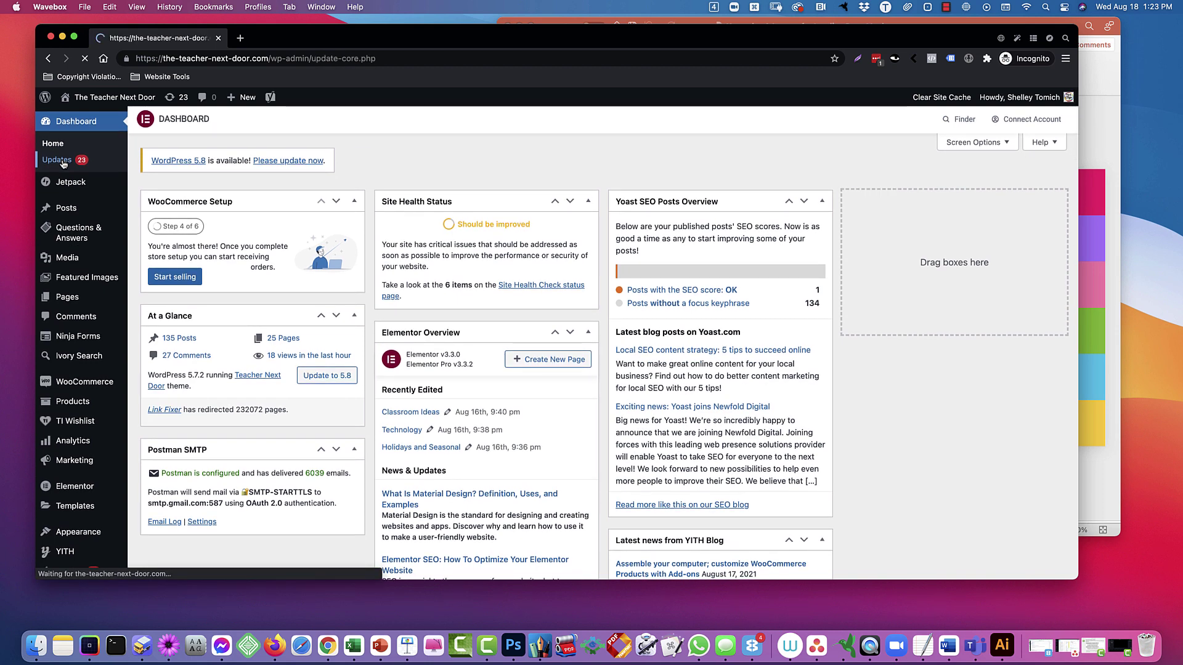
- Review the pending WordPress core and plugin updates on the WordPress Updates page
scroll(398, 297, "down", 7)
scroll(398, 296, "up", 2)
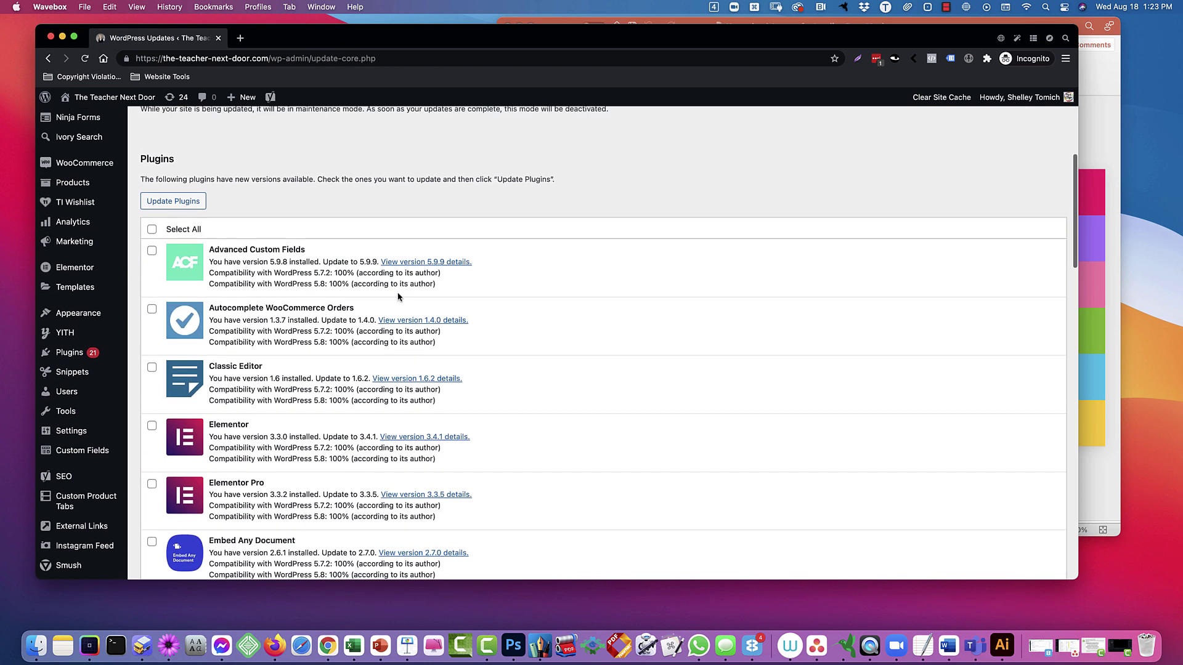
scroll(435, 287, "down", 5)
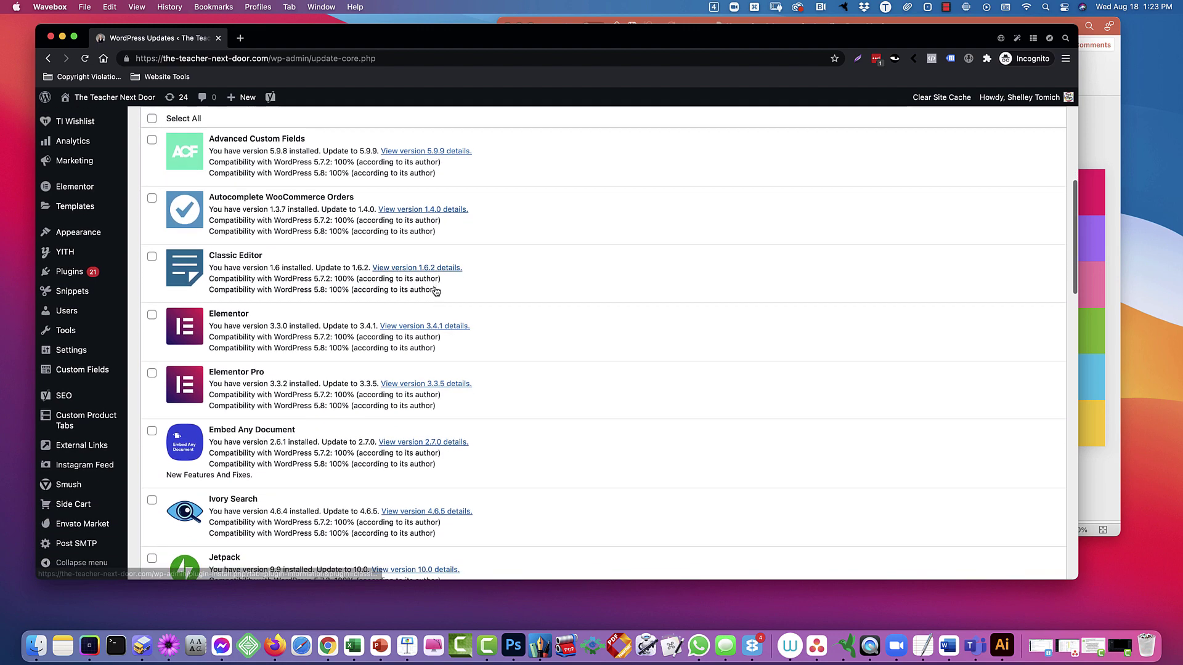
scroll(435, 286, "down", 2)
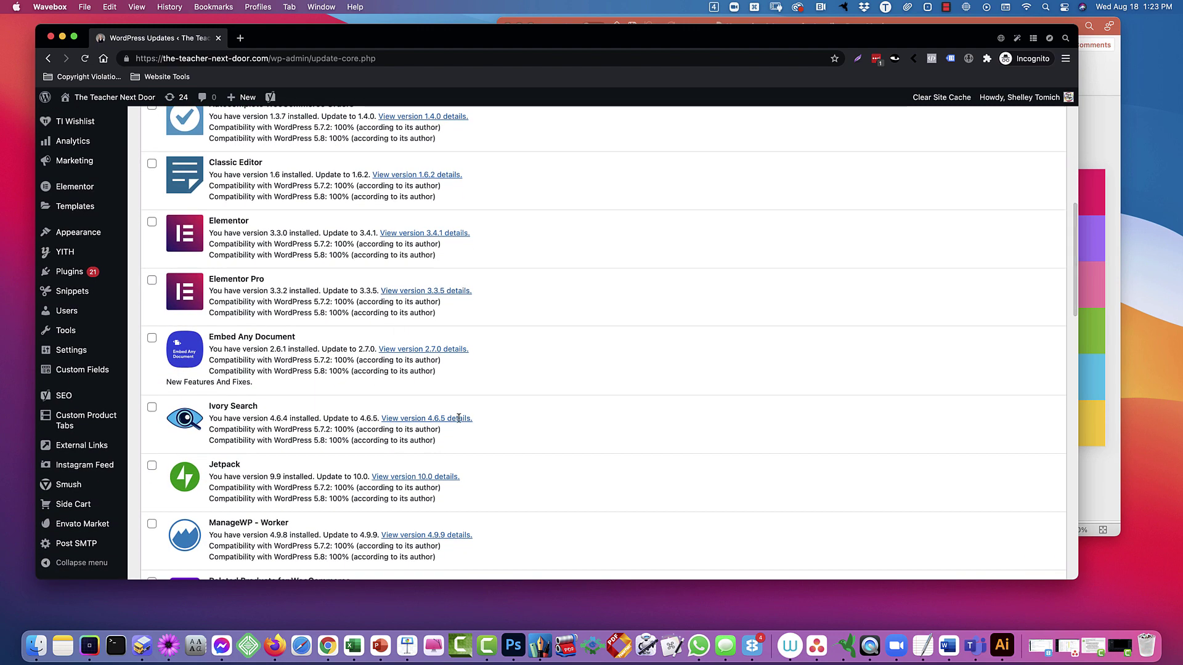
scroll(358, 317, "up", 14)
scroll(358, 317, "down", 5)
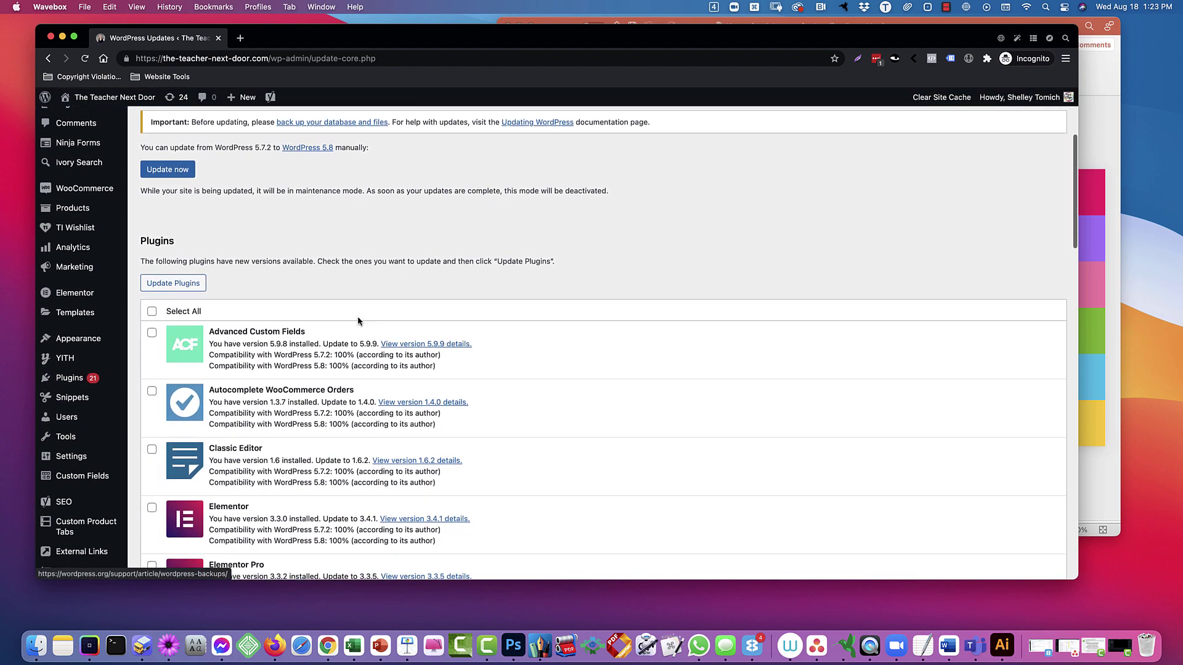
- Open the installed plugins list and view the changelog of the Advanced Custom Fields plugin, closing its details when done
left_click(77, 385)
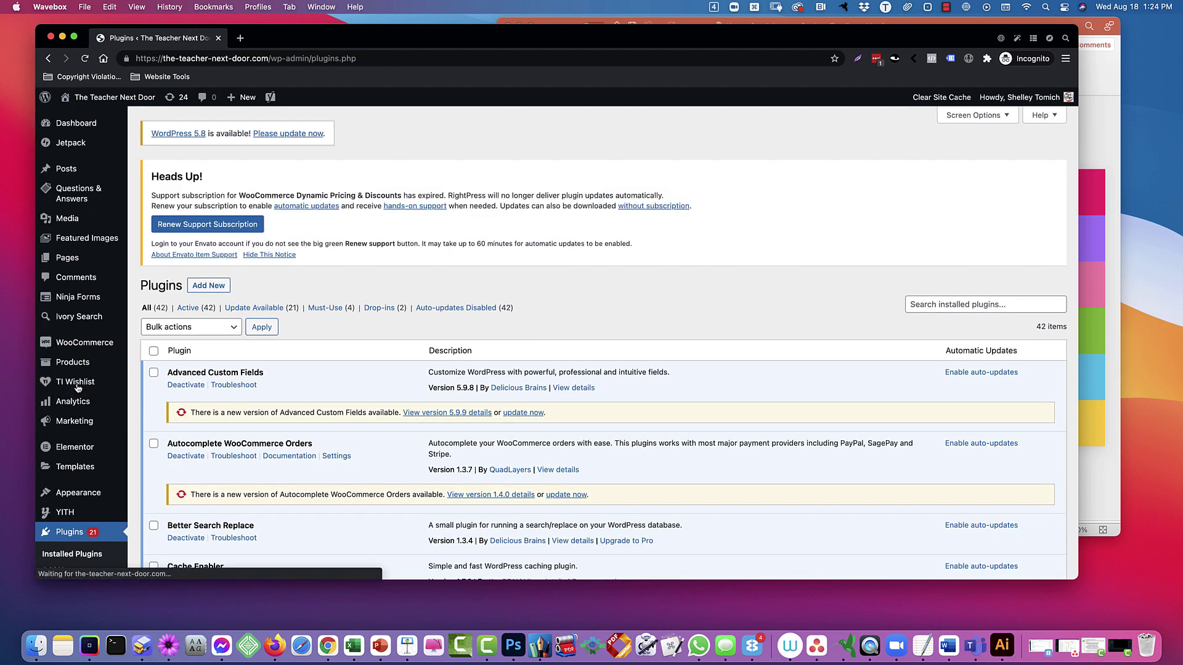
scroll(423, 426, "down", 1)
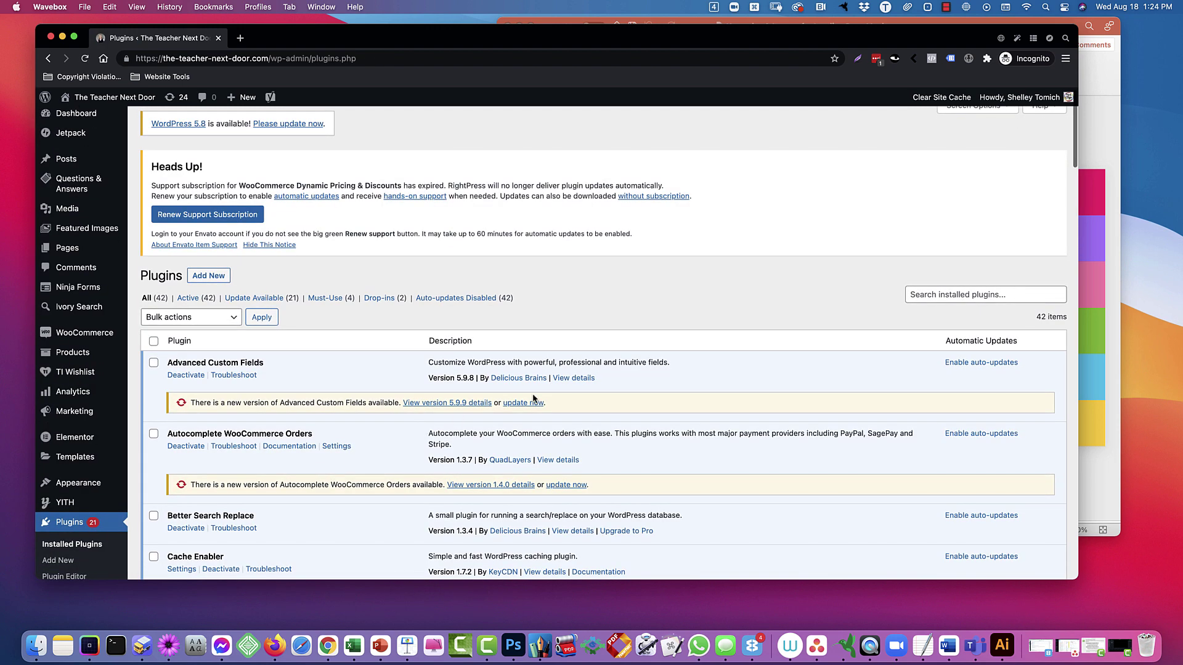
left_click(574, 379)
left_click(494, 260)
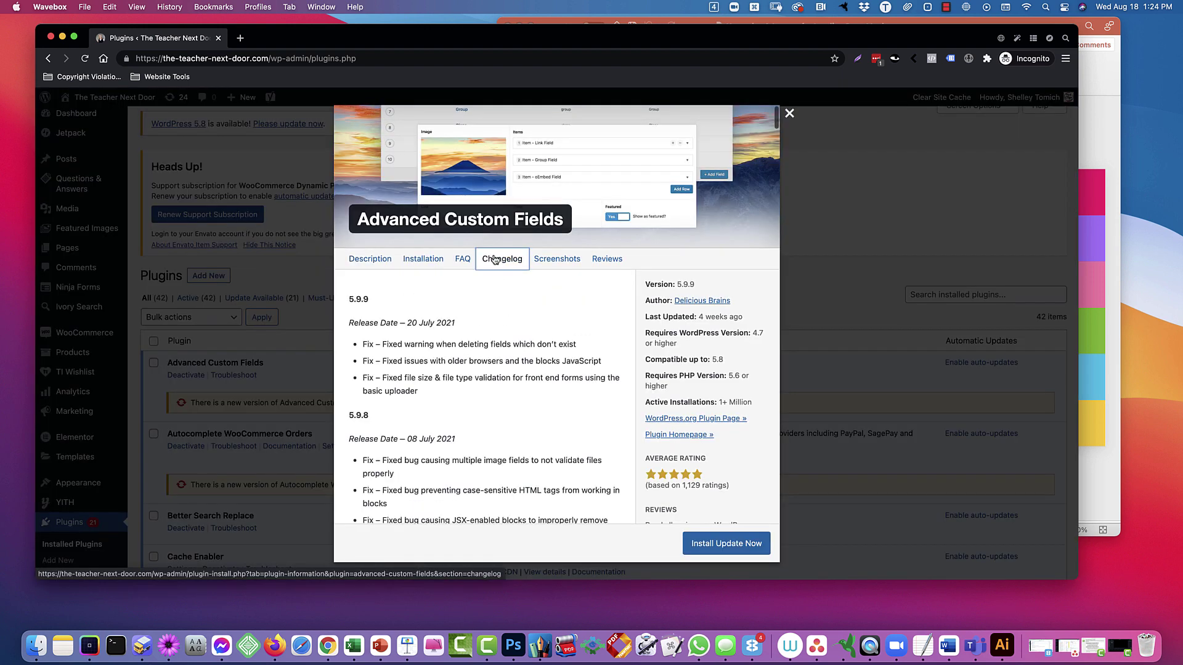
left_click(789, 116)
- Update the outdated plugins one by one, starting with Advanced Custom Fields and Autocomplete WooCommerce Orders
left_click(518, 403)
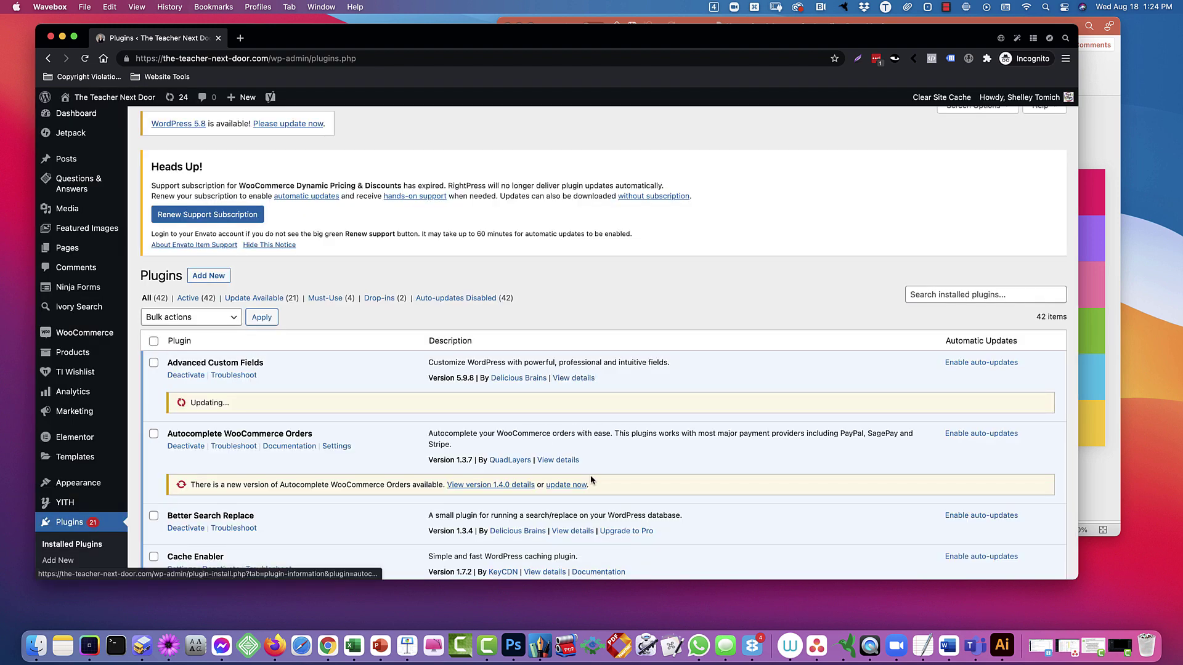
left_click(564, 484)
scroll(559, 423, "down", 4)
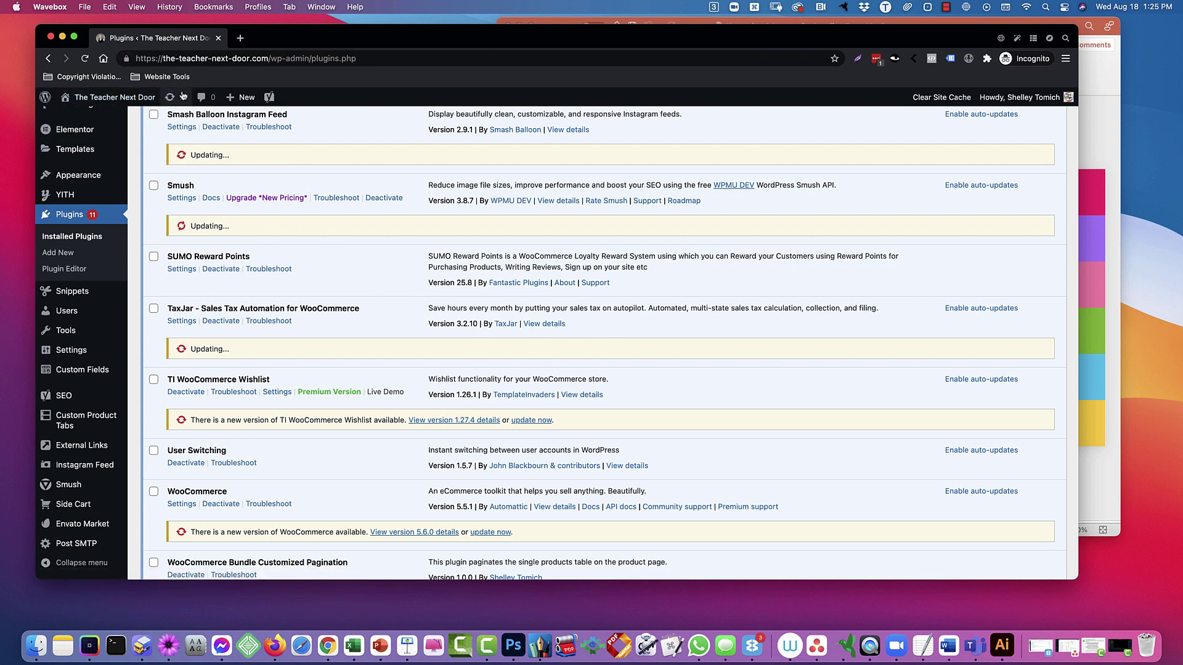
- Check the site's home page in a separate browser tab, closing that tab when done
left_click(145, 98, "super")
left_click(306, 42)
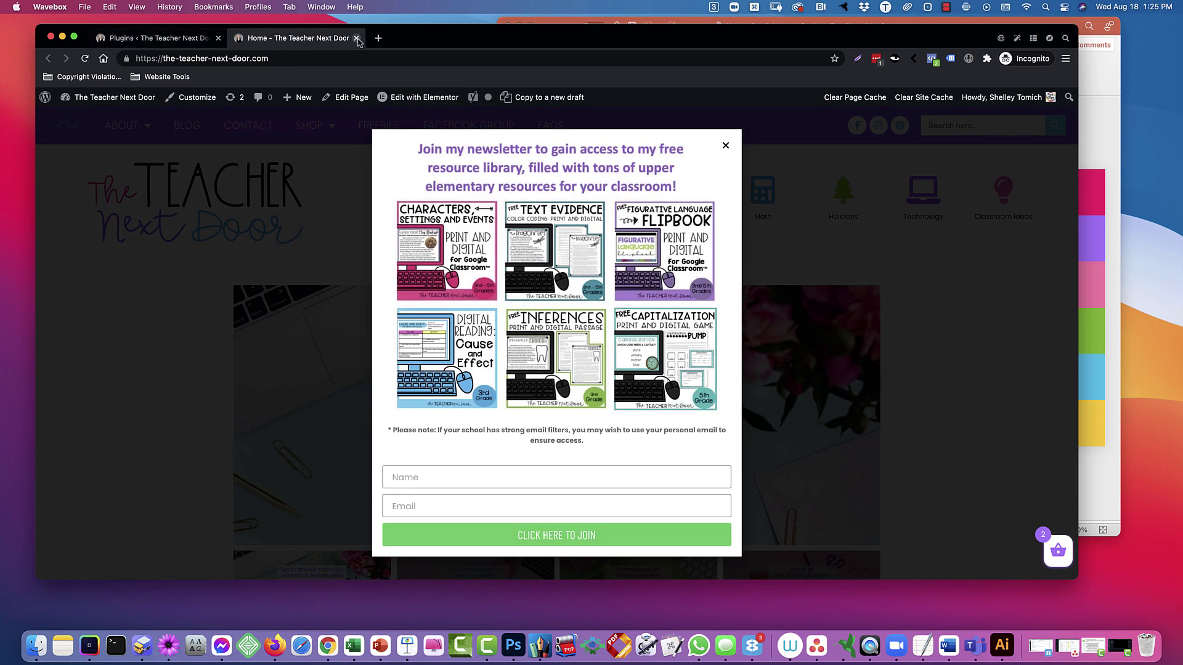
left_click(356, 38)
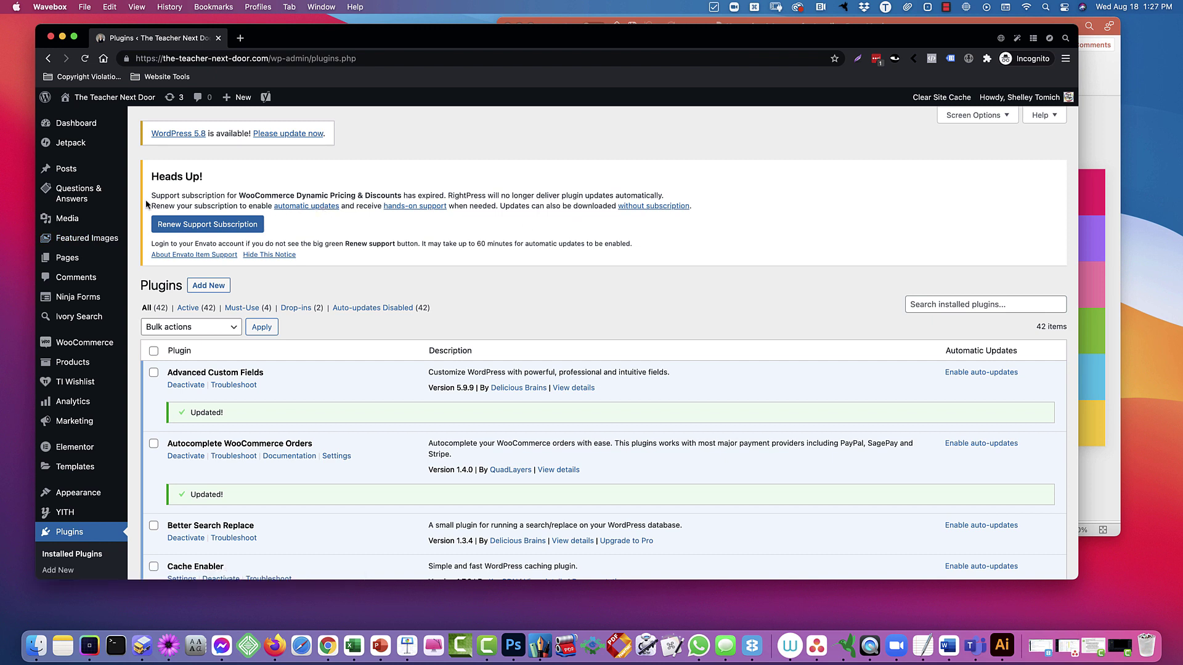
- Hide the expired WooCommerce Dynamic Pricing & Discounts support notice and run the pending Elementor and WooCommerce database updates
left_click_drag(164, 196, 631, 195)
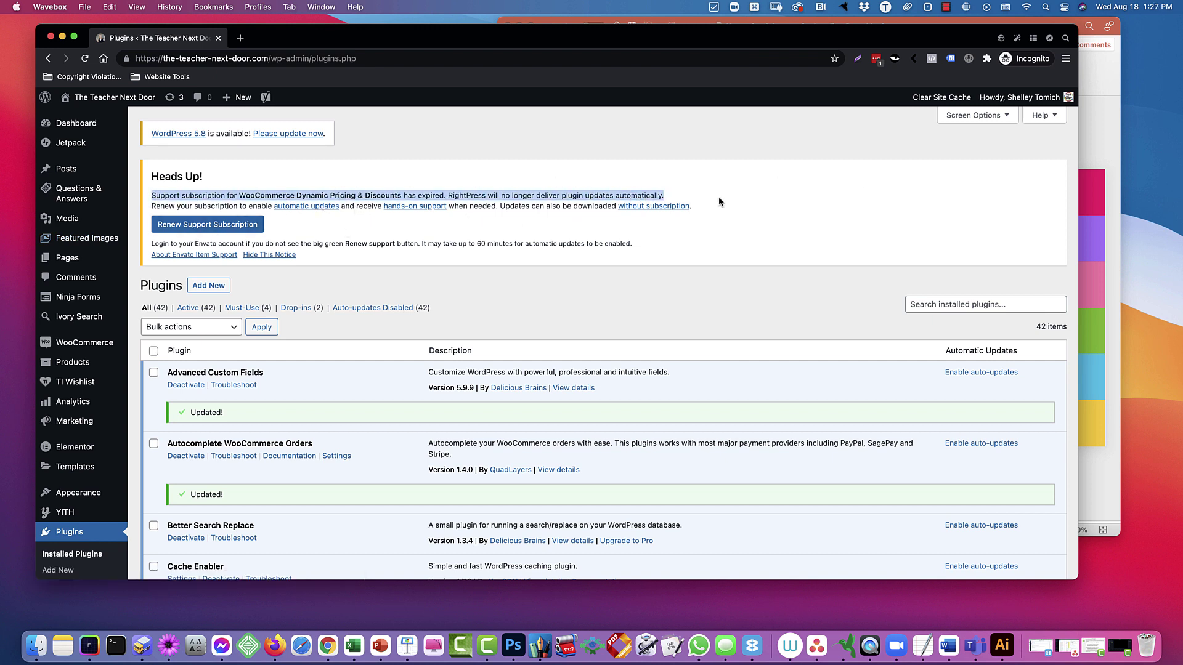
left_click(274, 255)
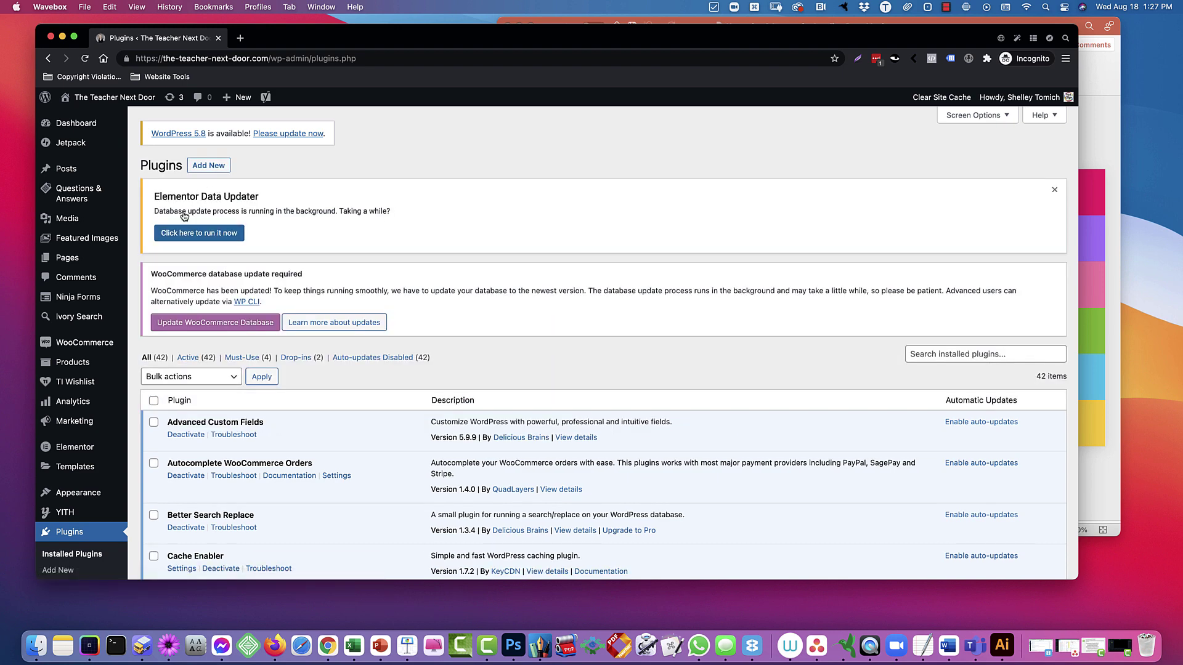
left_click(194, 235)
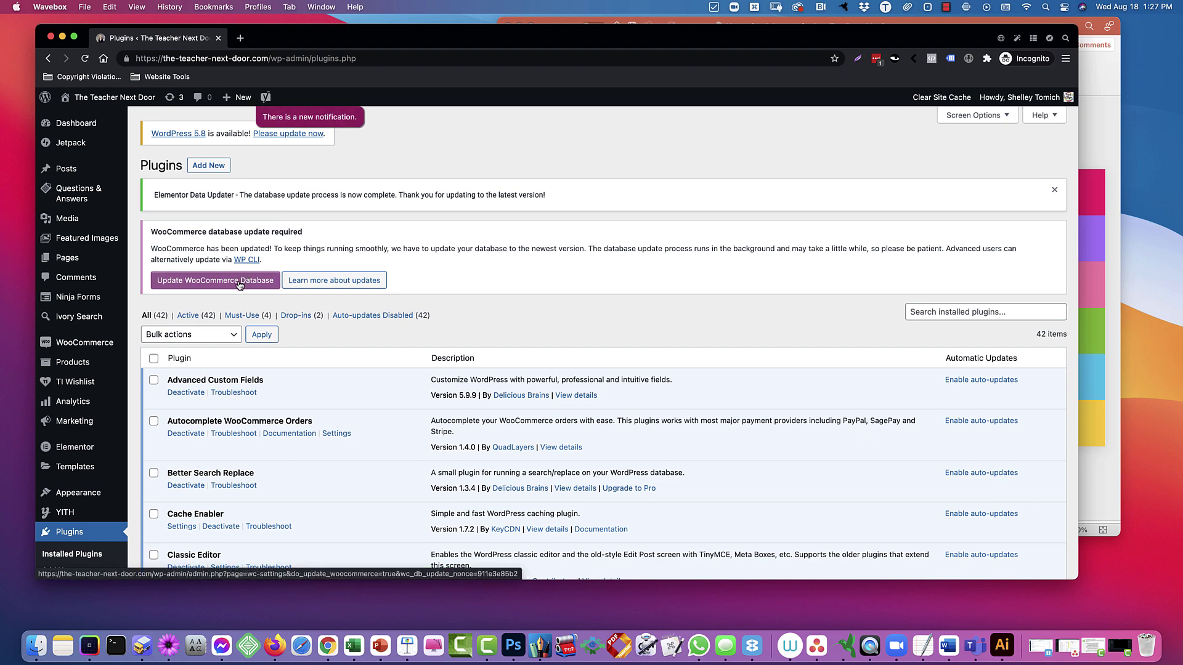
left_click(239, 284)
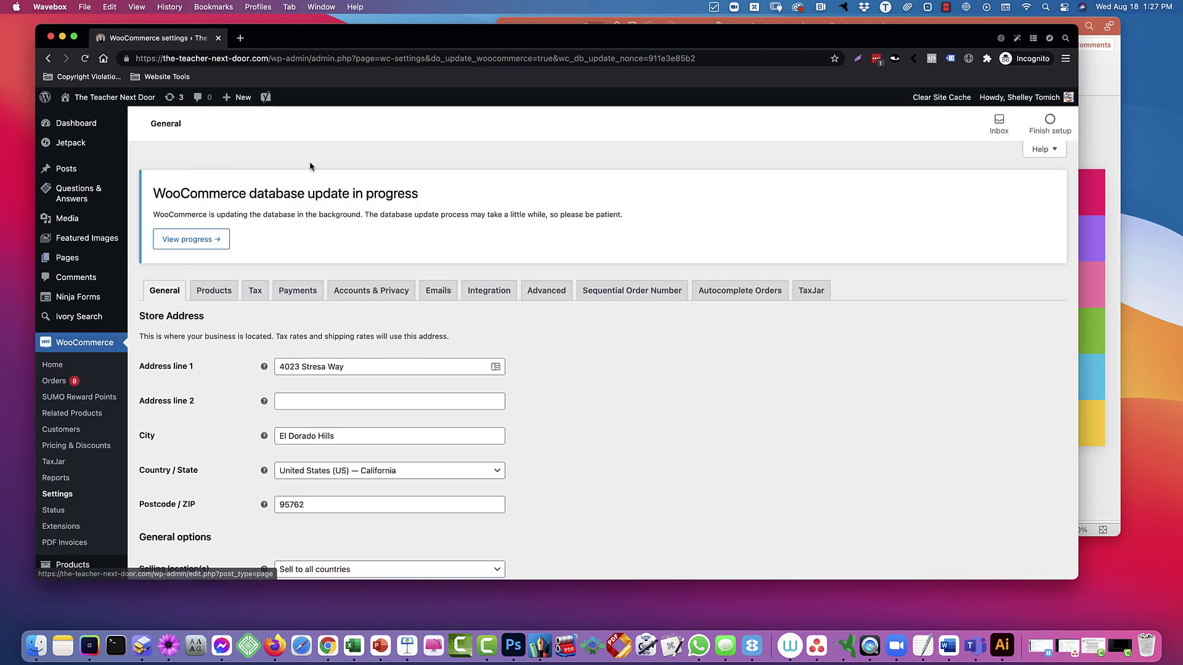
- Update all outdated themes, including Twenty Nineteen and Twenty Twenty-One, from the WordPress Updates page
mouse_move(83, 132)
left_click(151, 141)
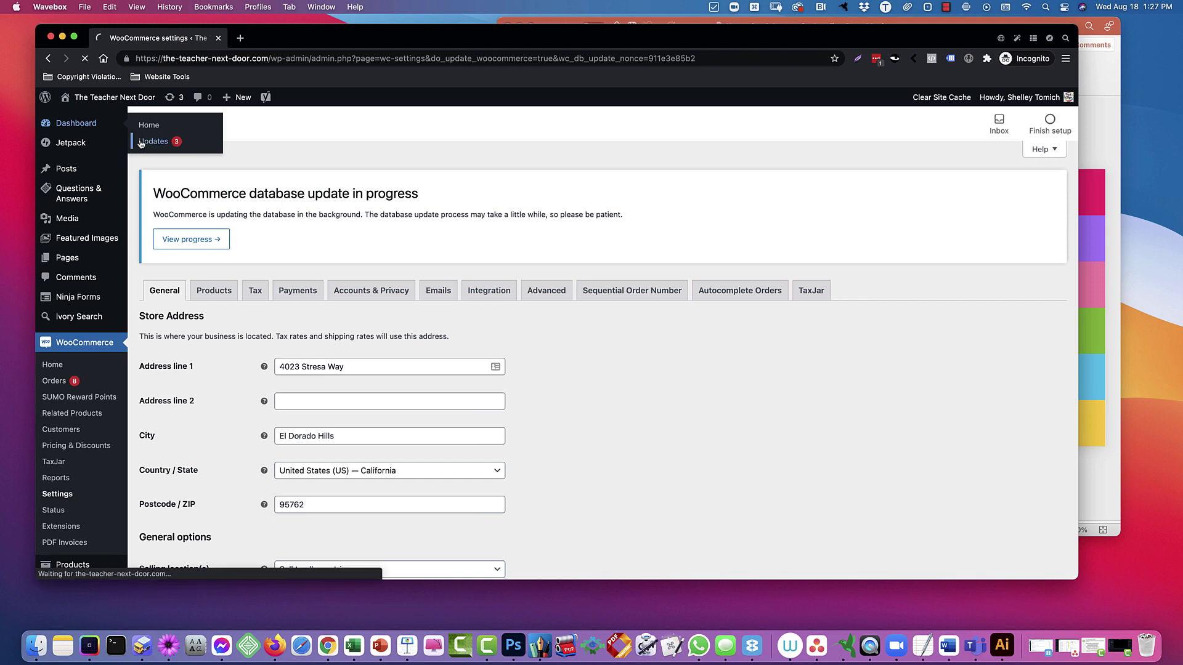
scroll(264, 277, "down", 5)
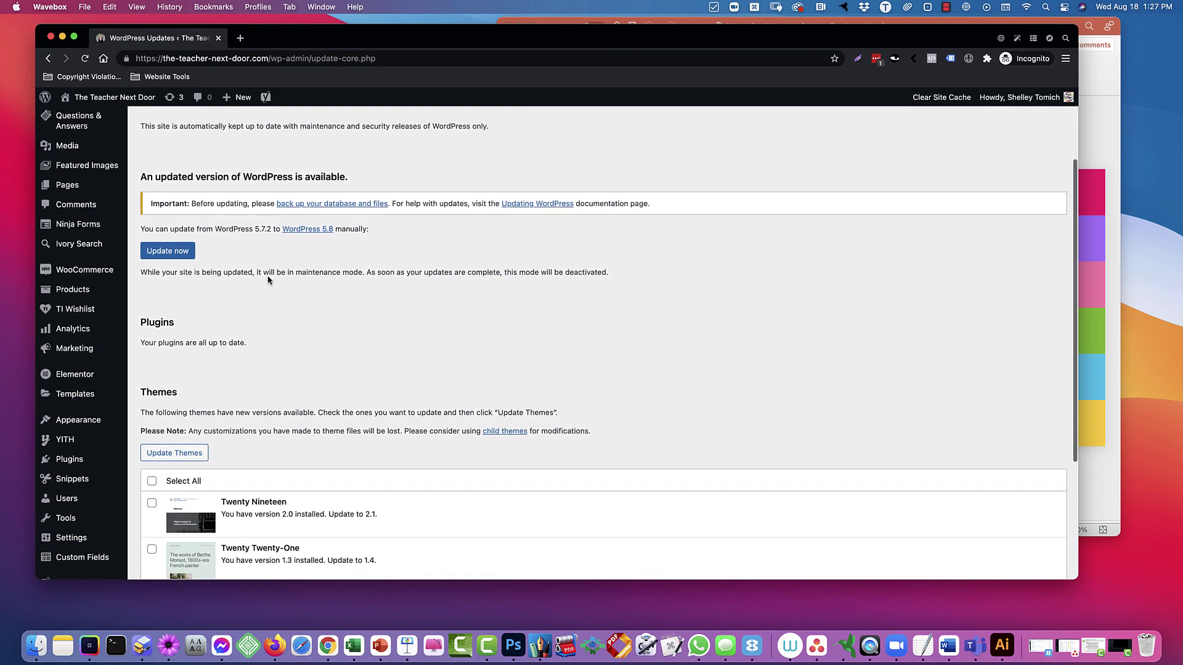
left_click(152, 308)
left_click(172, 282)
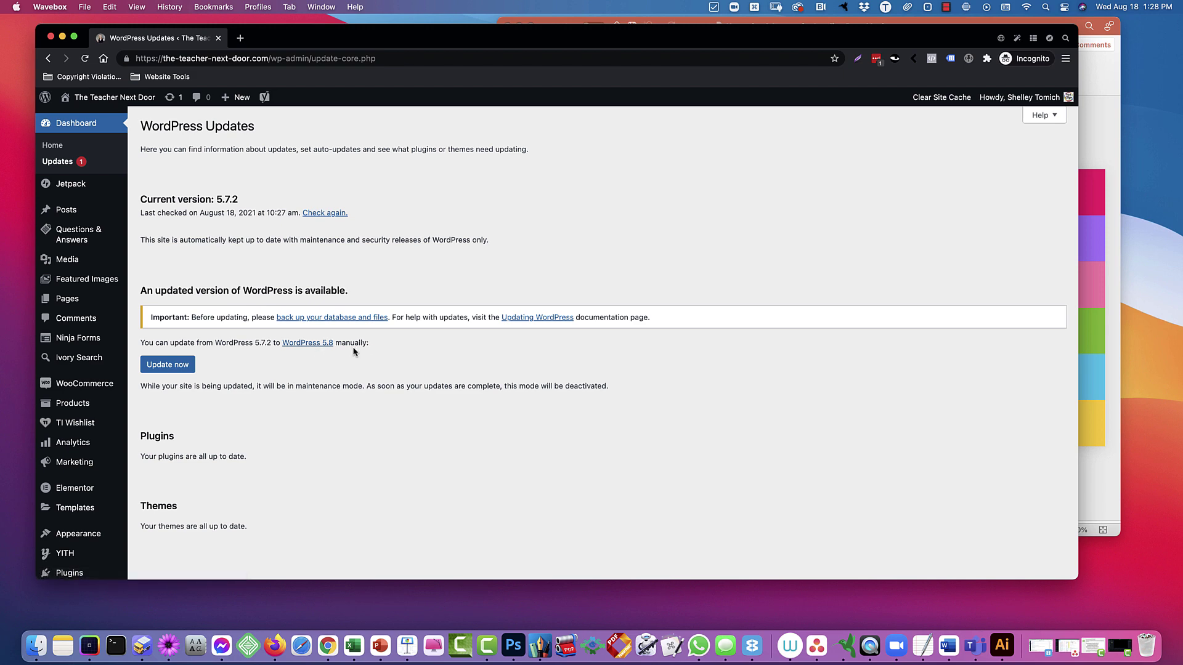
- Update WordPress to version 5.8 and check again for any remaining updates
left_click(172, 365)
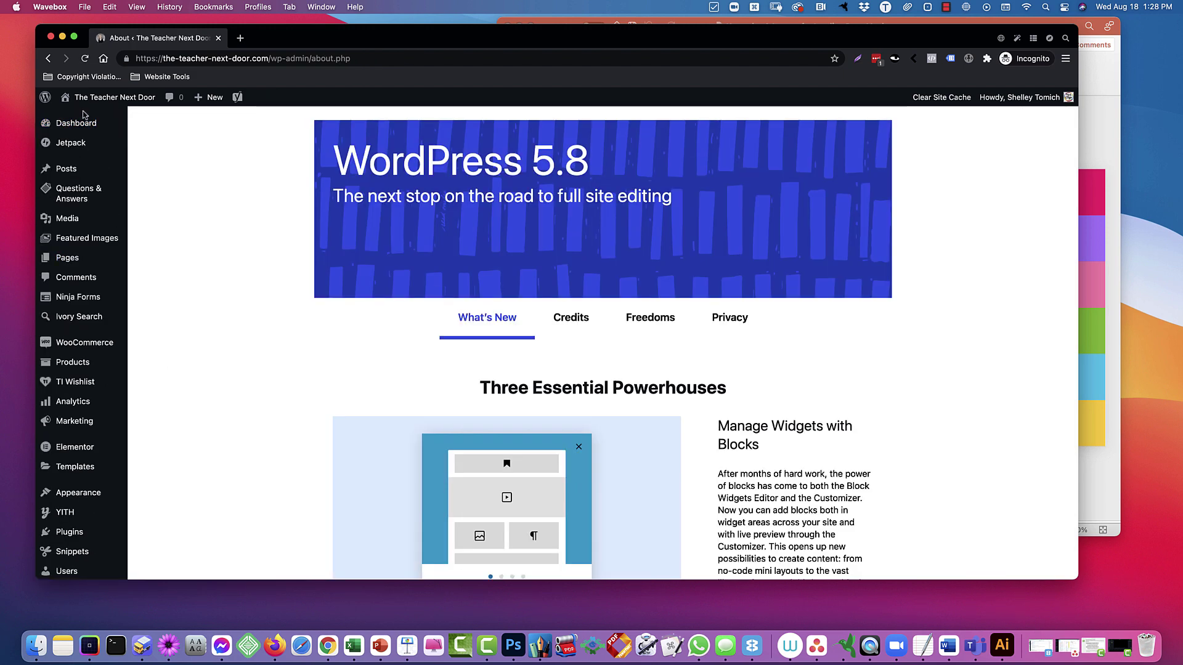
mouse_move(68, 124)
left_click(147, 144)
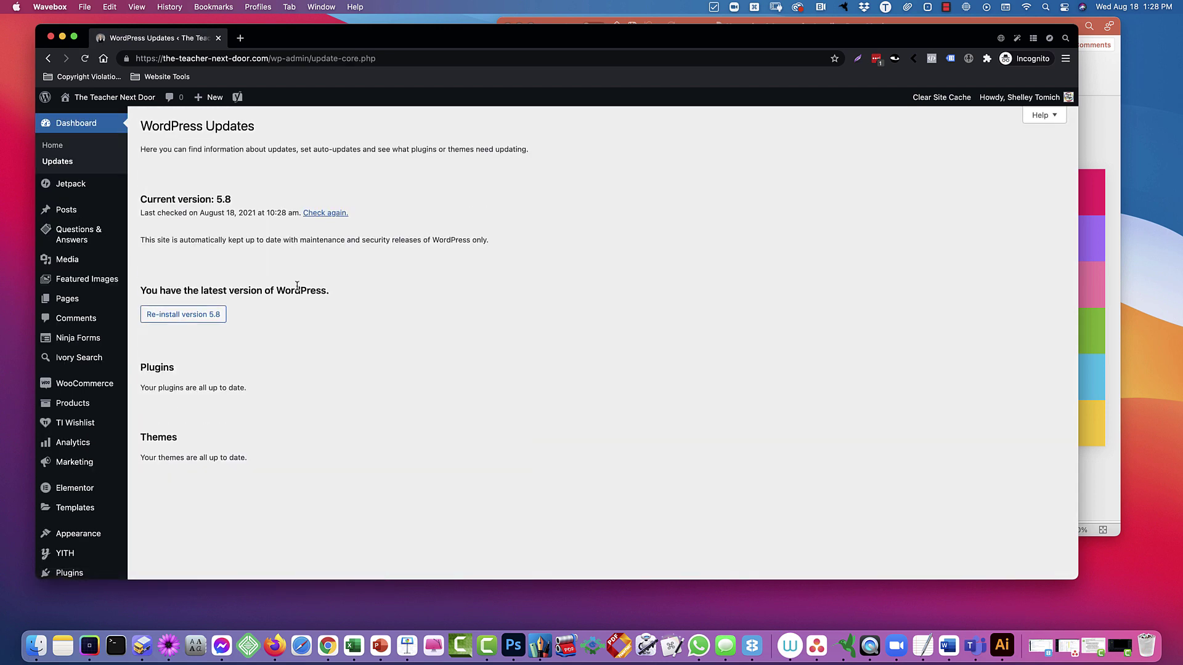
scroll(297, 287, "down", 2)
scroll(297, 287, "up", 2)
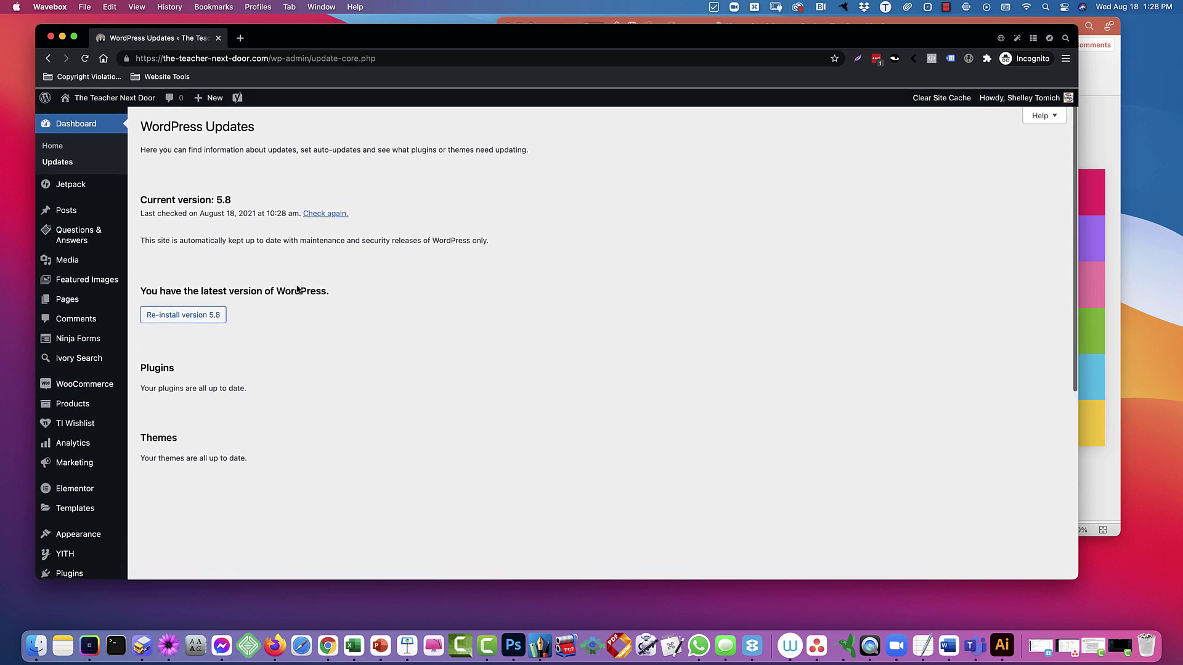
left_click(318, 214)
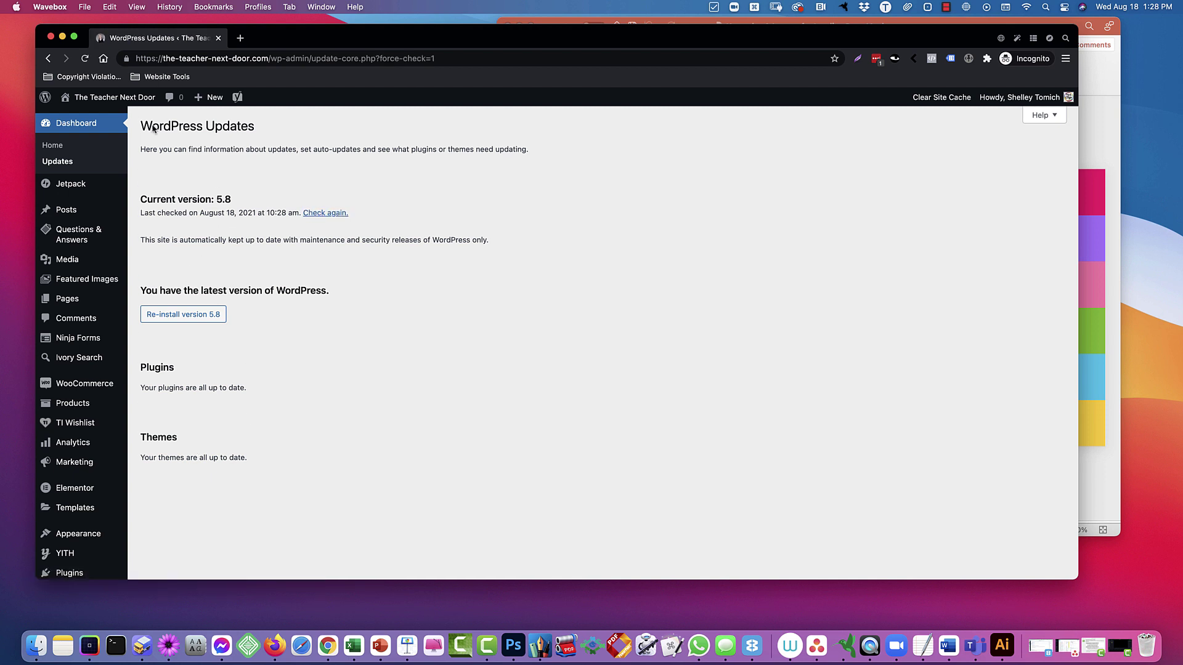
- Open the live site in a new browser tab and look through the whole home page
mouse_move(127, 101)
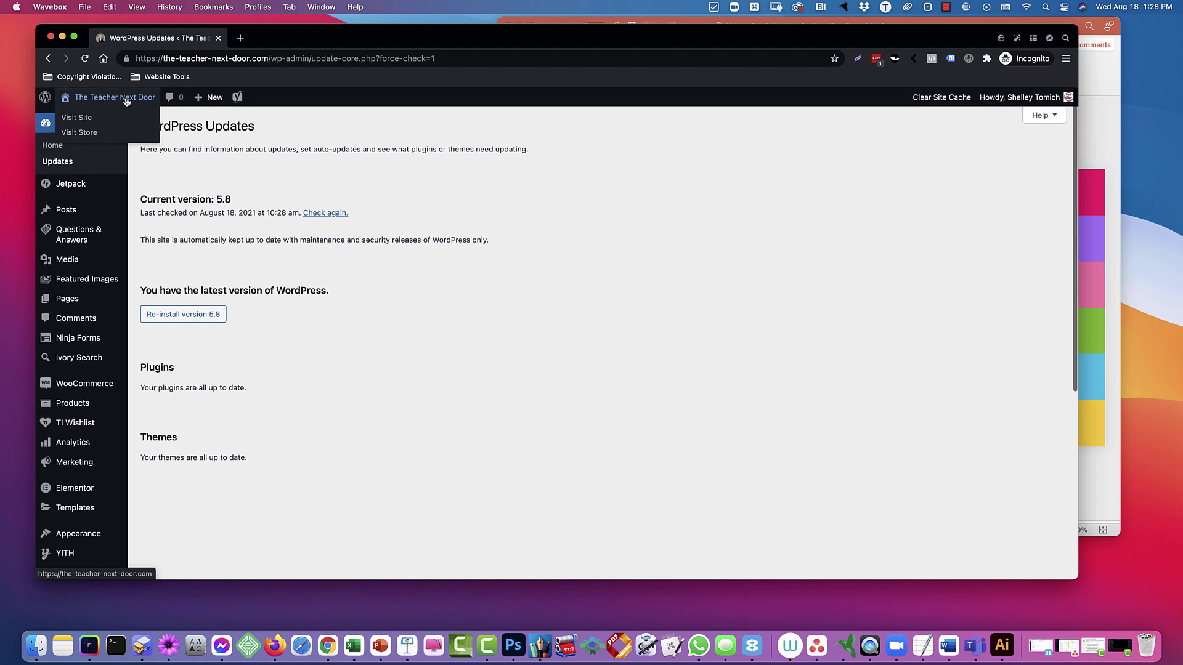
left_click(76, 117, "super")
left_click(298, 38)
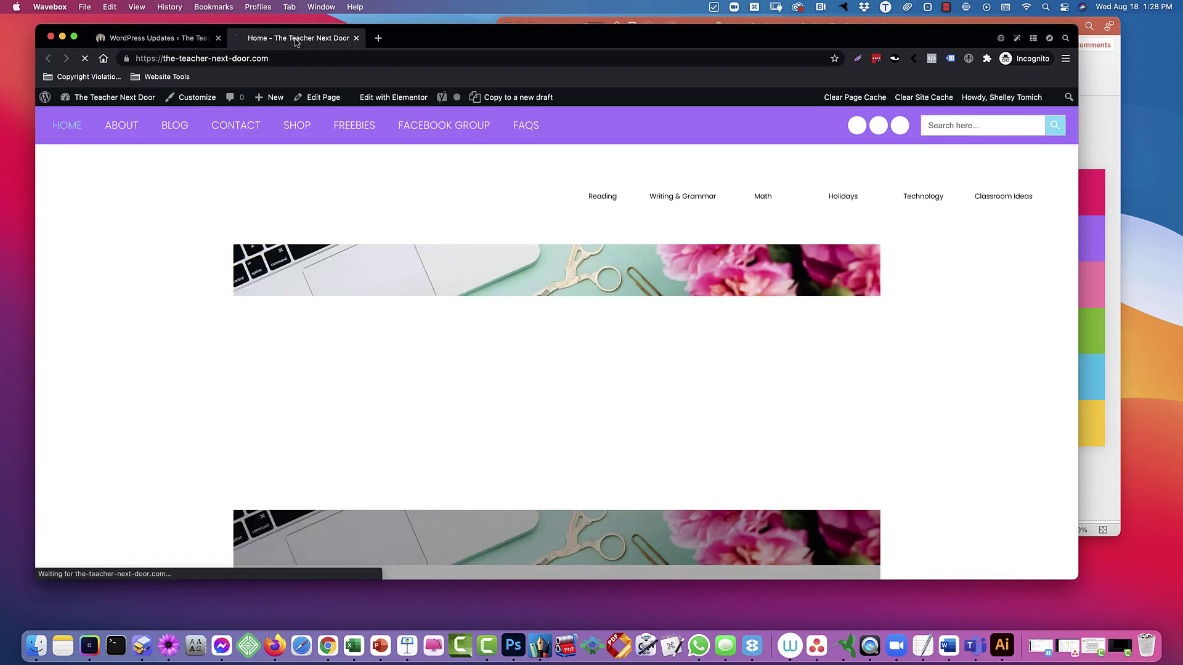
scroll(547, 252, "down", 20)
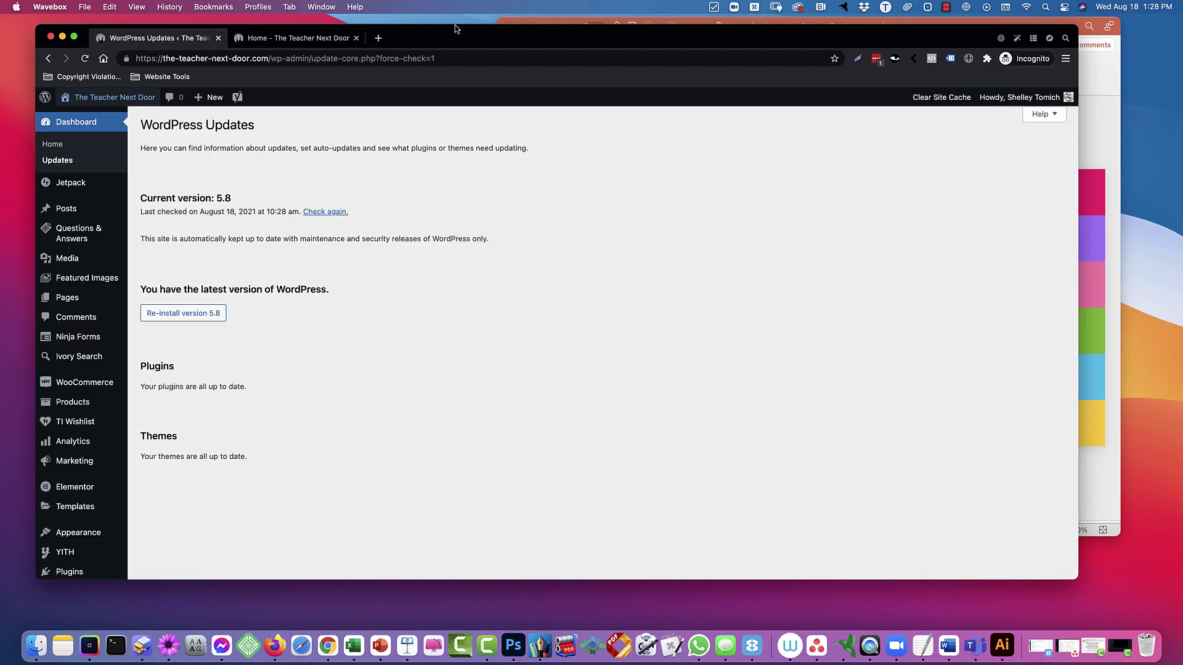
- Switch to the landing page mockup in PowerPoint and enlarge The Teacher Next Door logo well beyond the slide's edge
left_click_drag(454, 34, 449, 44)
left_click(918, 27)
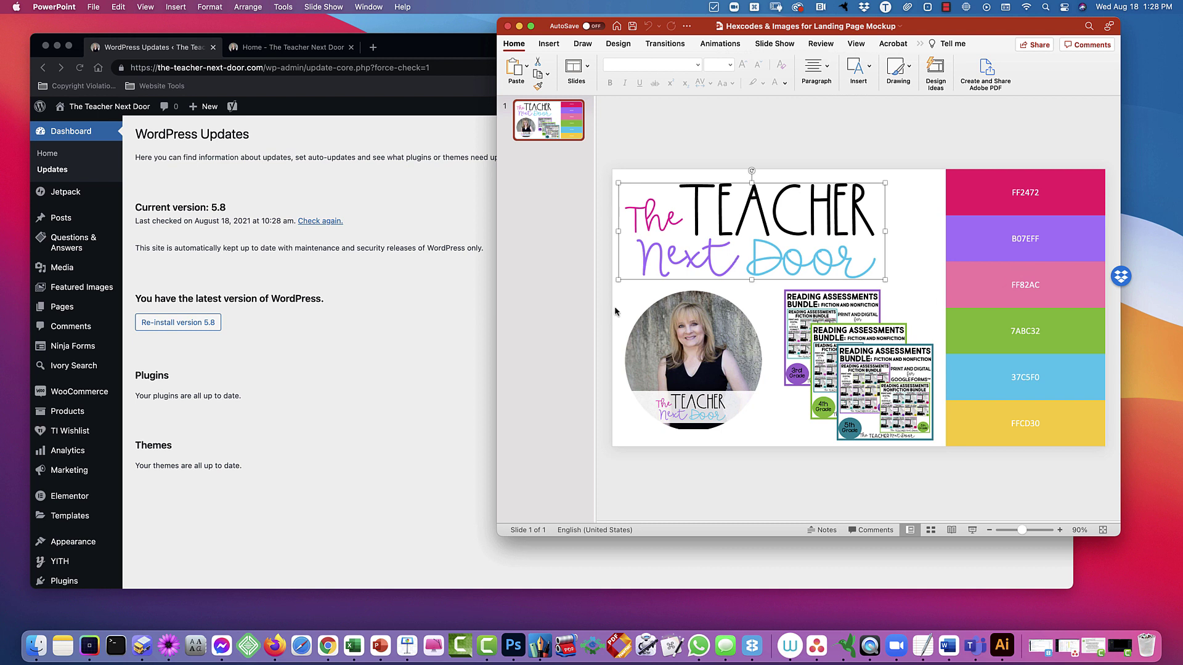
left_click_drag(885, 183, 1161, 94)
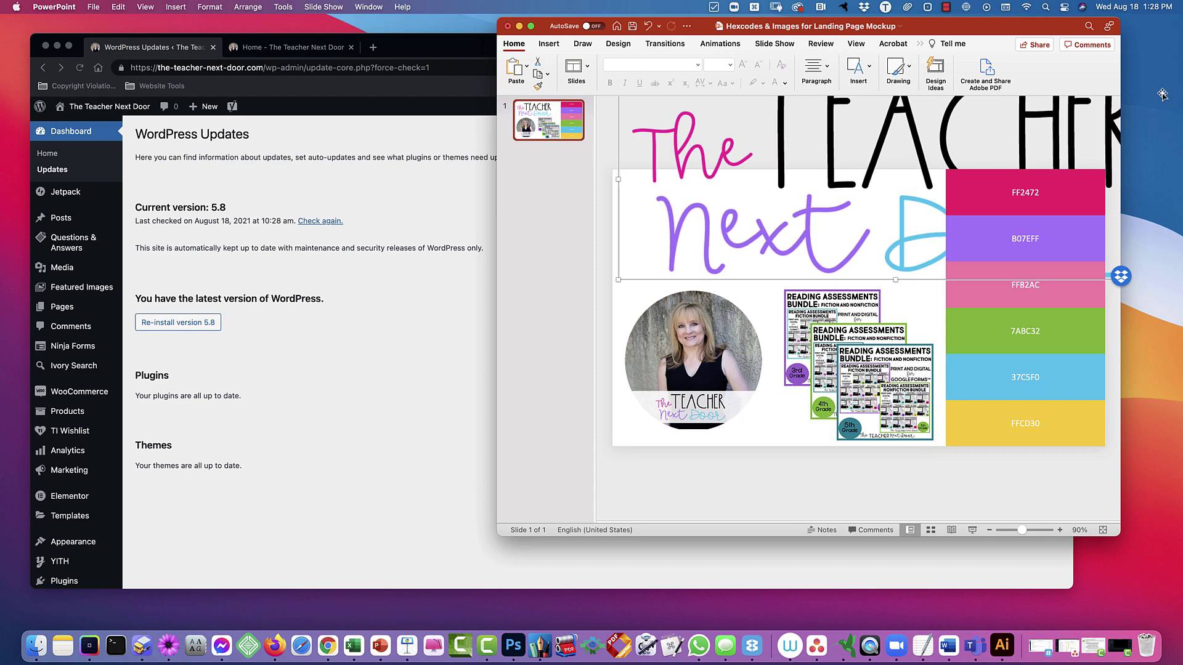
- Save the enlarged logo as a PNG picture named Logo on the Desktop and minimize the presentation when done
right_click(783, 176)
left_click(831, 338)
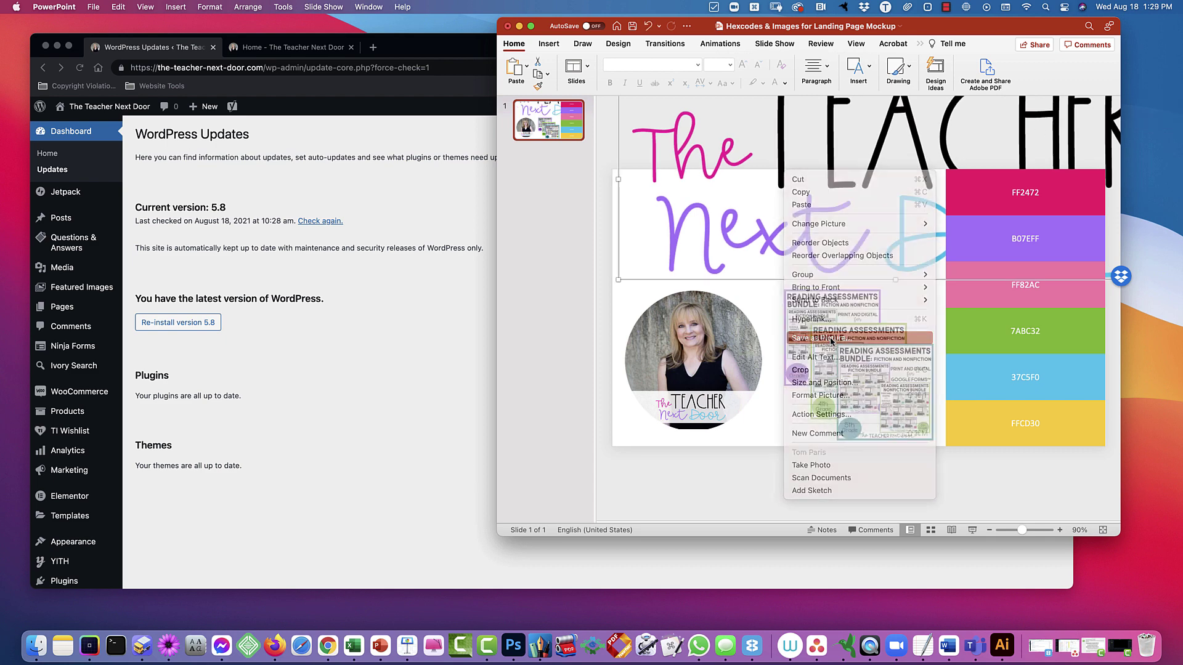
type("Logo")
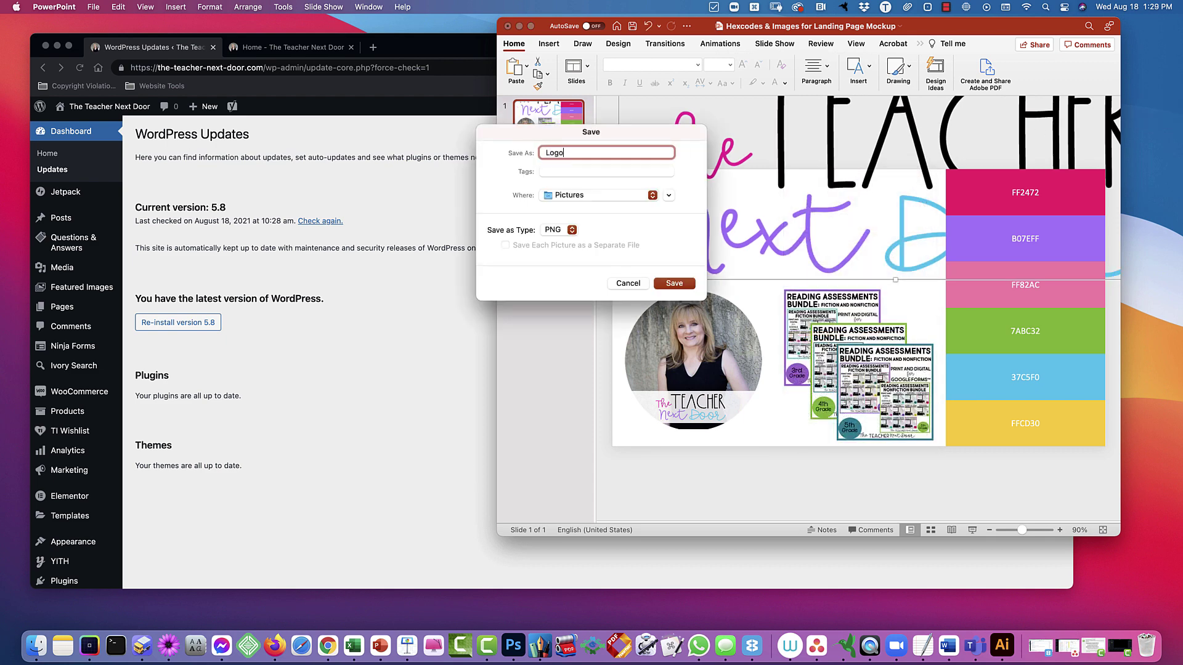
left_click(566, 196)
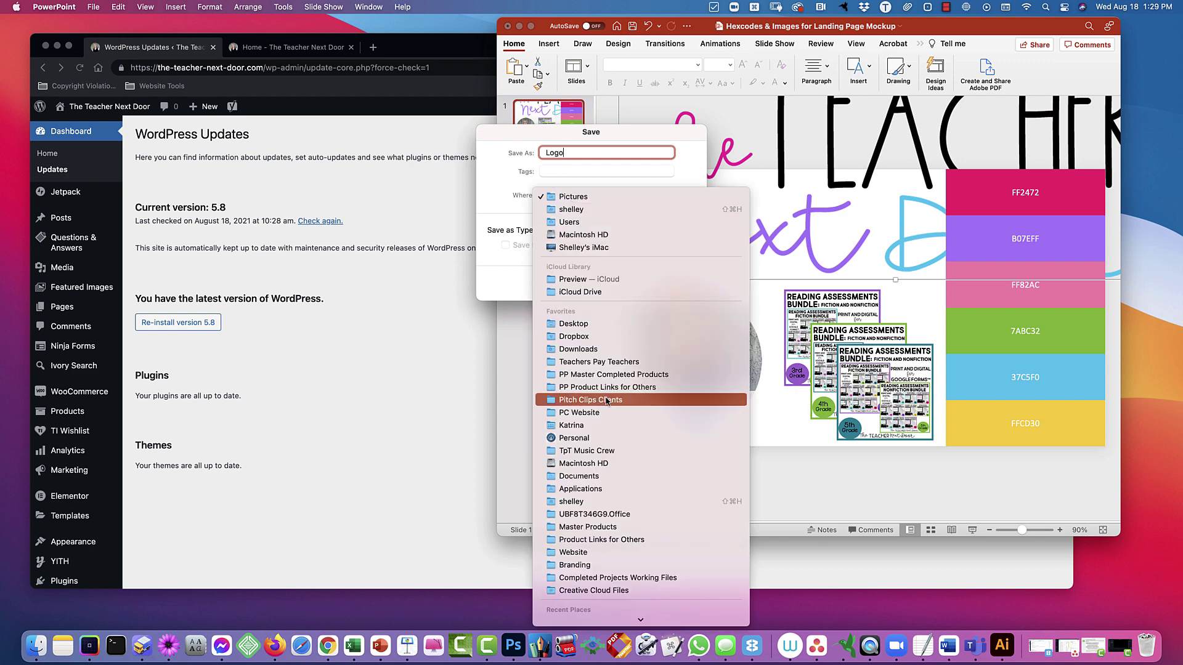
left_click(598, 323)
key("Return")
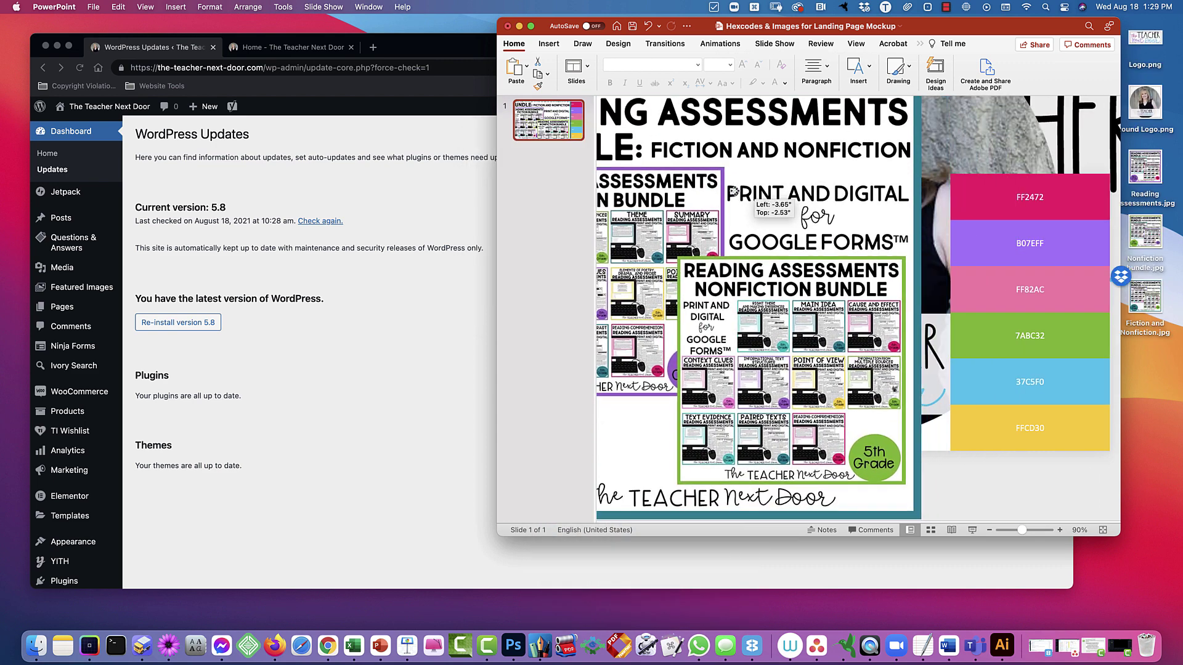
left_click(519, 27)
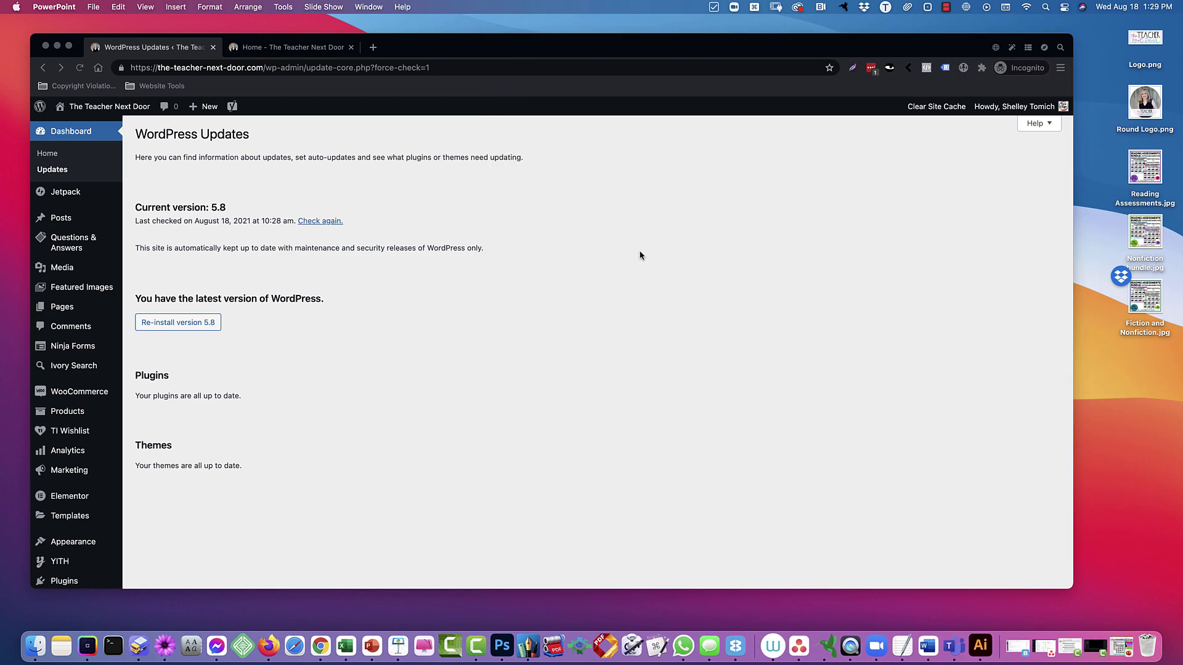
- Compress Fiction and Nonfiction.jpg from the desktop on tinypng.com in a new browser tab, and open the original image in Preview
key("super+t")
type("tinypng")
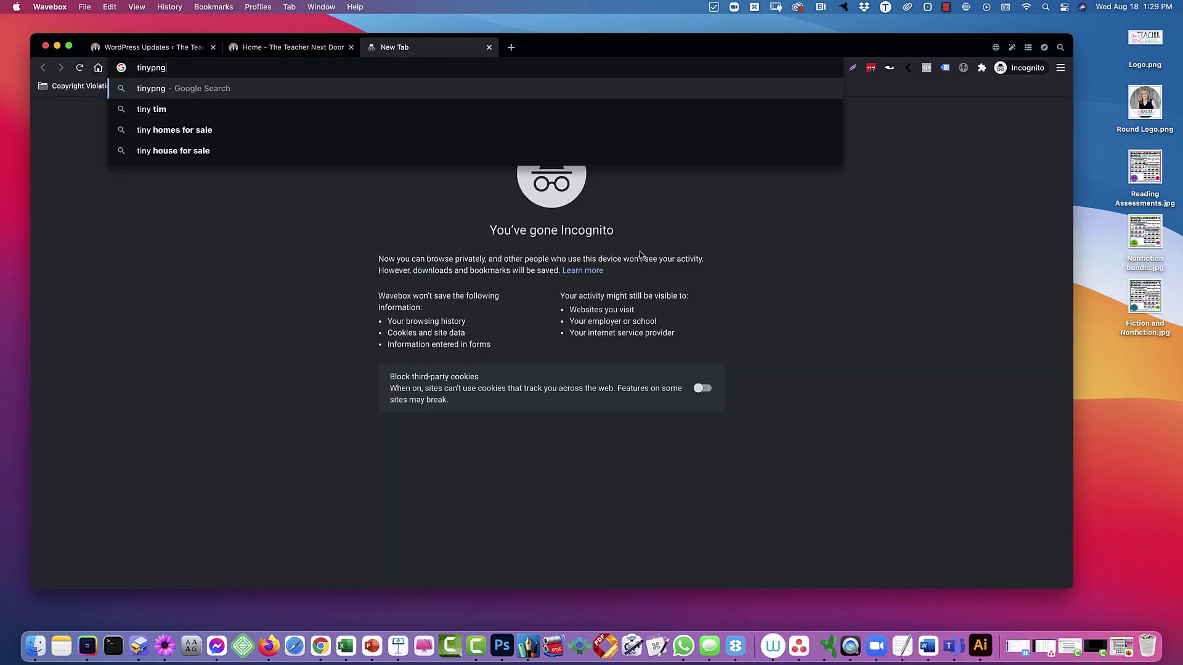
type(".com")
key("Return")
left_click_drag(1144, 295, 466, 192)
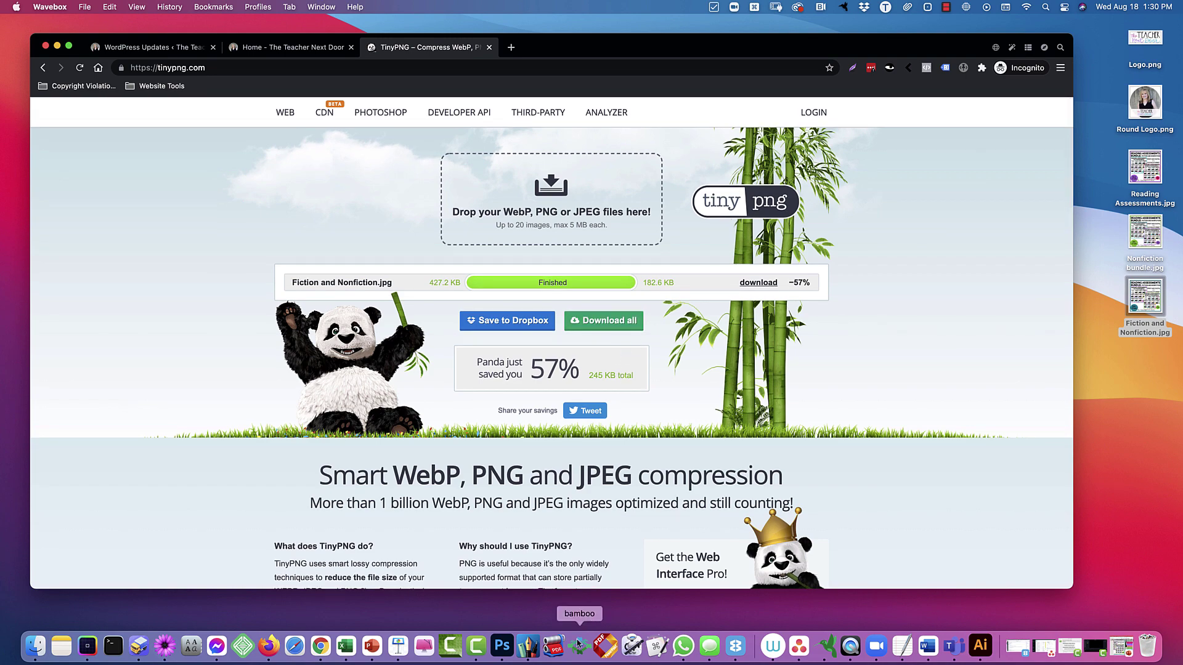
double_click(1144, 294)
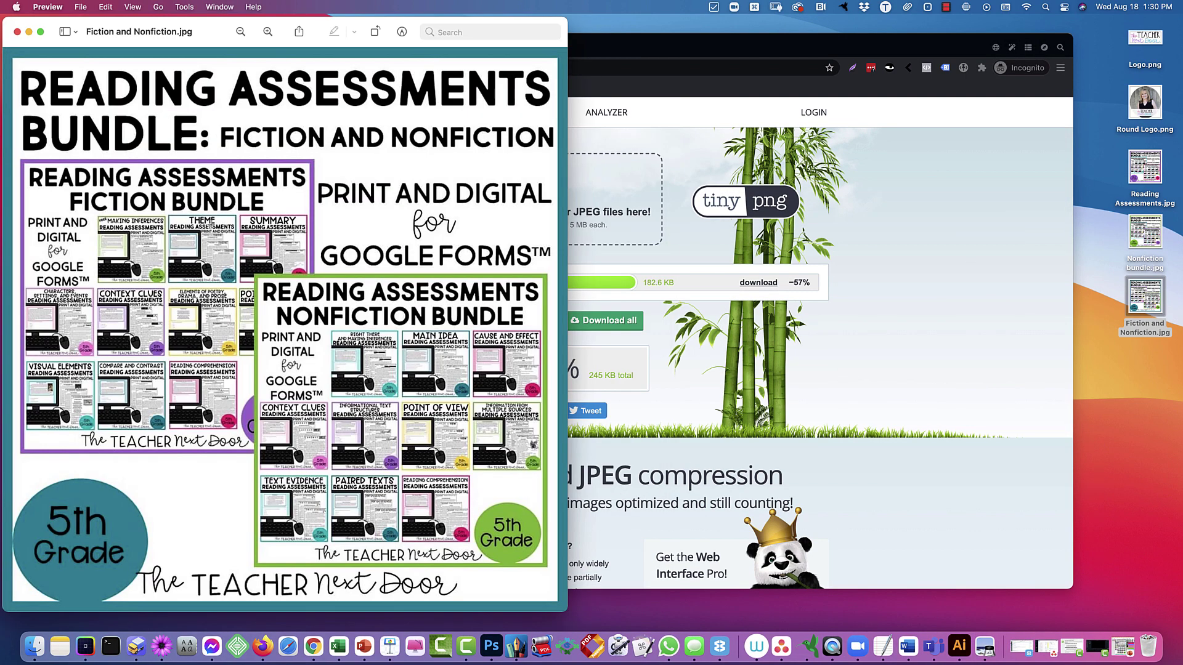
- Close the image preview and upload the five desktop images, the two logos and three bundle covers, to the WordPress Media Library
left_click(18, 31)
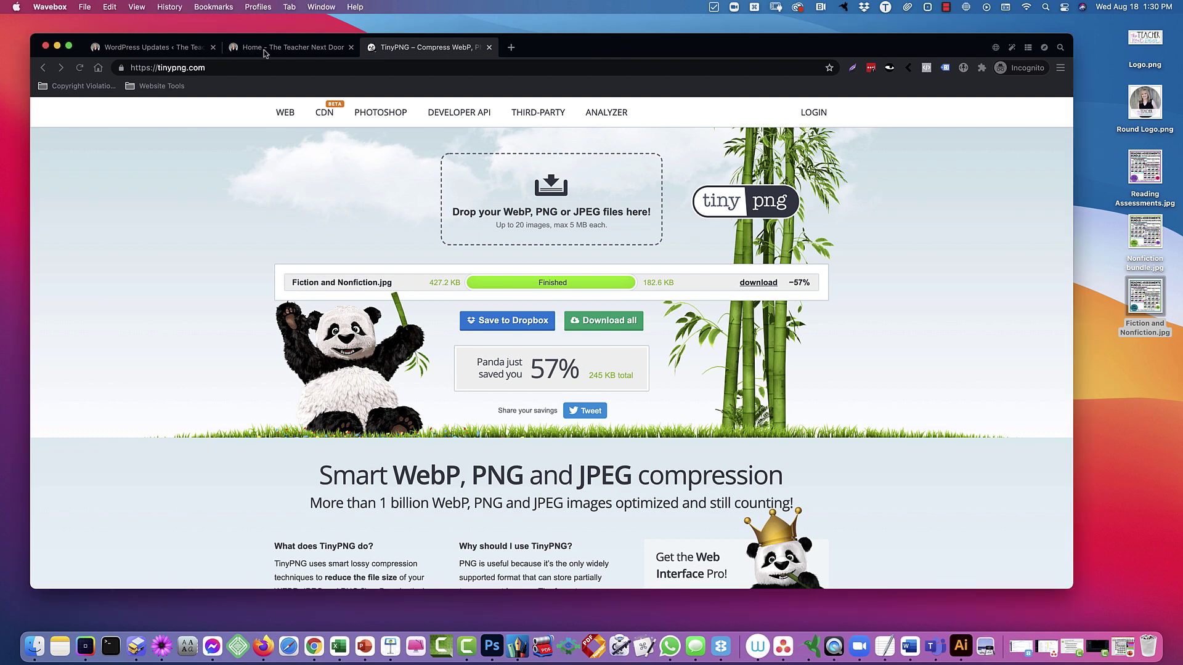
left_click(139, 48)
scroll(84, 210, "down", 2)
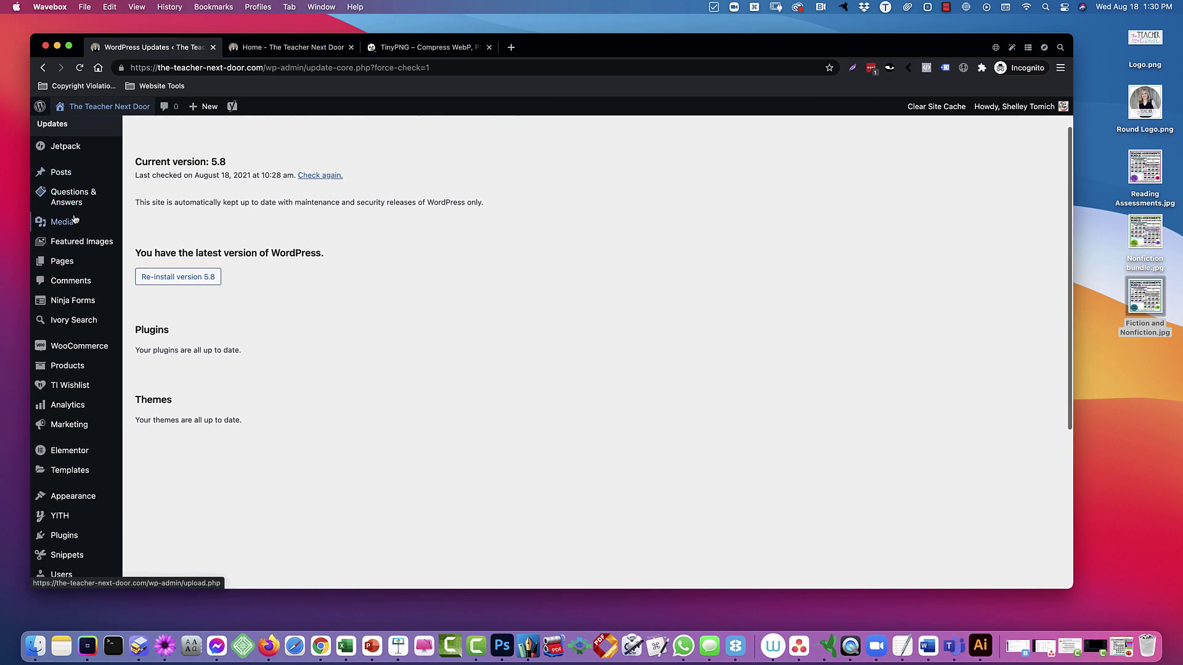
left_click(62, 222)
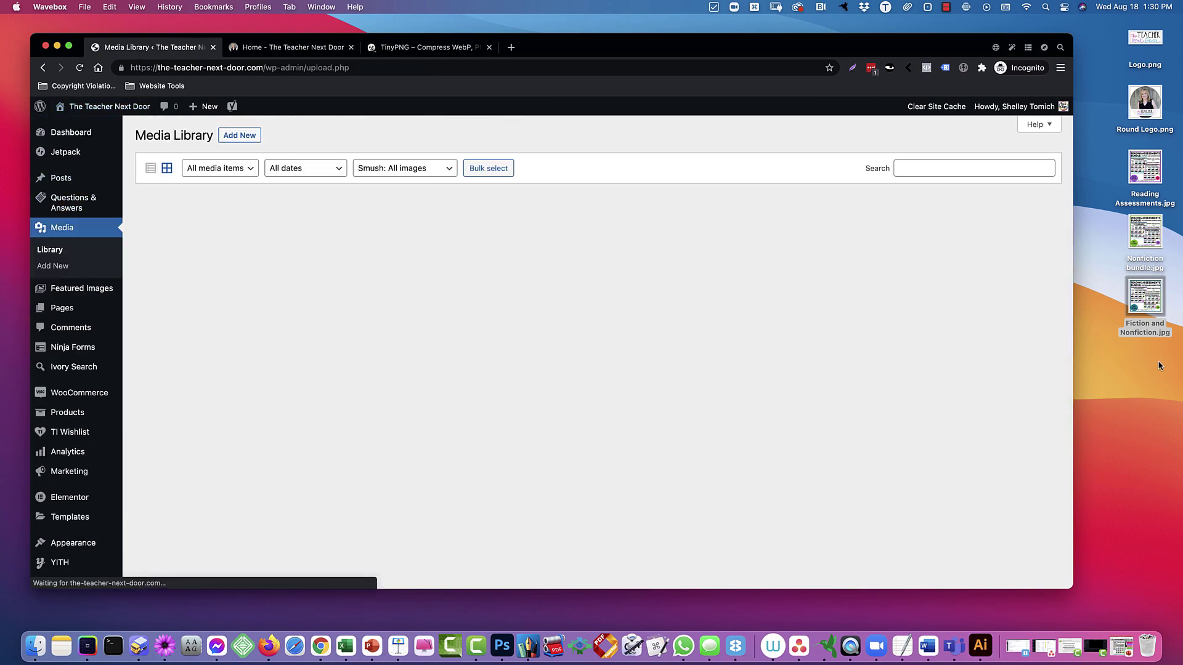
left_click_drag(1158, 362, 836, 363)
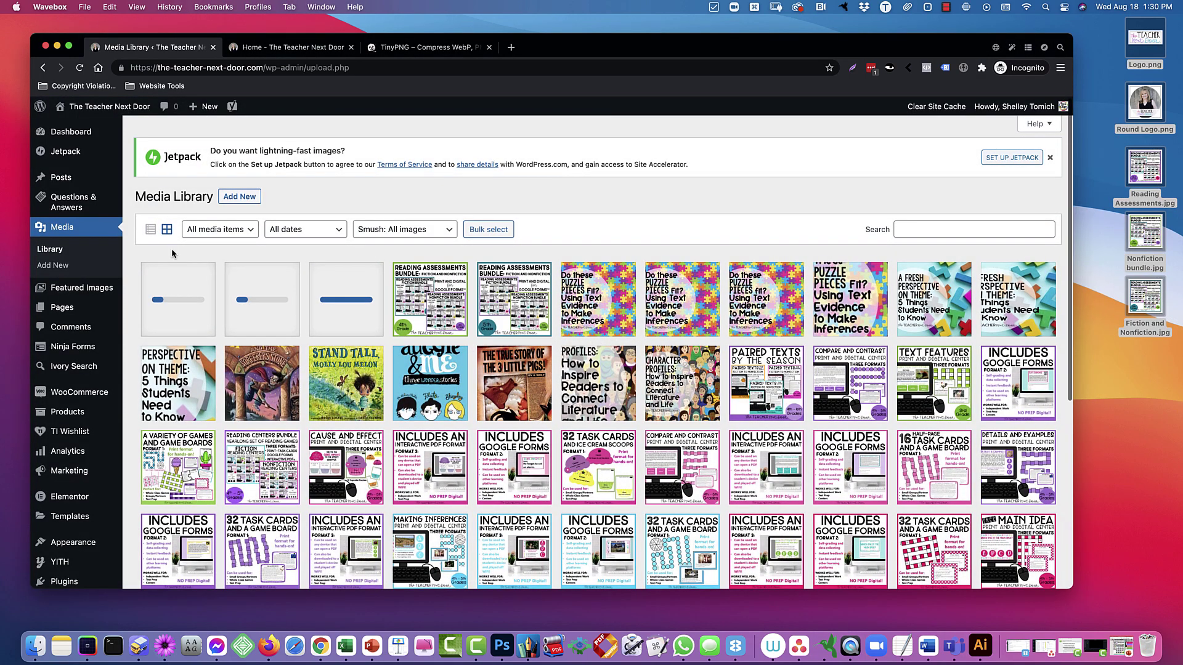
scroll(173, 254, "down", 1)
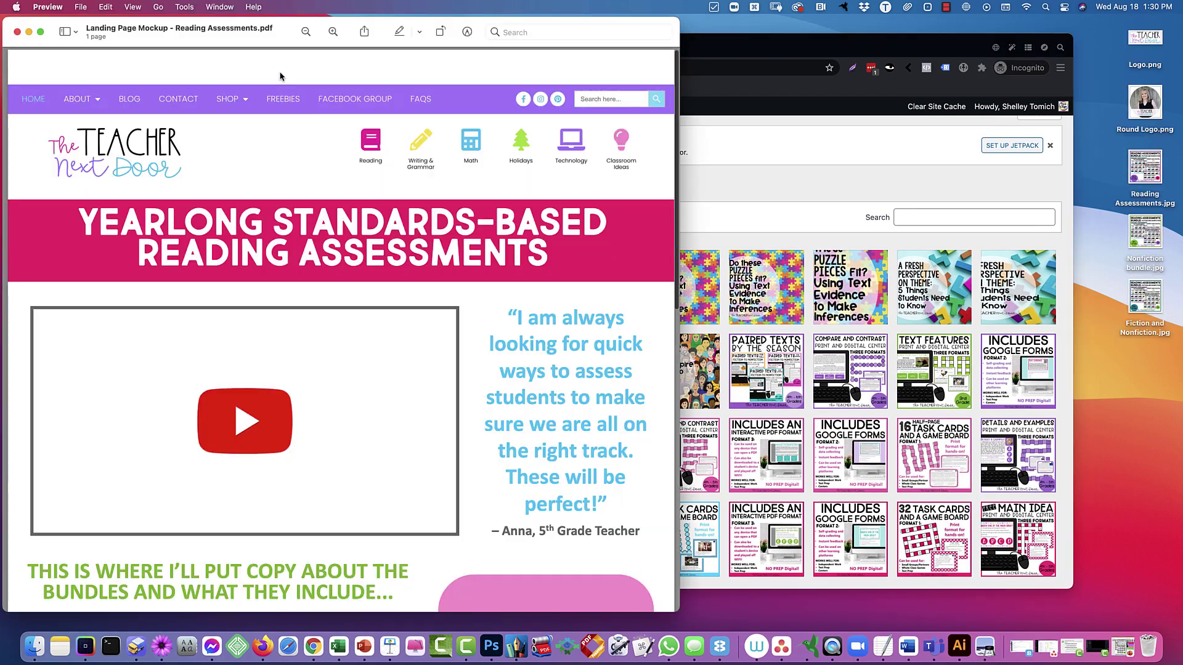
- Place the Landing Page Mockup - Reading Assessments PDF beside the browser and examine its layout from header to footer
left_click_drag(219, 35, 692, 34)
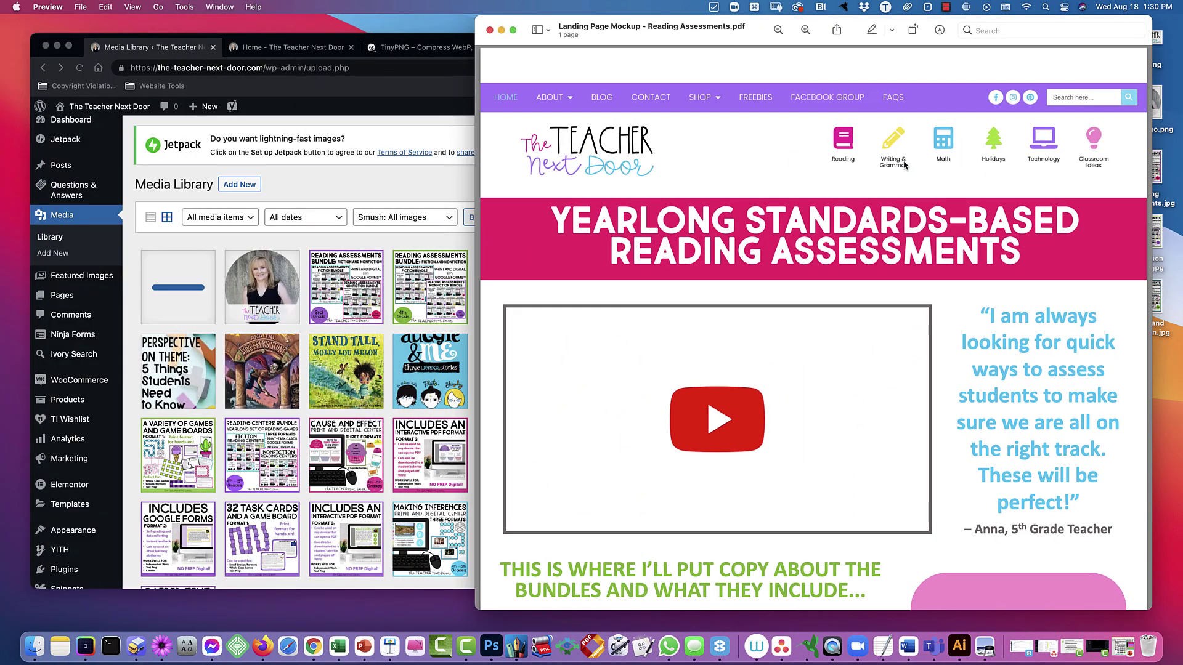
scroll(902, 181, "down", 15)
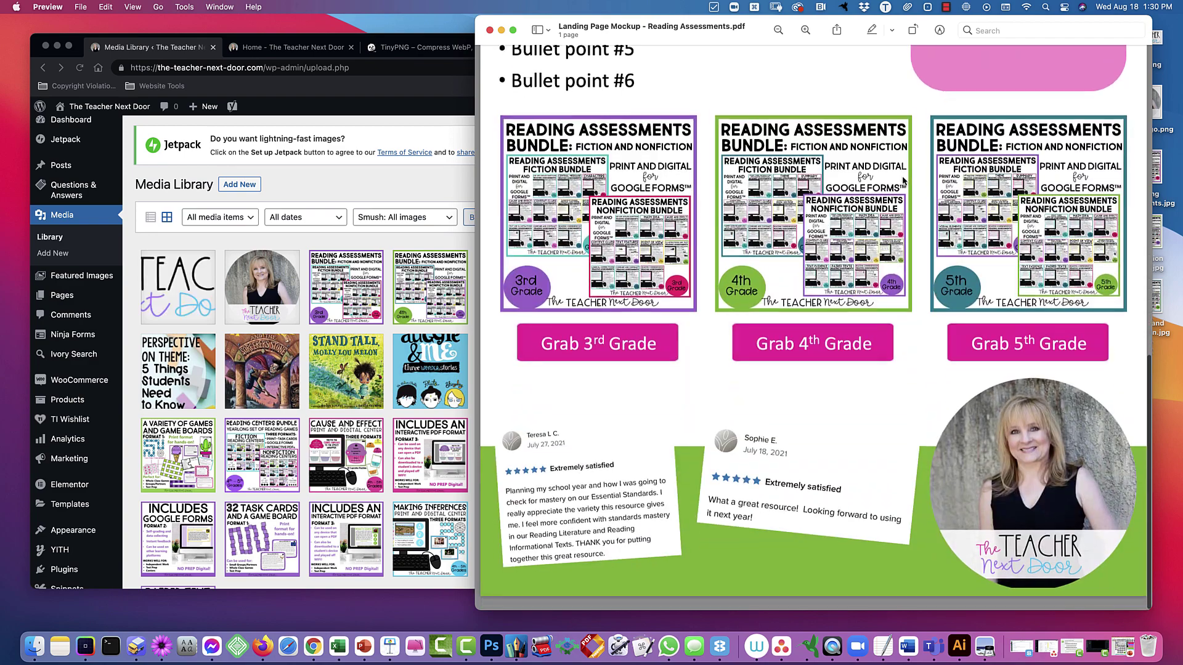
scroll(902, 180, "up", 15)
scroll(901, 179, "down", 15)
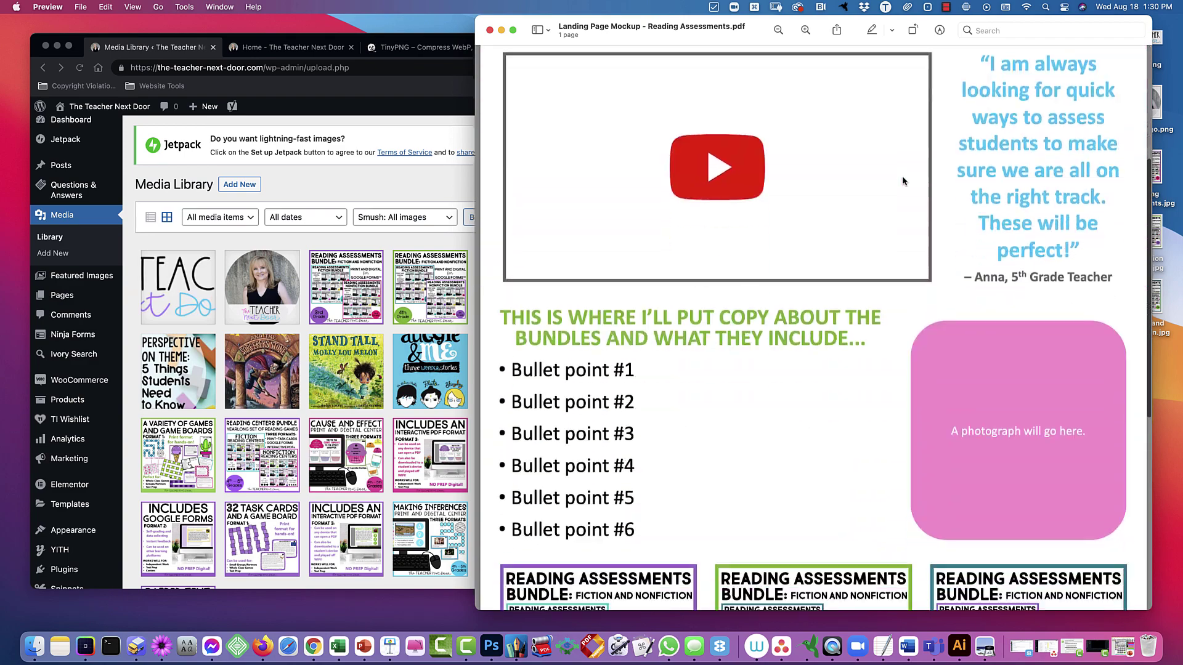
scroll(903, 180, "up", 15)
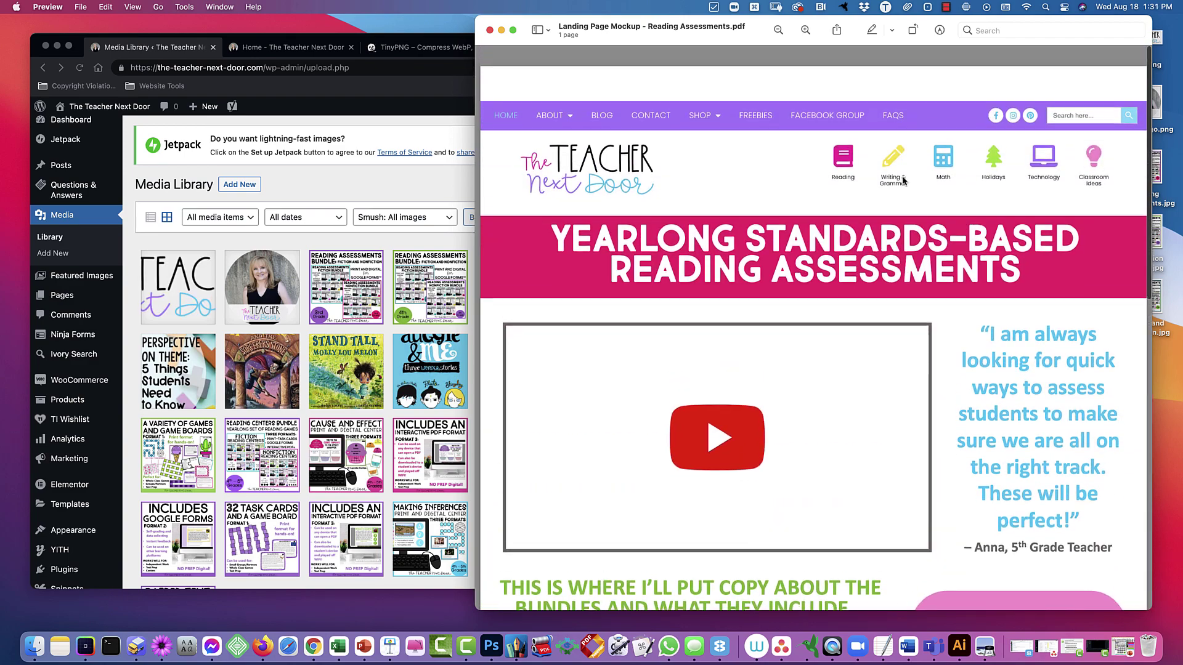
scroll(903, 181, "down", 15)
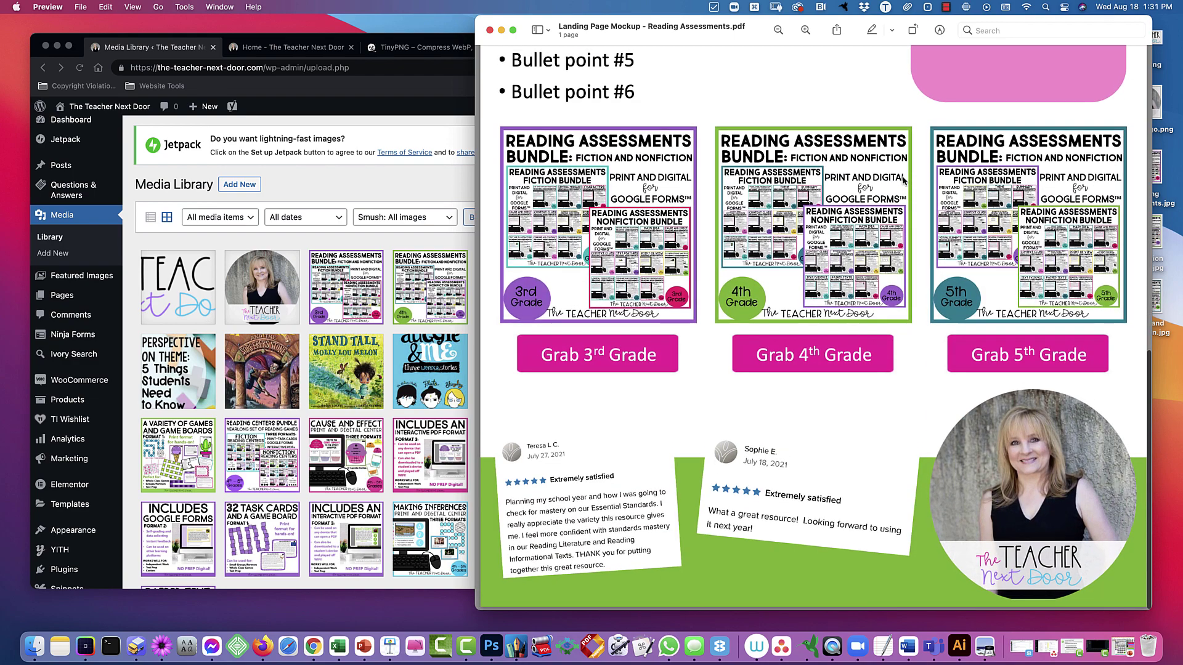
scroll(903, 179, "up", 15)
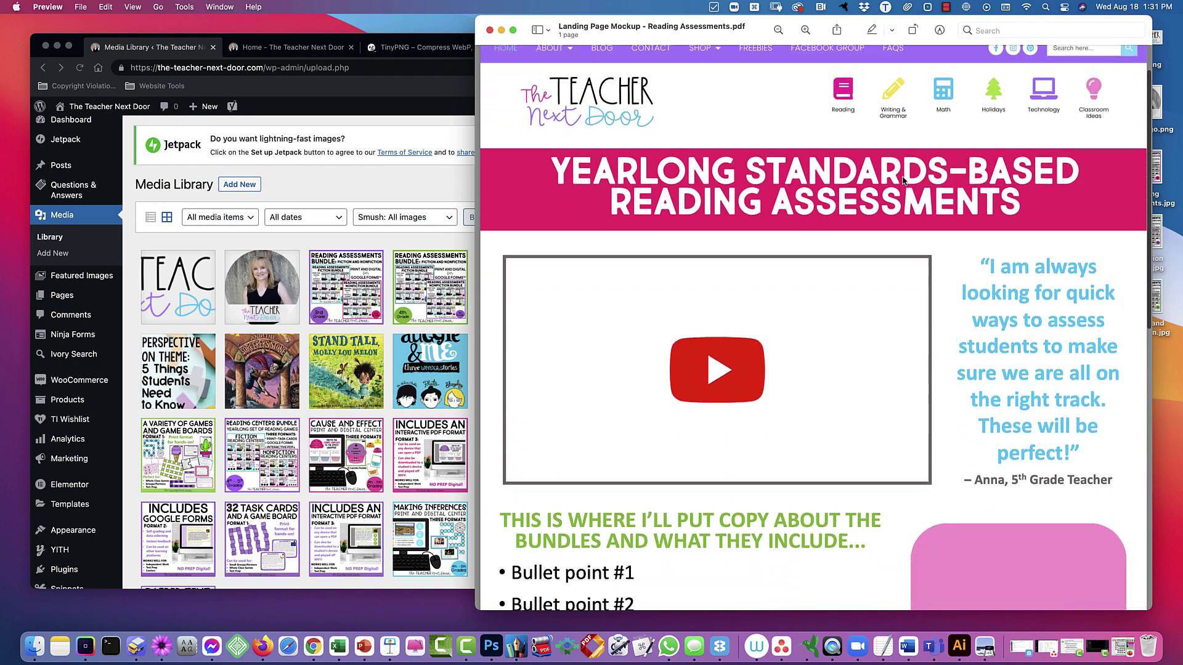
scroll(903, 179, "down", 1)
left_click_drag(475, 16, 569, 29)
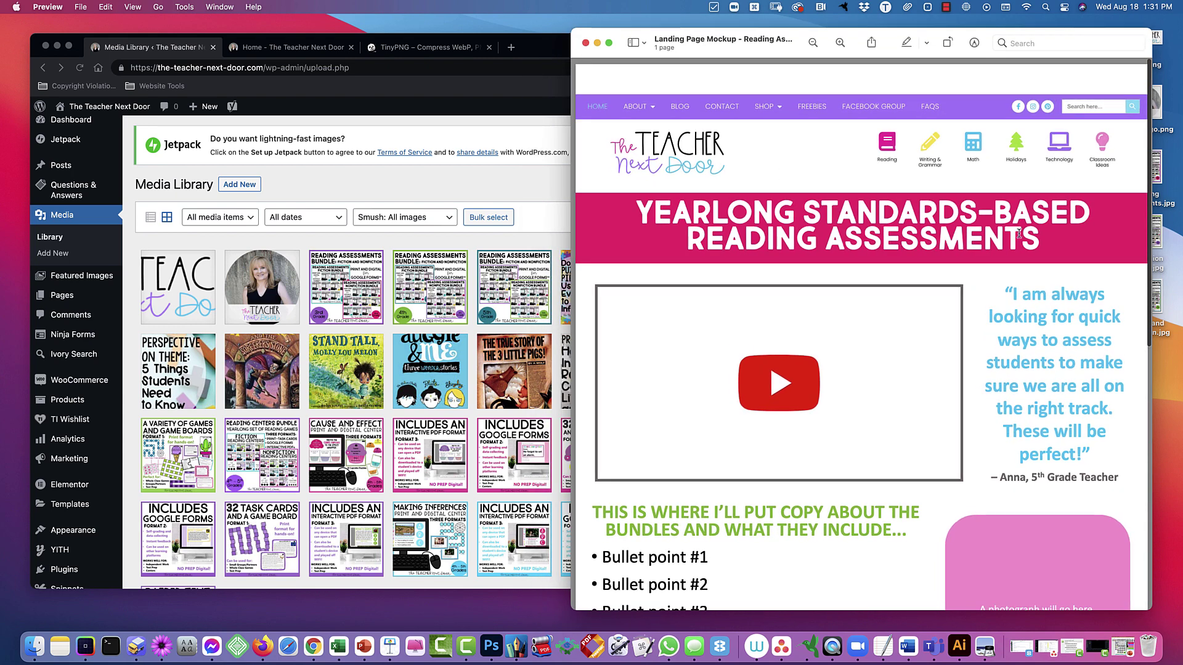
scroll(855, 227, "down", 3)
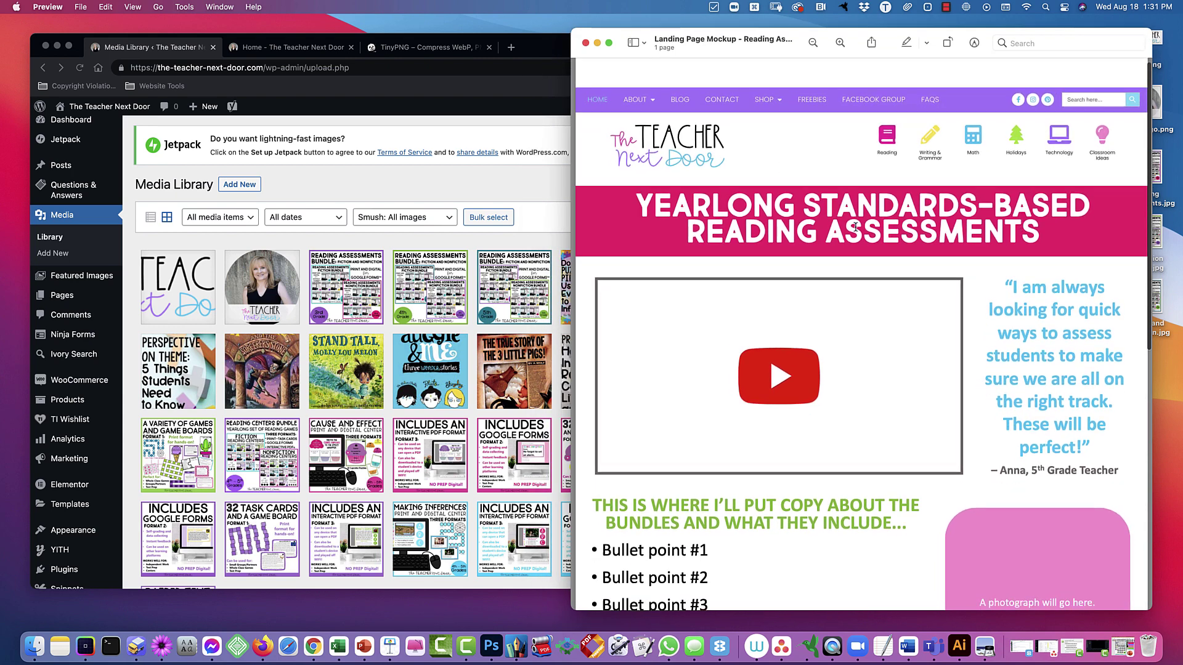
scroll(854, 226, "up", 2)
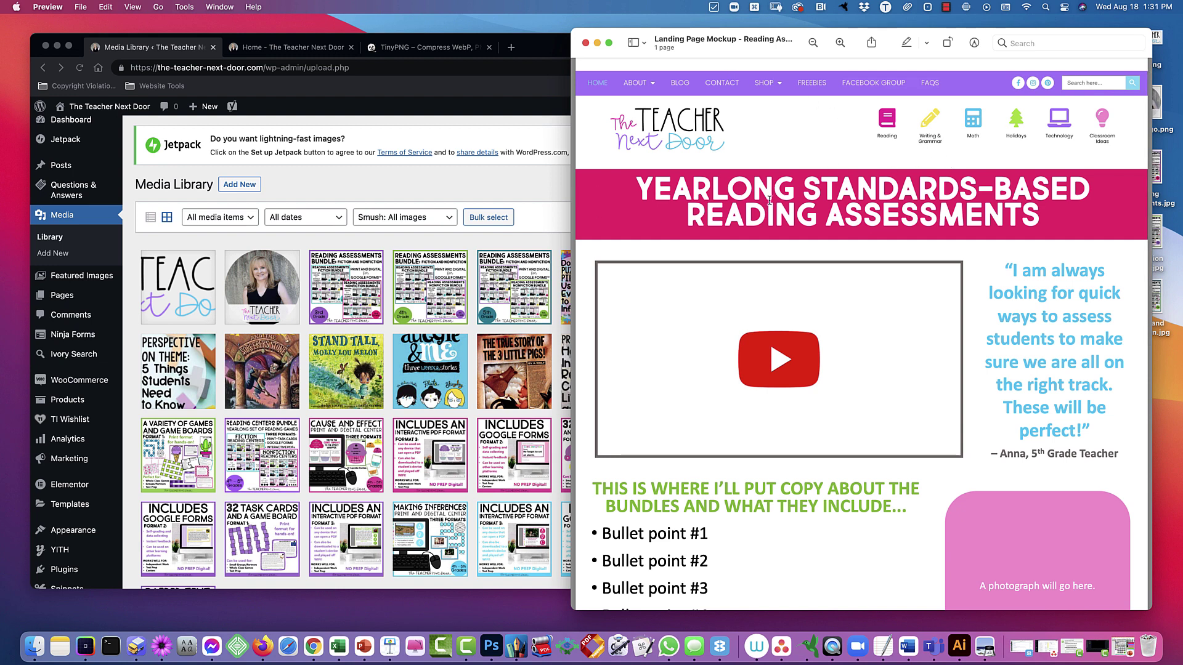
left_click_drag(691, 59, 678, 48)
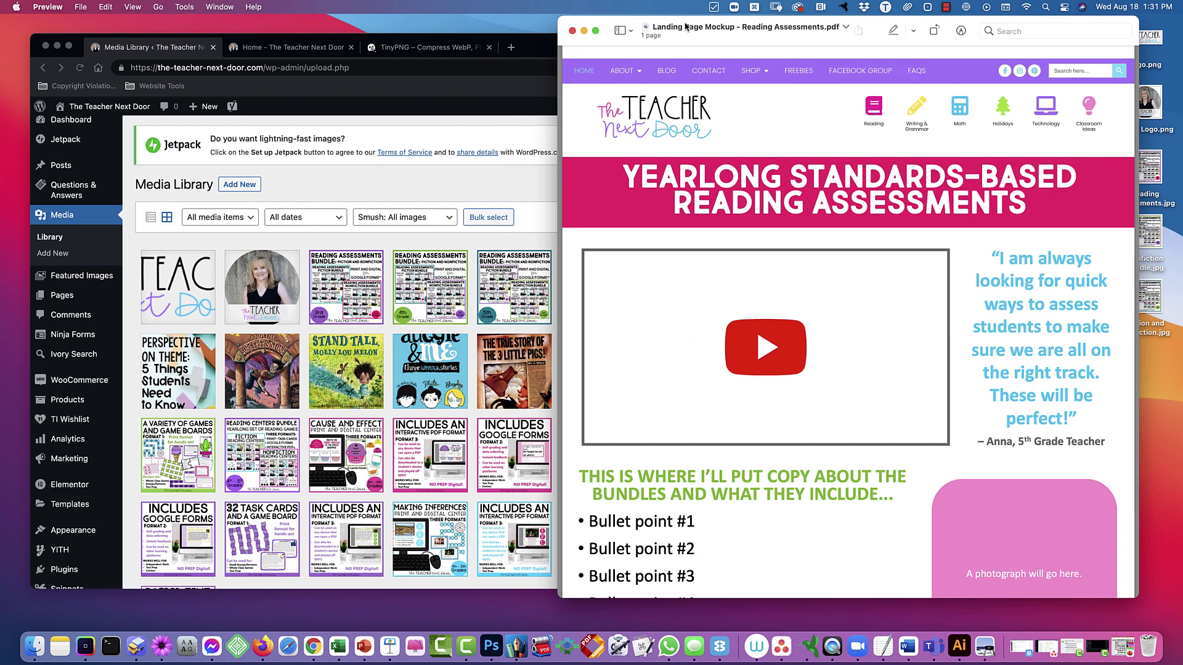
- Publish a new WordPress page titled "Yearlong Standards-Based Reading Assessments" and open it in Elementor
scroll(74, 337, "down", 2)
left_click(61, 250)
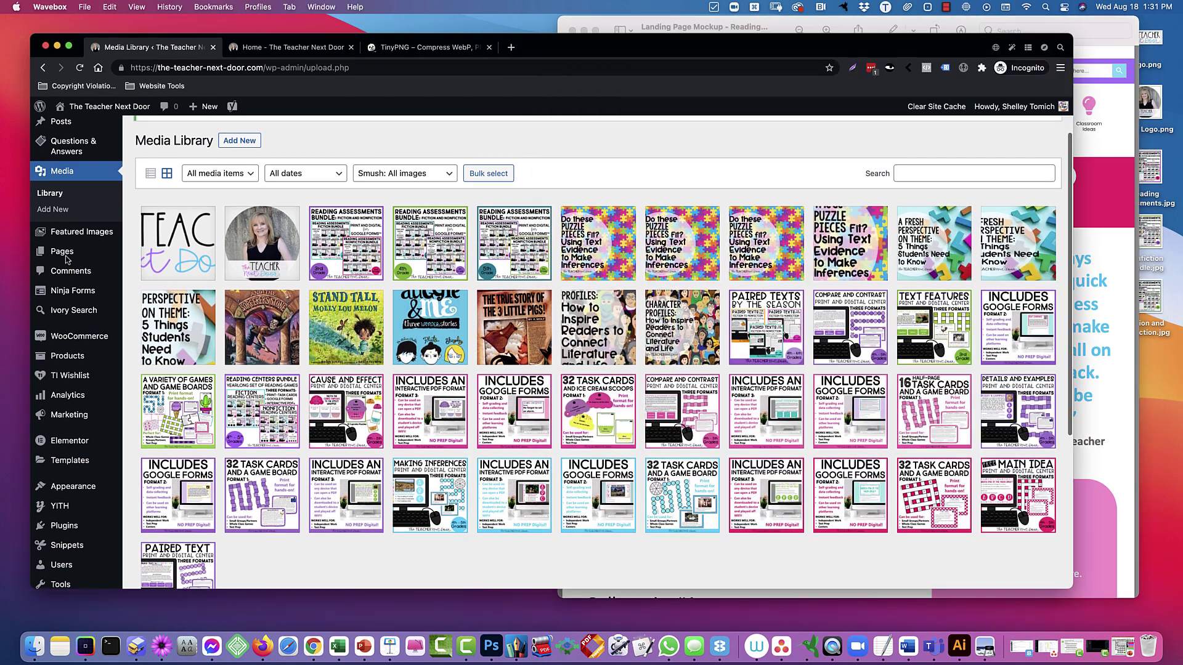
left_click(60, 250)
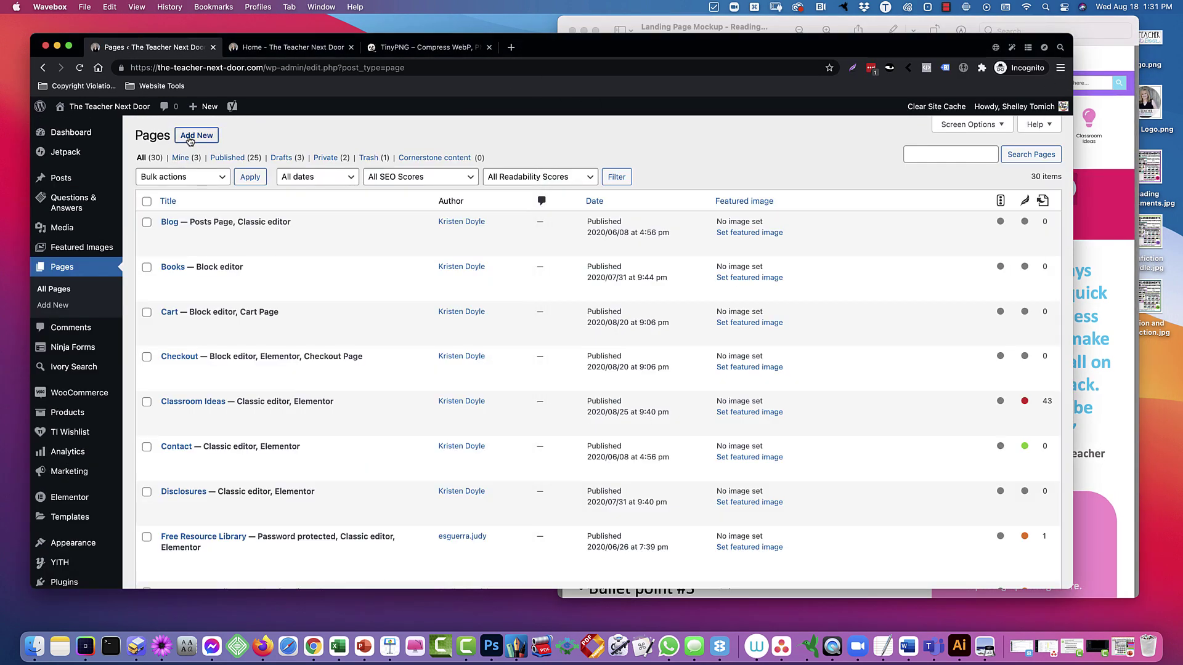
left_click(190, 137)
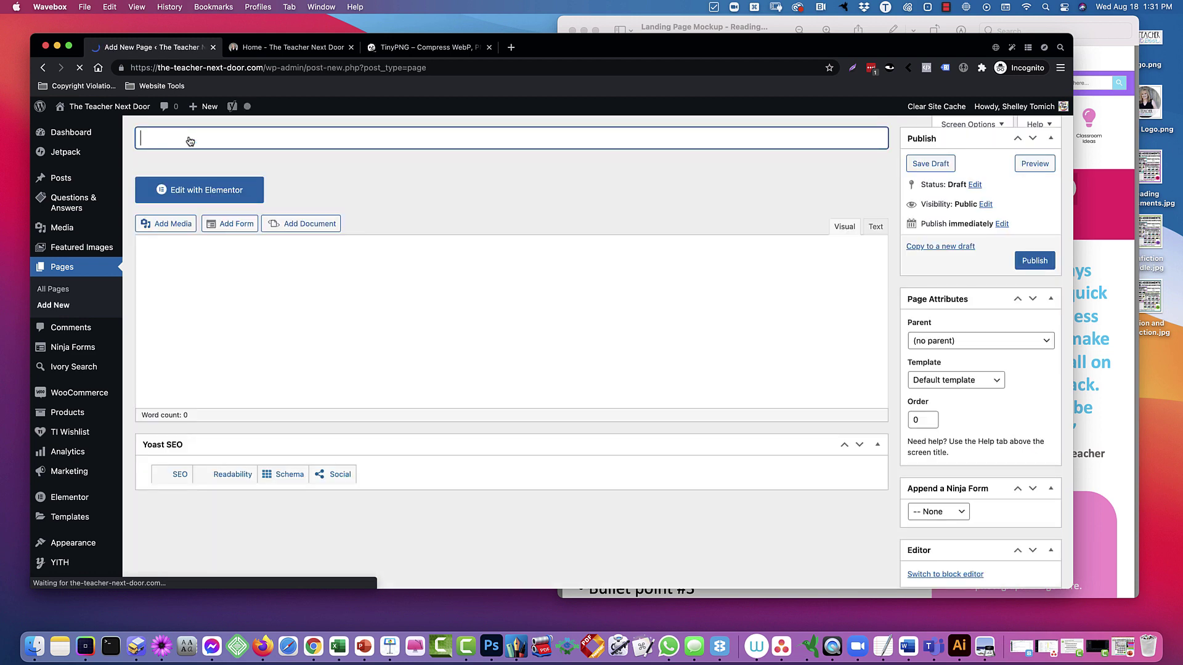
type("Yearlong Standards-Based Reading Assessments")
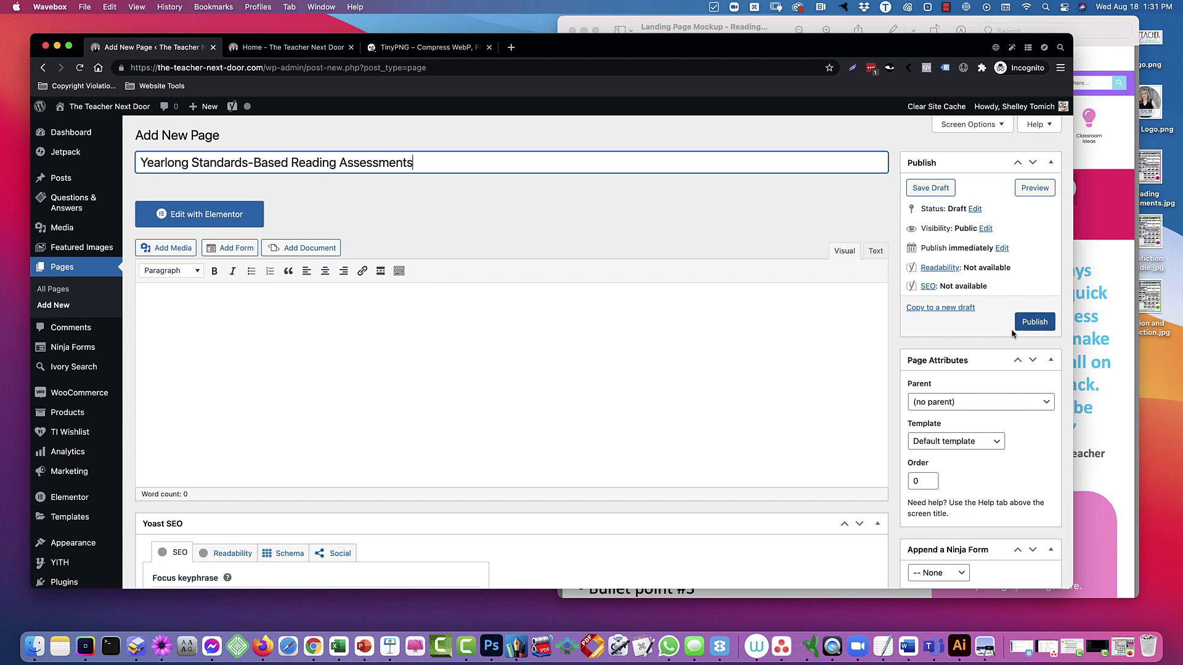
left_click(1034, 324)
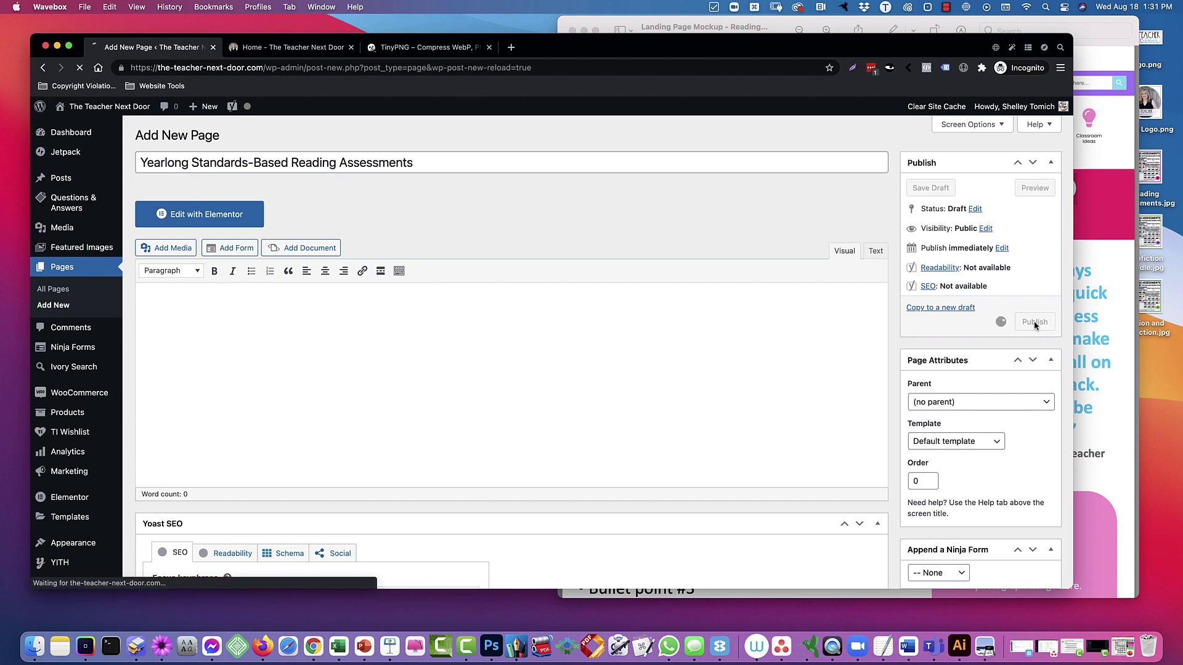
left_click(204, 249)
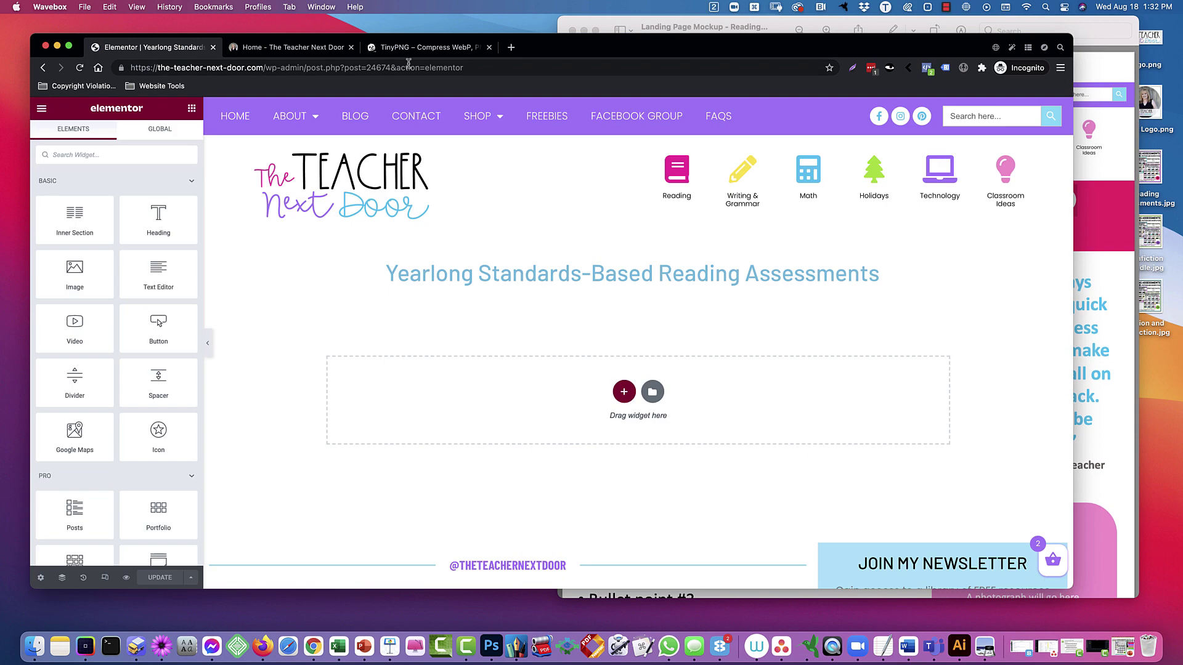
- Reload the Elementor editor, switch to editing the single page template, and select its Post Content widget
left_click(407, 66)
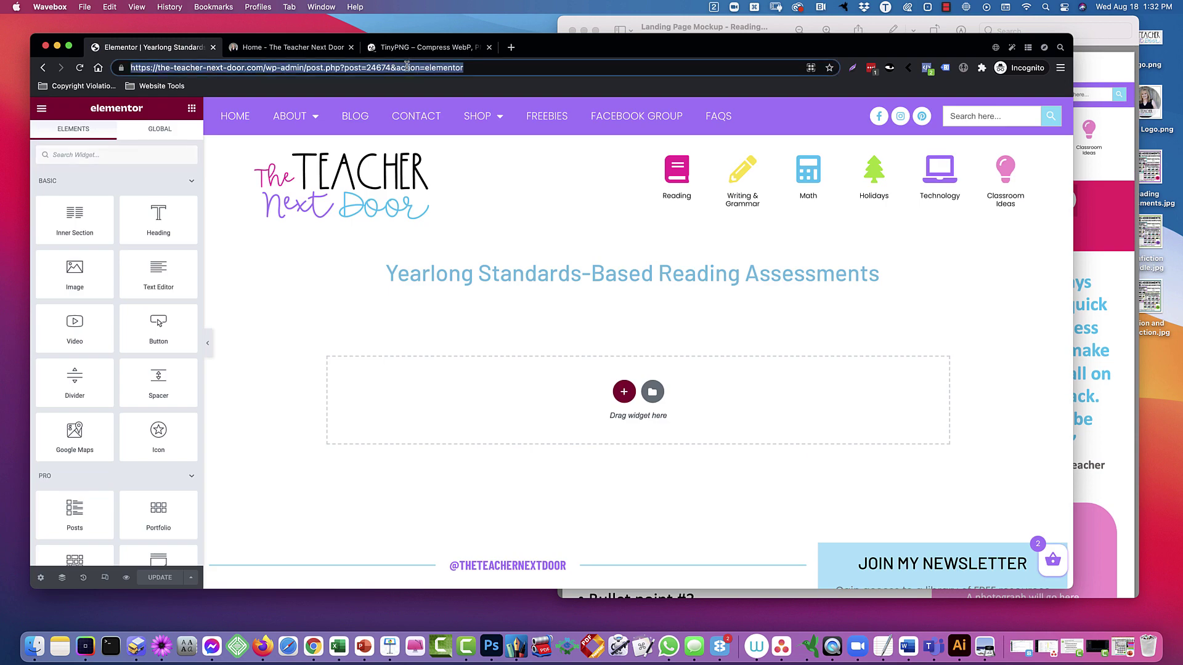
key("Return")
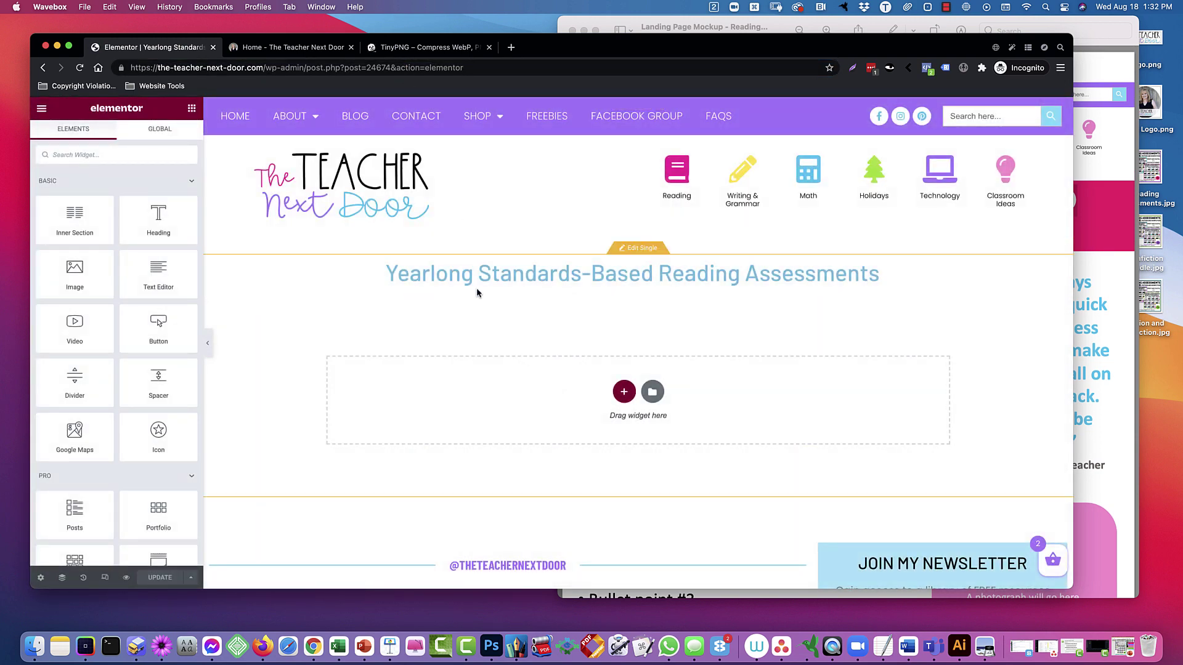
left_click(636, 248)
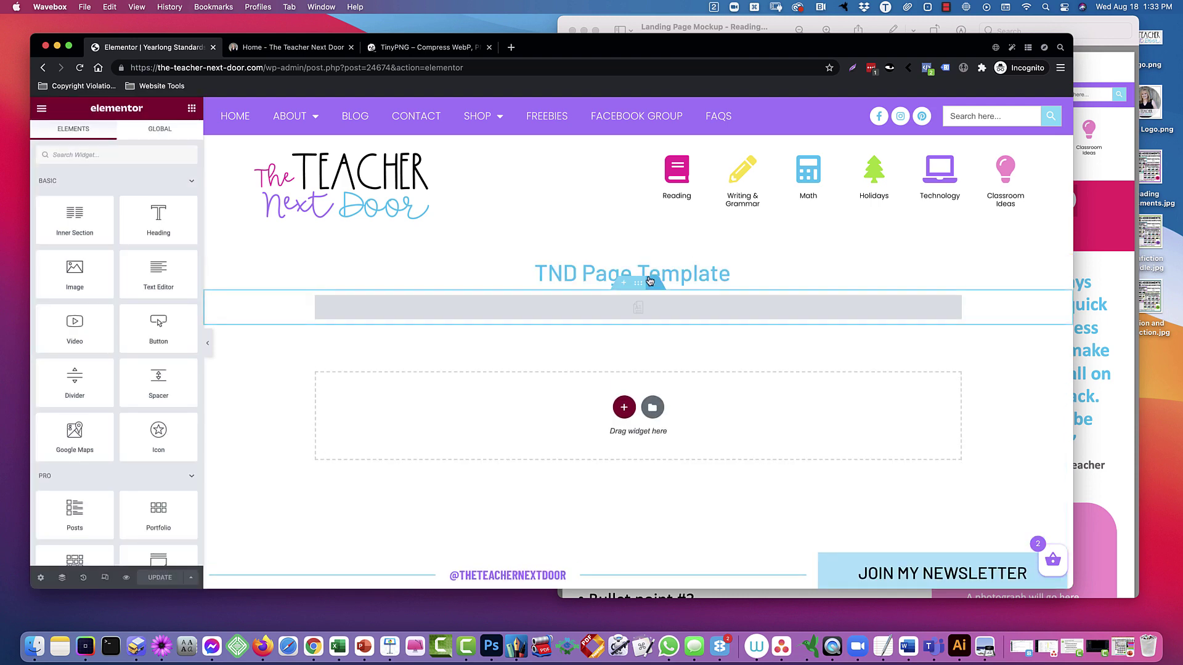
left_click(650, 310)
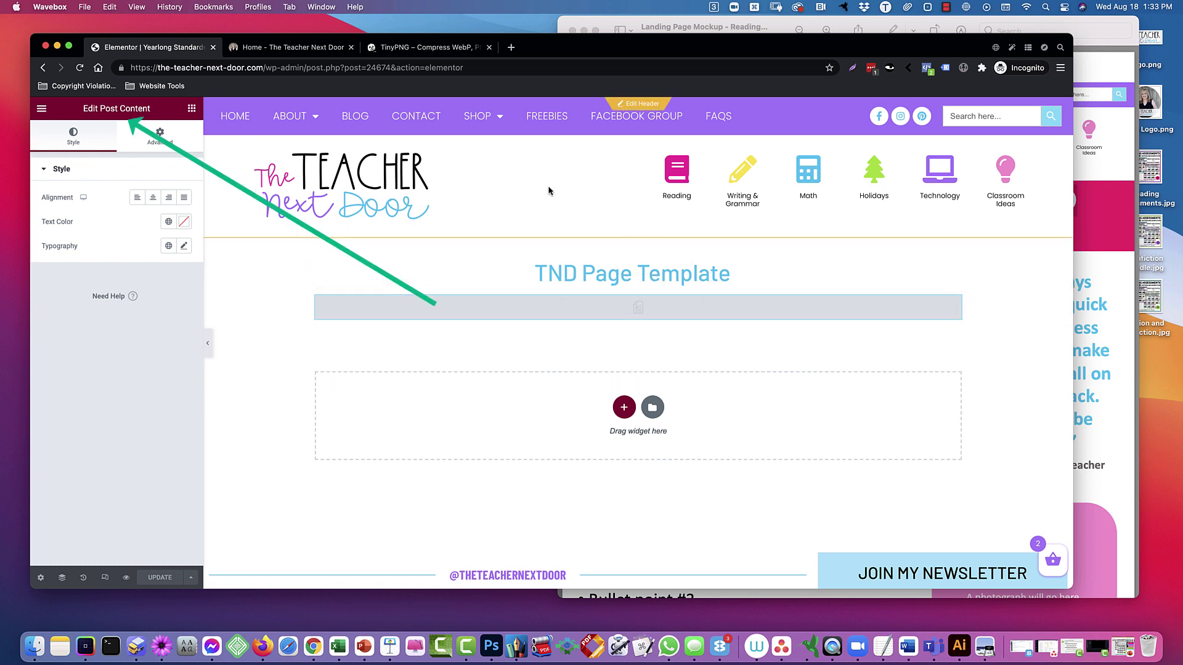
- Add the line "This is a test" below the Wishlist page's shortcode, update the page, and view it live in a new tab
left_click(290, 48)
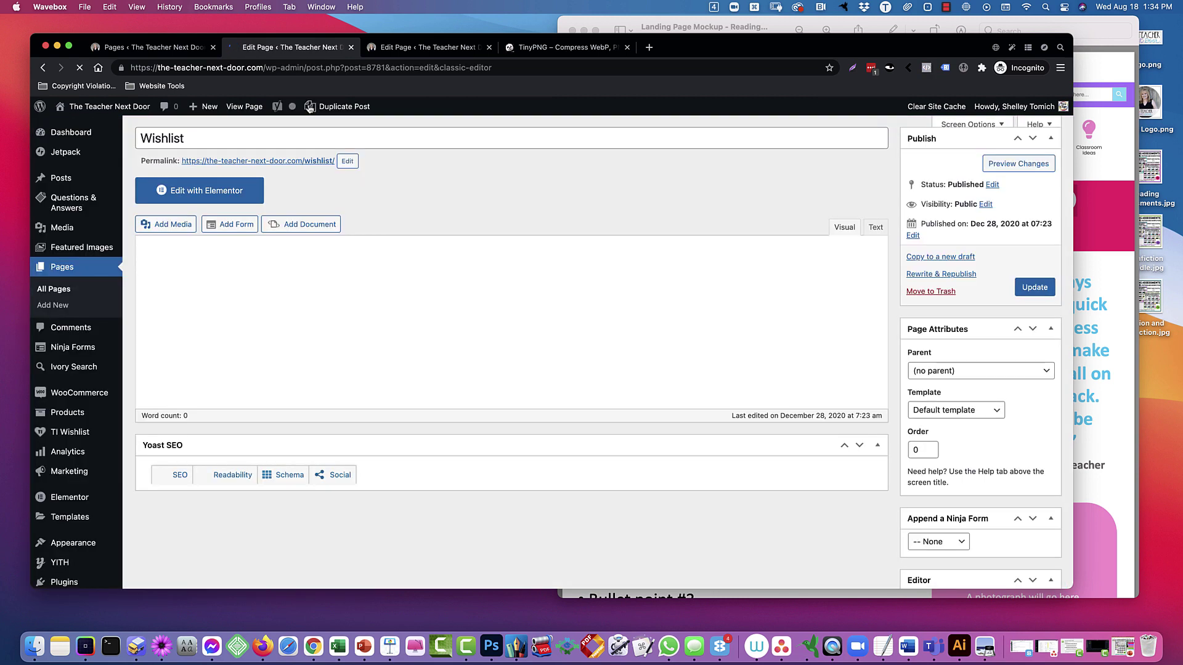
left_click(283, 306)
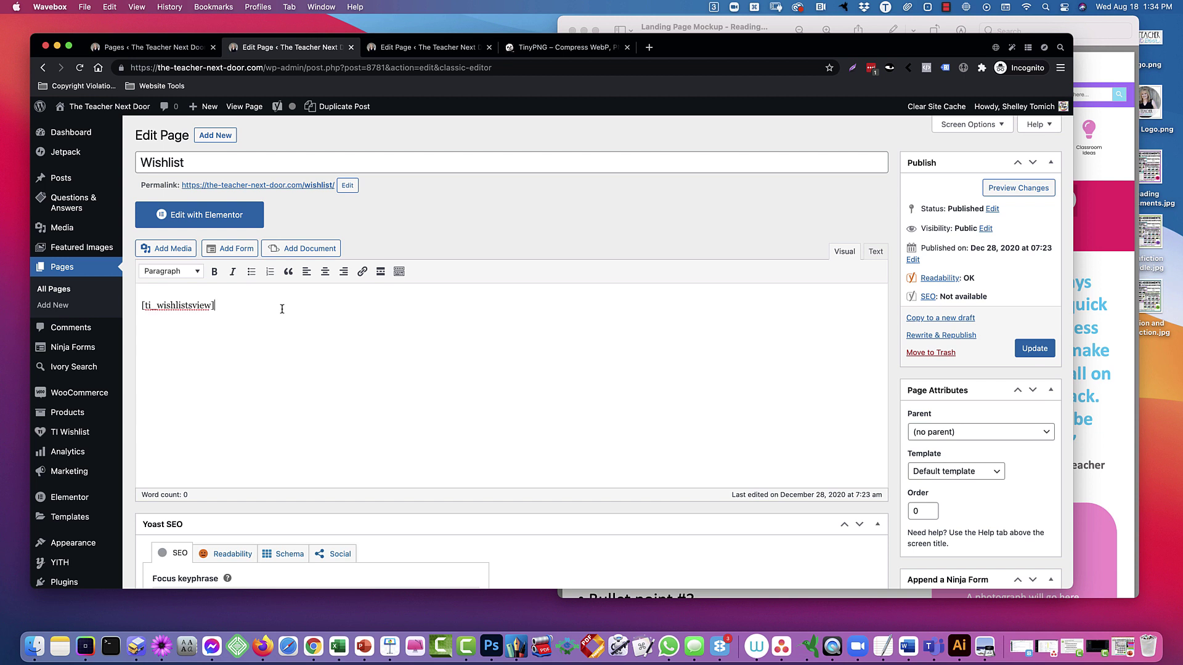
key("Return")
left_click(1034, 348)
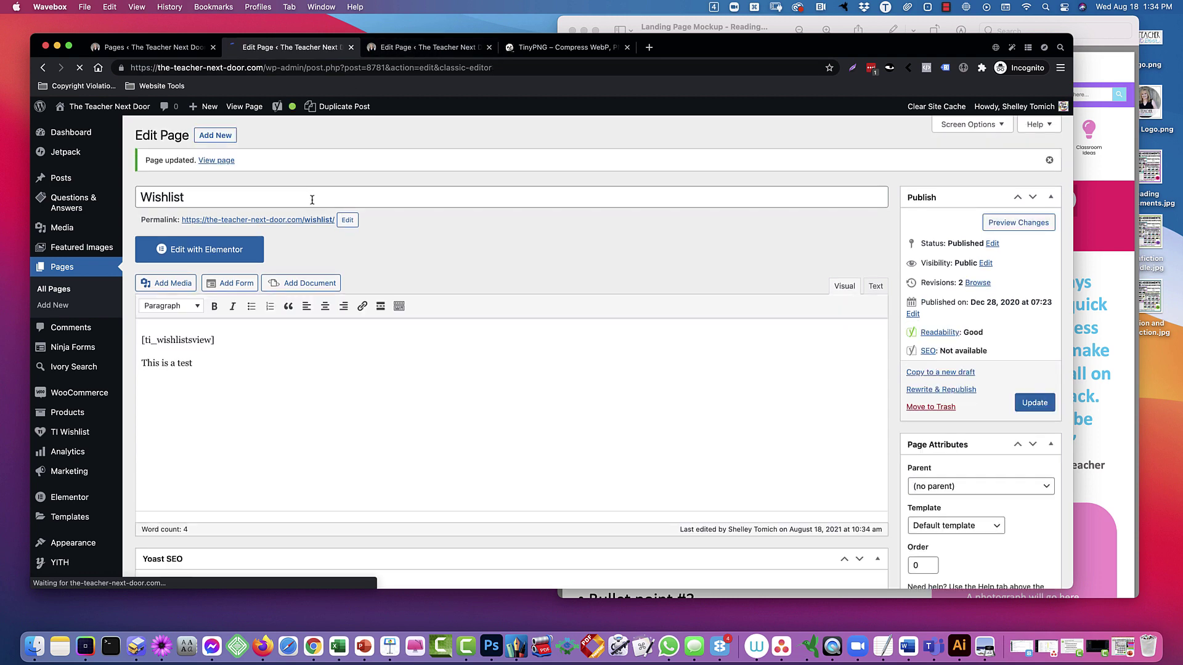
left_click(318, 221, "super")
left_click(419, 48)
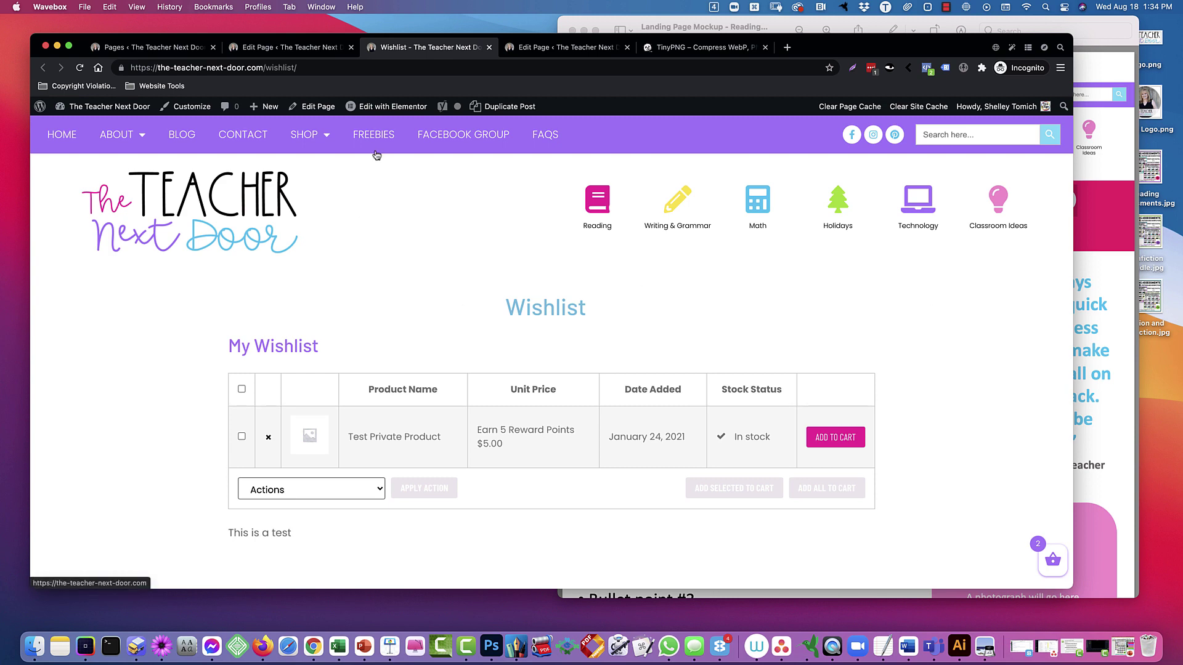
- Open the TND Page Template in Elementor in a new tab from the live Wishlist page, dismissing the newsletter popup
mouse_move(377, 106)
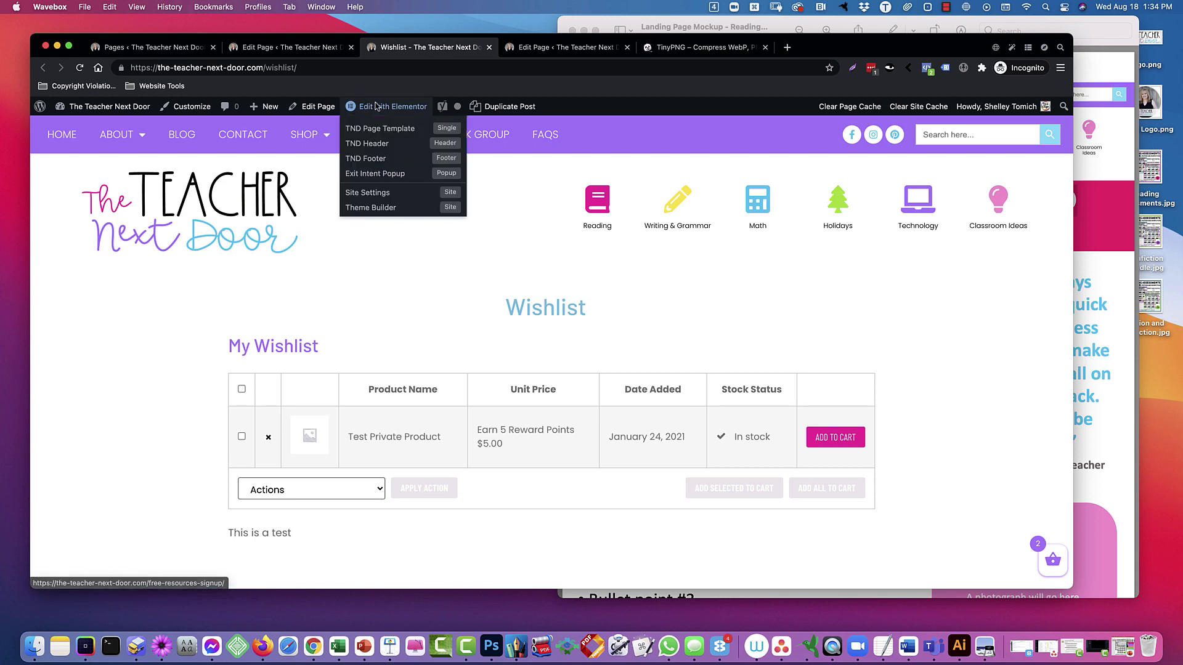
left_click(444, 129, "super")
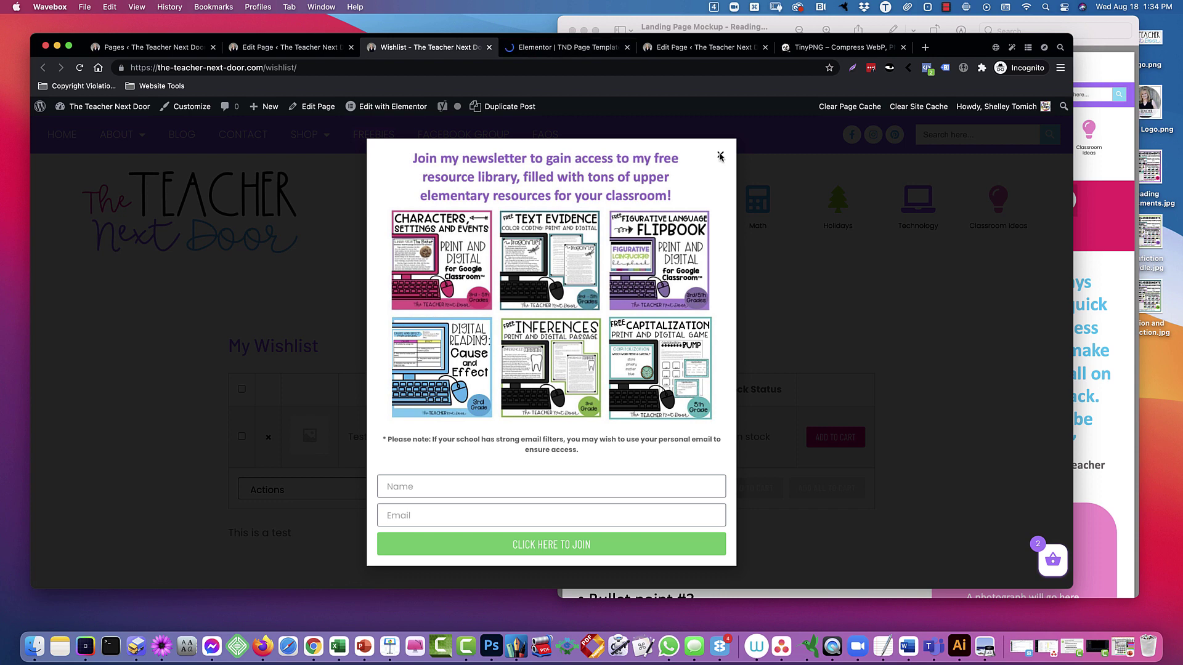
left_click(720, 156)
left_click(553, 47)
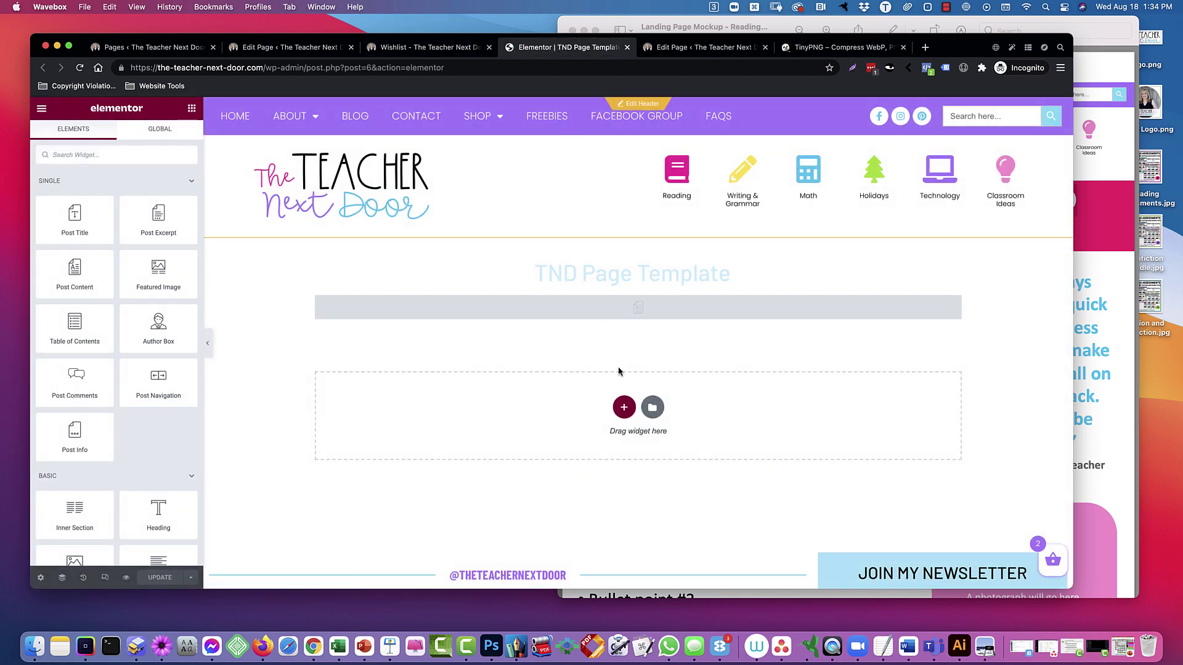
- Insert a Text Editor widget between the template's title and post content, and replace its placeholder text with "..."
left_click(135, 154)
type("text")
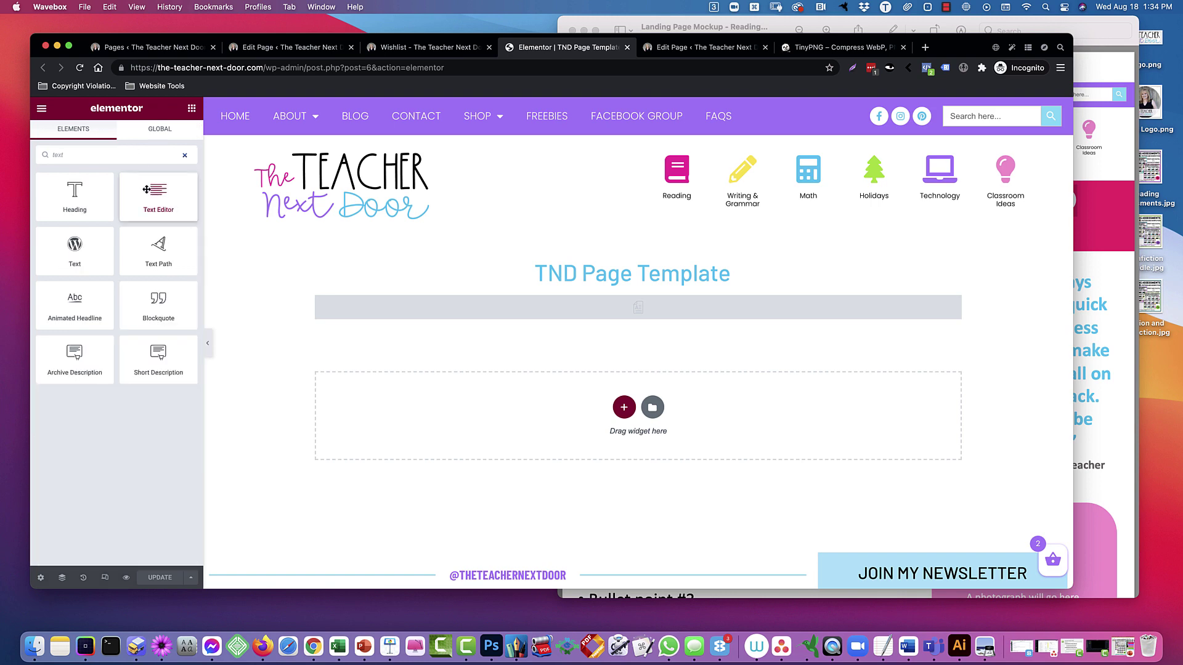
left_click_drag(146, 189, 628, 282)
triple_click(99, 321)
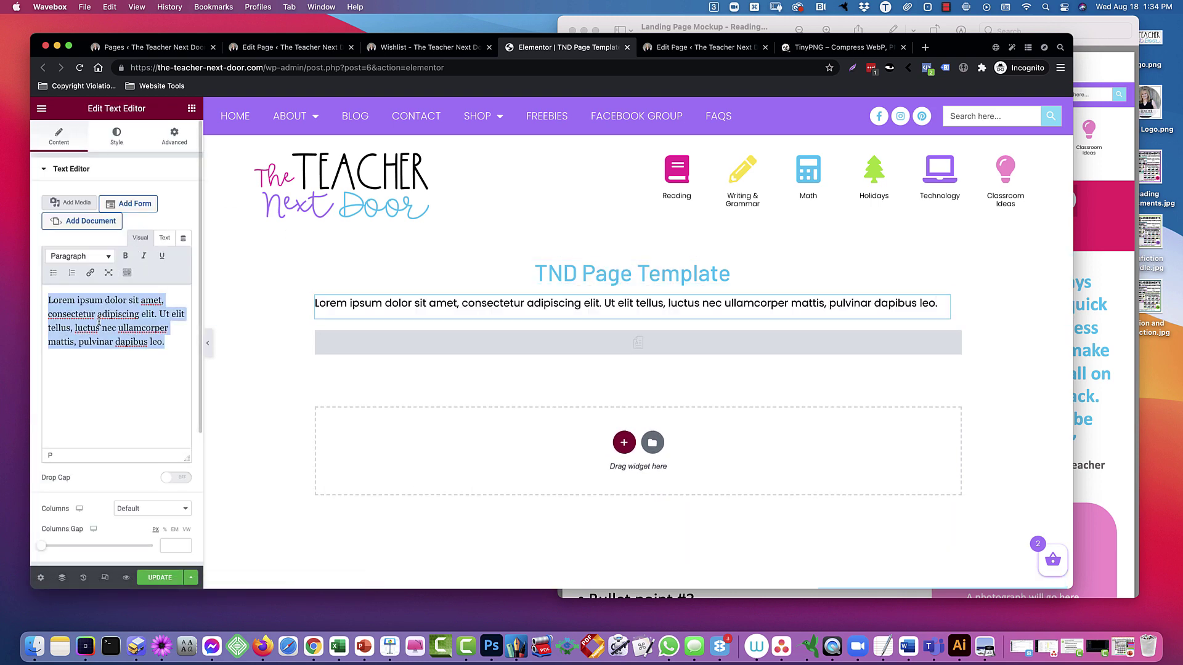
type("...")
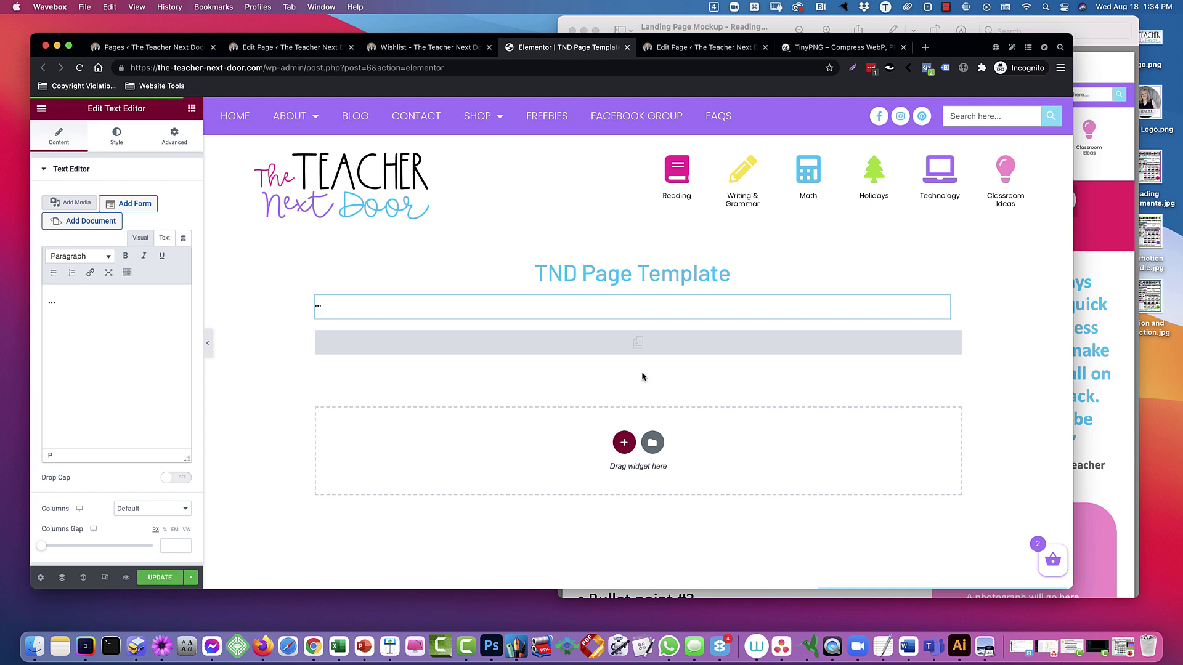
- Compare the live Wishlist page with the Blog and Contact pages to check where the template's "..." text appears
left_click(429, 48)
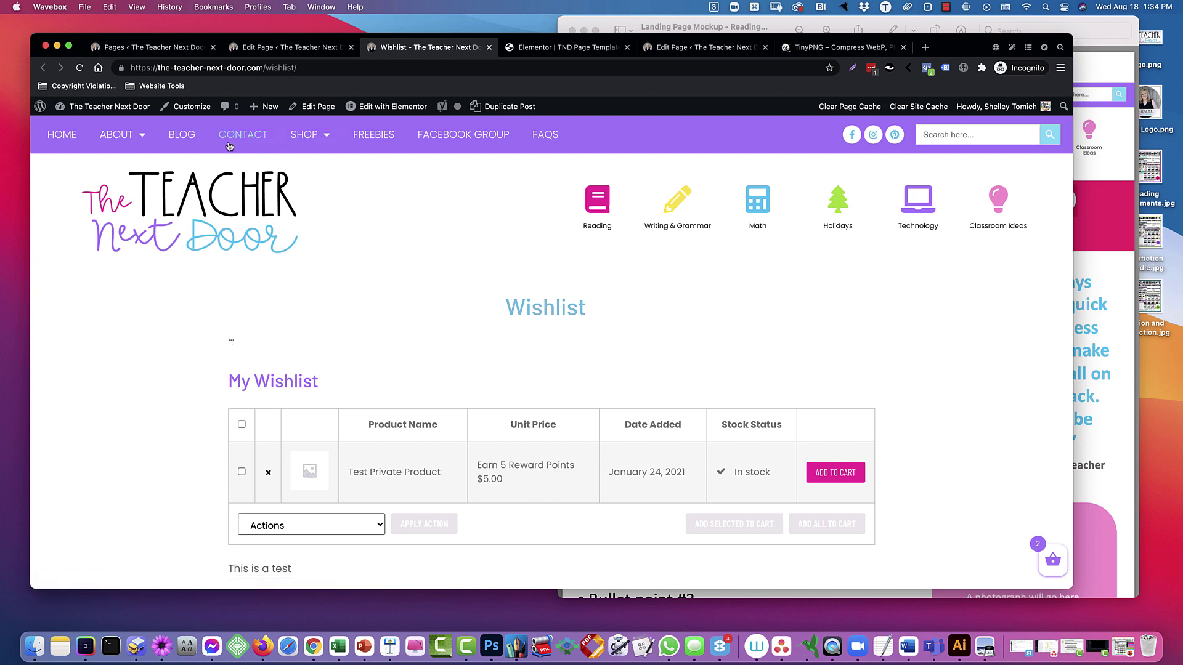
left_click(183, 137, "super")
left_click(641, 50)
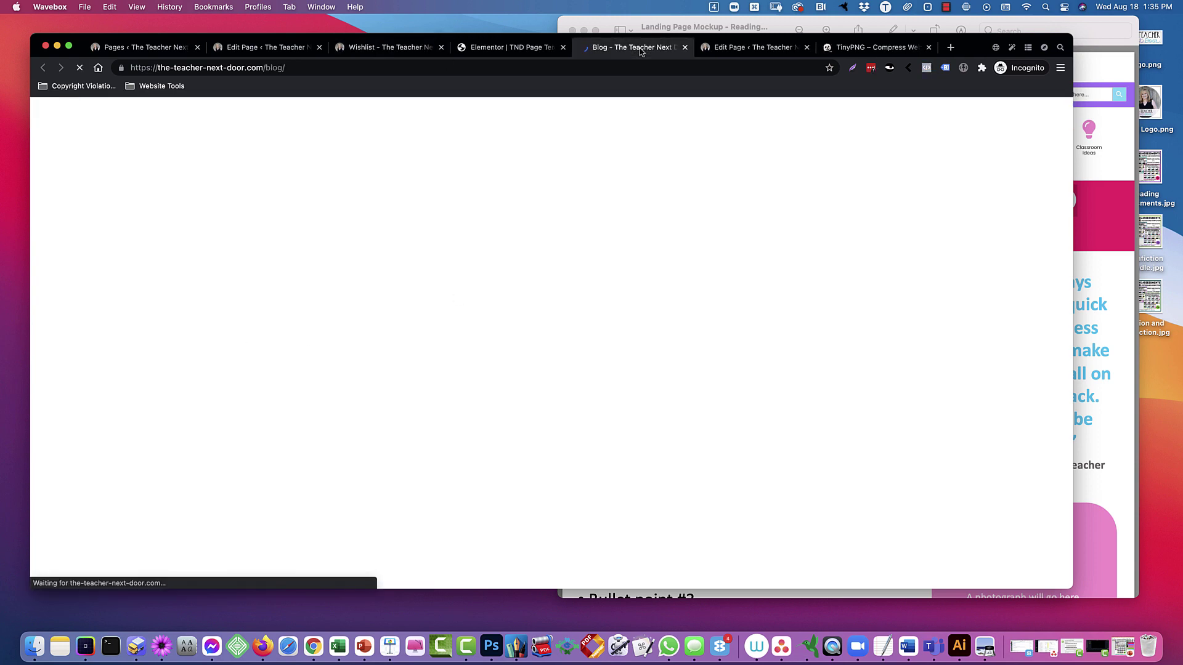
left_click(684, 48)
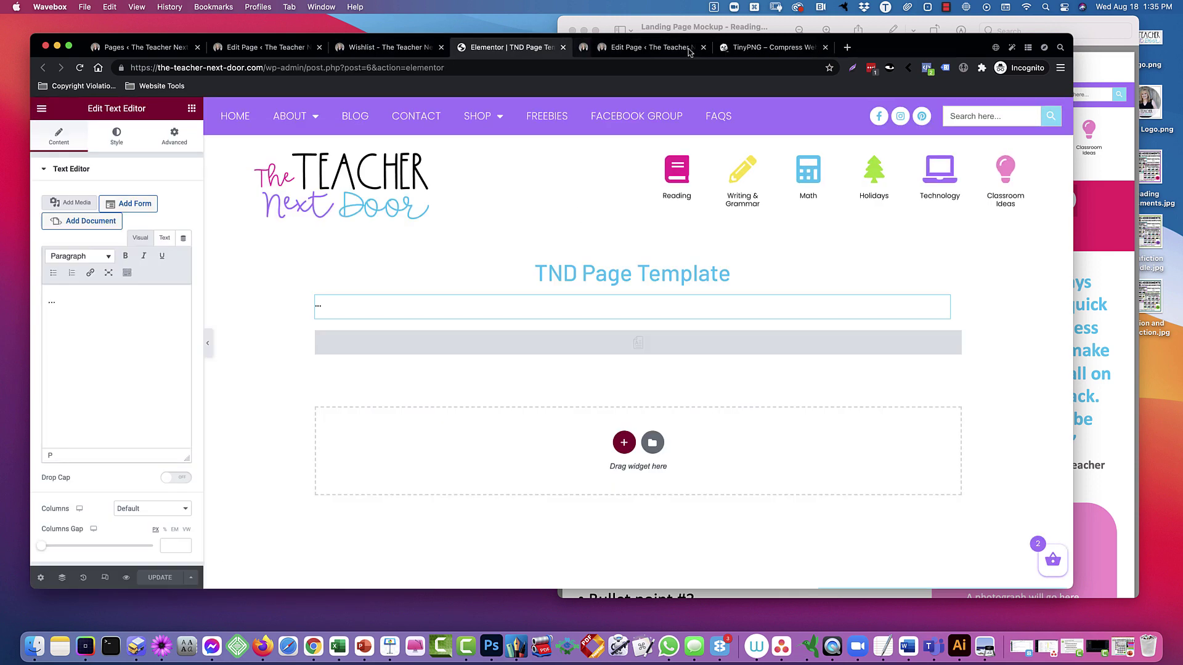
left_click(432, 52)
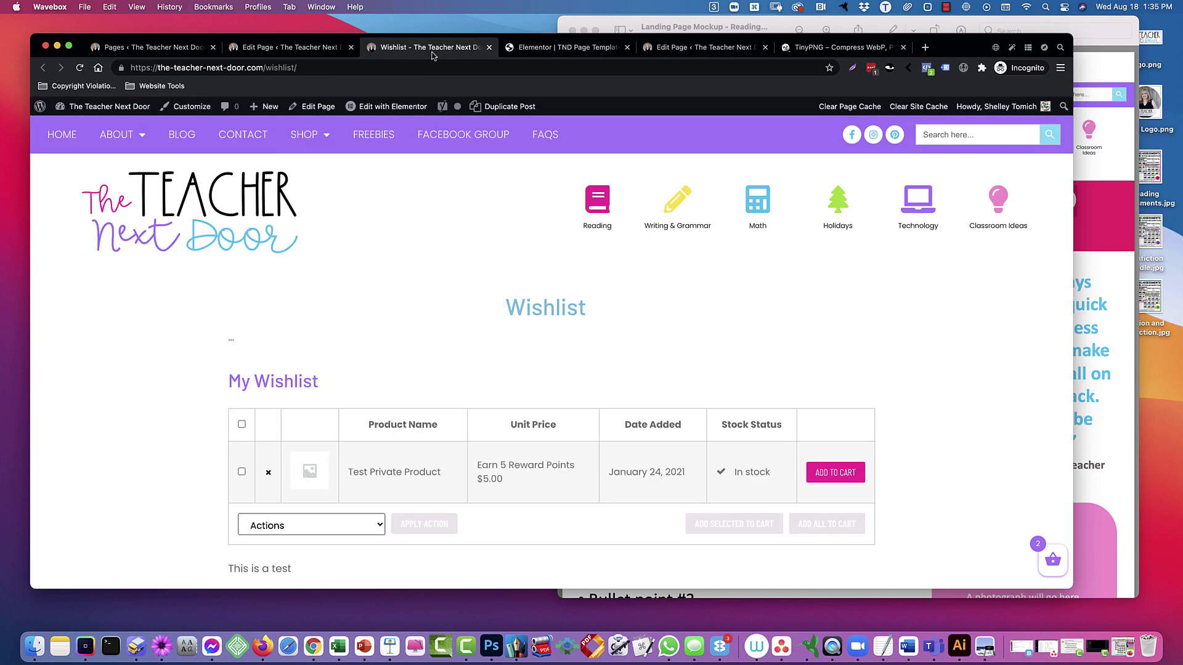
left_click(243, 136, "super")
left_click(639, 49)
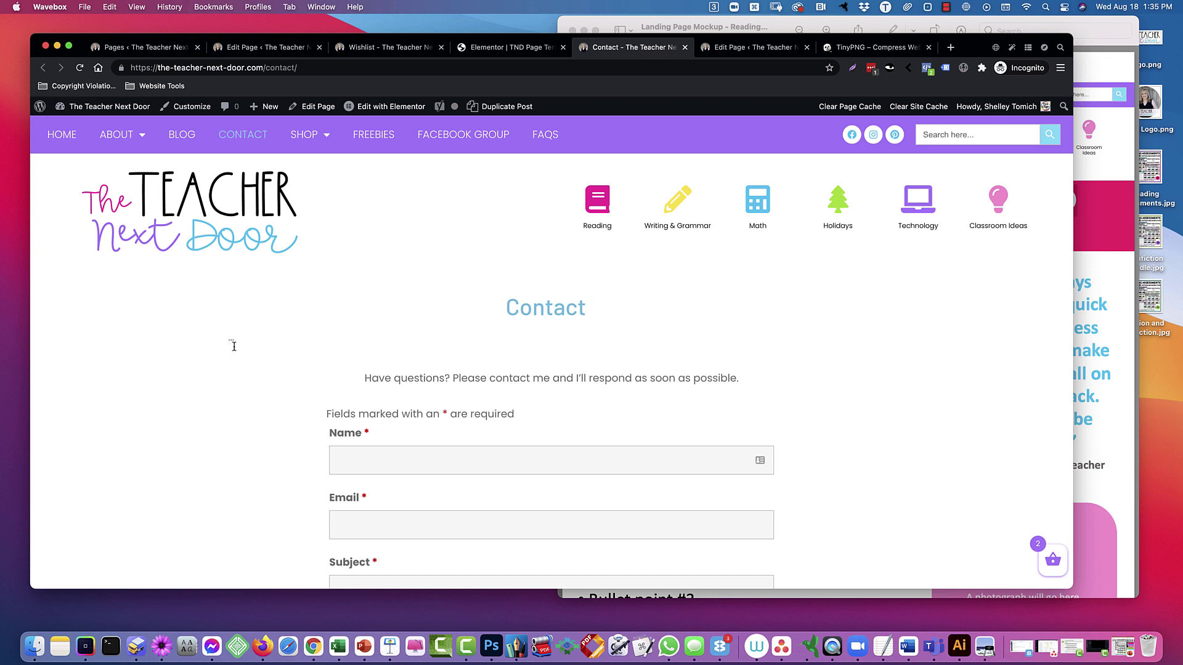
- Delete the "..." Text Editor widget from the TND Page Template and update the template
left_click(511, 48)
right_click(410, 306)
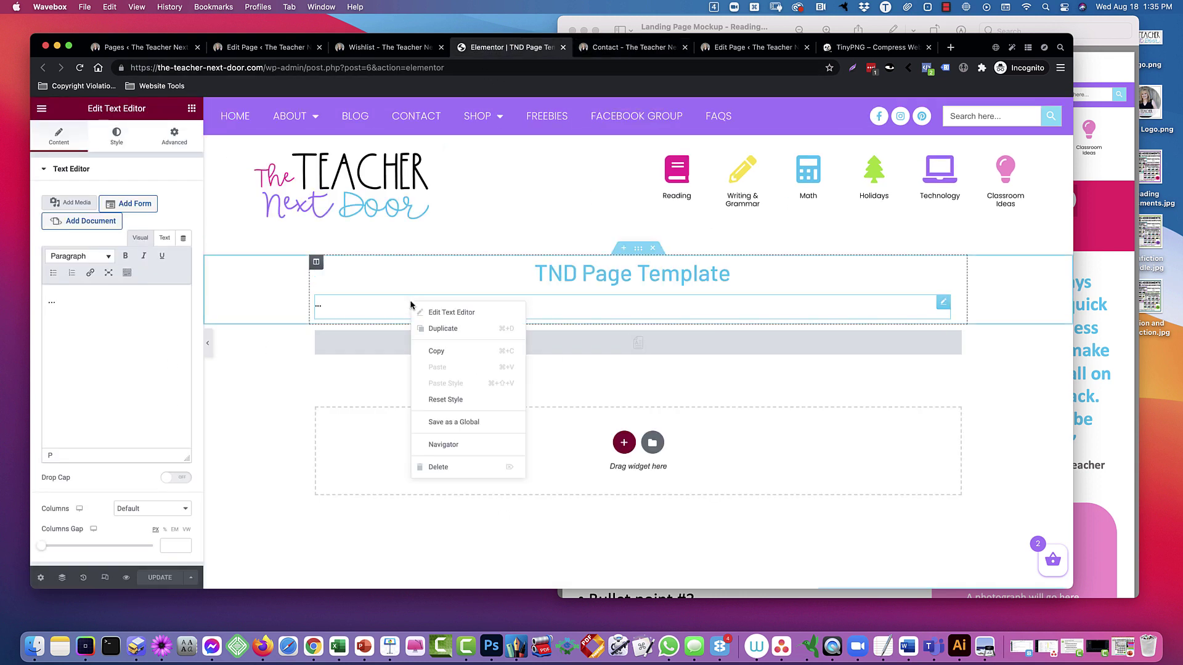
left_click(463, 465)
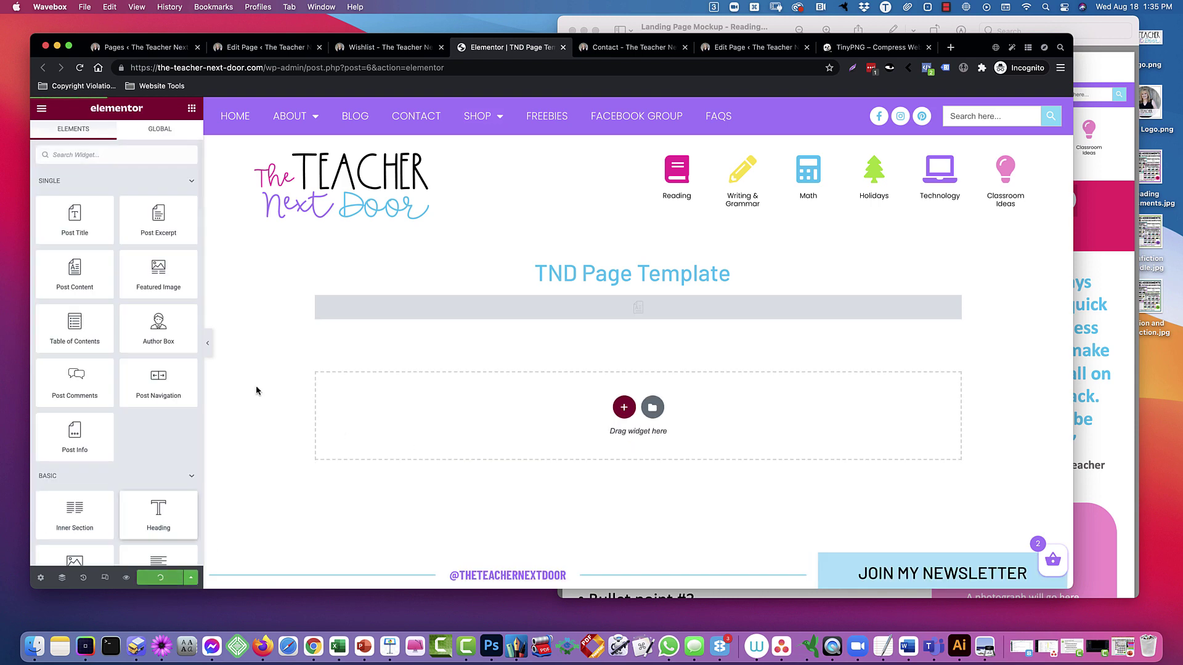
- Remove the "This is a test" line from the Wishlist page's content and update the page
left_click(369, 48)
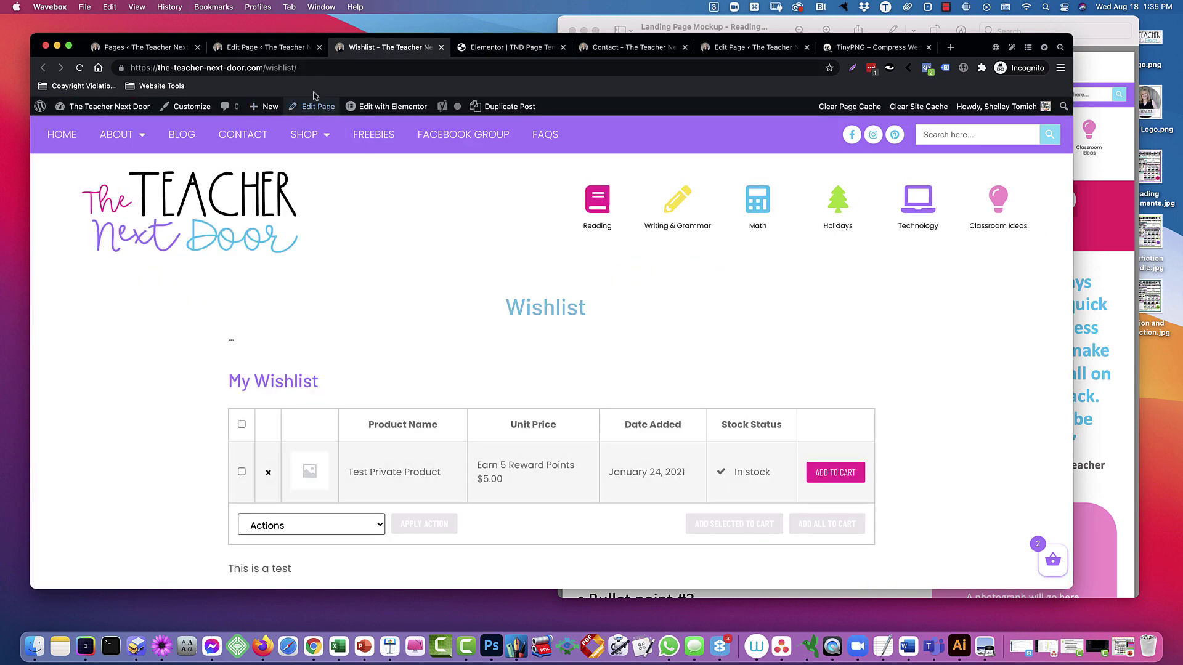
left_click(271, 48)
left_click_drag(227, 365, 105, 364)
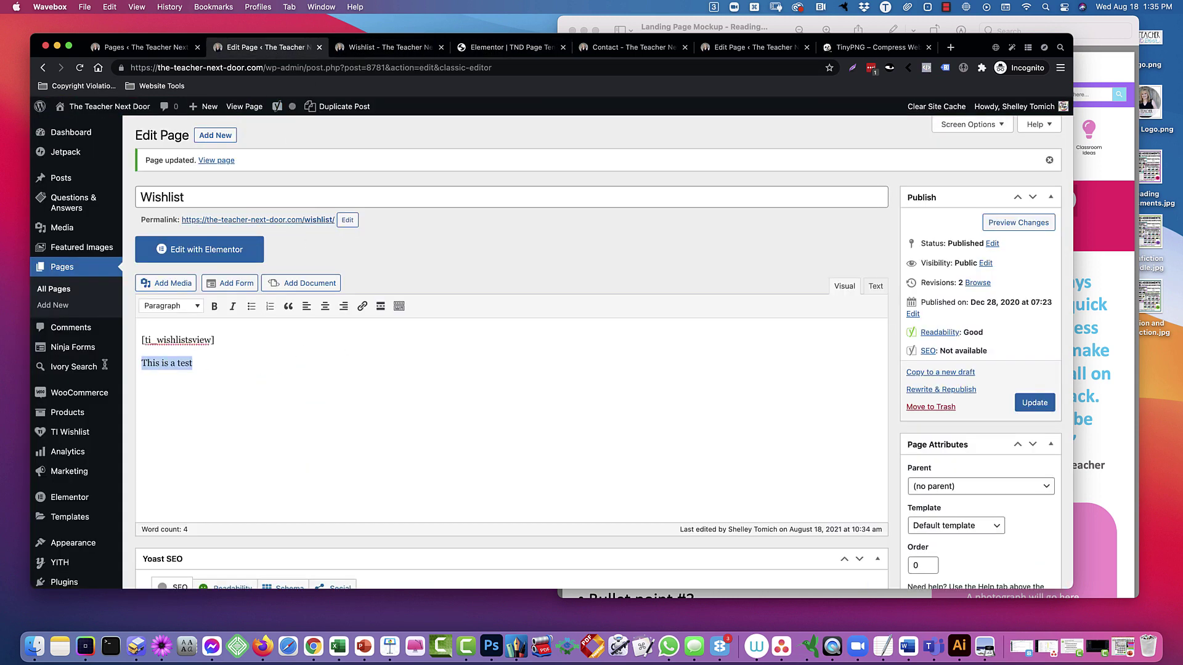
key("BackSpace")
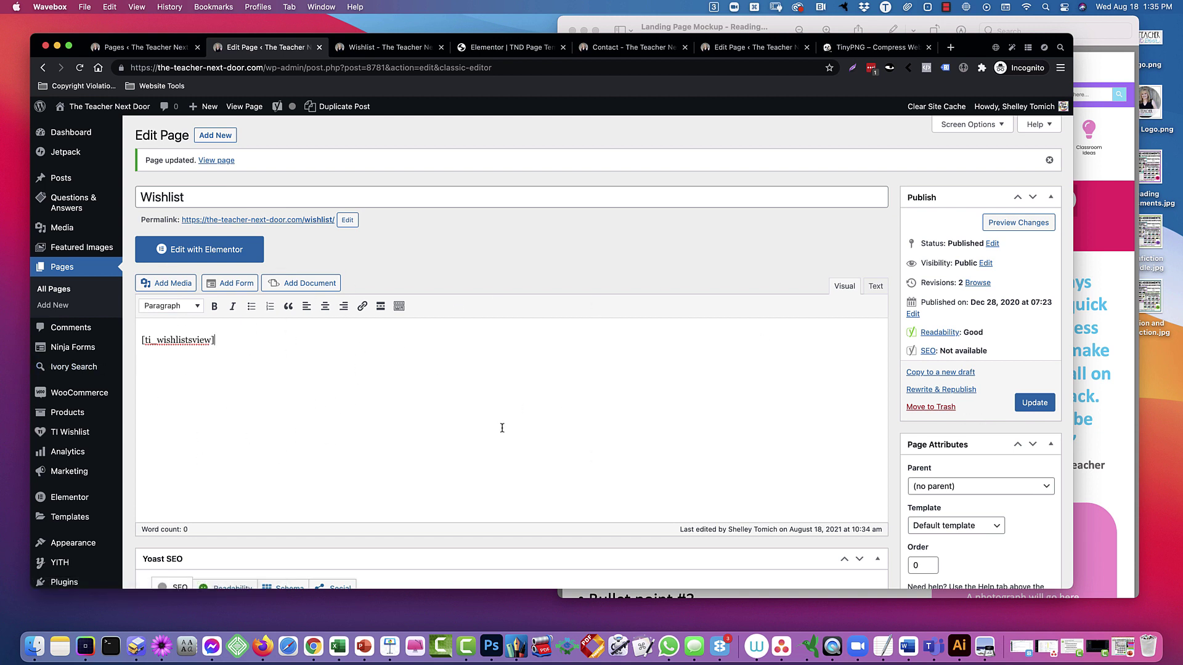
left_click(1034, 402)
- Close the Wishlist, template and other leftover tabs, returning to the Yearlong Standards-Based Reading Assessments page in Elementor
left_click(526, 53)
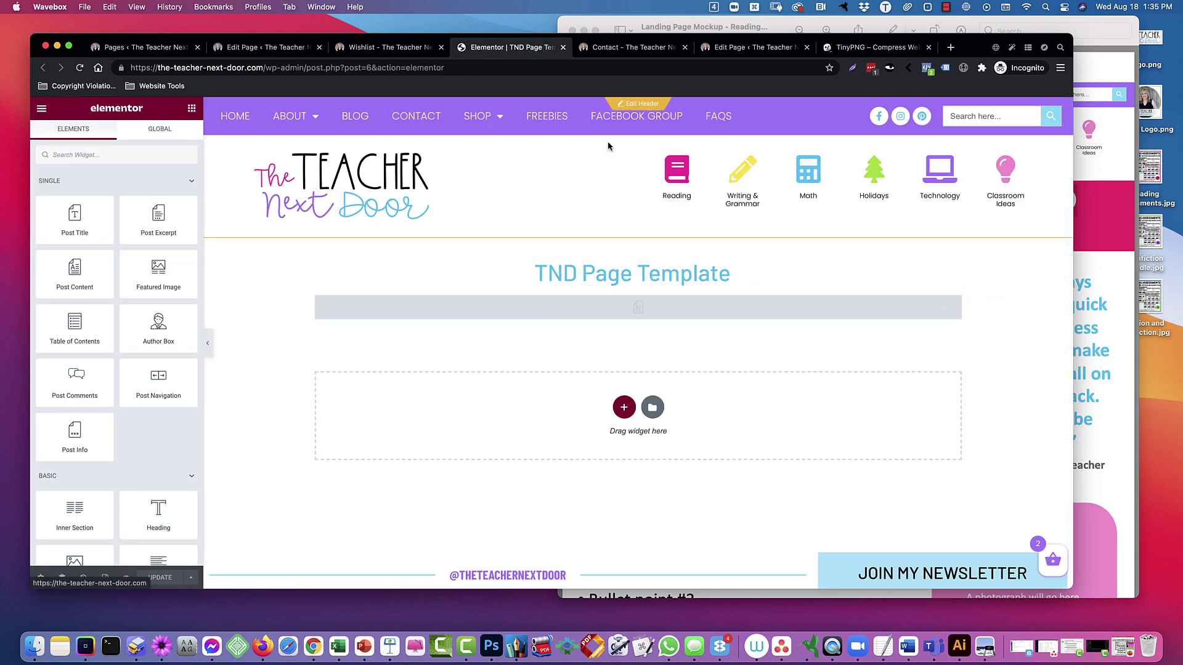
left_click(267, 48)
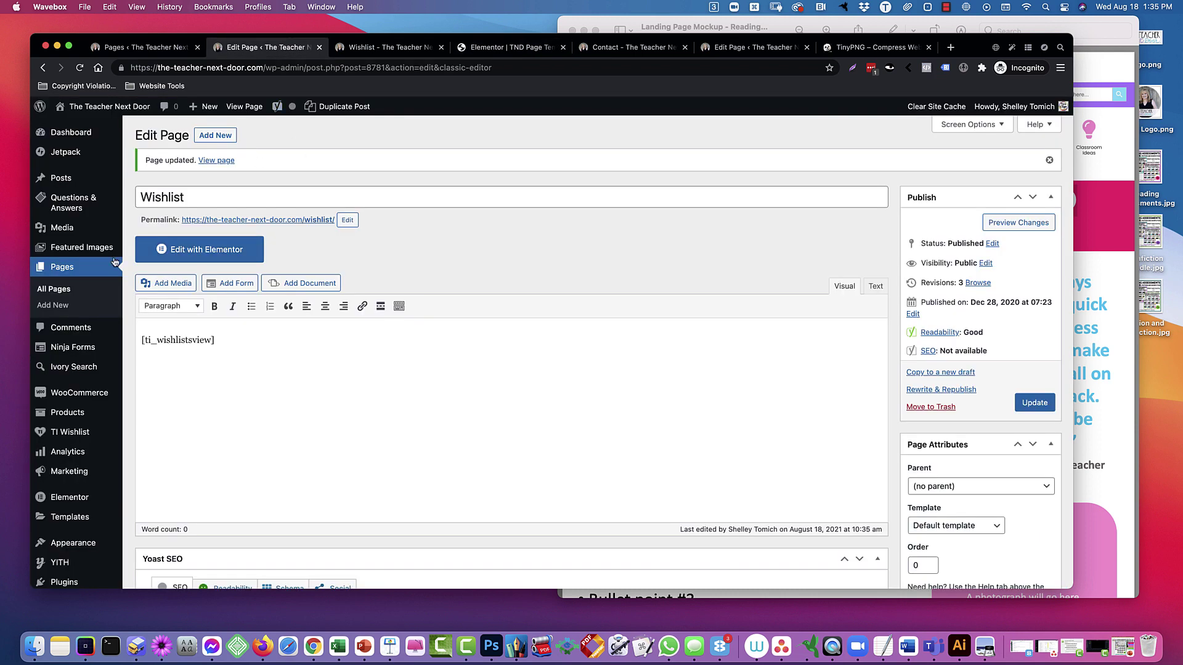
left_click(319, 48)
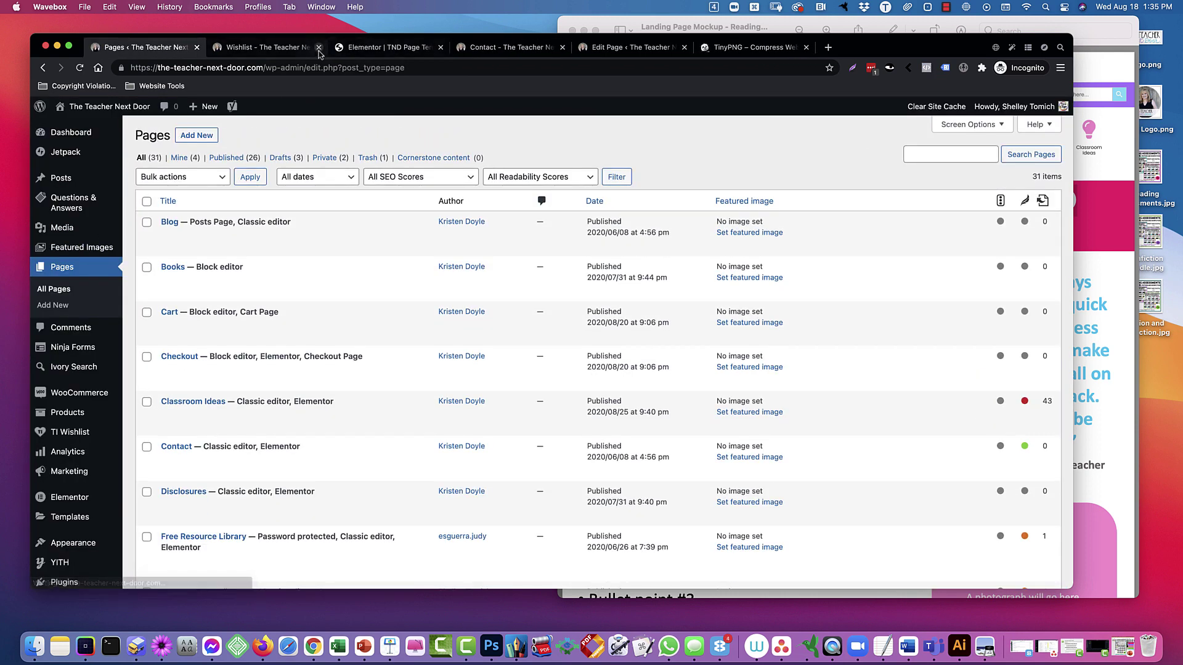
left_click(319, 48)
left_click(319, 48)
left_click(300, 493)
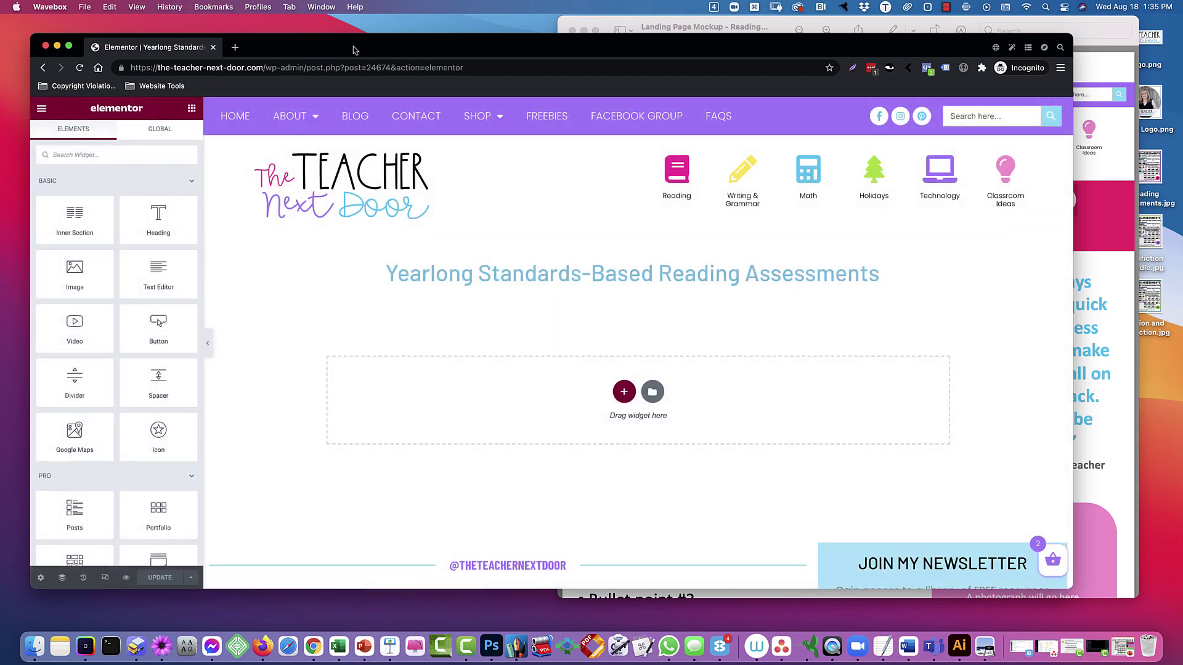
left_click(351, 47)
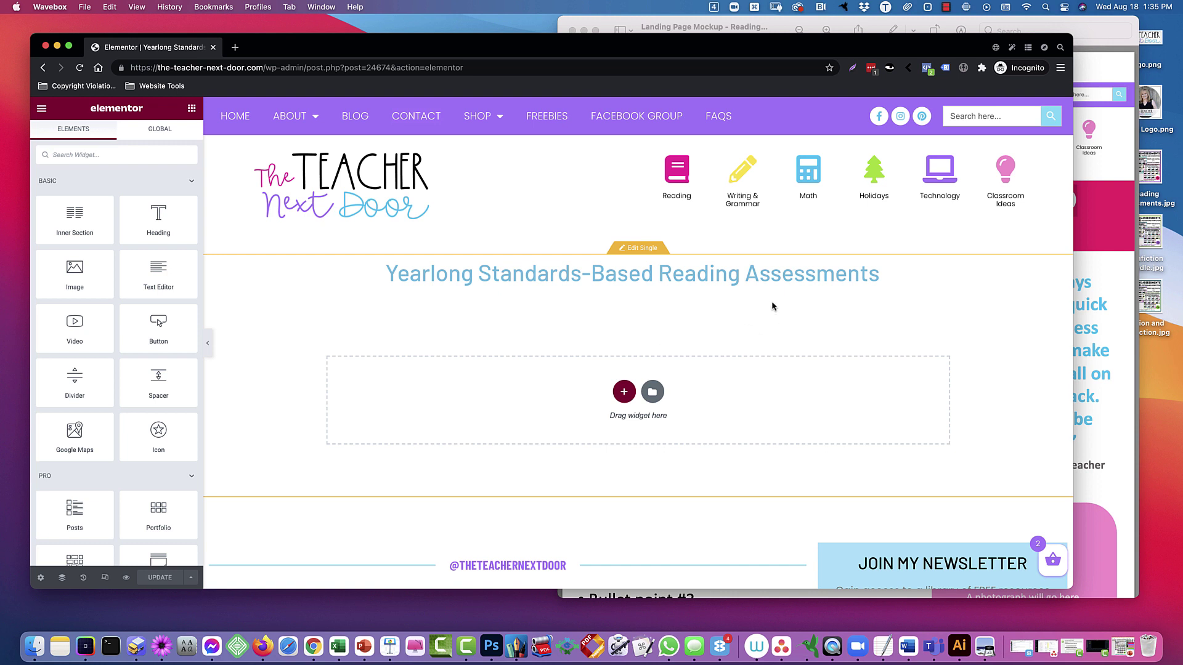
- Set the landing page's layout to Elementor Canvas in its page settings
left_click(40, 577)
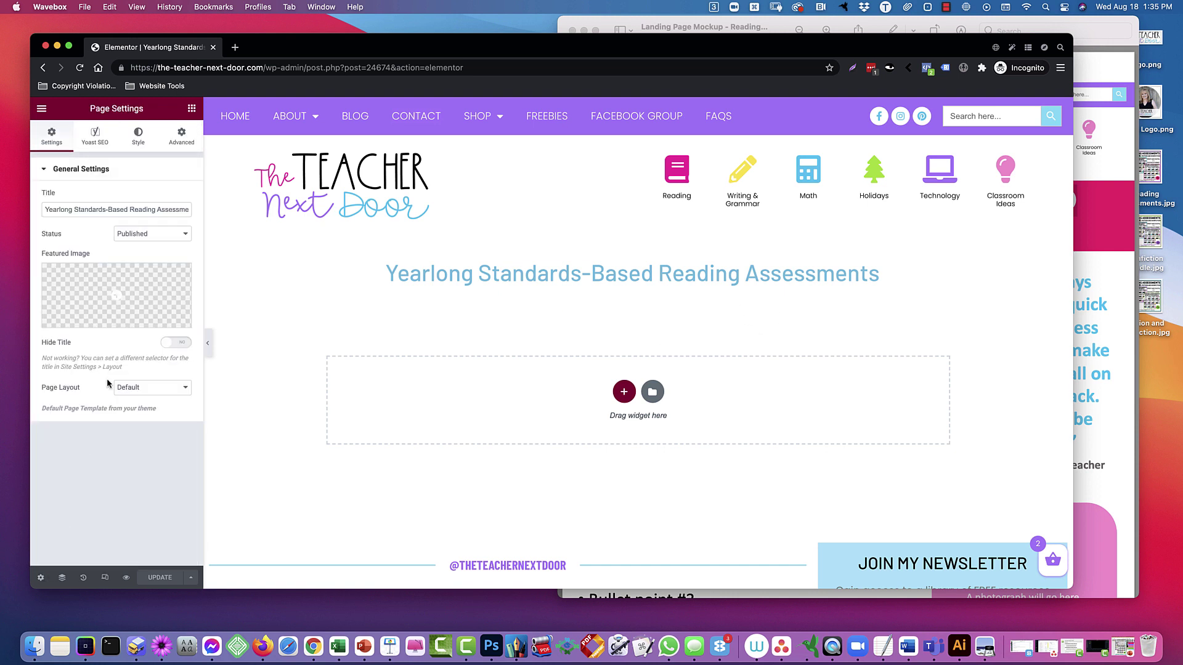
left_click(145, 388)
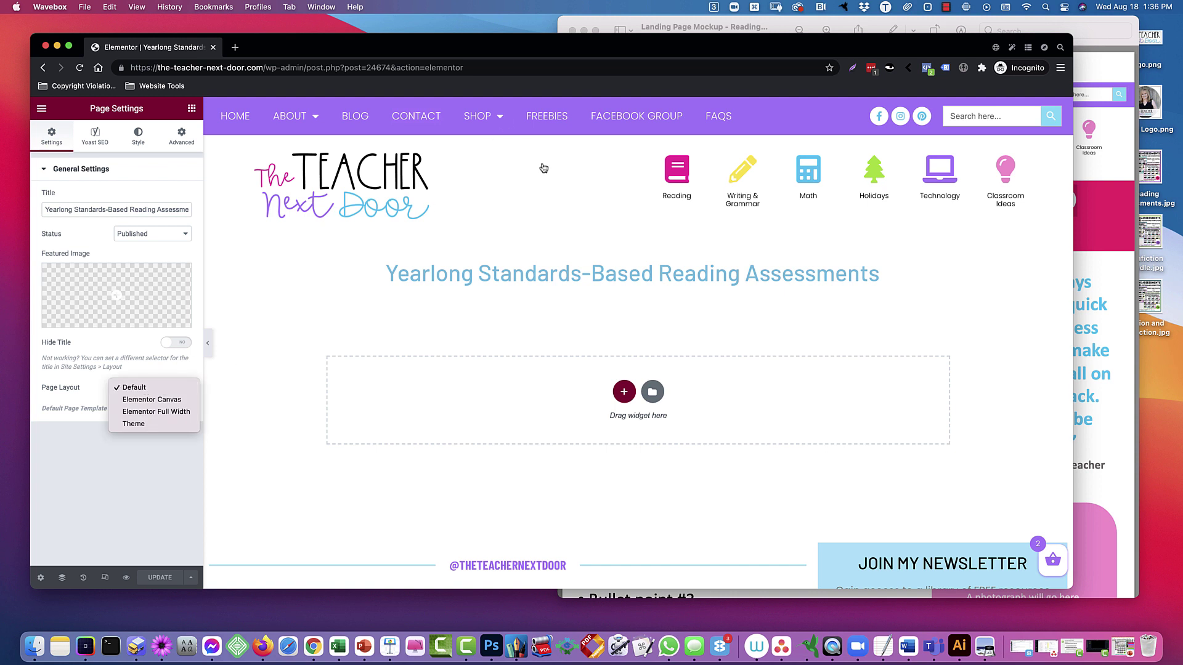
left_click(163, 399)
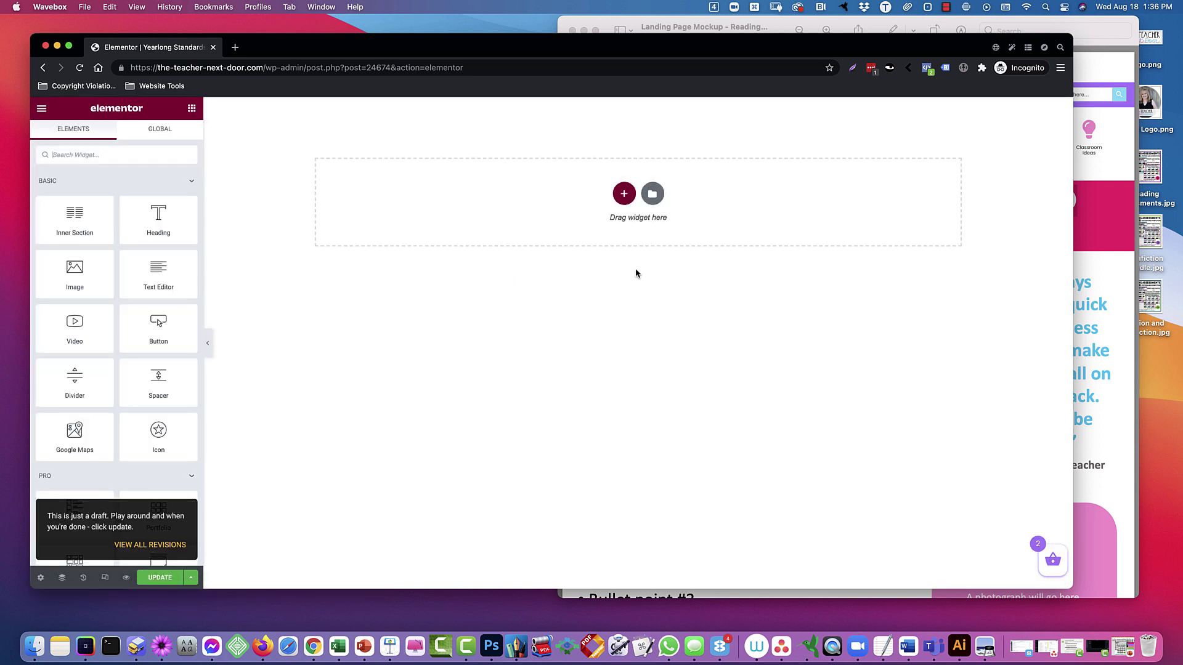
- Add a Heading widget with its default text to the blank canvas, update the page, and view it live
left_click_drag(138, 228, 524, 202)
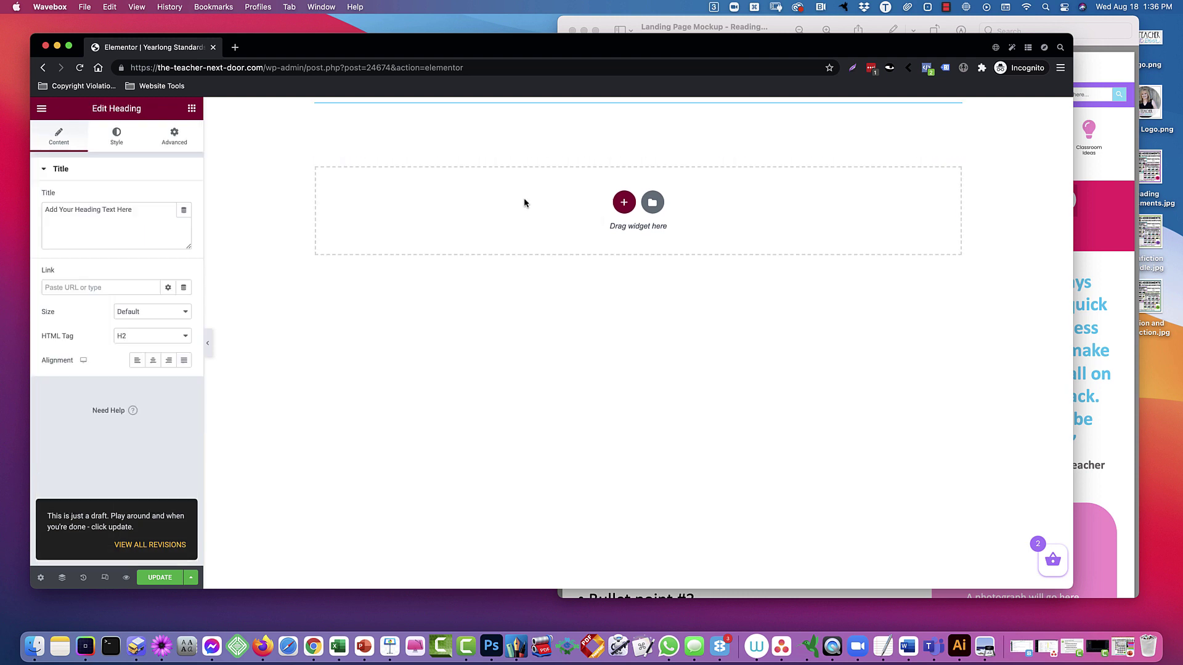
left_click(161, 577)
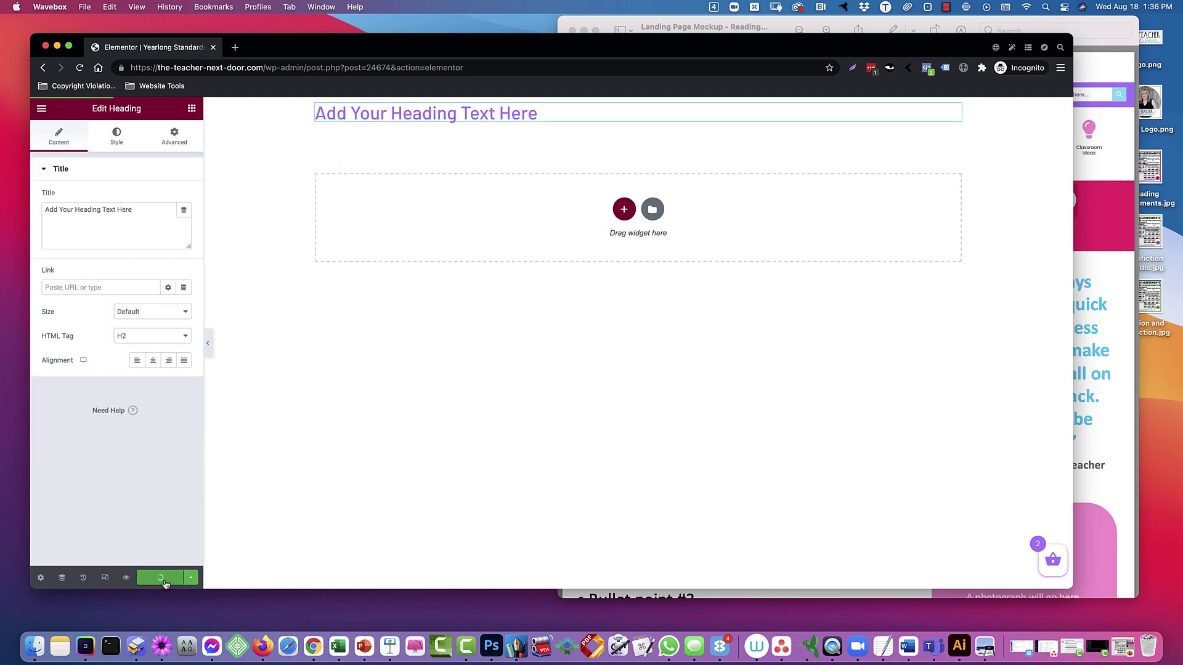
left_click(39, 109)
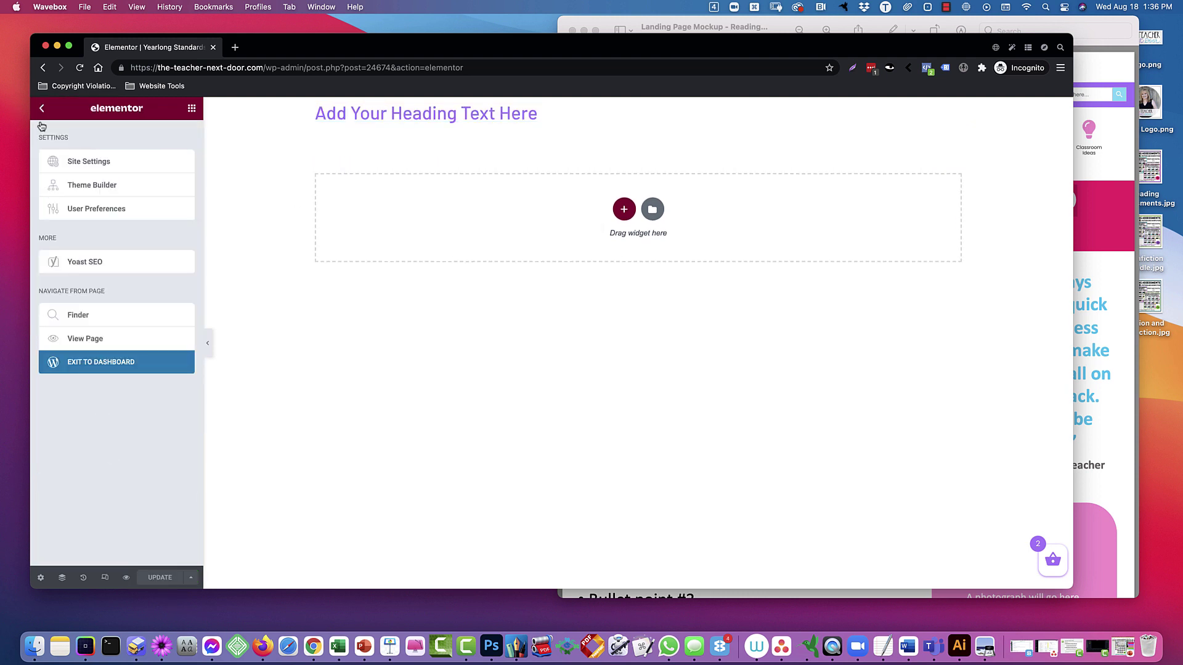
left_click(86, 338)
left_click(296, 47)
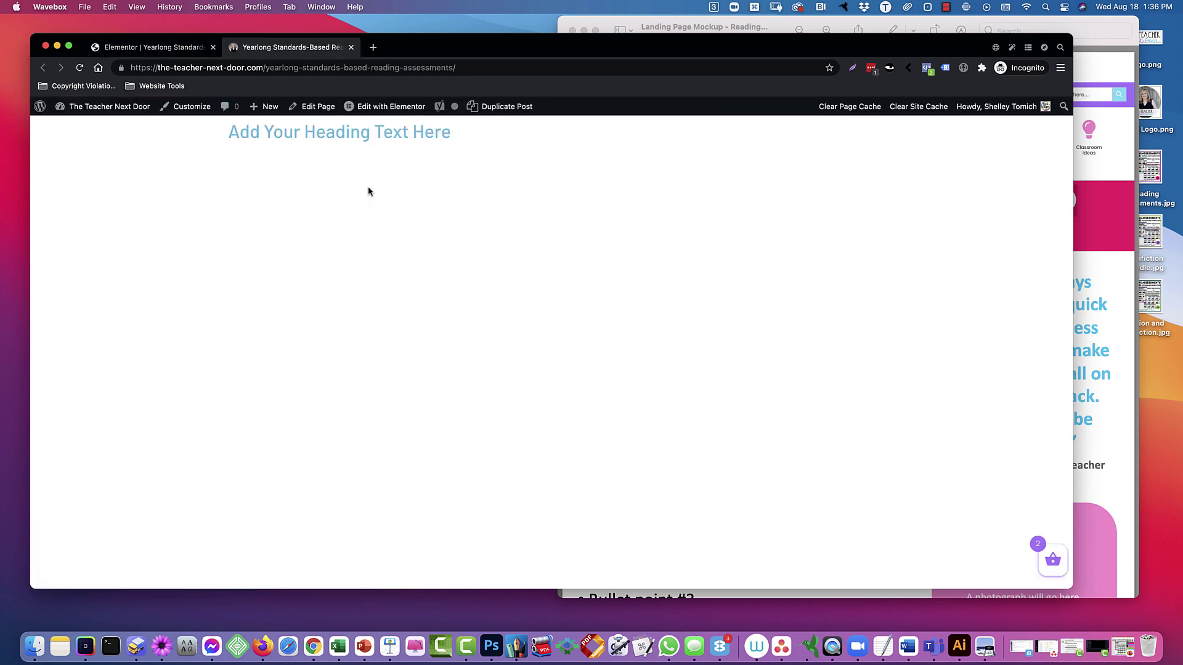
- Change the page layout to Elementor Full Width and delete the section holding the test heading
left_click(154, 54)
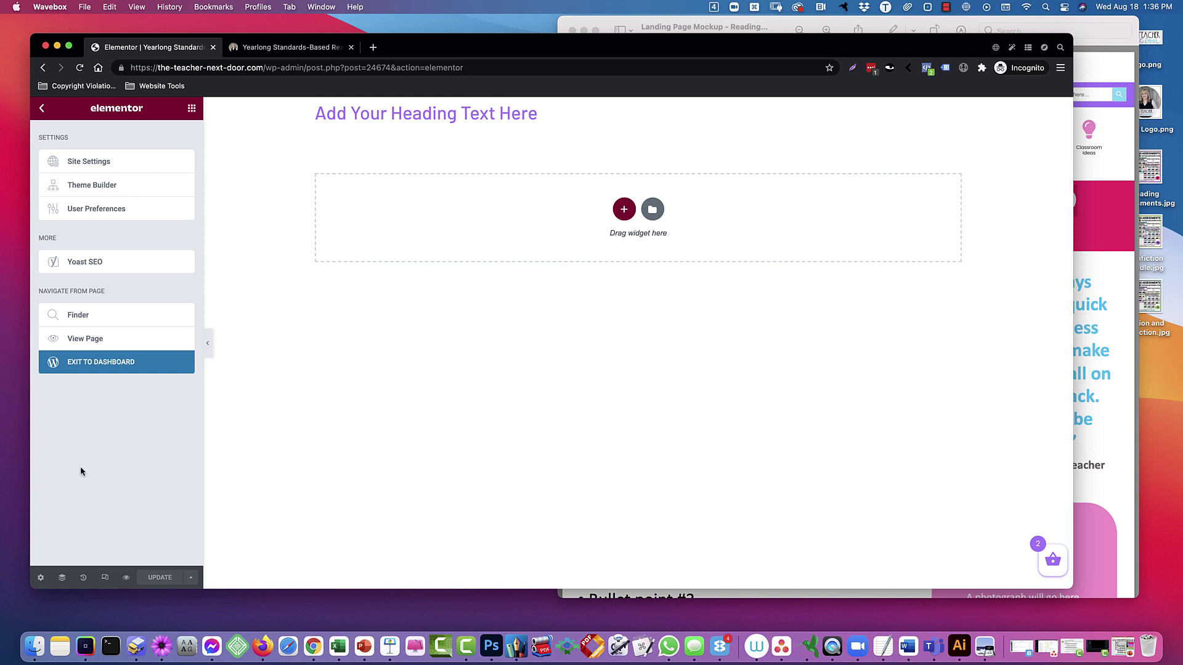
left_click(45, 581)
left_click(150, 388)
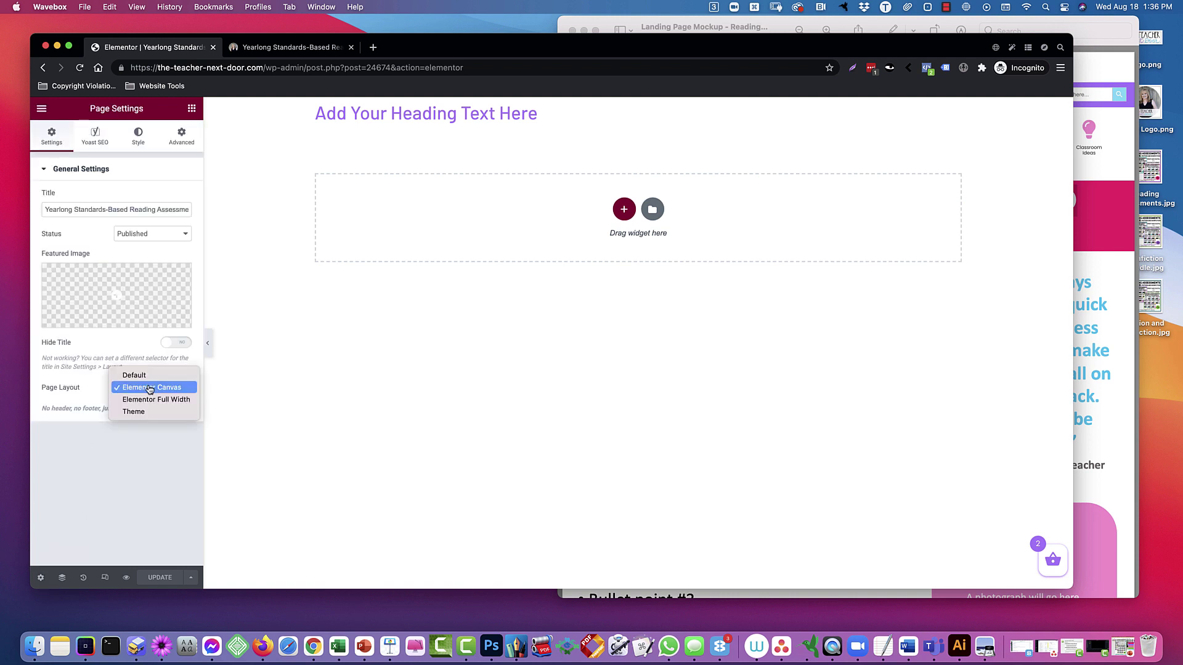
left_click(148, 400)
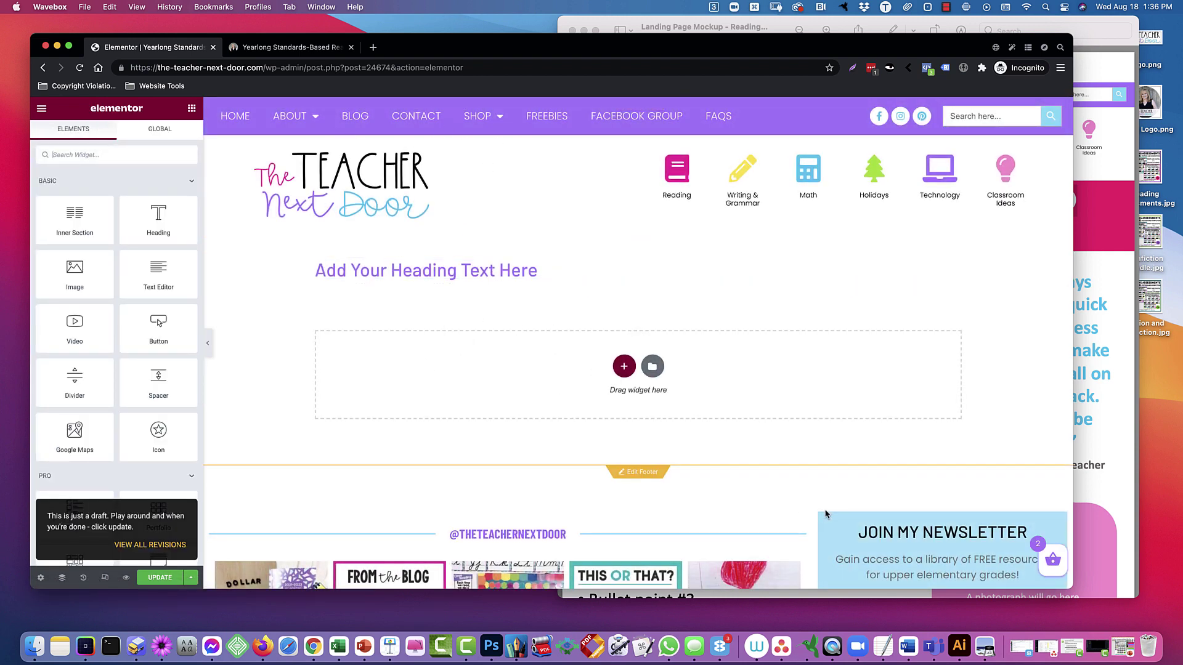
scroll(589, 256, "down", 2)
scroll(602, 261, "up", 2)
scroll(628, 327, "down", 3)
scroll(654, 396, "up", 3)
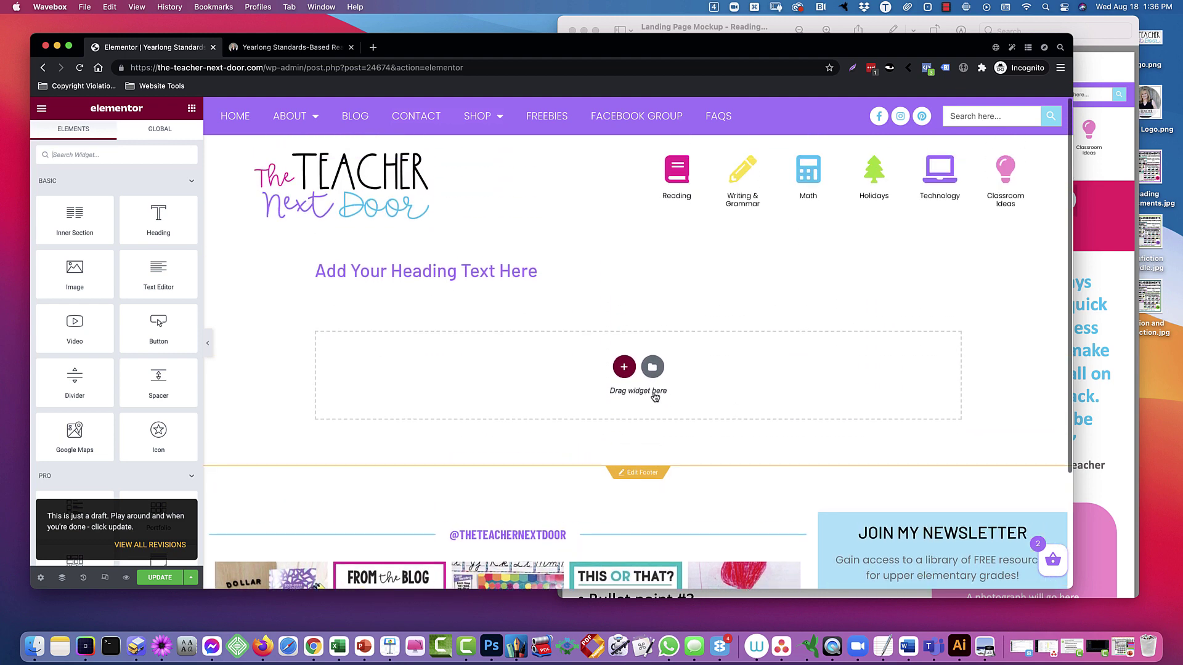
left_click(648, 248)
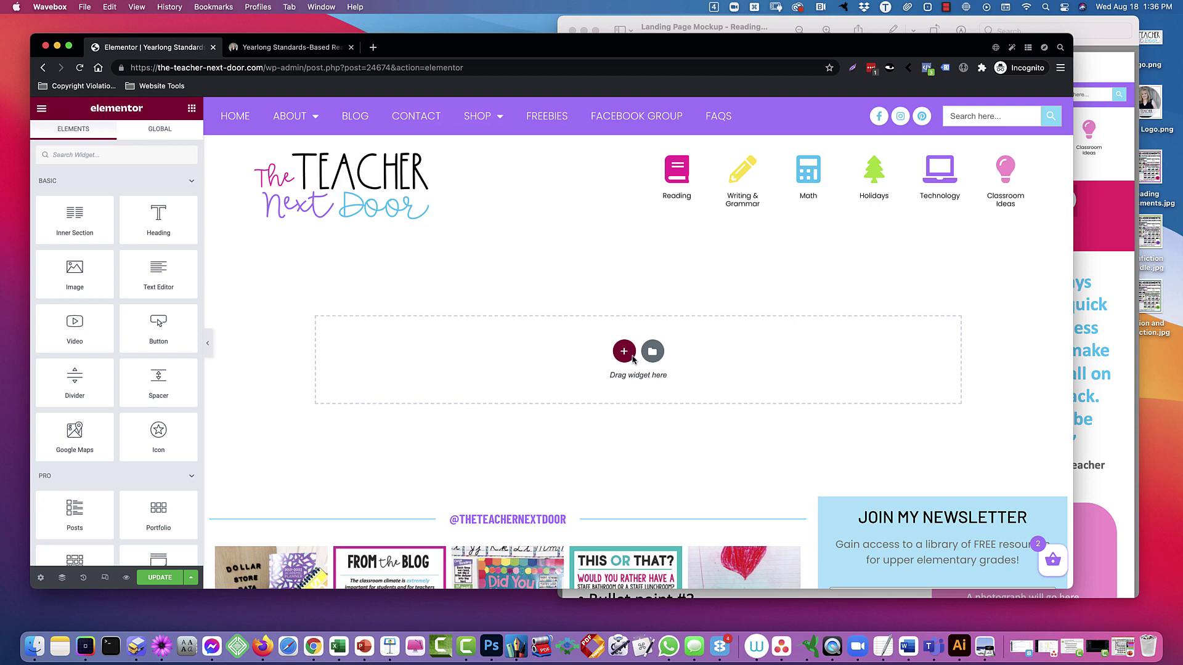
- Consult the landing page mockup's title banner and insert a Heading widget into the page's empty drop area
left_click(1103, 241)
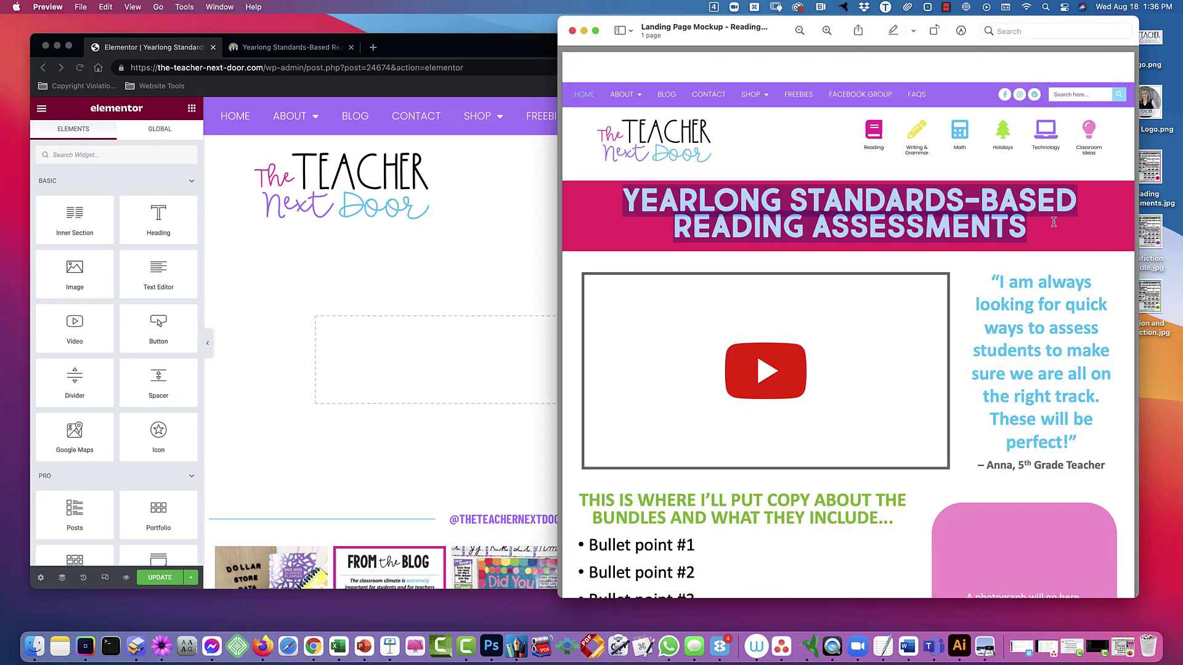
left_click(576, 242)
left_click(141, 229)
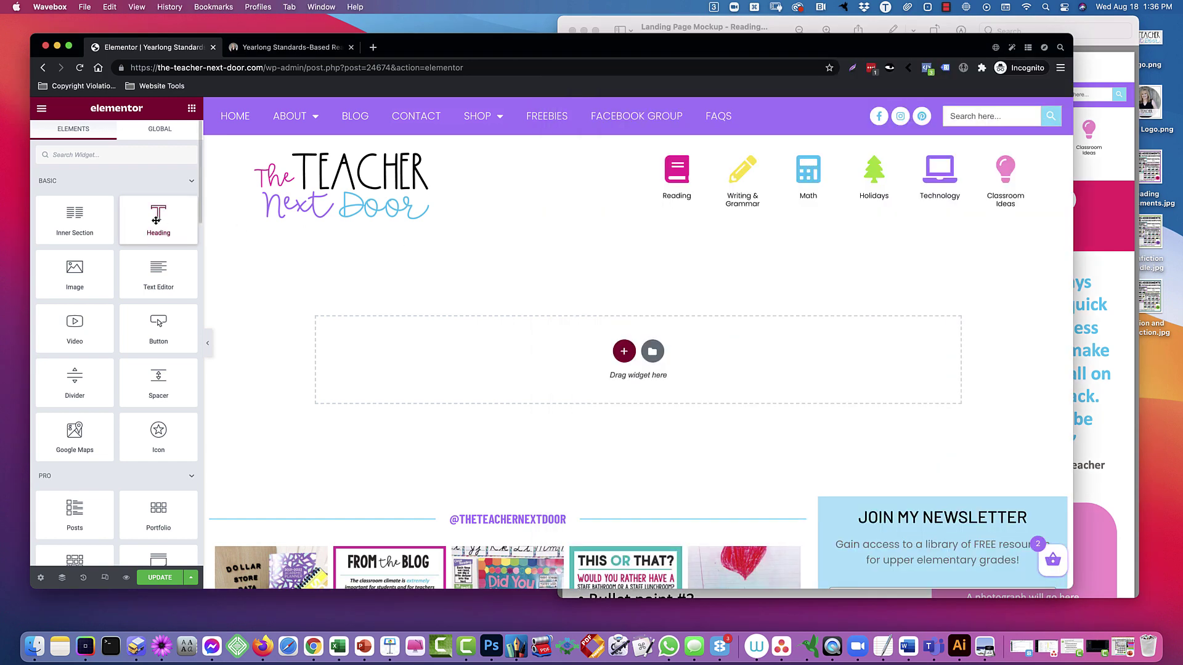
left_click_drag(141, 228, 619, 356)
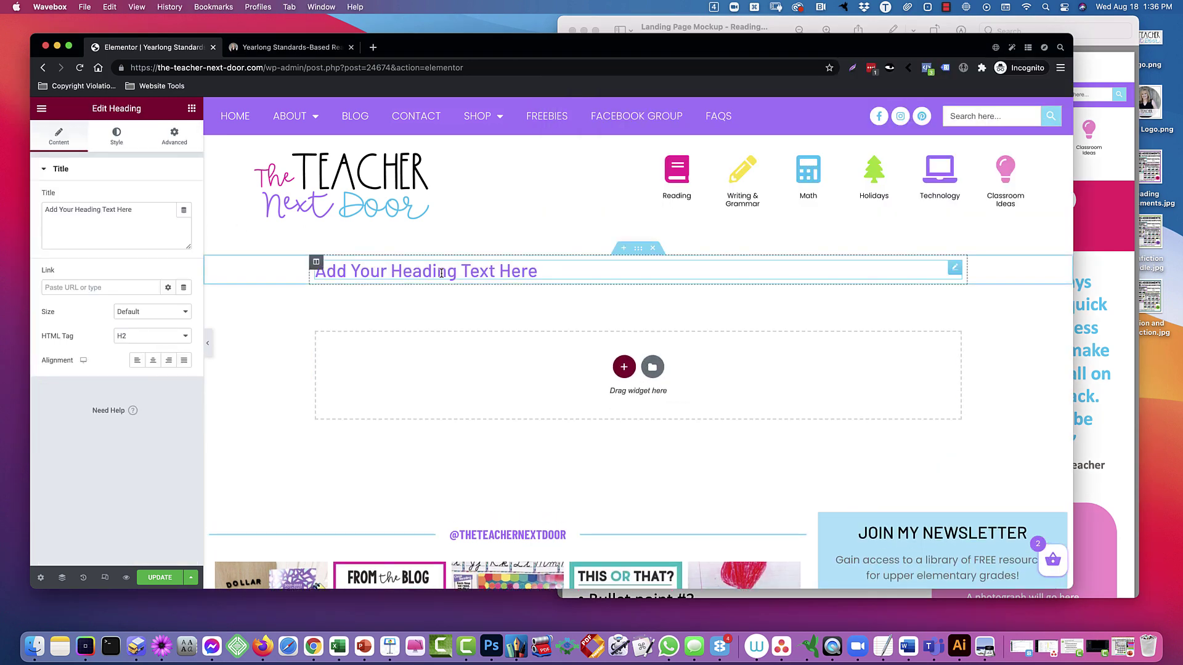
- Set the content width of the heading's section to Full Width
left_click(638, 249)
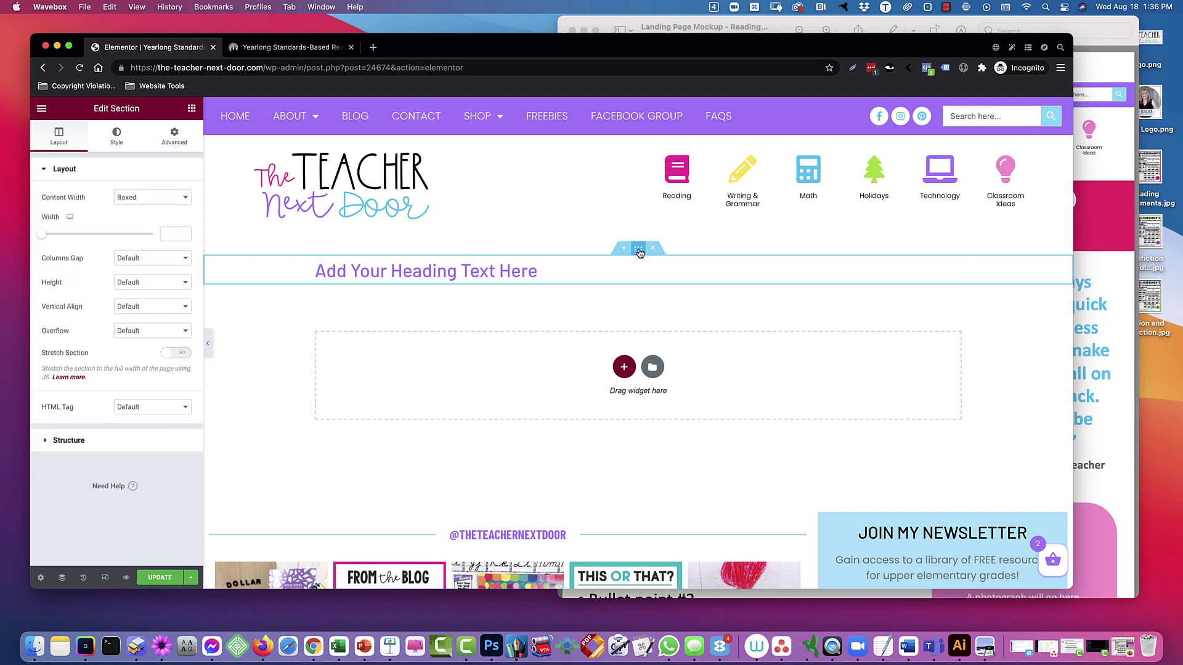
left_click(174, 136)
left_click(56, 207)
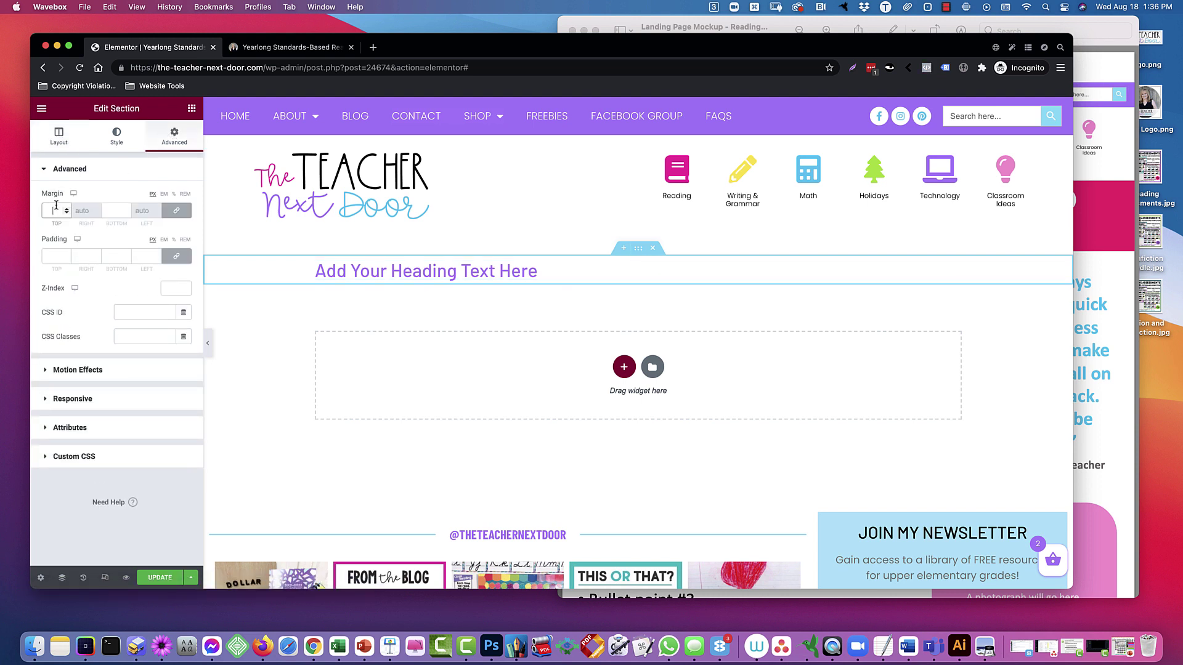
left_click(47, 253)
left_click(66, 143)
left_click(172, 208)
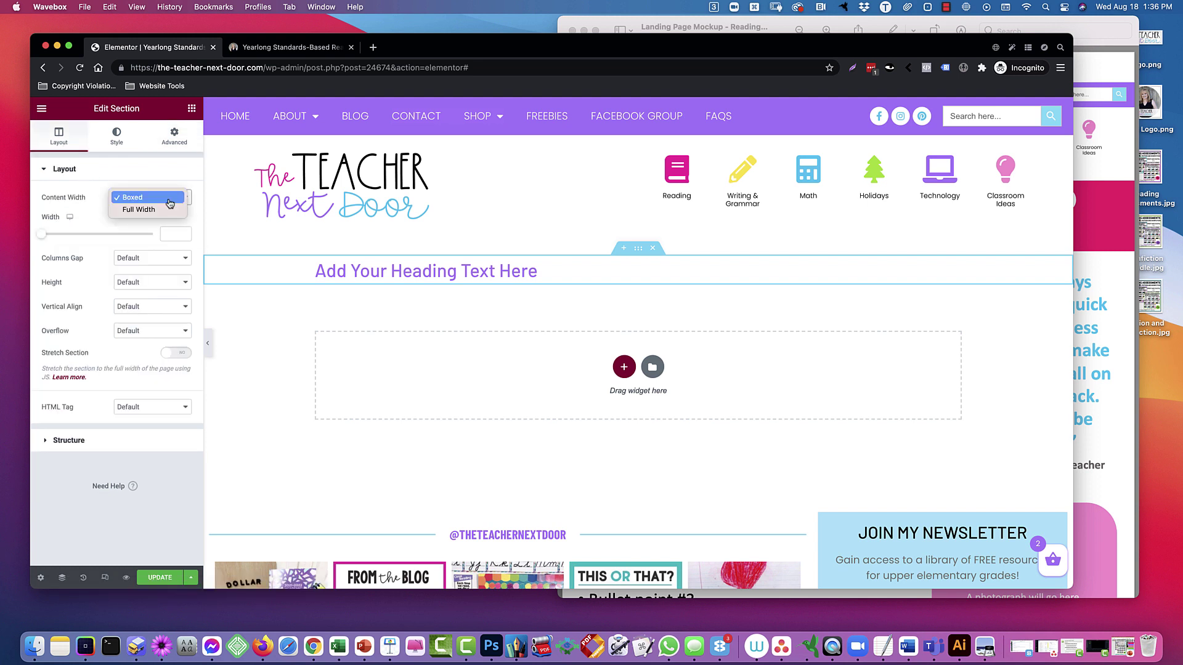
left_click(154, 210)
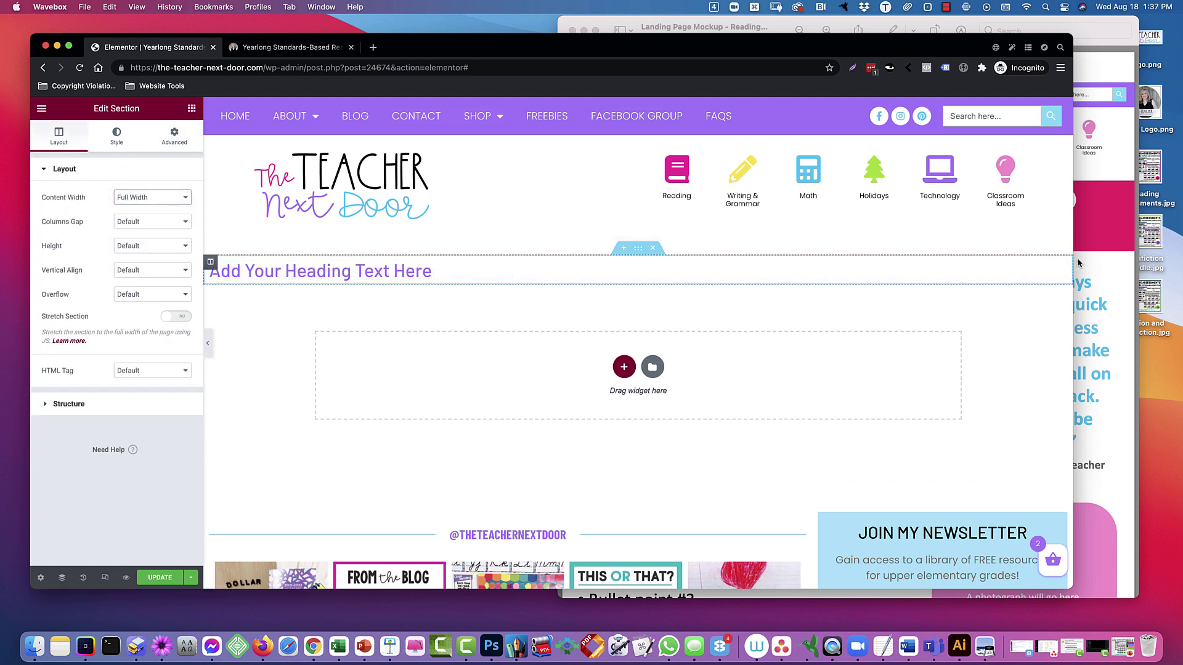
- Set the margin and padding of the heading's column to 0 on all sides
left_click(210, 262)
left_click(174, 136)
left_click(53, 208)
type("0")
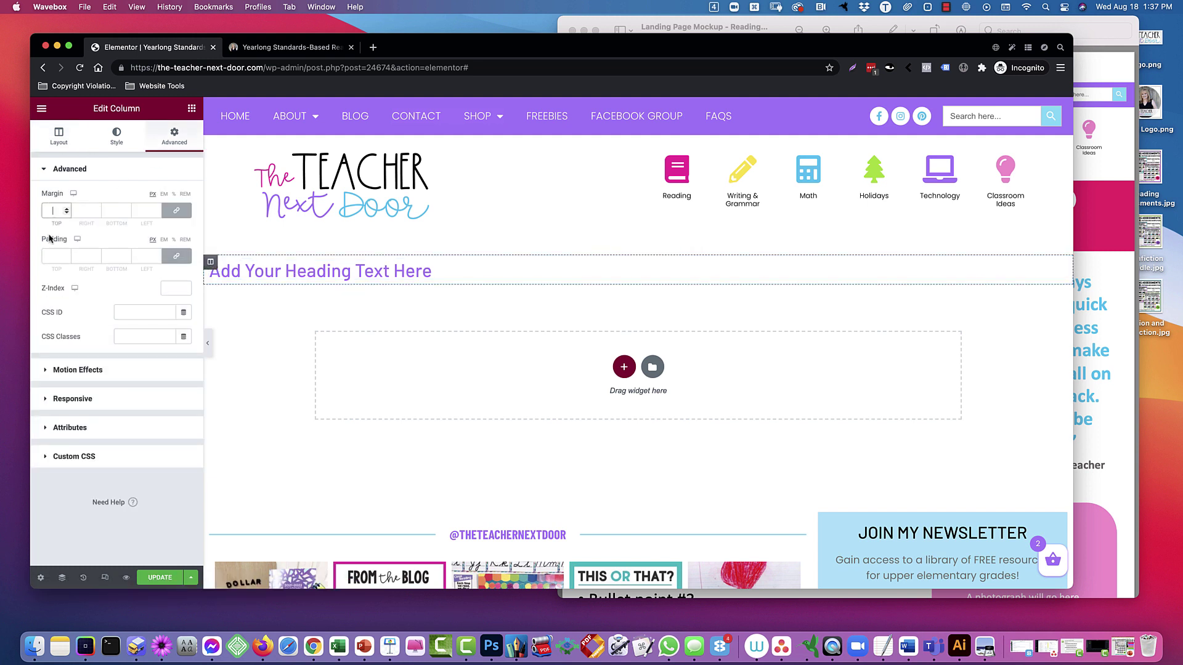
left_click(53, 256)
type("0")
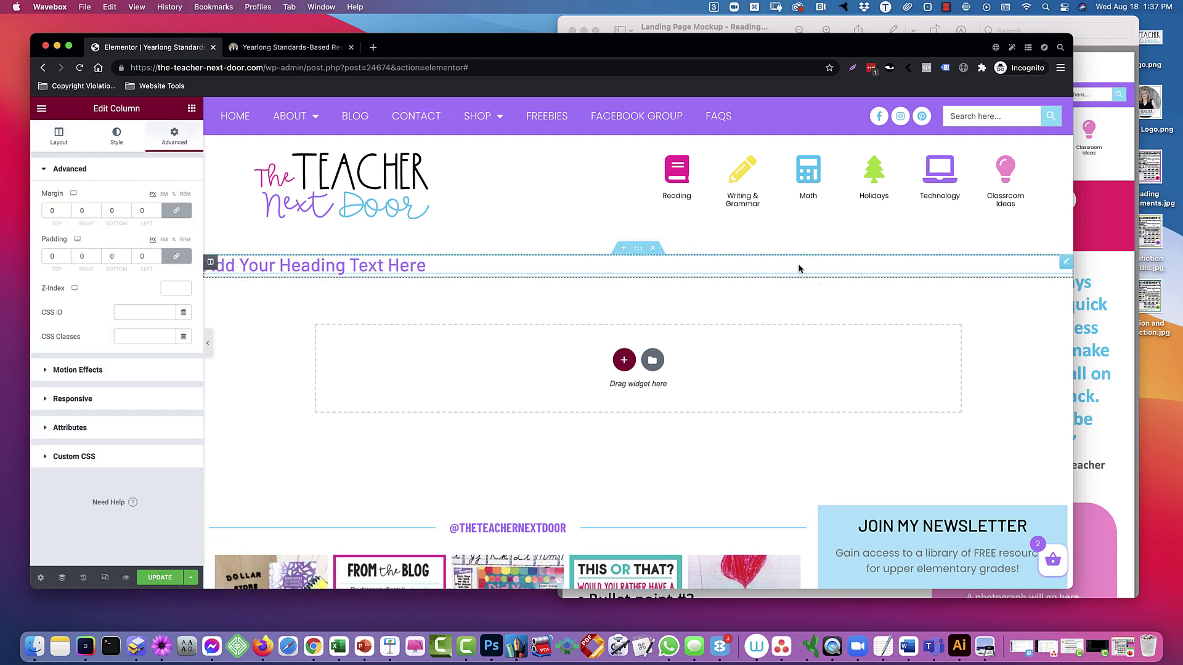
- Set the Heading widget's own margin and padding to 0 on all sides
left_click(799, 265)
left_click(179, 141)
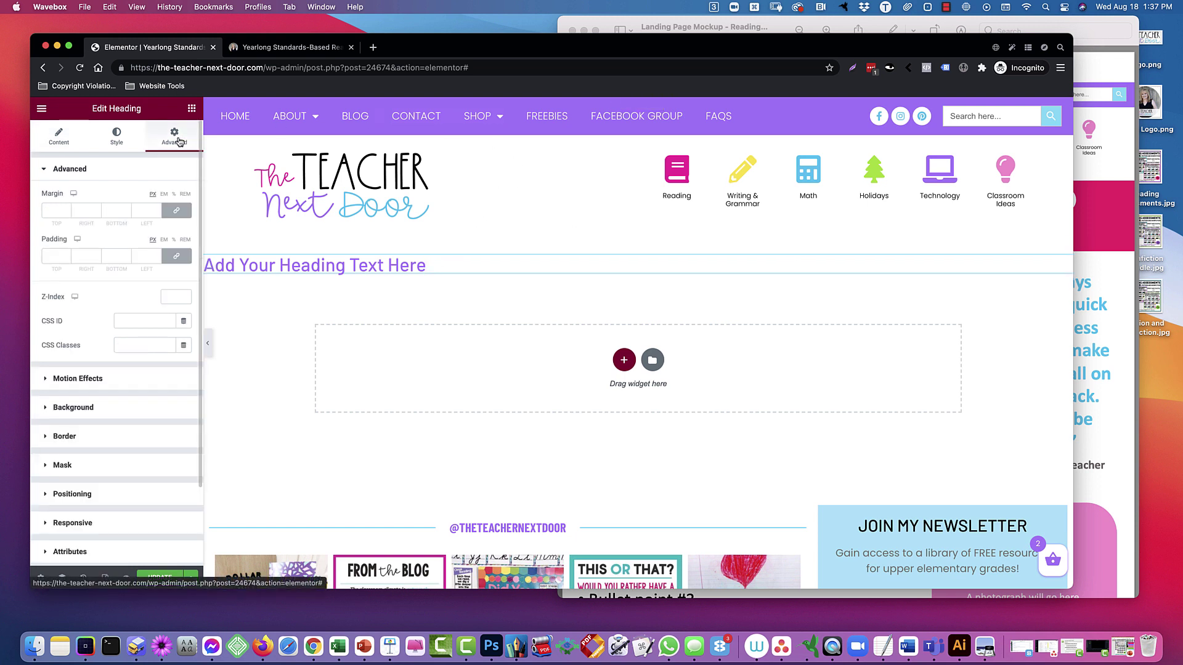
left_click(53, 210)
type("0")
left_click(53, 255)
type("0")
left_click(311, 274)
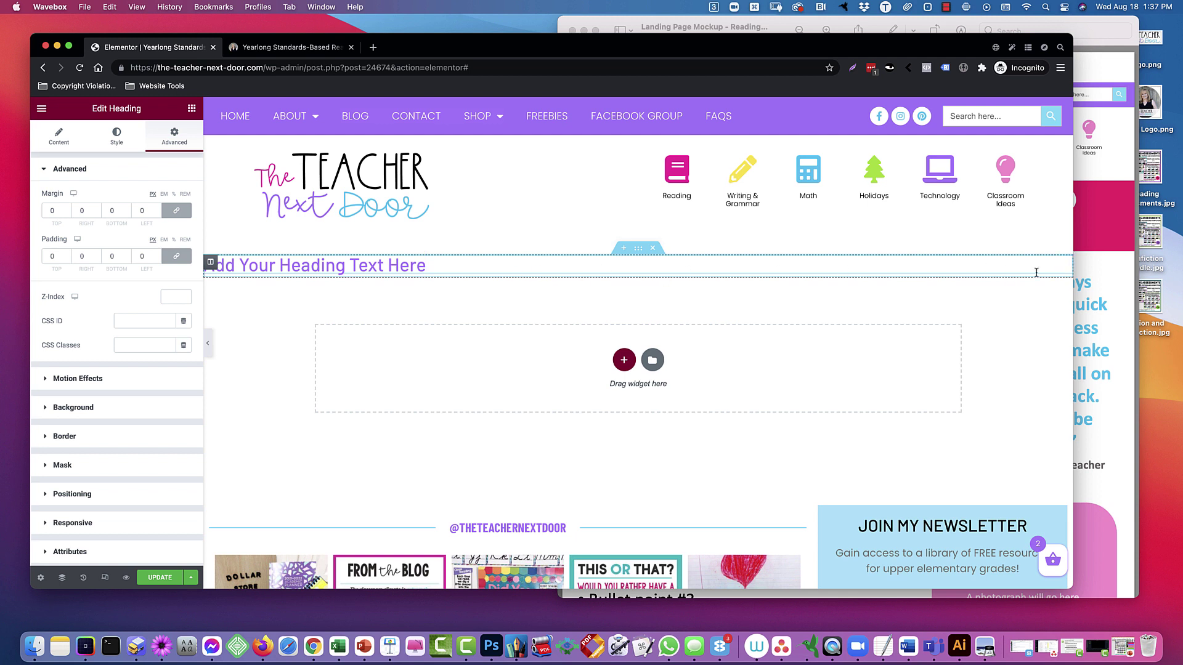
- Set the heading section's background type to Classic and look through the global colors available for it
left_click(638, 248)
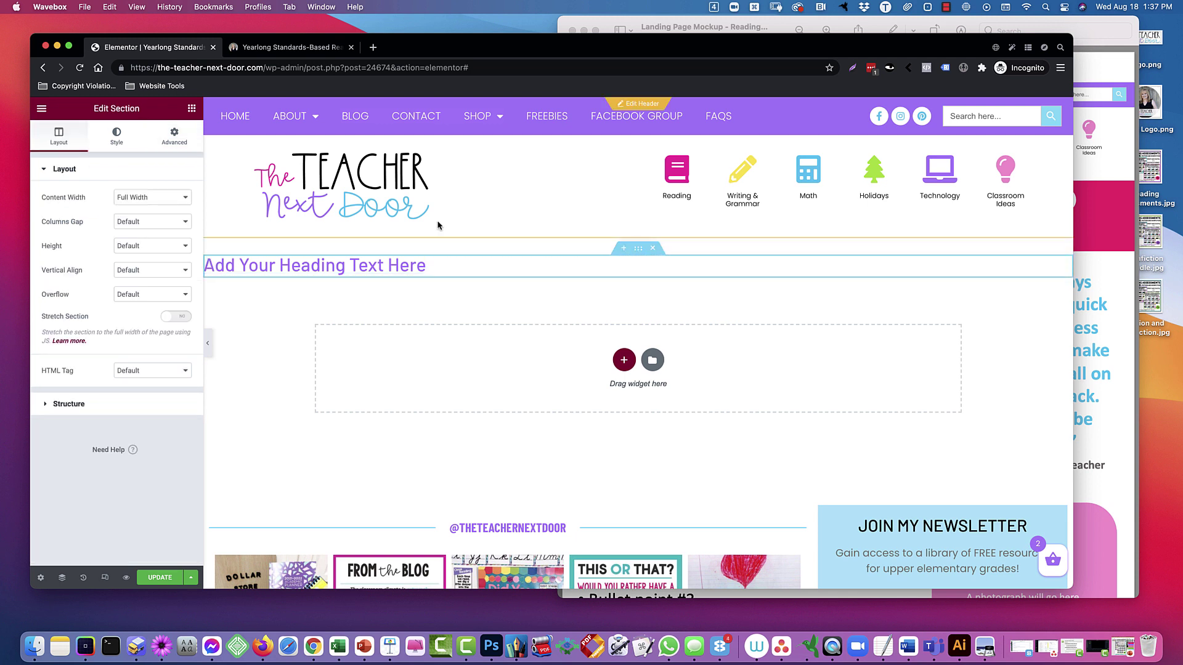
left_click(116, 134)
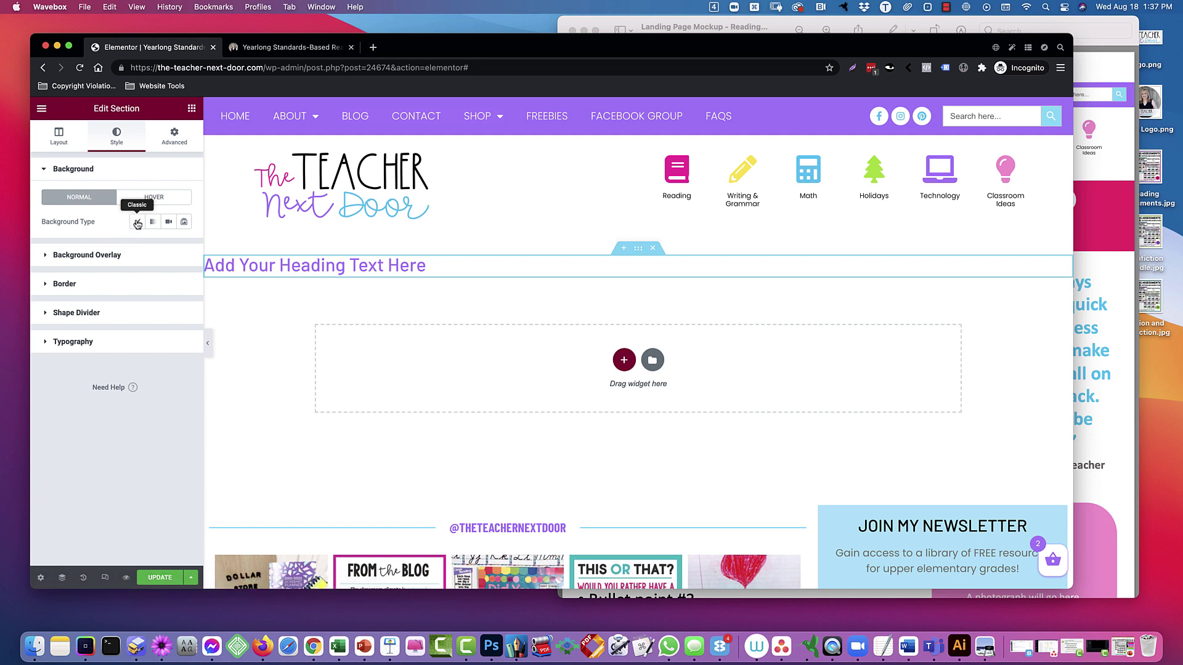
left_click(137, 223)
left_click(172, 246)
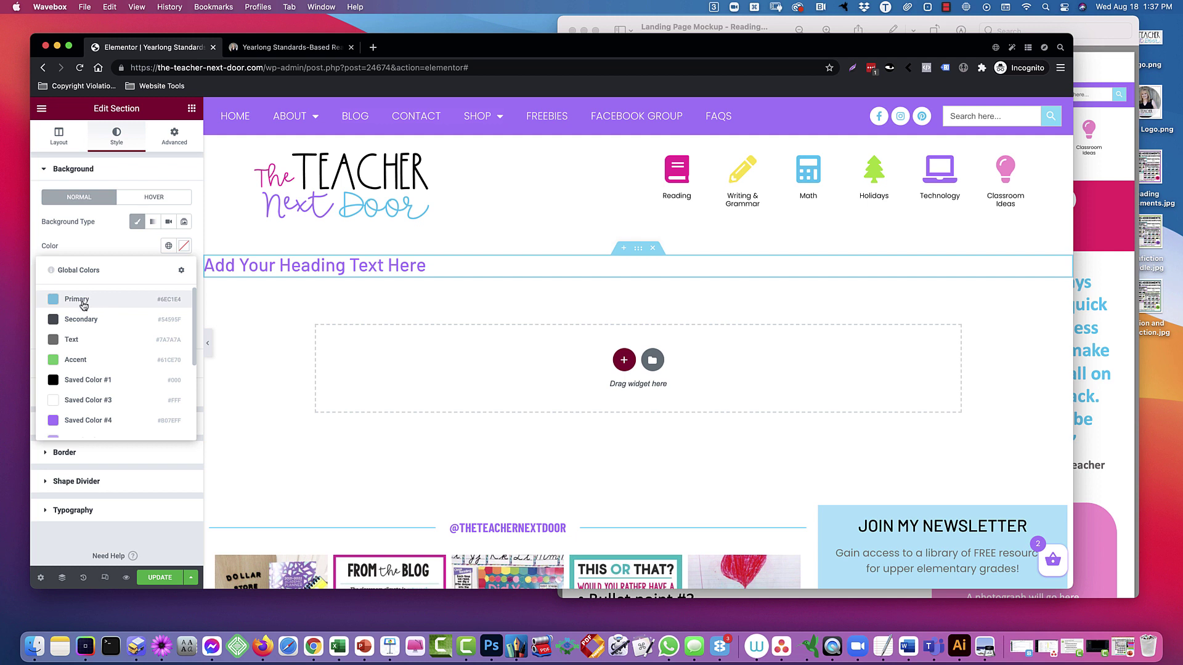
scroll(123, 324, "down", 2)
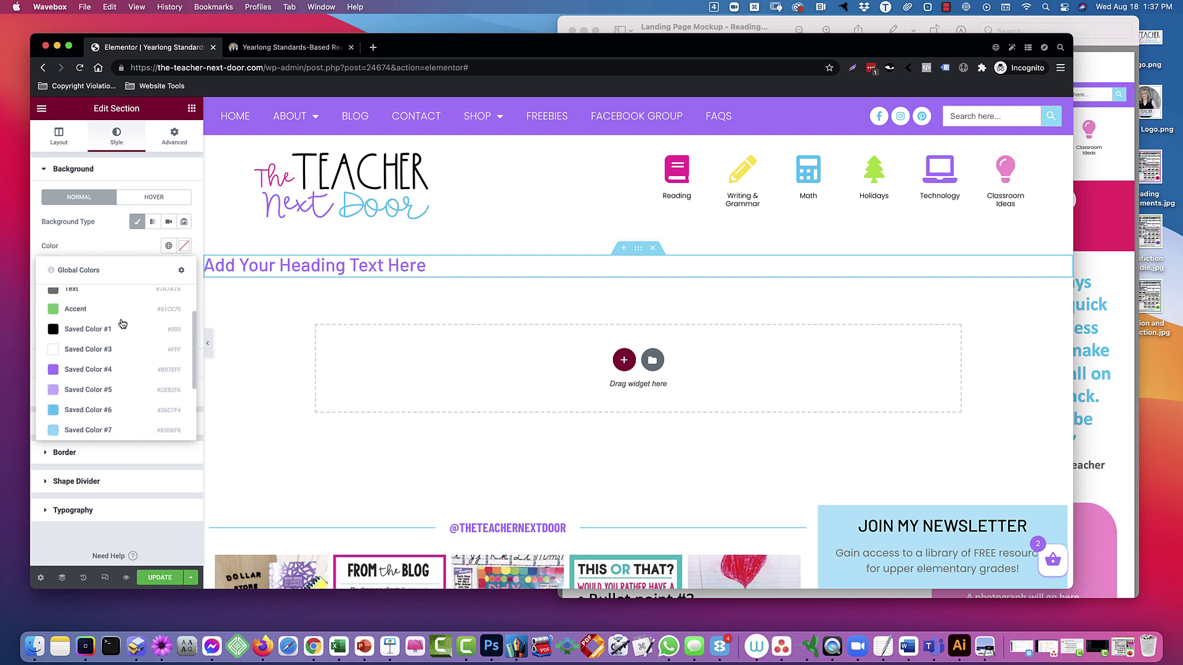
scroll(122, 324, "down", 3)
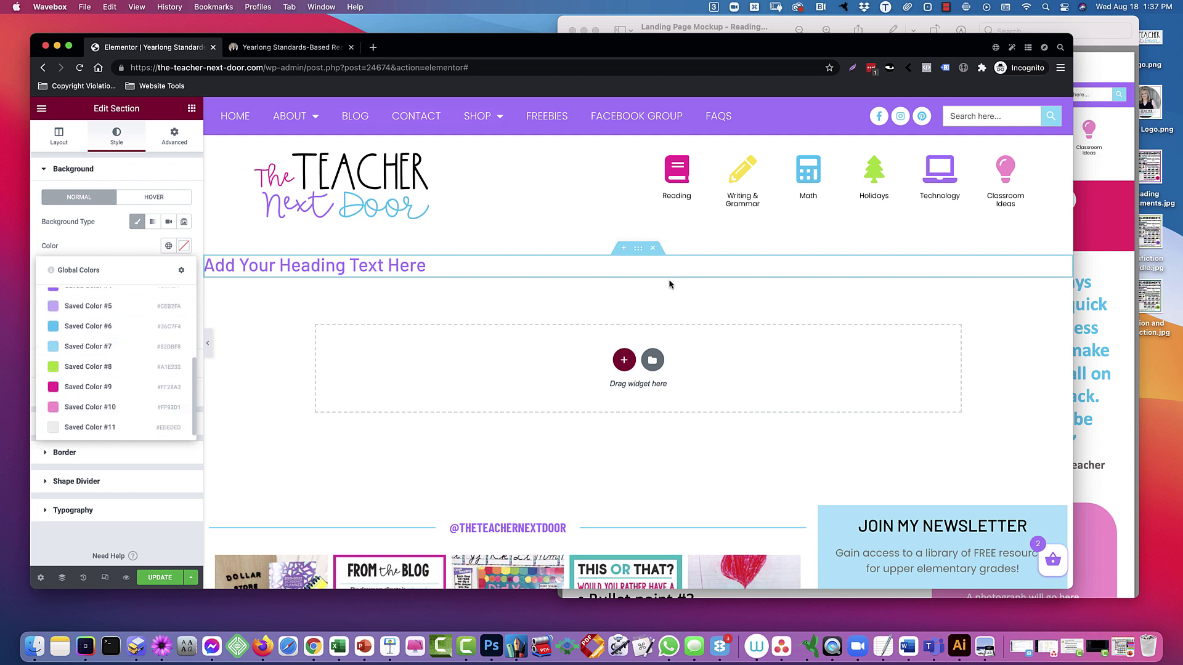
scroll(119, 338, "up", 5)
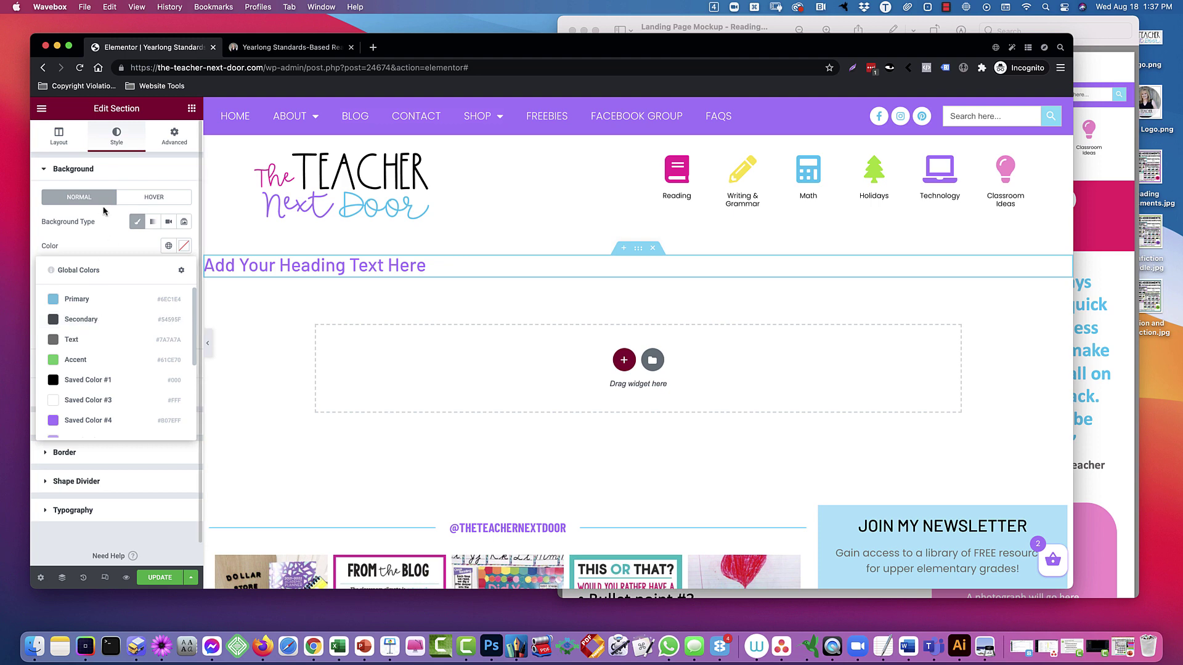
left_click(102, 240)
- Open the site-wide Global Colors settings, switch to the PowerPoint hexcodes file, and select the code FF2472
left_click(50, 109)
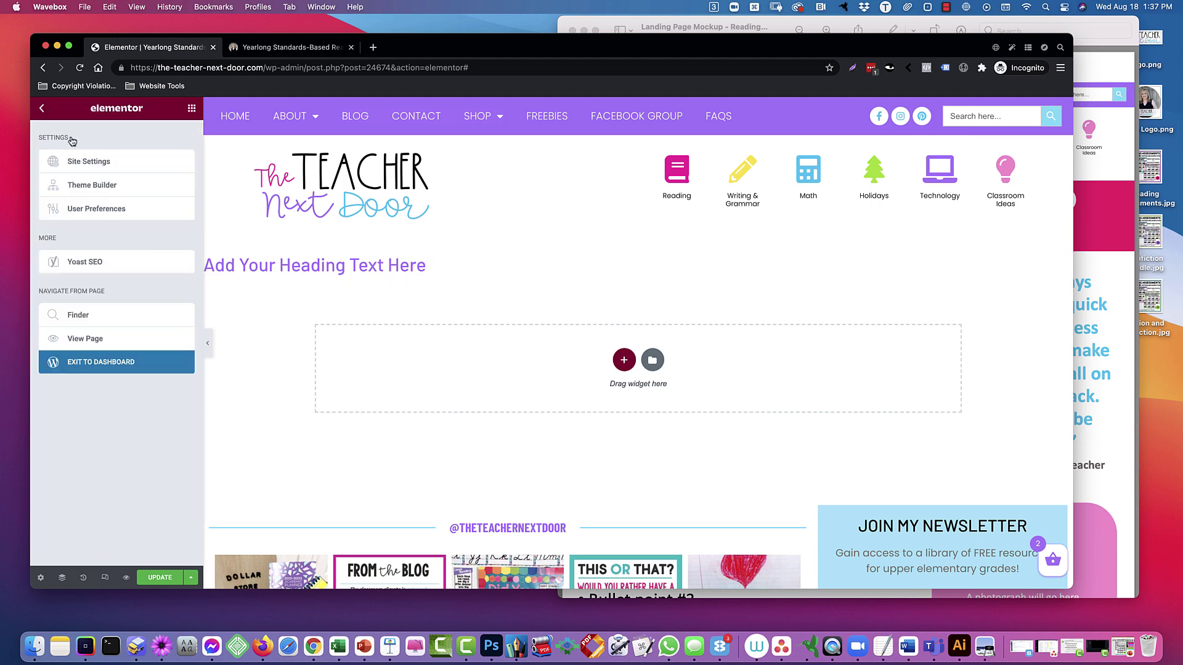
left_click(102, 165)
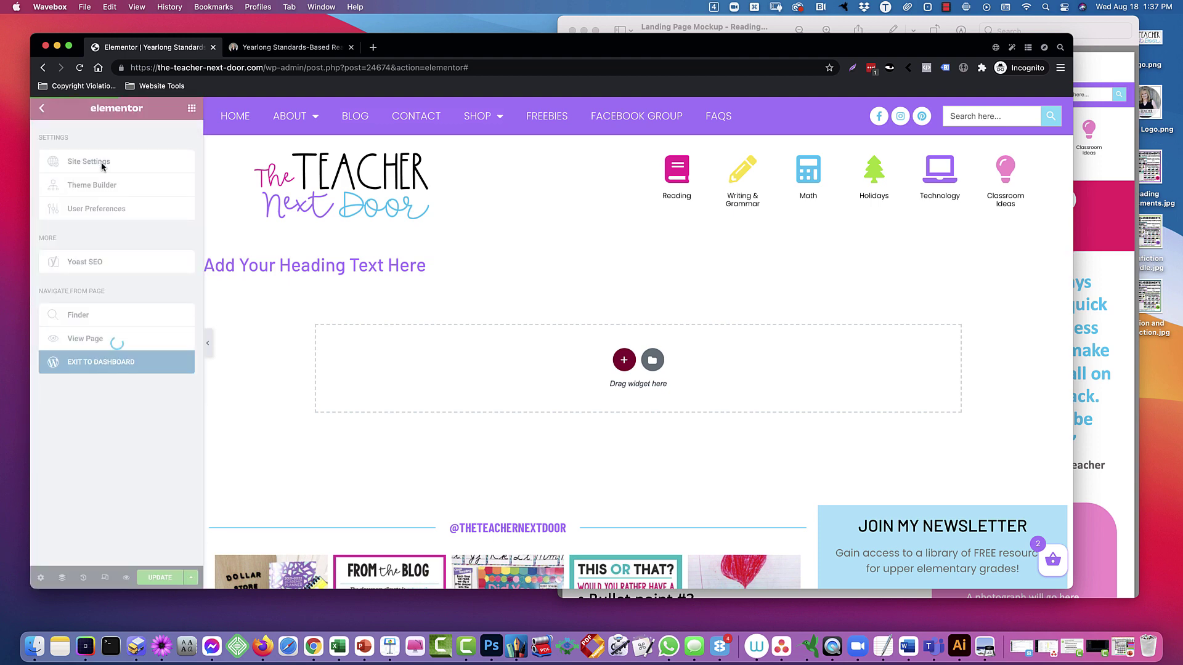
left_click(126, 162)
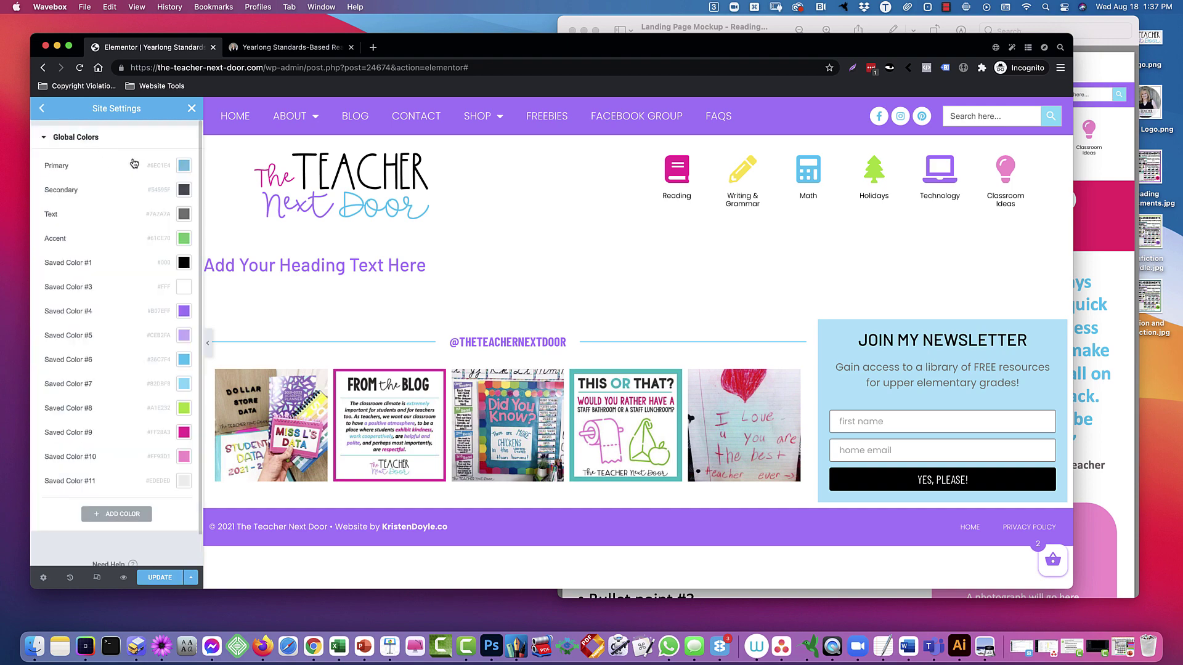
left_click(1122, 646)
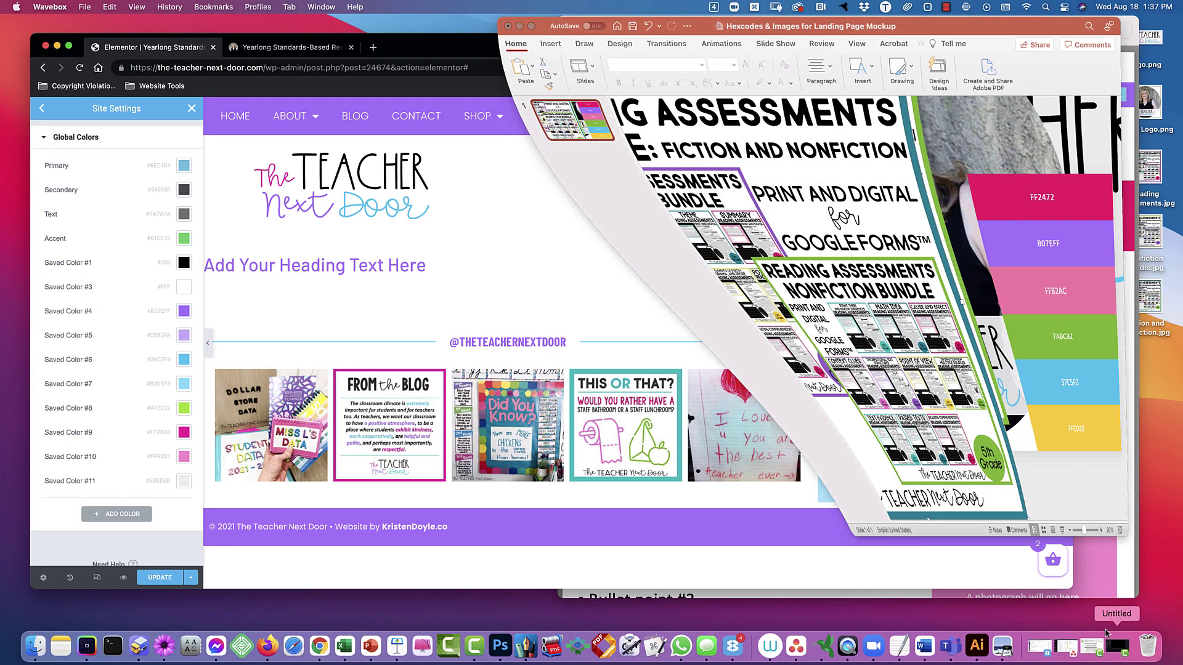
double_click(1029, 197)
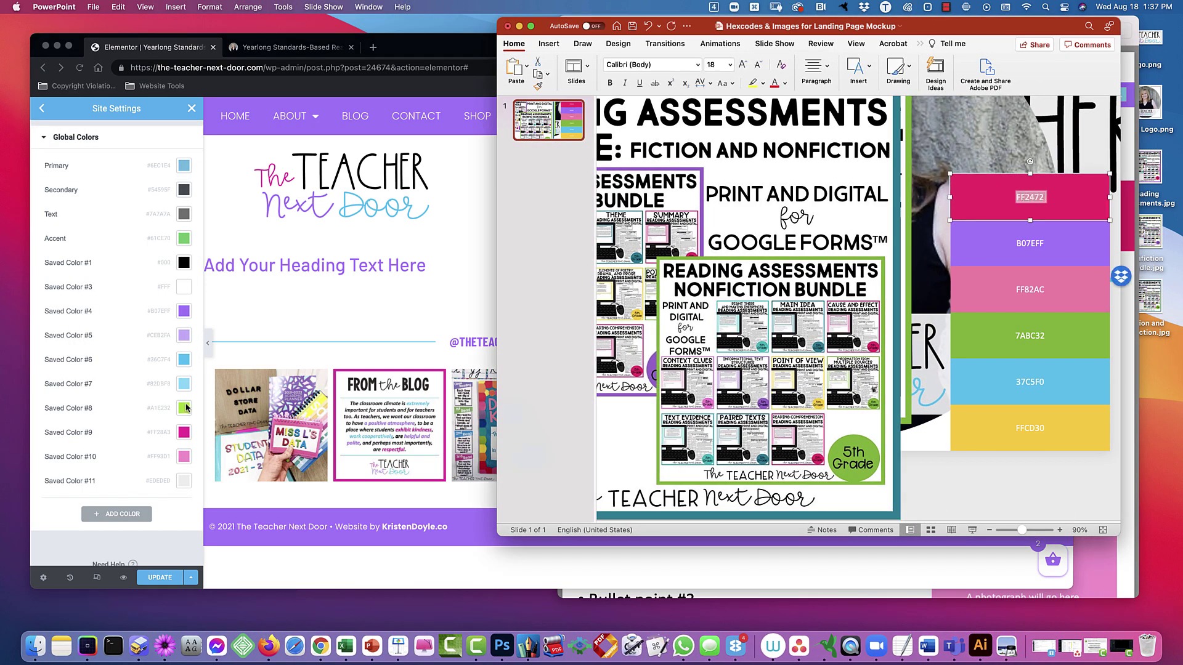
- Rename the saved global colors Black, White, Dark Purple, Light Purple, Dark Turquoise, Light Turquoise, Green, Dark Pink, Light Pink and Gray, in list order
left_click(72, 311)
left_click(72, 311)
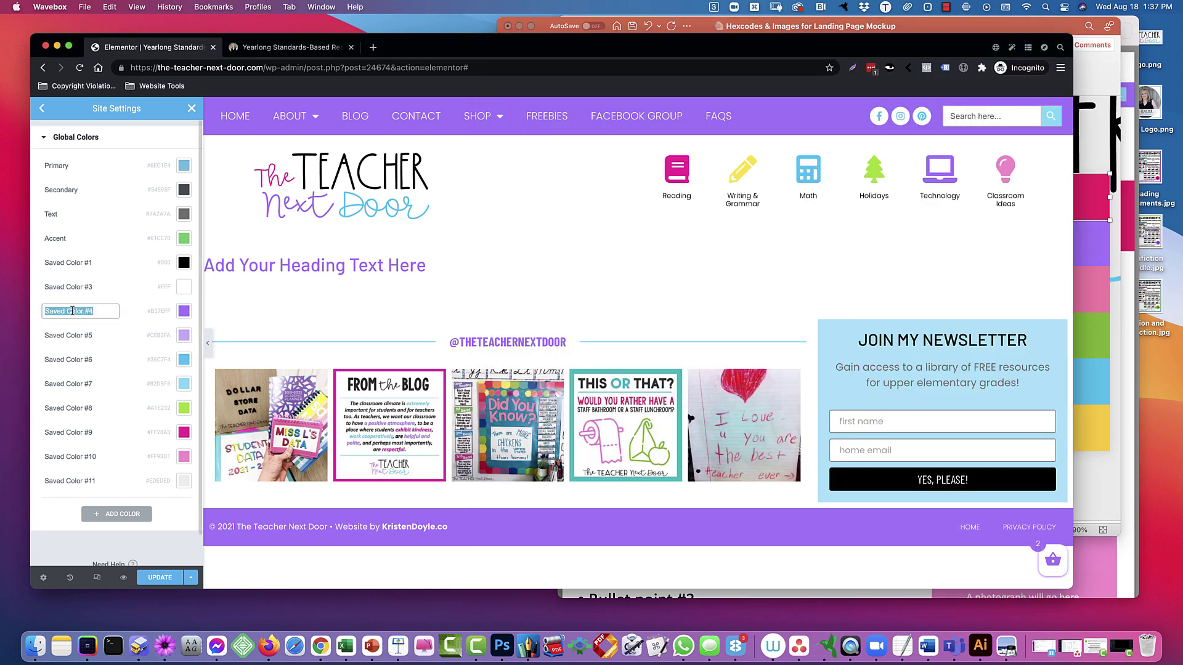
type("Dark Purple")
left_click(81, 329)
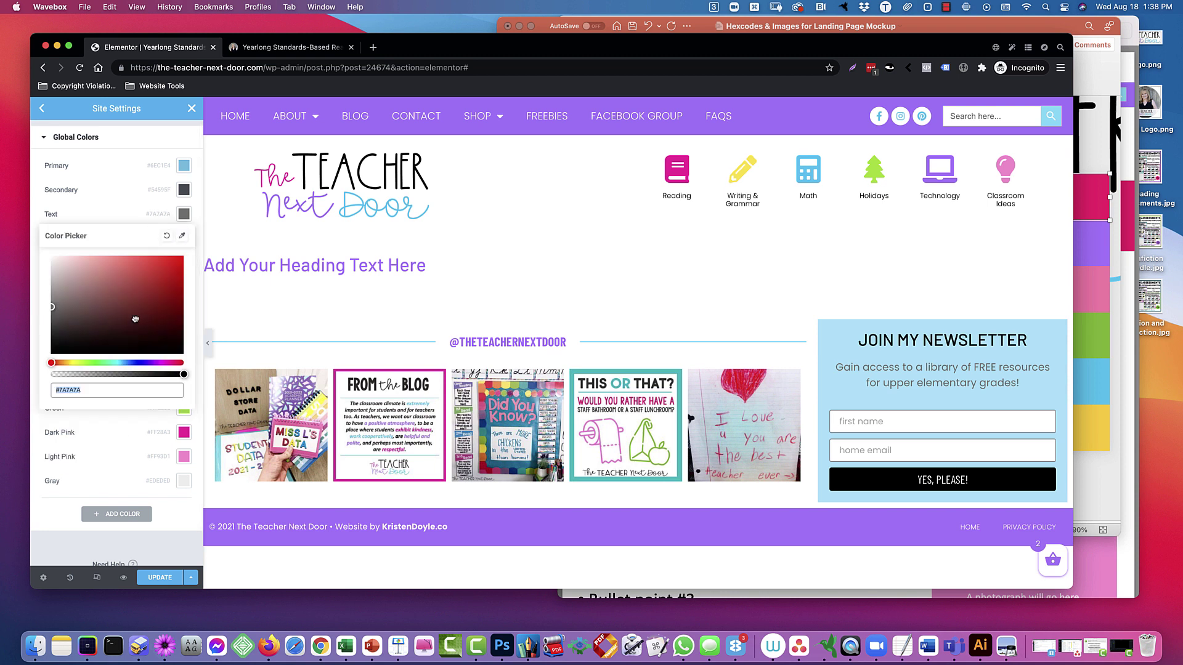
- Set the global Text color to black, #000000
left_click(181, 353)
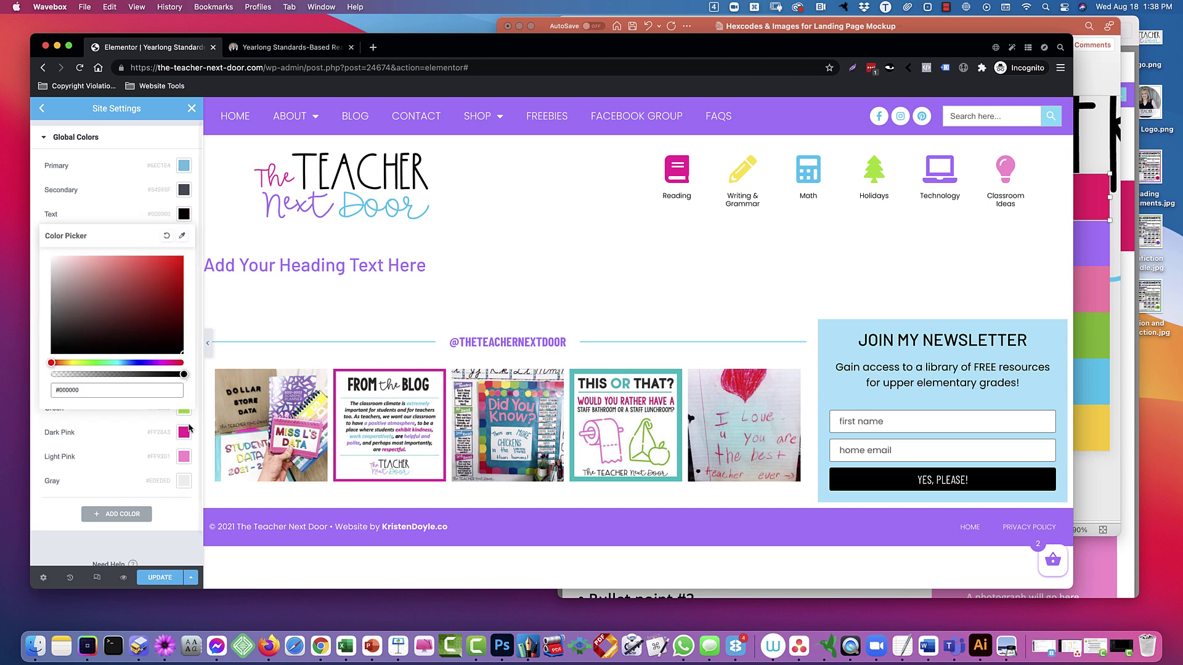
left_click(139, 141)
left_click(140, 141)
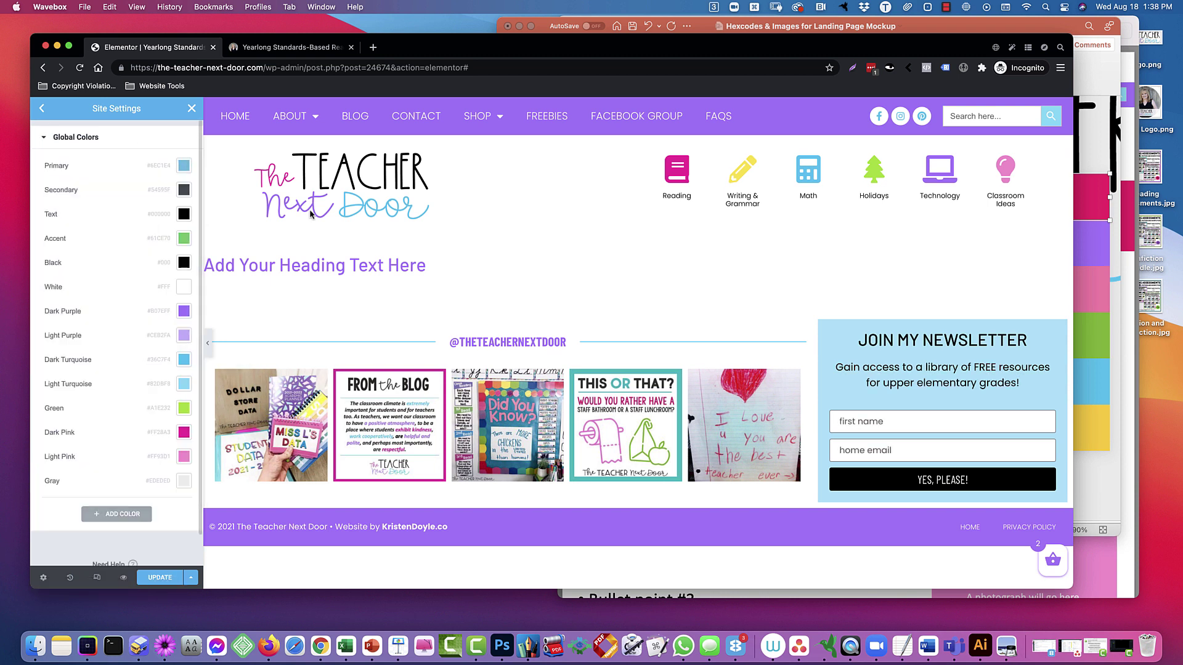
- Copy the hex code FF2472 from the PowerPoint slide and apply it as the global Primary color
left_click(1110, 277)
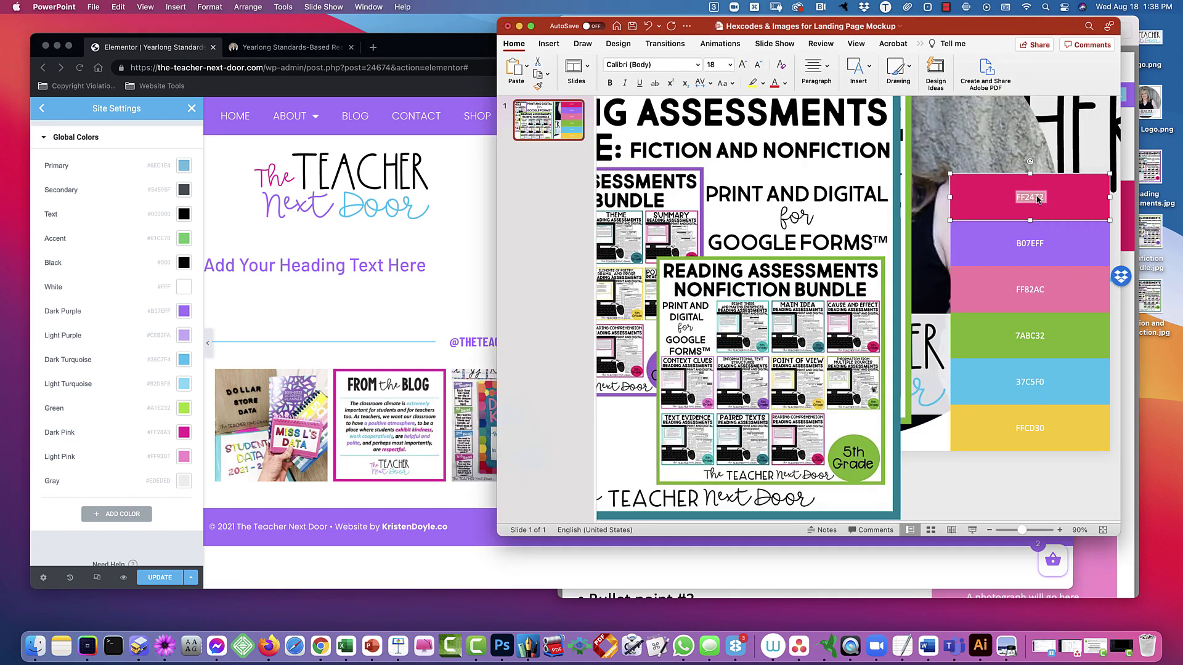
left_click(1025, 197)
double_click(1025, 198)
left_click(1024, 197)
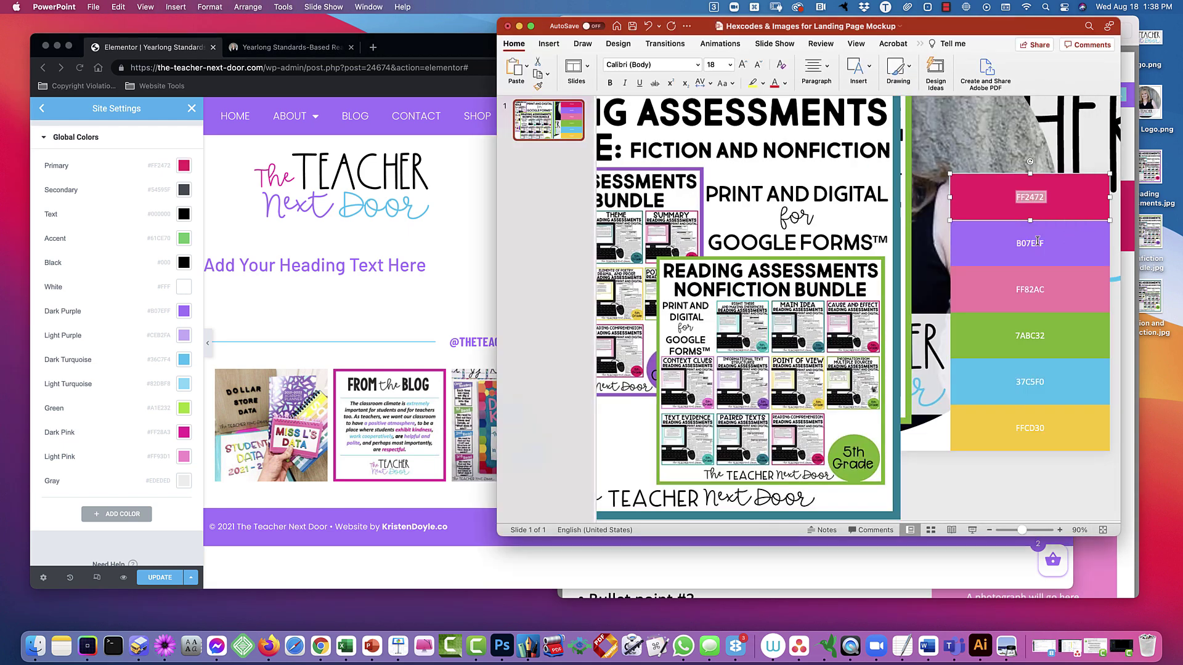
- Copy the purple hex code B07EFF from the slide and apply it as the global Secondary color
left_click(1030, 244)
double_click(1030, 244)
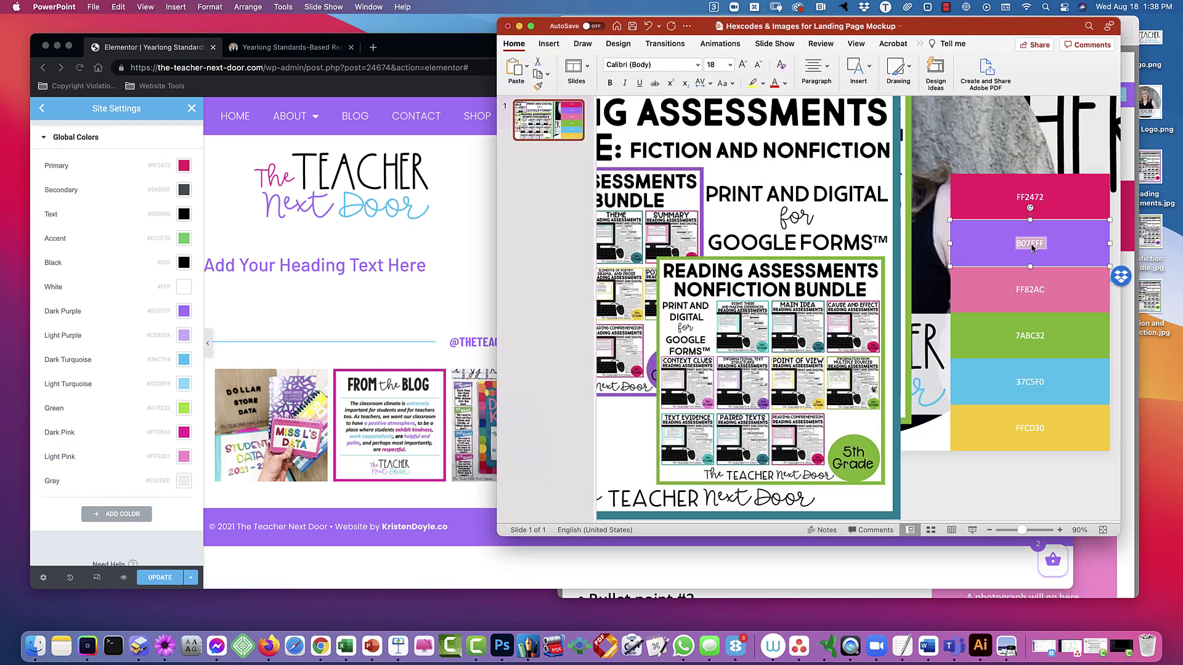
key("super+c")
left_click(183, 191)
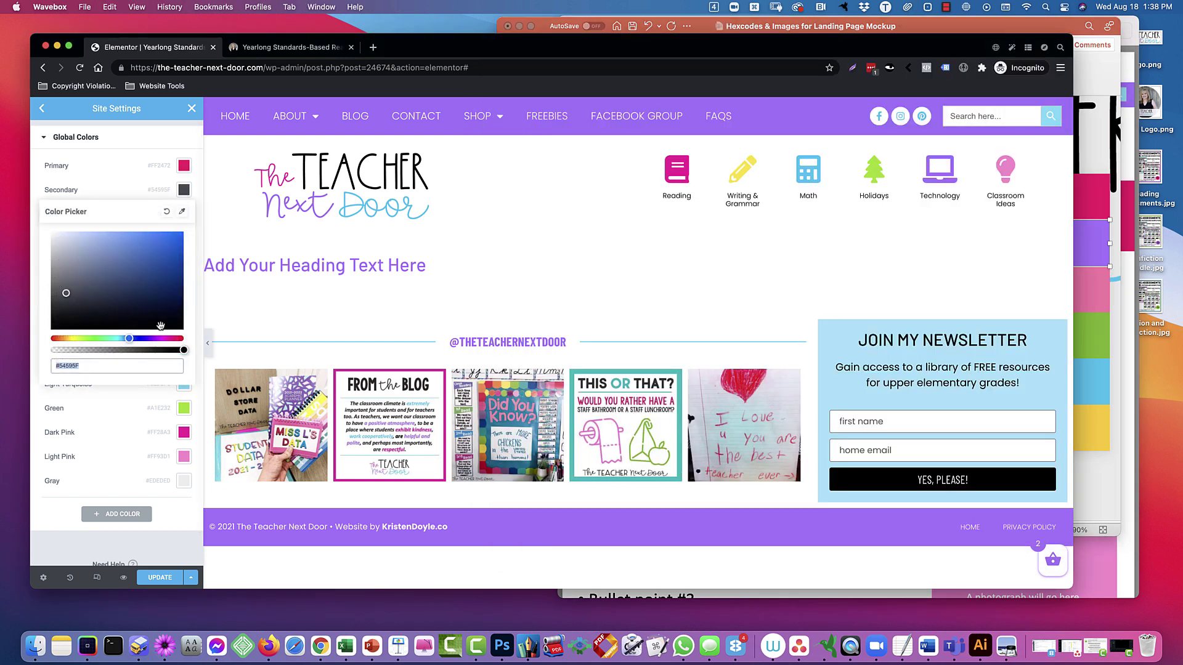
key("super+v")
left_click(144, 147)
left_click(144, 149)
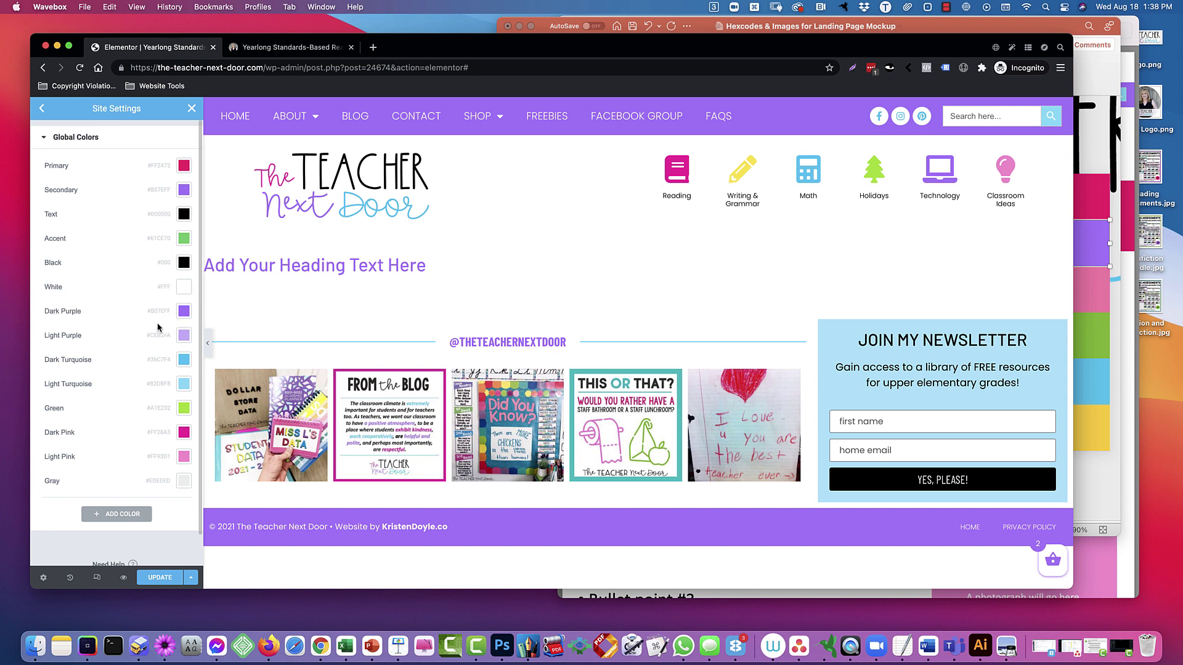
- Set the global Secondary color to the pink hex code FF82AC copied from the PowerPoint slide
left_click(1089, 291)
double_click(1024, 291)
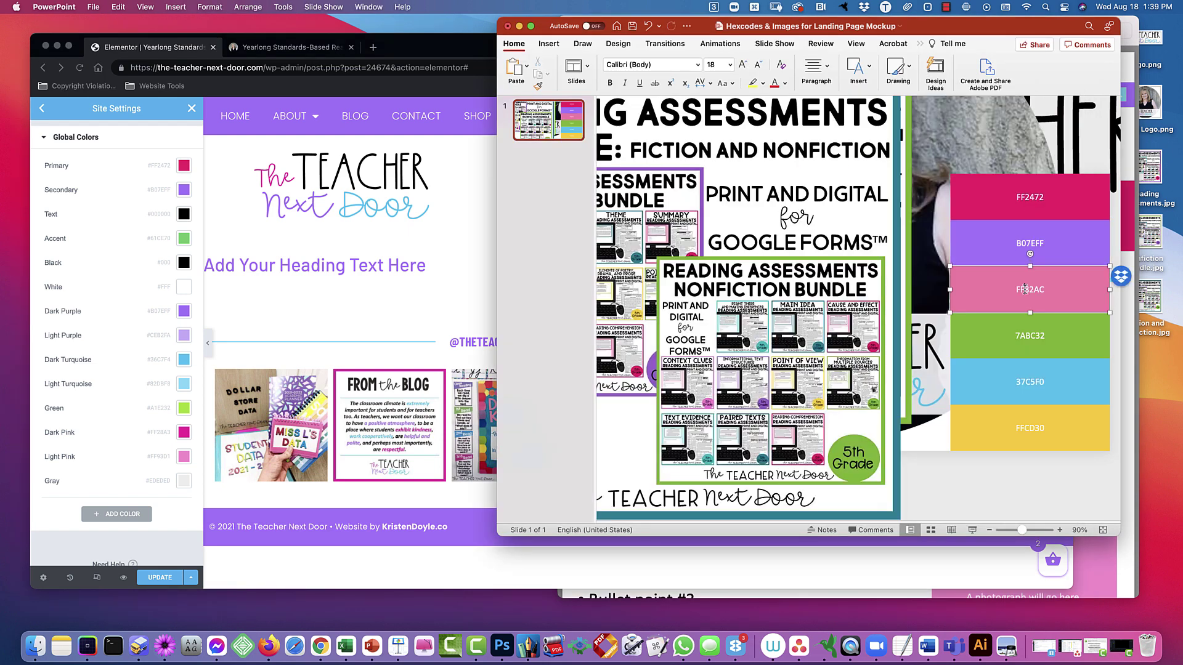
left_click(182, 196)
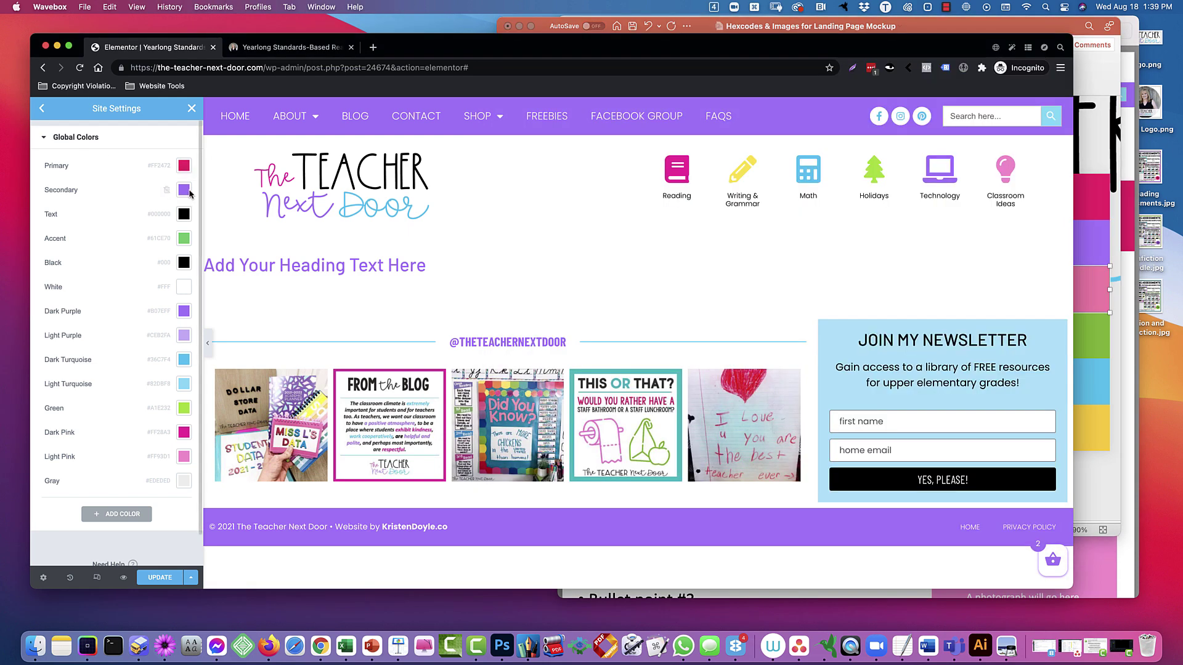
left_click(182, 195)
key("super+v")
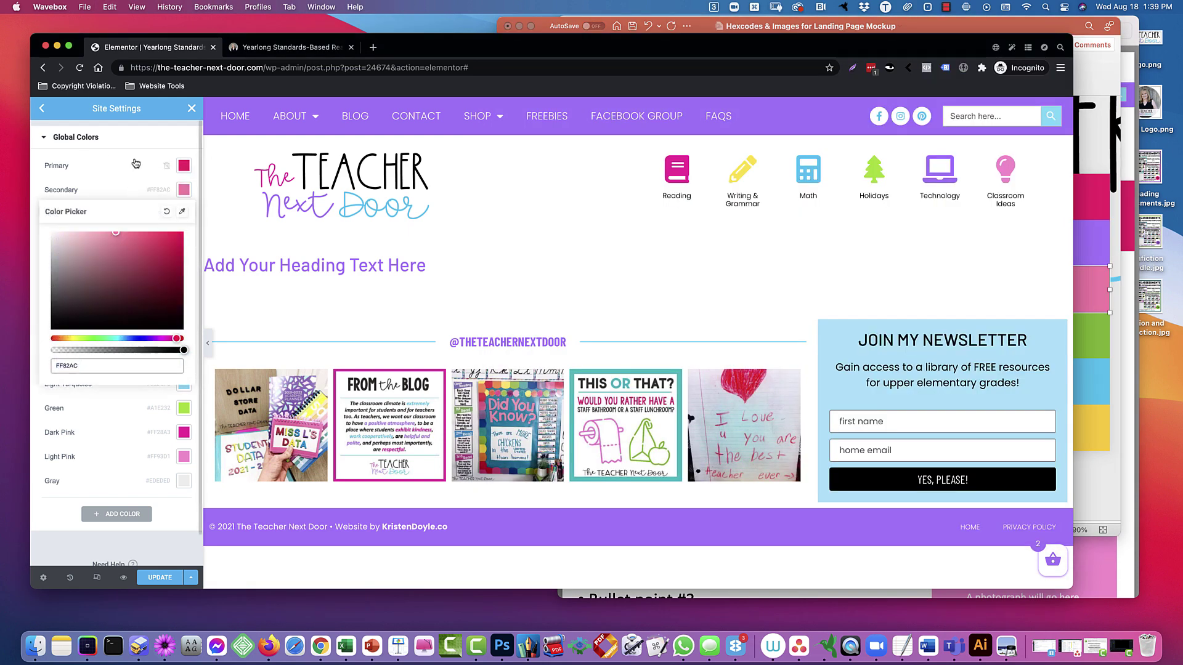
left_click(145, 127)
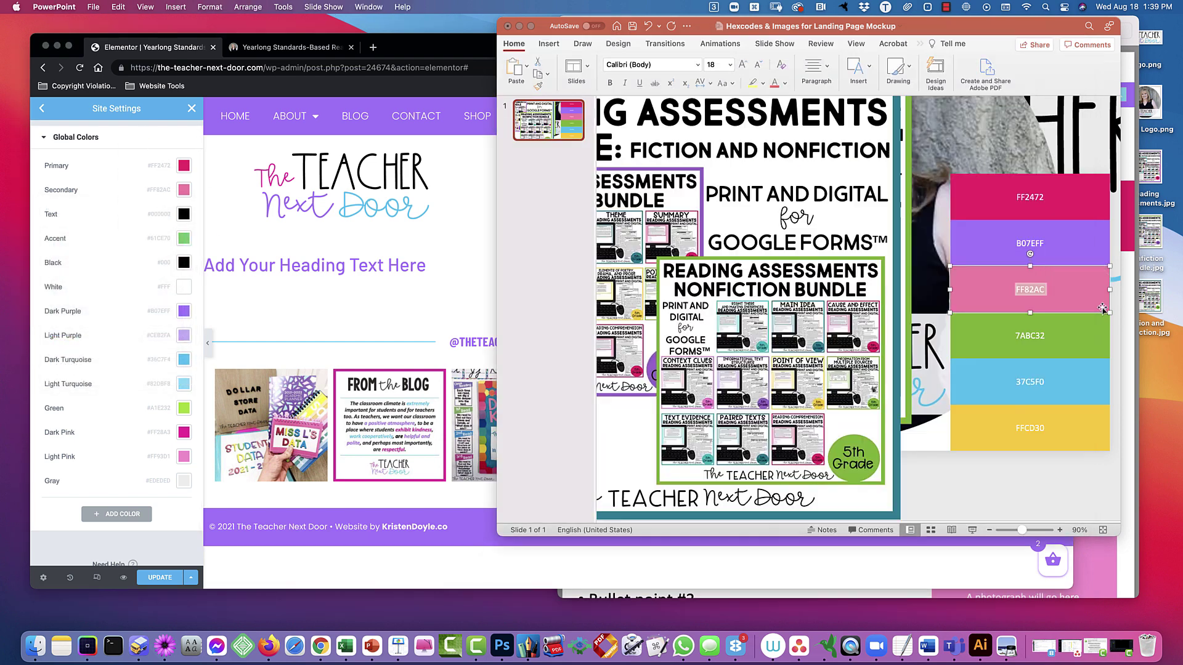
- Set the global Accent color to the blue hex code 37C5F0 copied from the PowerPoint slide
left_click(1105, 268)
double_click(1041, 378)
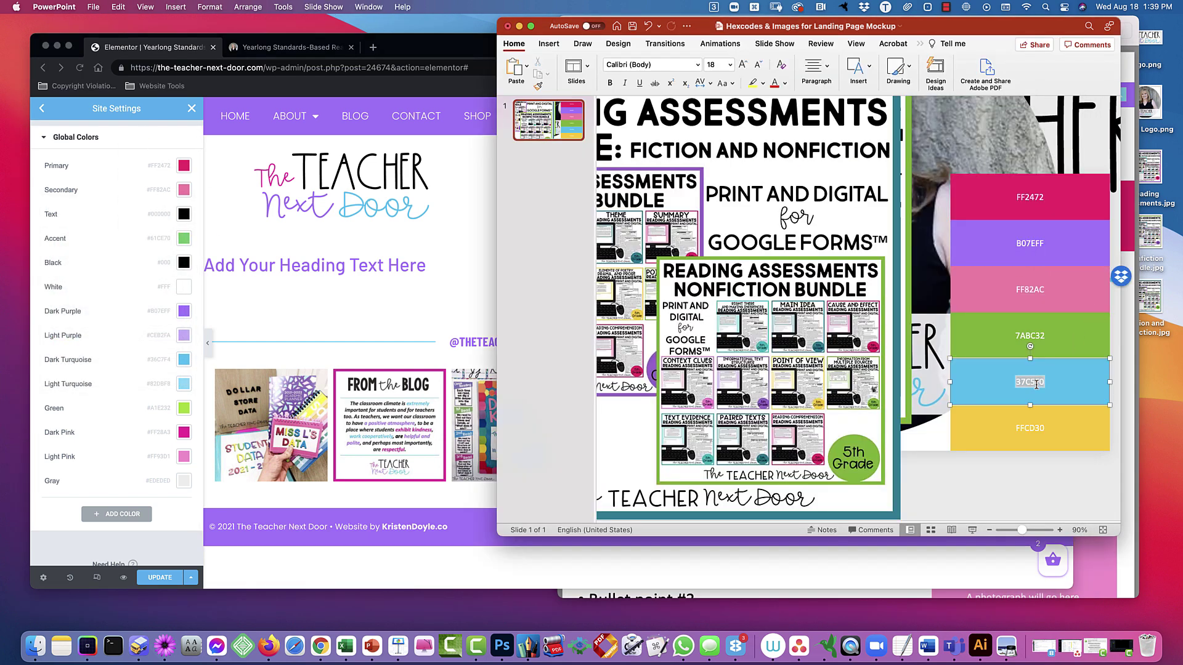
key("super+c")
left_click(177, 237)
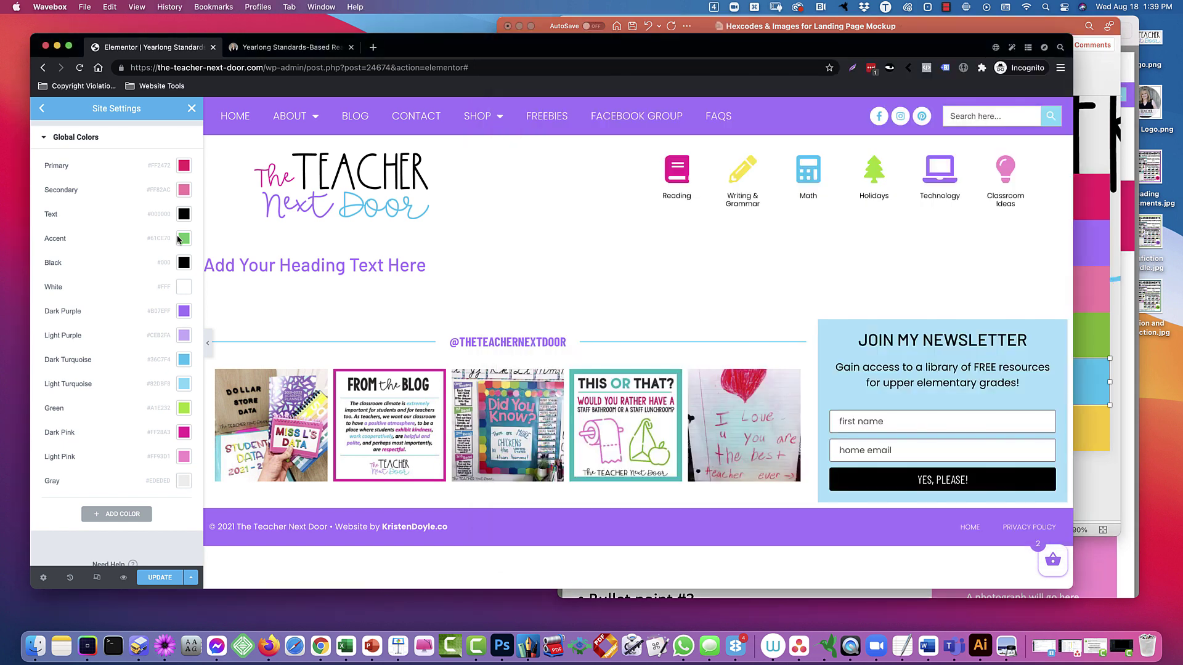
left_click(182, 239)
key("super+v")
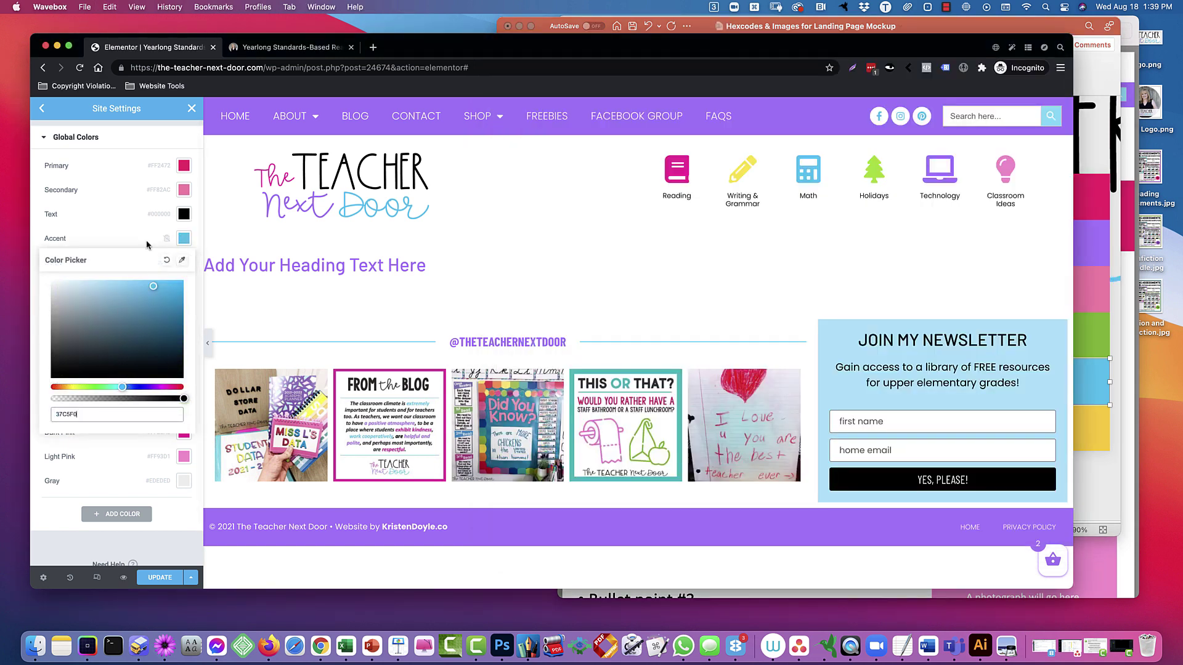
left_click(135, 147)
left_click(135, 148)
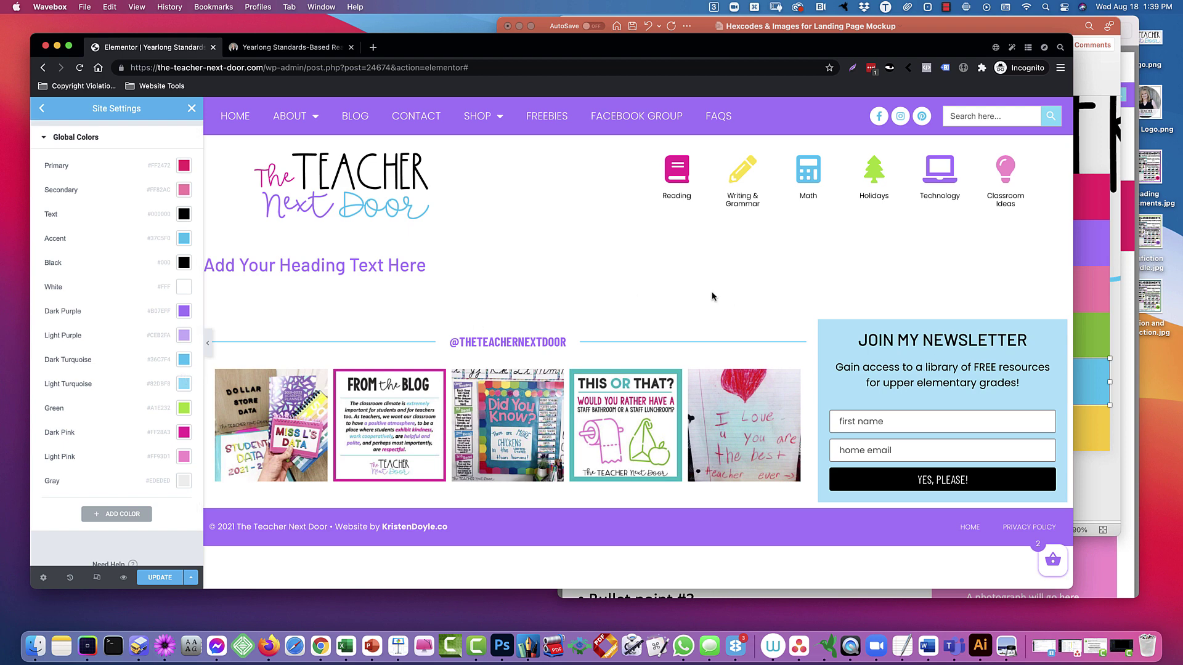
- Copy the green hex code 7ABC32 from the PowerPoint slide and add a new global color named Landing Green
left_click(1087, 343)
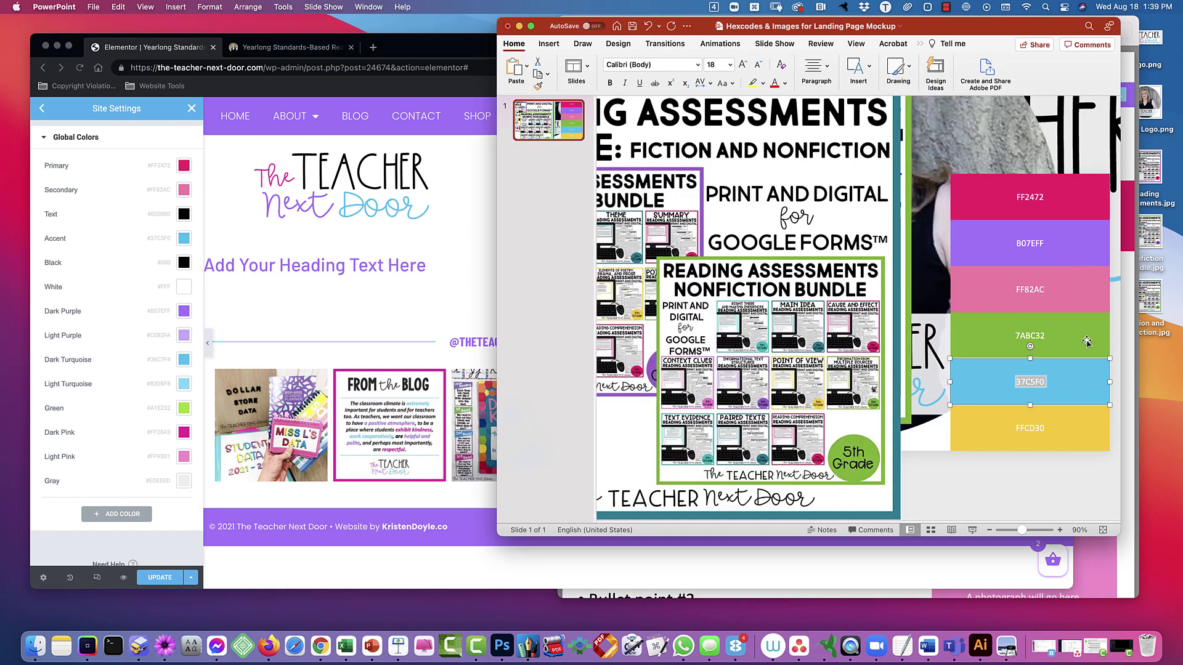
double_click(1030, 336)
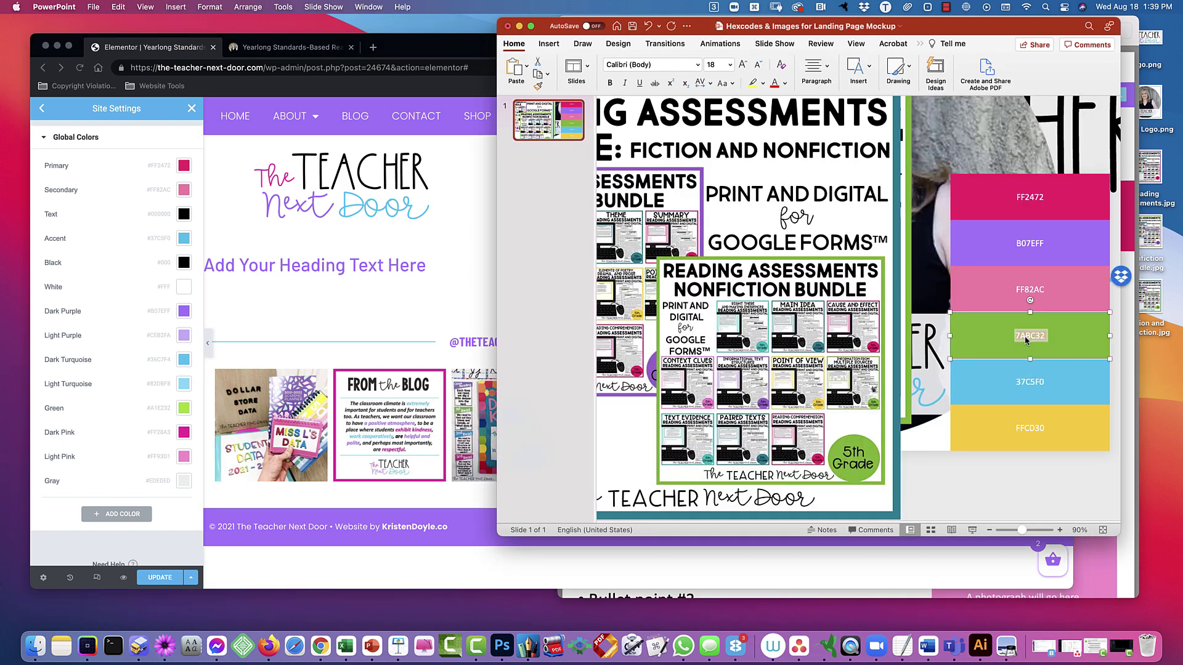
left_click(115, 512)
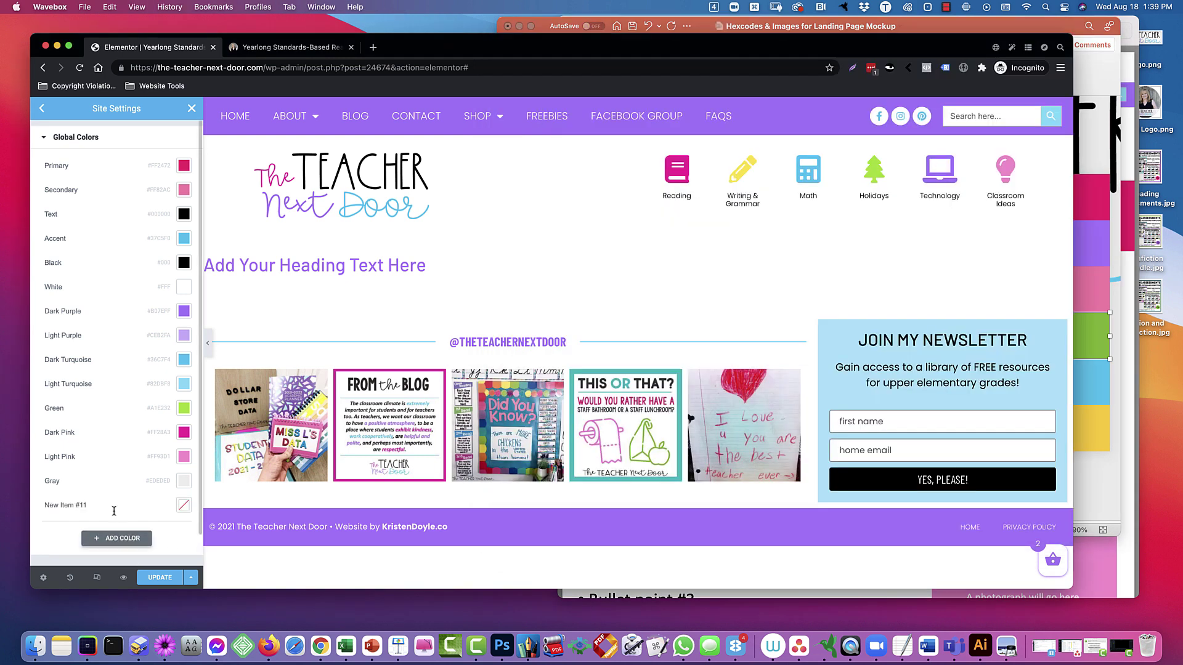
triple_click(68, 504)
type("Landing Green")
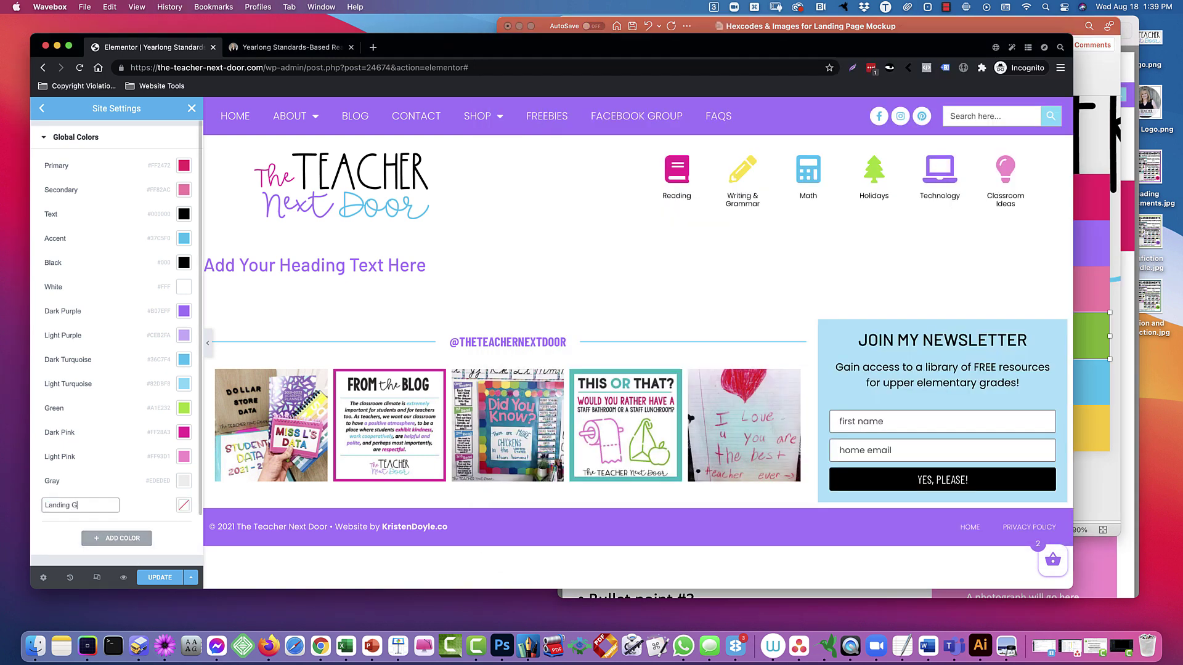
- Set the Landing Green global color to the copied hex code 7ABC32
left_click(178, 504)
left_click(180, 509)
left_click(104, 467)
key("super+v")
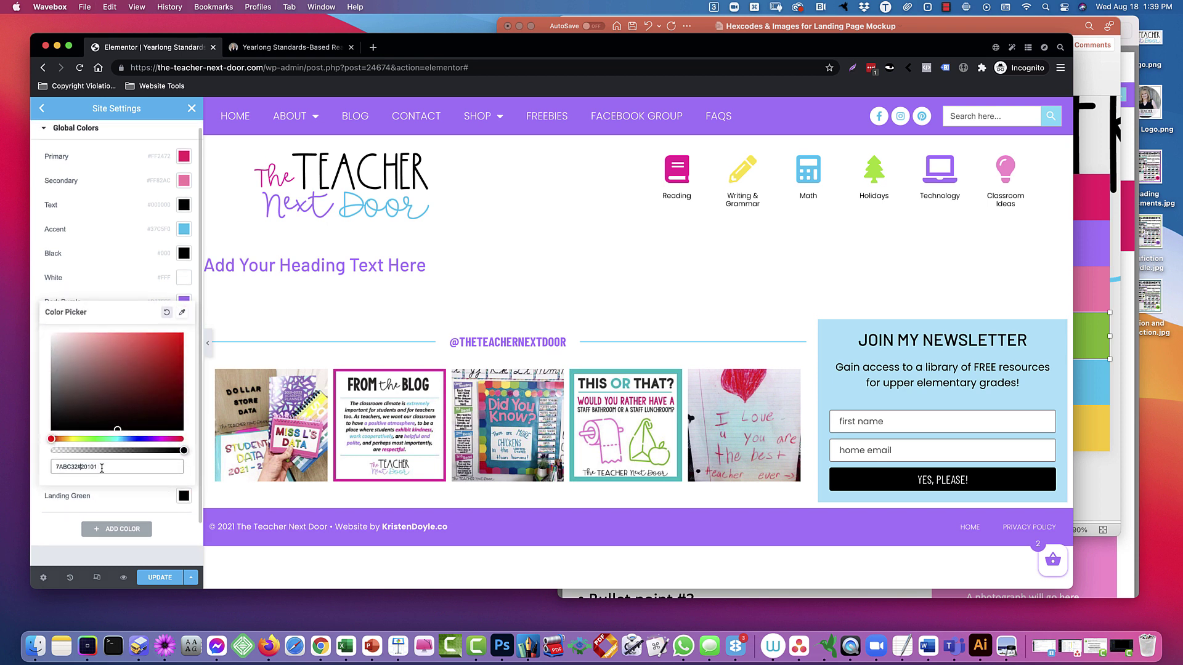
key("super+v")
key("super+a")
key("BackSpace")
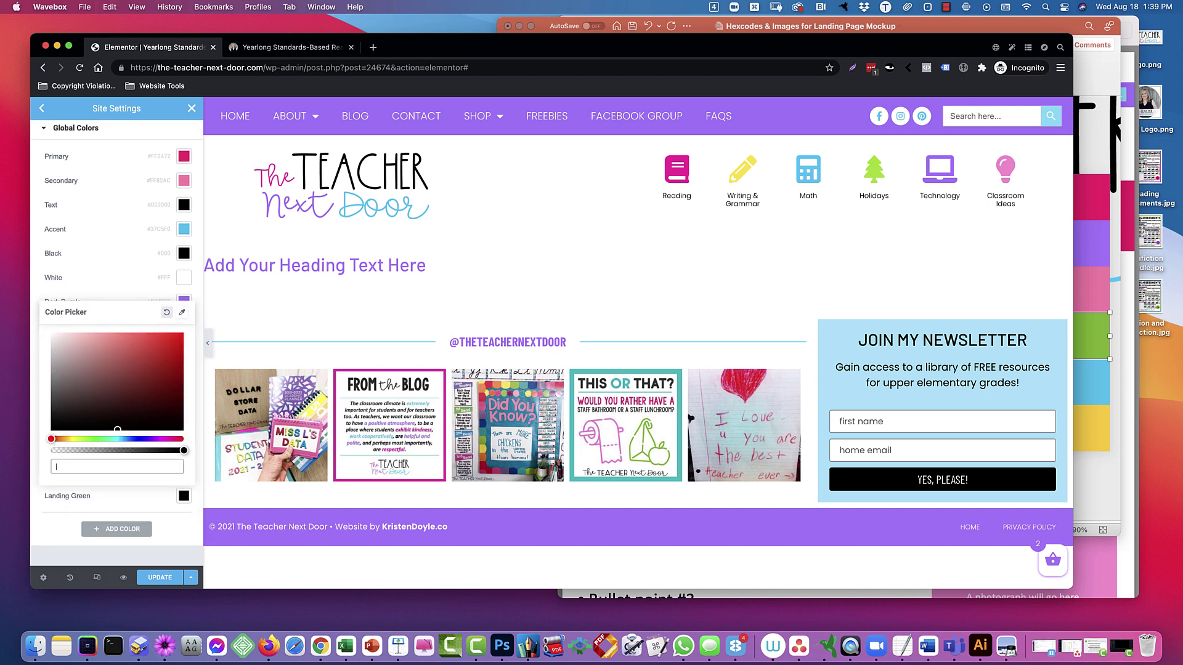
key("super+v")
left_click(169, 536)
- Add a global color named Landing Yellow using the hex code FFCD30 copied from the PowerPoint slide
left_click(1103, 419)
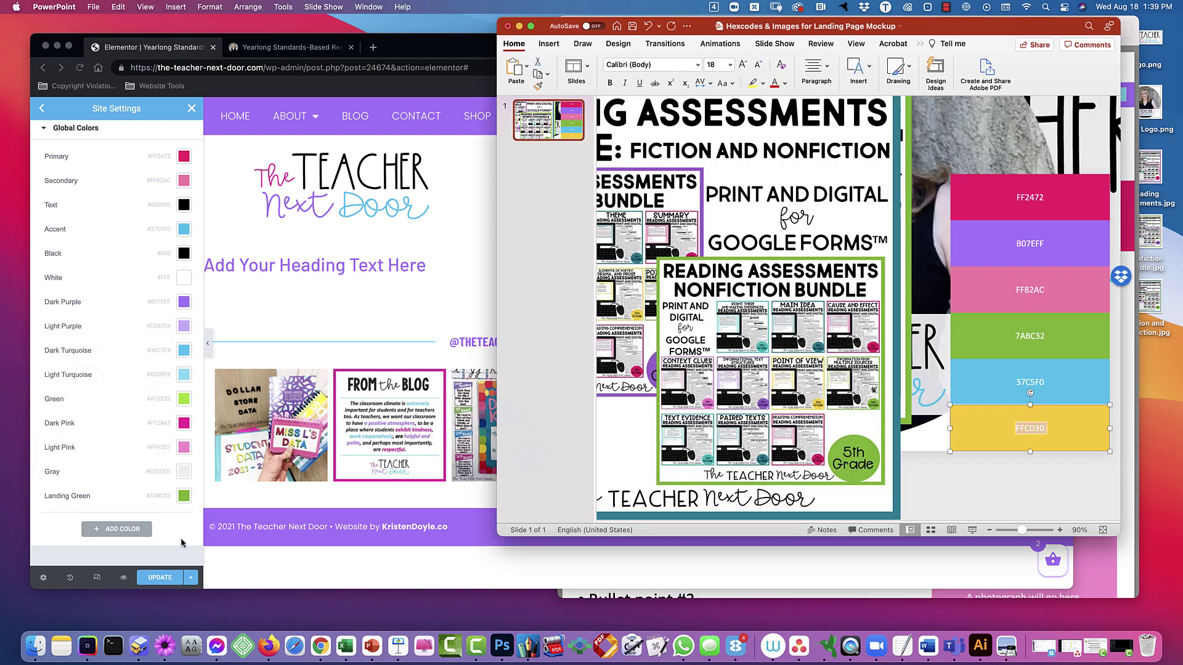
left_click(107, 529)
left_click(80, 521)
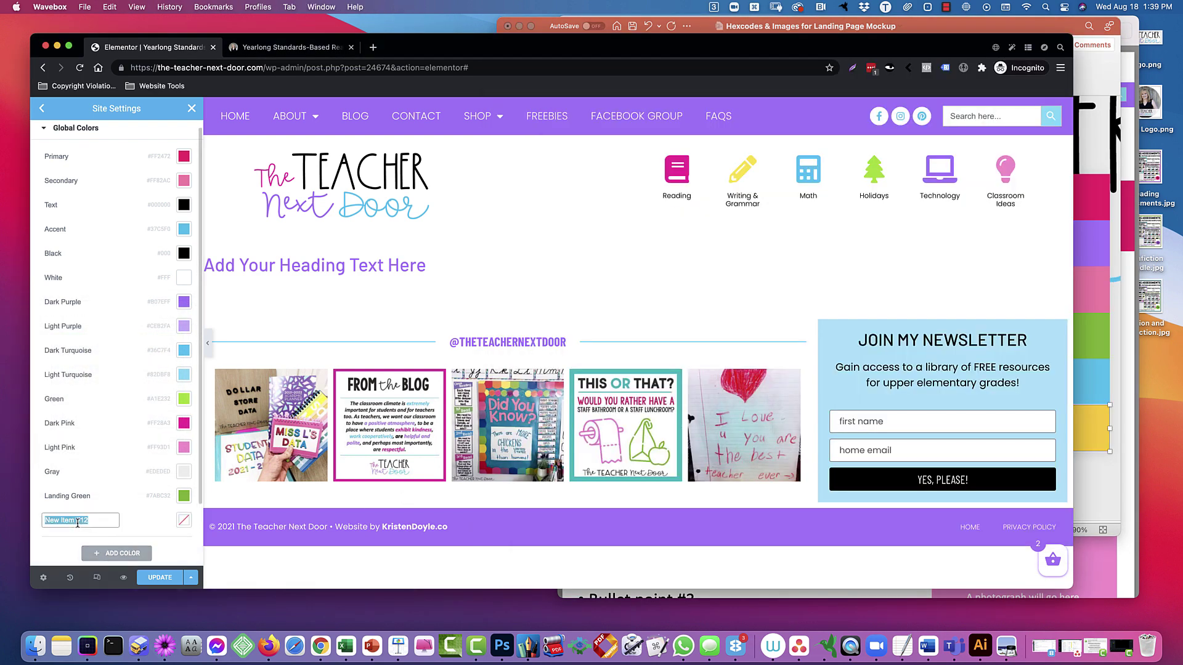
type("Landing Yellow")
left_click(185, 521)
triple_click(90, 492)
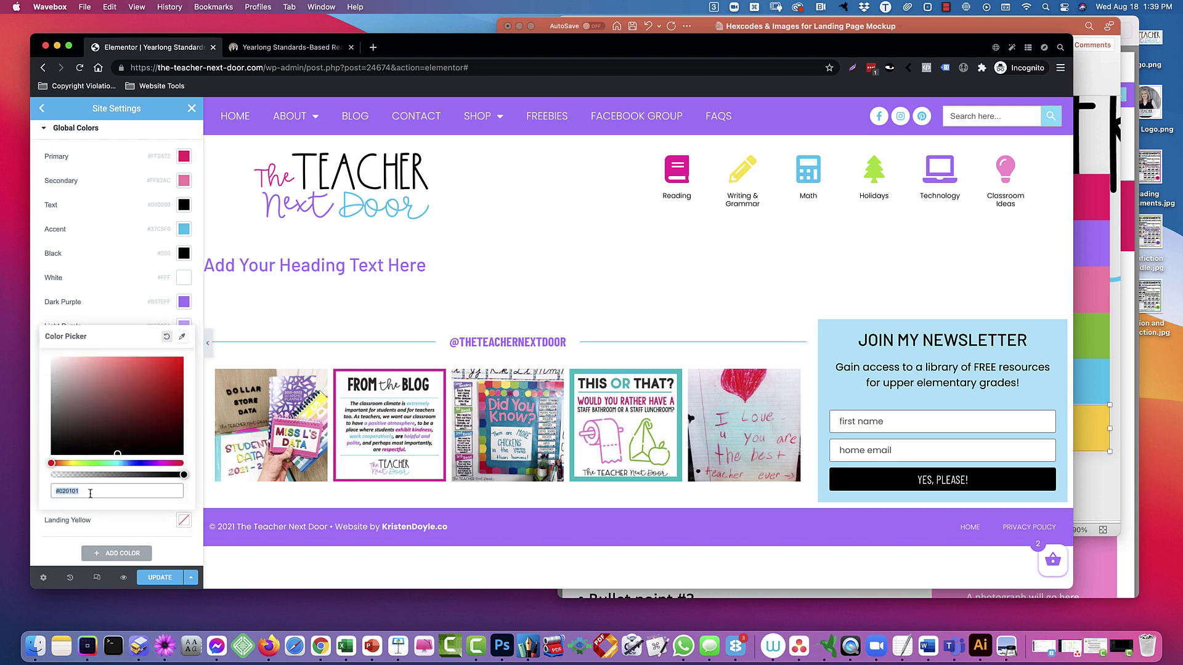
key("super+v")
left_click(175, 551)
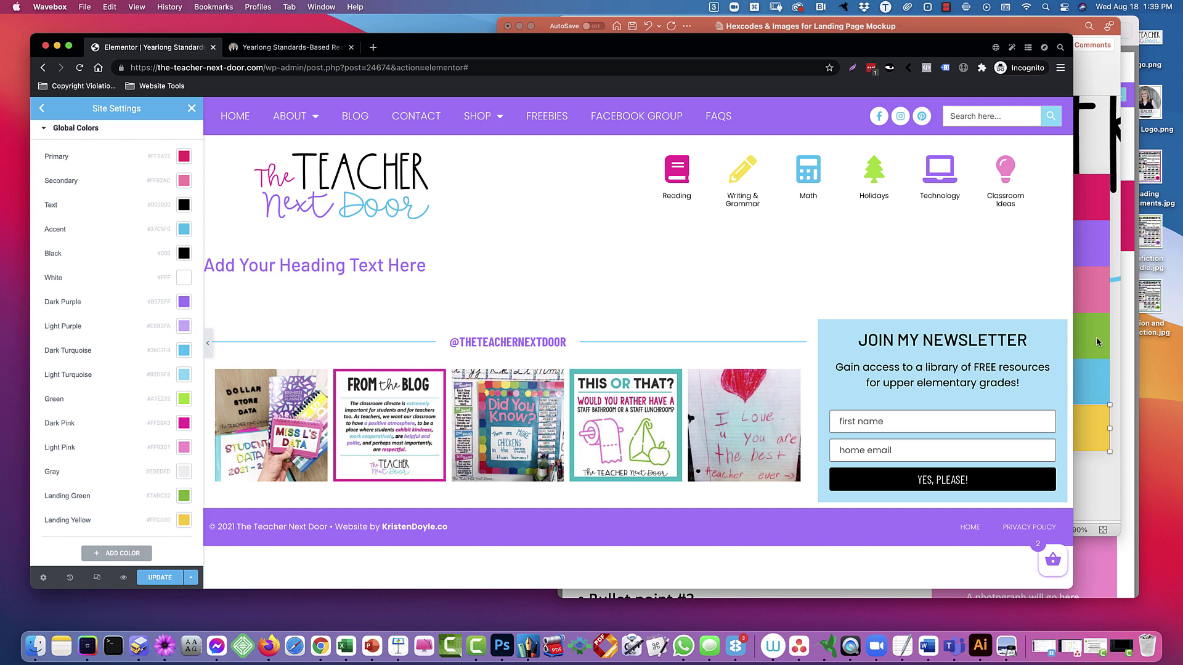
- Save the updated global colors and close the site settings to return to the page's widgets
scroll(1100, 319, "down", 2)
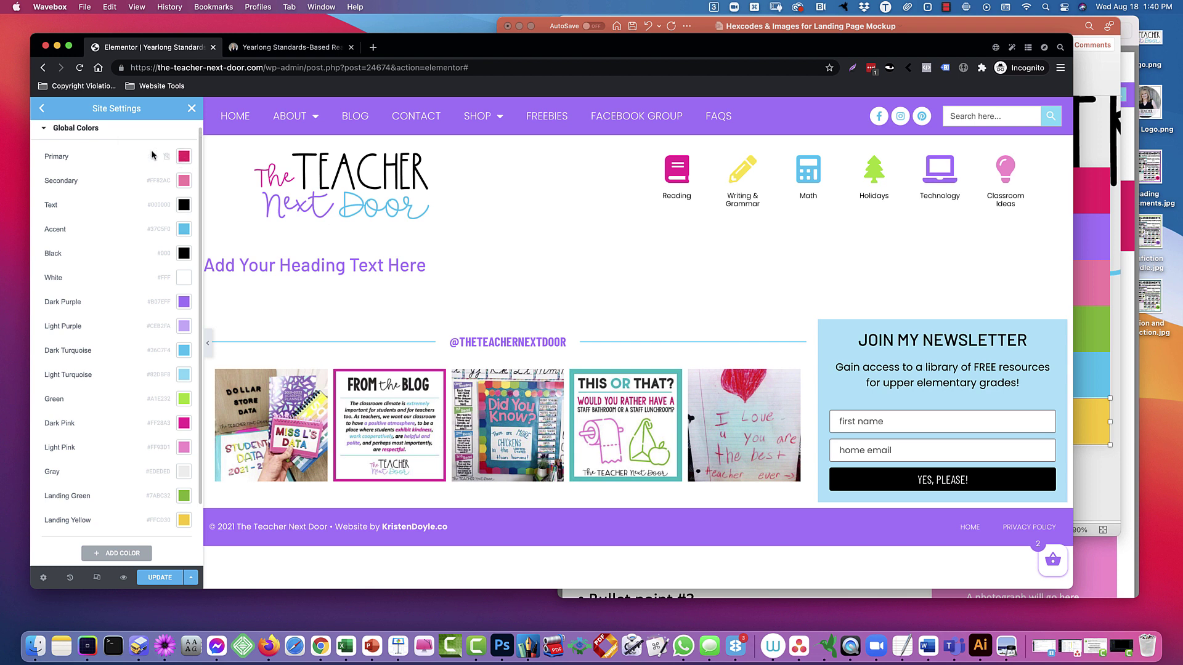
scroll(171, 337, "up", 1)
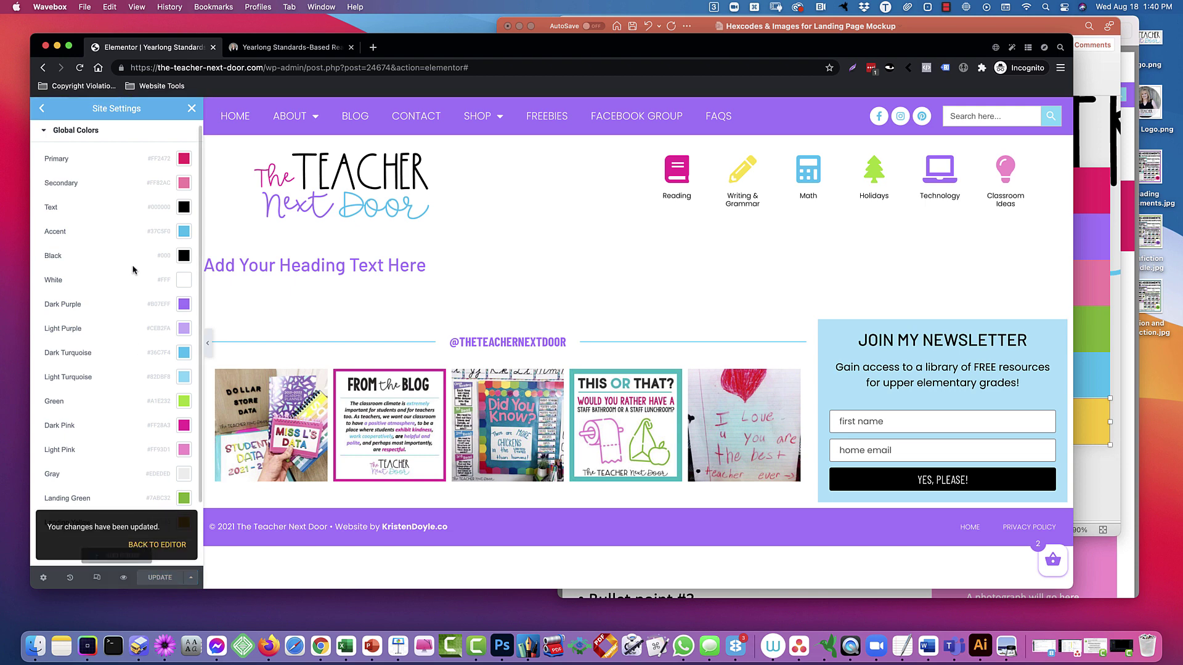
left_click(190, 109)
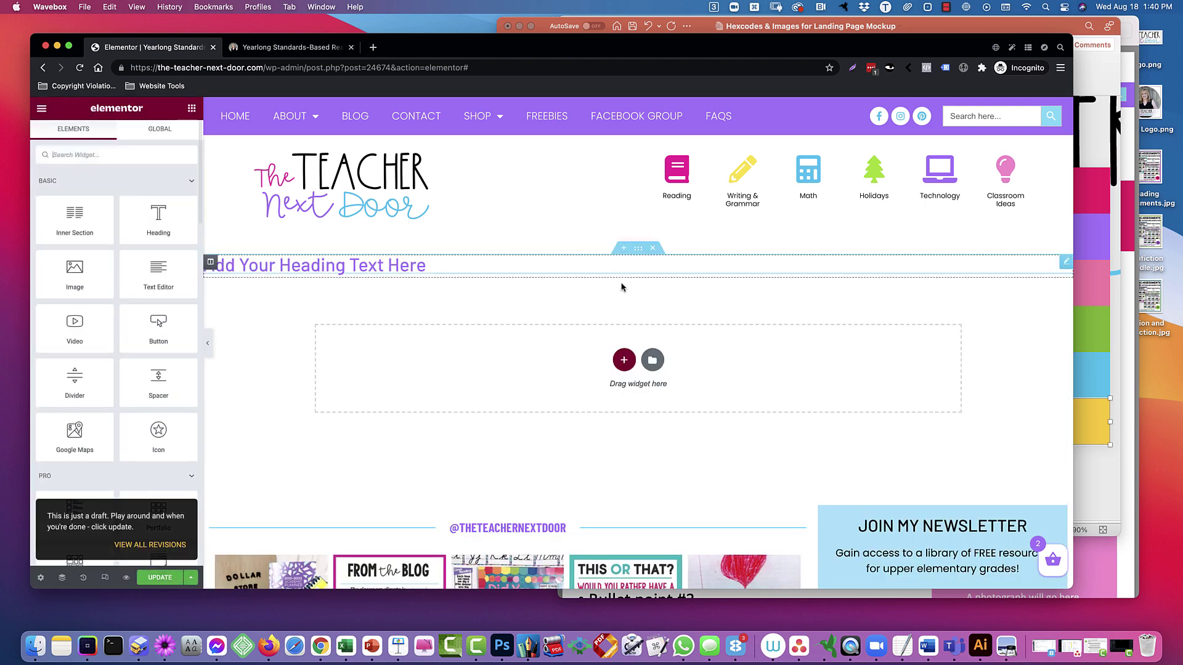
- Set the background color of the heading's section to the global Primary color
left_click(638, 250)
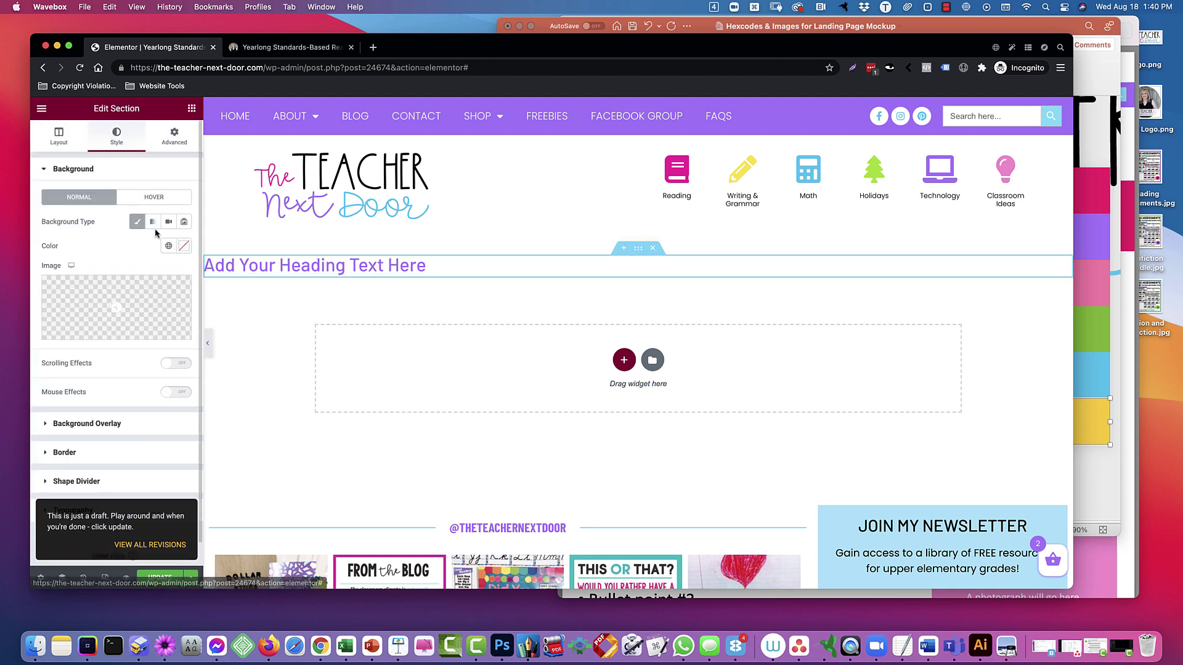
left_click(168, 246)
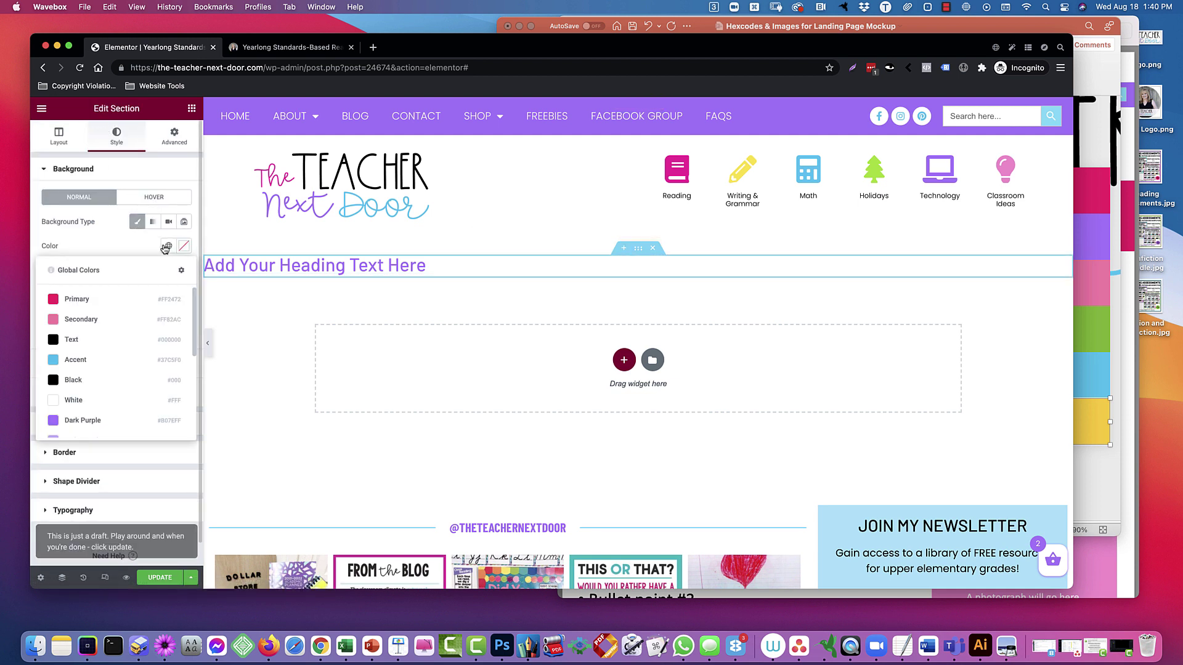
left_click(111, 301)
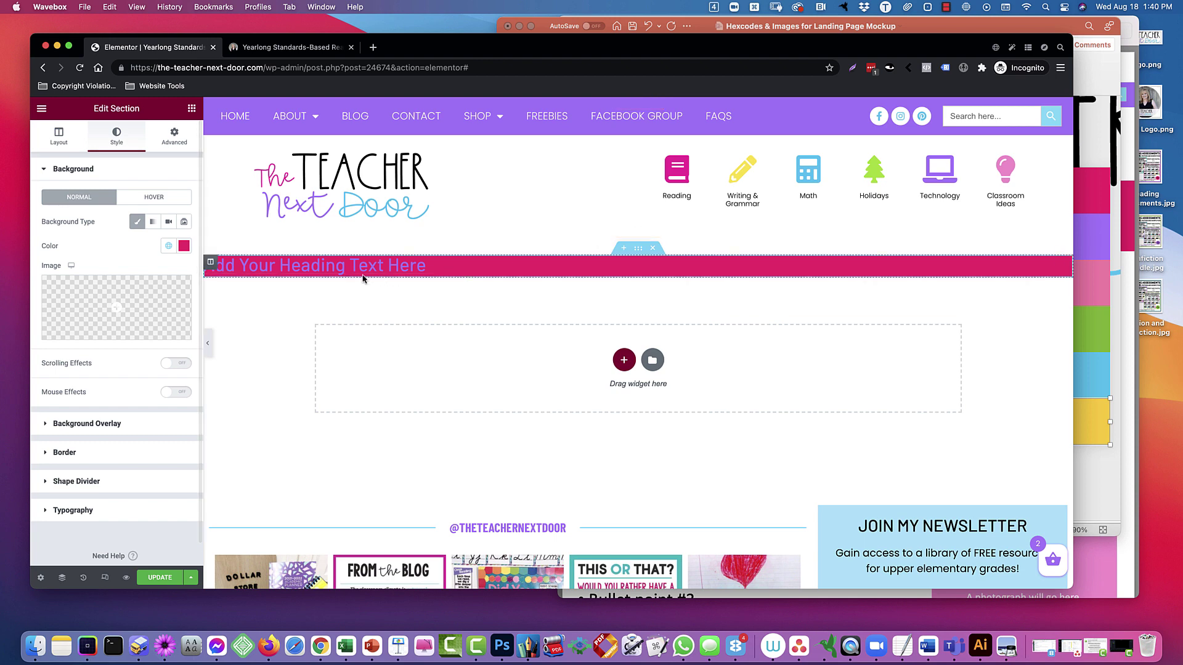
- Open the heading in the pink section for editing and center its alignment
scroll(1067, 267, "down", 1)
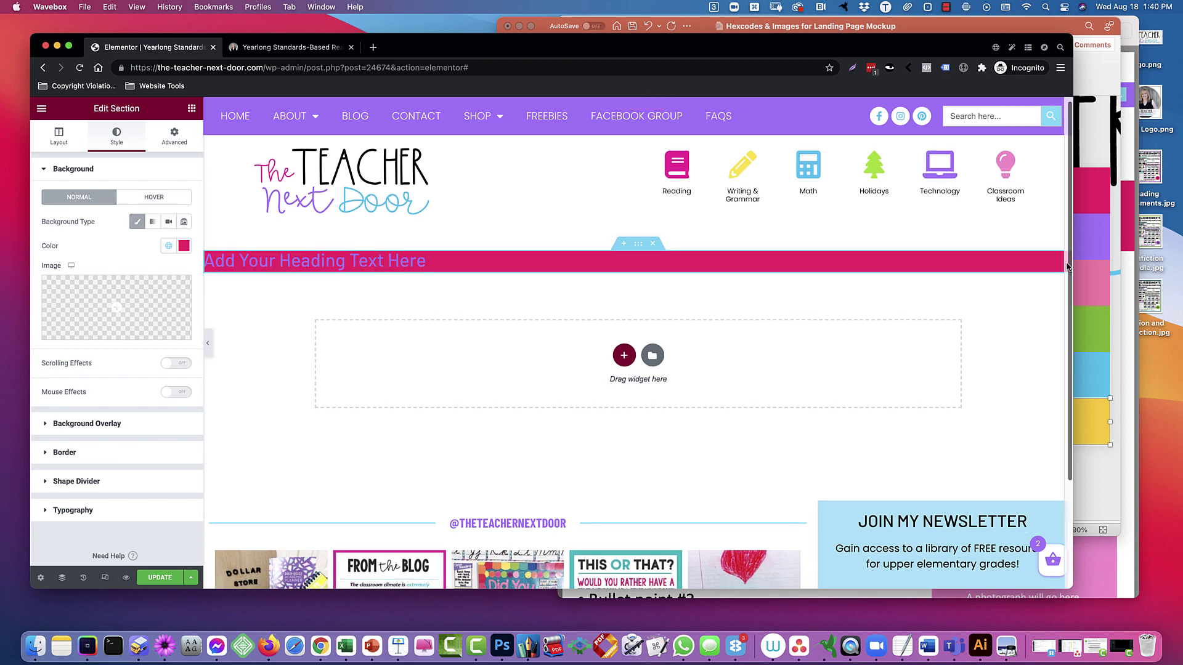
scroll(1066, 259, "down", 1)
left_click(1066, 259)
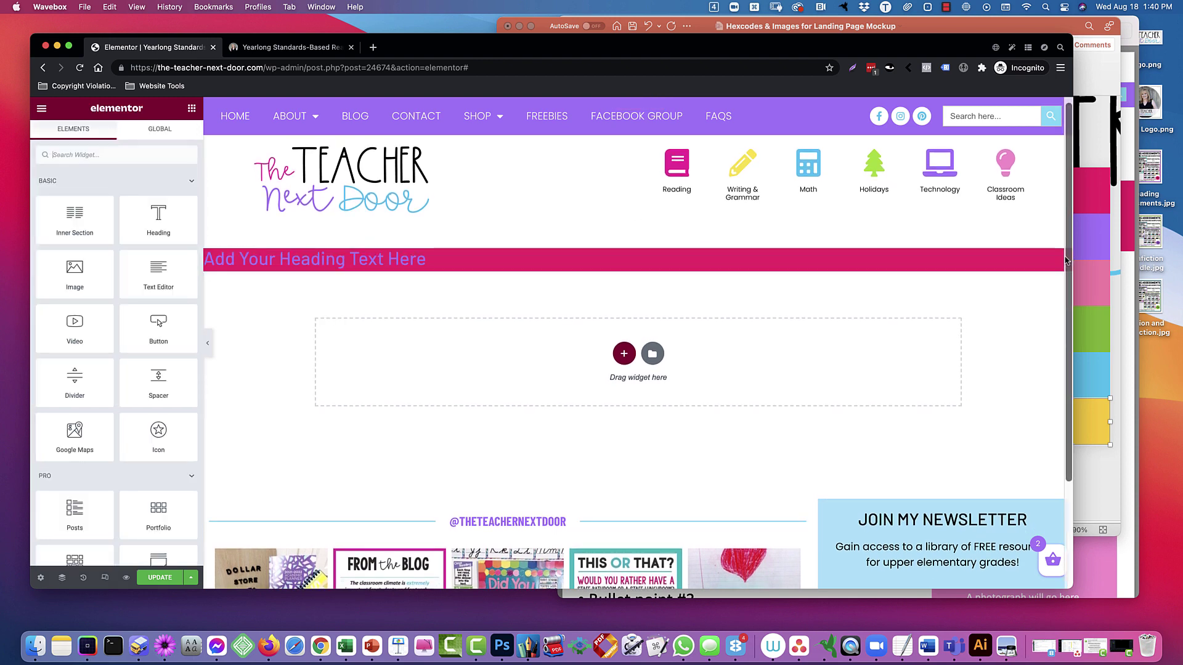
scroll(1016, 275, "up", 1)
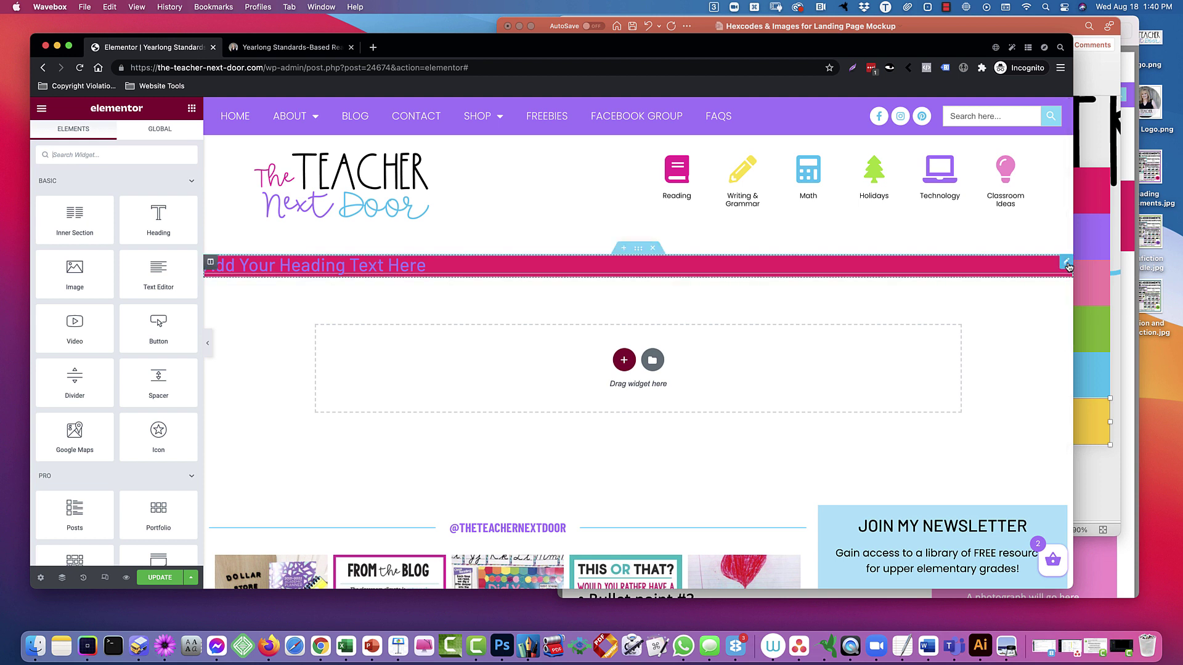
left_click(1068, 266)
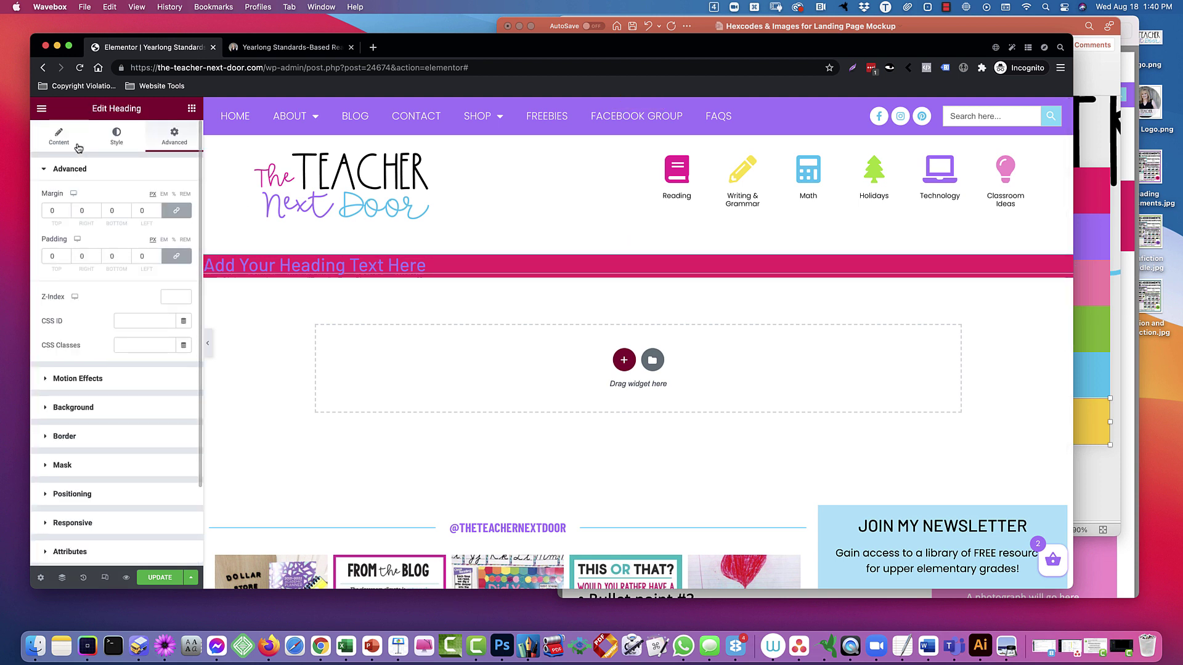
left_click(54, 152)
left_click(153, 360)
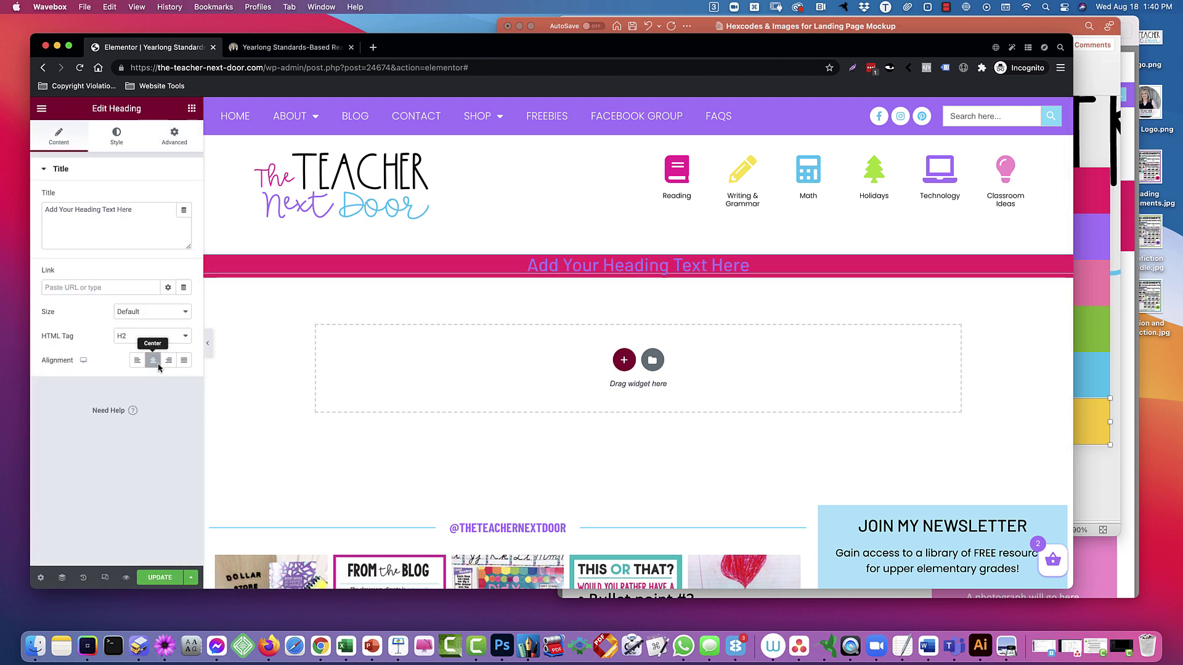
- Replace the heading's placeholder with the title from the mockup in Preview, written as "Yearlong Standards-Based Reading Assessments"
left_click(1123, 254)
triple_click(888, 206)
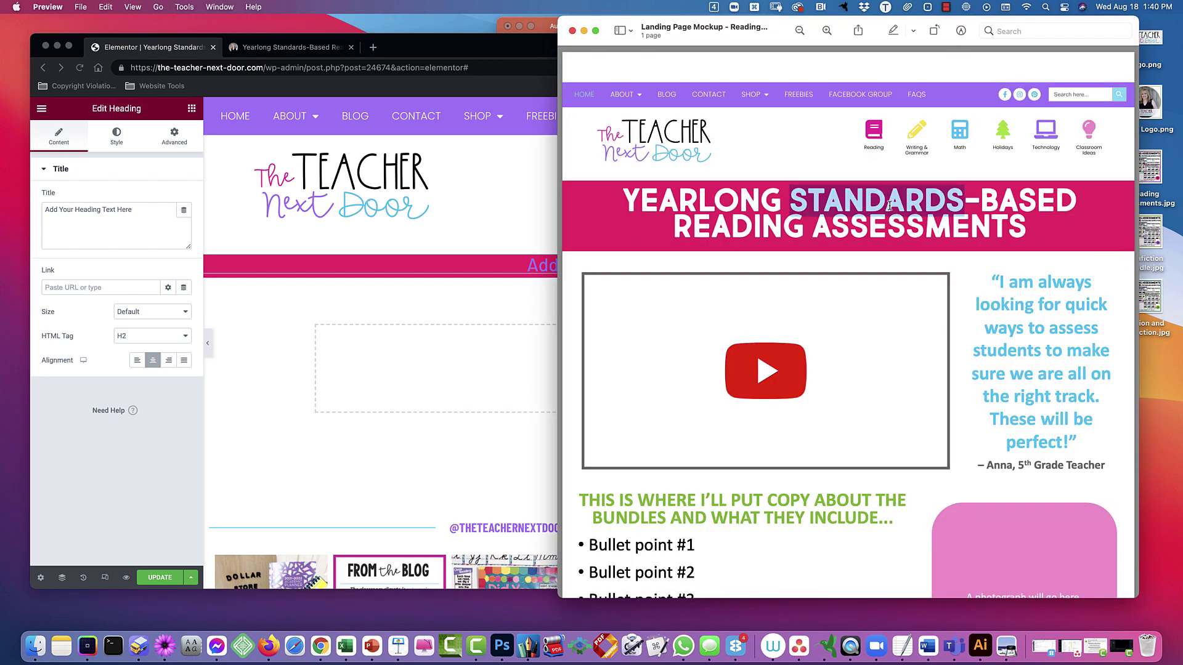
left_click_drag(1056, 228, 612, 198)
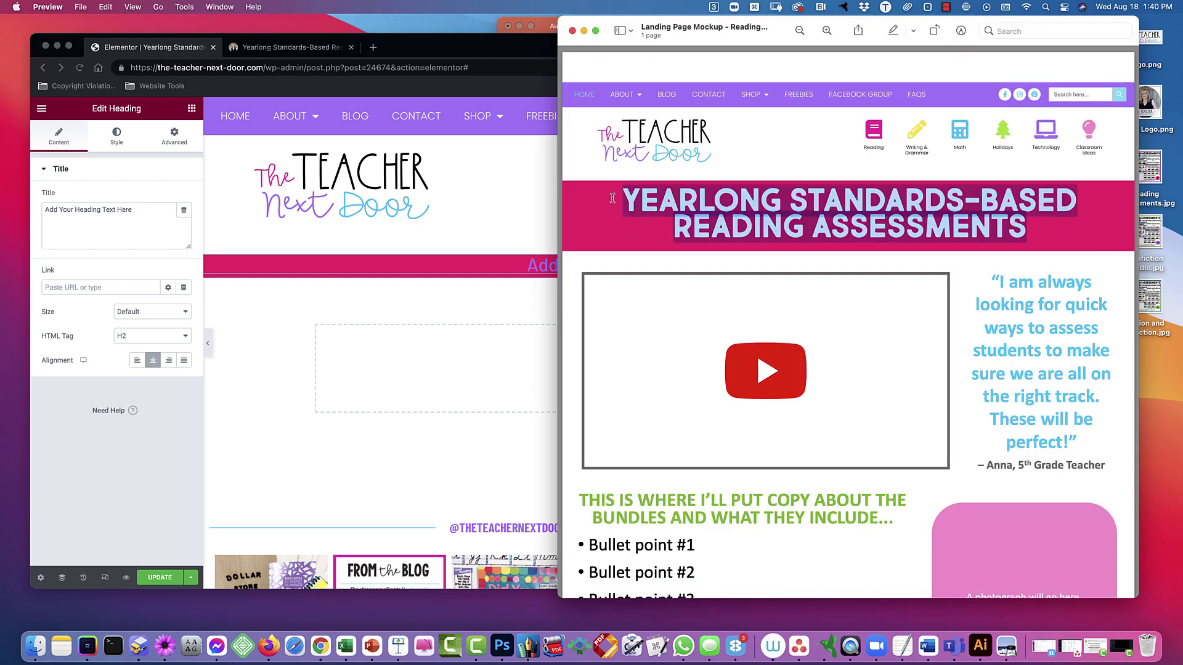
left_click(50, 216)
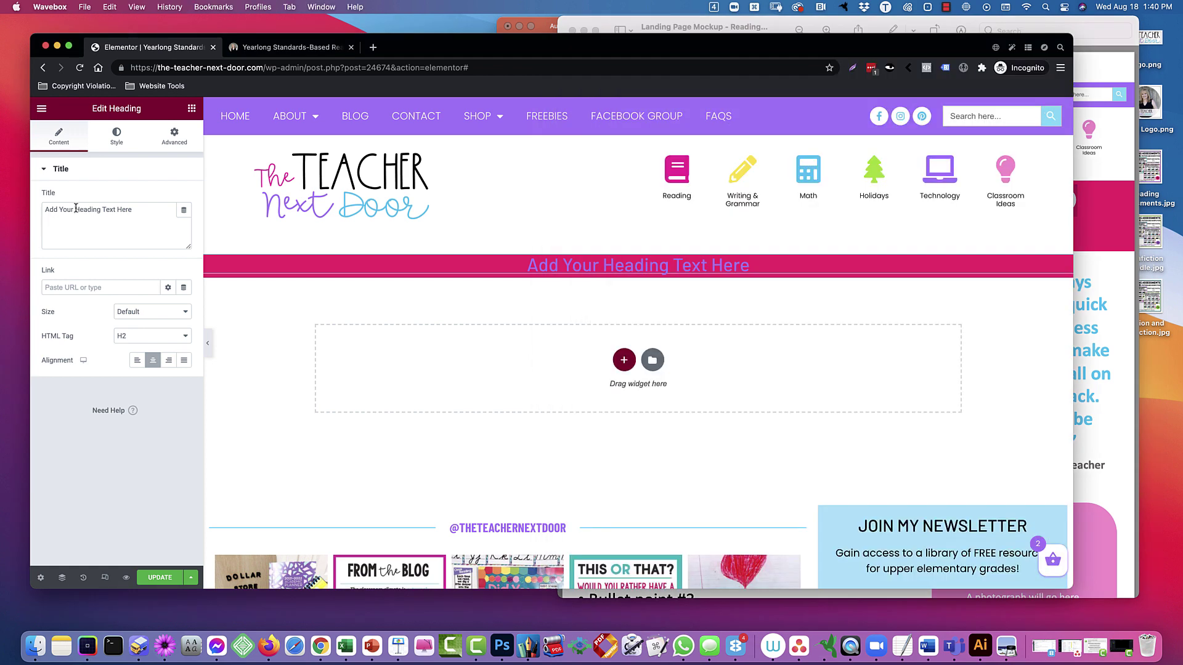
triple_click(76, 210)
type("Yearlong Standards-Based Reading Assessments")
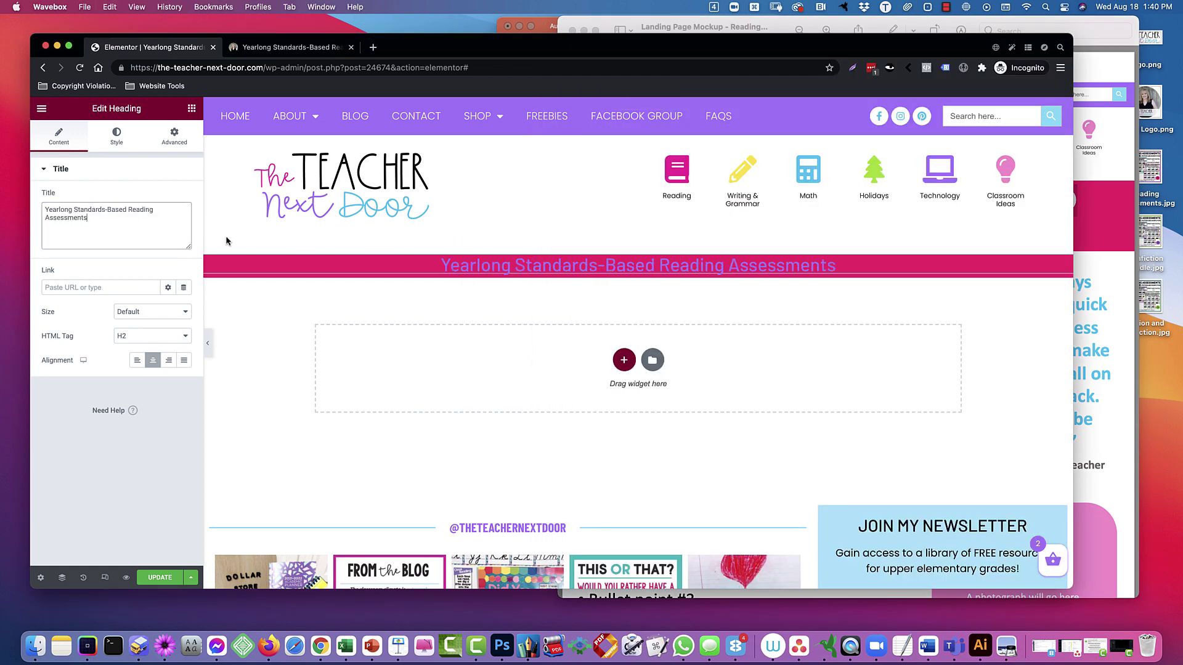
- Set the heading's text color to the global White color
left_click(120, 135)
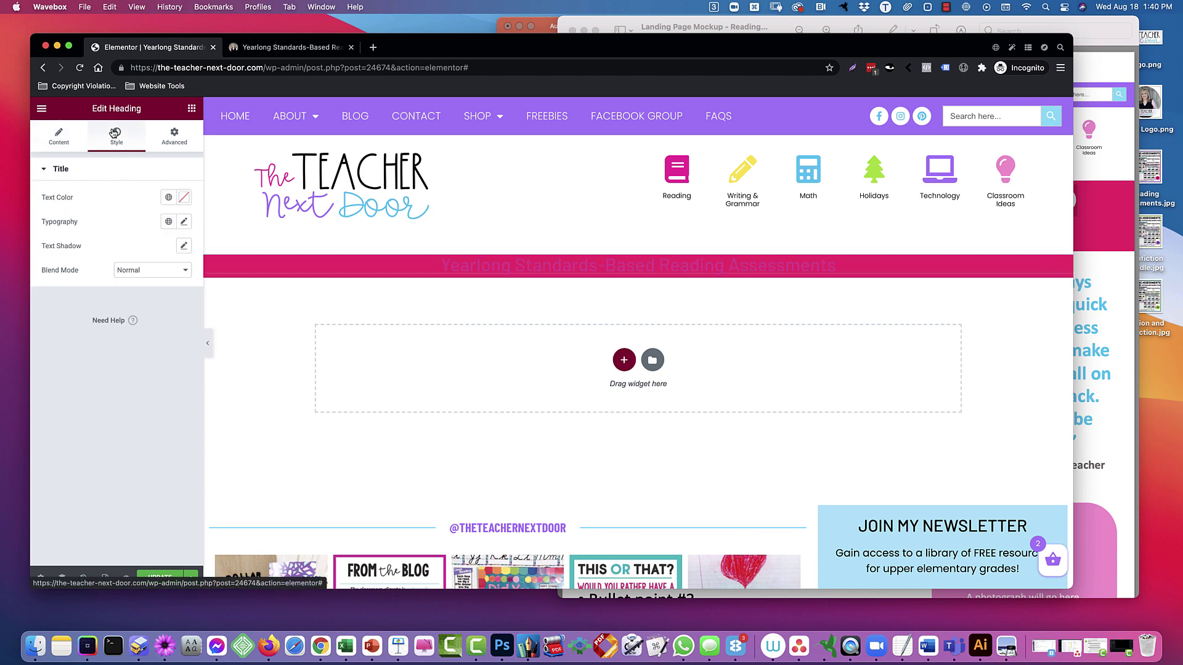
left_click(168, 197)
left_click(136, 351)
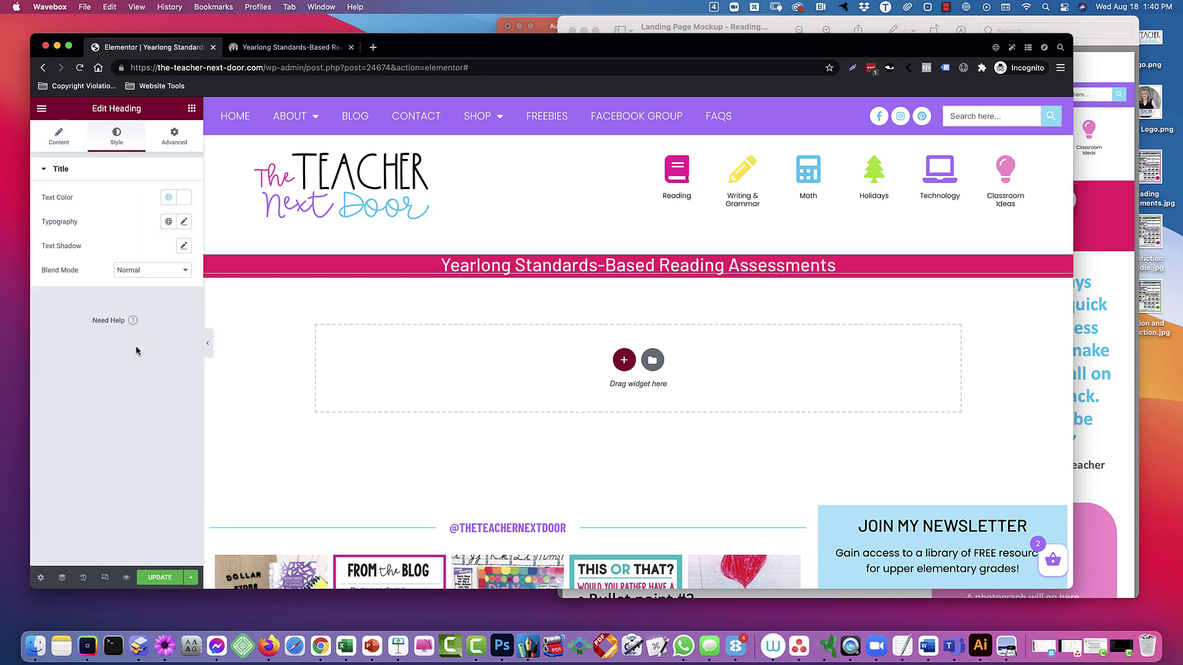
- Check the title's styling in the Preview mockup and set the heading's text transform to Uppercase
left_click(1112, 271)
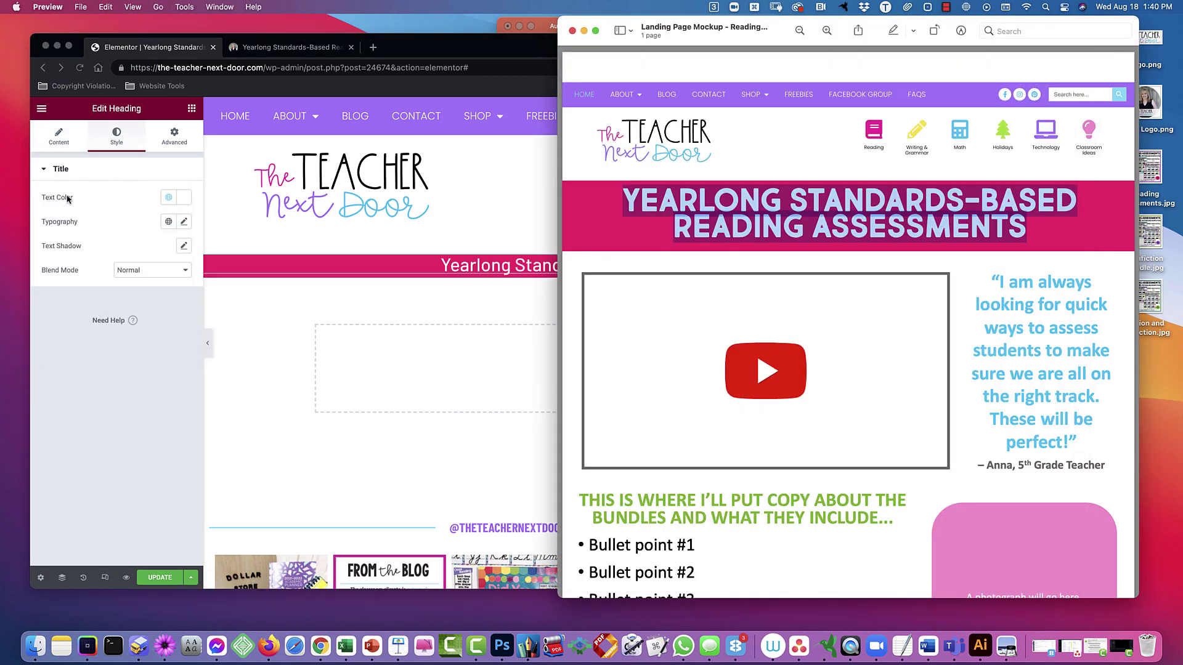
left_click(185, 224)
left_click(185, 224)
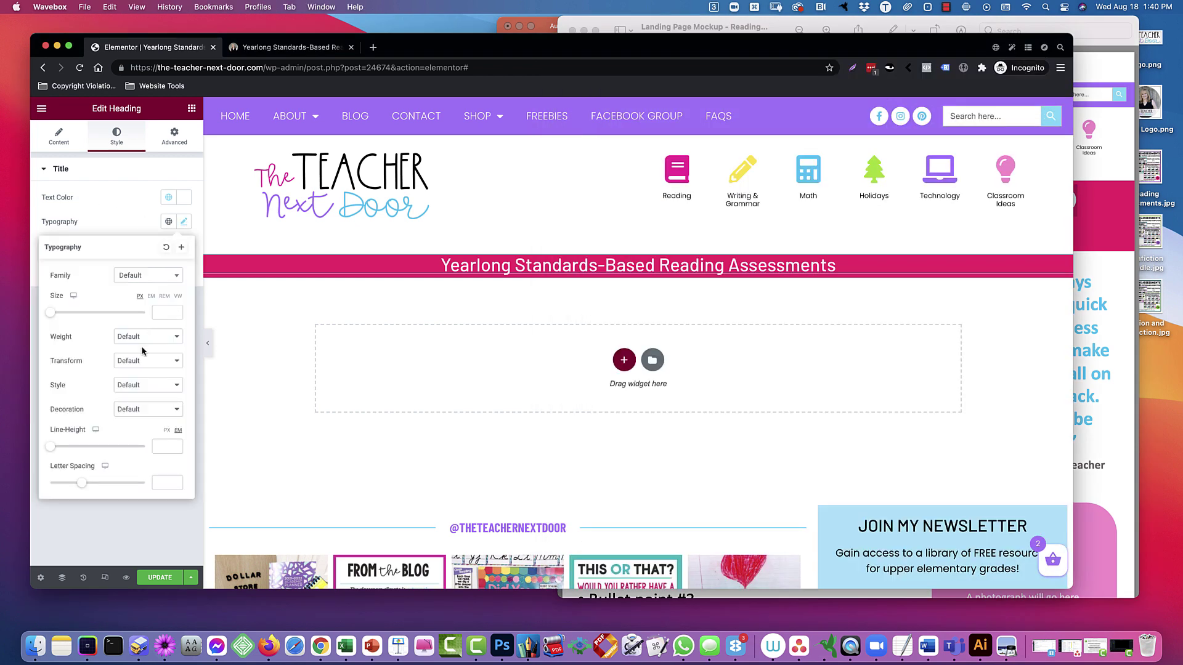
left_click(136, 385)
left_click(137, 385)
left_click(142, 361)
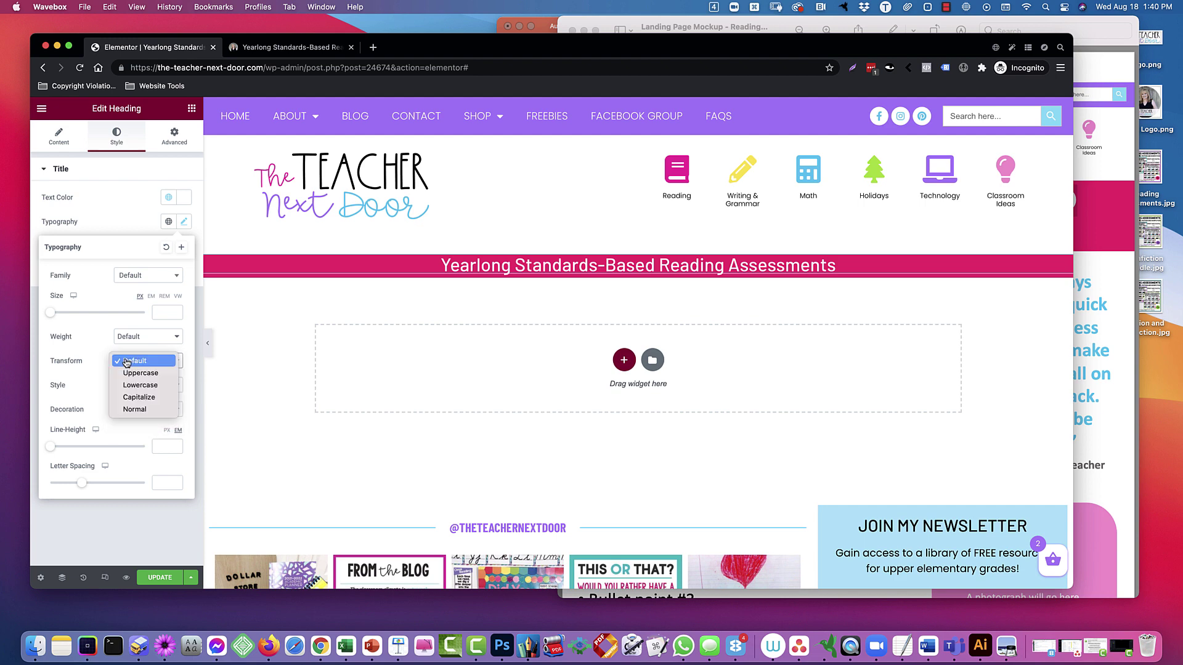
left_click(143, 374)
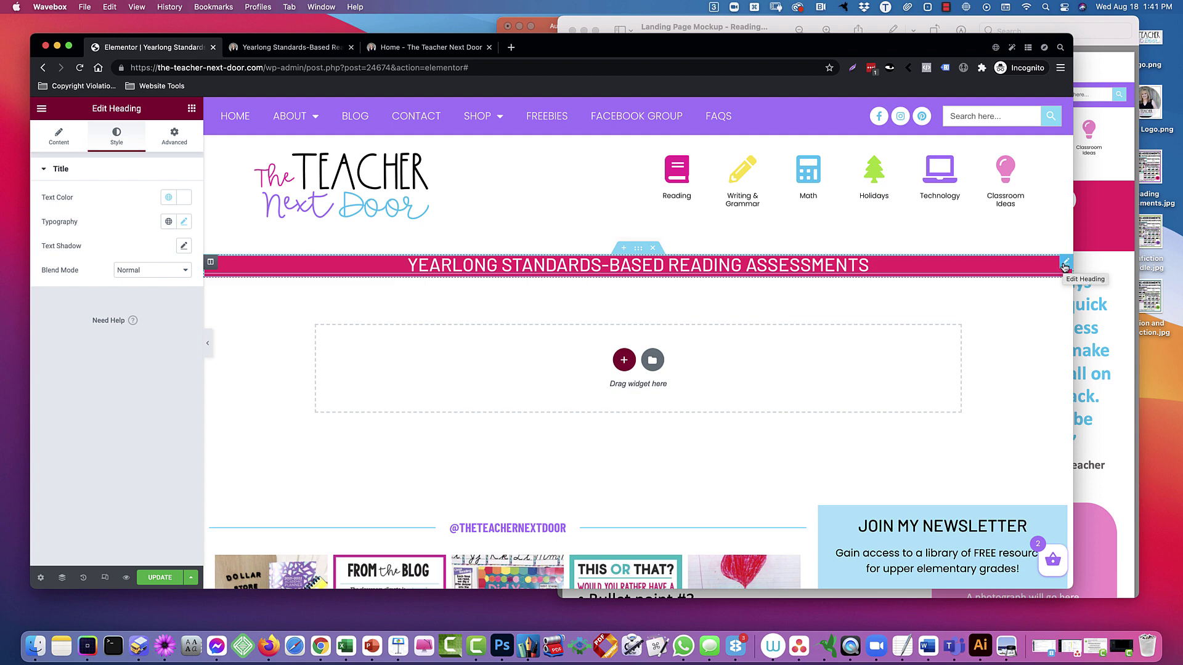
- Compare the heading with the title in the Preview mockup and set its font family to Barlow
left_click(1086, 234)
left_click_drag(746, 201, 922, 225)
left_click(967, 219)
left_click(493, 249)
left_click(184, 221)
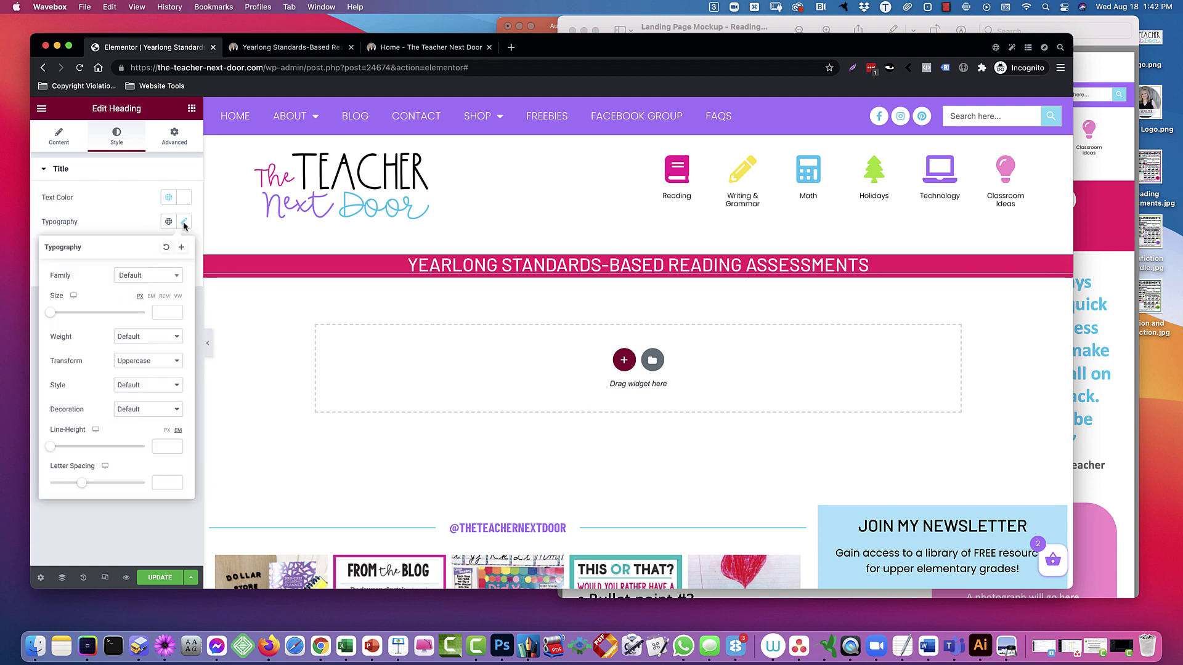
left_click(156, 273)
type("bar")
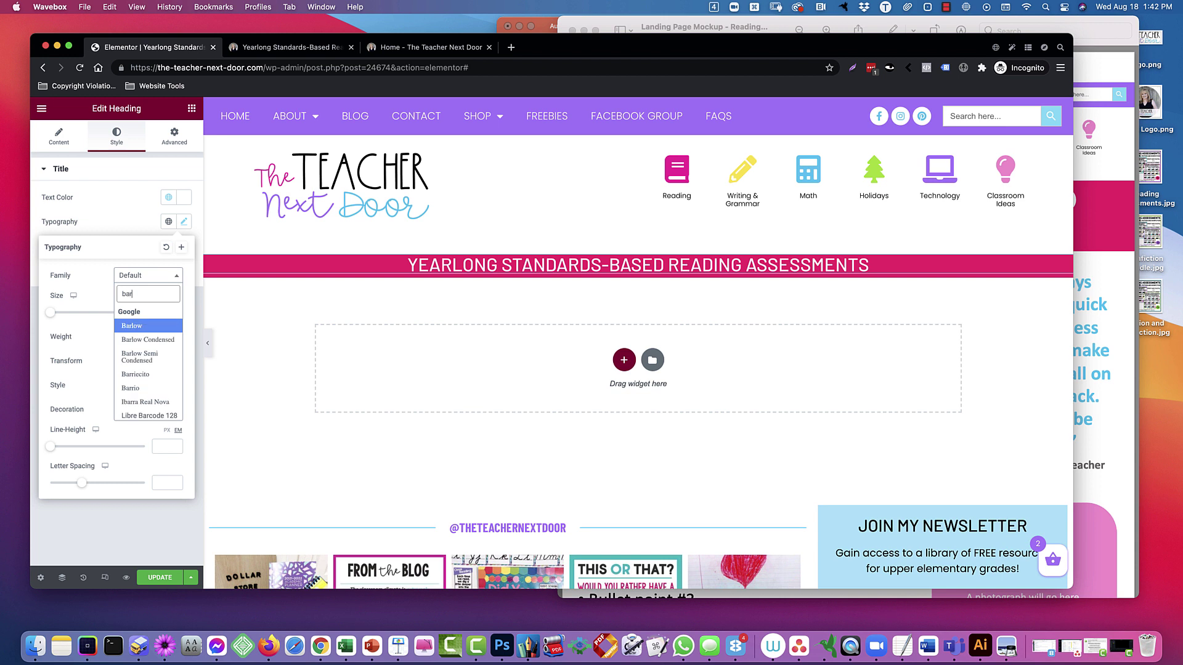
left_click(148, 323)
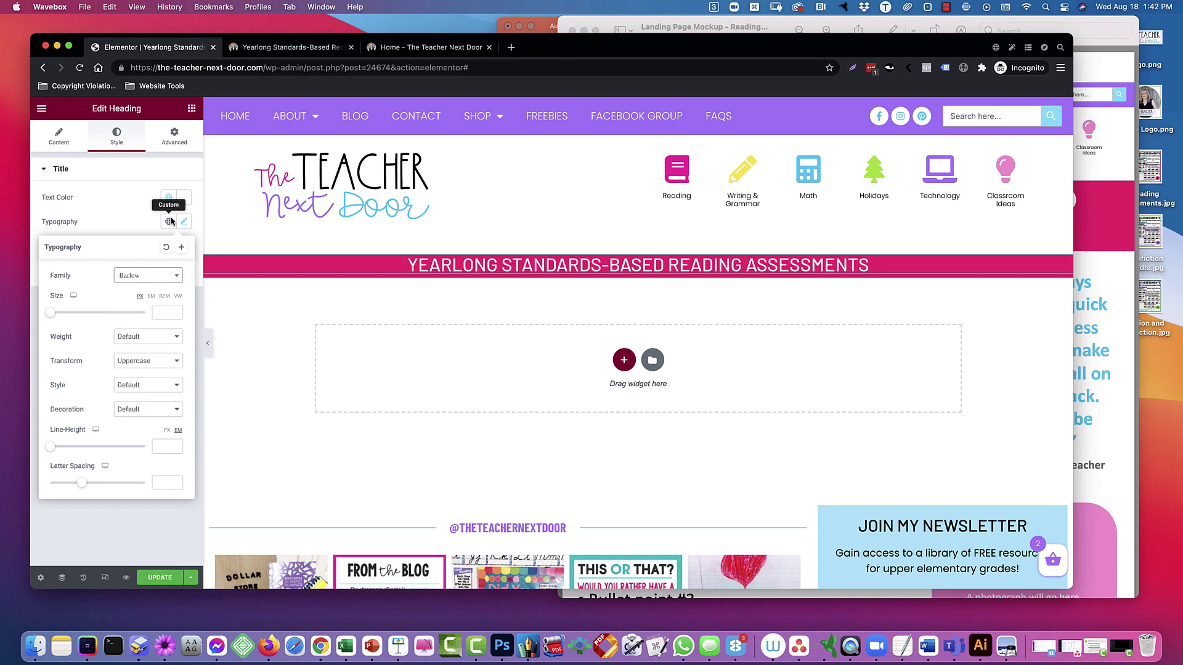
- Try a font size of 3 em on the heading
left_click(151, 297)
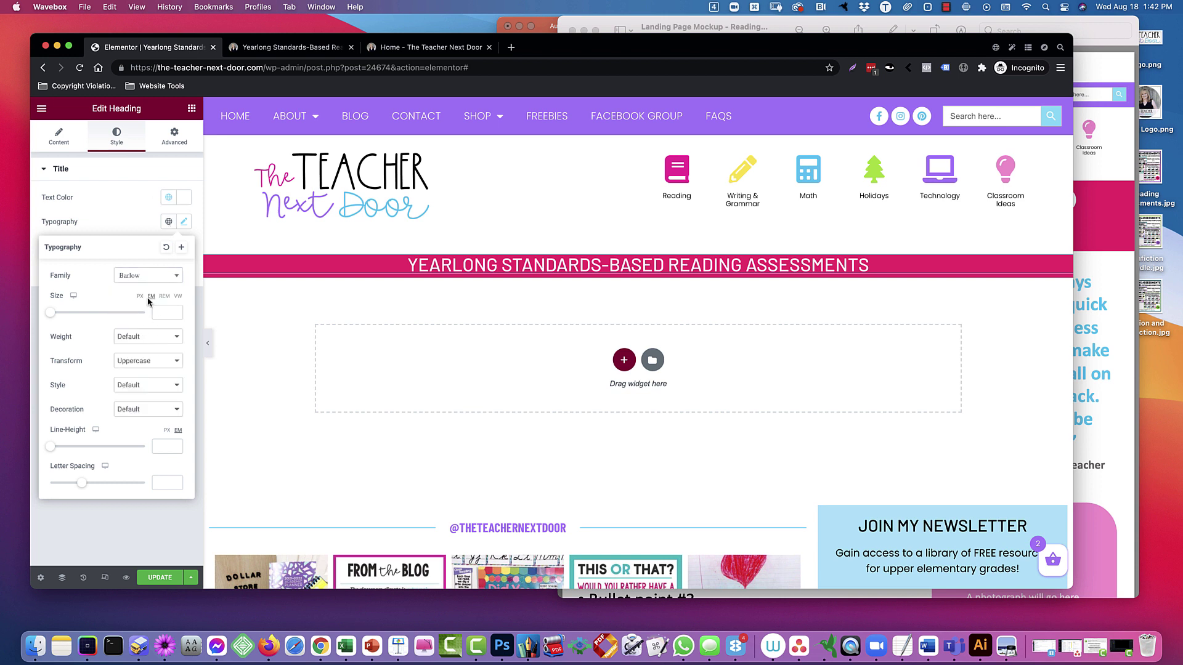
left_click(161, 313)
type("3")
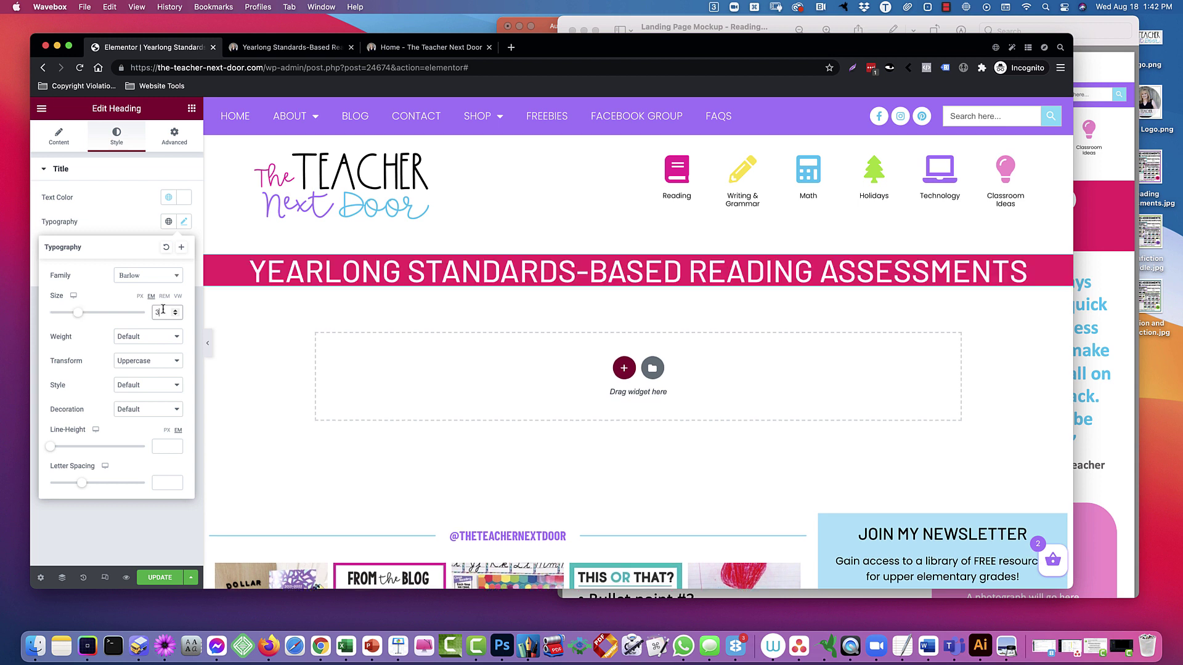
- Set the heading's font size to 45 px and widen the Preview mockup window to compare its title
left_click(140, 297)
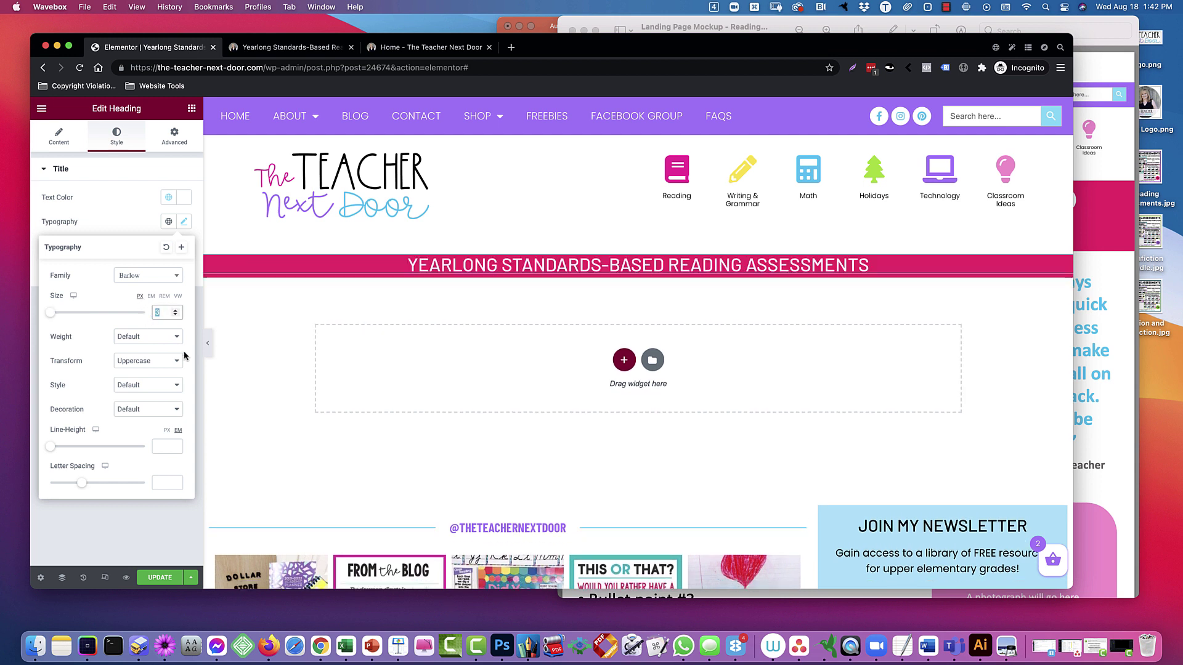
type("45")
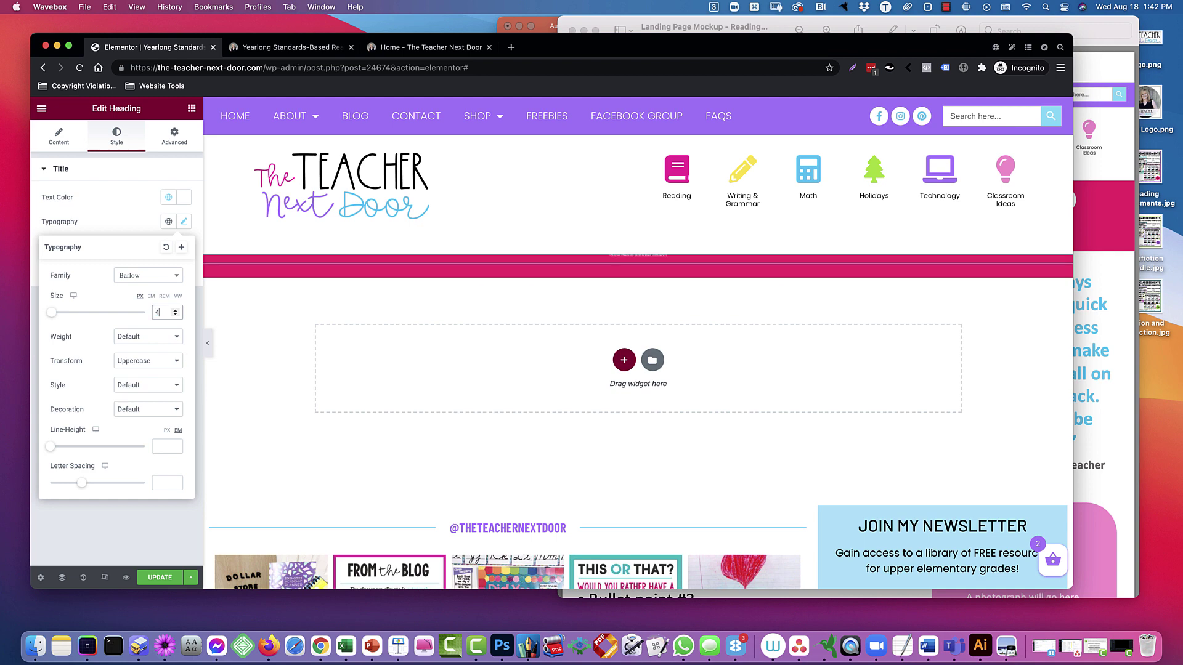
left_click(1109, 288)
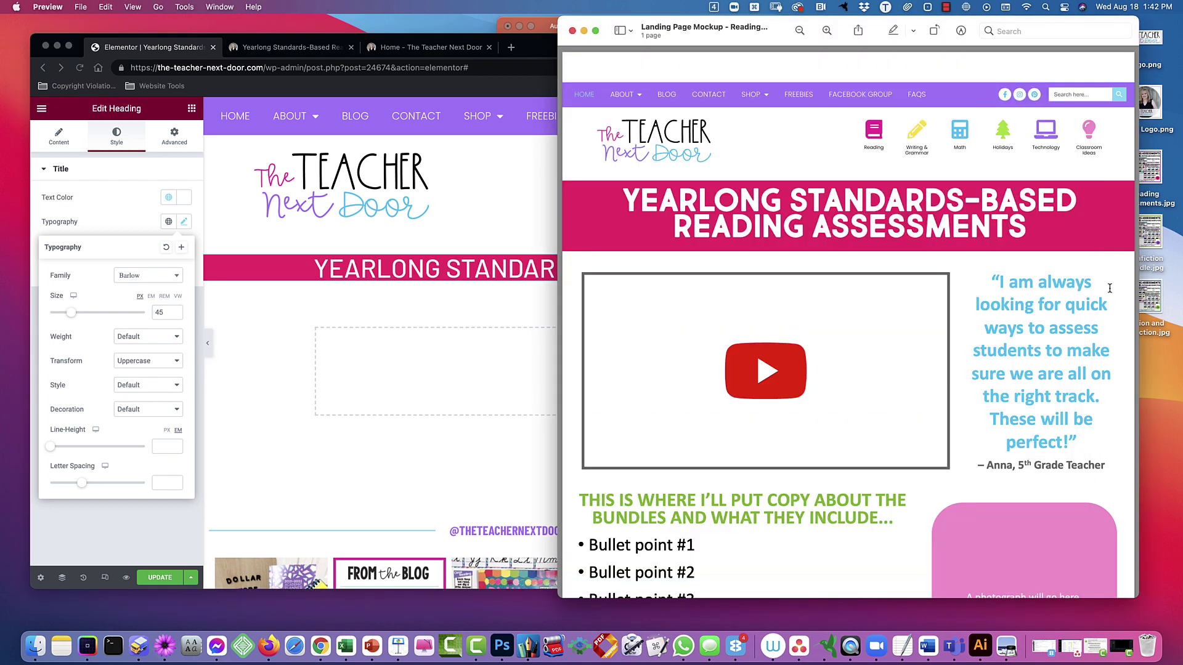
left_click(492, 259)
left_click(1093, 261)
left_click_drag(1137, 261, 1180, 261)
left_click(554, 239)
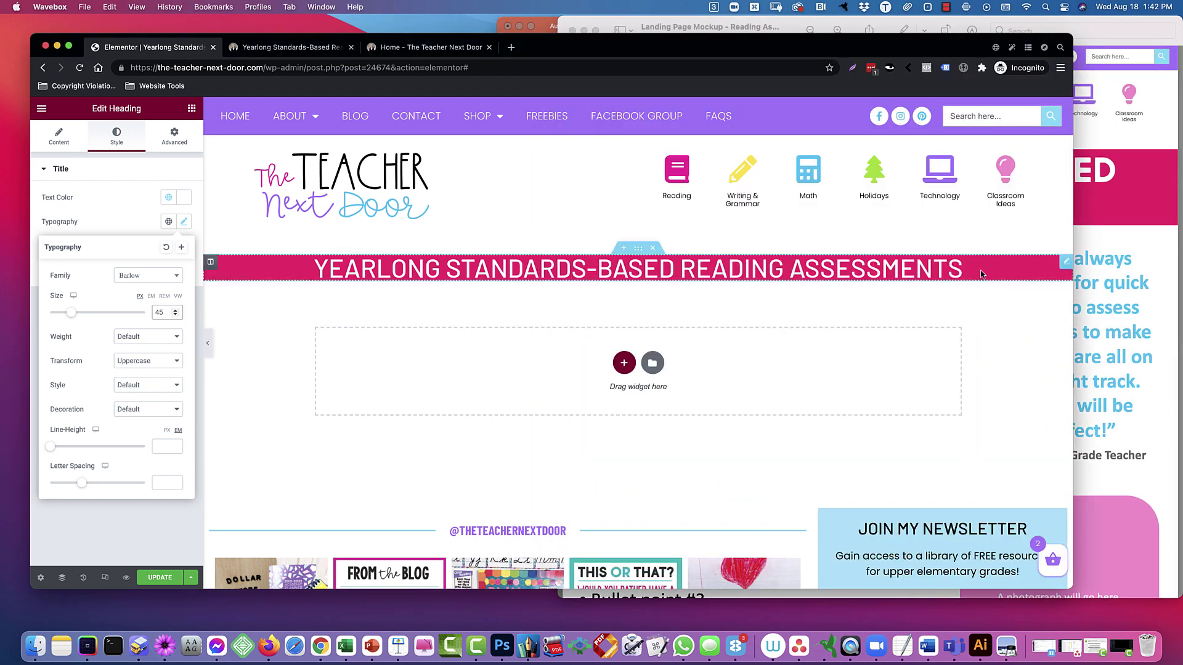
- Set the heading's padding to 40 px on all four sides
left_click(1066, 266)
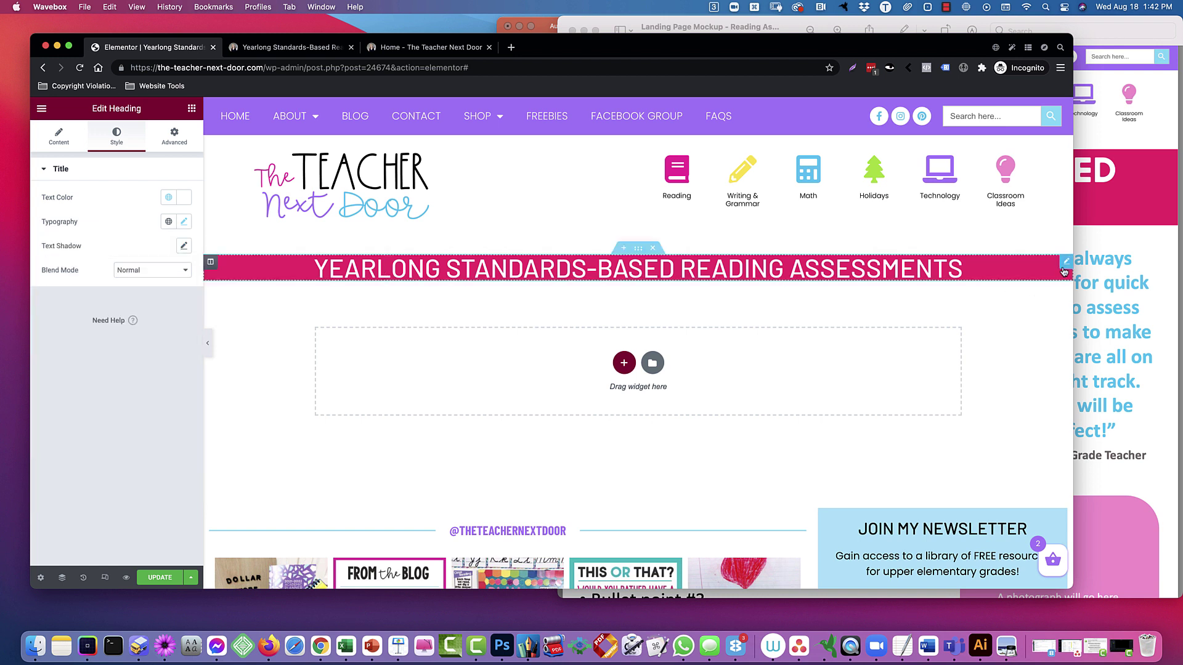
left_click(174, 136)
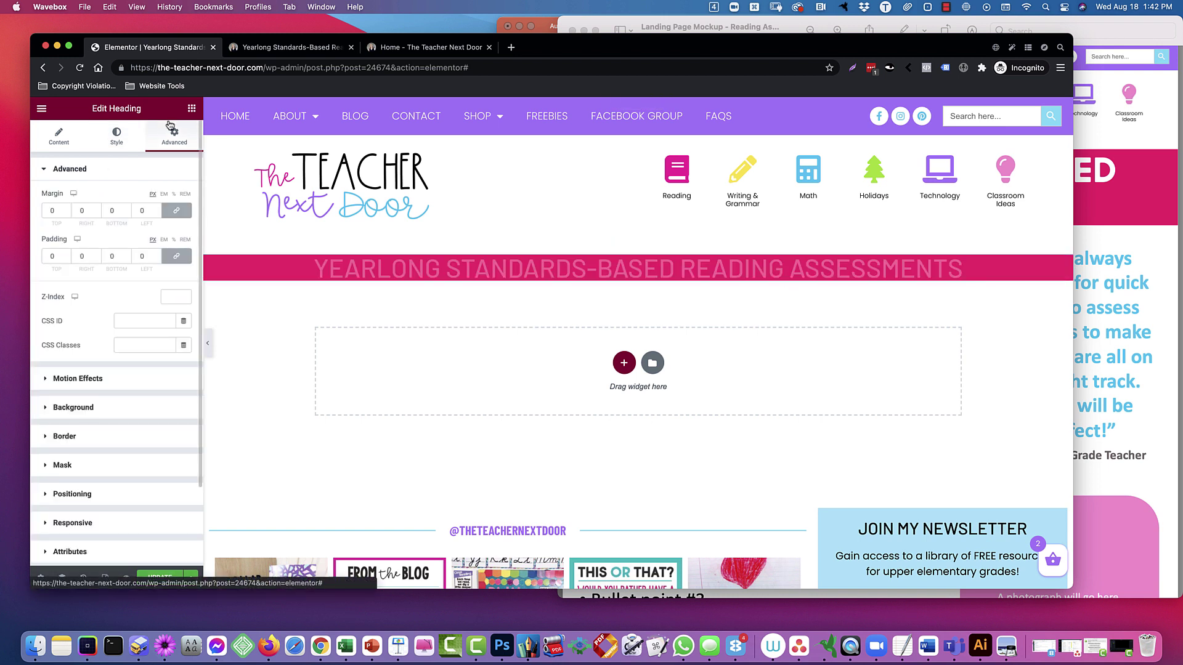
double_click(45, 258)
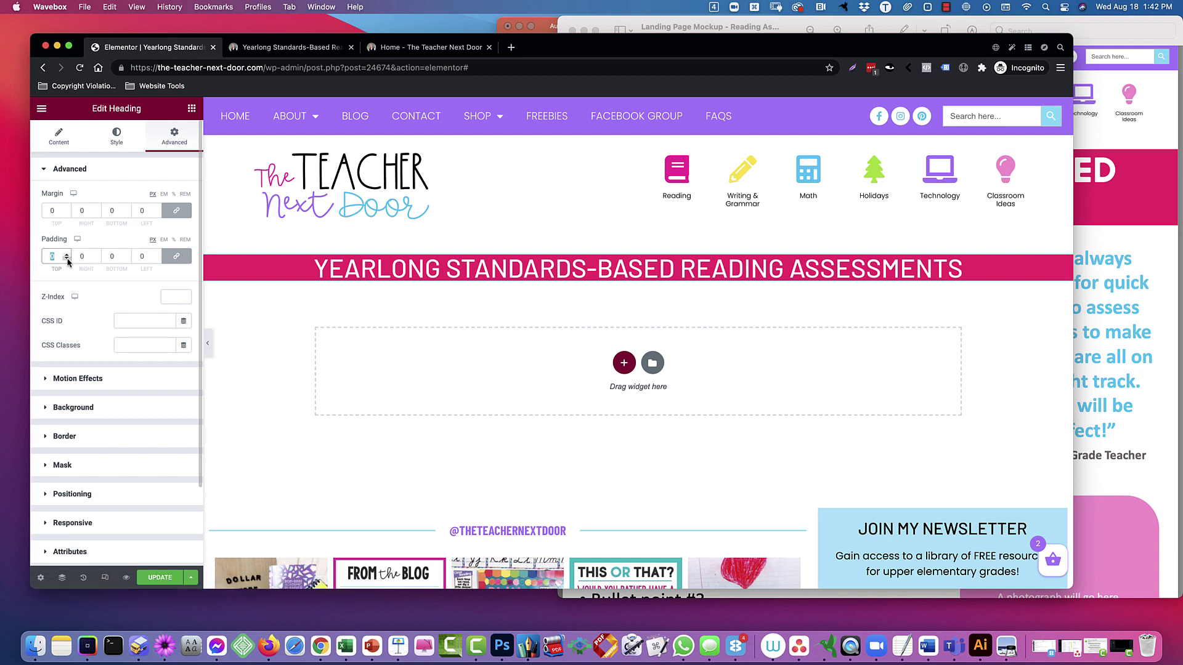
type("40")
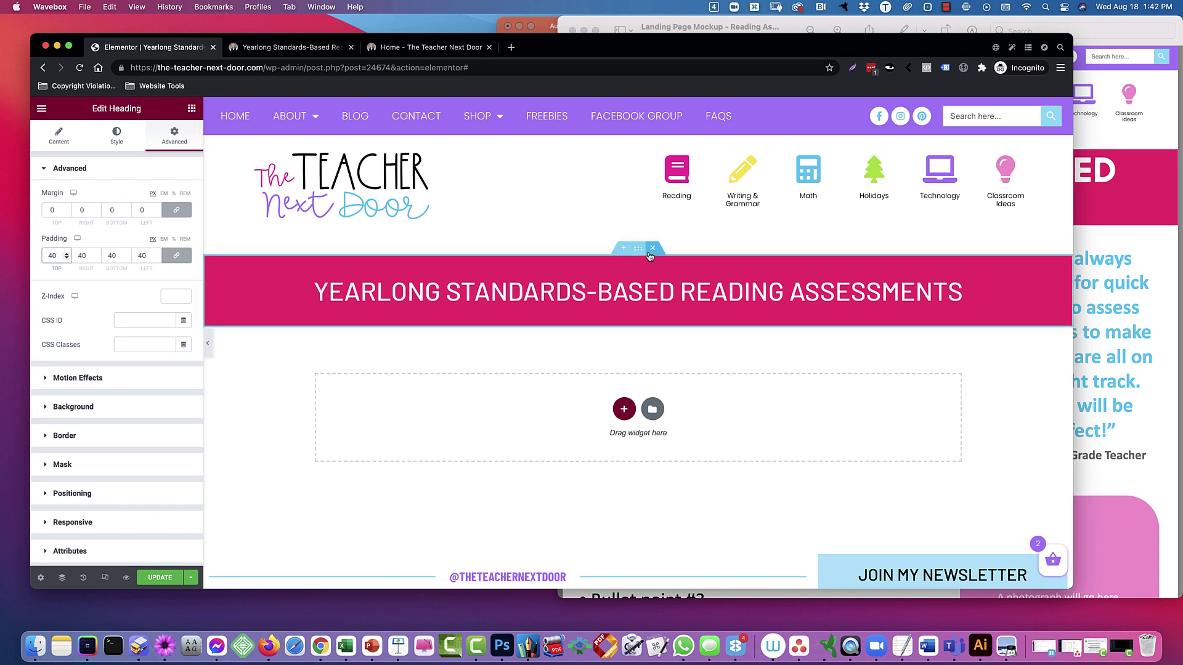
- Set the heading's font weight to 700 in its typography settings
left_click(725, 297)
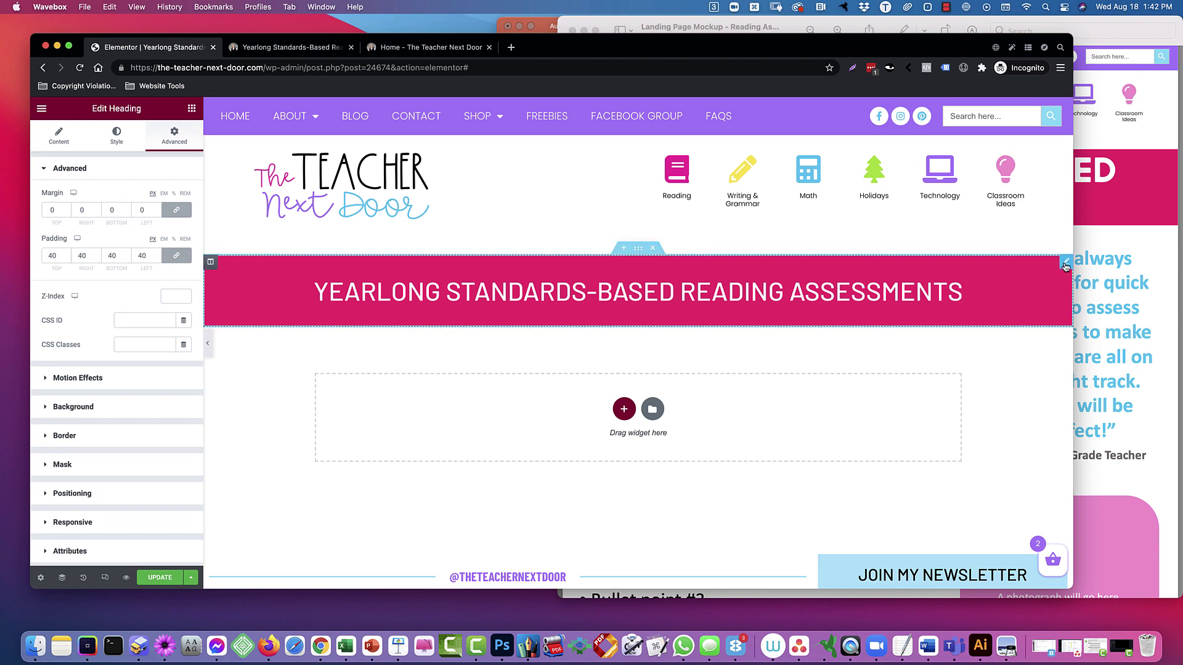
left_click(115, 136)
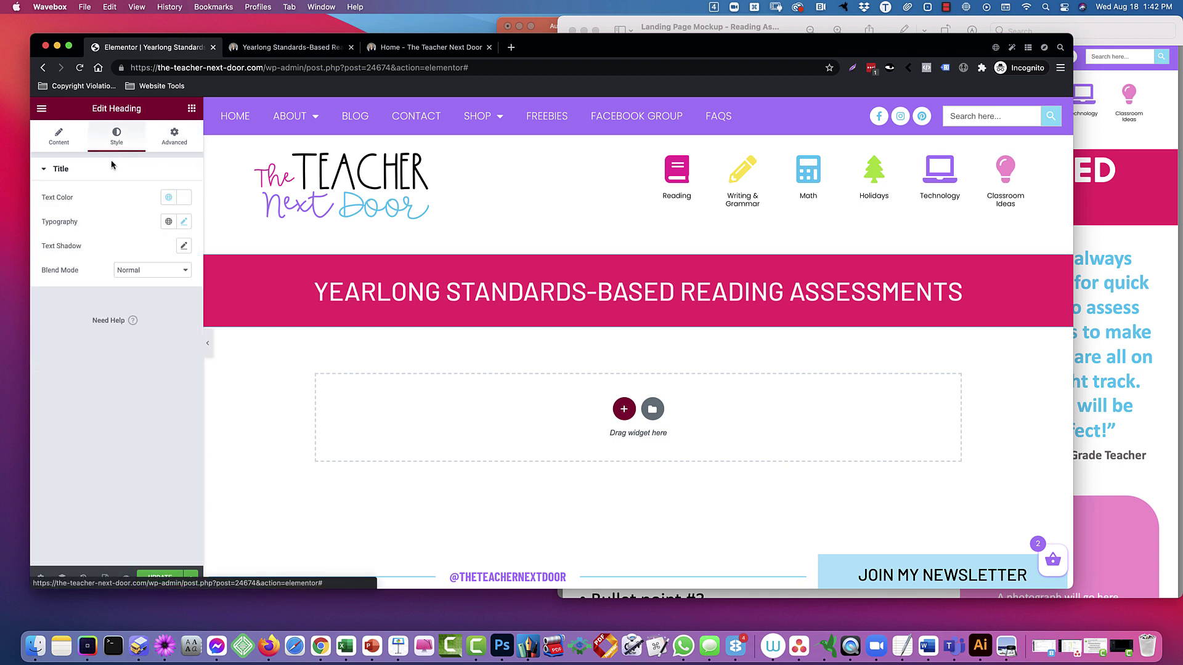
left_click(184, 222)
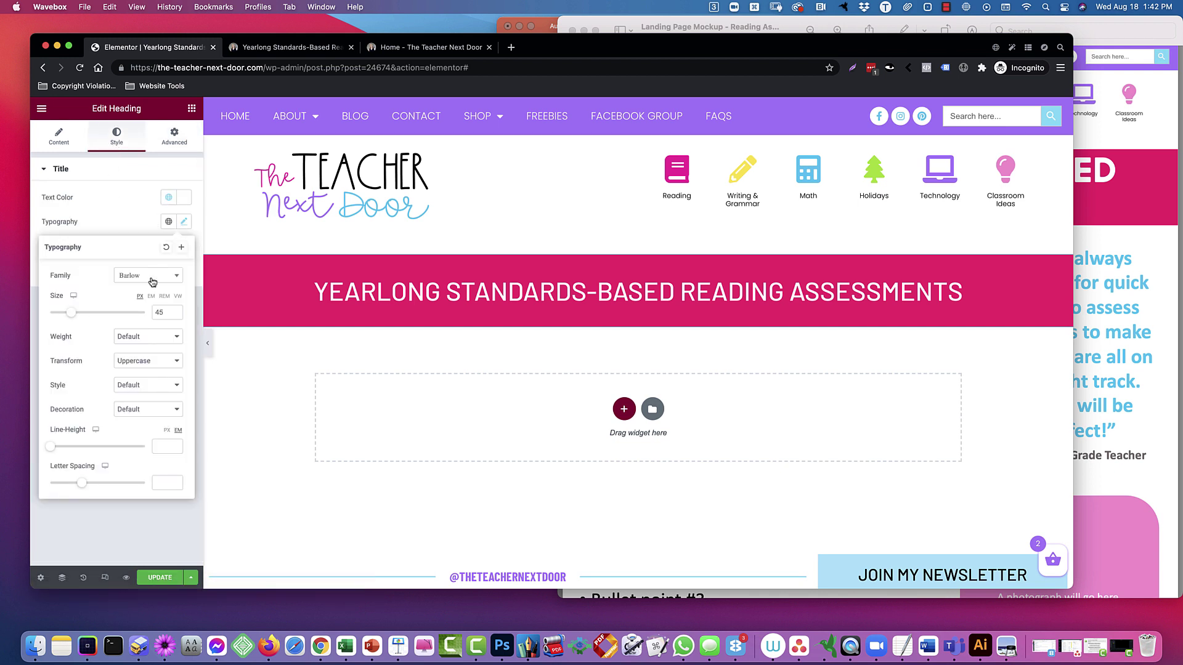
left_click(136, 336)
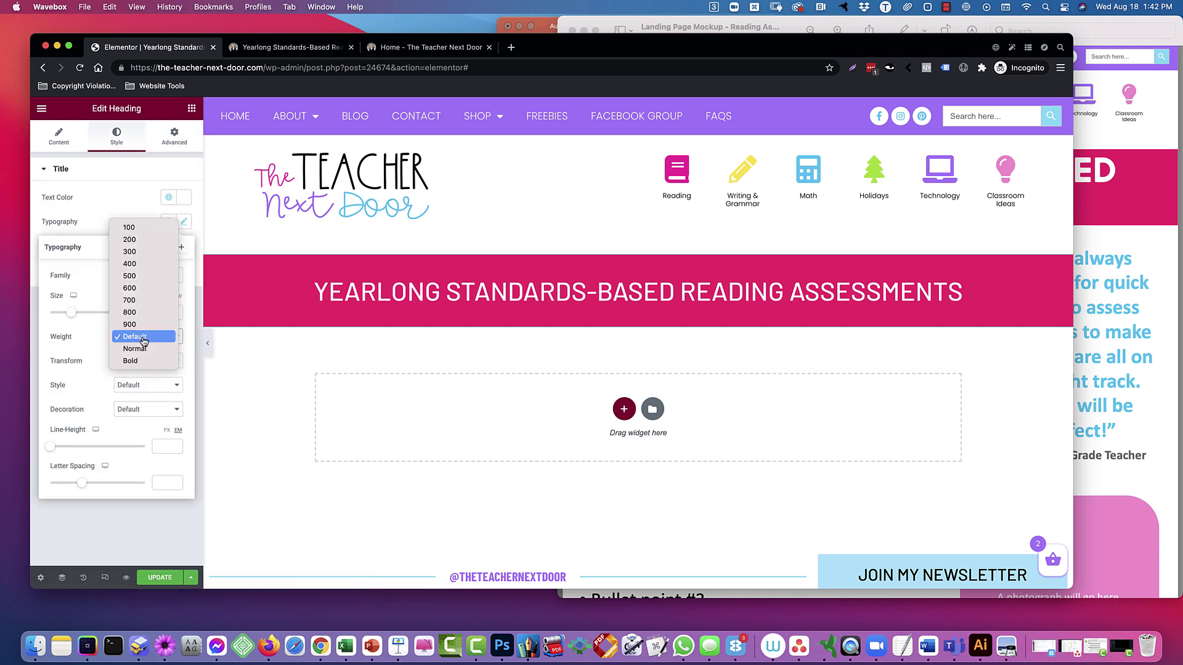
left_click(140, 300)
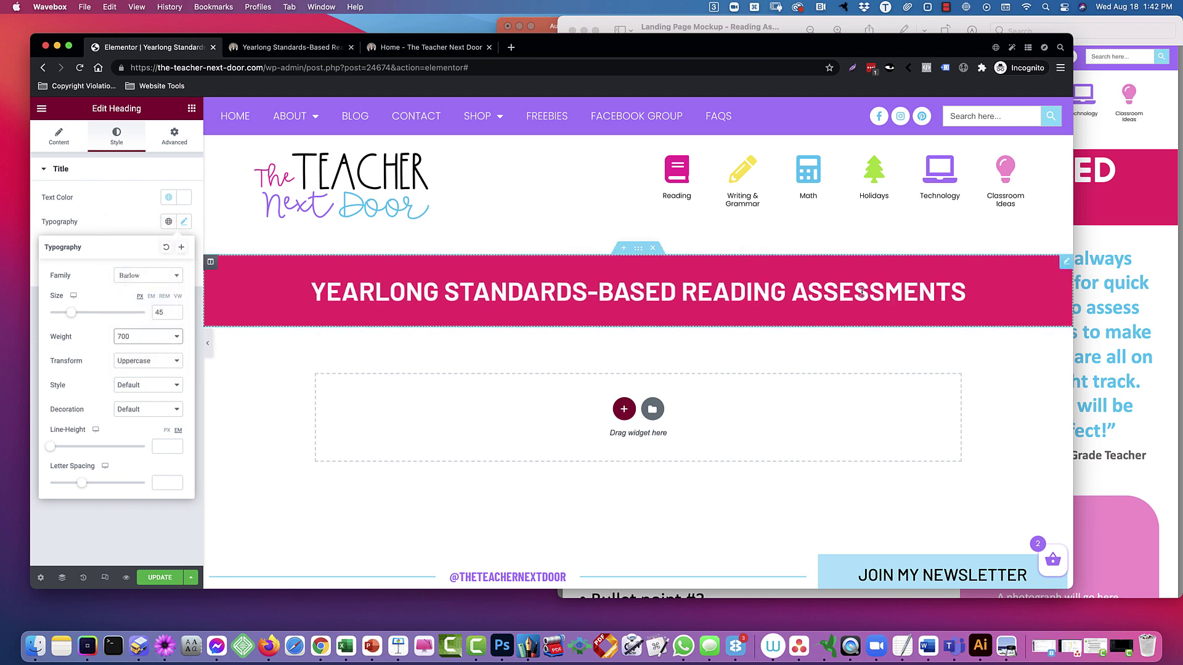
left_click(1063, 277)
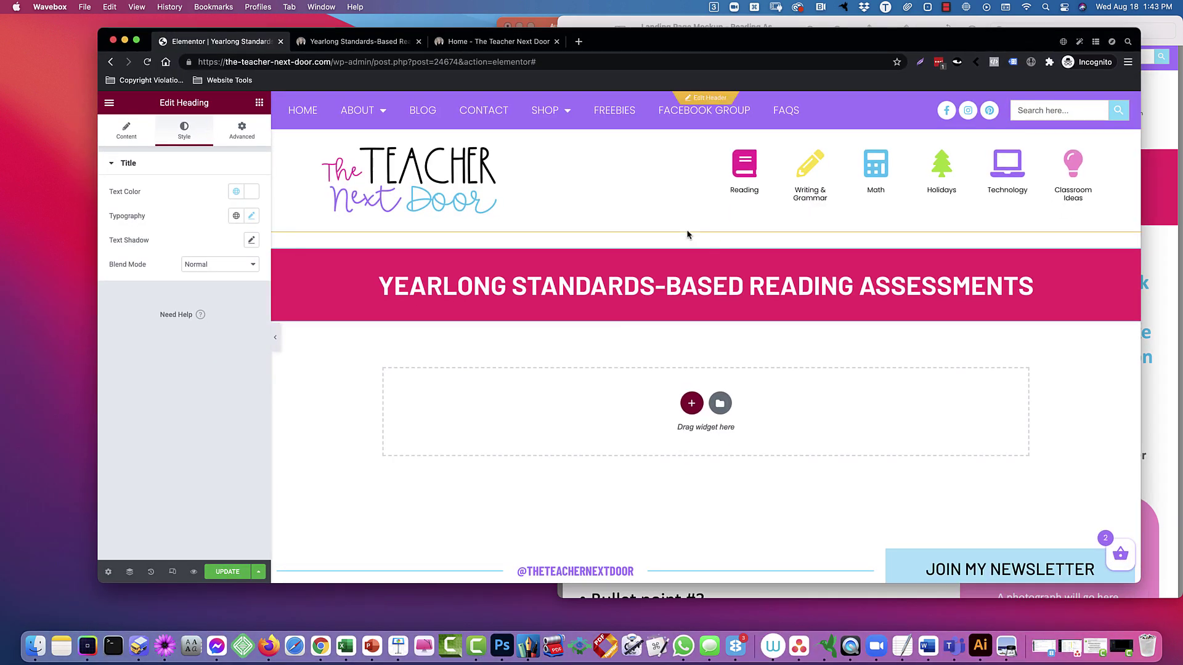
- Put "Reading Assessments" on its own line in the heading's title text
left_click(744, 291)
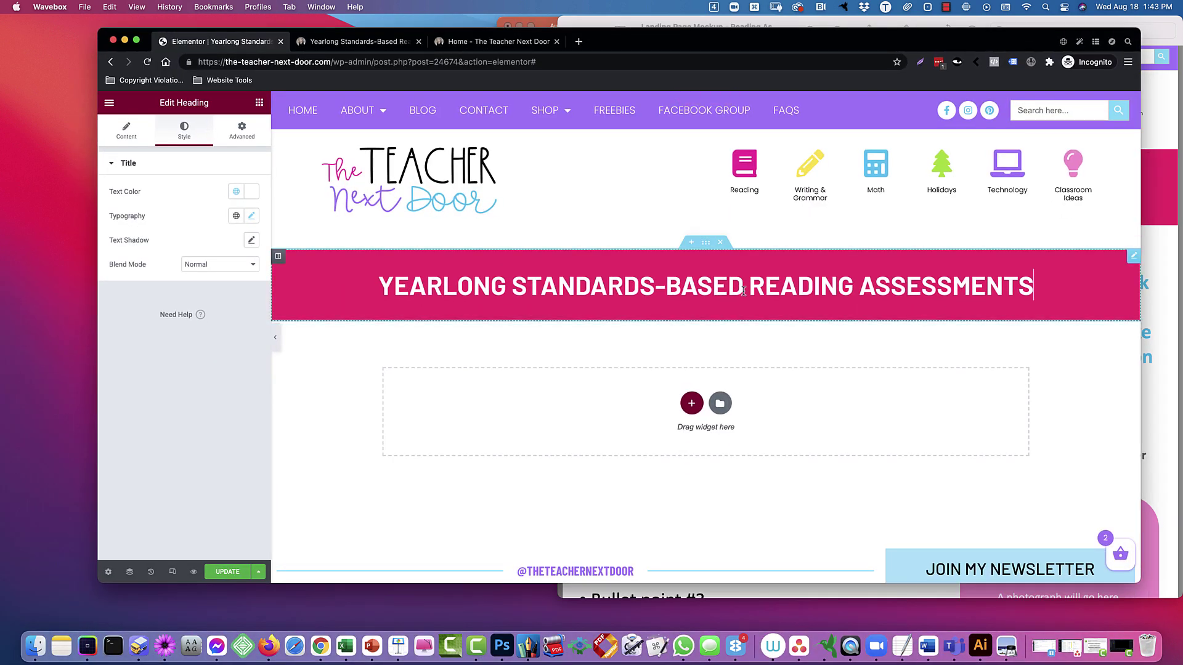
left_click(127, 131)
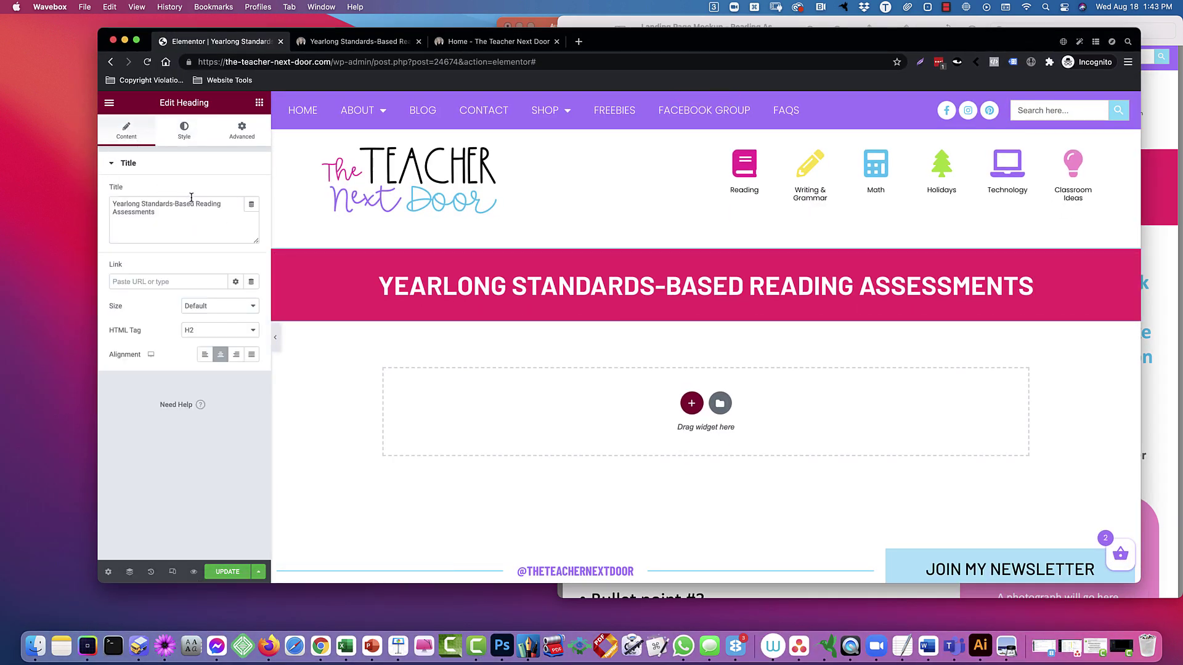
key("Return")
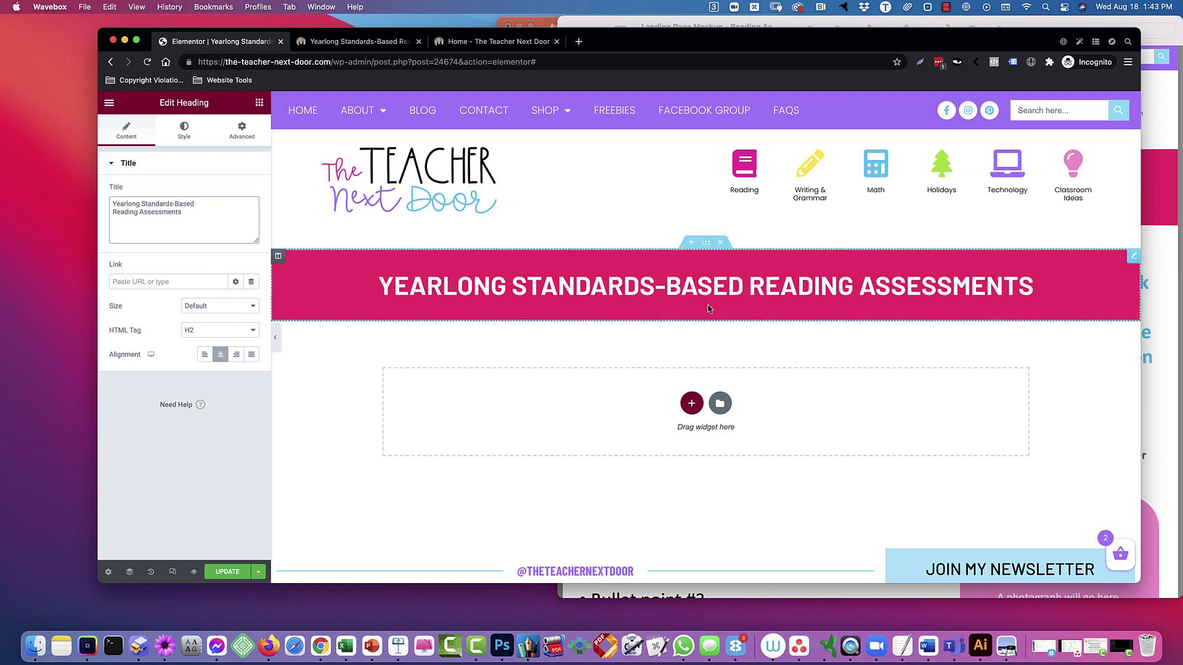
left_click(721, 291)
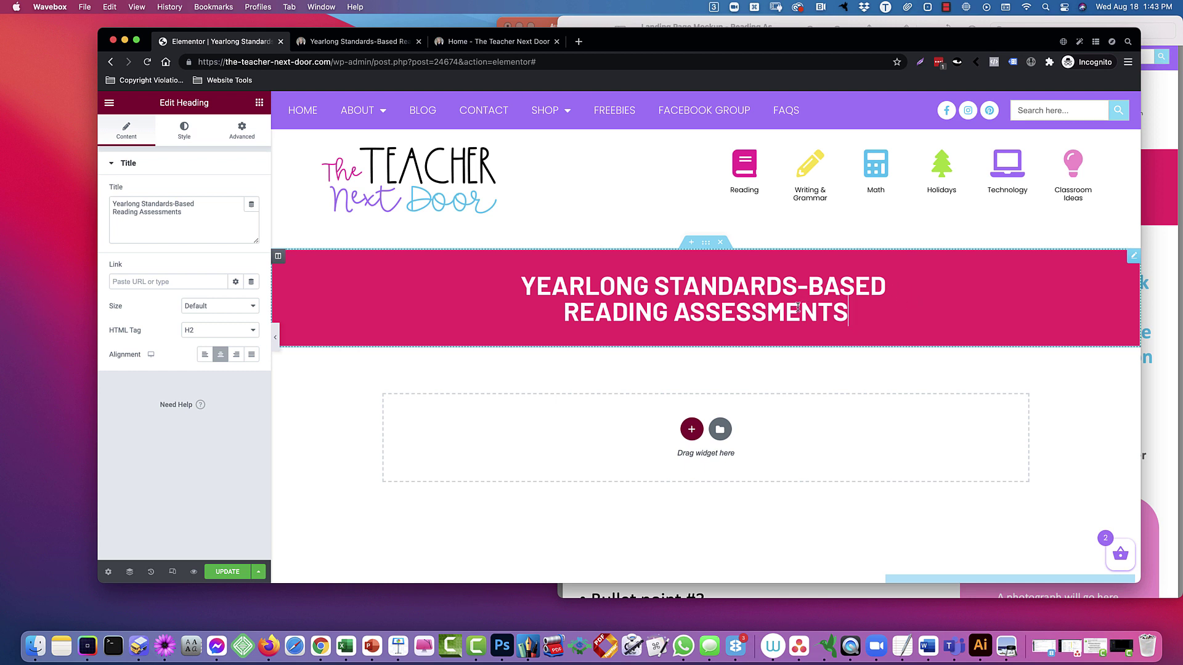
- Try a smaller line height on the heading and clear the value again
left_click(184, 131)
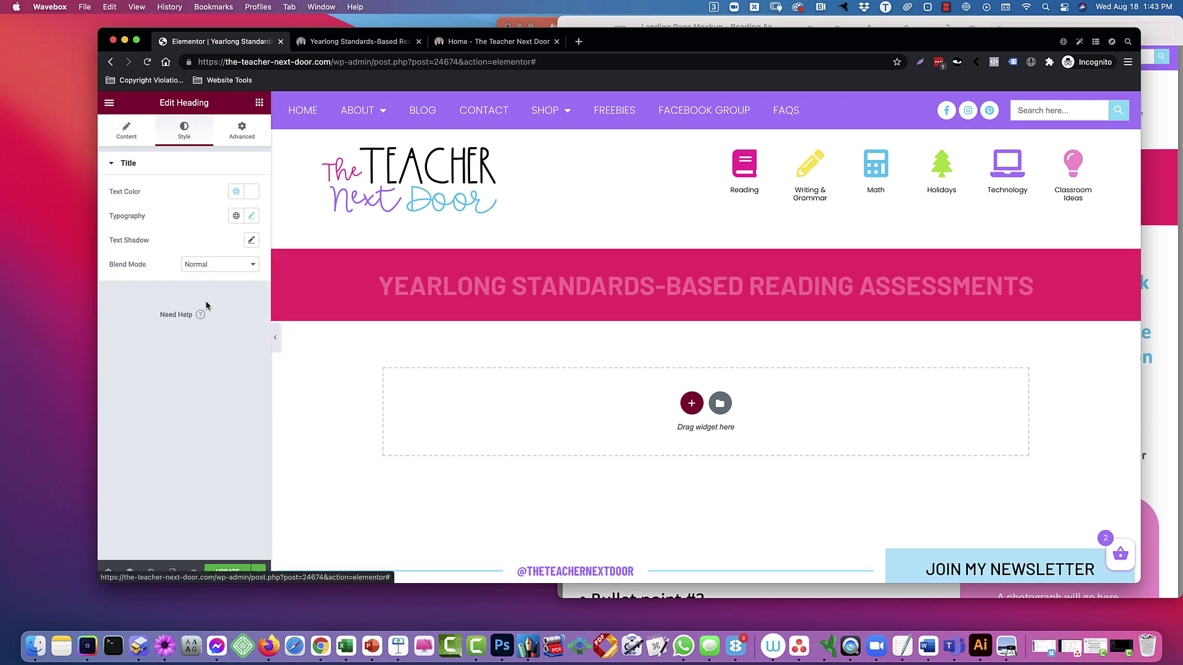
left_click(246, 218)
left_click(653, 298)
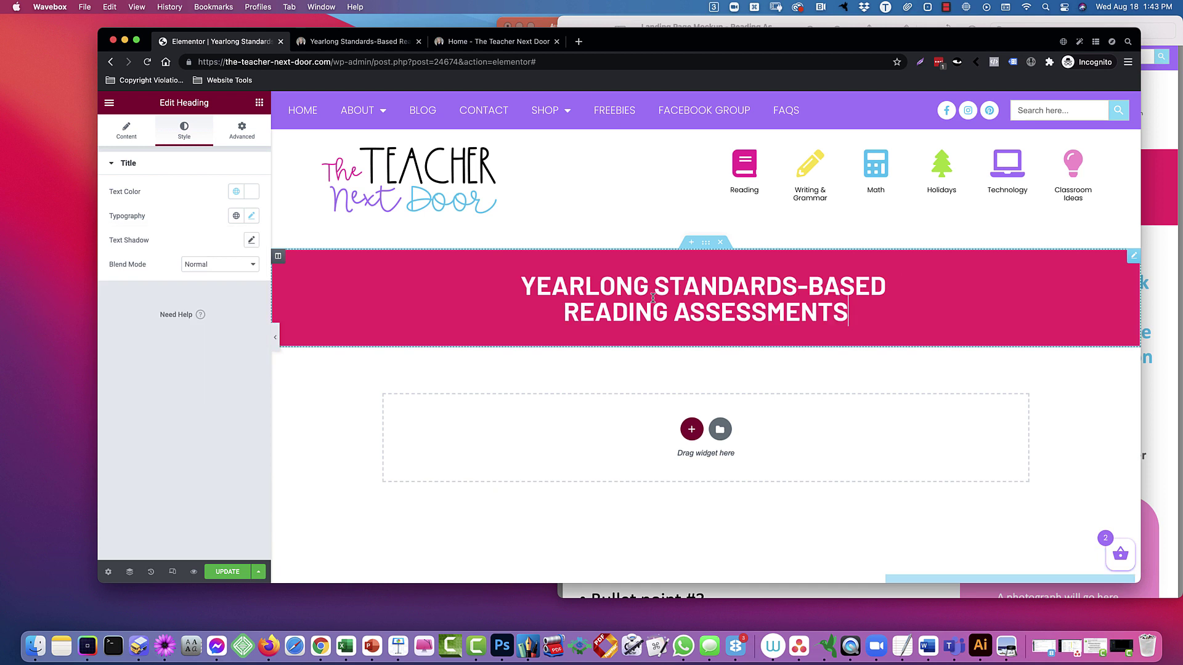
left_click(251, 217)
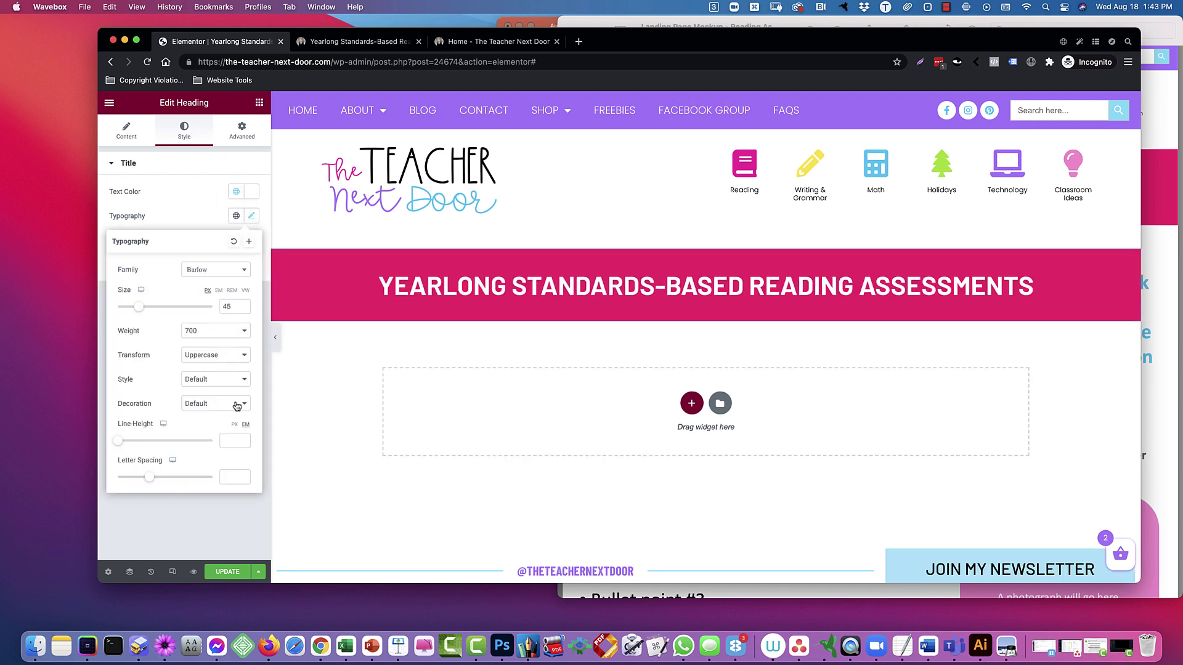
left_click_drag(119, 445, 113, 446)
left_click(229, 440)
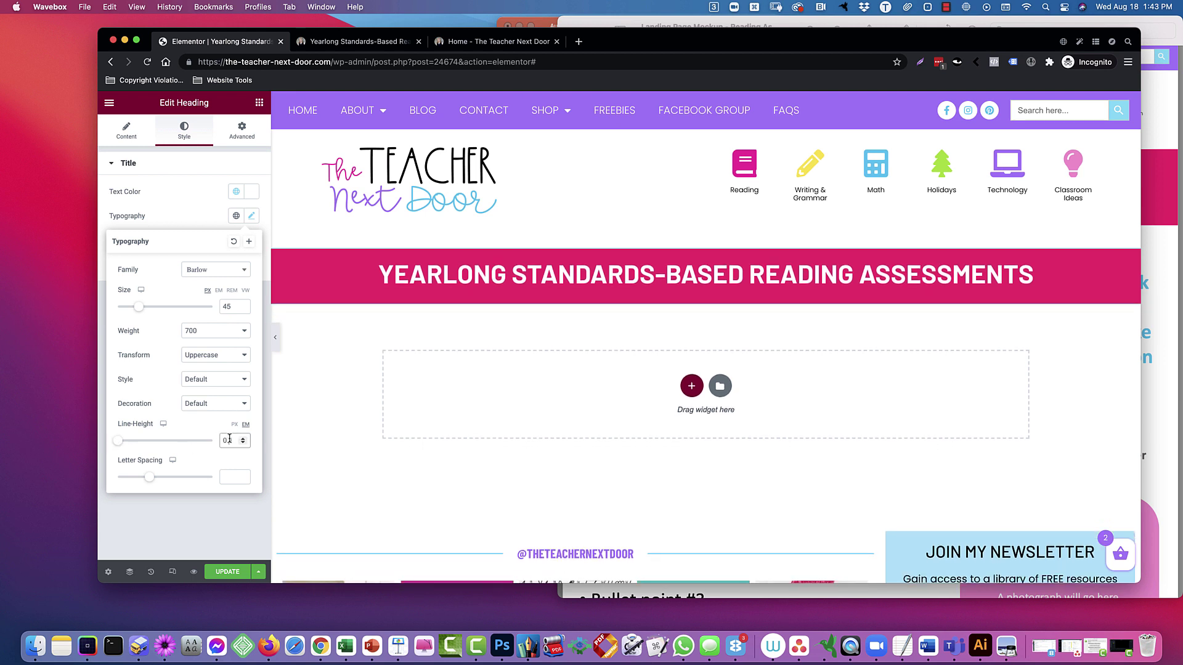
key("BackSpace")
type("8")
key("BackSpace")
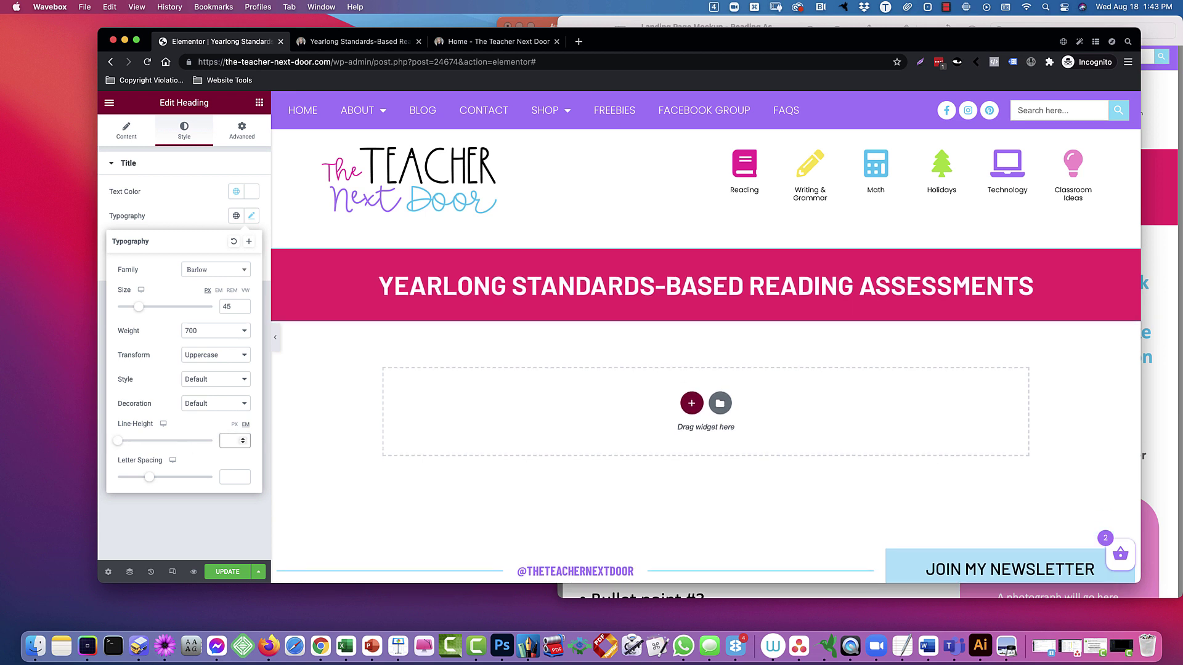
- Insert the line break tag "</br>" after "Standards-Based" in the heading's title text
left_click(128, 132)
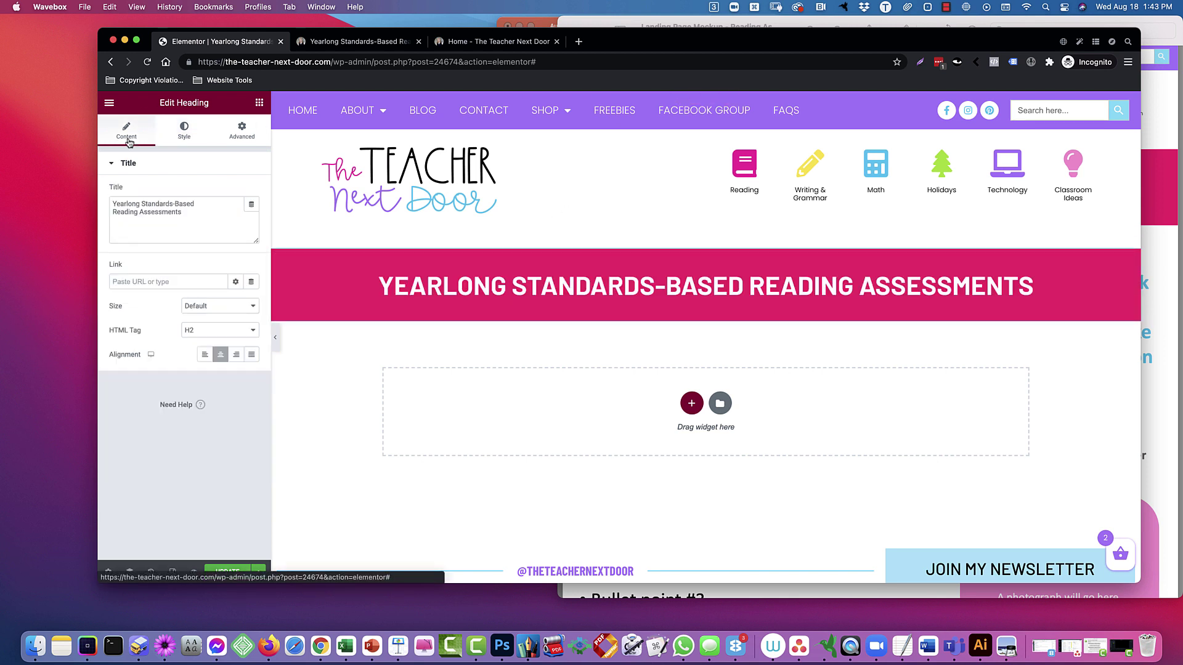
left_click(212, 214)
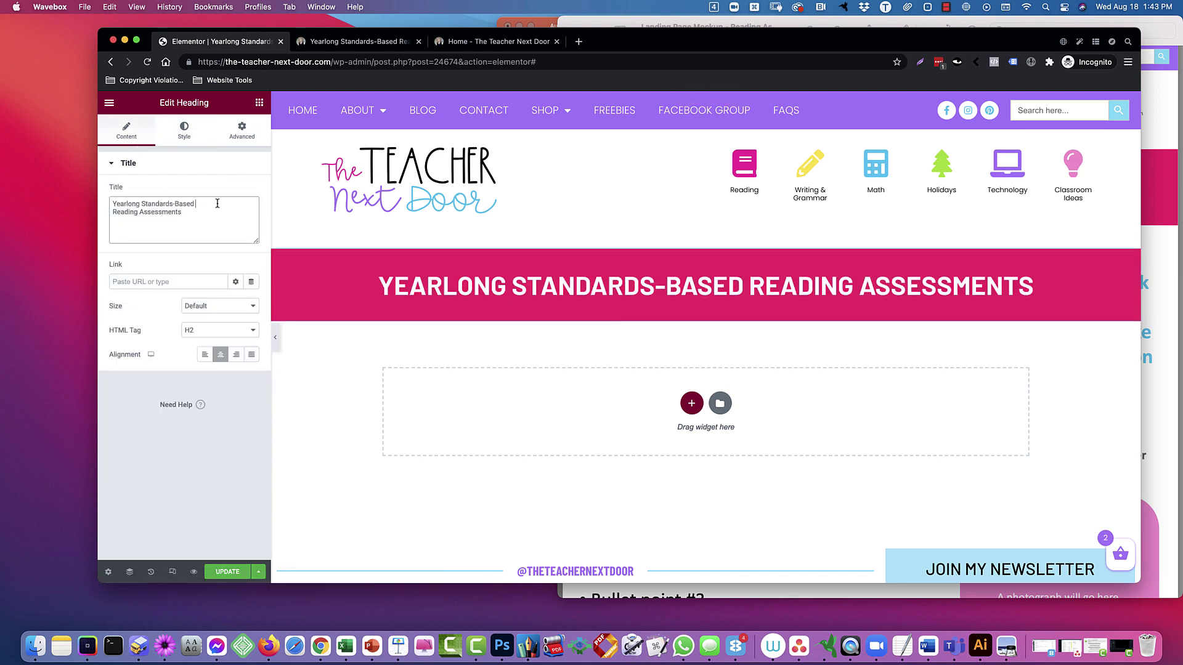
left_click(217, 203)
type("</br>")
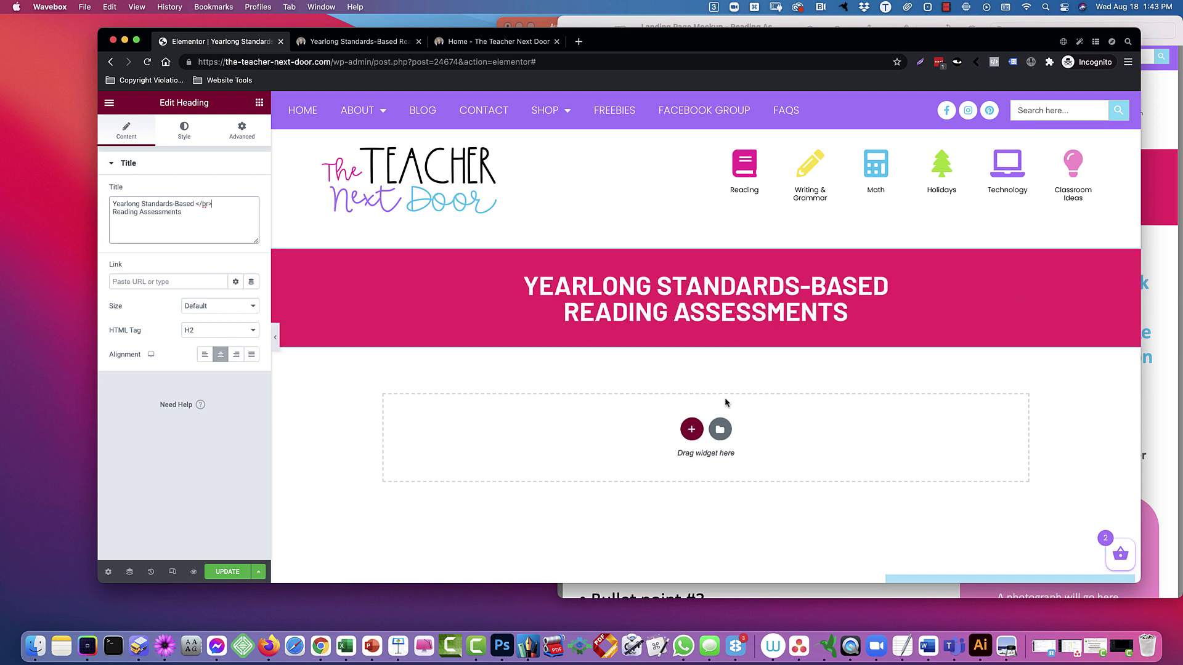
- Check the video and quote area in the Preview mockup and add an Inner Section below the title banner in Elementor
scroll(807, 288, "down", 1)
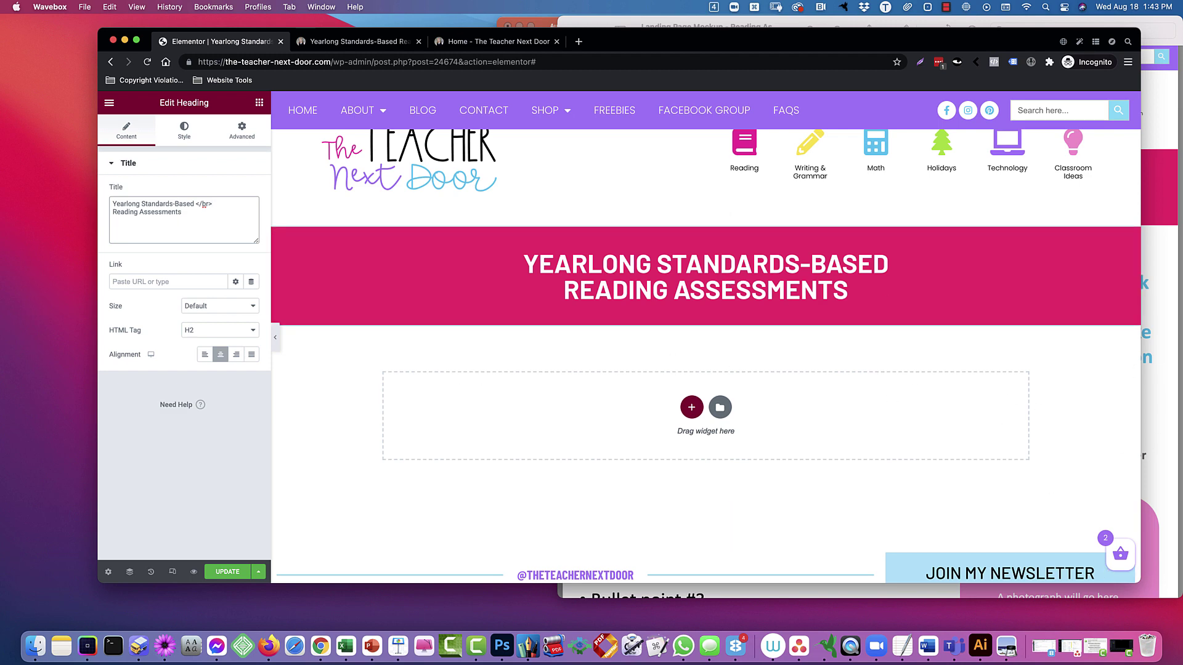
left_click(1161, 394)
scroll(824, 320, "down", 3)
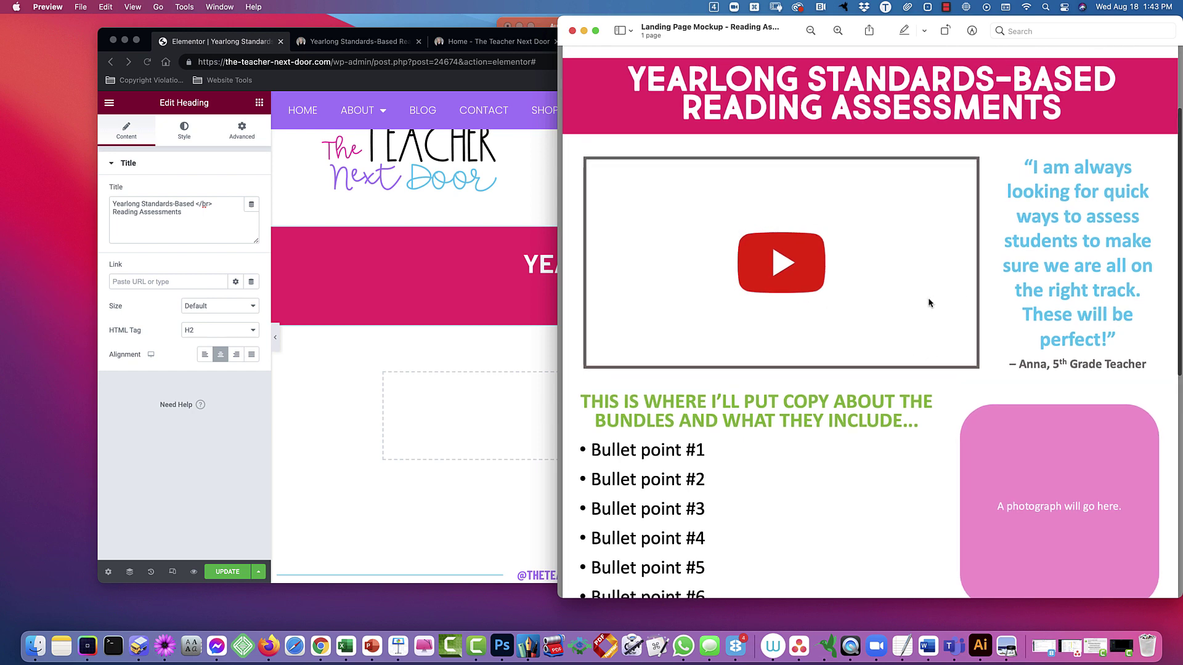
left_click(373, 329)
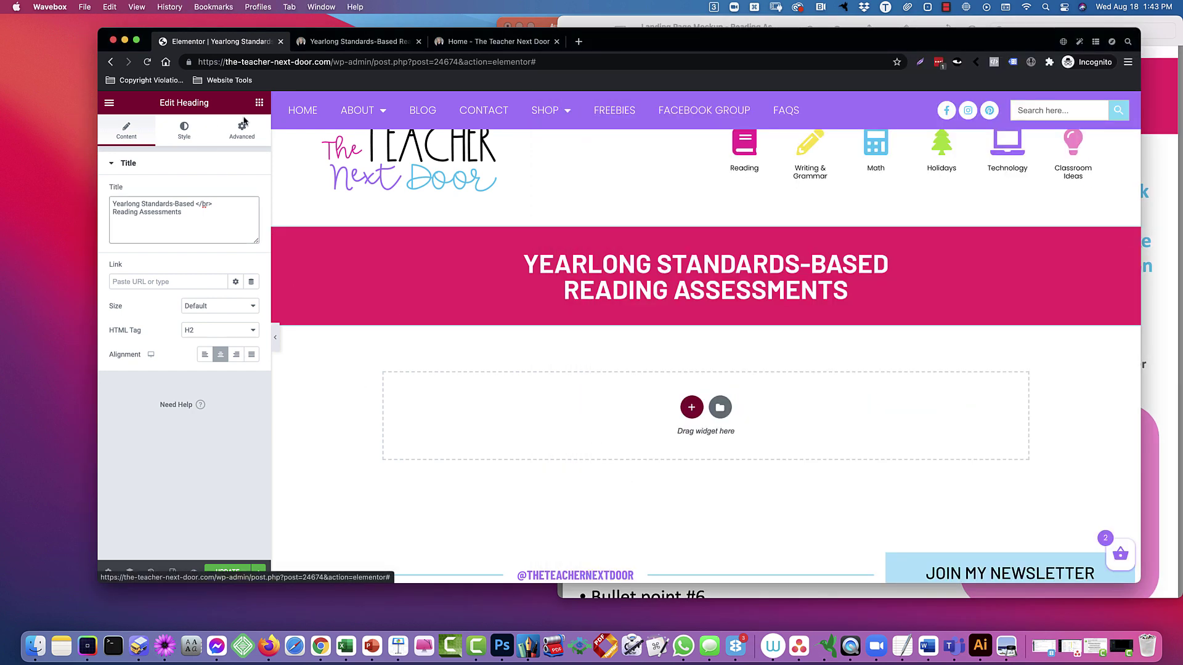
left_click_drag(142, 206, 631, 400)
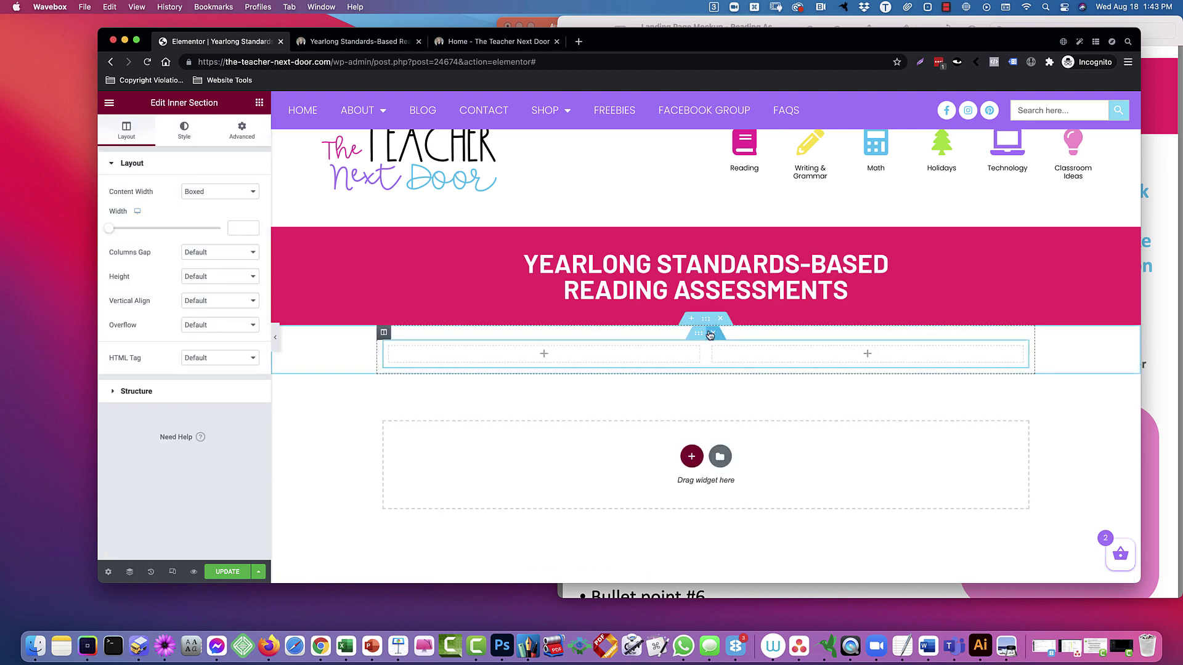
- Set the margin and padding of the outer section below the title banner to 0
left_click(705, 322)
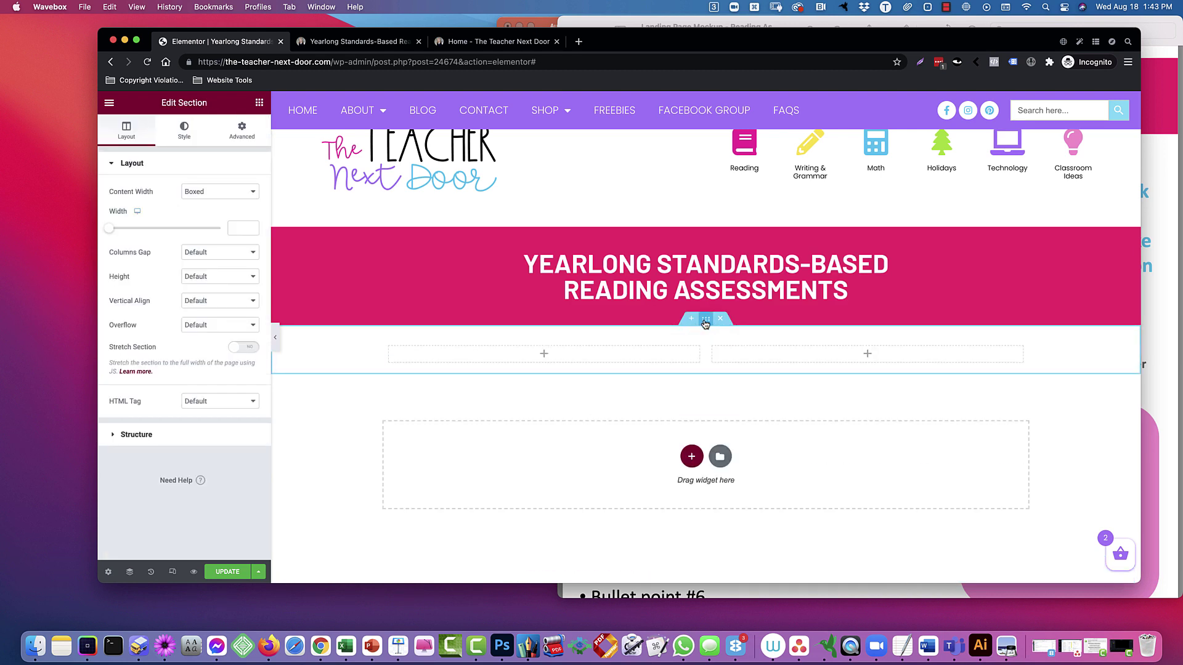
left_click(242, 131)
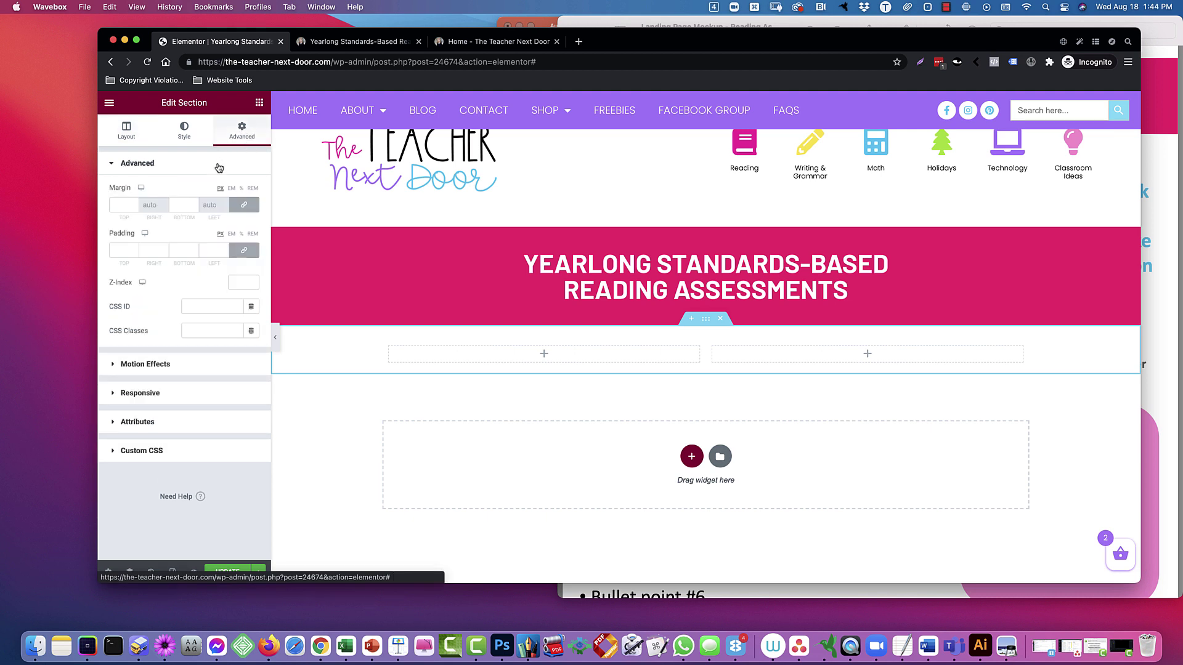
left_click(119, 247)
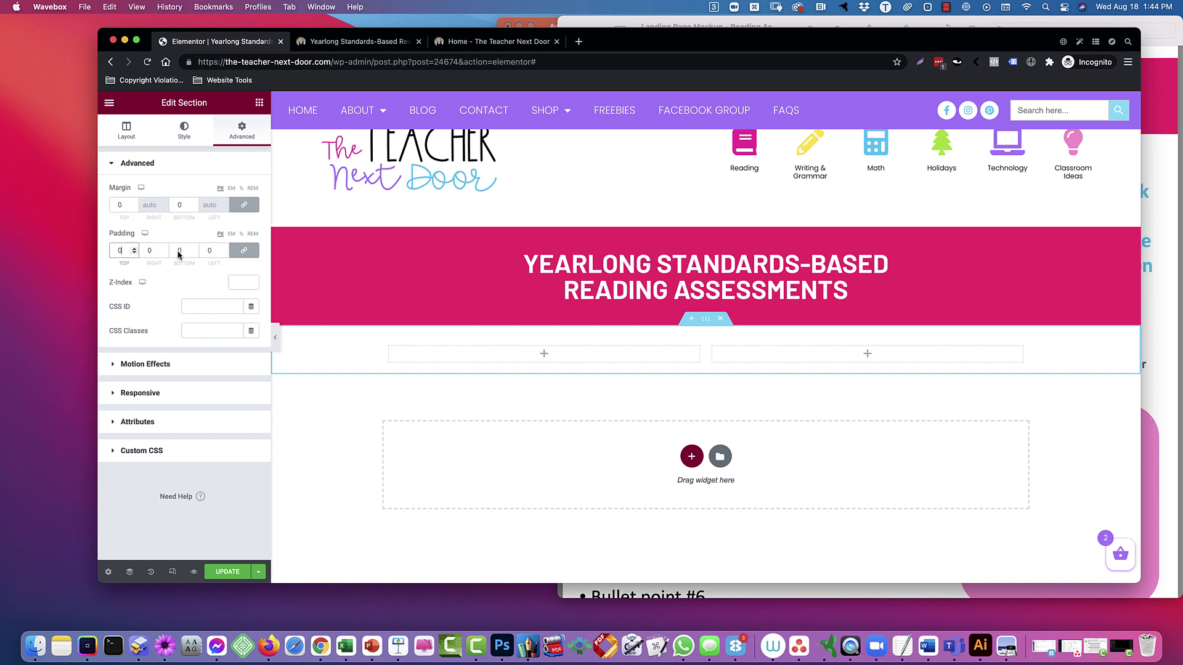
- Set the inner section's margin to 0 and its padding to 1 on all sides
left_click(438, 337)
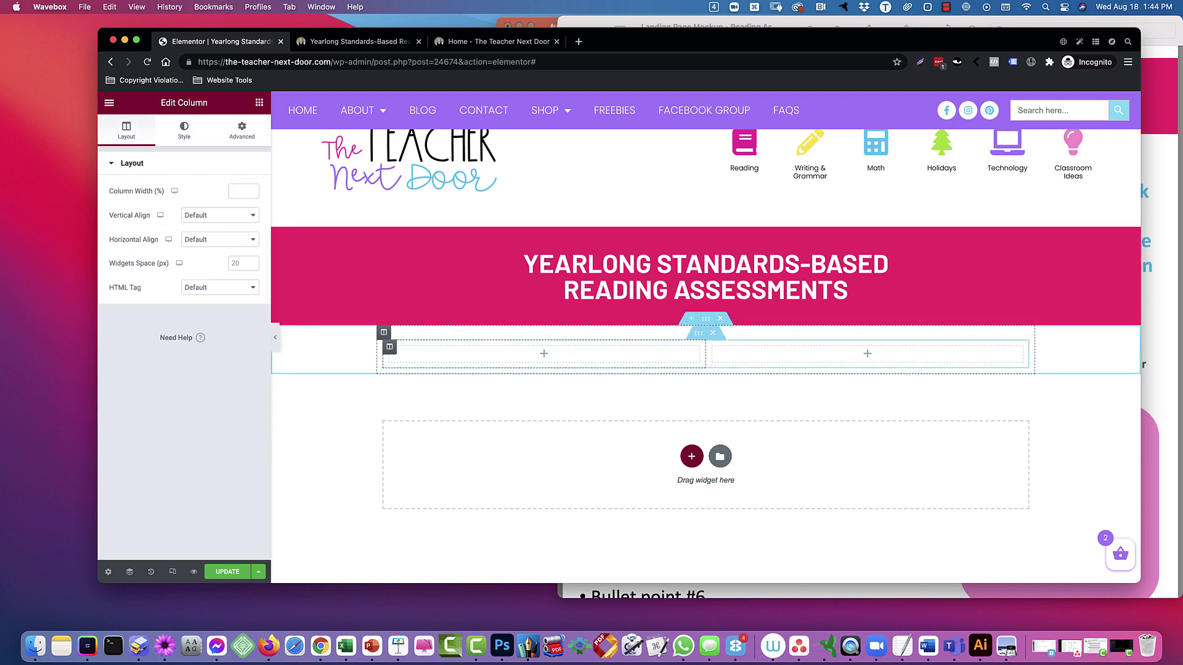
left_click(701, 334)
left_click(241, 130)
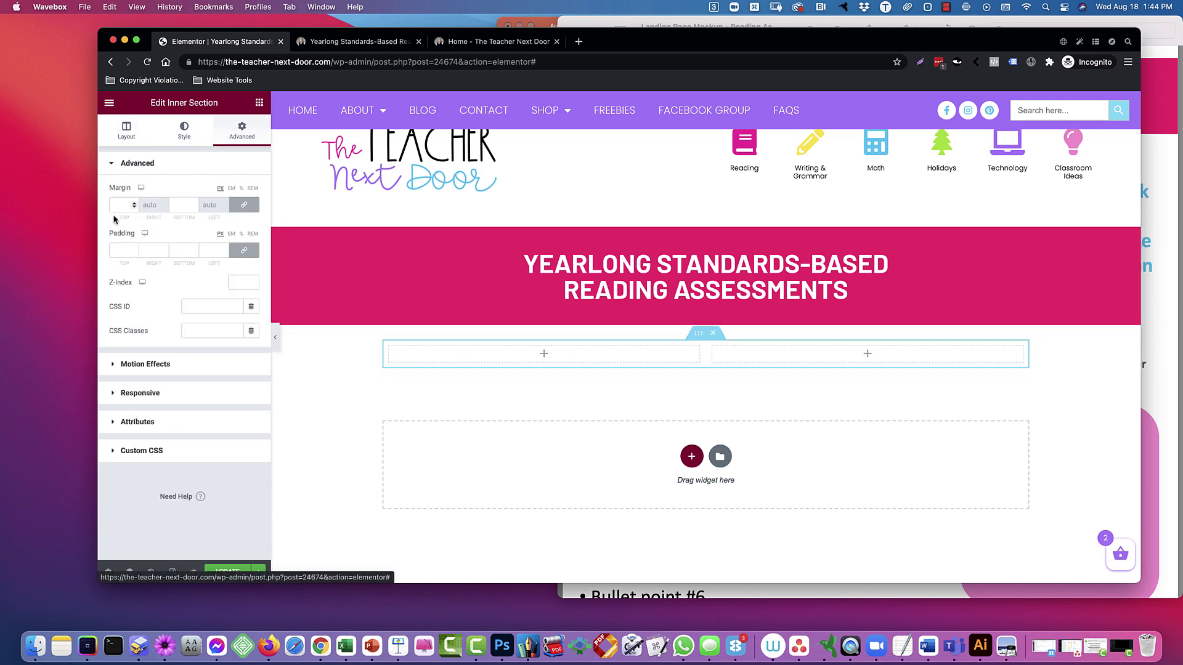
left_click(118, 206)
type("0")
left_click(120, 250)
type("1")
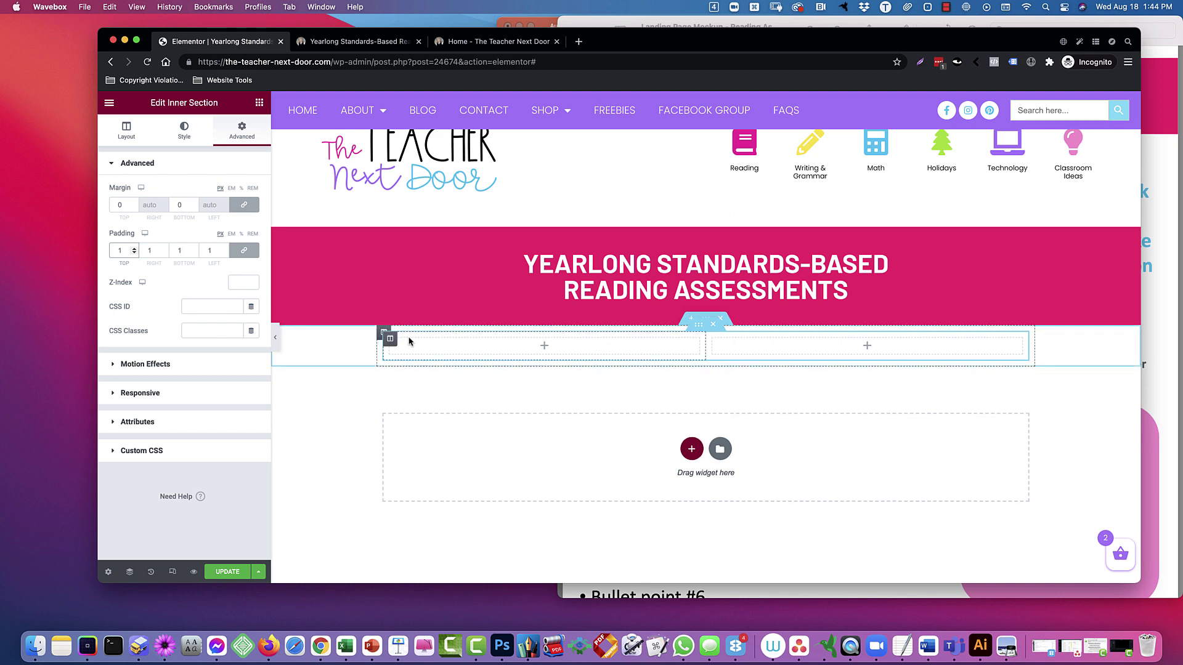
- Set the margin and padding of the outer column that holds the inner section to 0
left_click(382, 334)
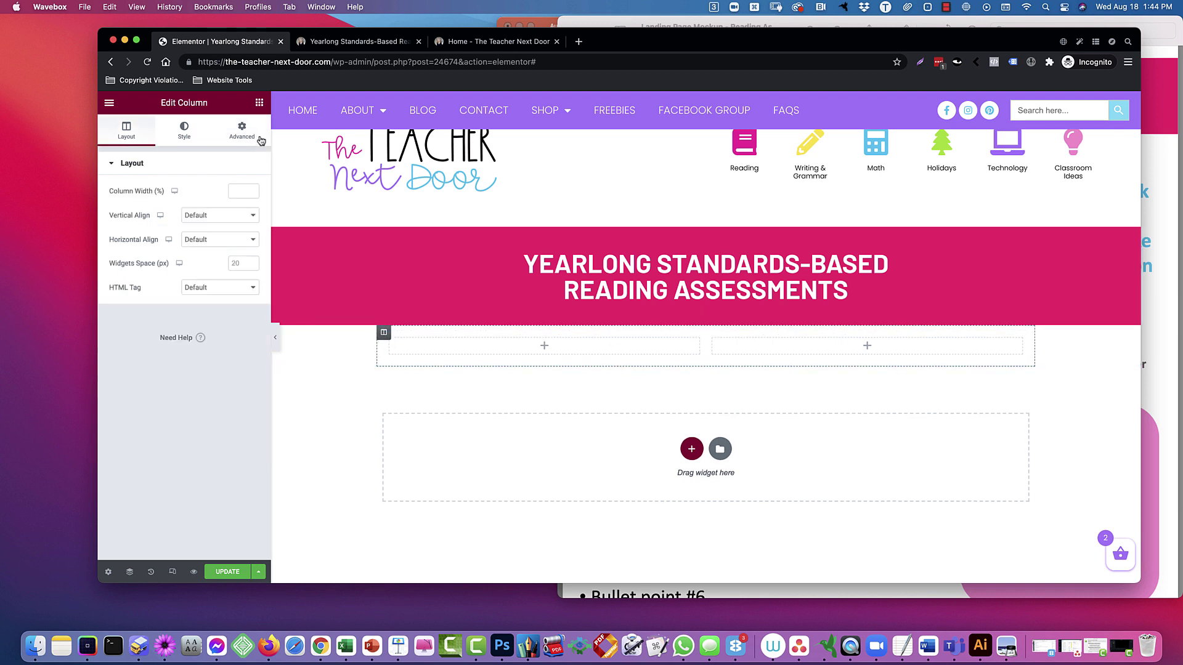
left_click(242, 130)
left_click(119, 204)
type("0")
left_click(123, 251)
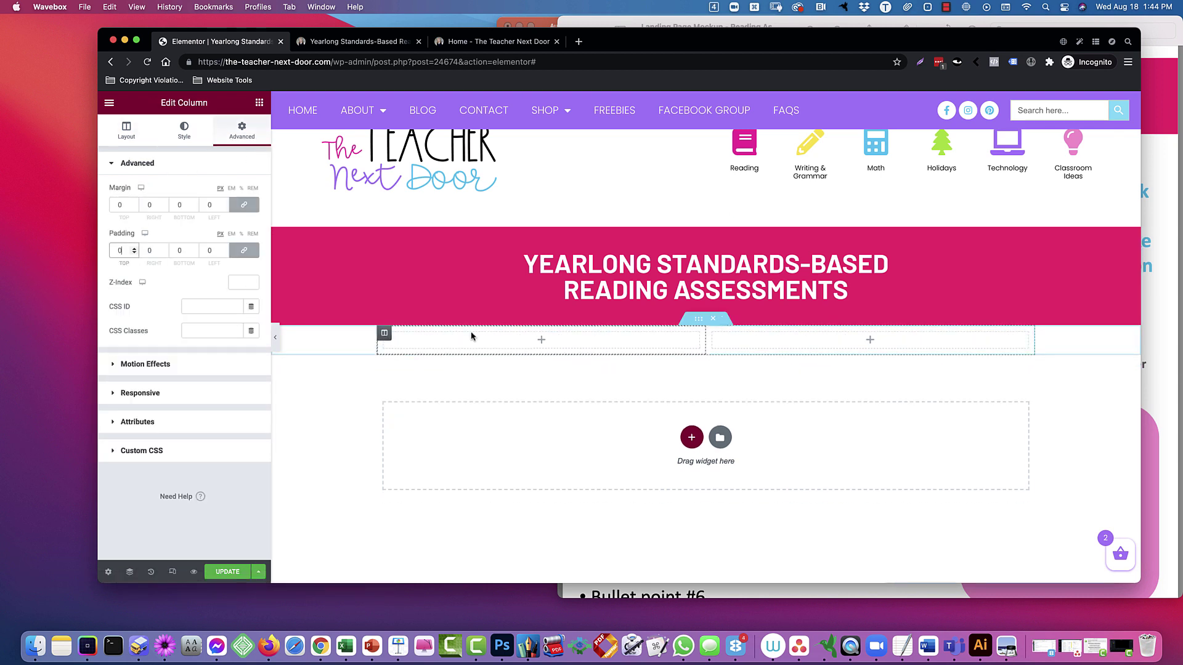
- Set the inner section's left column to margin 0 and padding 2 on all sides
left_click(384, 334)
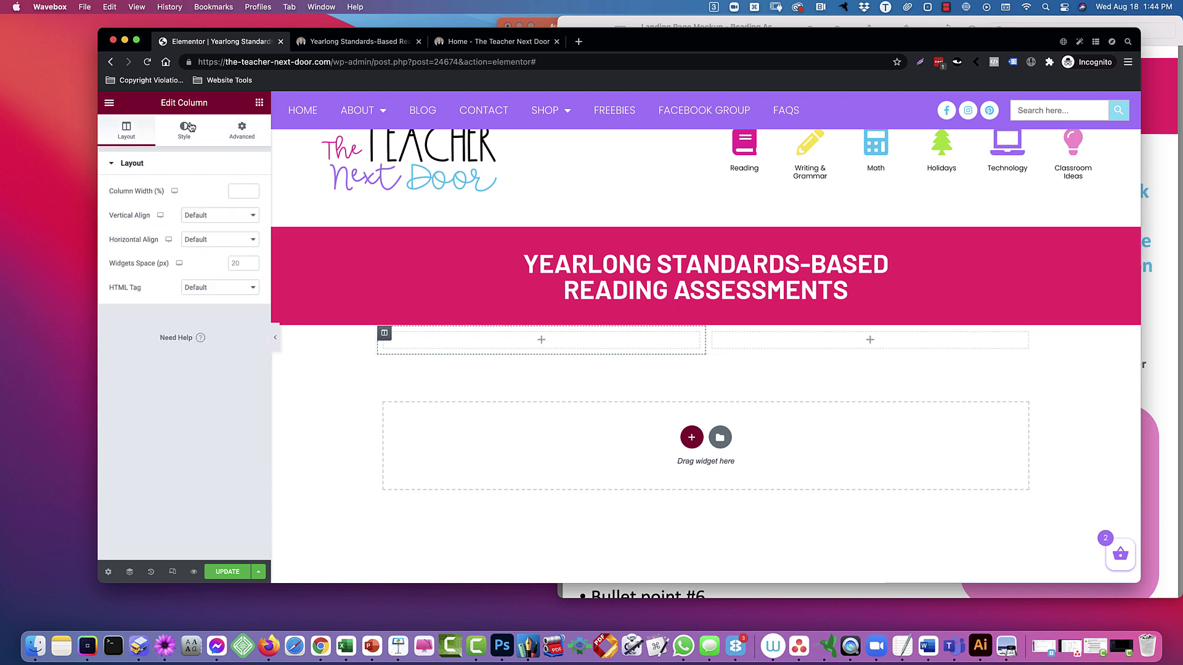
left_click(241, 130)
left_click(123, 250)
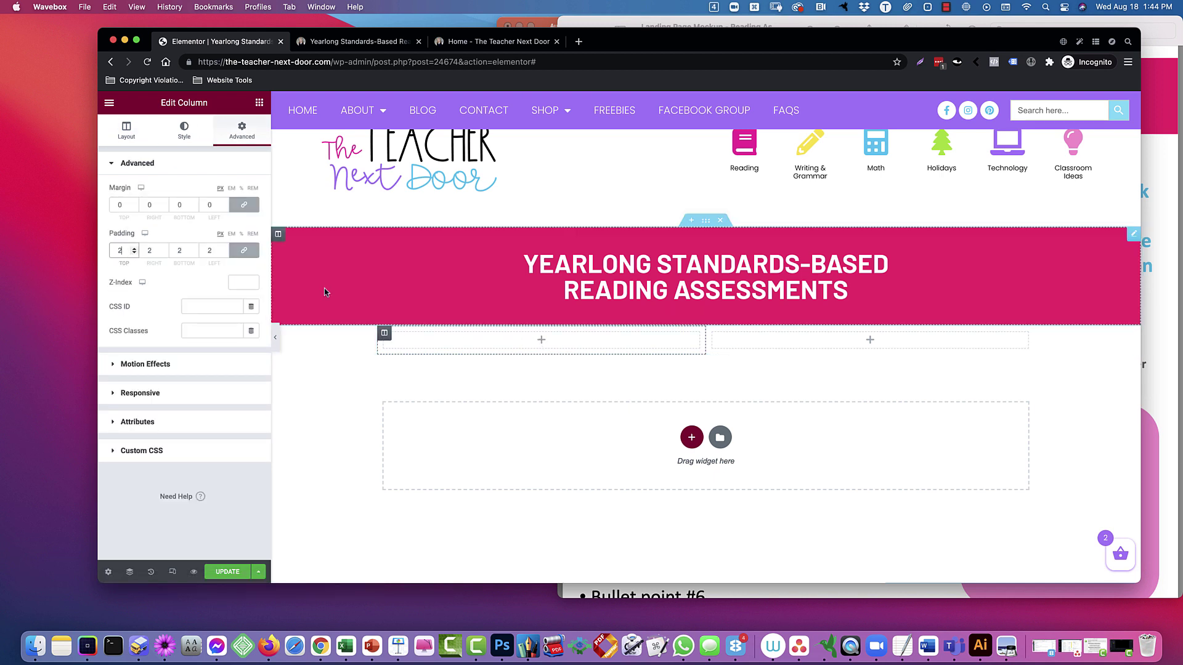
- Set the margin and padding of the inner section's right column to 0
left_click(713, 333)
left_click(227, 132)
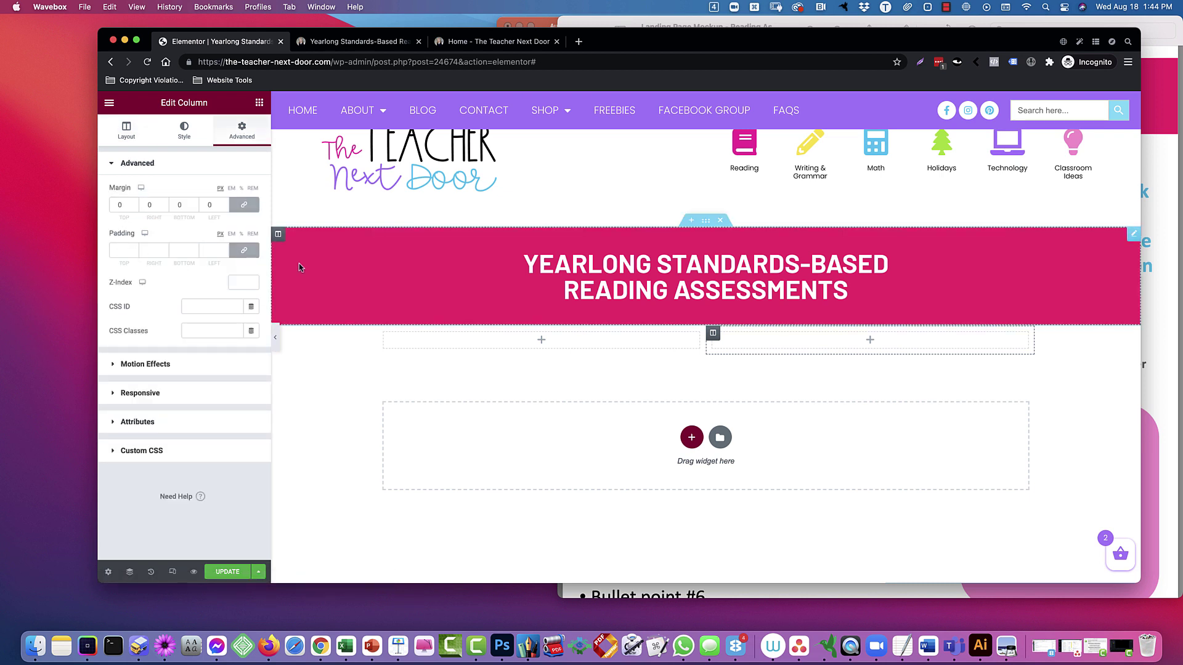
left_click(119, 251)
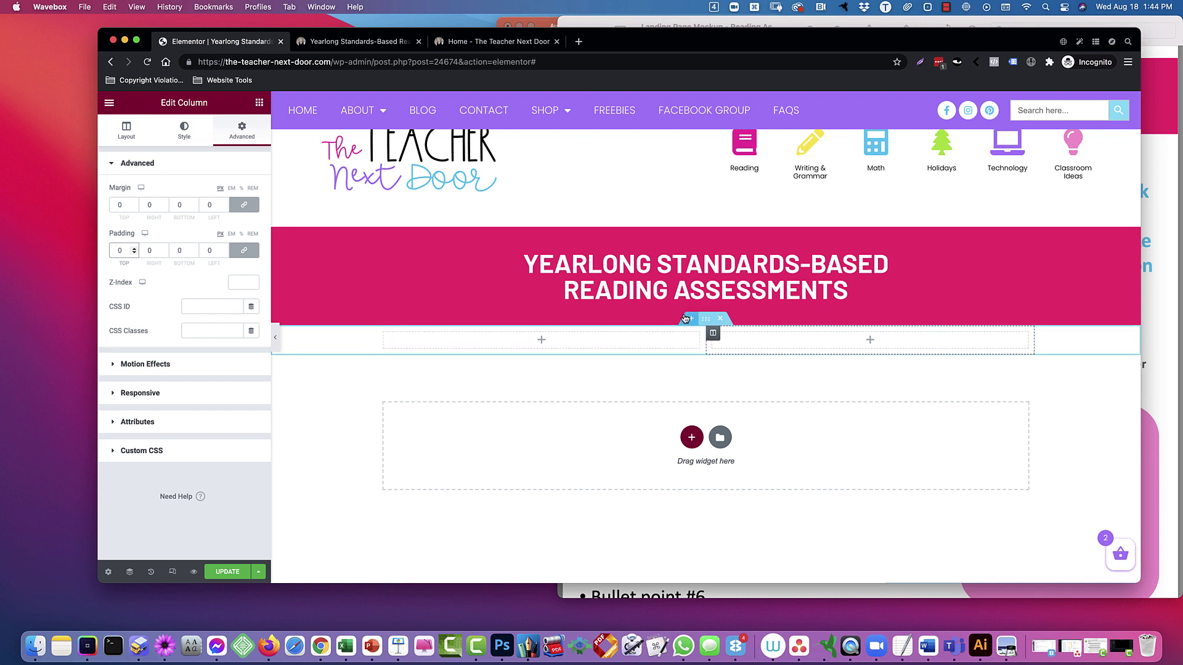
- Check the spacing of the outer and inner sections and set the inner section's content width to Full Width
left_click(705, 319)
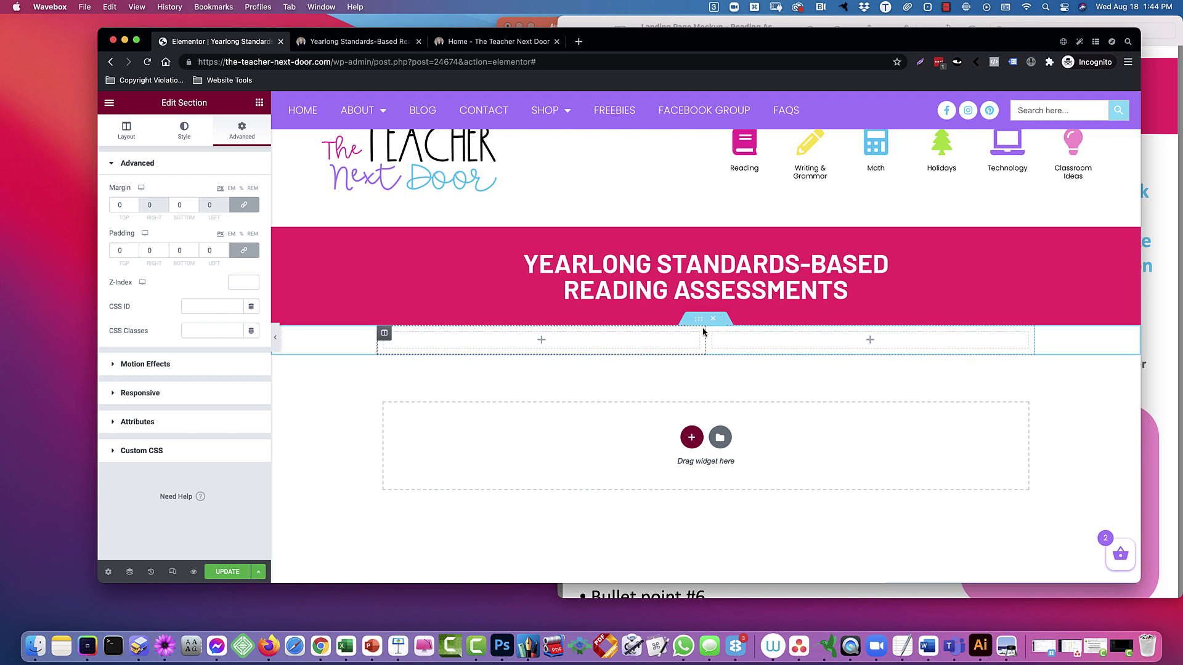
left_click(697, 320)
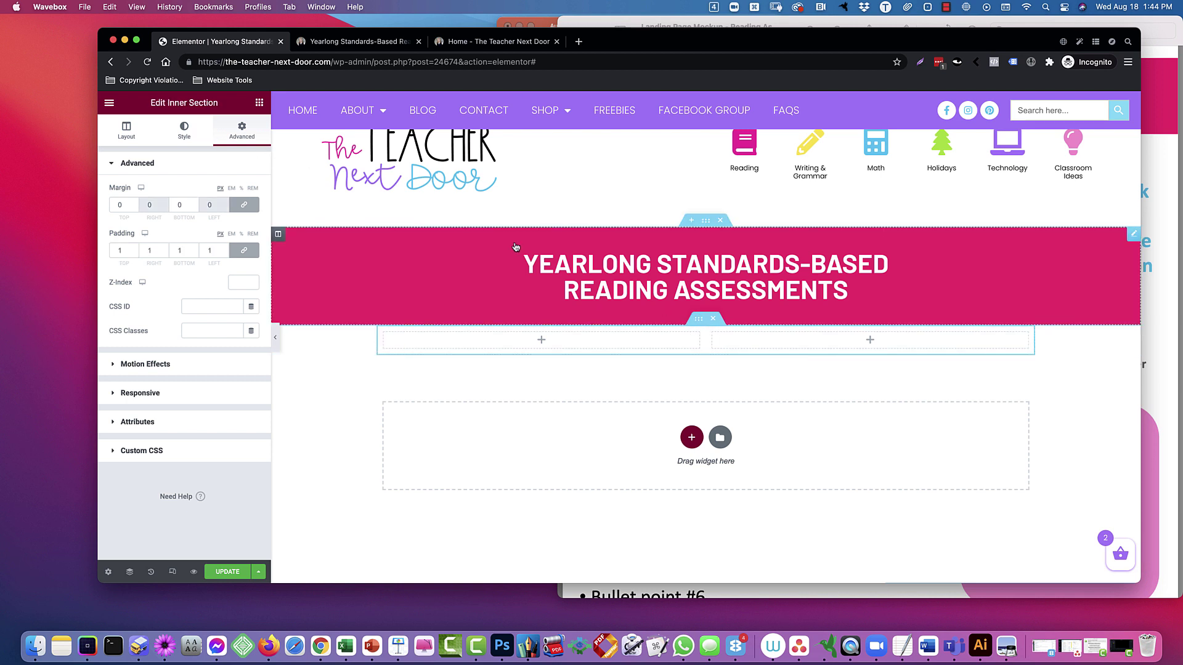
left_click(128, 129)
left_click(221, 194)
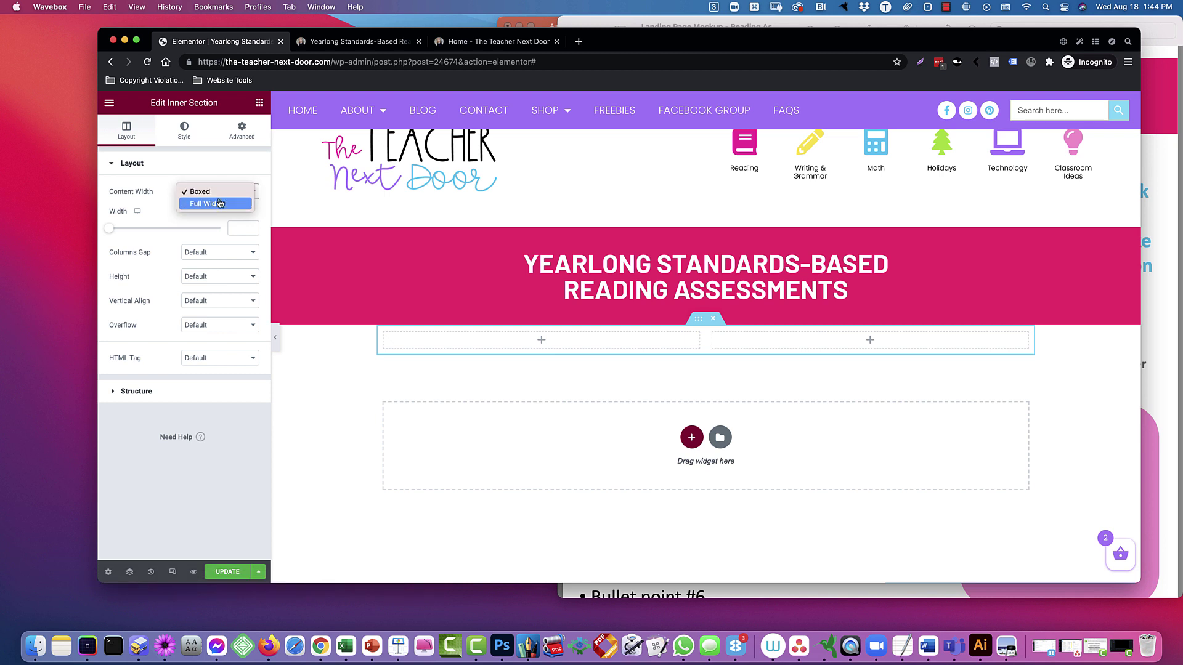
left_click(222, 204)
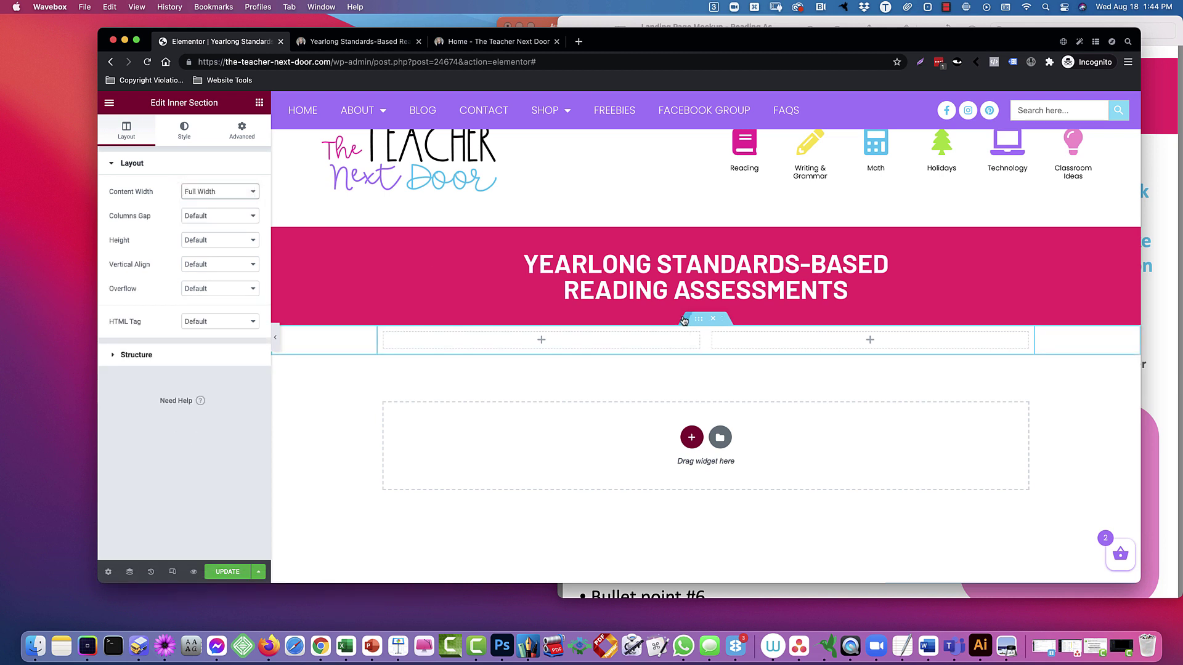
- Add an empty section placeholder above the two-column section and open the Navigator for the inner section
left_click(687, 320)
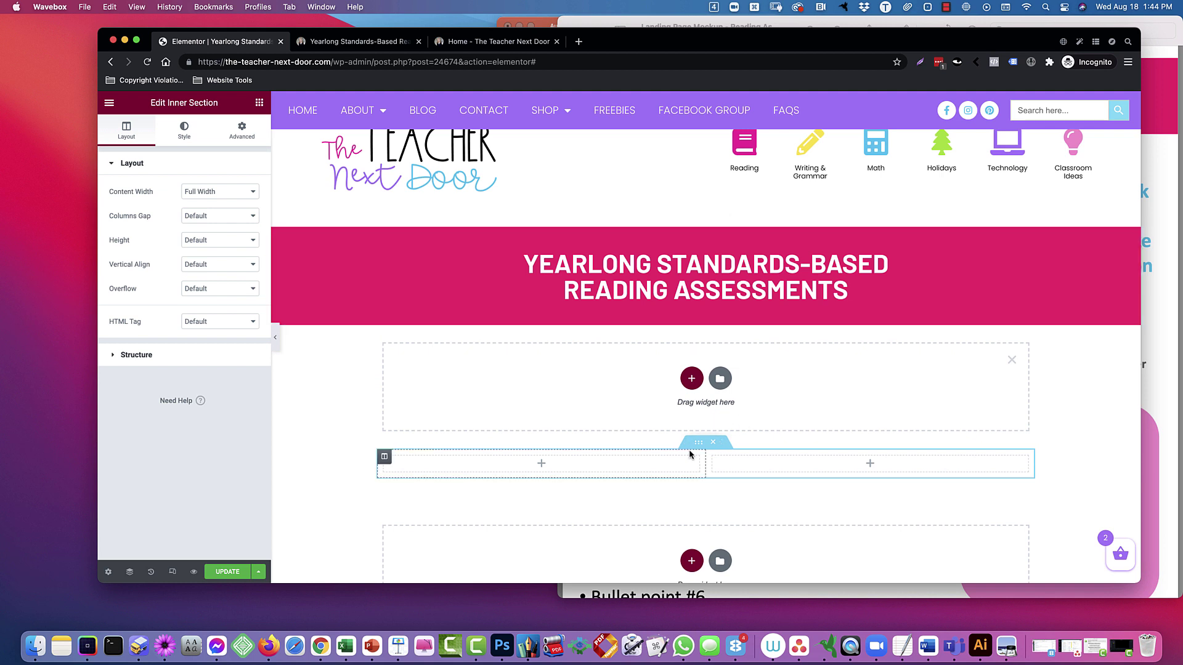
right_click(699, 445)
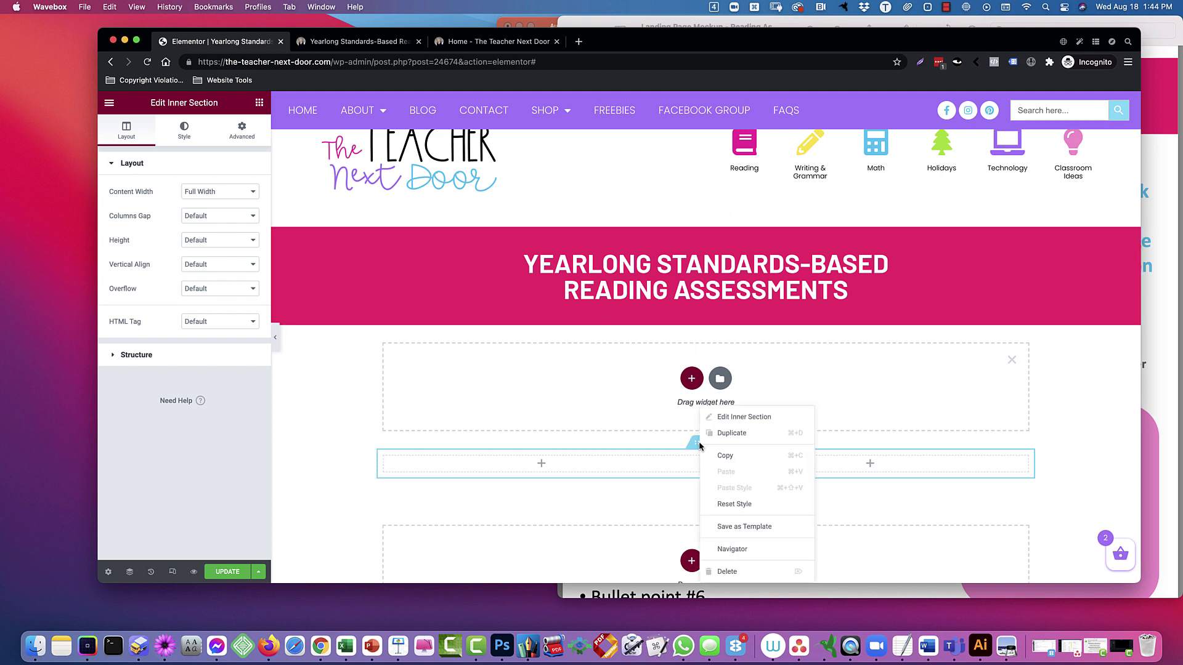
left_click(747, 550)
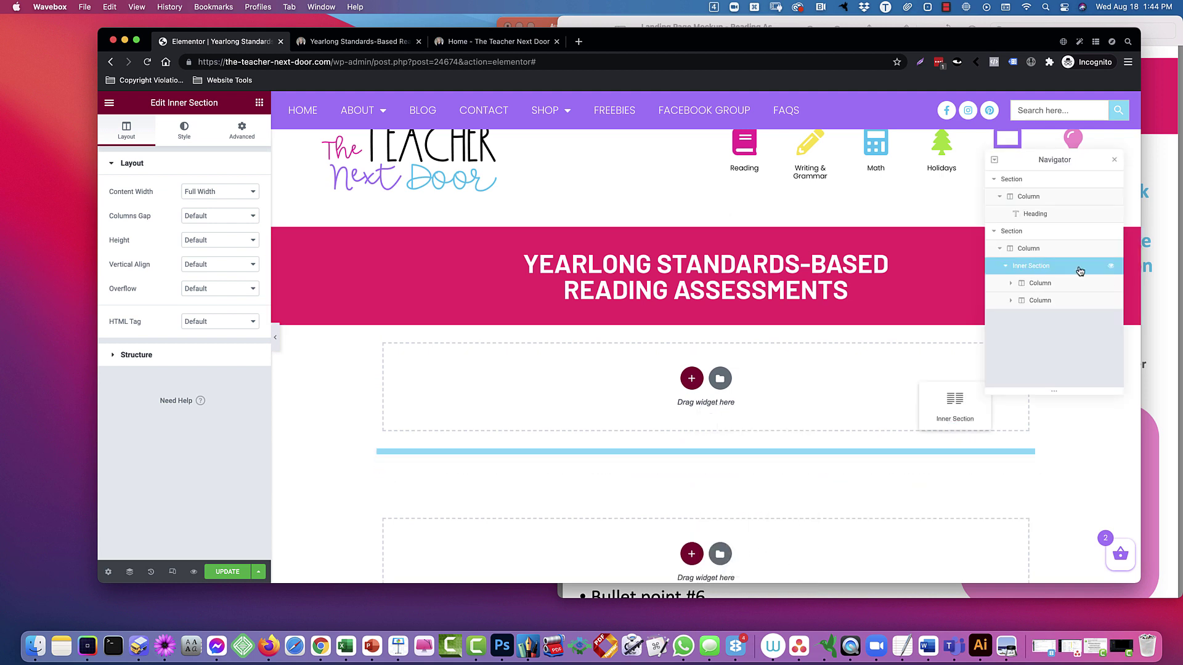
left_click(1031, 233)
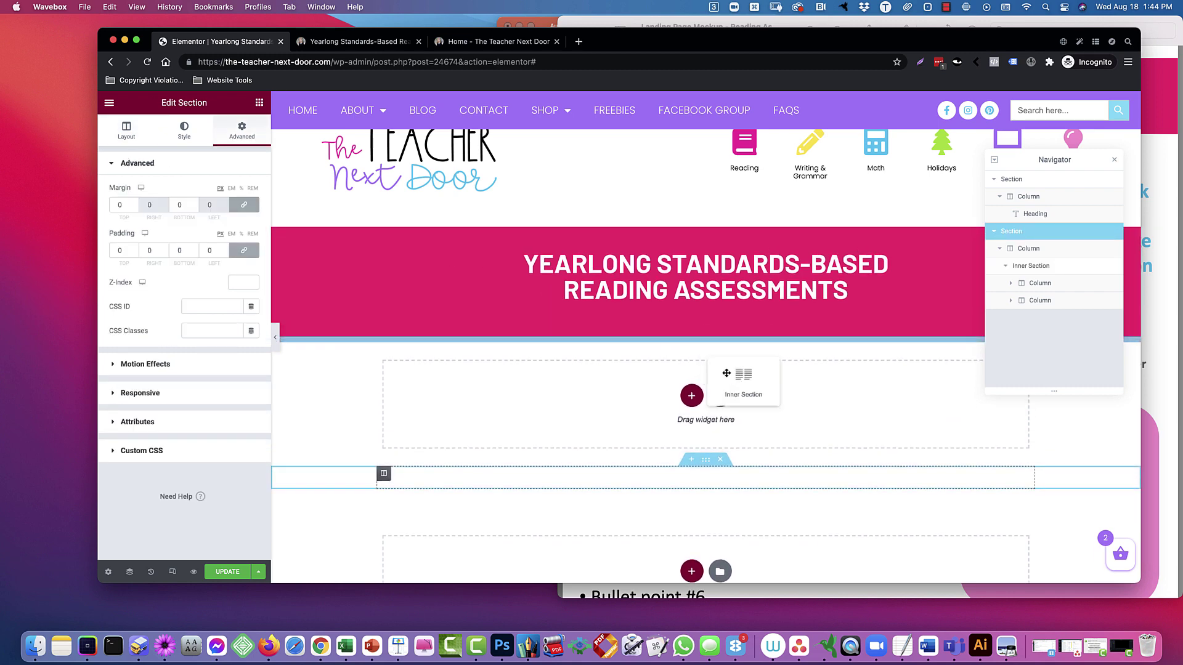
left_click(741, 375)
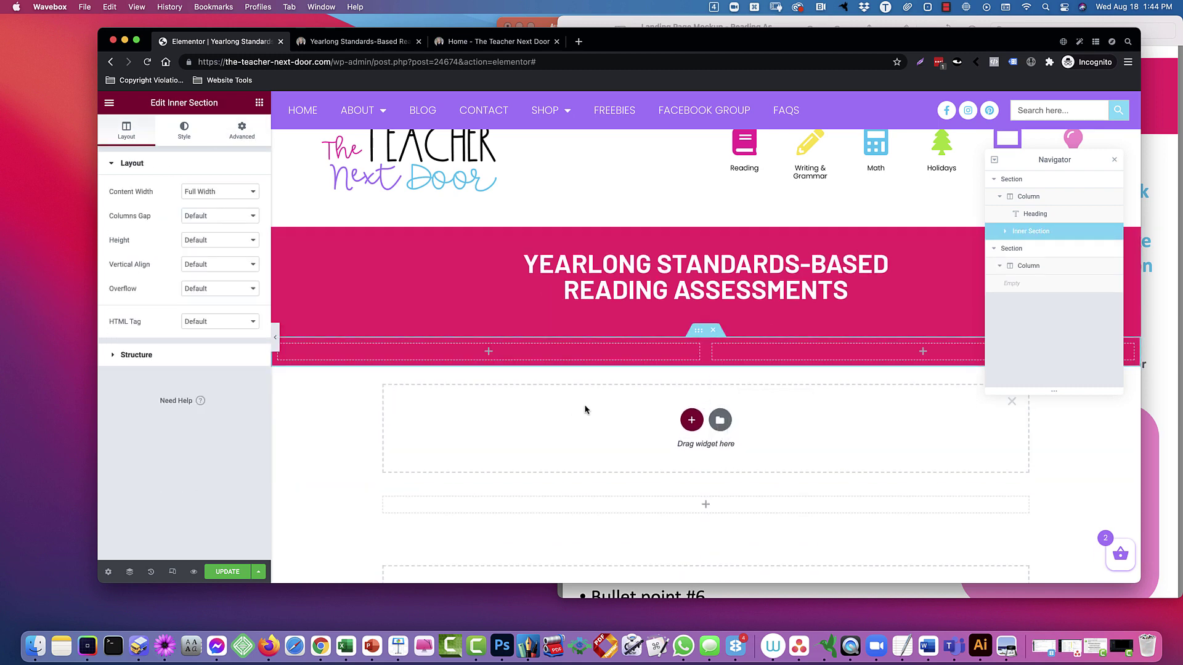
left_click(585, 409)
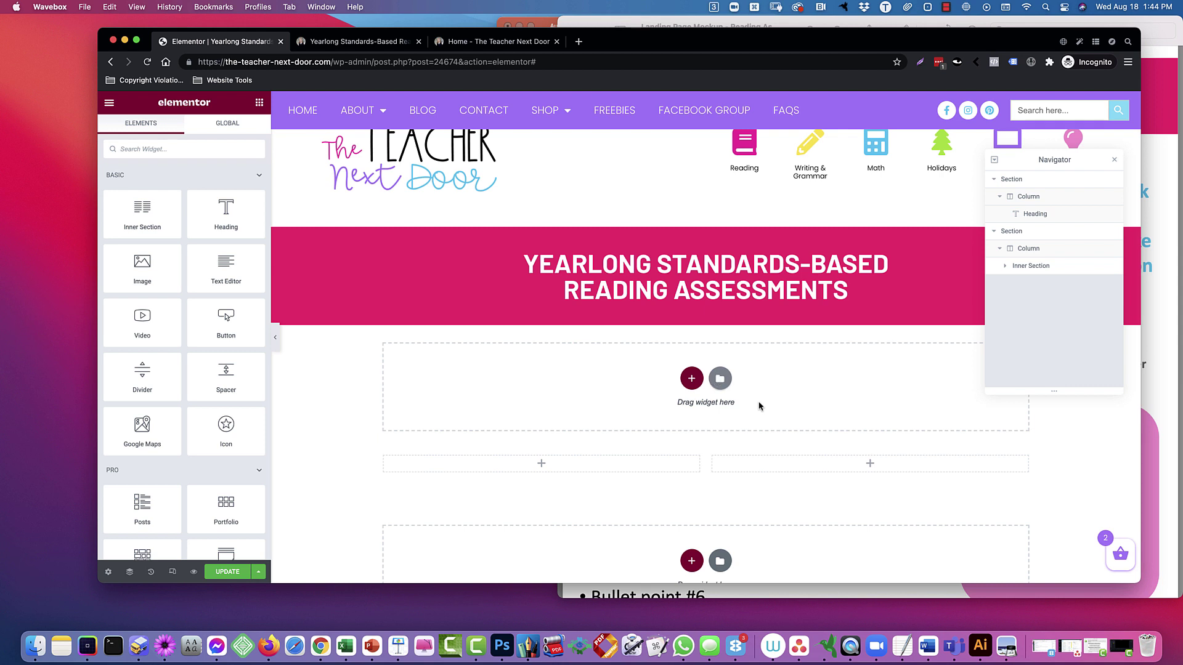
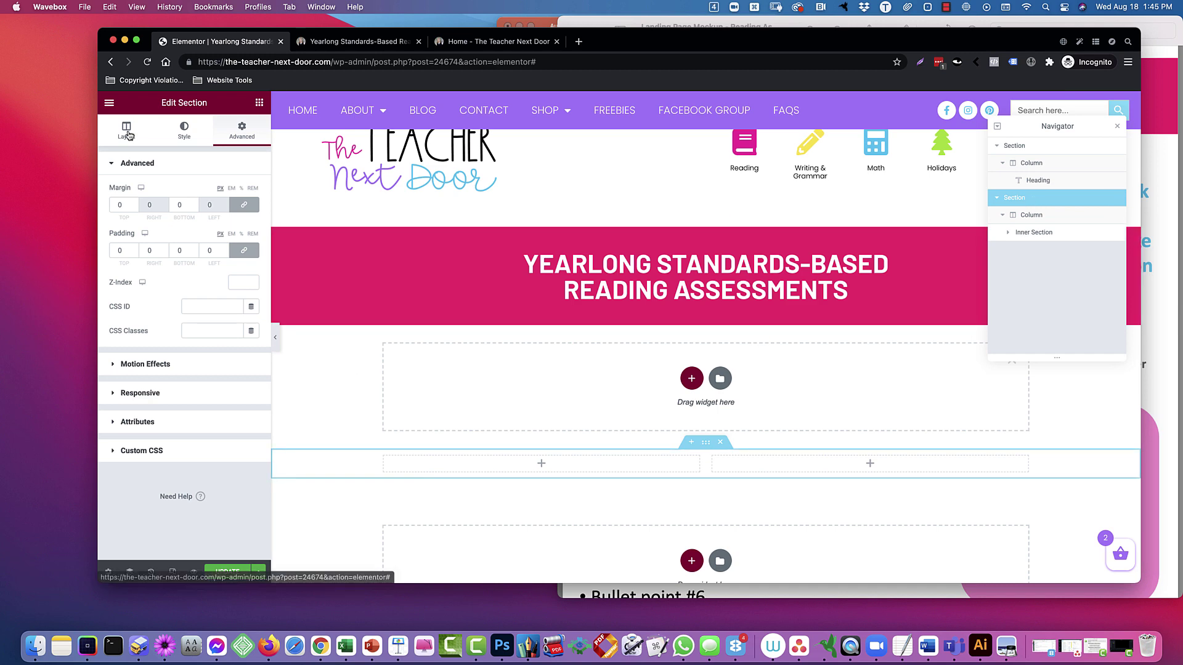
- Check the video area in the Preview mockup and add a YouTube Video widget to the inner section's left column in Elementor
left_click(126, 130)
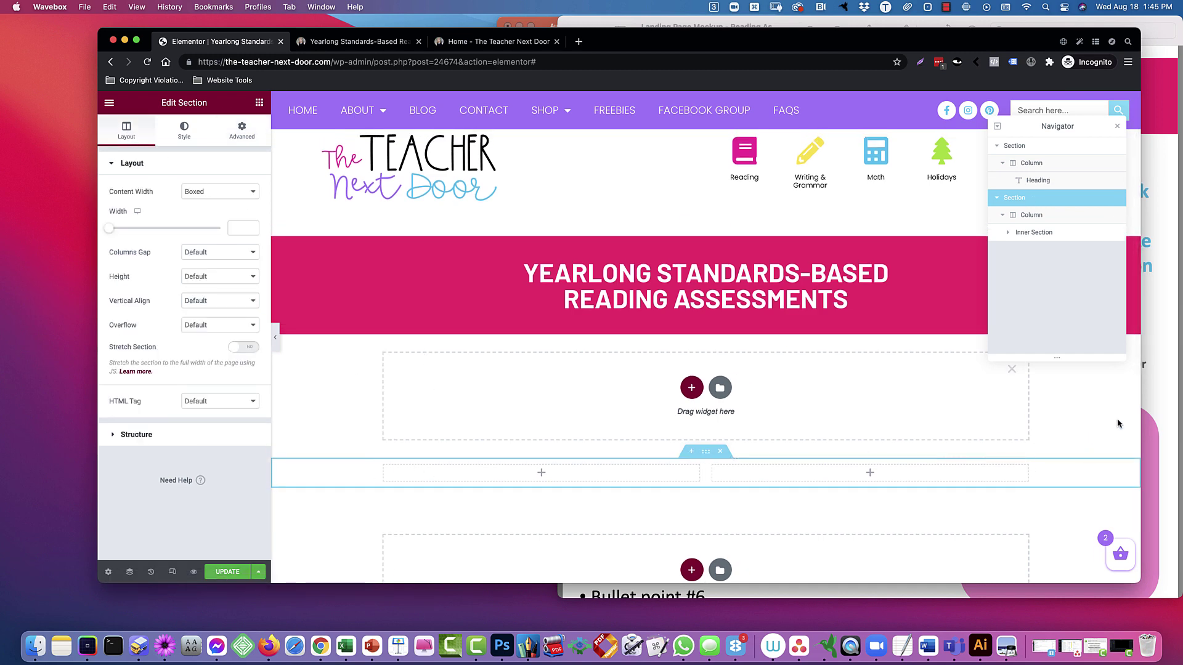
left_click(1165, 380)
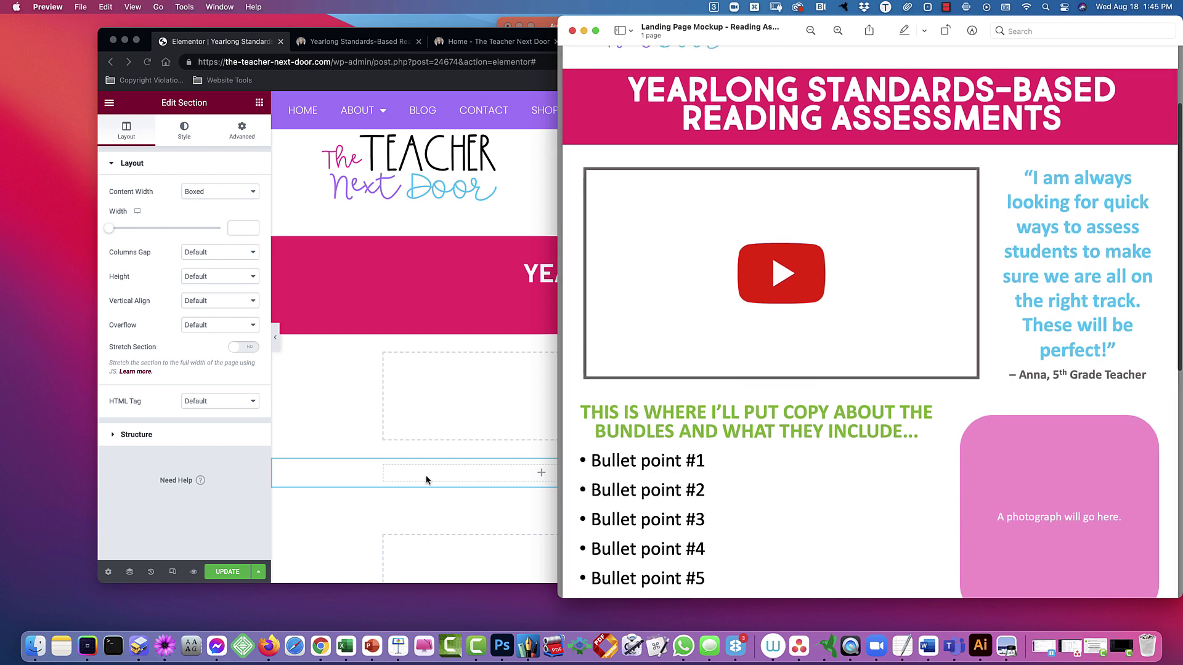
left_click(427, 478)
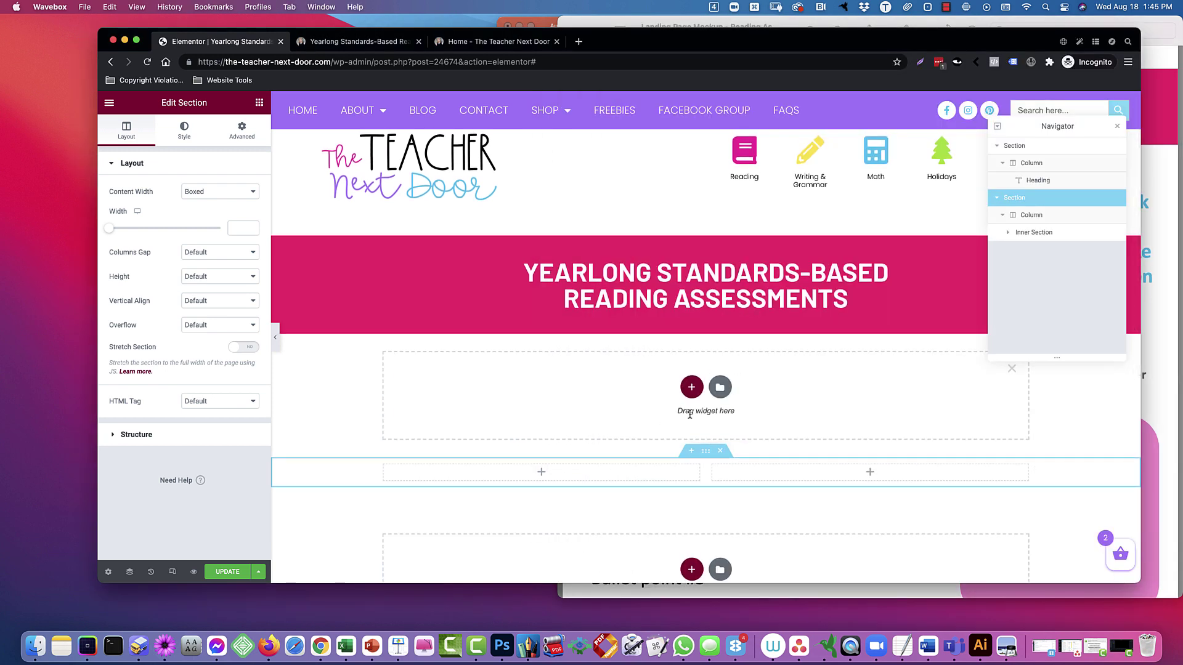
scroll(496, 370, "down", 3)
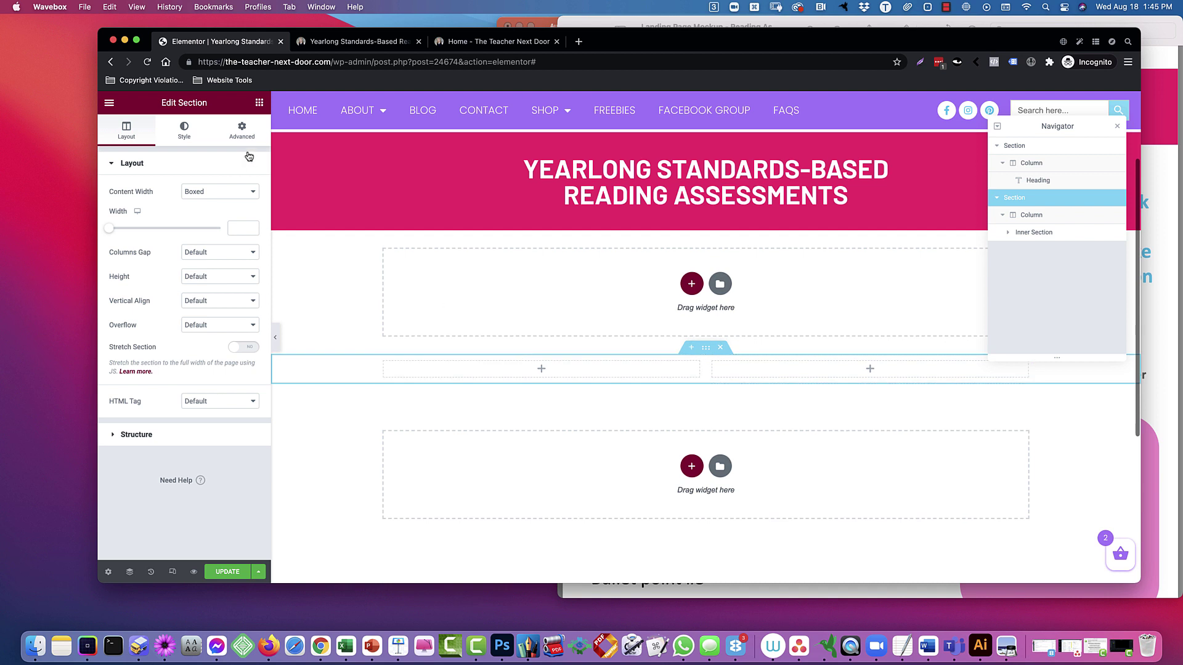
left_click(258, 104)
type("video")
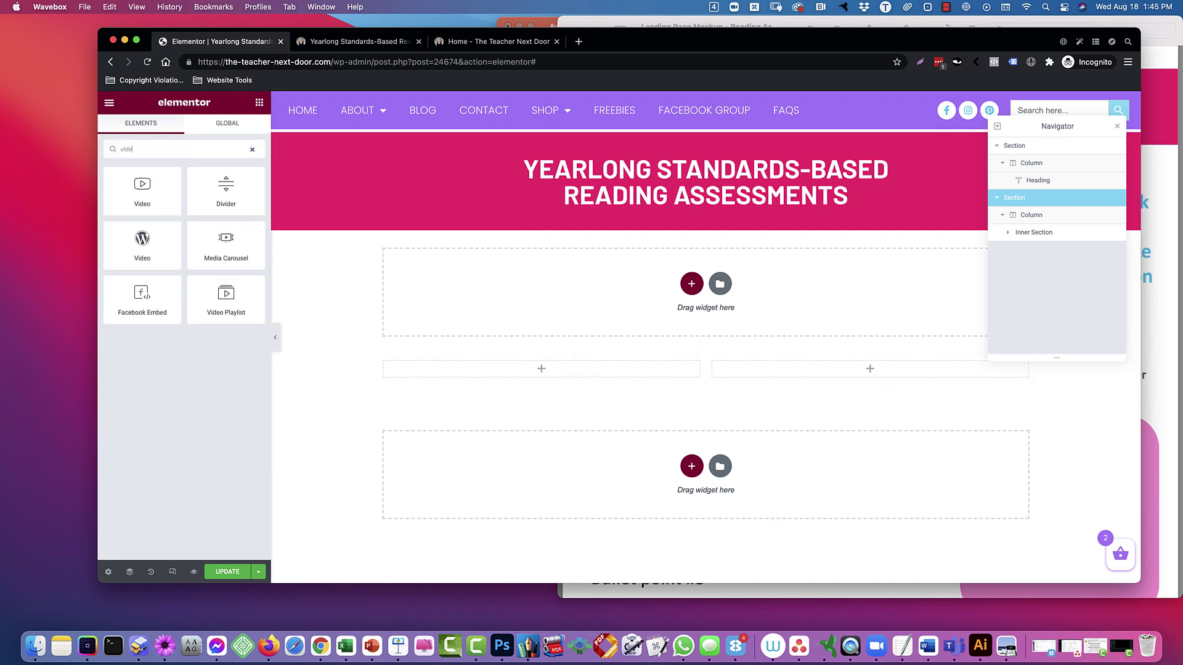
left_click_drag(152, 195, 535, 374)
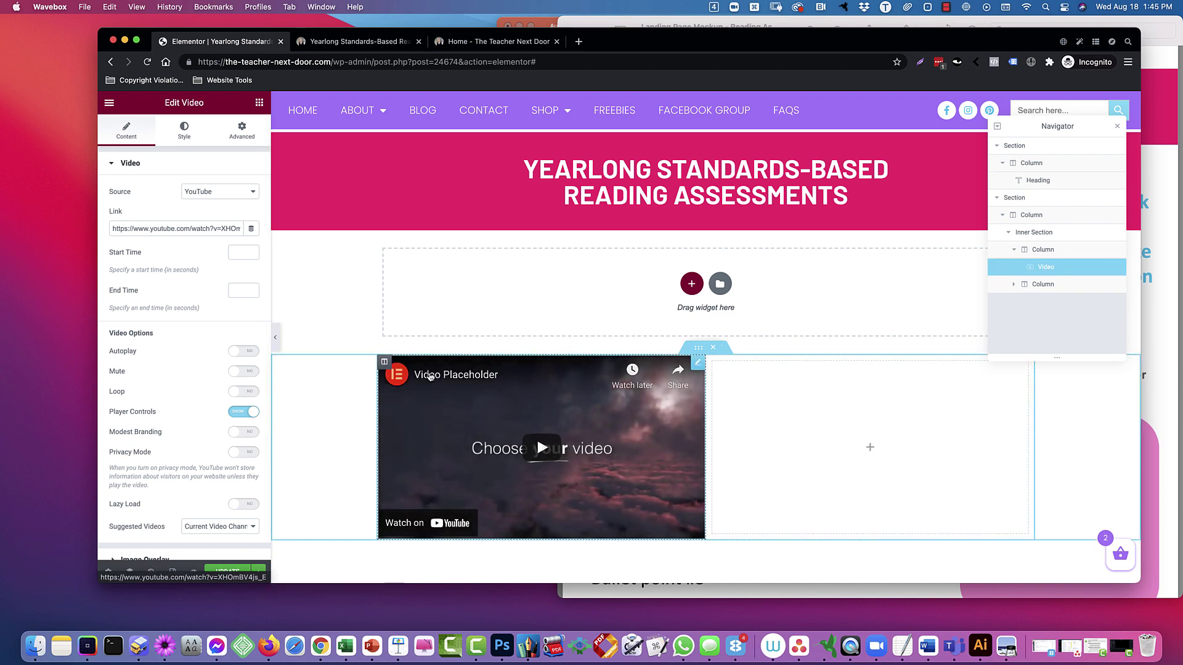
- Check the quote area in the Preview mockup and add two stacked Text Editor widgets to the inner section's right column in Elementor
scroll(475, 400, "down", 2)
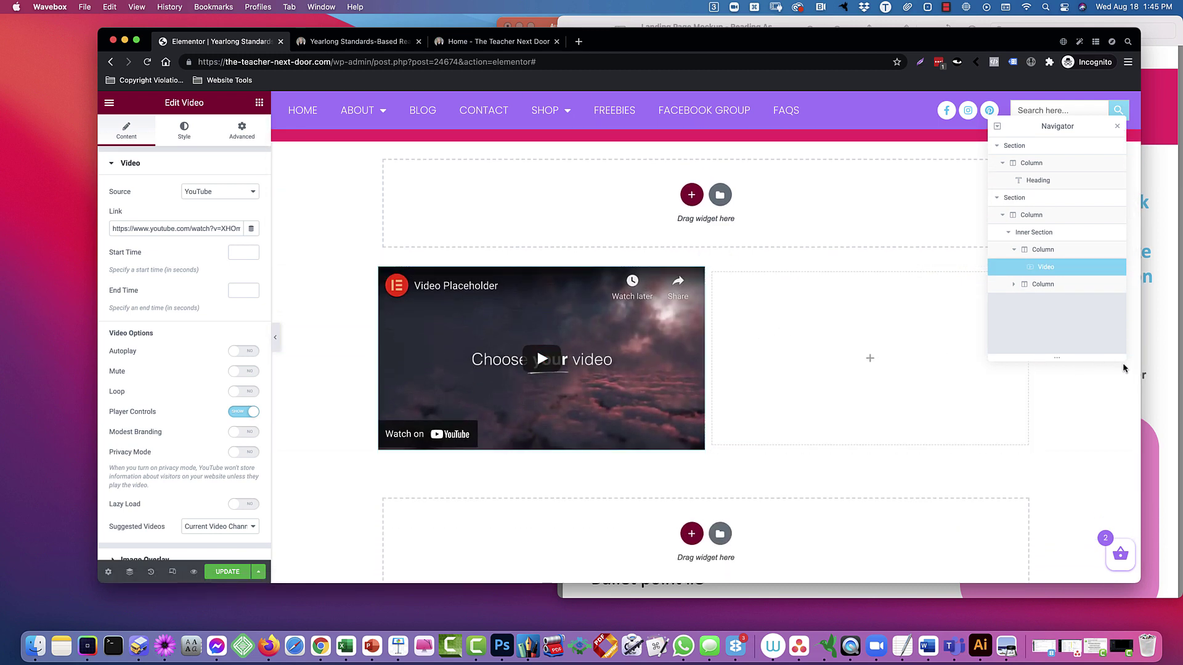
left_click(1155, 365)
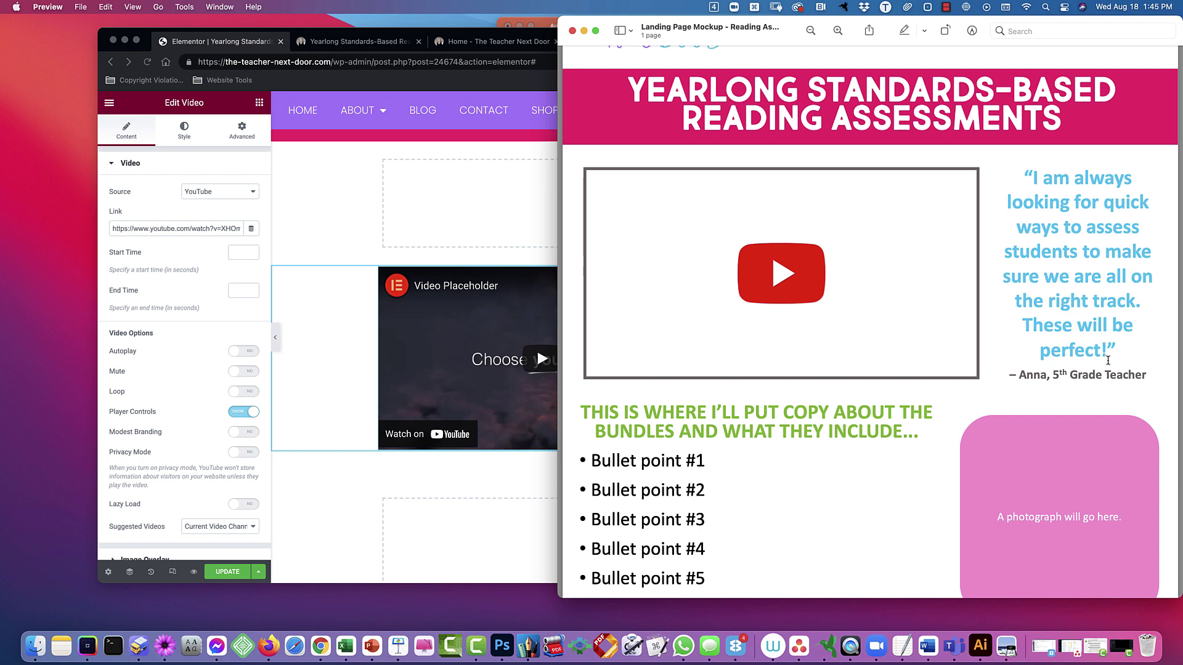
left_click(265, 133)
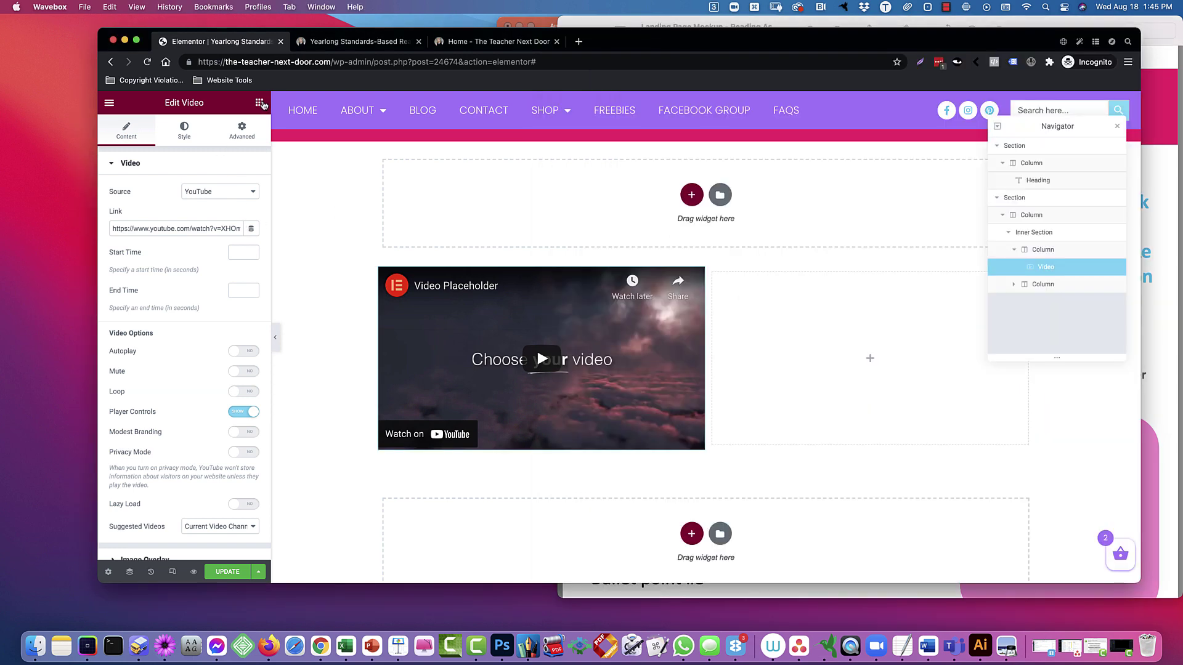
left_click(258, 103)
left_click_drag(228, 266, 827, 348)
left_click(259, 103)
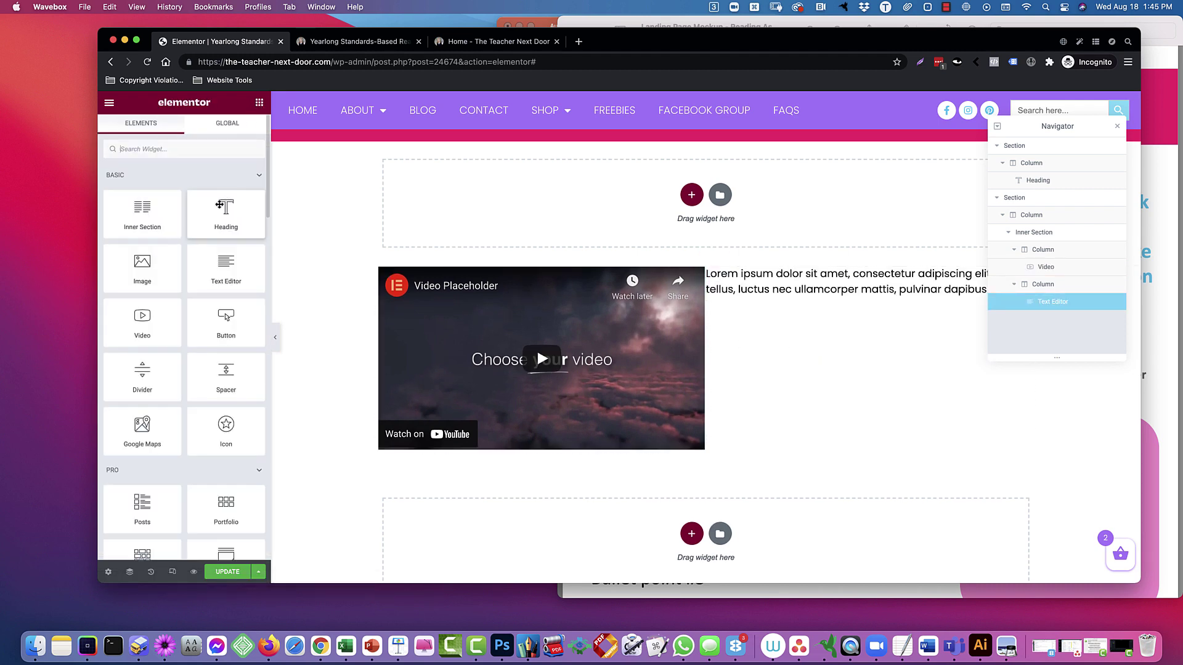
left_click_drag(226, 265, 832, 303)
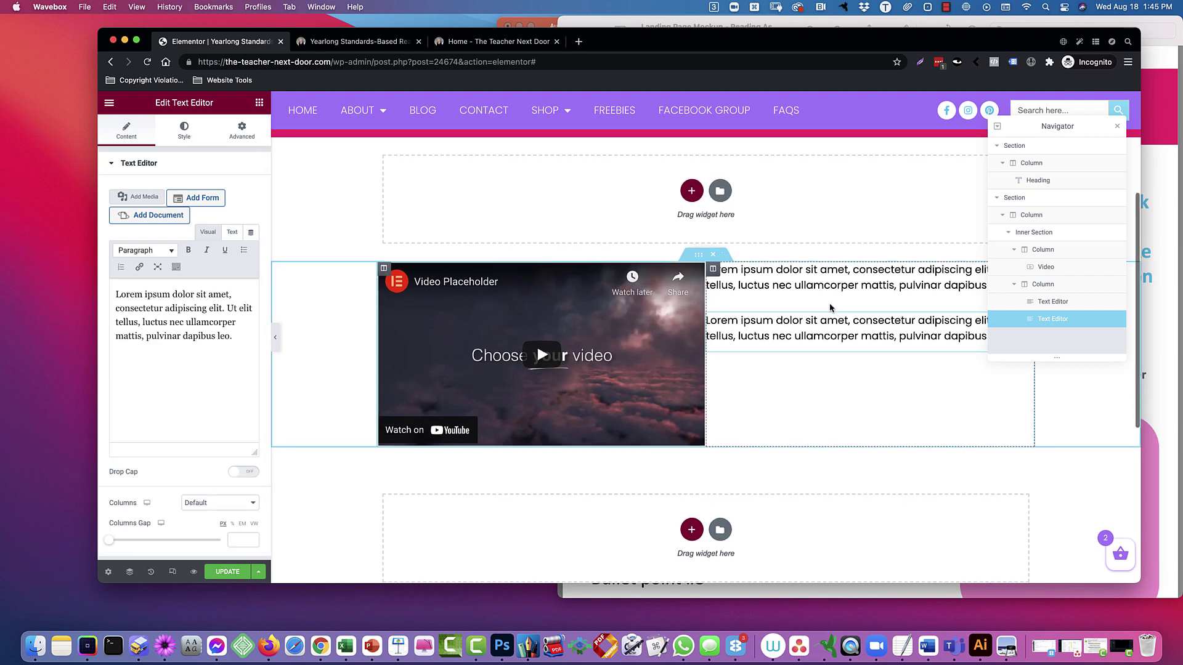
scroll(830, 308, "up", 2)
scroll(829, 308, "up", 1)
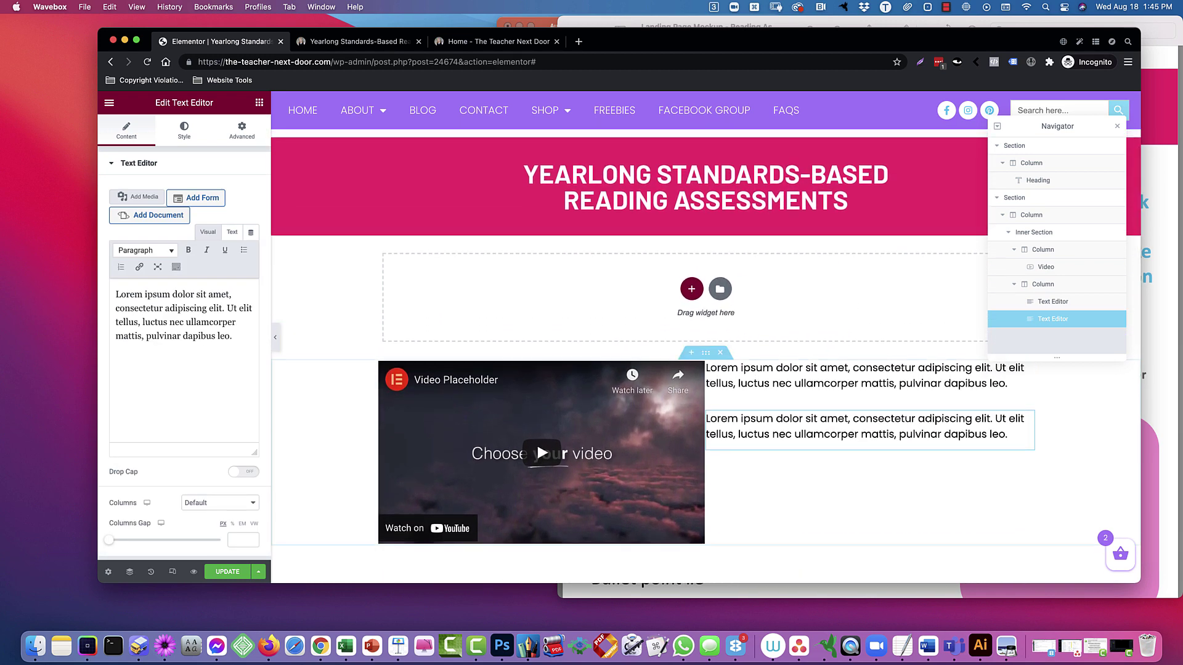
- Switch to the Preview mockup and copy the full blue testimonial quote beside the video
left_click(1164, 354)
left_click_drag(1112, 325, 1012, 183)
key("super+c")
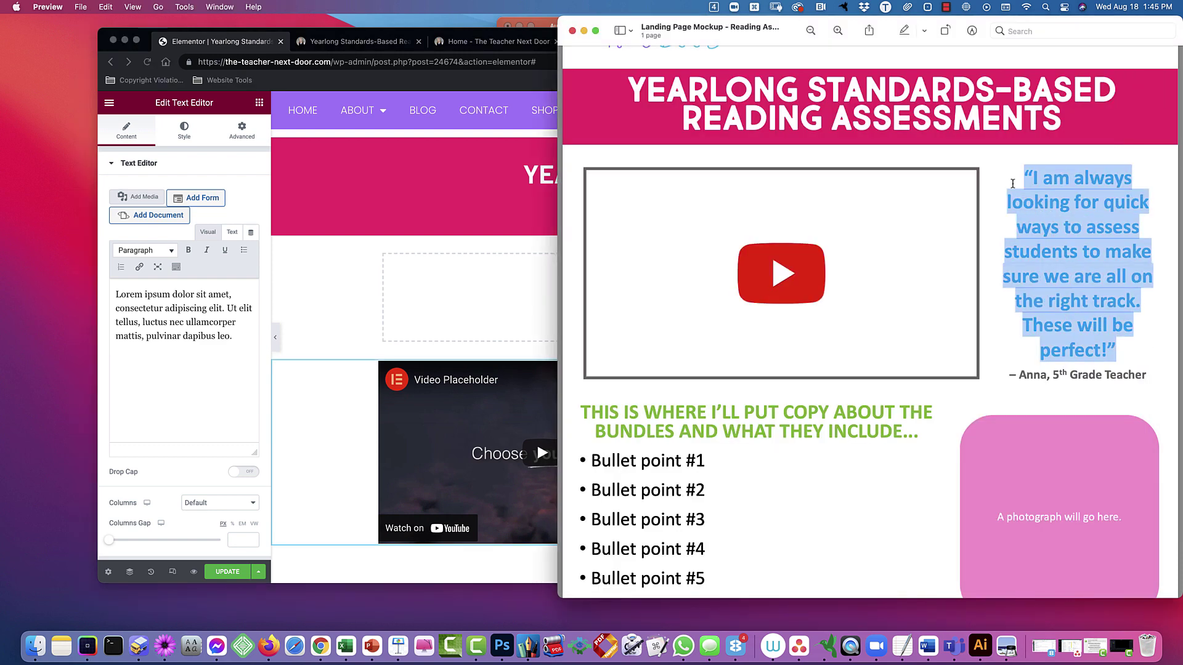
- Try replacing the lower Text Editor's placeholder text in Elementor with the copied quote, and undo the paste
left_click(183, 335)
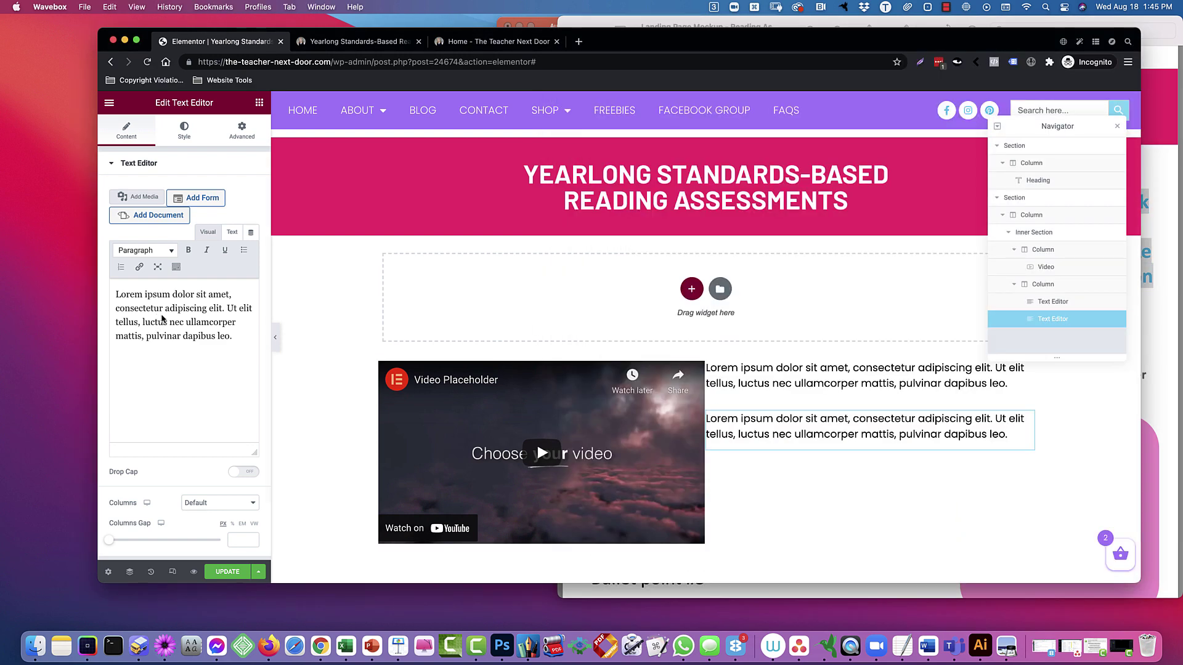
left_click(228, 234)
left_click(182, 308)
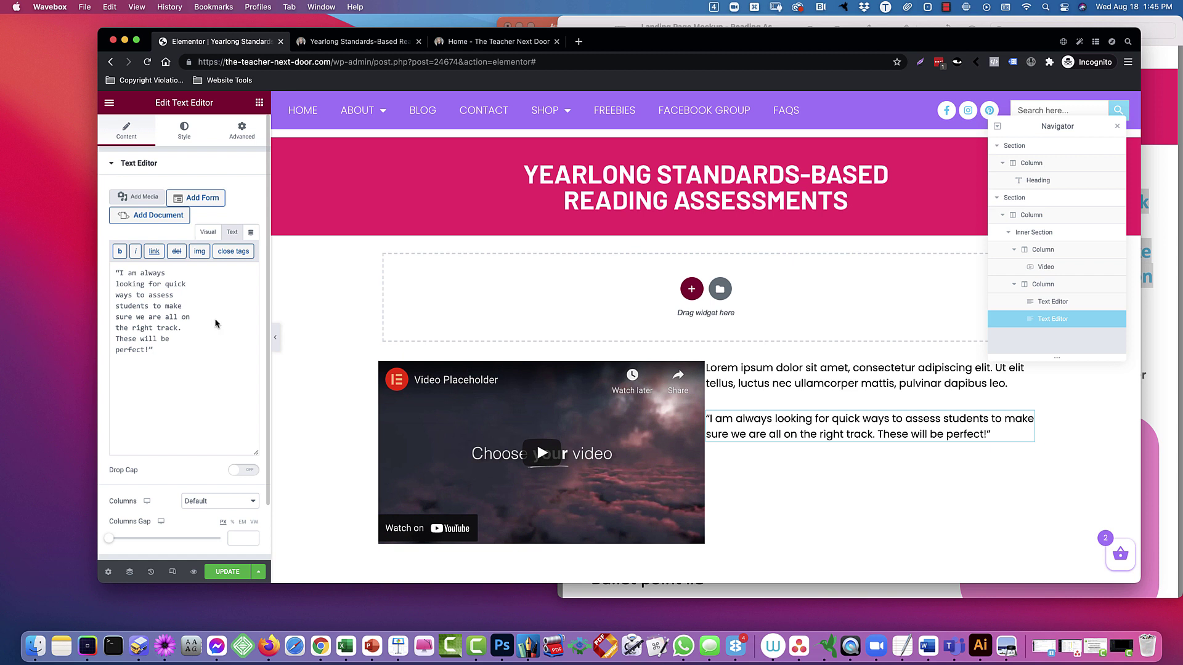
key("super+z")
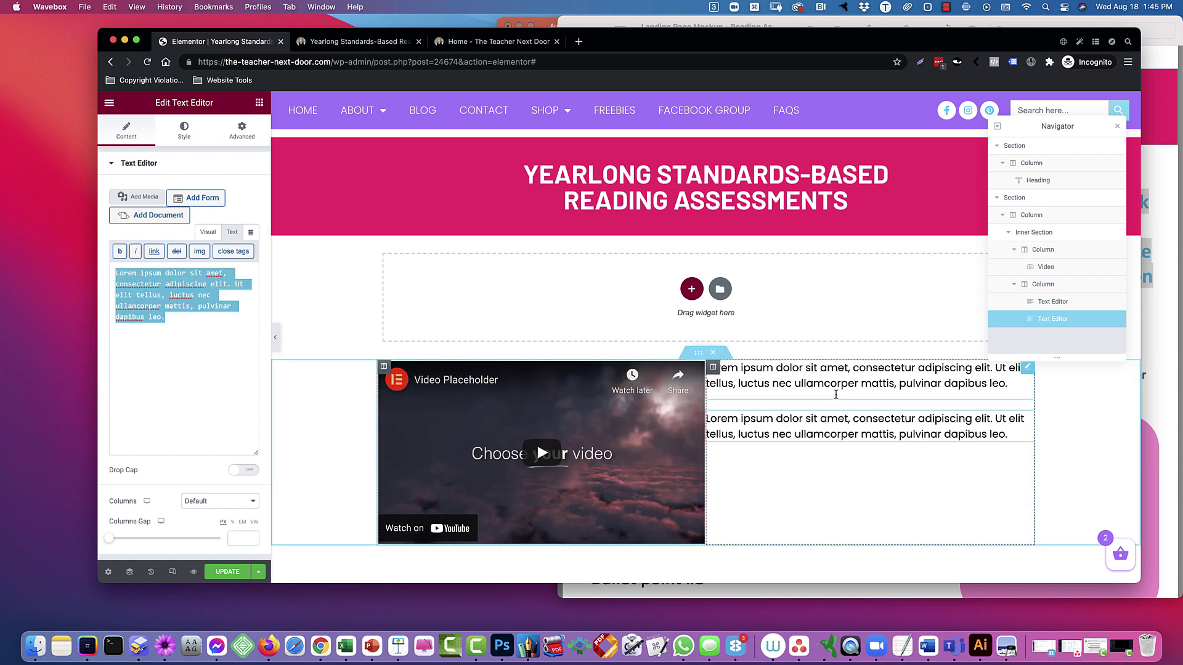
- Replace the placeholder text of the upper Text Editor in the right column with the copied quote
left_click(836, 394)
left_click(231, 232)
left_click(166, 315)
key("super+a")
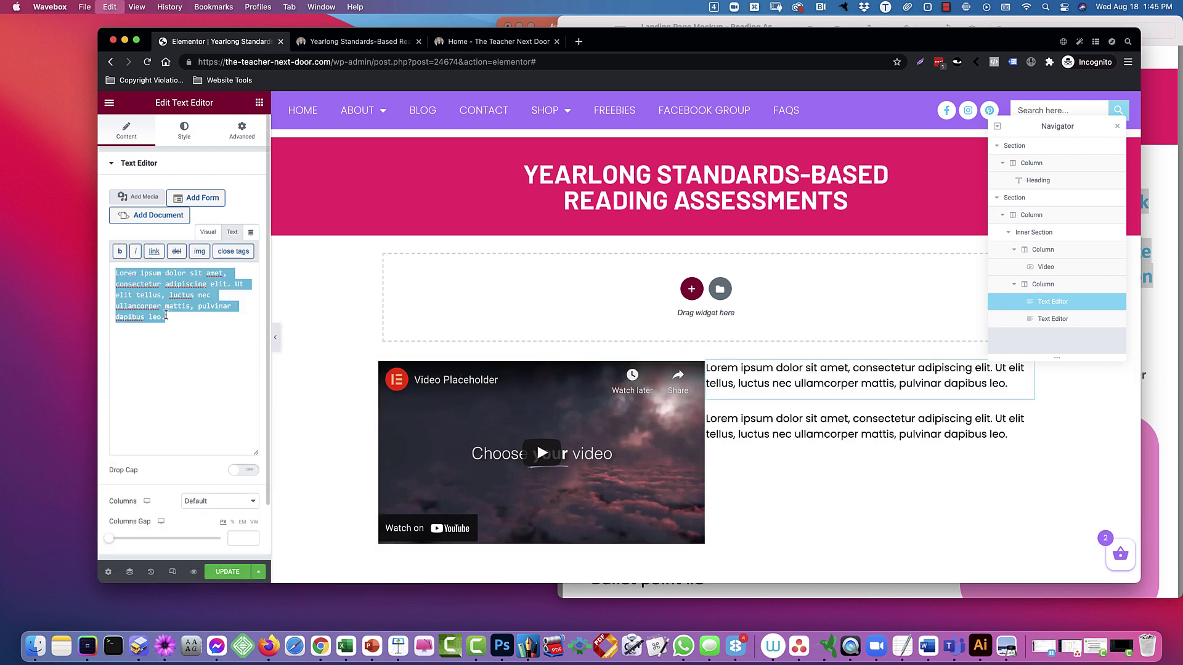
key("super+v")
- Copy the teacher attribution line from the Preview mockup and paste it over the lower Text Editor's placeholder text in Elementor
left_click(1162, 336)
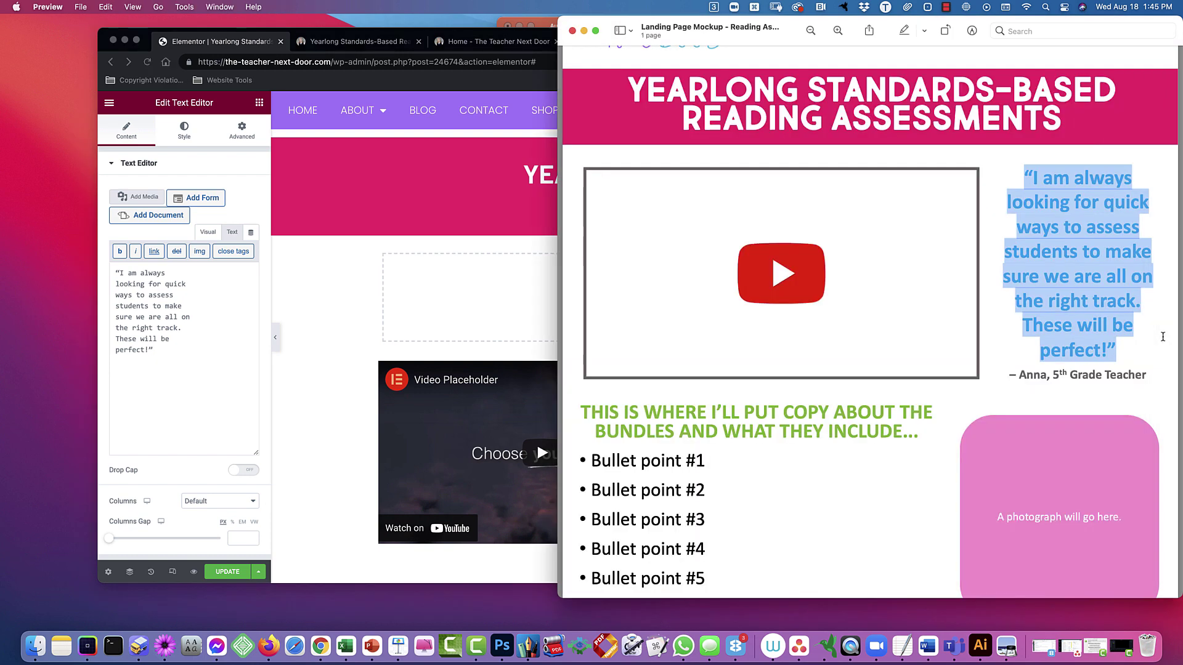
triple_click(1020, 374)
key("super+c")
left_click(167, 308)
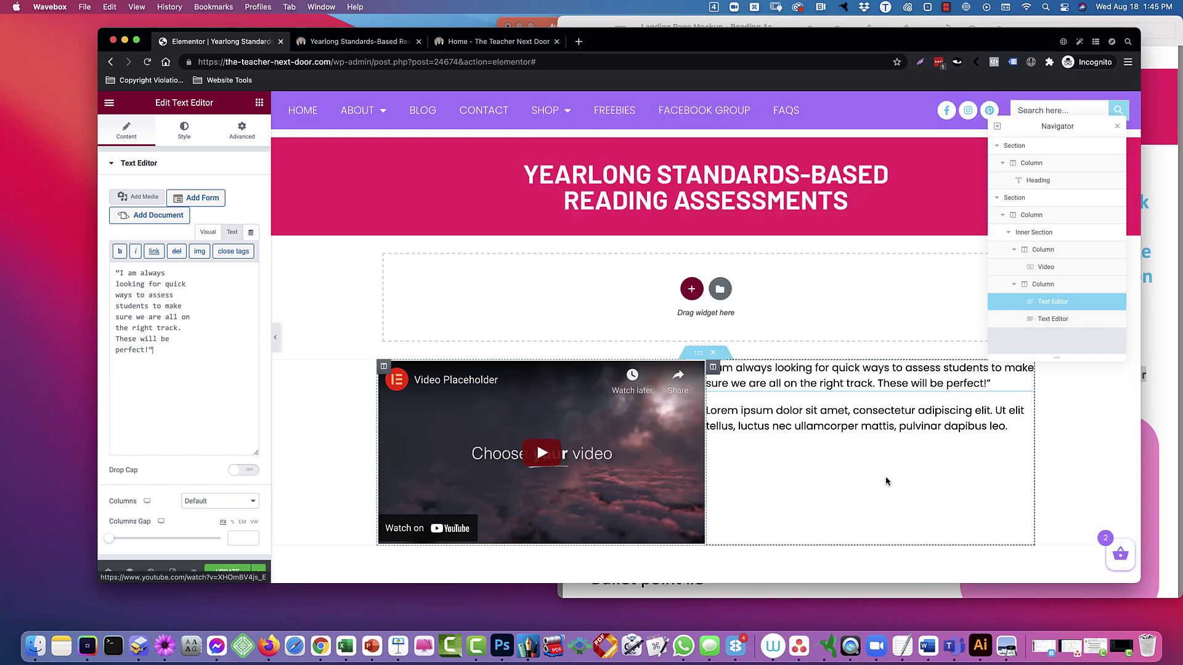
left_click(882, 428)
left_click(231, 232)
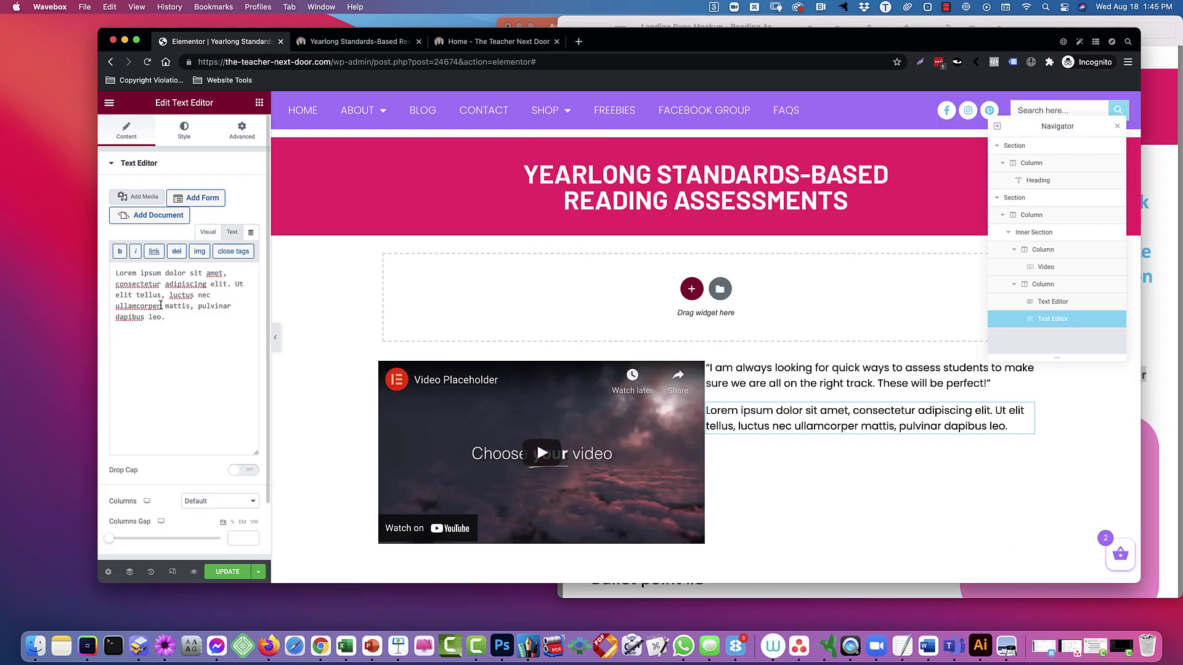
key("super+a")
key("super+v")
- Remove the pasted line breaks from the quote in the upper Text Editor so its words run on continuously
left_click(900, 380)
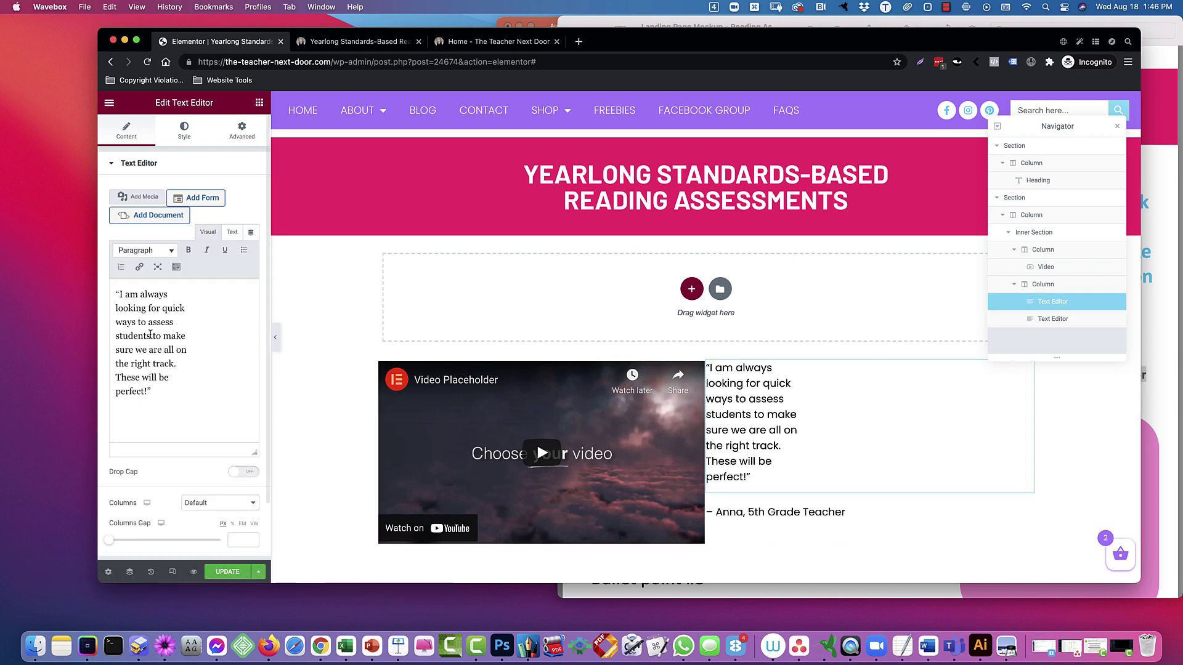
key("BackSpace")
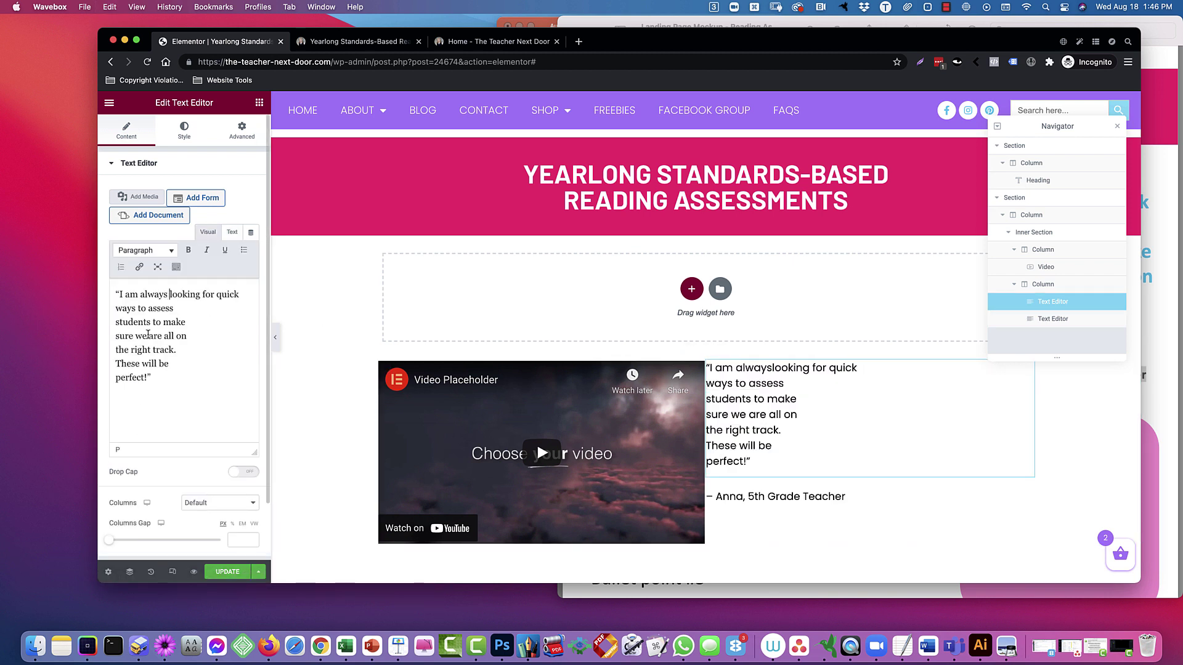
key("BackSpace")
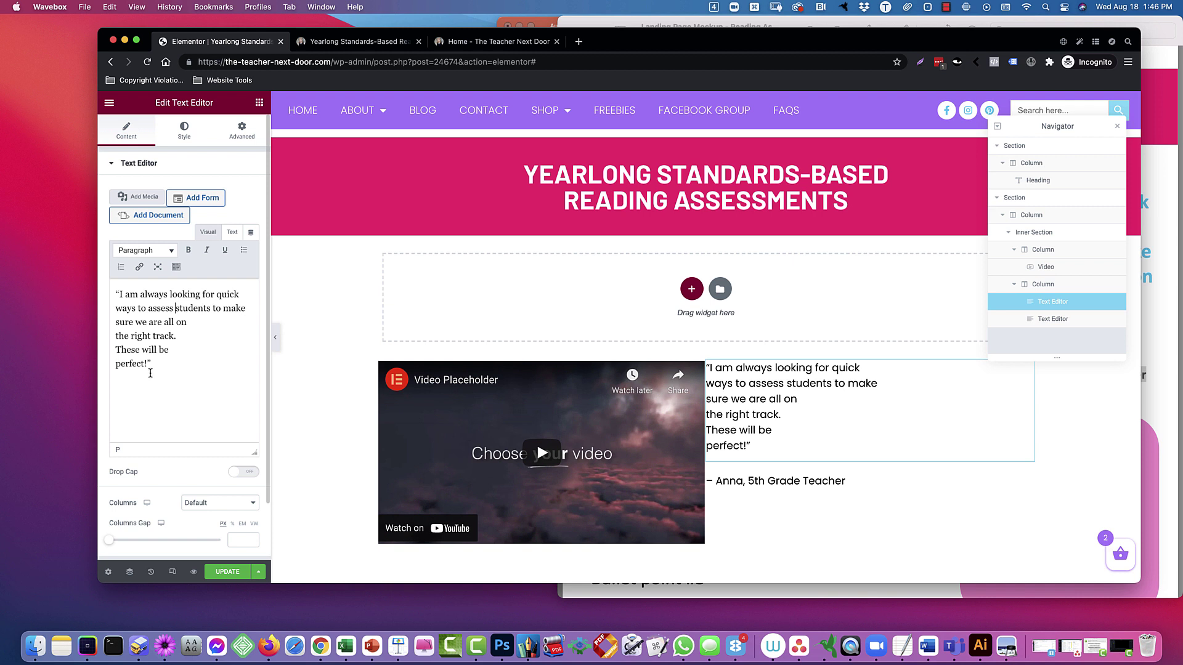
left_click(114, 335)
key("BackSpace")
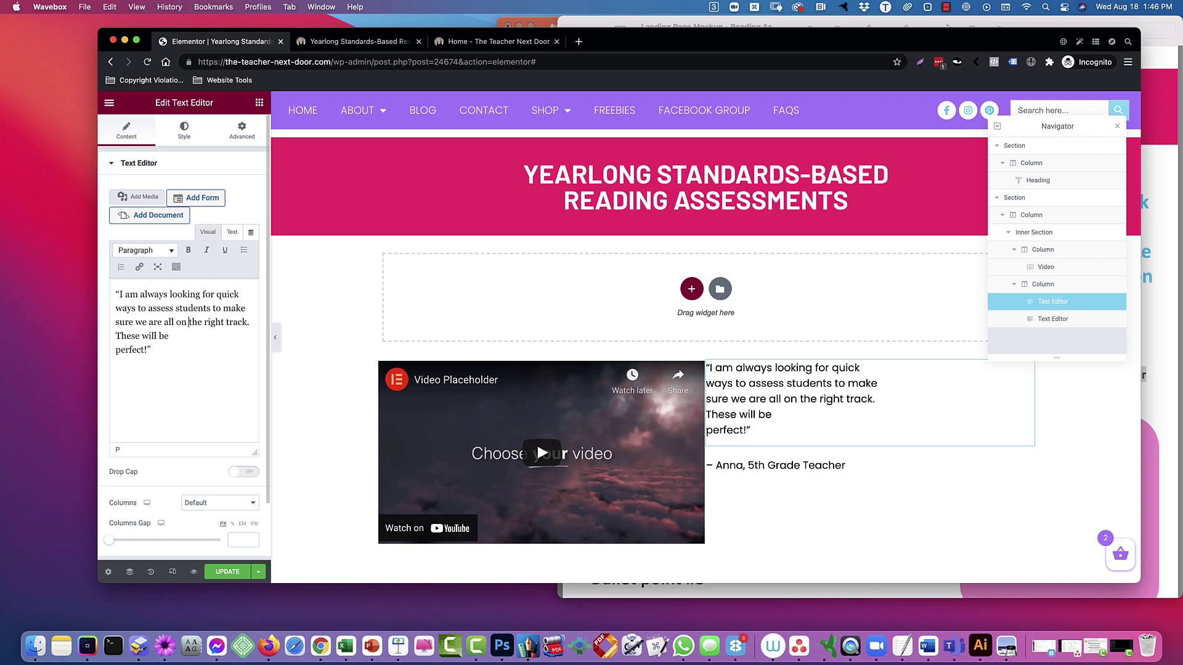
left_click(116, 349)
key("BackSpace")
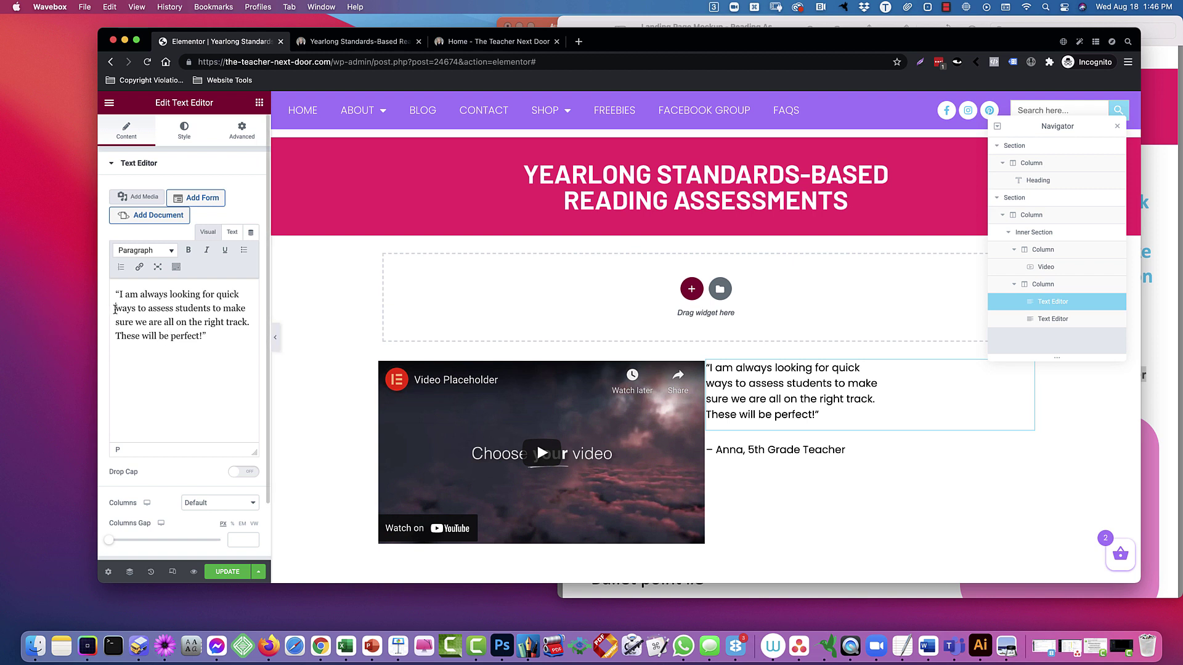
left_click(228, 236)
left_click(116, 316)
key("BackSpace")
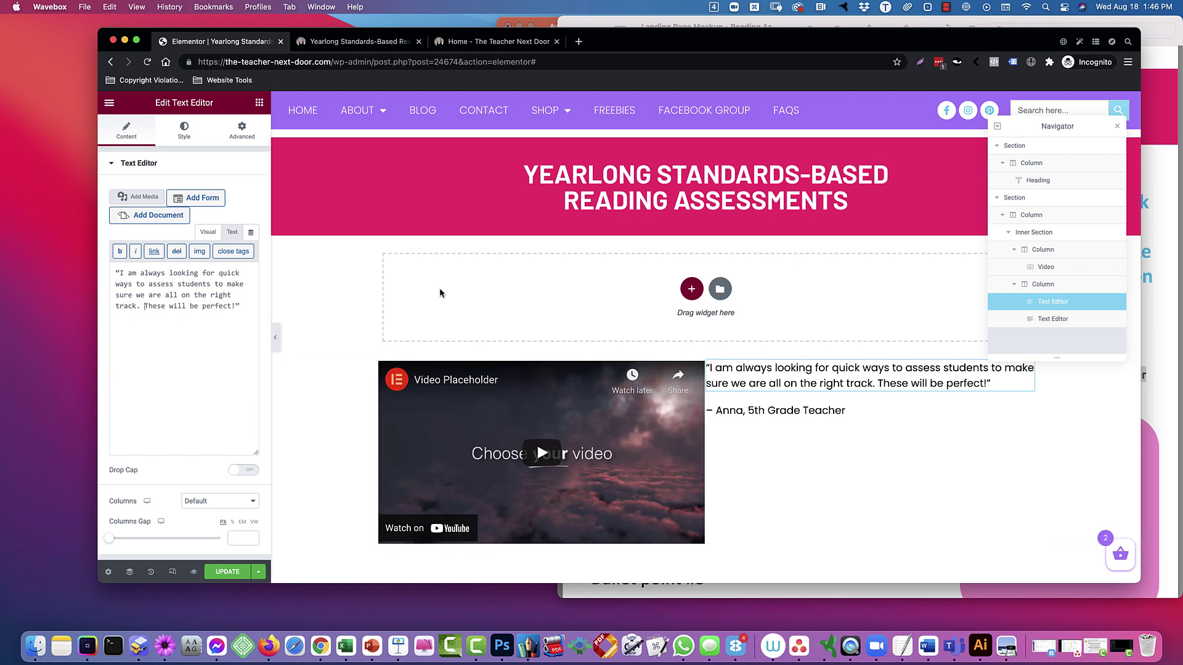
left_click(204, 233)
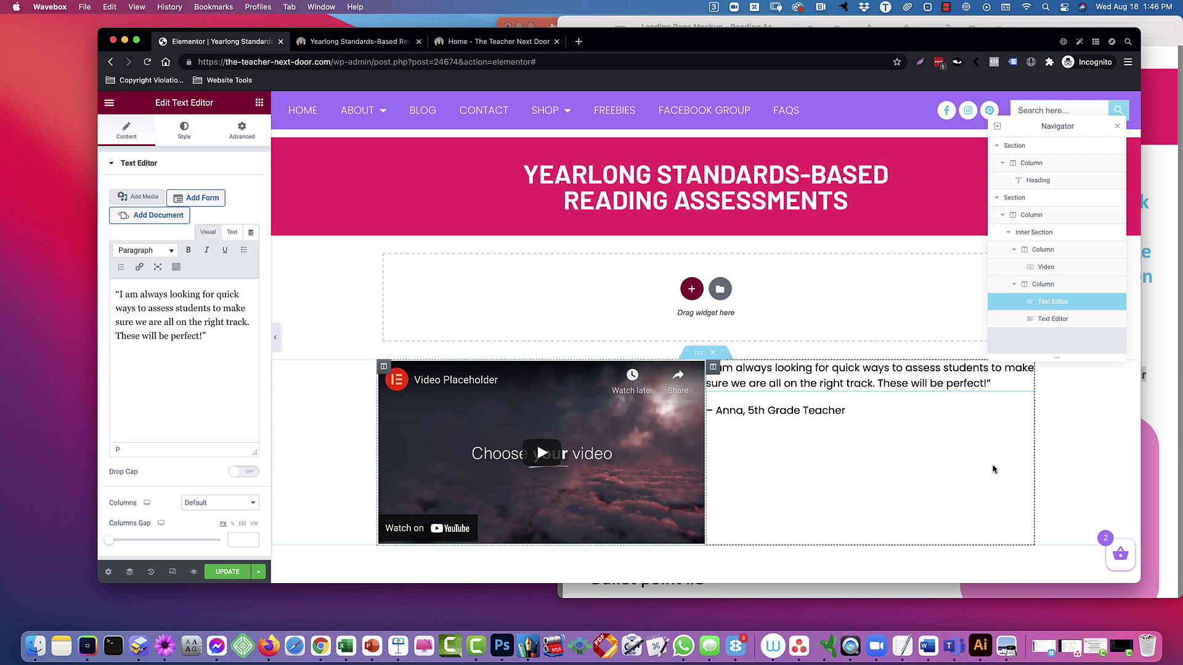
- Check the quote's styling in the Preview mockup, and in Elementor center the quote and give it the global Accent color
left_click(1172, 378)
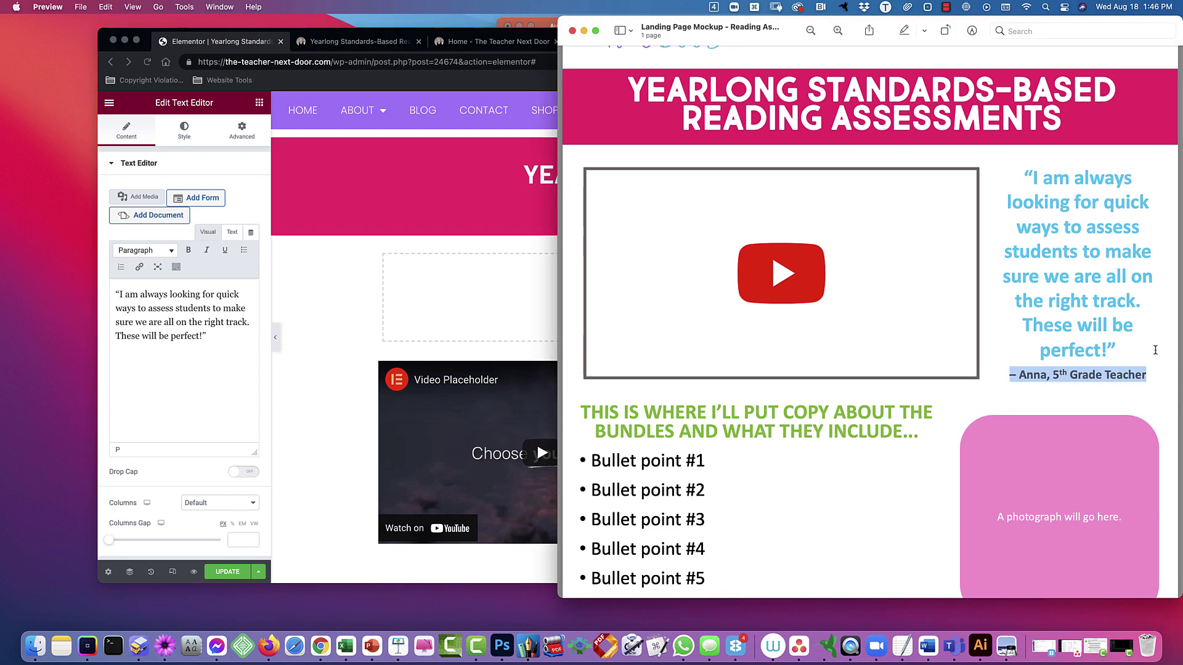
left_click(497, 356)
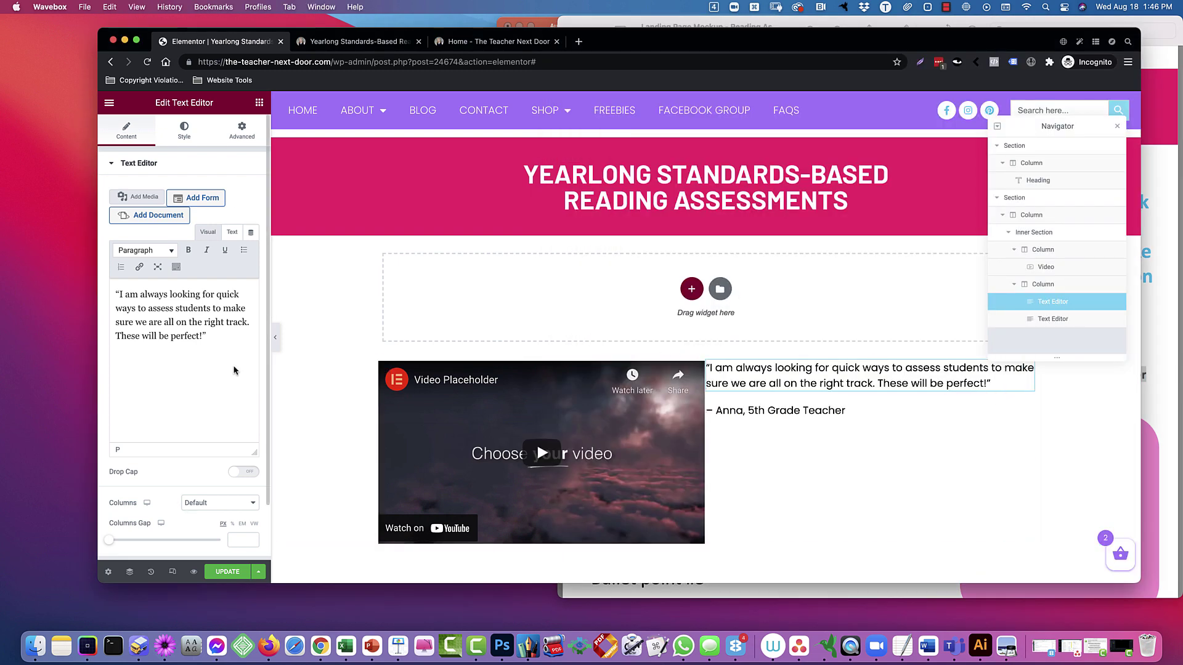
left_click(184, 131)
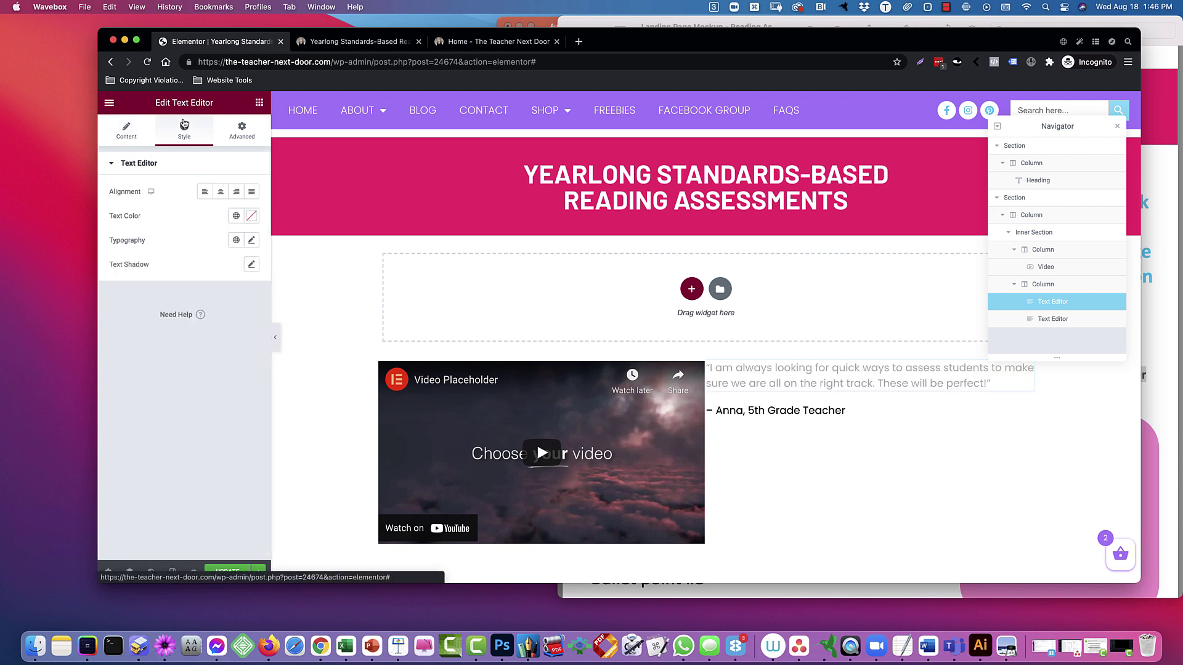
left_click(221, 193)
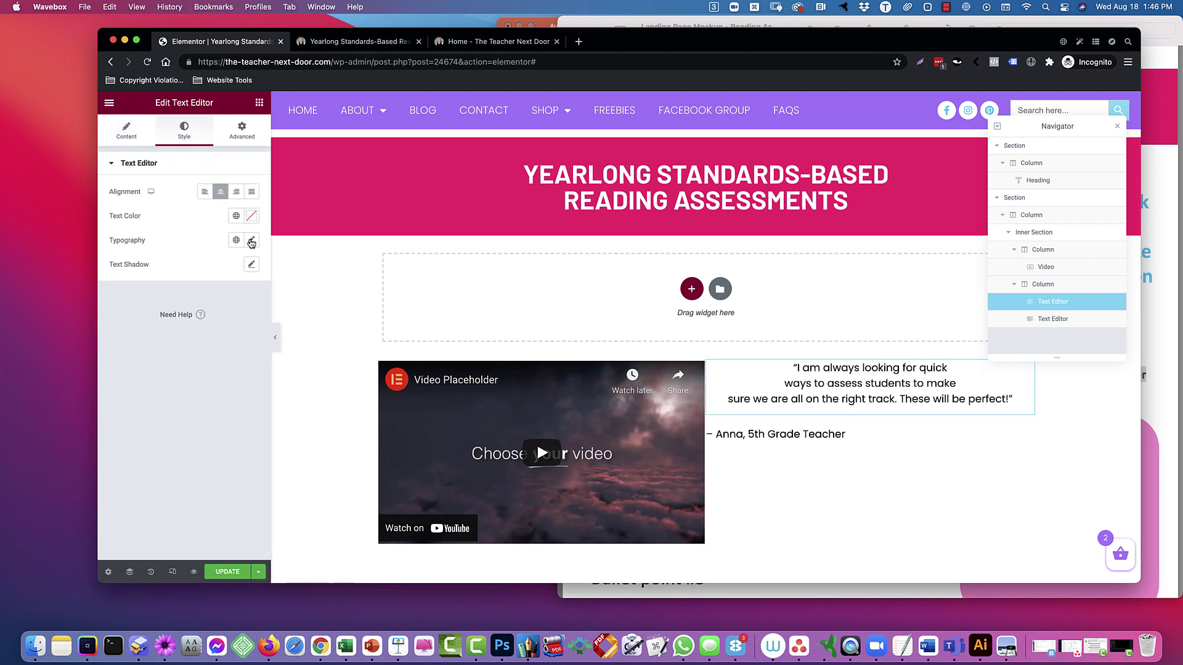
left_click(237, 217)
left_click(190, 336)
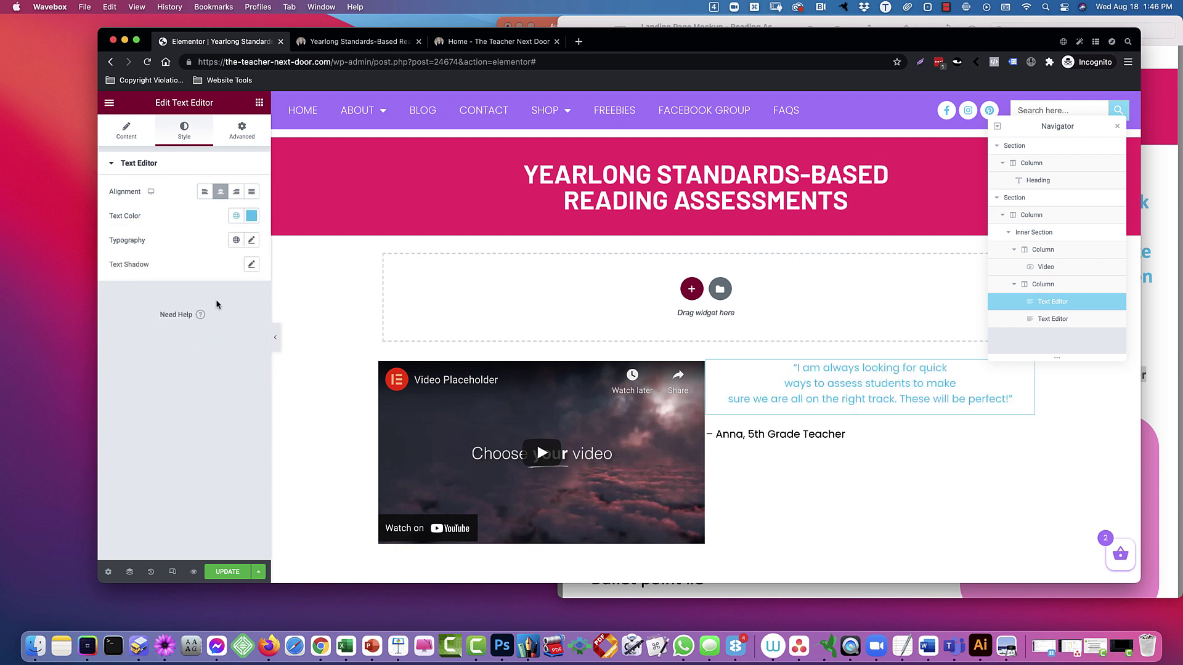
- Set the quote's typography to the Barlow family, size 41 px and weight 500, comparing it with the mockup
left_click(252, 242)
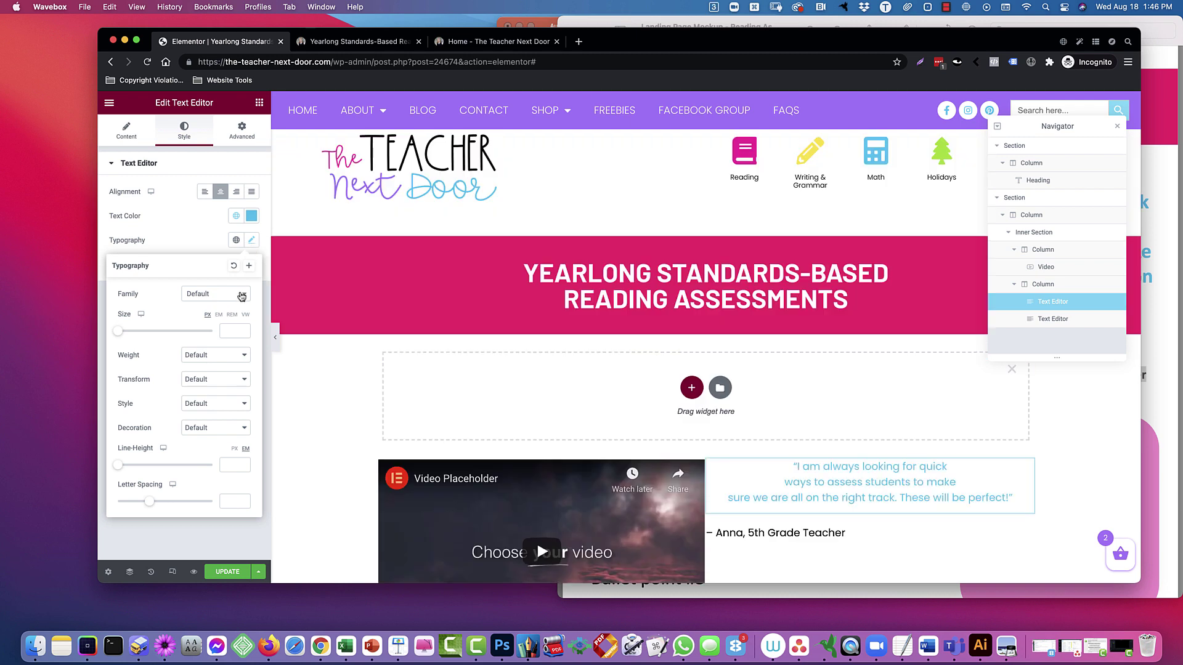
left_click(219, 296)
type("barlow")
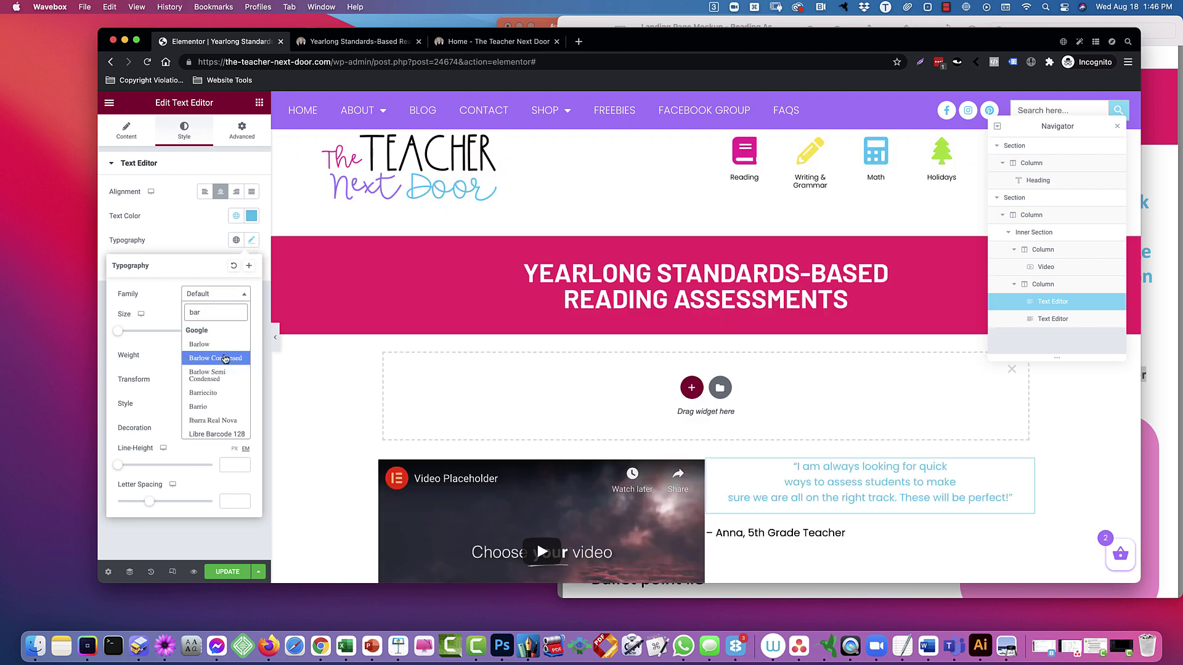
left_click(221, 346)
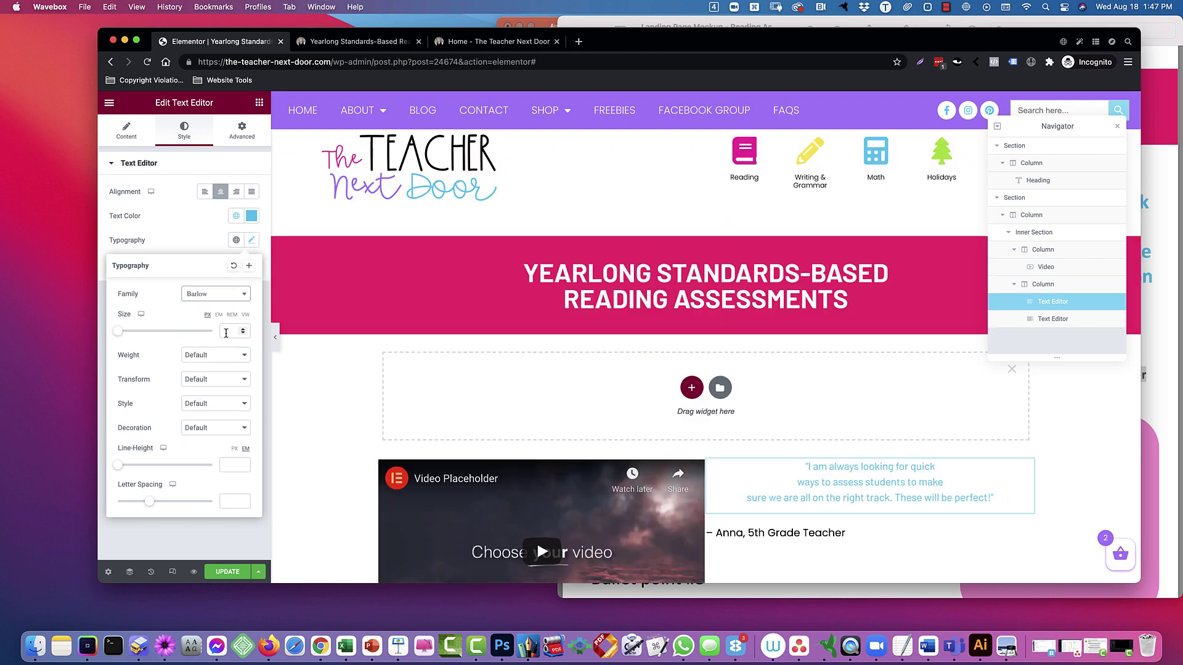
left_click_drag(130, 332, 142, 334)
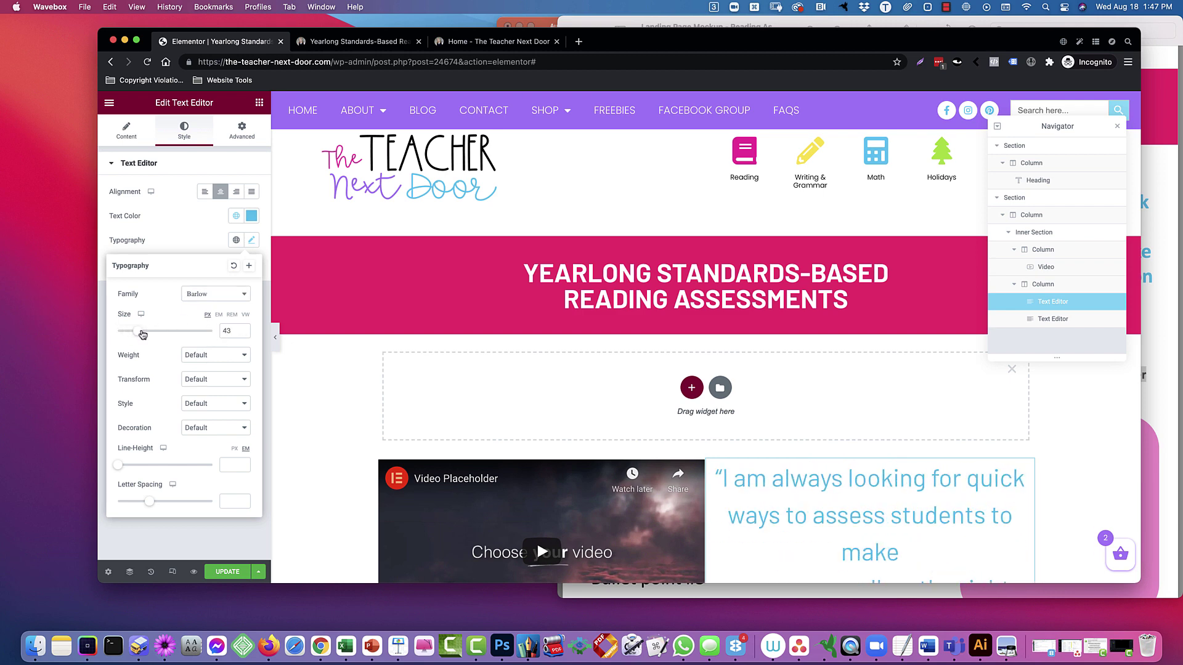
left_click(1156, 297)
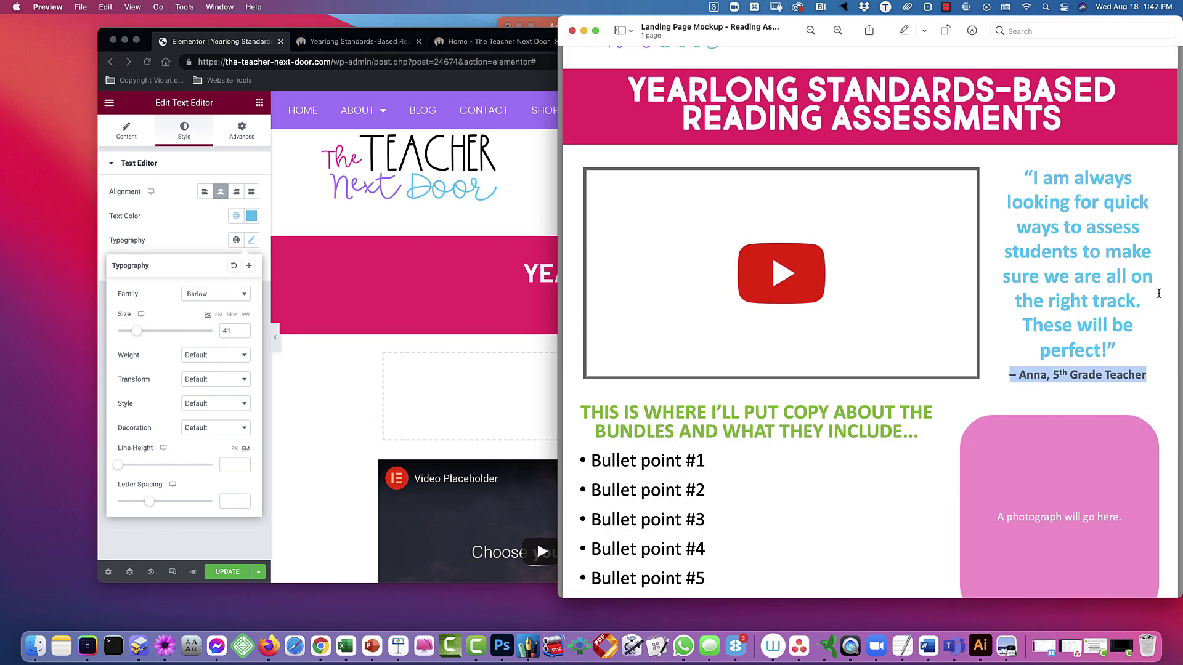
left_click(385, 337)
scroll(498, 359, "down", 3)
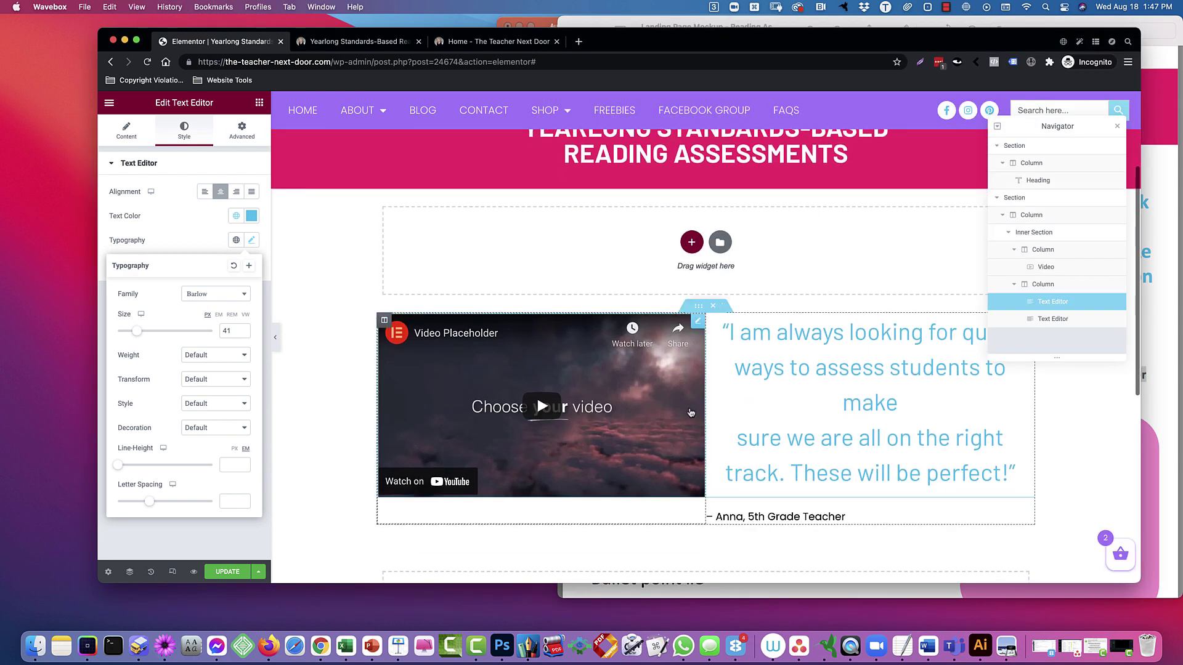
left_click(200, 357)
left_click(204, 298)
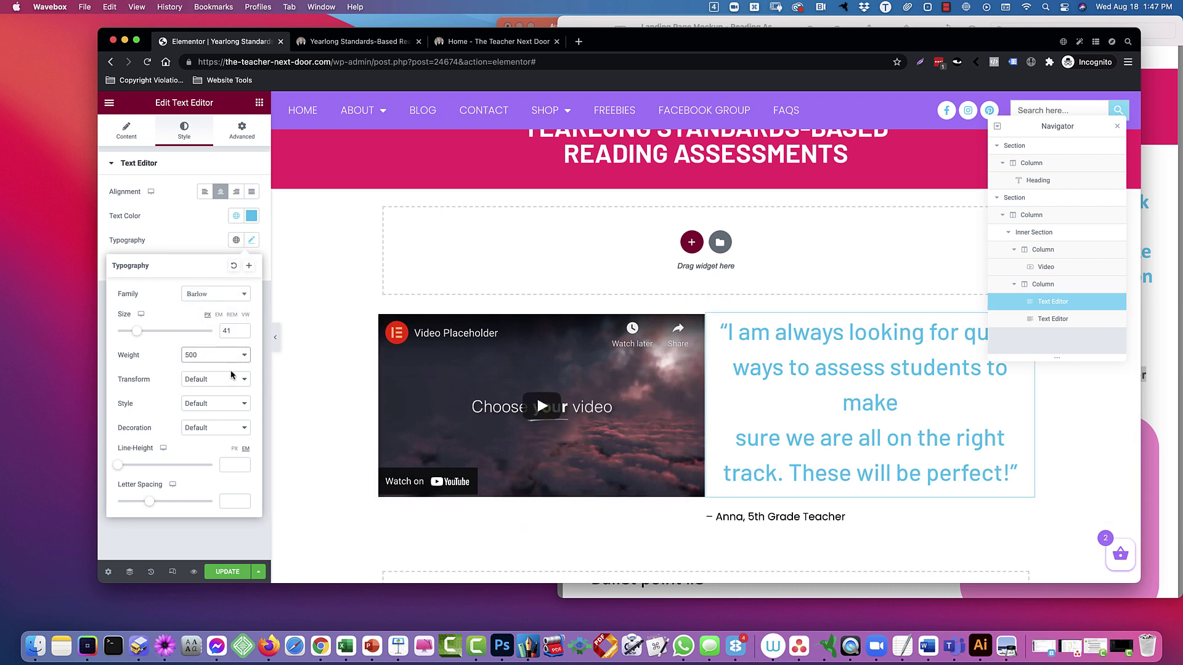
- Remove the remaining line break between "make" and "sure" directly in the quote on the page
left_click(847, 404)
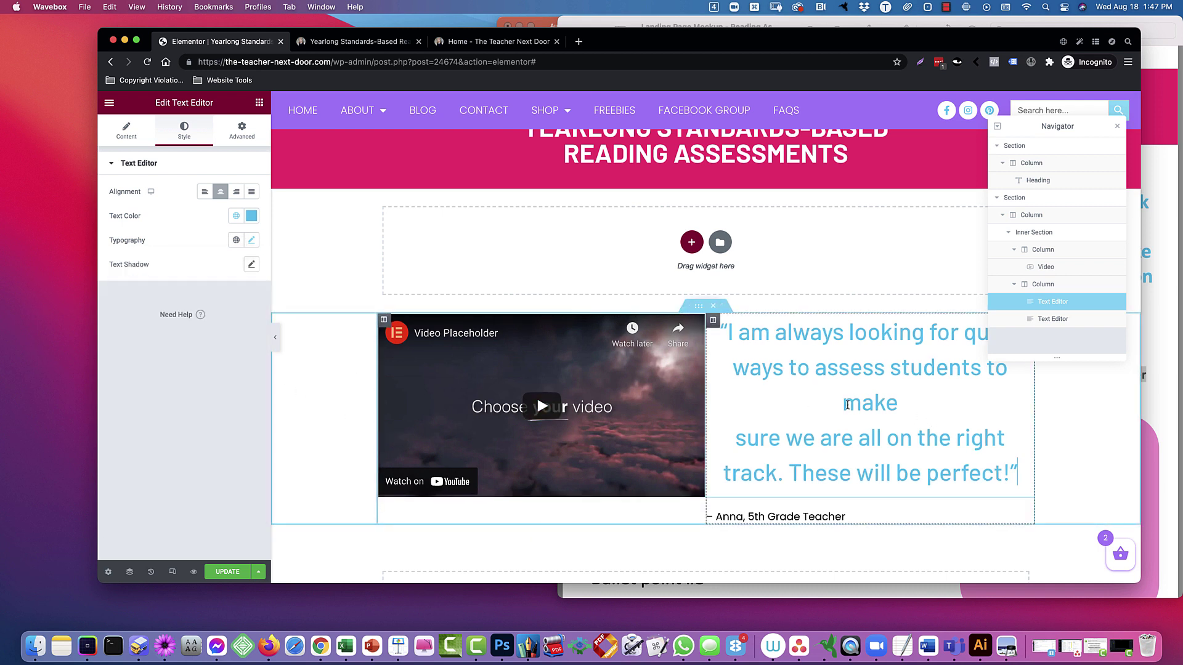
key("BackSpace")
key("BackSpace")
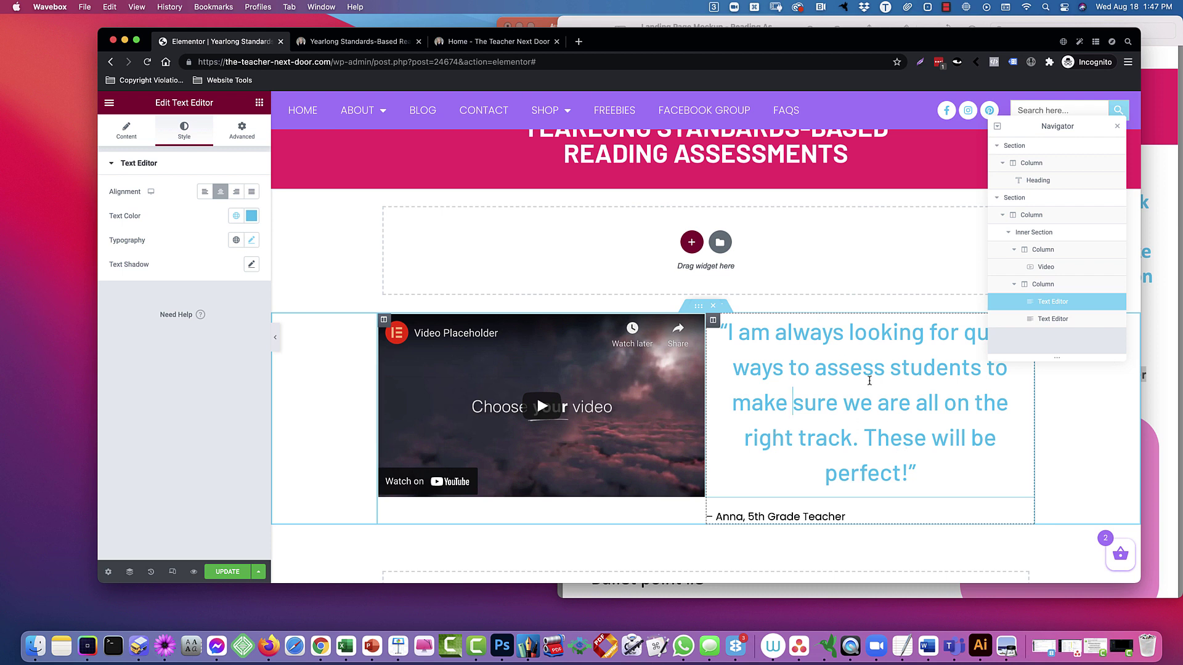
- Tighten the quote's line height to 47 px in its typography settings
scroll(893, 426, "up", 1)
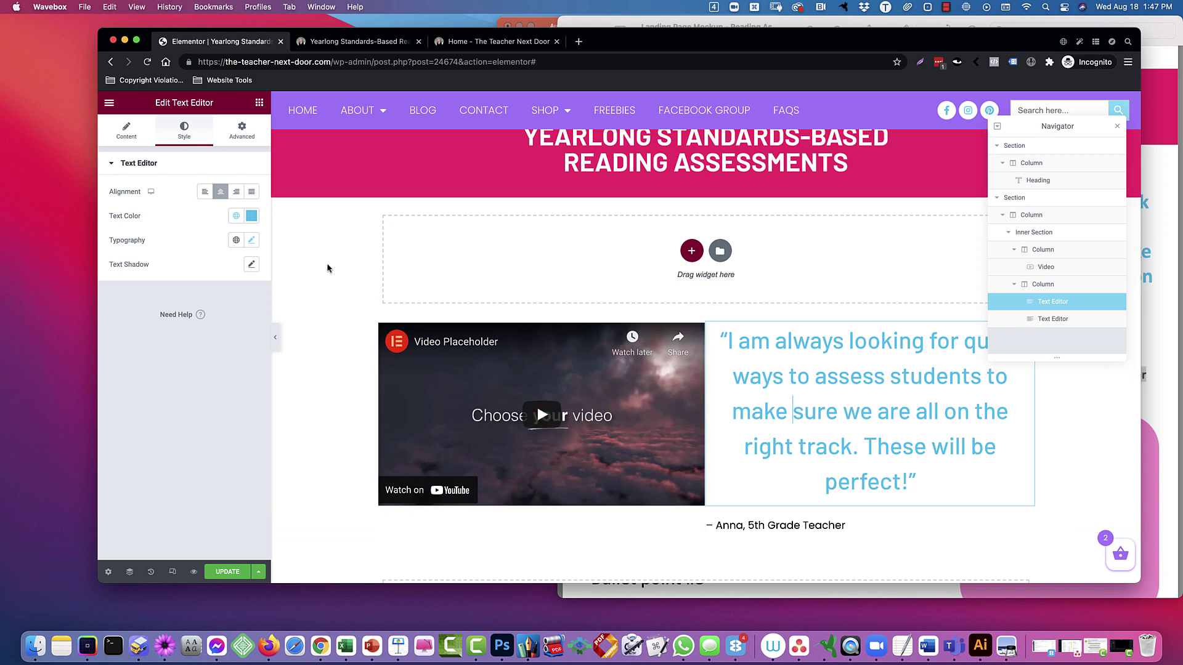
left_click(249, 241)
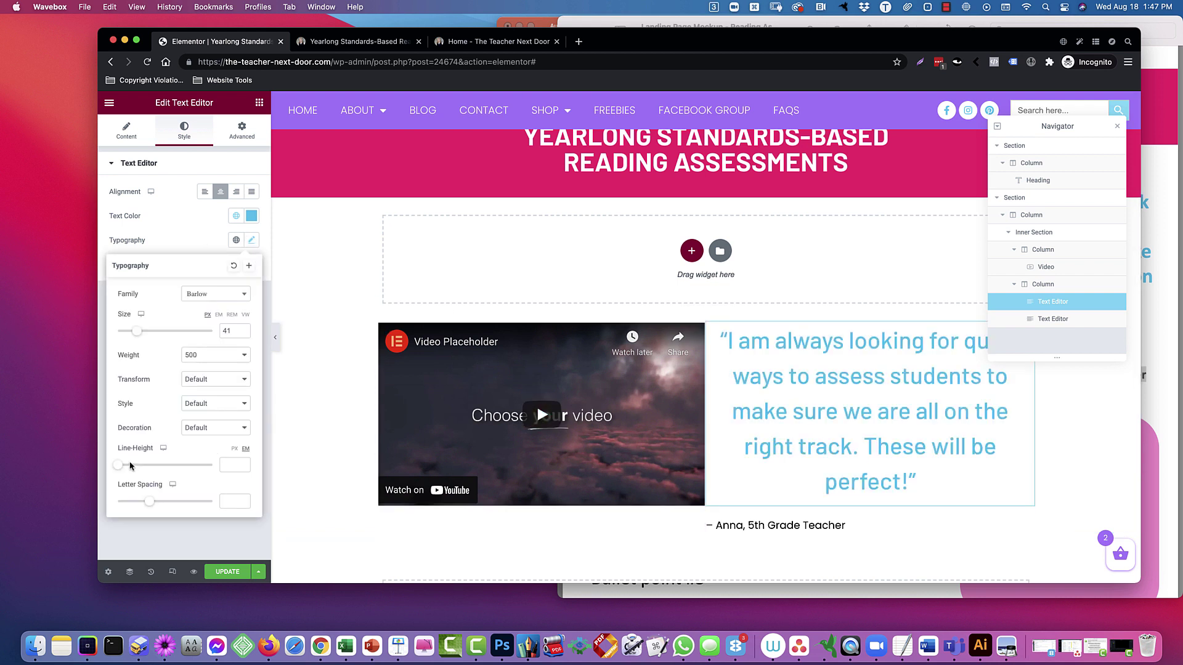
left_click_drag(117, 468, 164, 466)
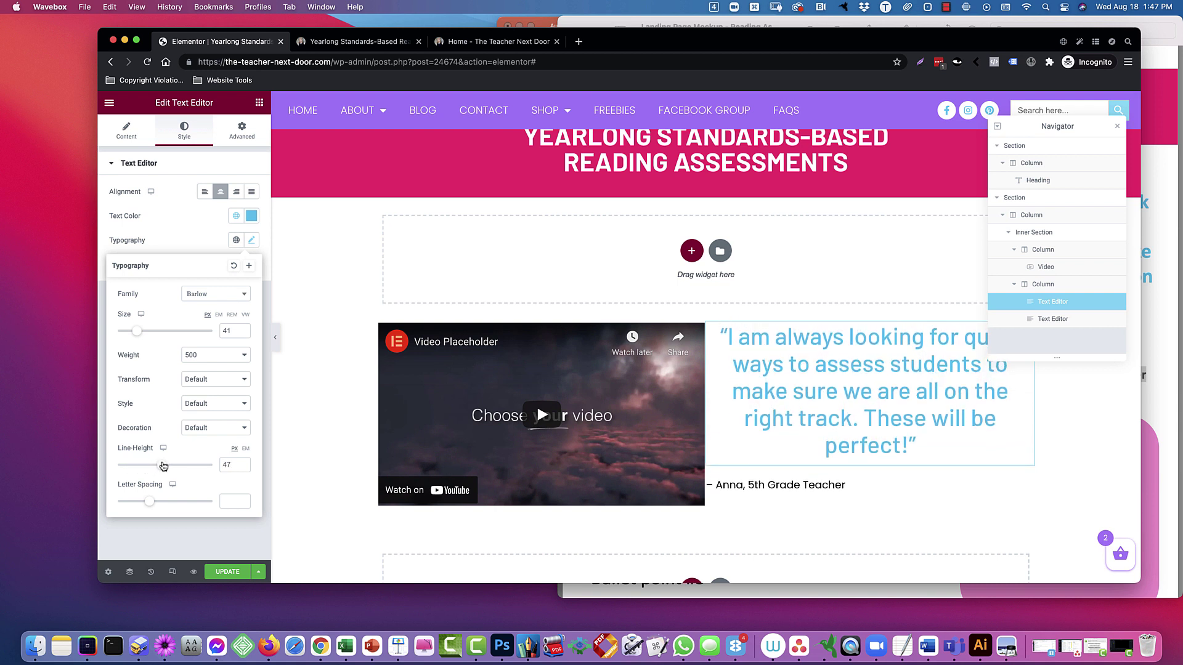
- Center the attribution line below the quote and give it the global Text color
left_click(855, 486)
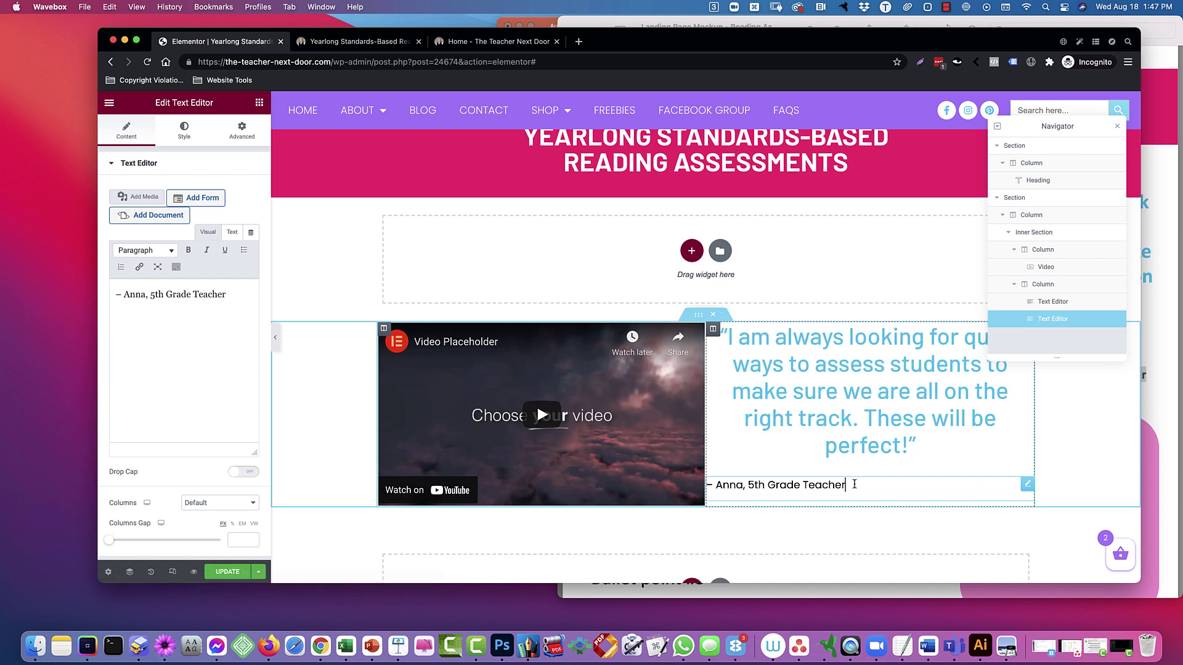
left_click(178, 135)
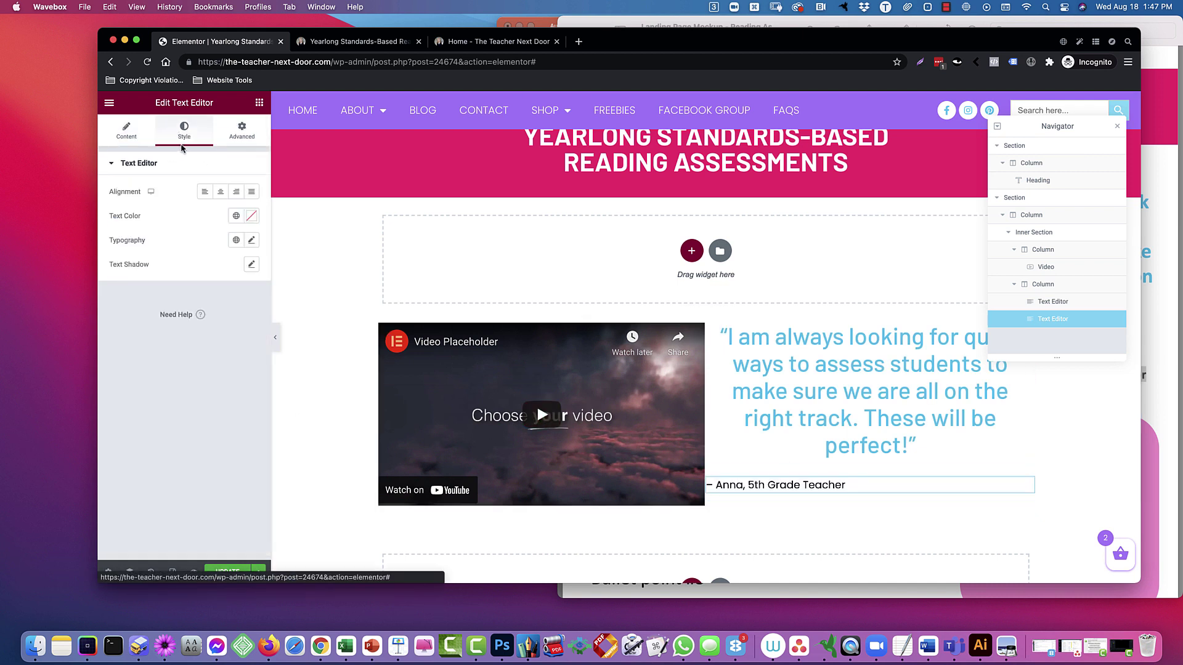
left_click(221, 192)
left_click(236, 216)
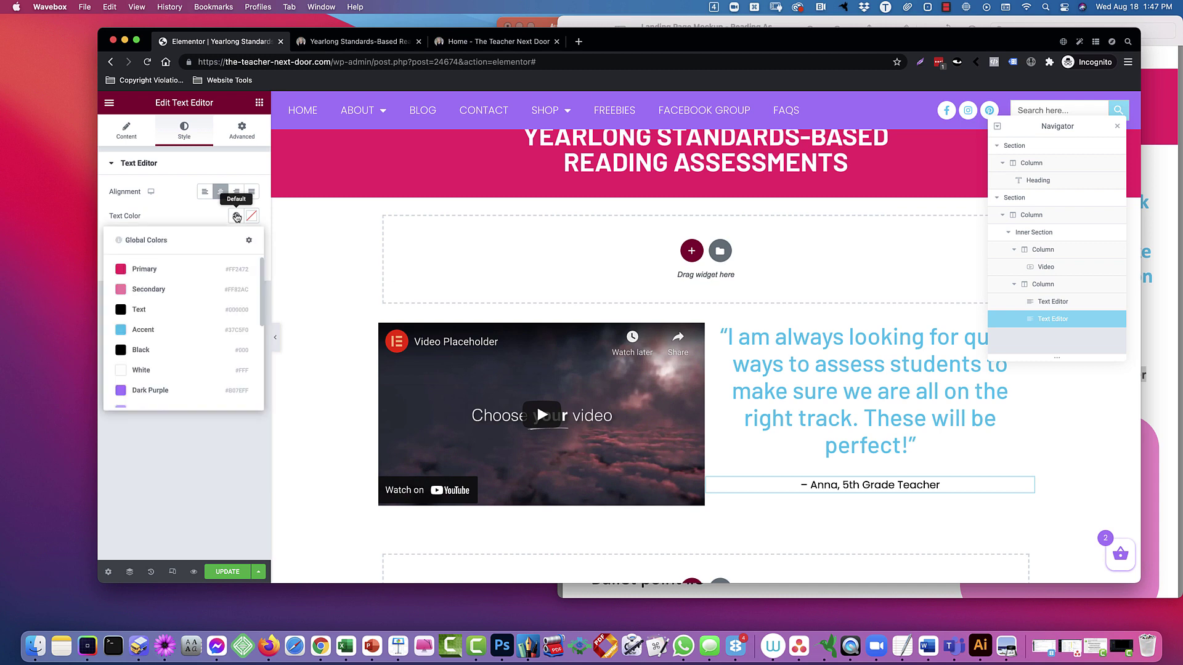
left_click(203, 310)
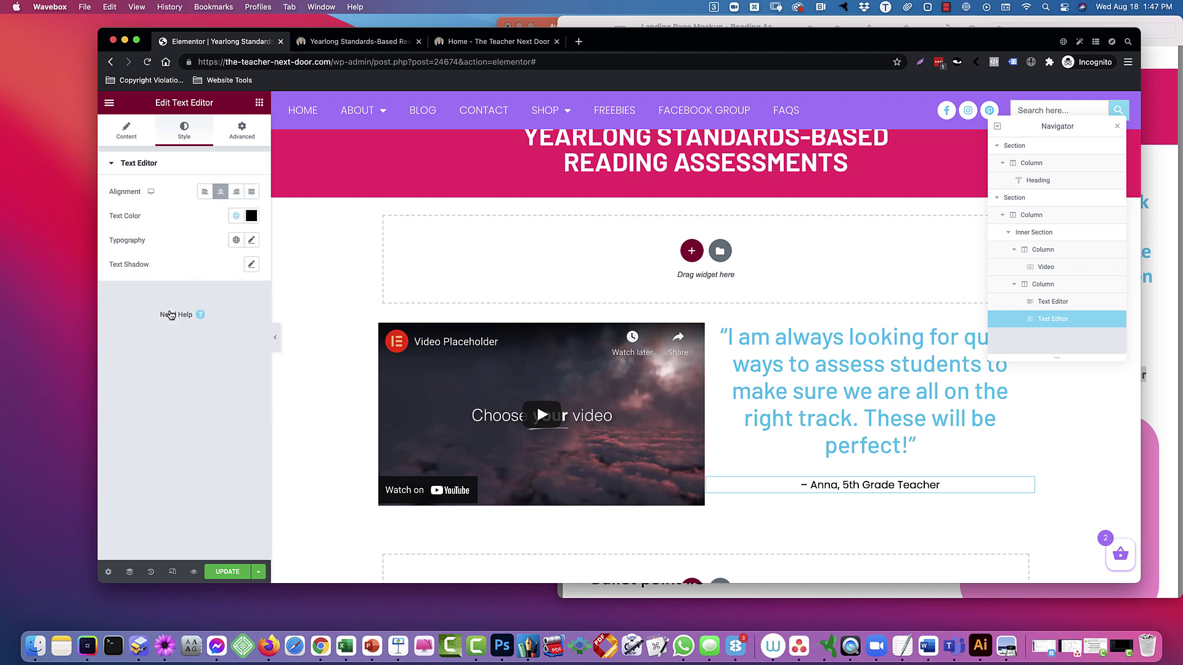
- Compare the attribution line with the Preview mockup, and in Elementor set its typography size to 22 px
left_click(1158, 368)
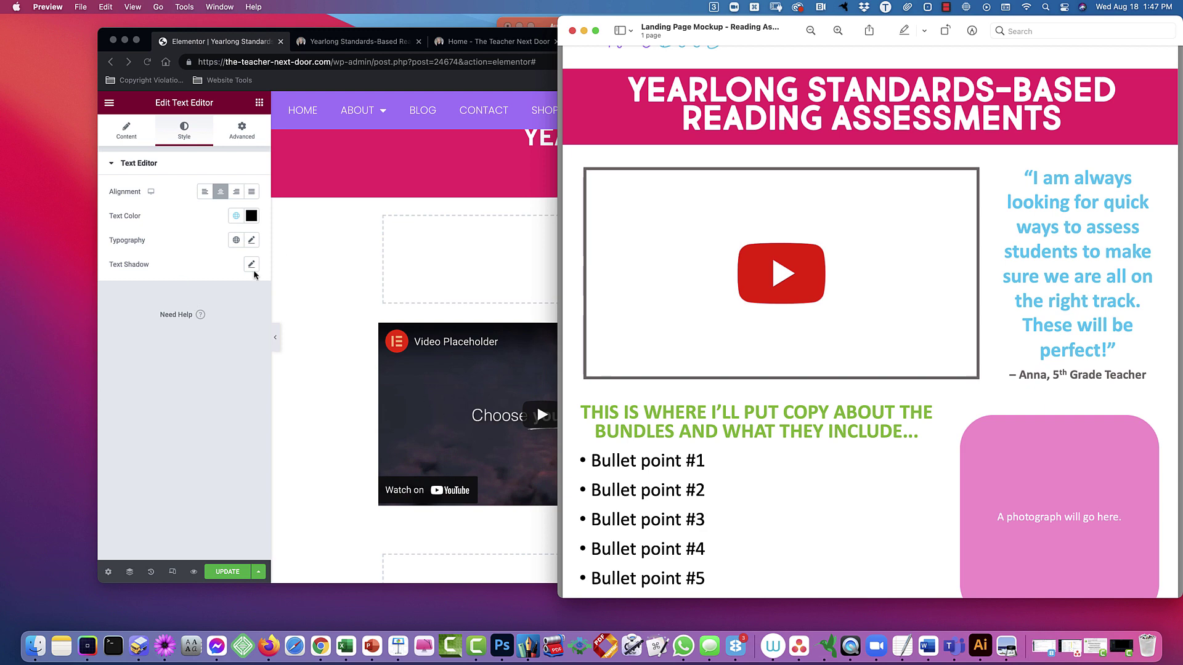
left_click(197, 285)
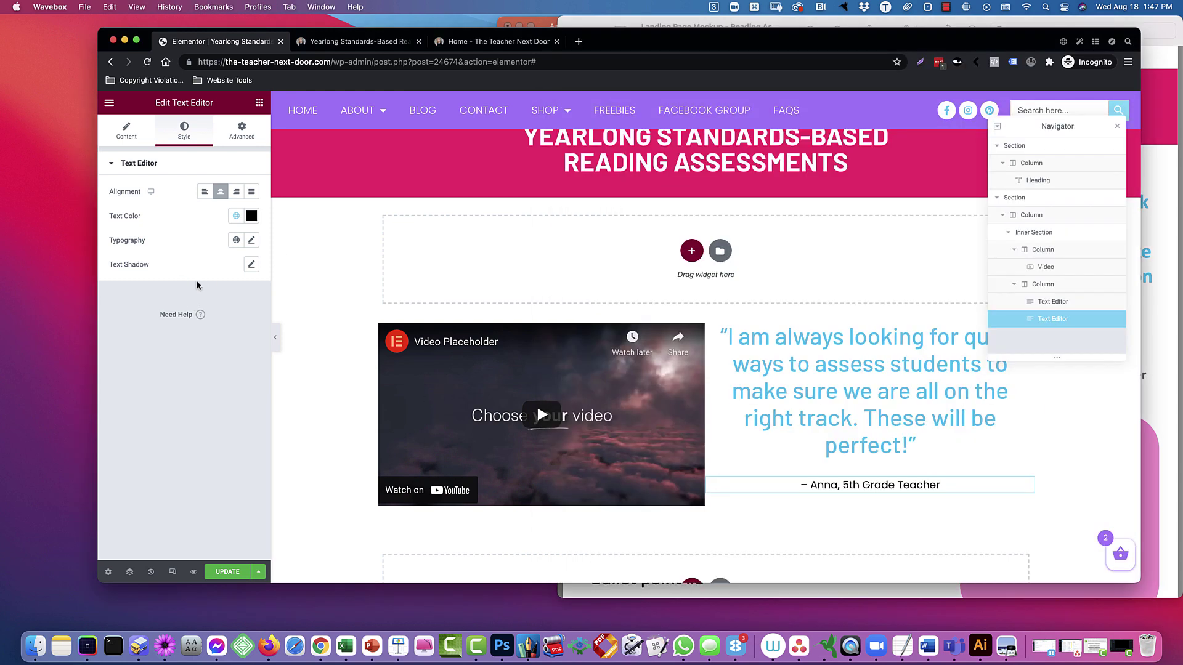
left_click(252, 242)
left_click_drag(118, 334, 129, 335)
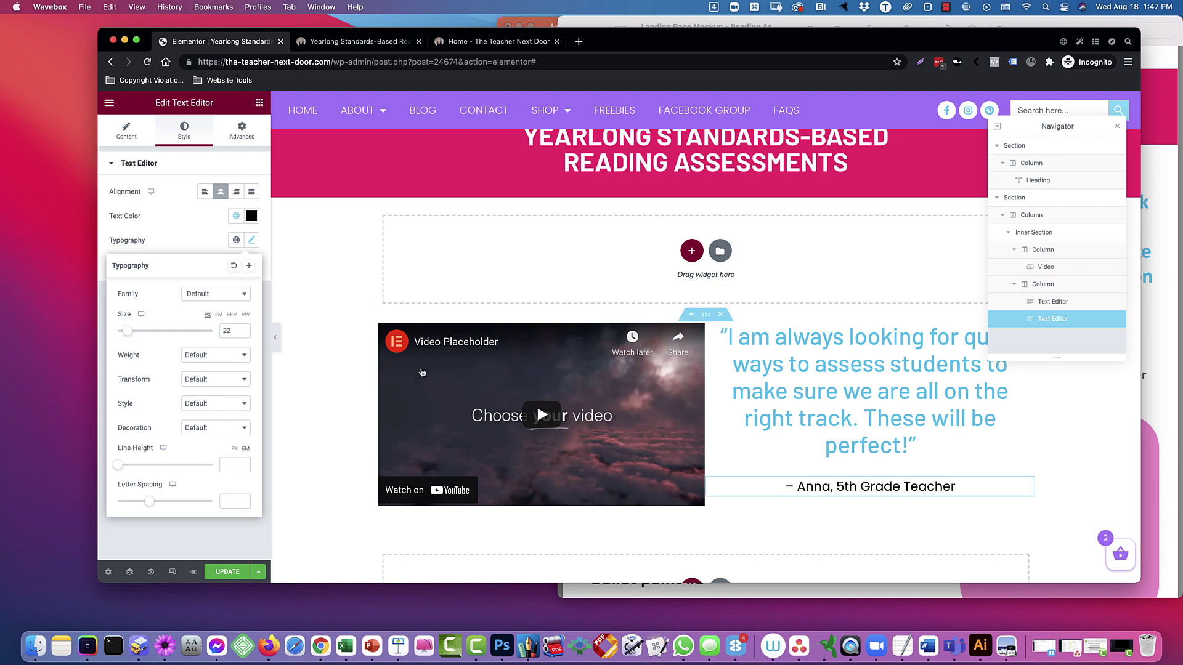
- Unlink the padding values of the outer column around the video and quote, and set its right padding to 25 px
scroll(718, 312, "down", 1)
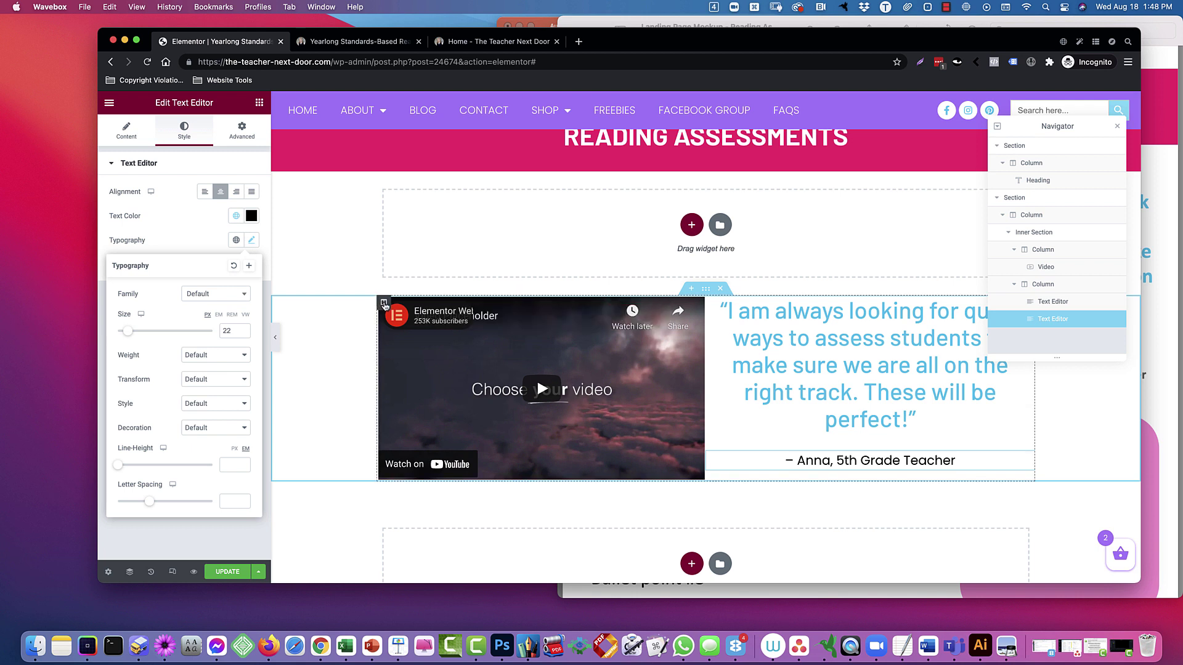
left_click(368, 306)
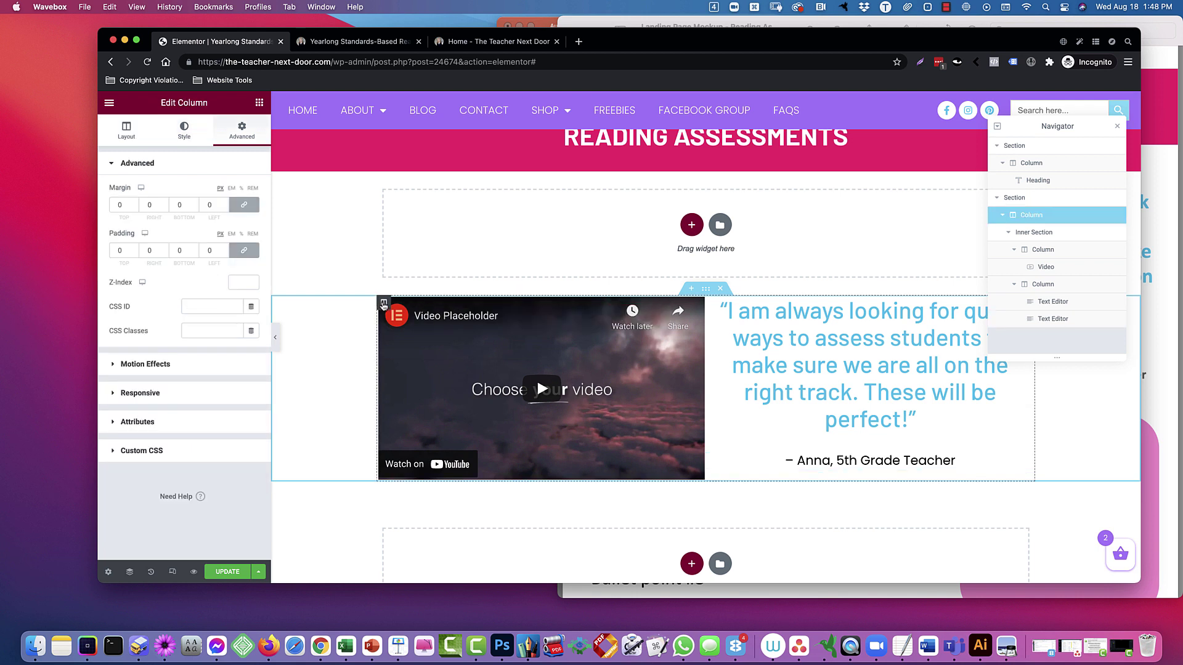
left_click(250, 250)
left_click(139, 252)
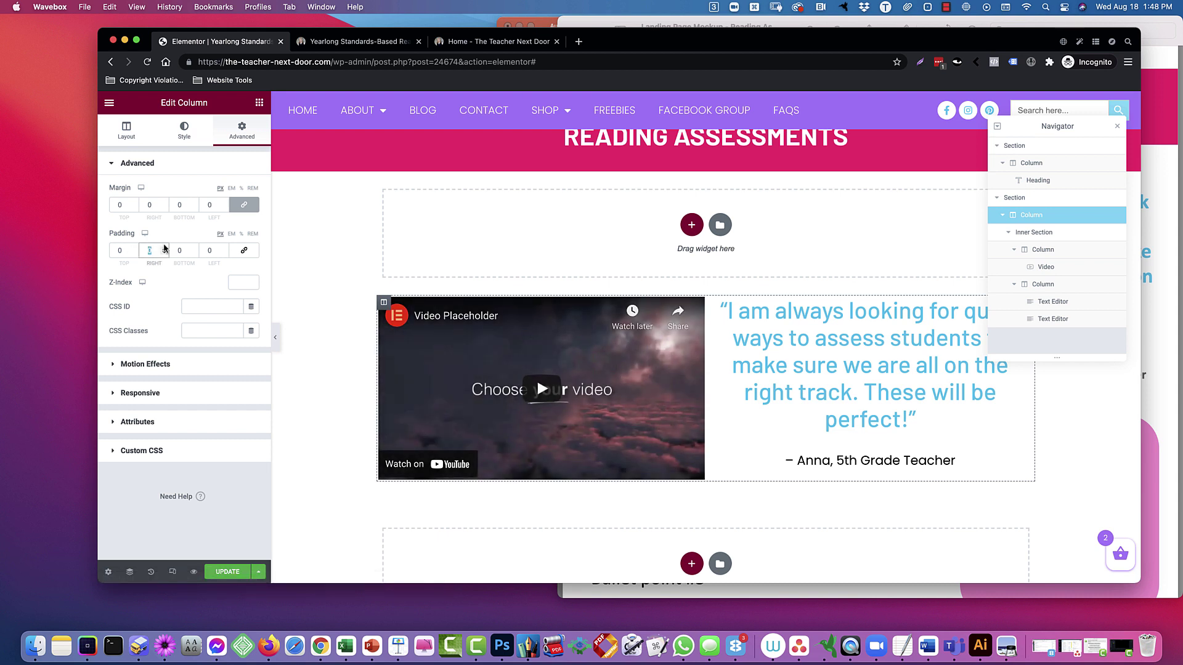
type("2")
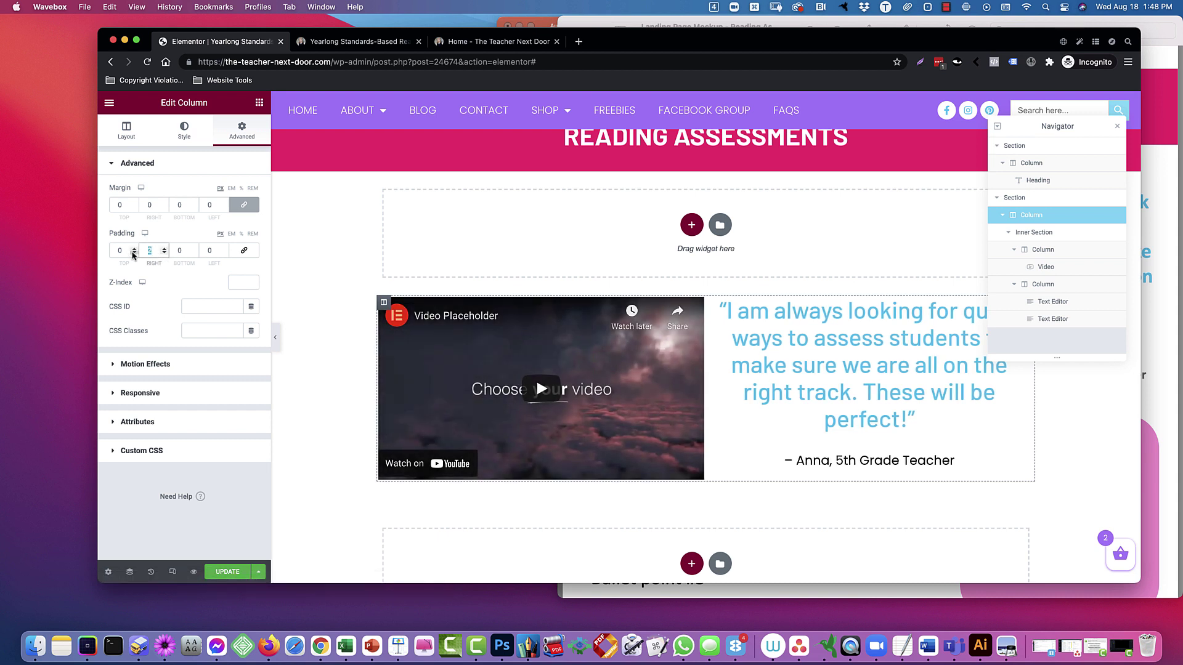
type("5")
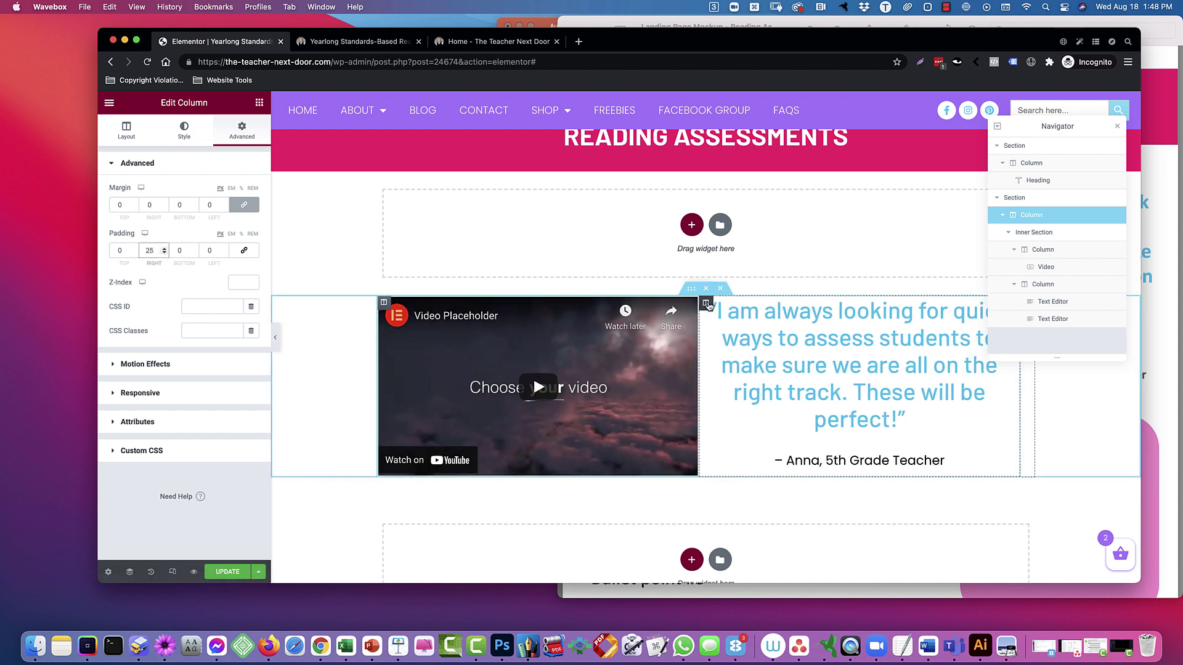
- Unlink the quote column's padding values and set its left padding to 25 px
left_click(706, 303)
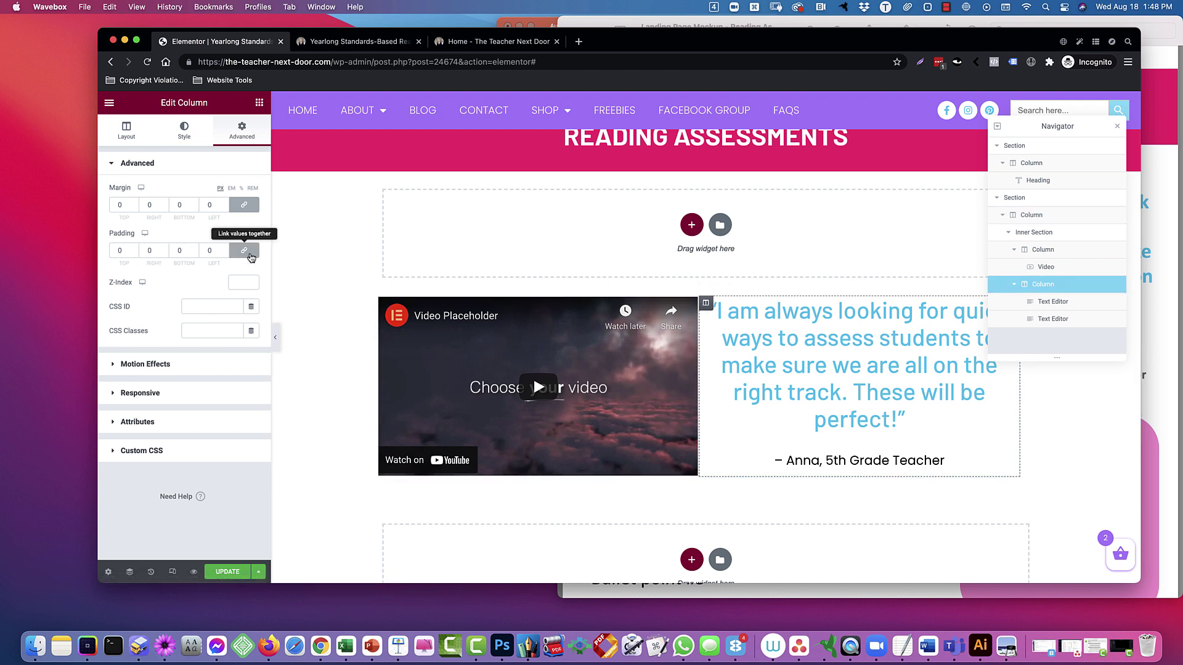
left_click(208, 251)
type("25")
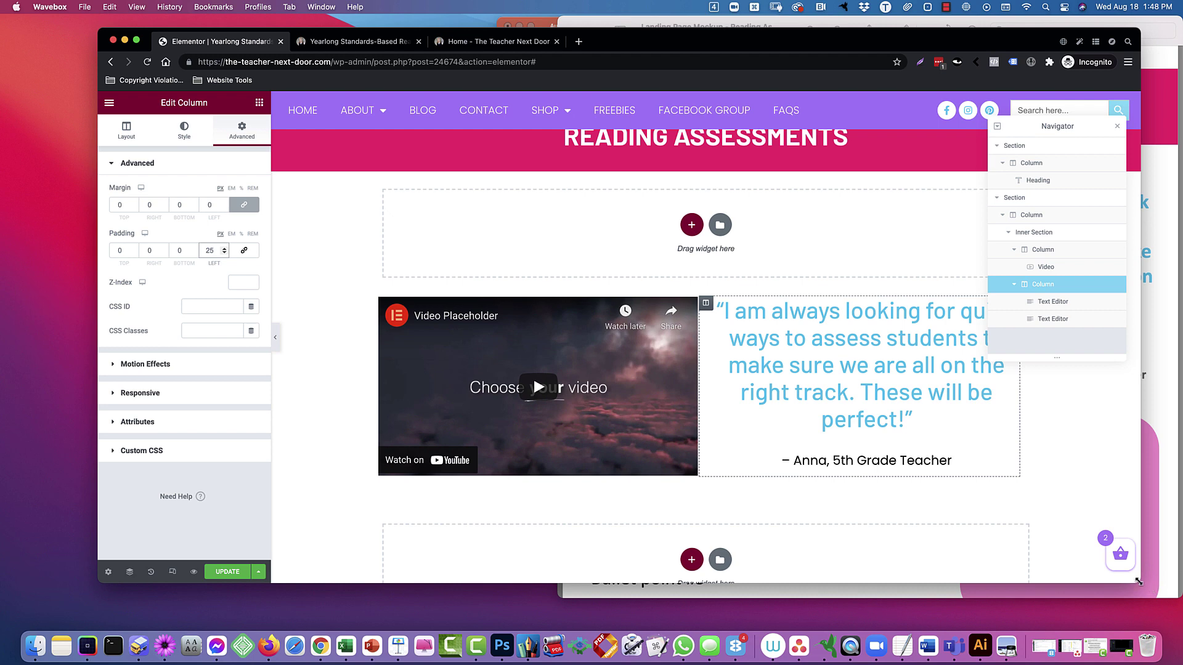
- Check the video's proportions in the Preview mockup, and in Elementor try a width of 75% for the video column
left_click_drag(1138, 581, 1051, 571)
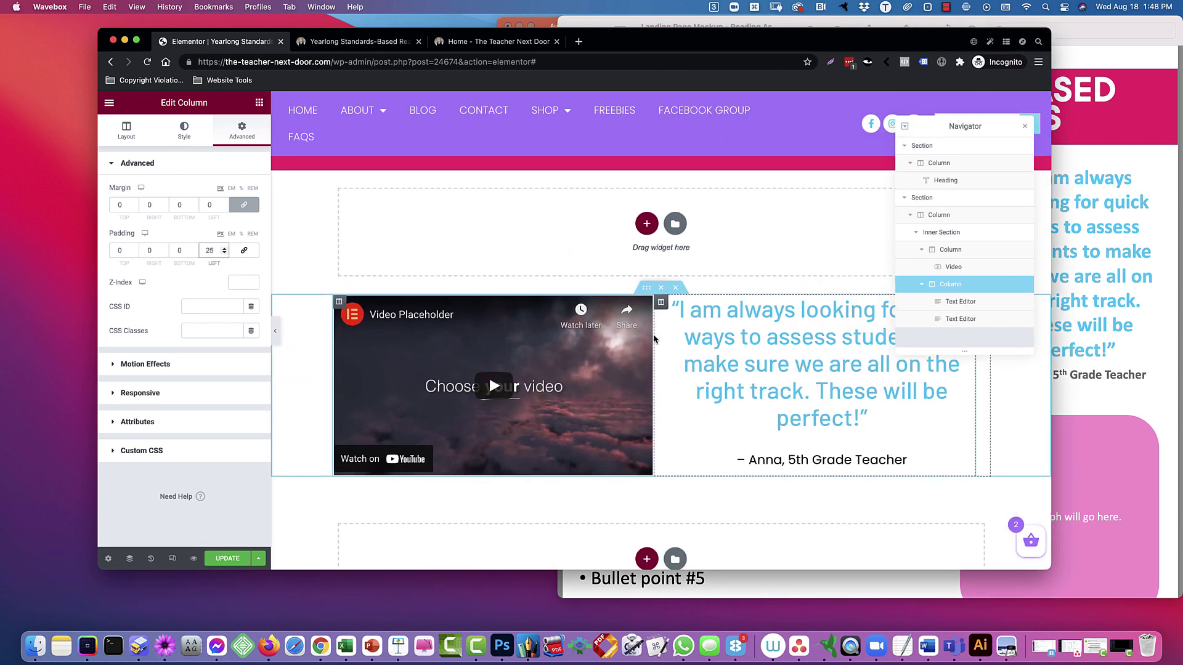
left_click(588, 310)
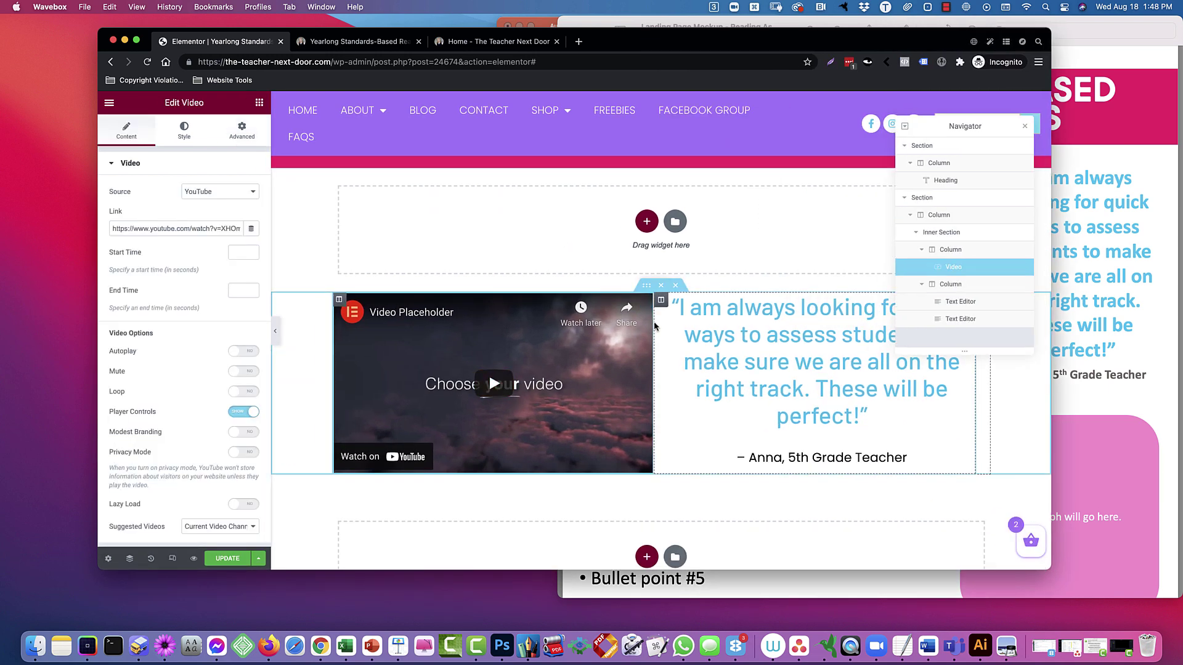
left_click(339, 300)
left_click(135, 128)
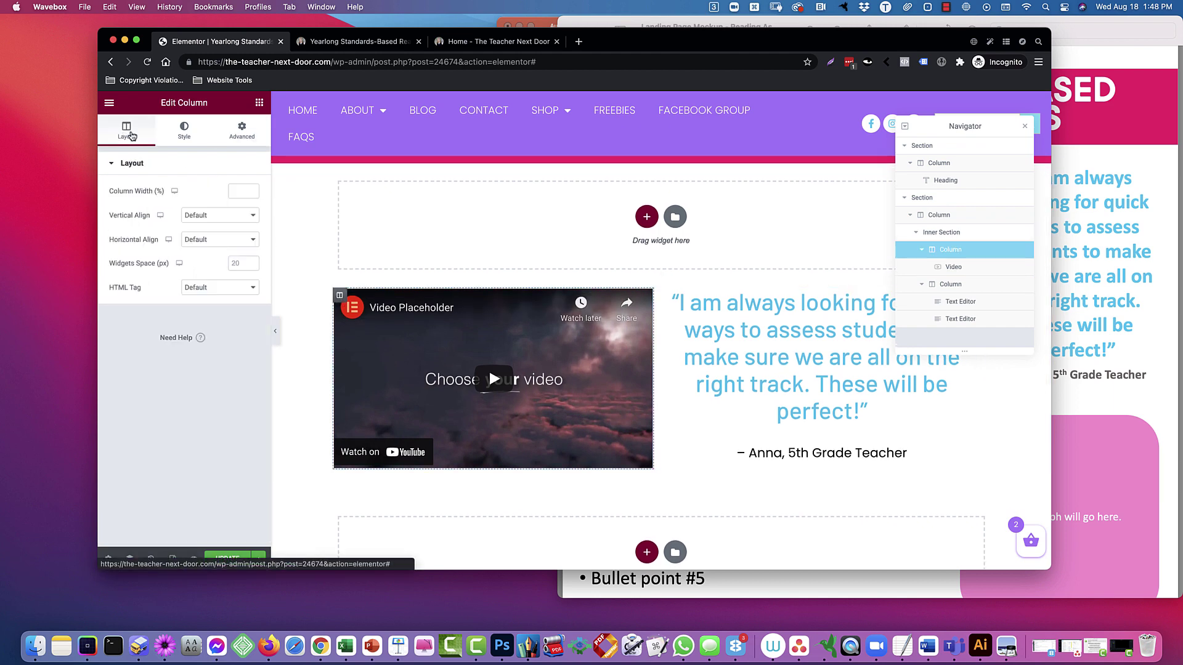
left_click(1086, 302)
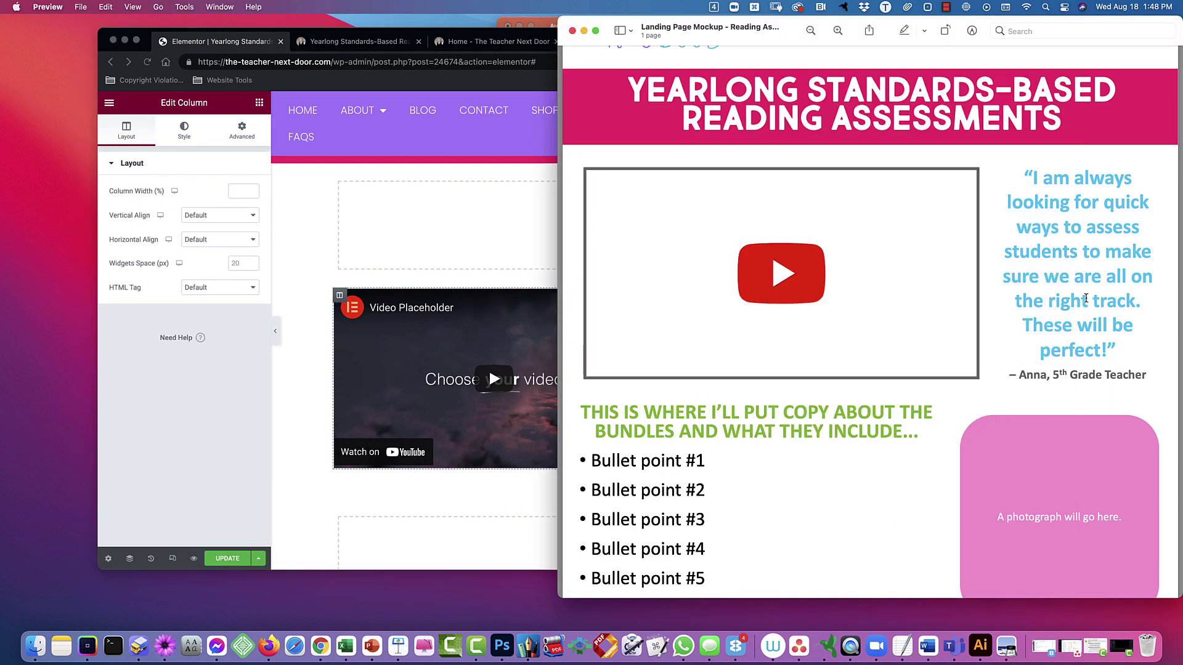
left_click(320, 257)
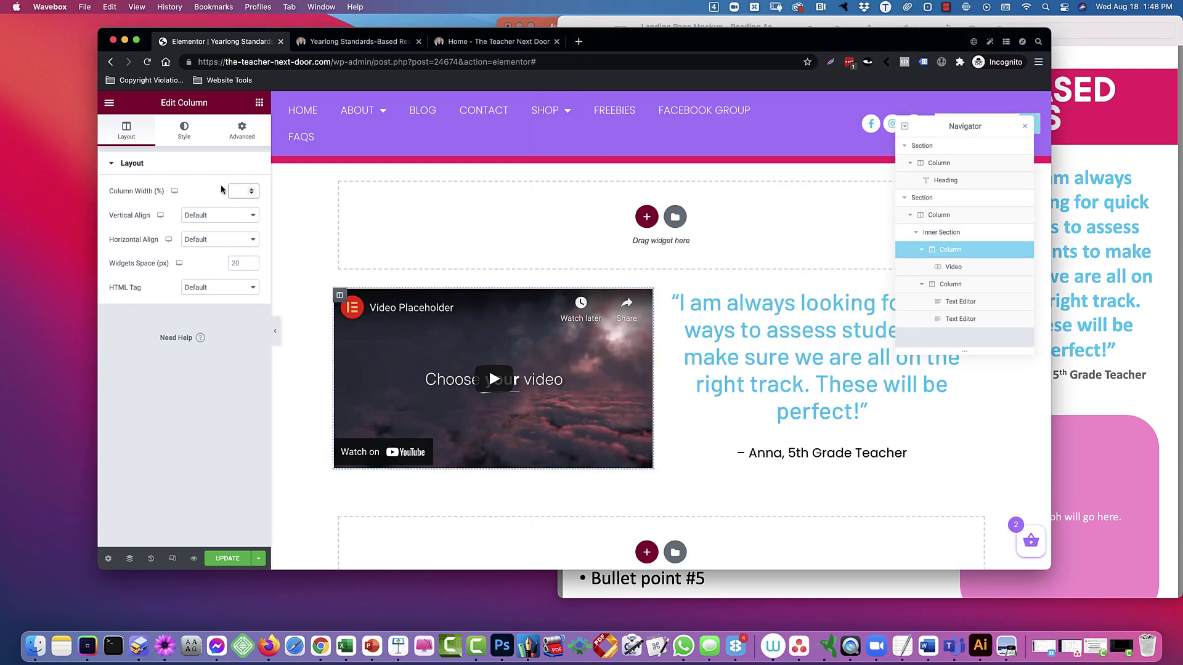
type("75")
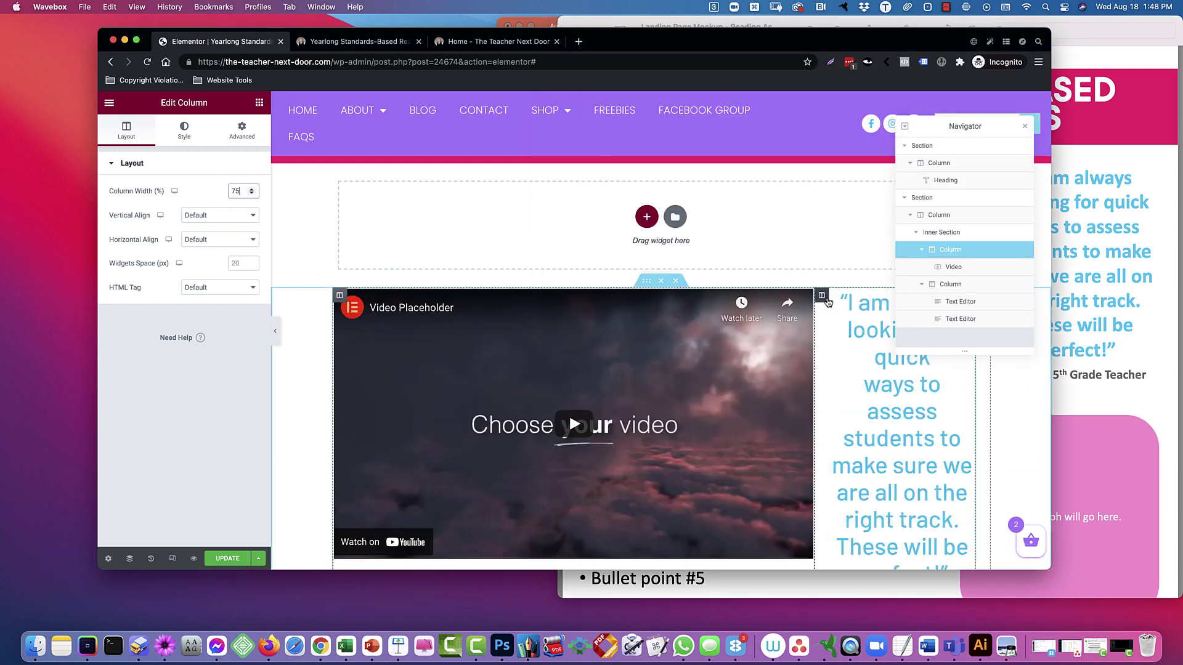
- Close the Navigator, set the video column's width to 60%, and check the quote column's width
left_click(822, 298)
left_click(125, 129)
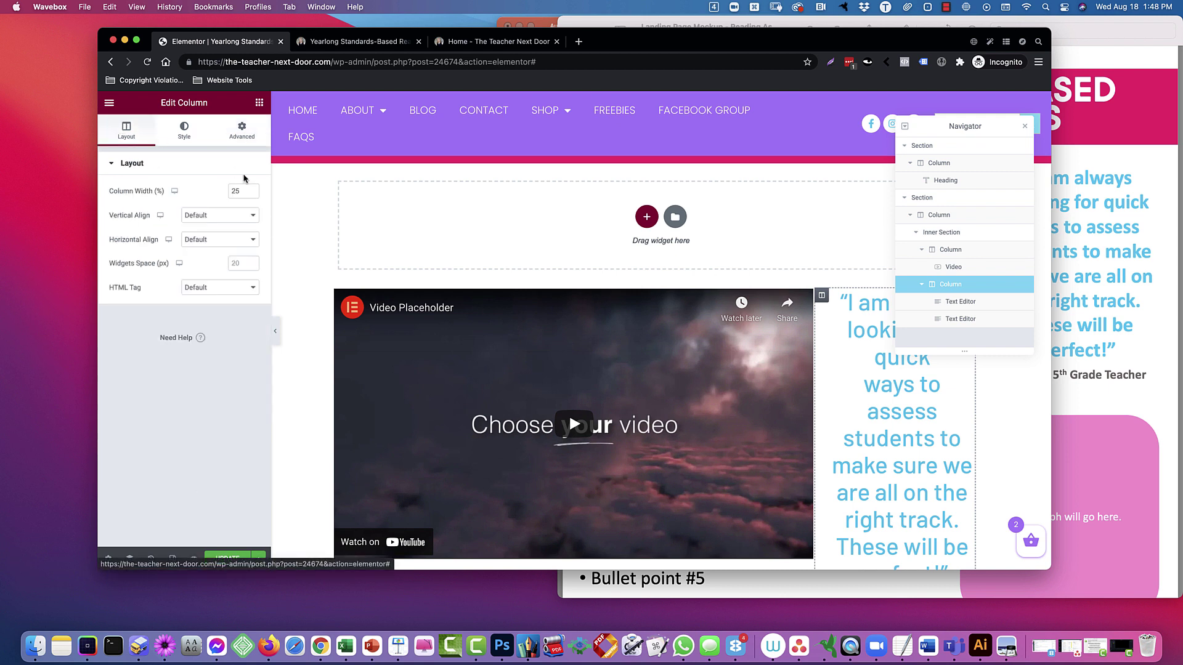
scroll(672, 349, "down", 2)
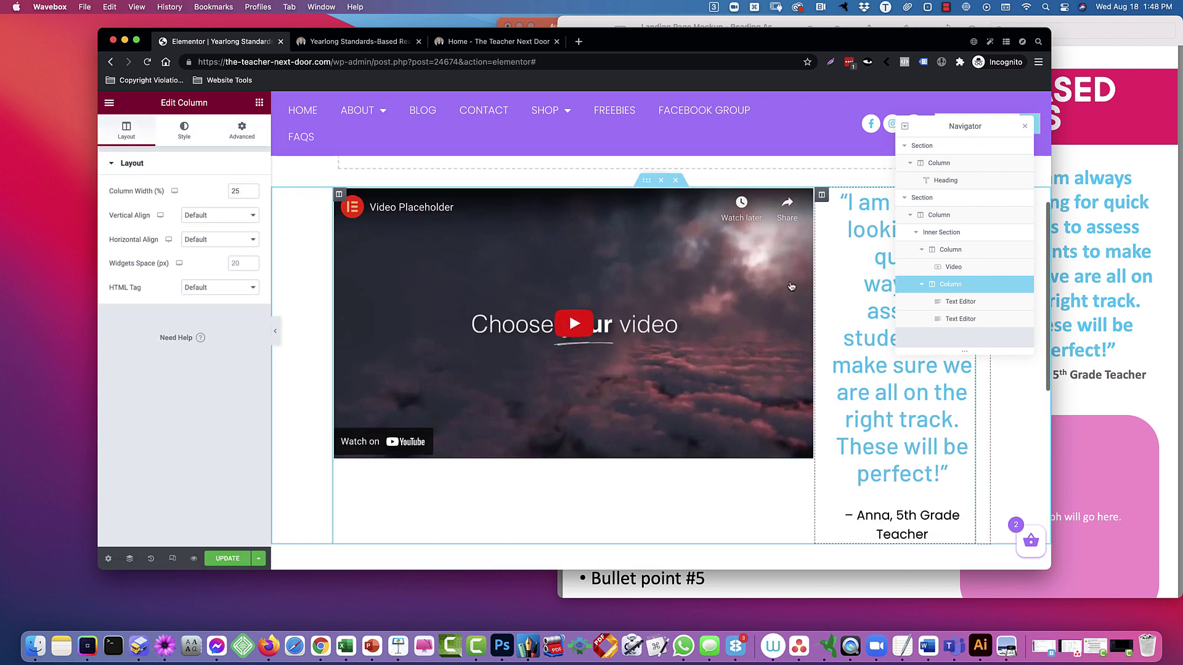
left_click(1025, 127)
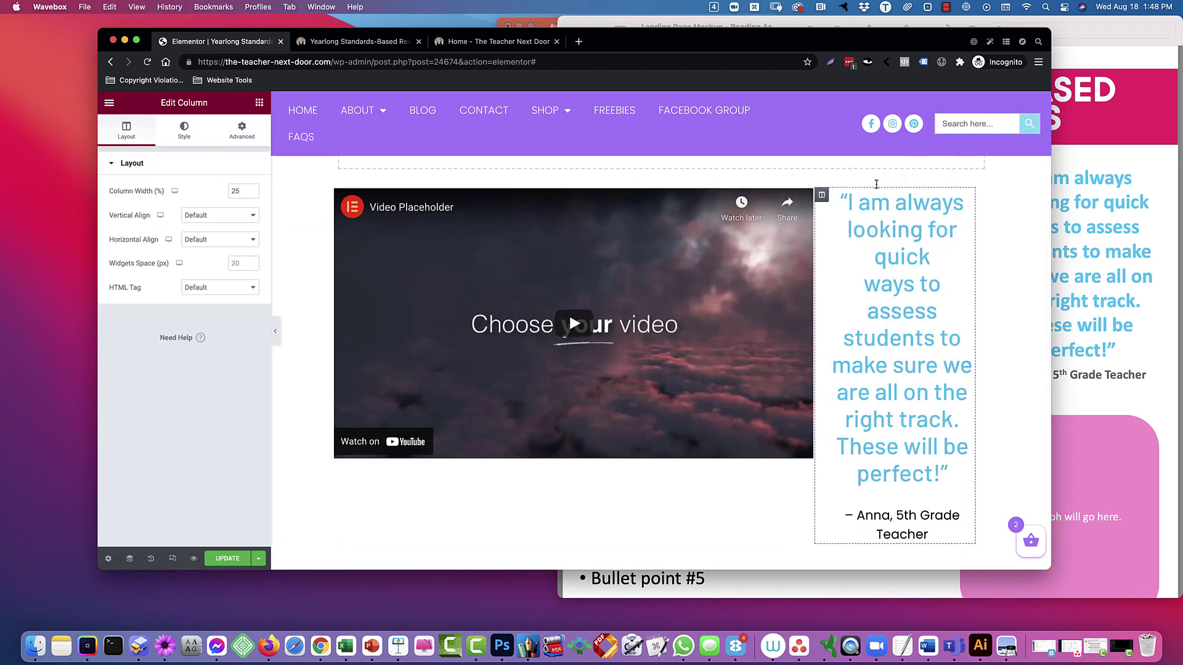
left_click(339, 196)
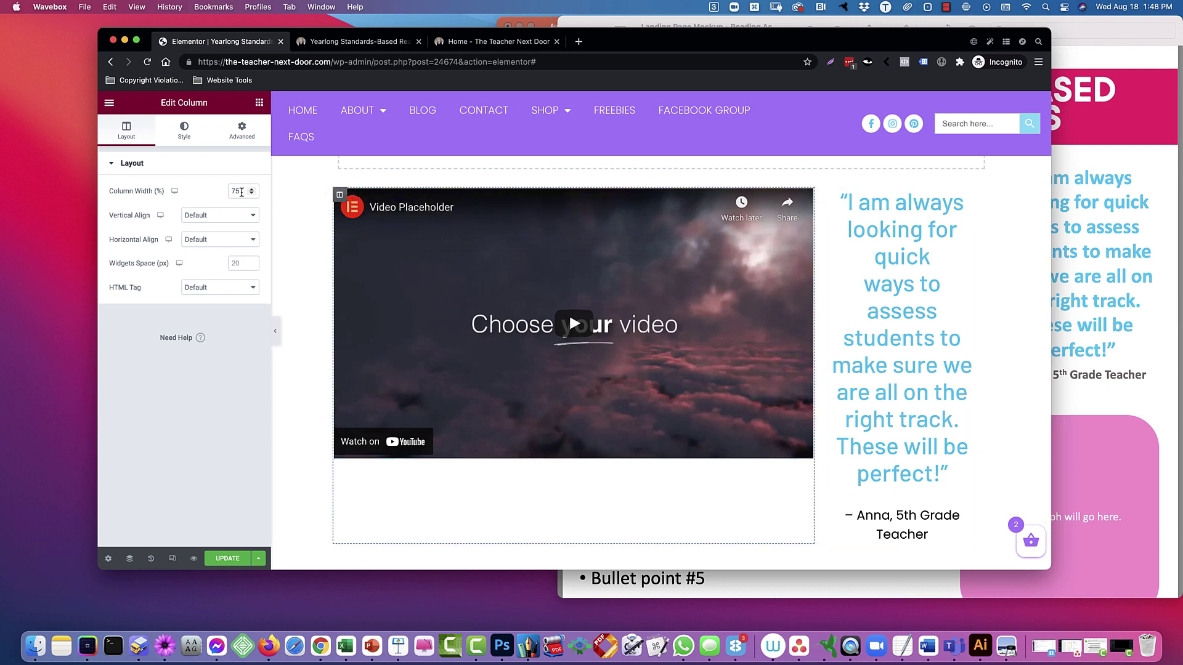
type("60")
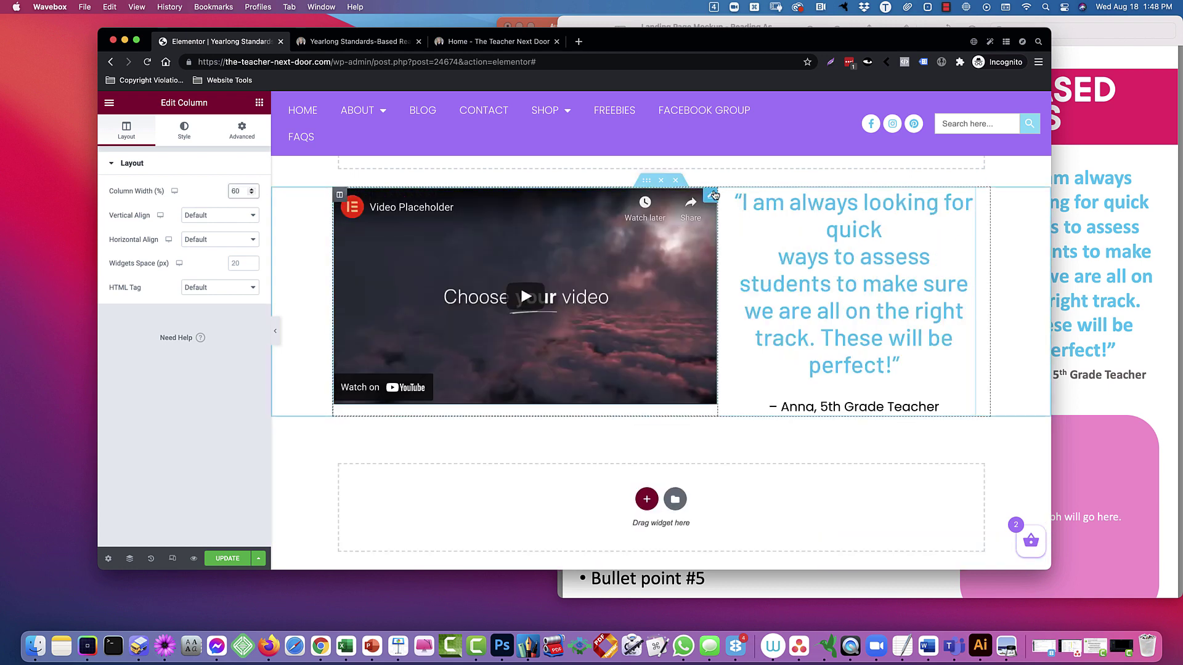
left_click(725, 195)
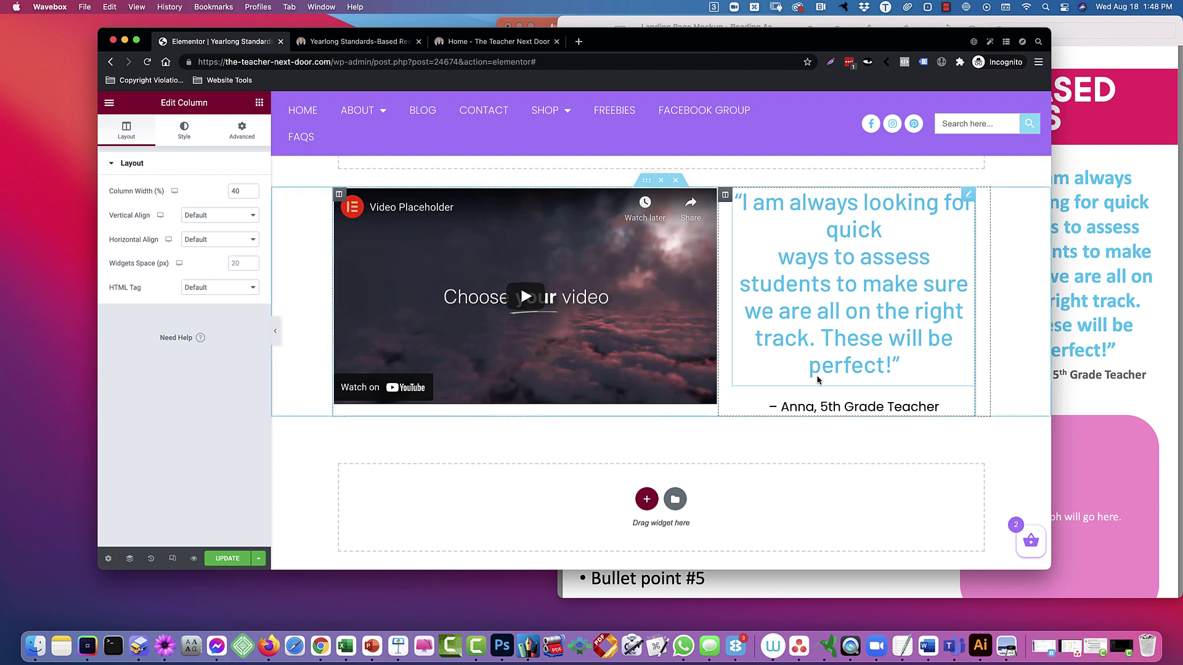
- Set the vertical alignment of both the video column and the quote column to Middle
scroll(850, 433, "up", 2)
scroll(850, 433, "down", 3)
scroll(850, 433, "up", 1)
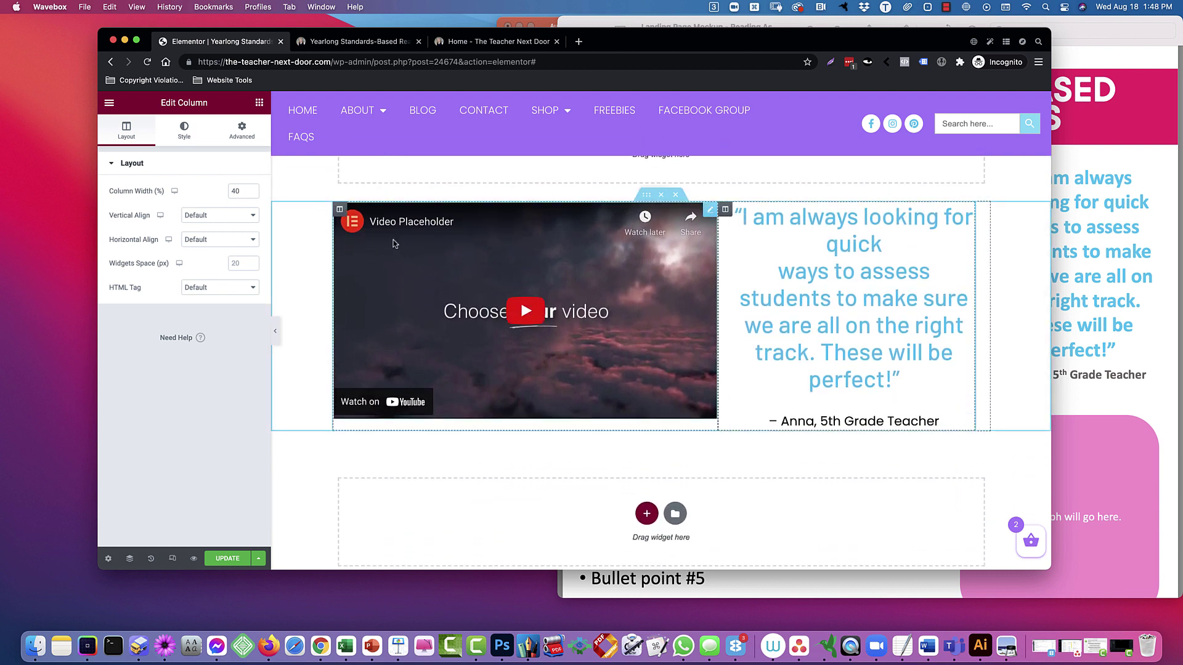
left_click(339, 208)
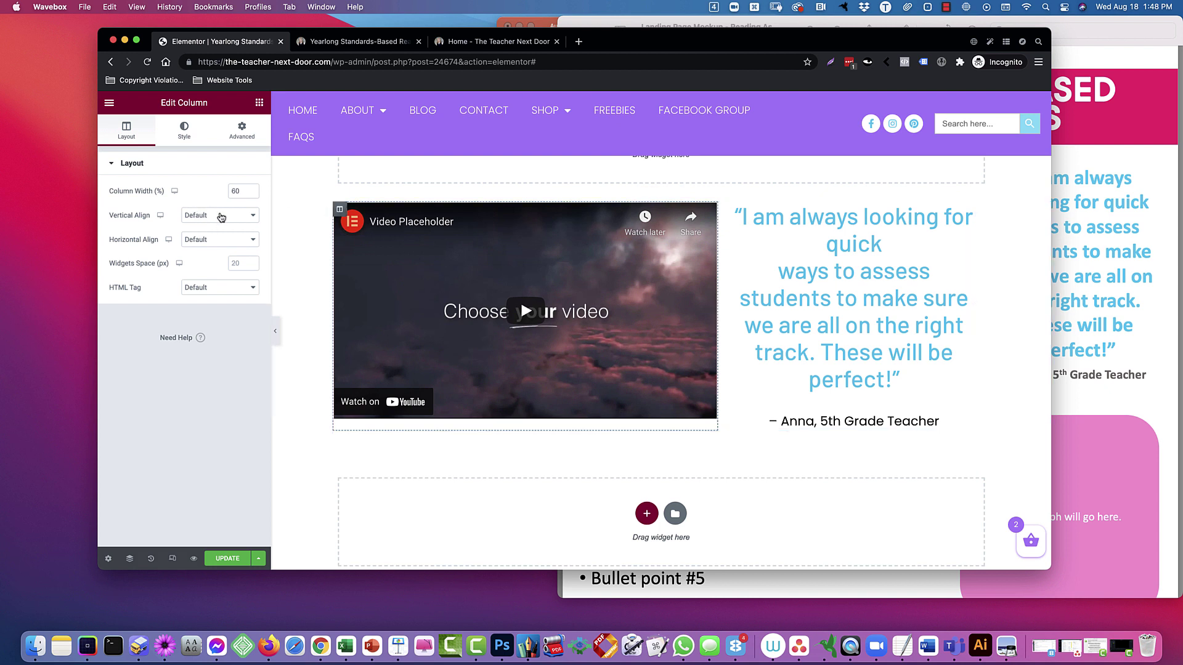
left_click(220, 216)
left_click(840, 216)
left_click(841, 216)
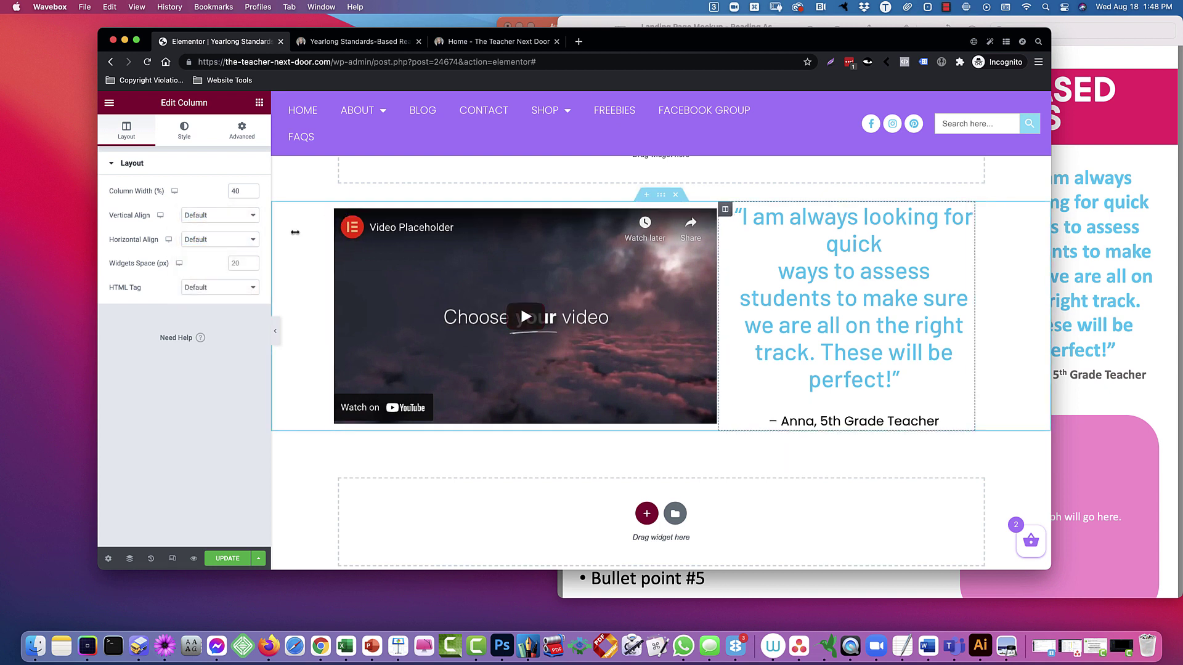
left_click(220, 215)
left_click(208, 240)
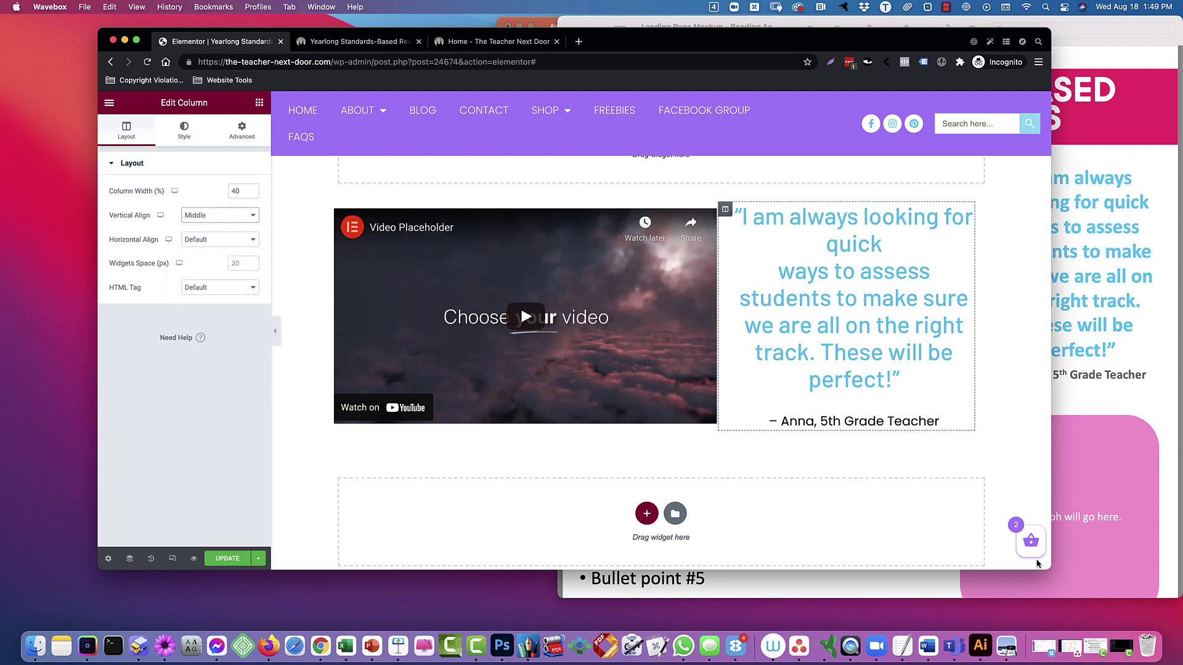
- Resize the browser window and examine the Preview mockup's sections below the video: heading, bullet points, photo placeholder and bundle images
left_click_drag(1072, 574, 1127, 568)
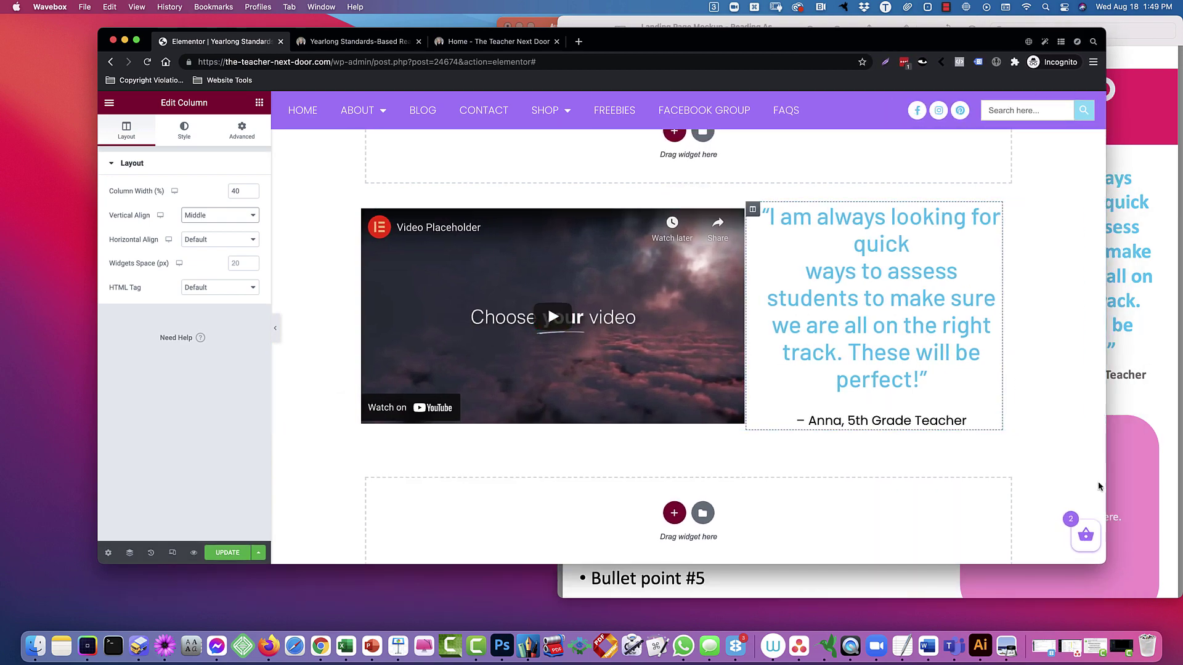
left_click_drag(1033, 551, 1030, 550)
left_click(1087, 509)
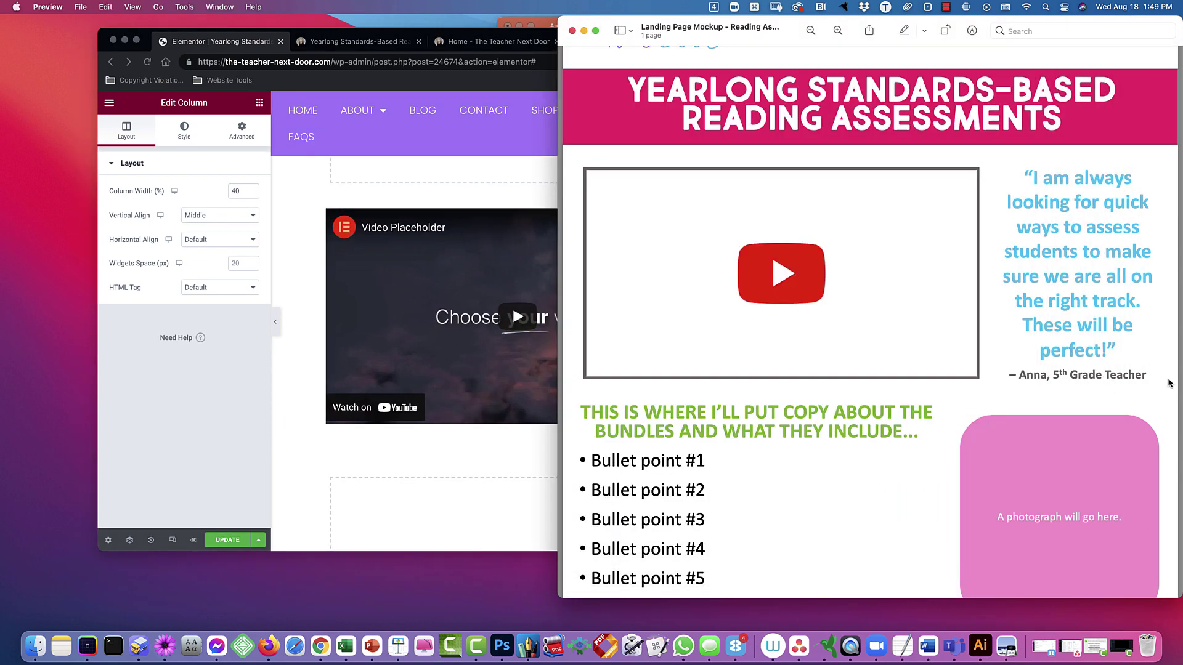
scroll(1098, 324, "down", 10)
scroll(1098, 325, "up", 5)
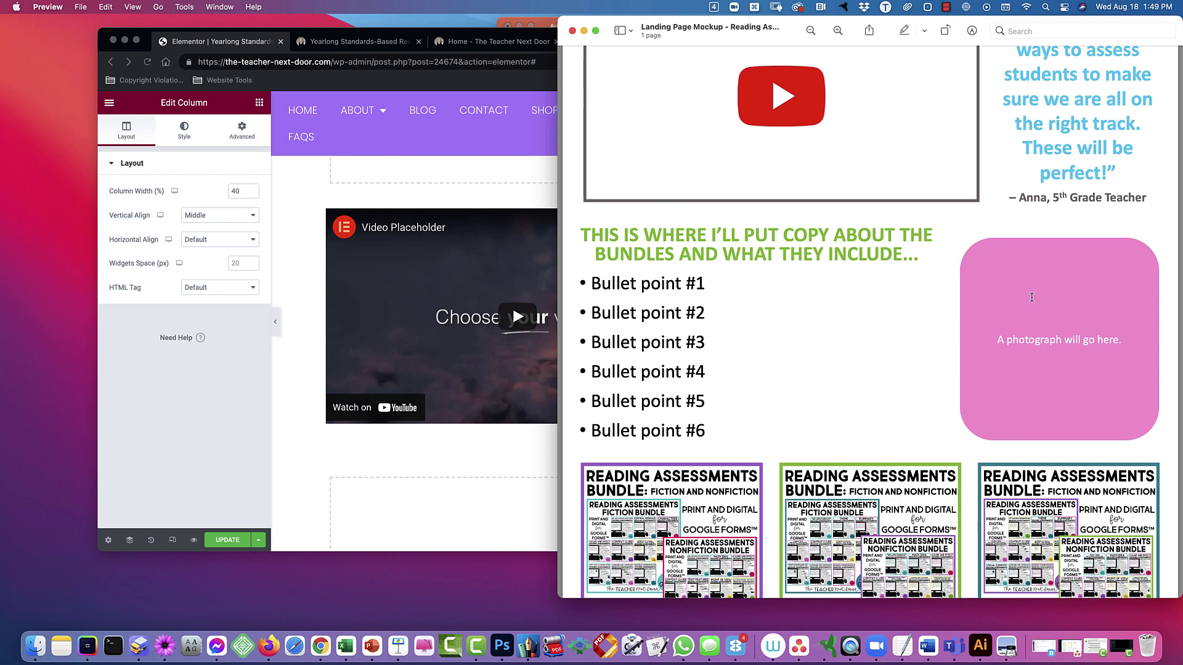
scroll(1065, 297, "down", 2)
scroll(1053, 265, "up", 3)
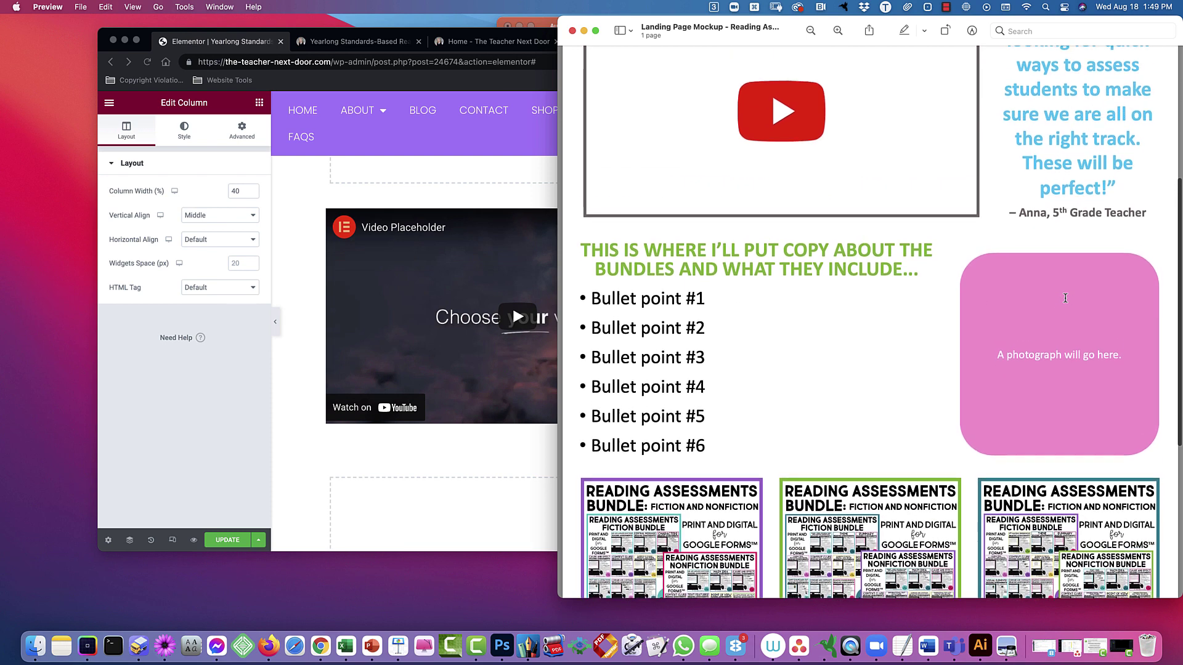
scroll(1047, 368, "down", 3)
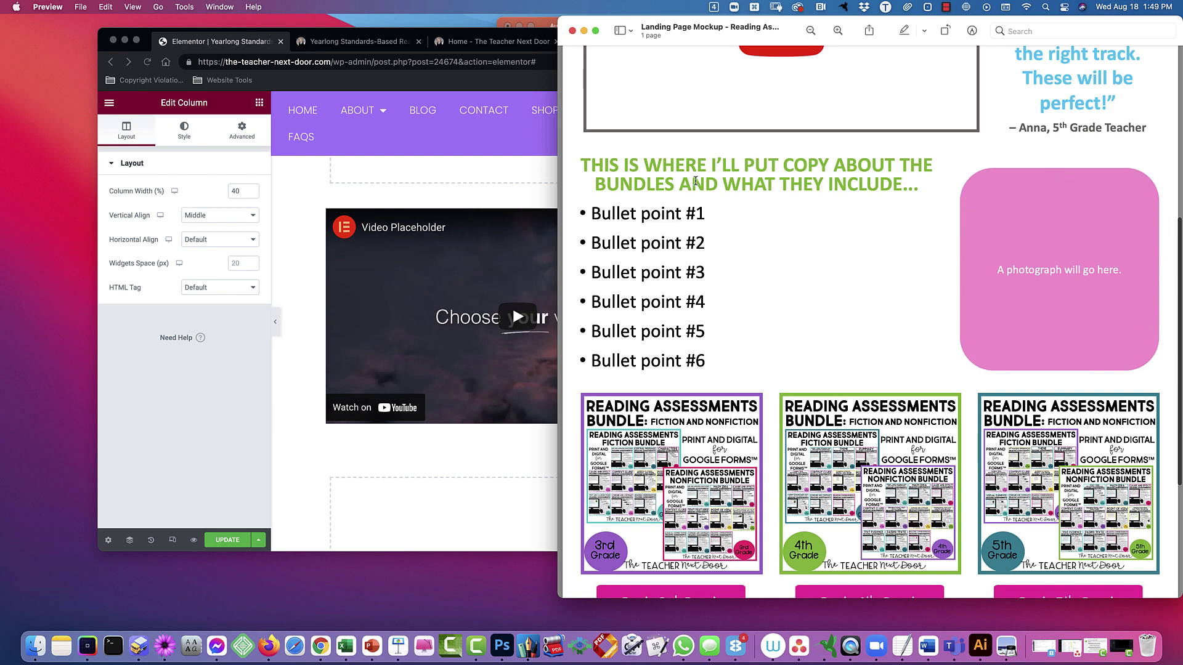
- Return to Elementor and add an Inner Section widget in the blank area below the video and testimonial section
left_click(501, 191)
scroll(500, 191, "down", 4)
scroll(501, 193, "up", 1)
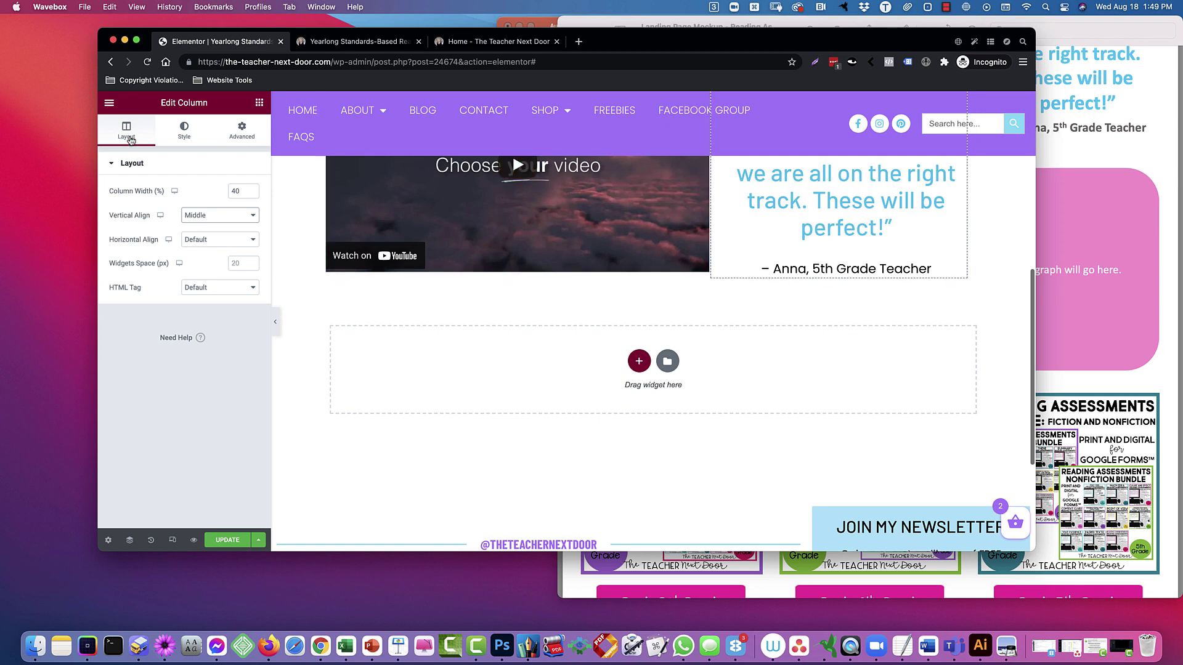
left_click(259, 105)
left_click_drag(142, 212, 581, 361)
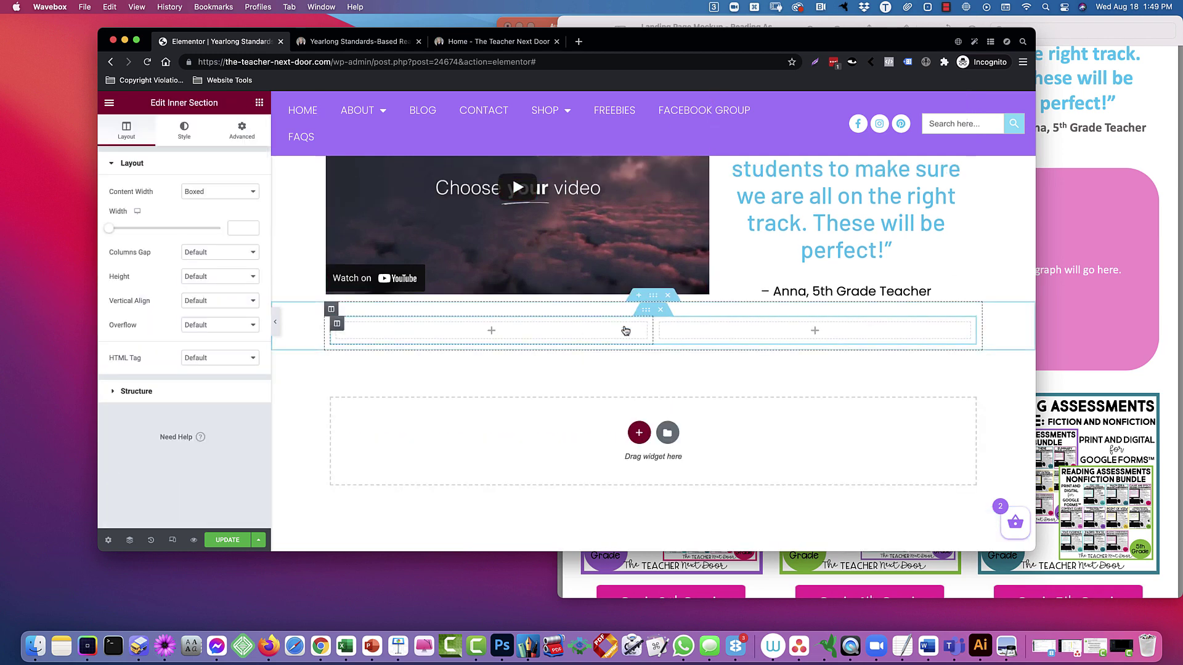
- Set all margins and padding of the new outer section below the video to 0
left_click(653, 296)
left_click(242, 130)
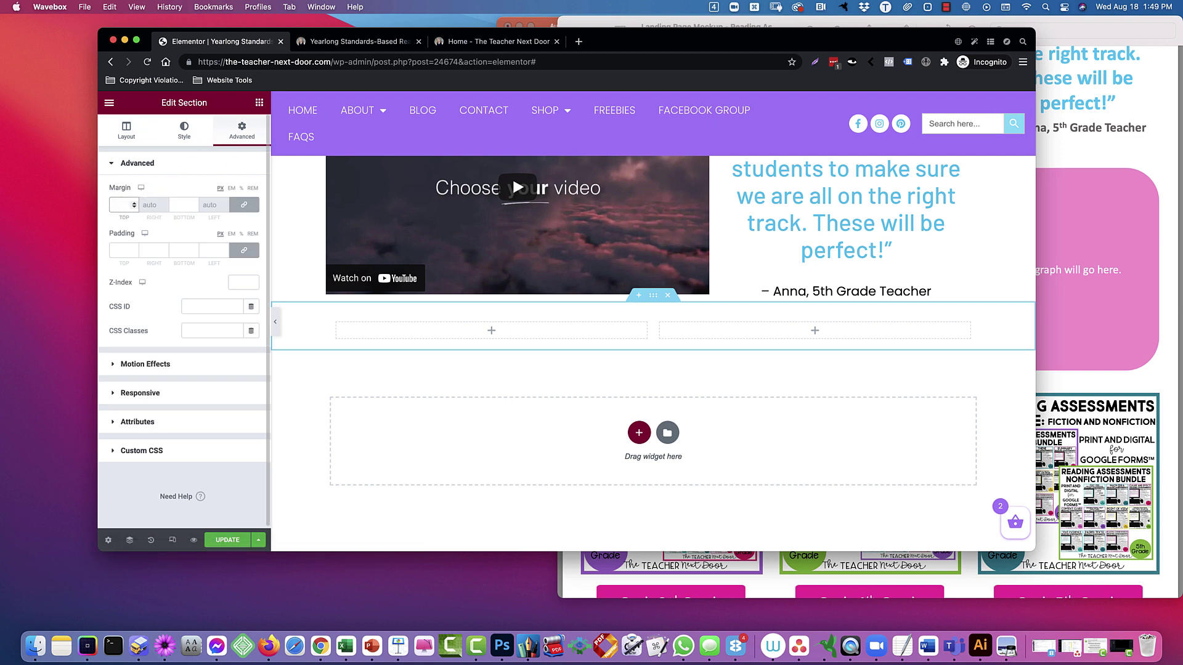
type("0")
left_click(120, 250)
type("0")
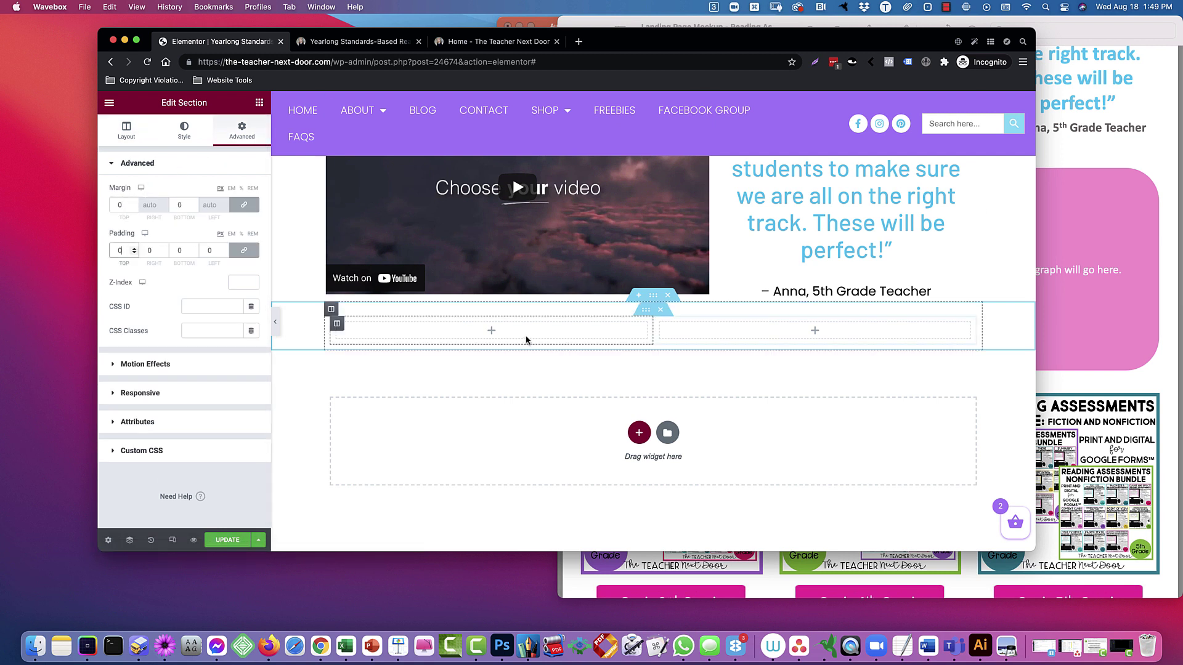
- Set the margin and padding of the new two-column inner section to 0
left_click(647, 312)
left_click(240, 131)
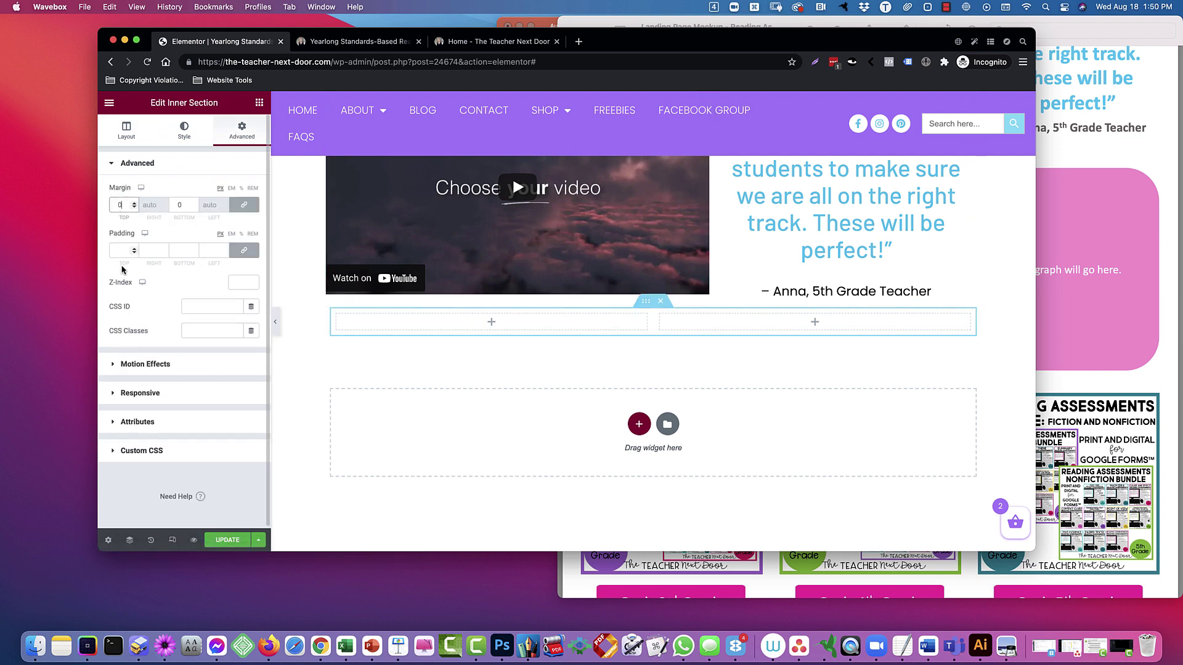
type("0")
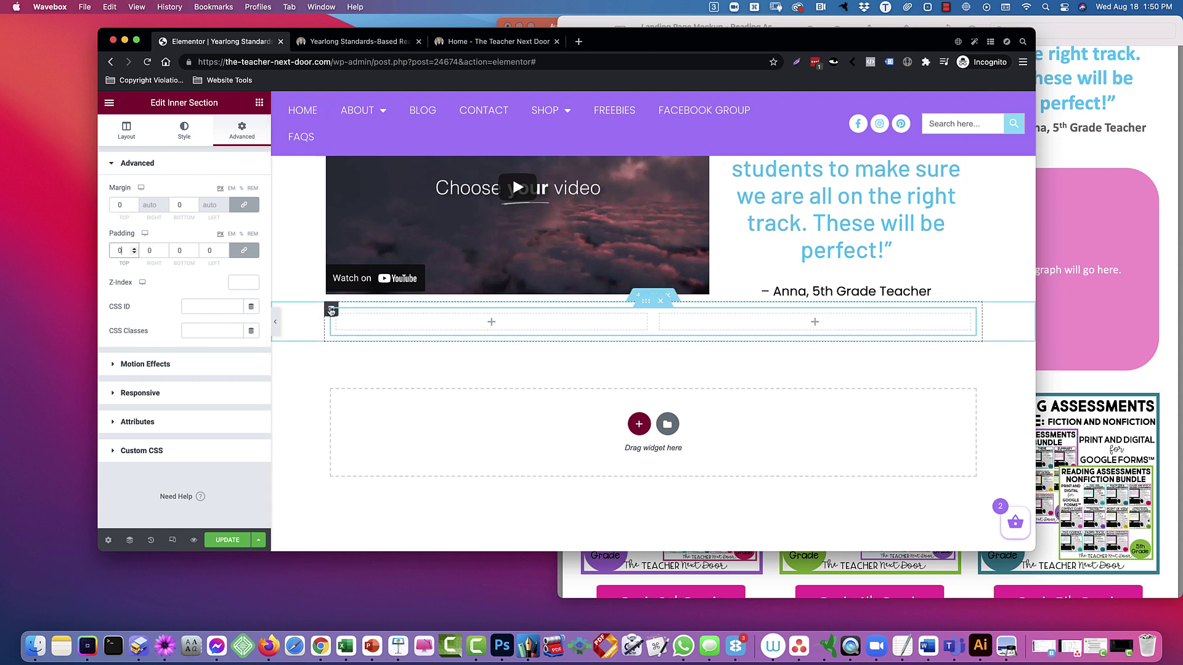
- Set the margin and padding of the outer column that holds the new inner section to 0
left_click(331, 310)
left_click(242, 131)
left_click(117, 204)
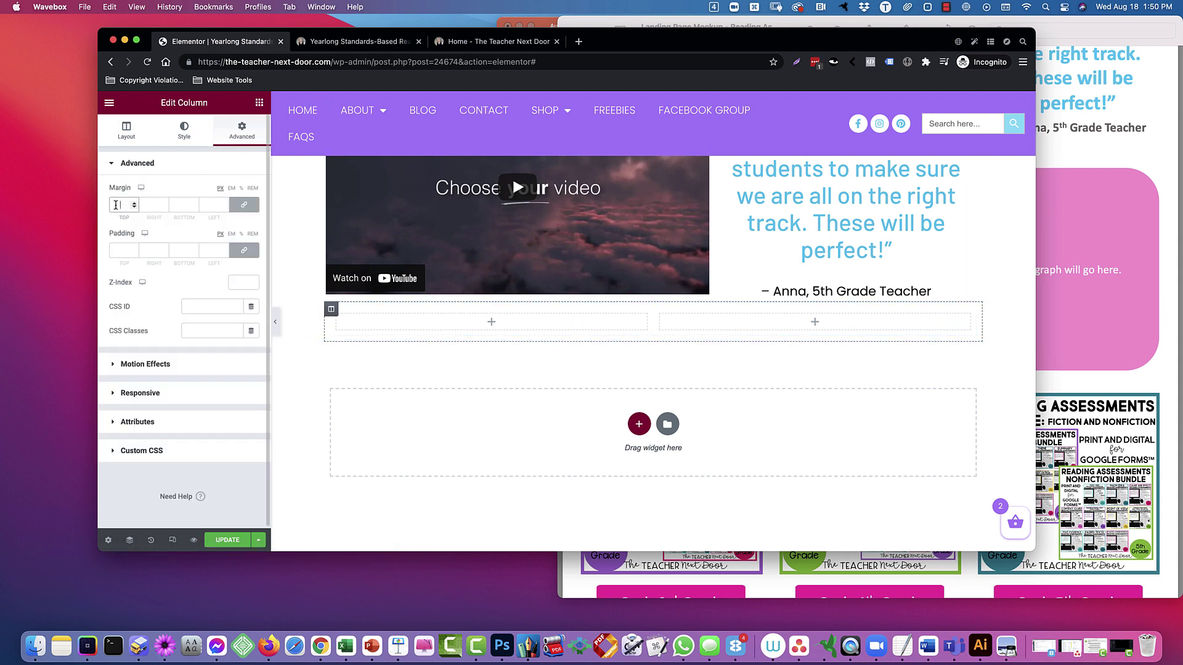
left_click(121, 249)
type("0")
- Set the margin and padding of both empty columns in the new inner section to 0
left_click(331, 310)
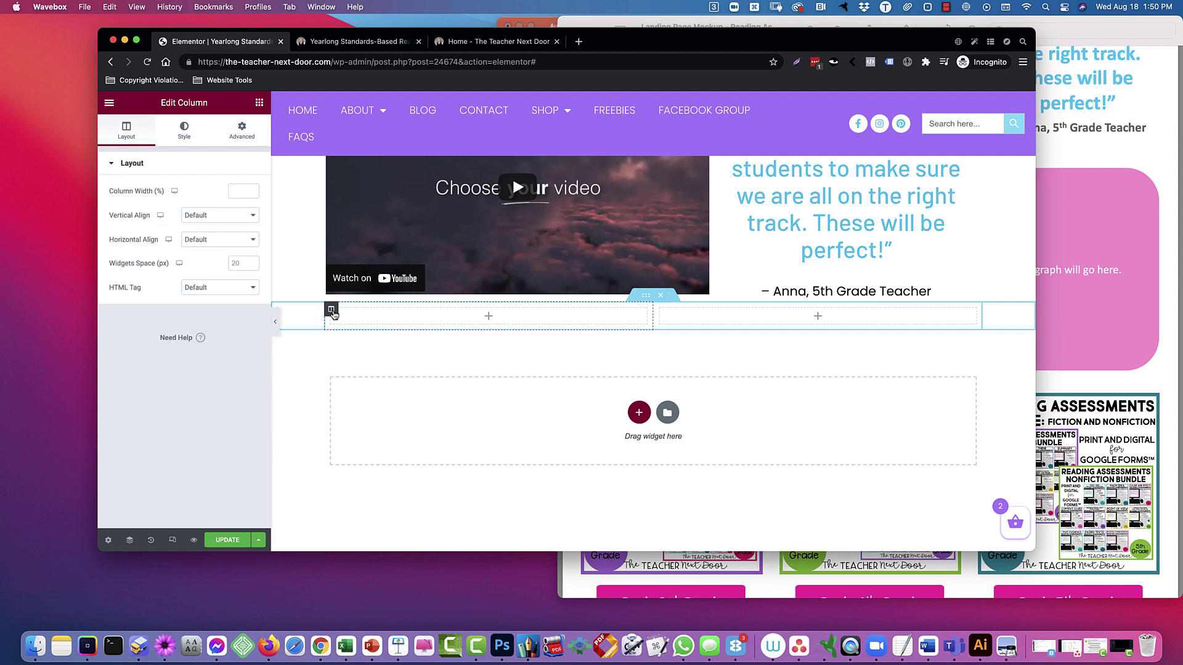
left_click(242, 132)
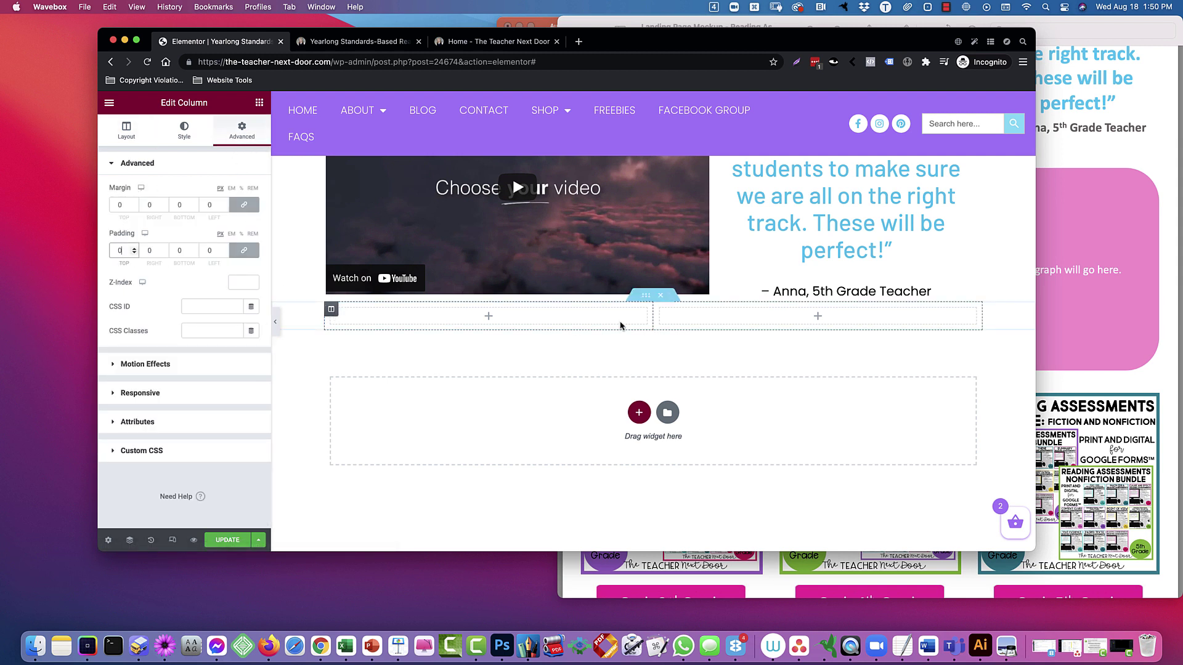
left_click(660, 309)
left_click(240, 132)
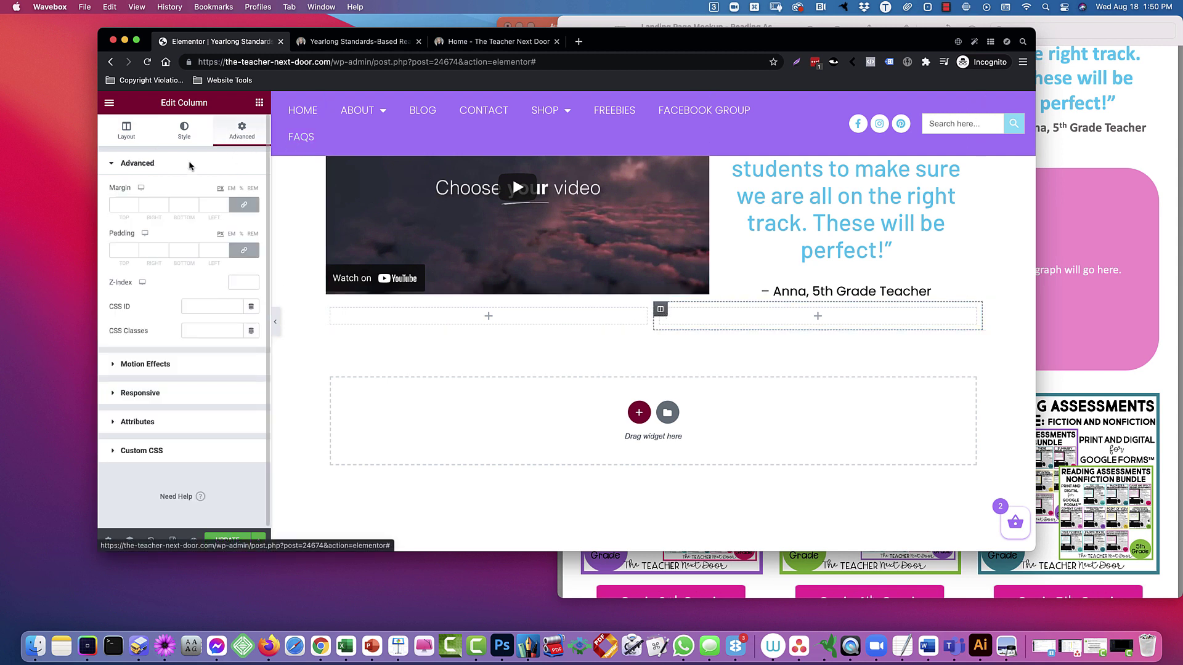
left_click(121, 205)
type("0")
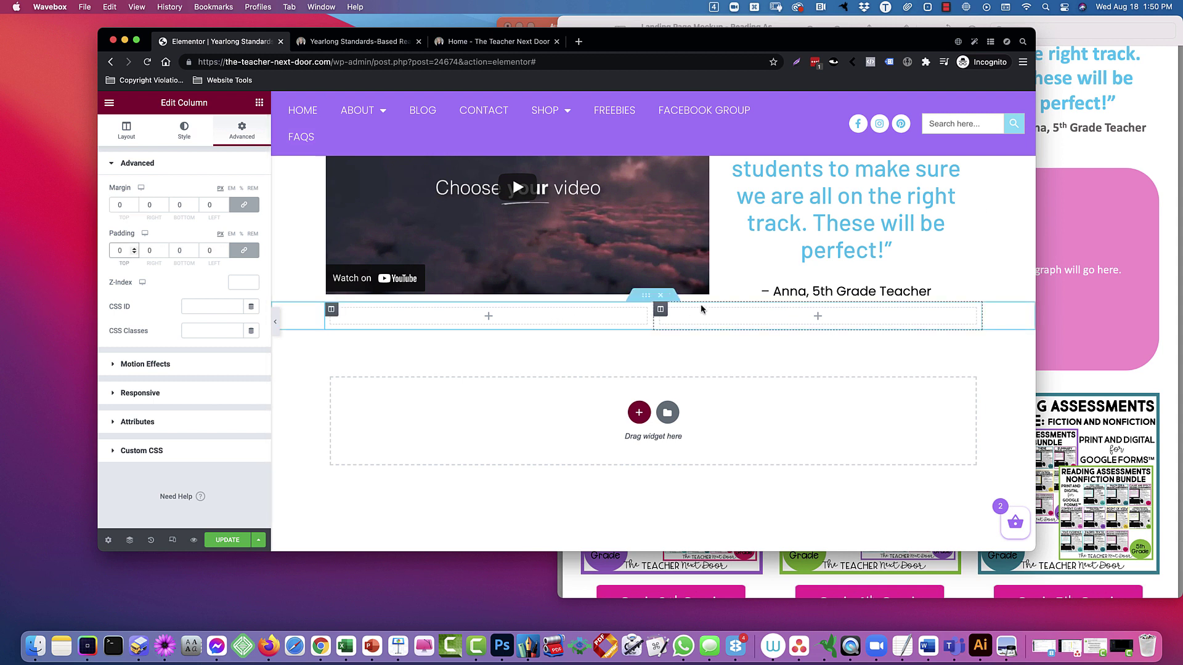
- Set the new inner section's content width to Full Width and compare its alignment with the video section above
left_click(645, 295)
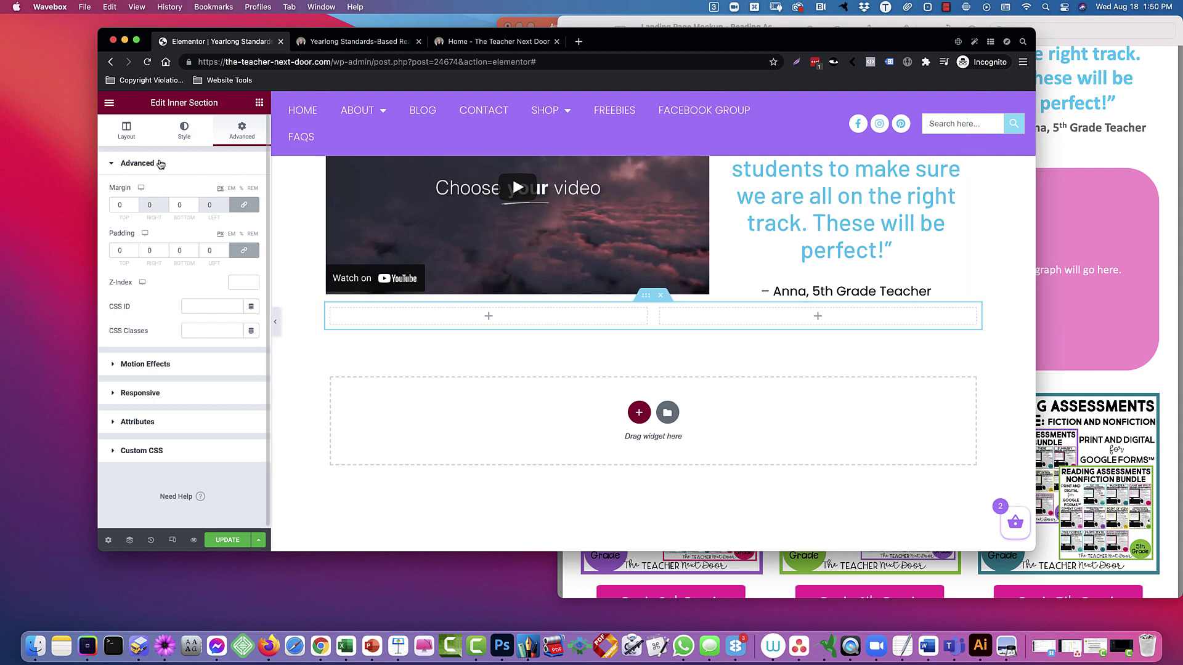
left_click(126, 130)
left_click(212, 192)
left_click(212, 205)
scroll(587, 340, "up", 3)
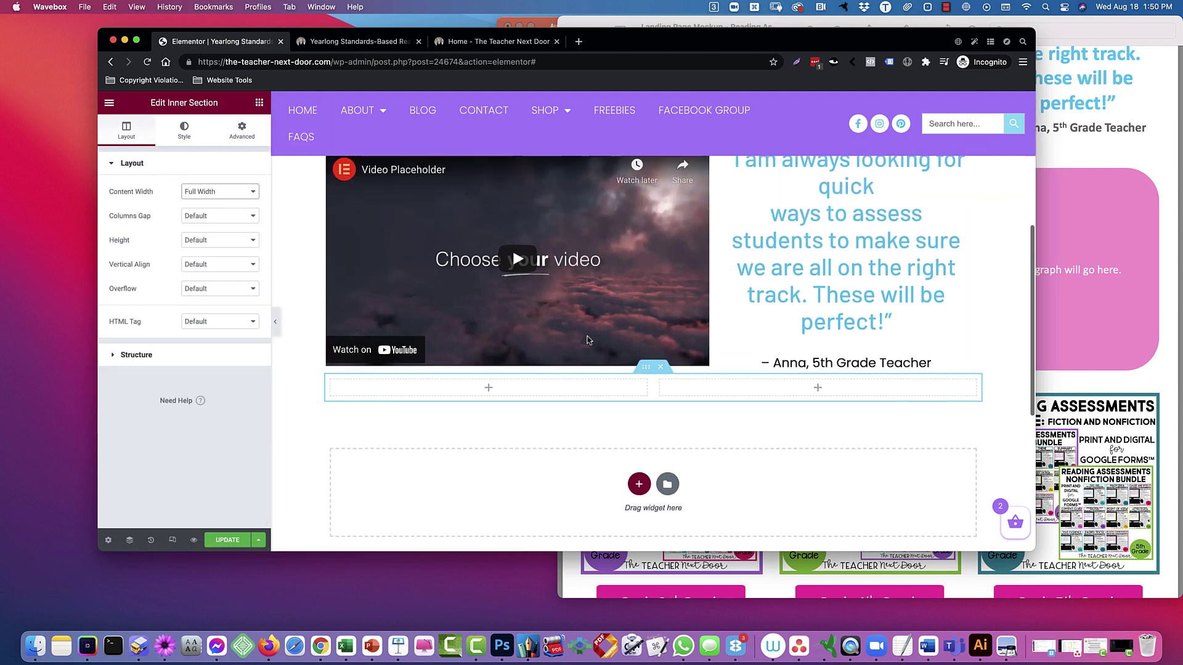
scroll(587, 340, "down", 2)
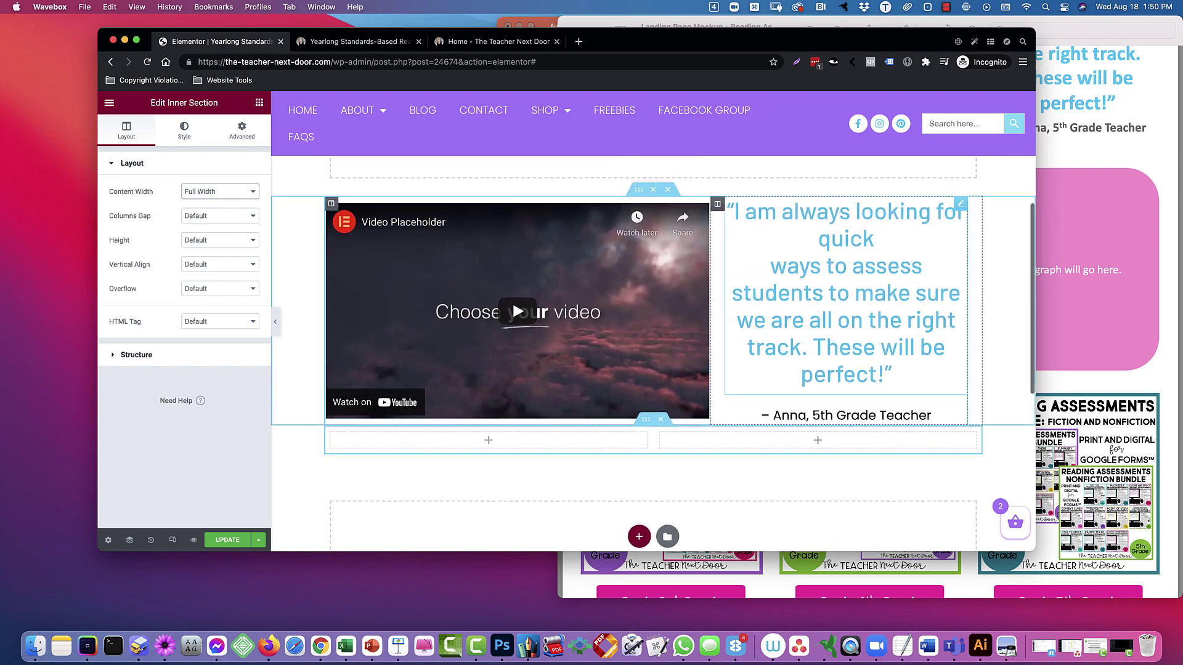
- Check the landing page mockup and add a Text Editor widget to the first column of the empty inner section below the video
left_click(1112, 294)
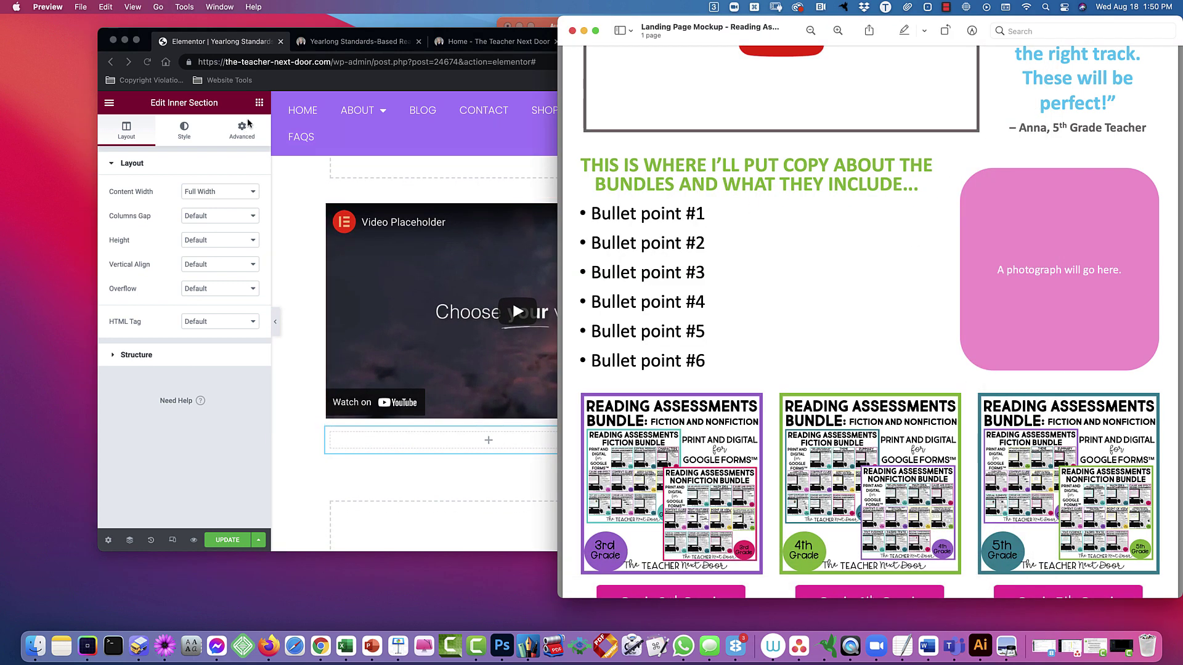
left_click(249, 123)
left_click(259, 103)
left_click_drag(216, 247, 416, 377)
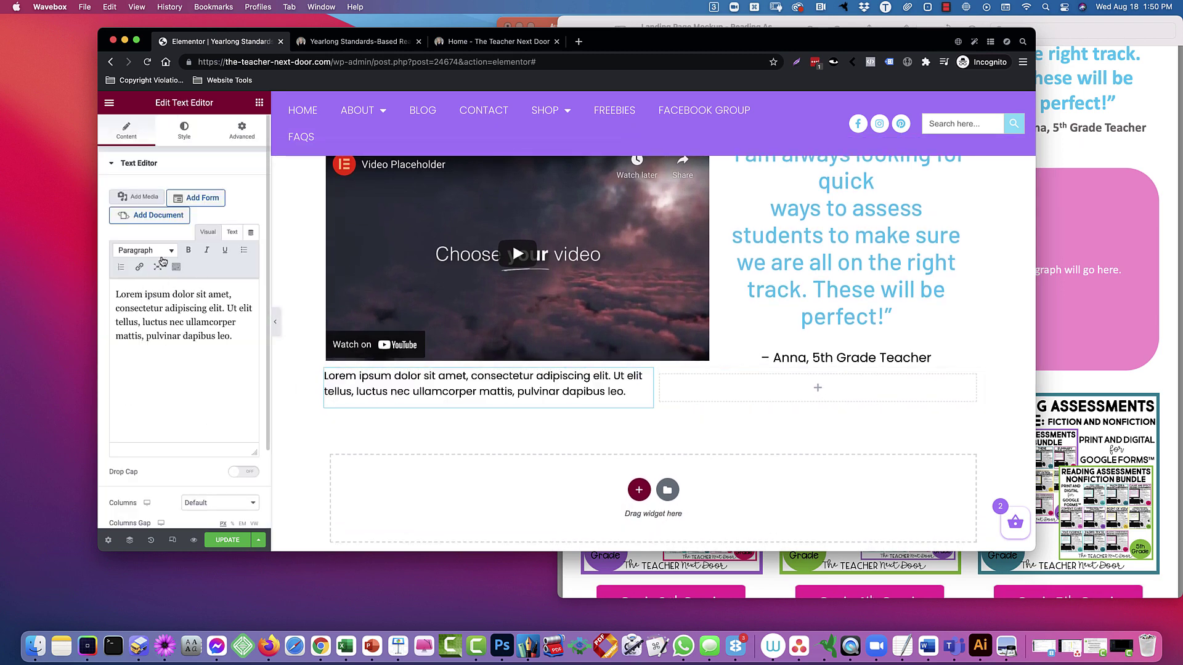
- Find the Icon List widget and add it below the placeholder paragraph in the same column
left_click(259, 102)
scroll(220, 254, "down", 2)
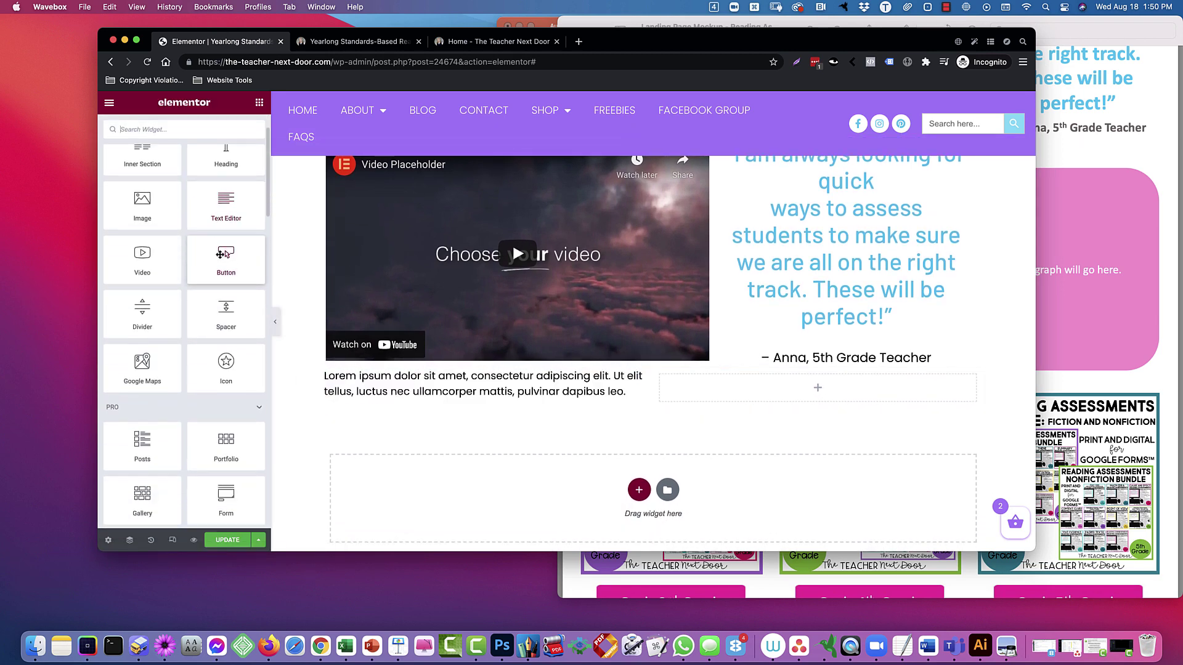
scroll(220, 254, "up", 2)
scroll(146, 169, "down", 4)
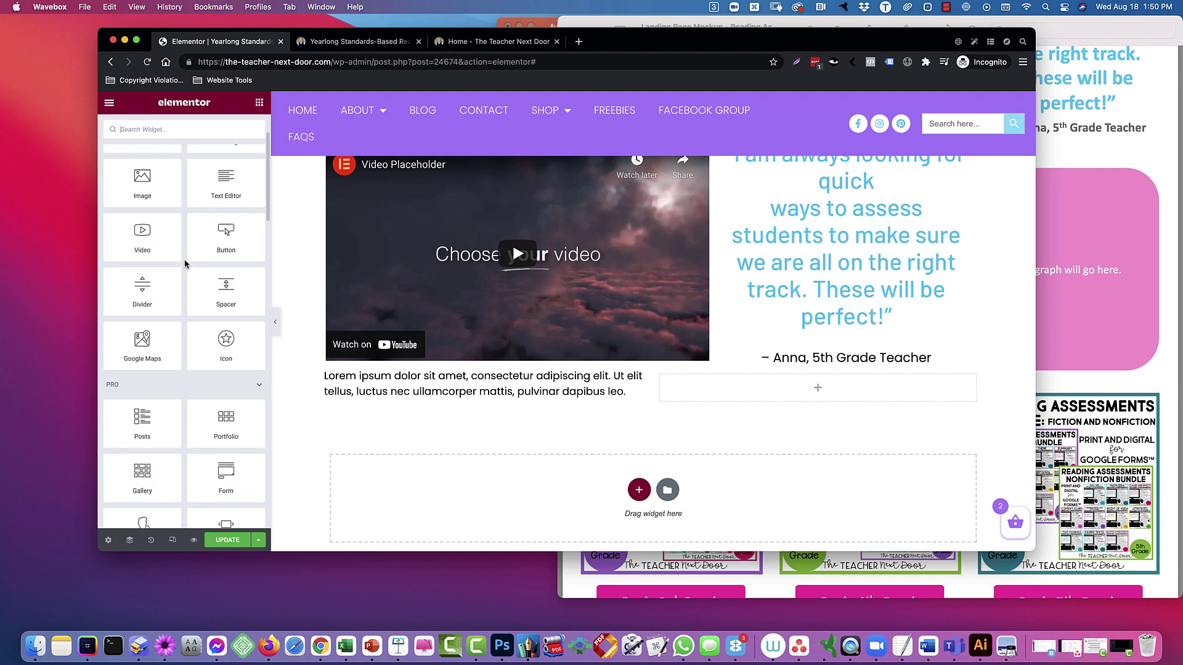
scroll(186, 261, "up", 4)
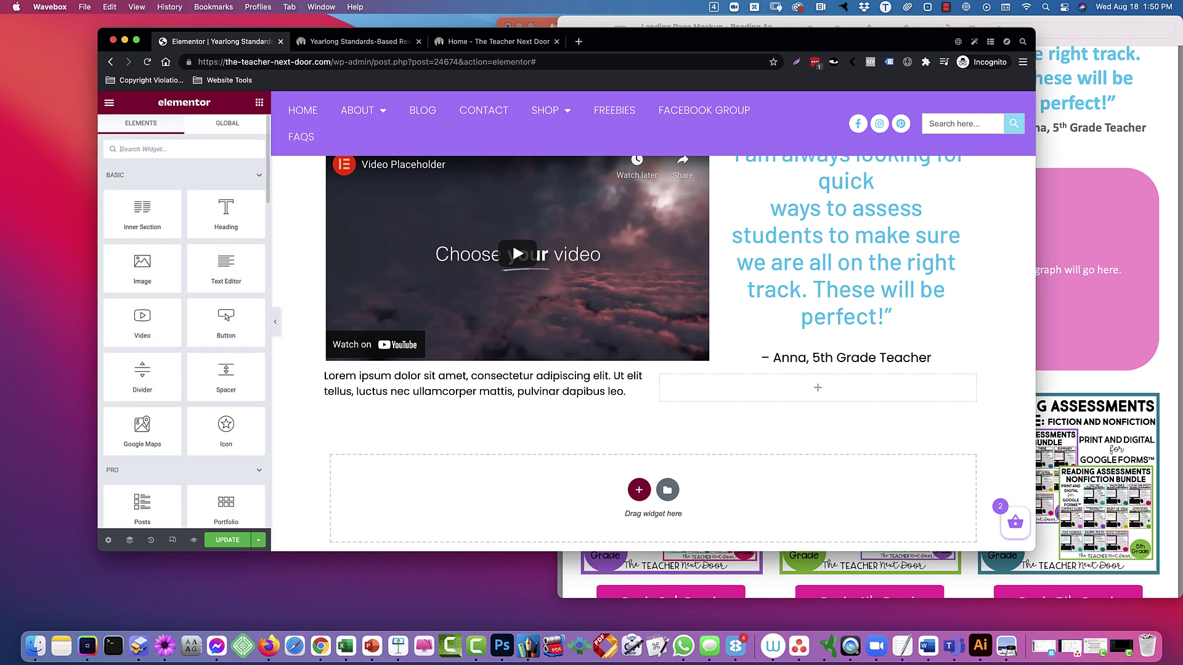
type("icon")
left_click_drag(143, 244, 444, 398)
scroll(444, 398, "down", 3)
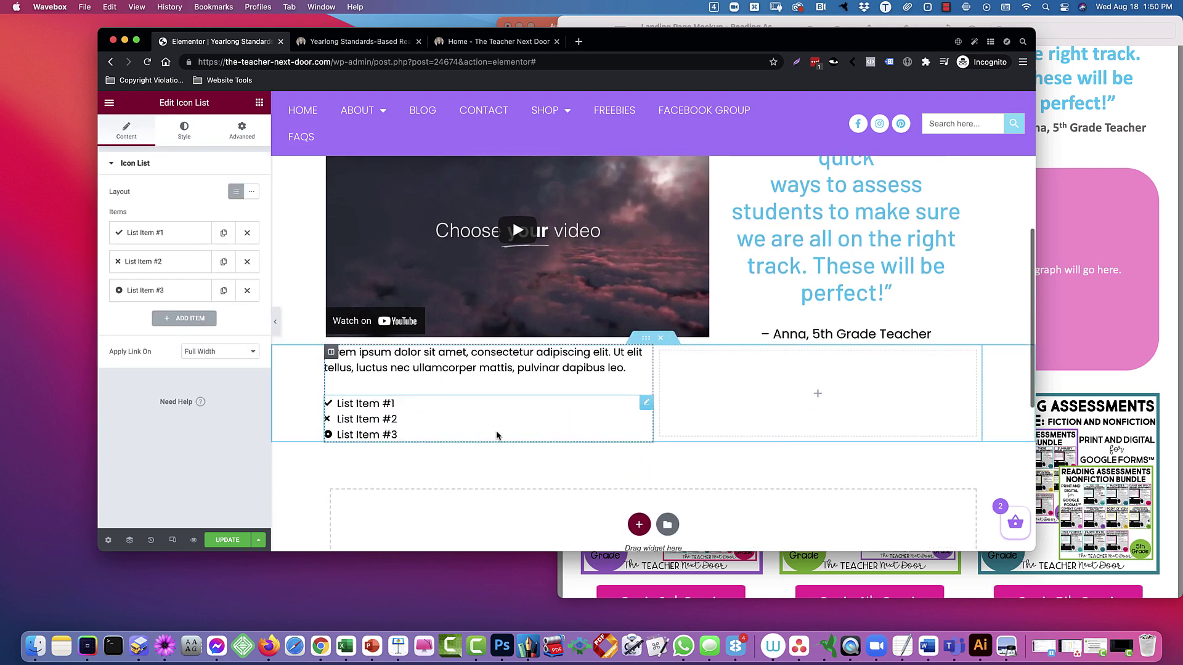
scroll(378, 396, "up", 1)
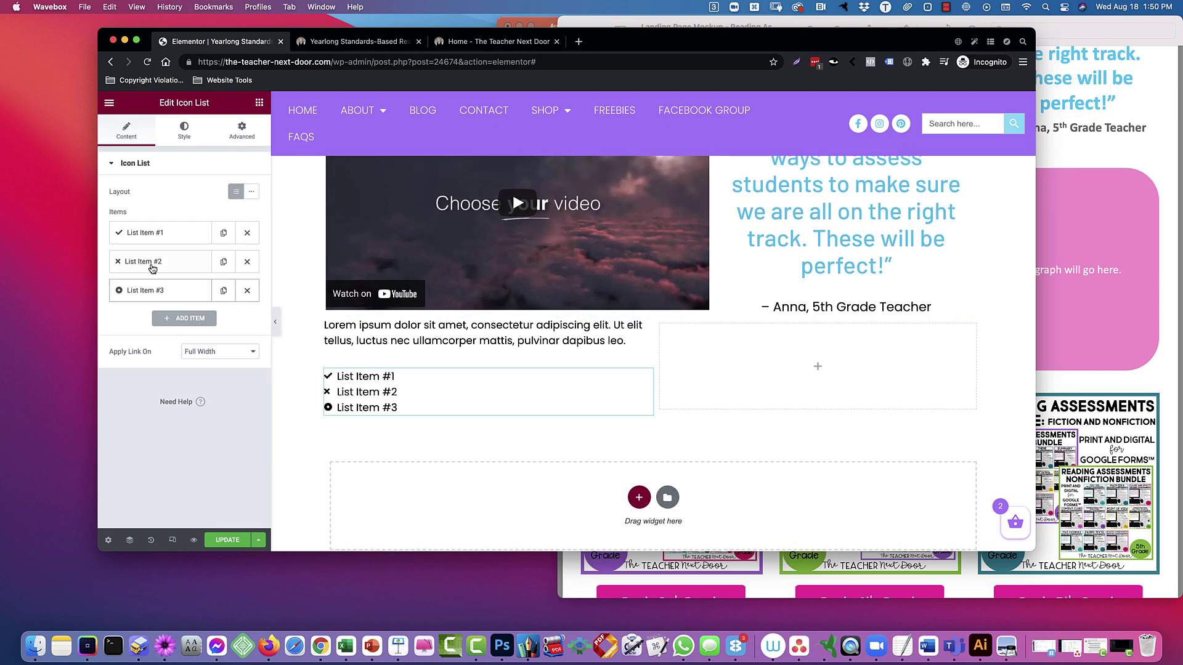
- Remove the second and third icon list items and replace the remaining item's text with "Bullet point #4" from the mockup
left_click(247, 261)
left_click(247, 261)
left_click(159, 237)
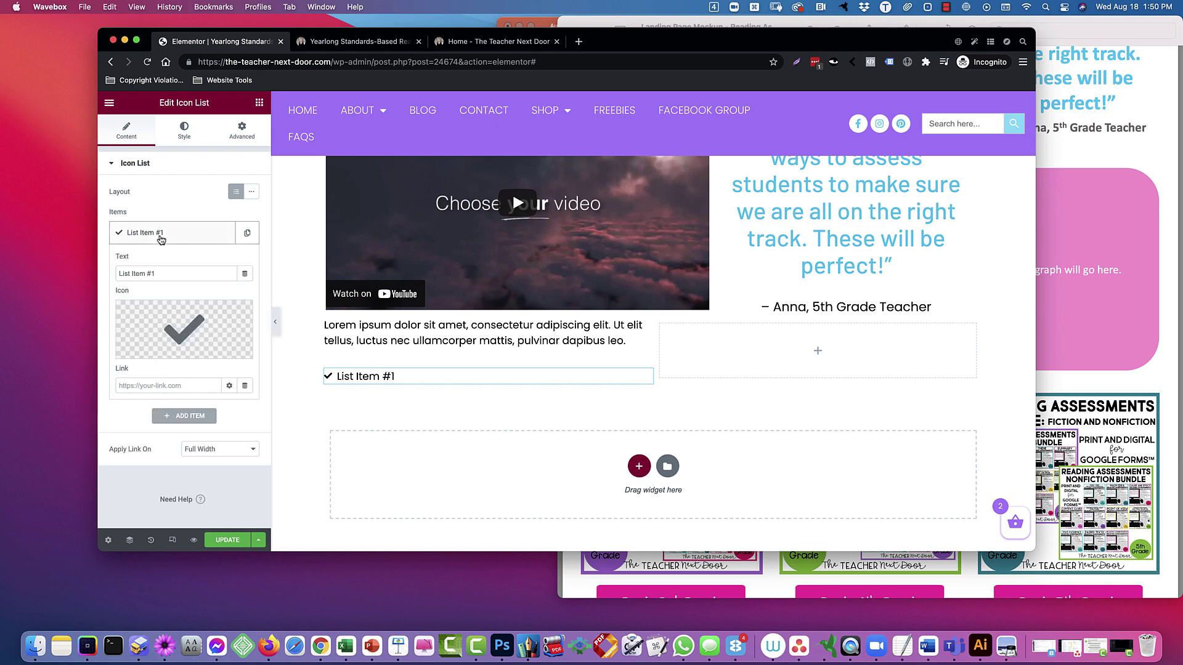
mouse_move(191, 334)
left_click(164, 275)
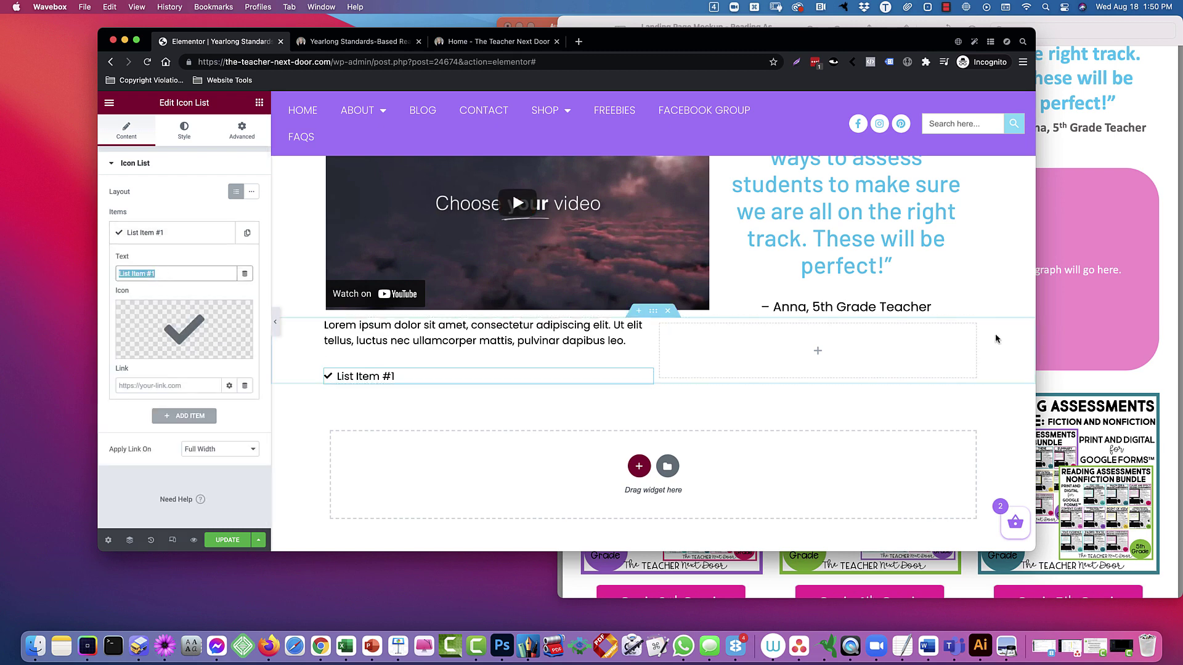
left_click(1038, 314)
left_click_drag(691, 301, 597, 300)
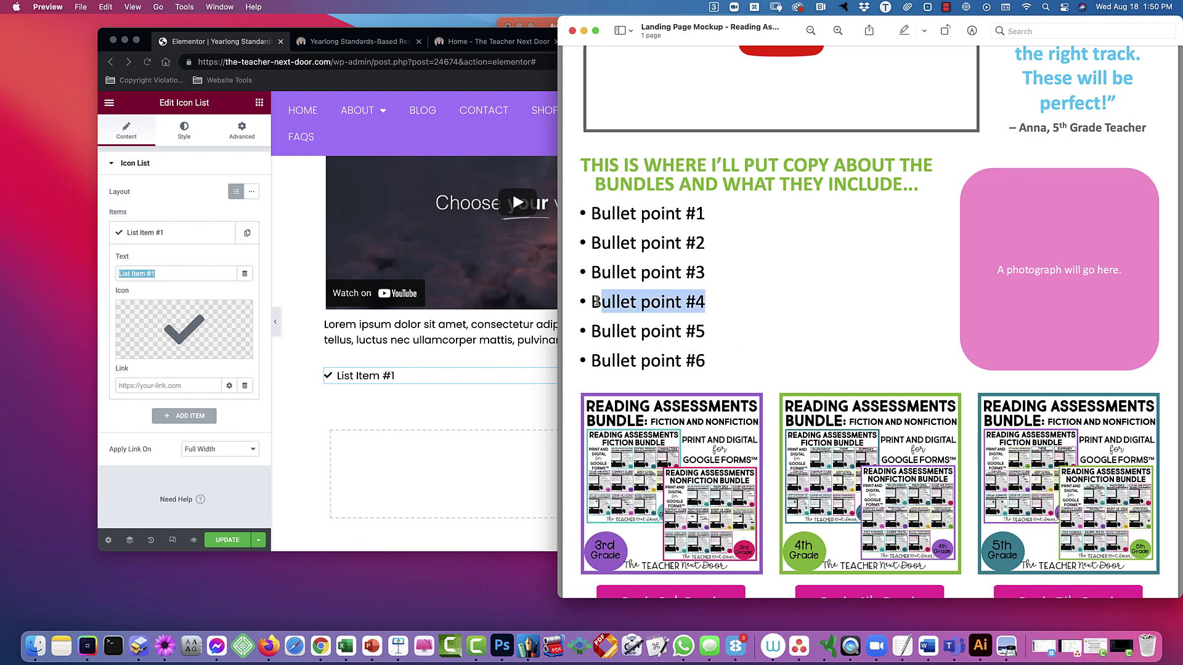
left_click(164, 268)
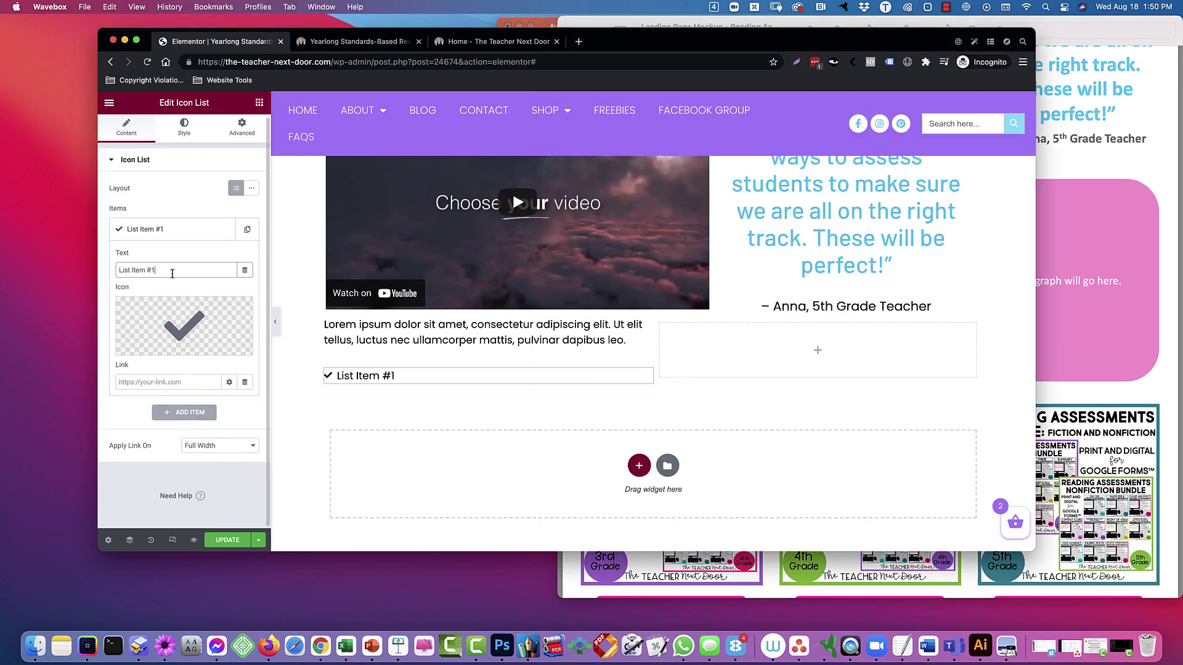
left_click(173, 273)
type("Bullet point #4")
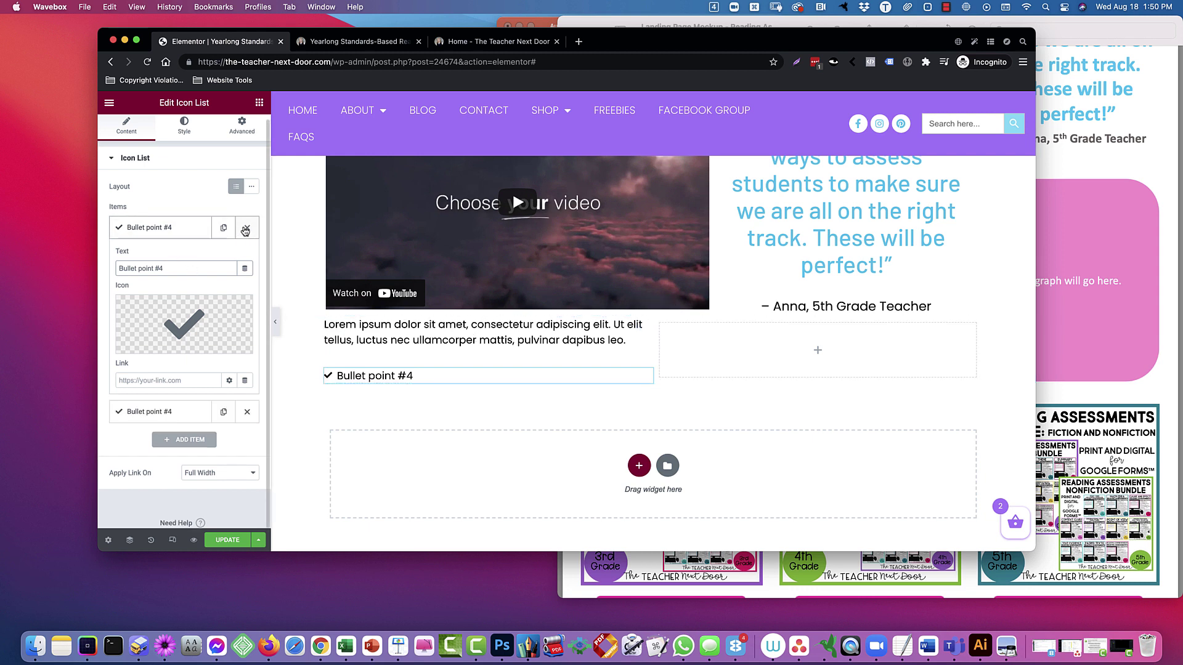
- Duplicate the bullet item until the icon list has five items, and set the list's left margin to 25 px
left_click(246, 228)
left_click(224, 262)
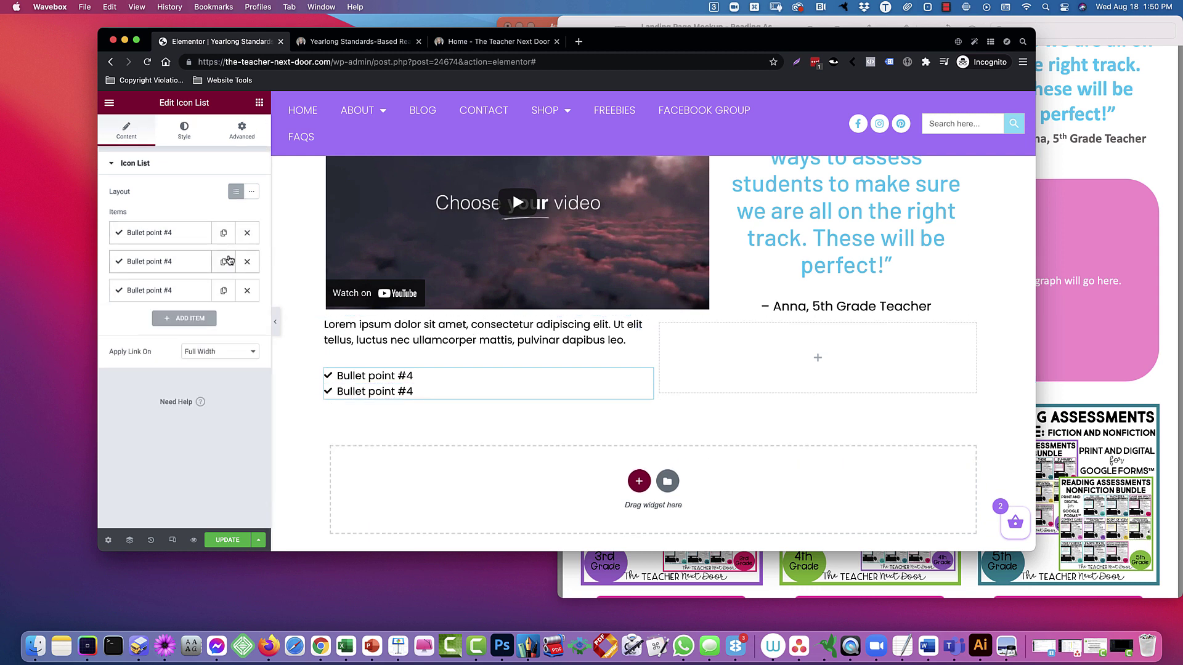
left_click(224, 264)
left_click(224, 265)
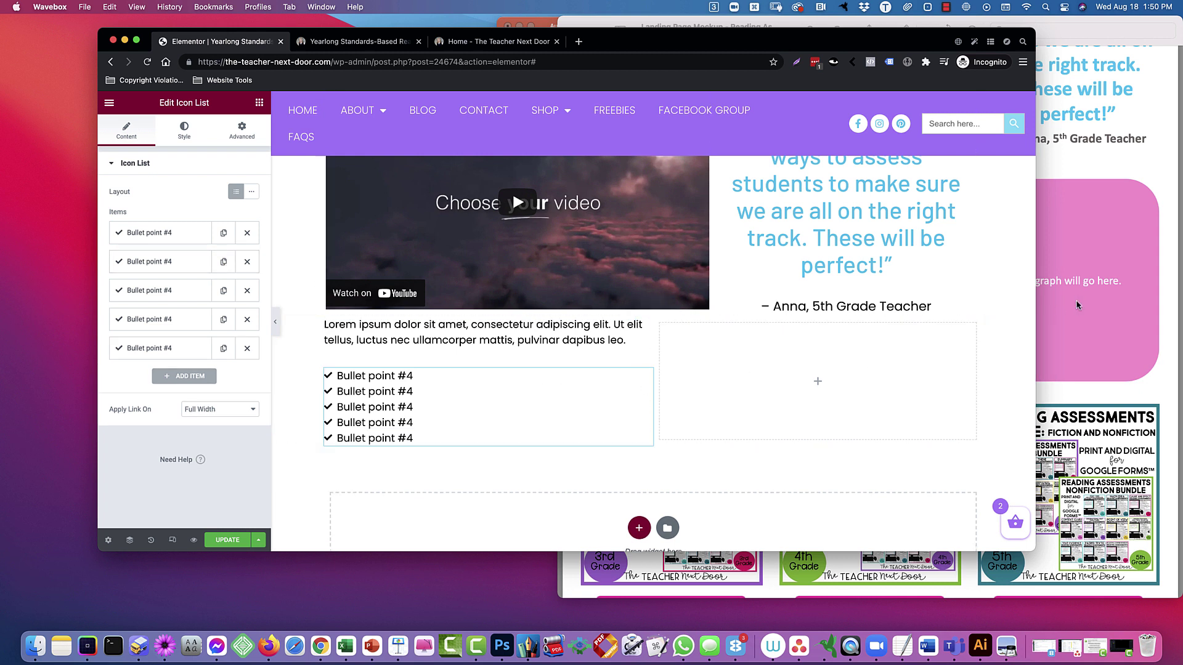
left_click(242, 131)
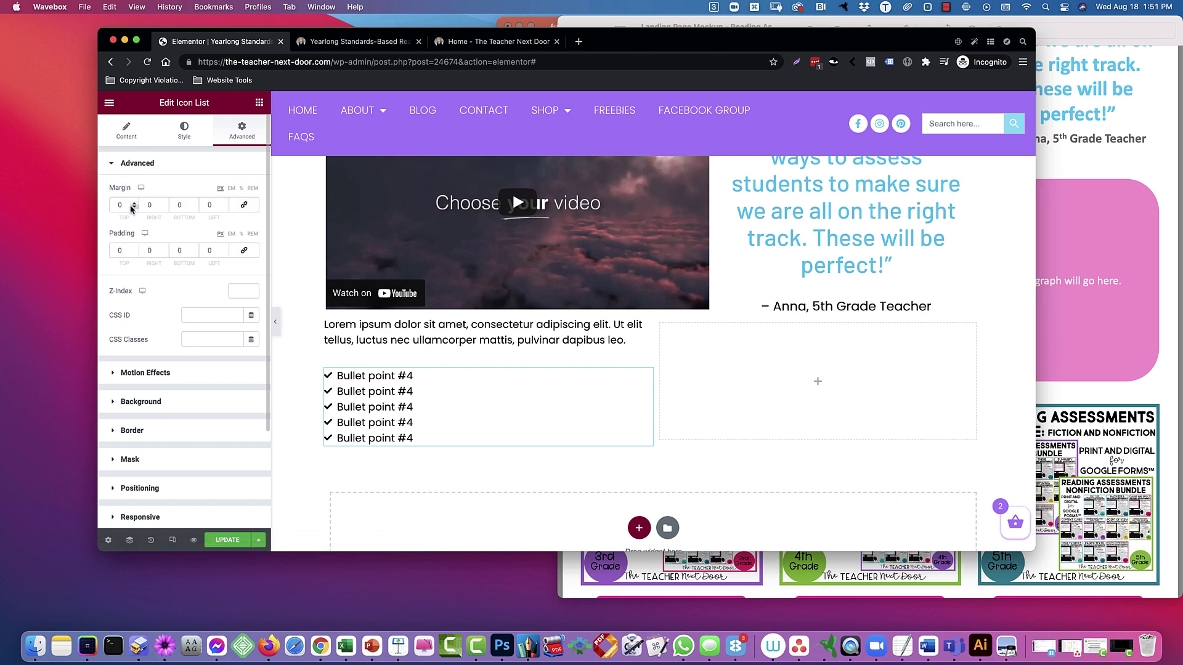
type("25")
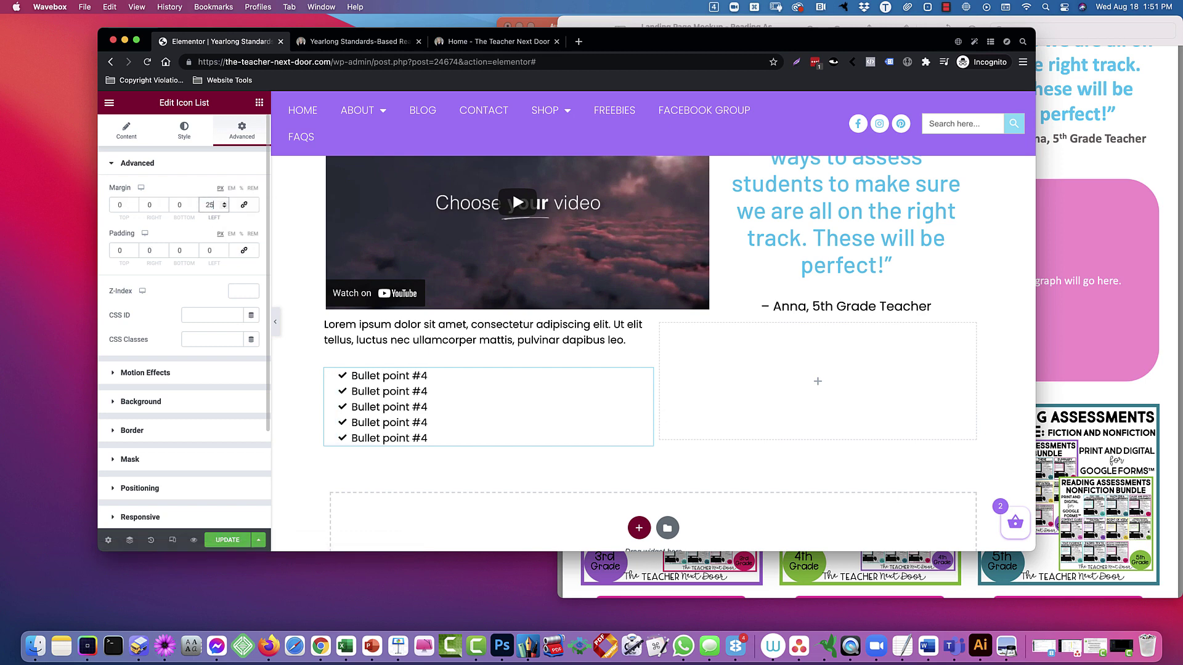
- Replace the placeholder paragraph with the mockup's heading "THIS IS WHERE I'LL PUT COPY ABOUT THE BUNDLES AND WHAT THEY INCLUDE..."
left_click(1104, 330)
left_click_drag(919, 197, 578, 177)
left_click(491, 335)
left_click(491, 335)
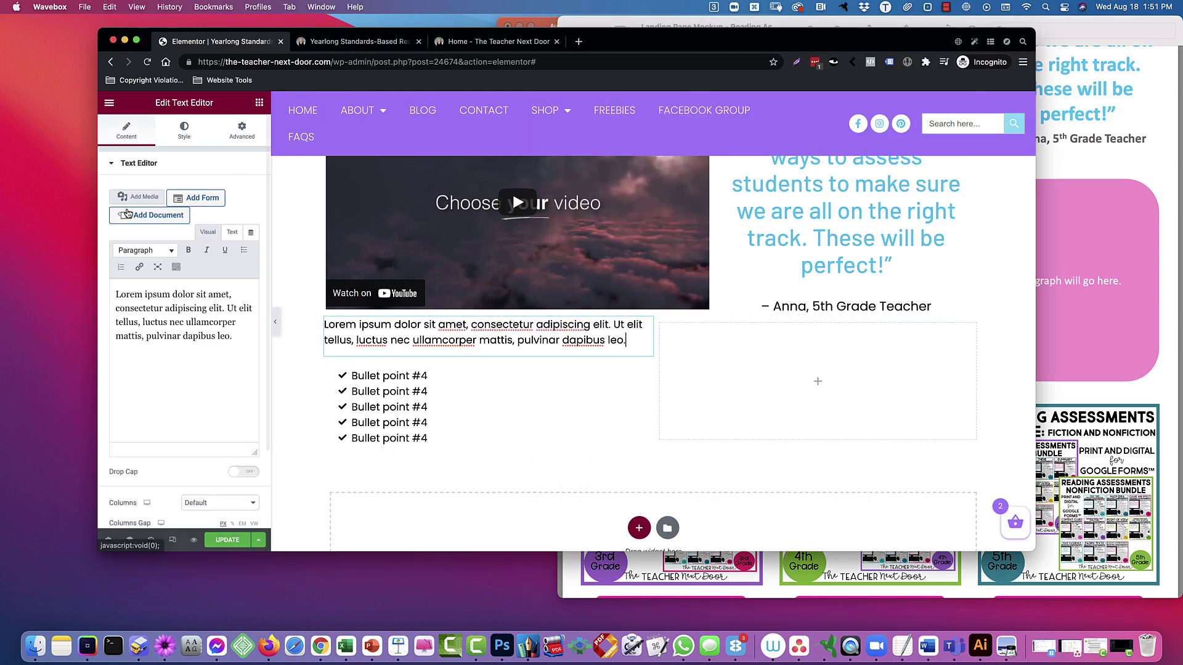
left_click(232, 232)
triple_click(180, 300)
type("THIS IS WHERE I’LL PUT COPY ABOUT THE BUNDLES AND WHAT THEY INCLUDE...")
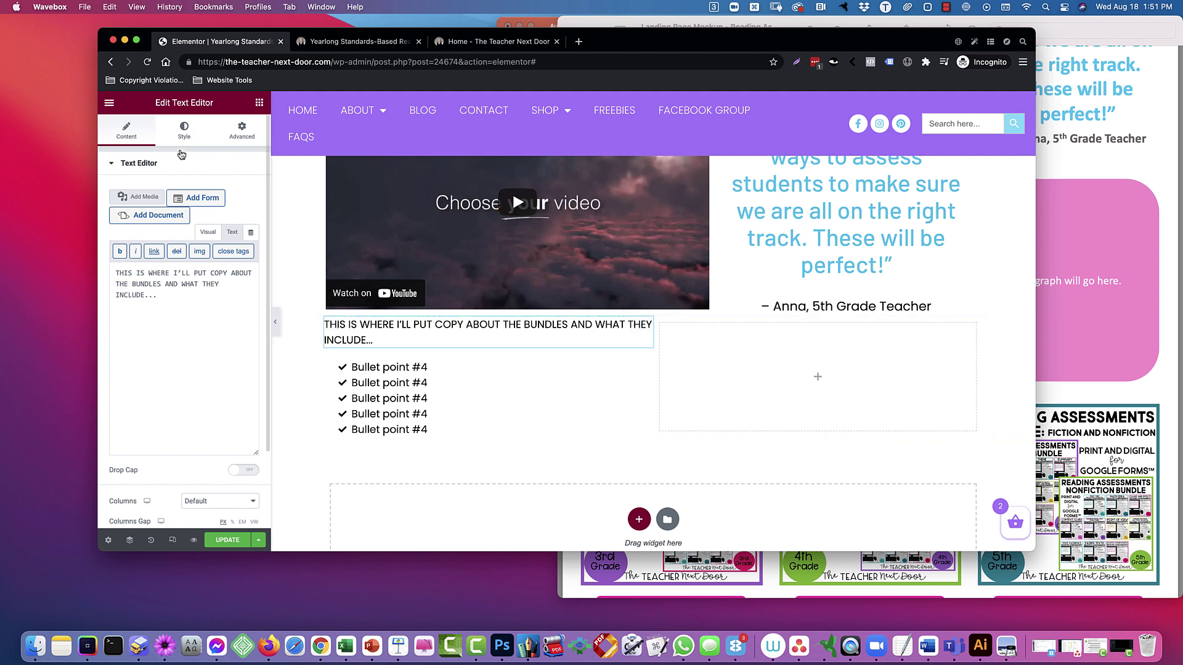
- Set the text color of the heading above the bullets to the global color Landing Green
left_click(184, 130)
left_click(237, 217)
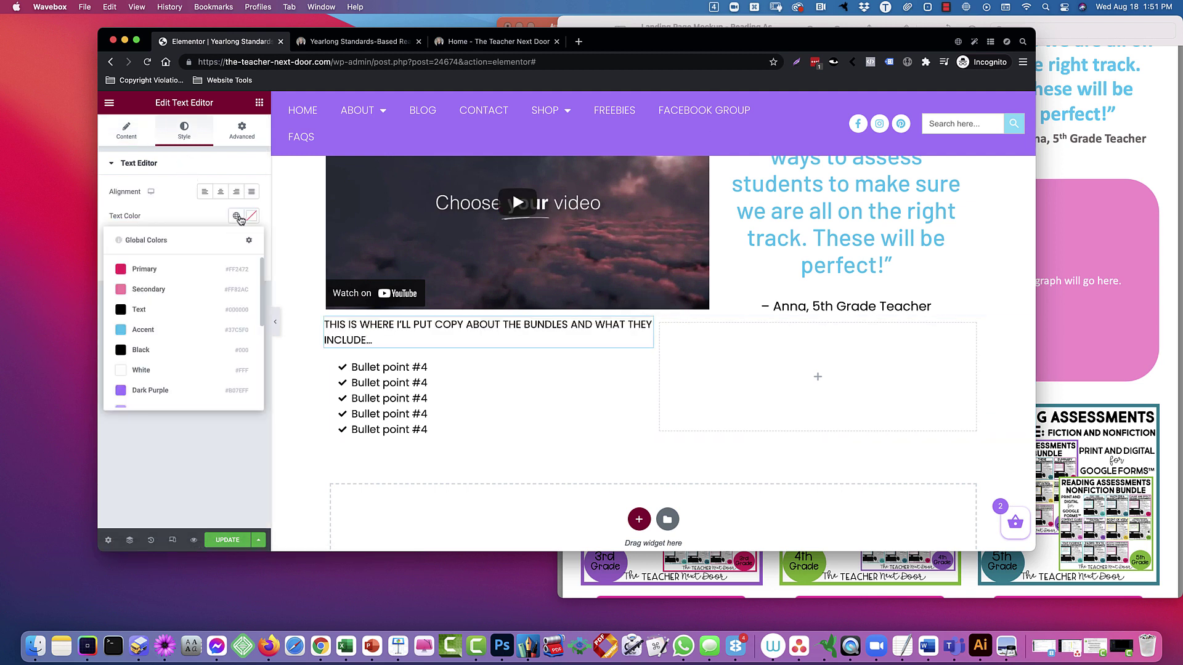
scroll(177, 351, "down", 5)
left_click(177, 346)
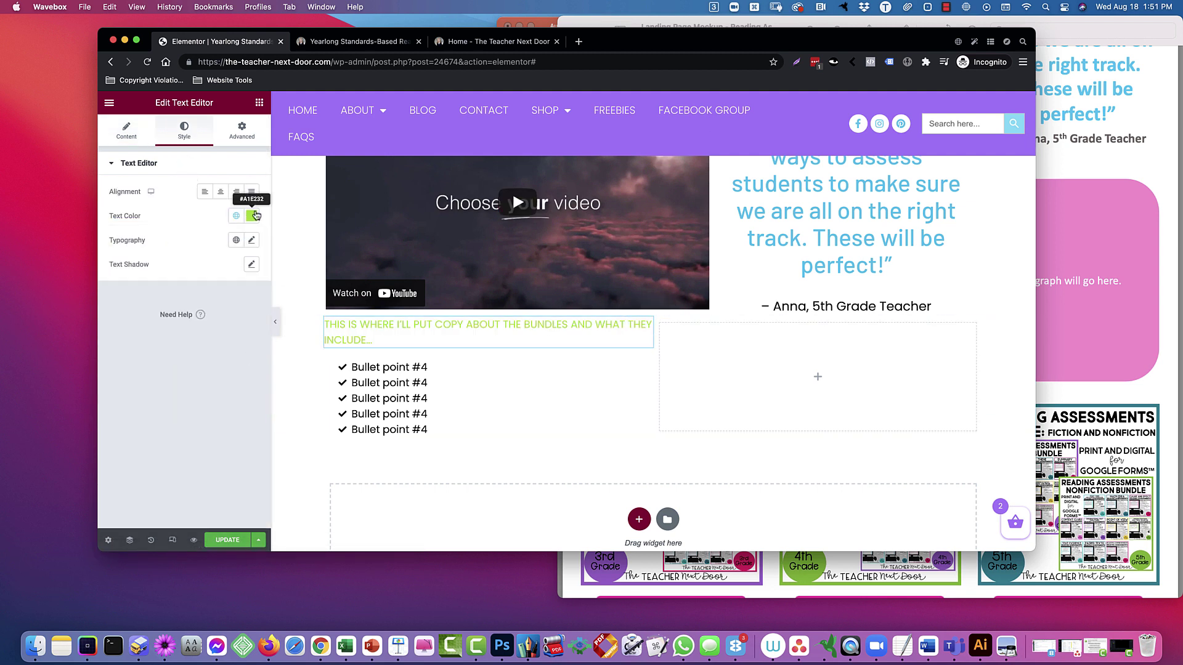
left_click(235, 218)
scroll(209, 344, "down", 4)
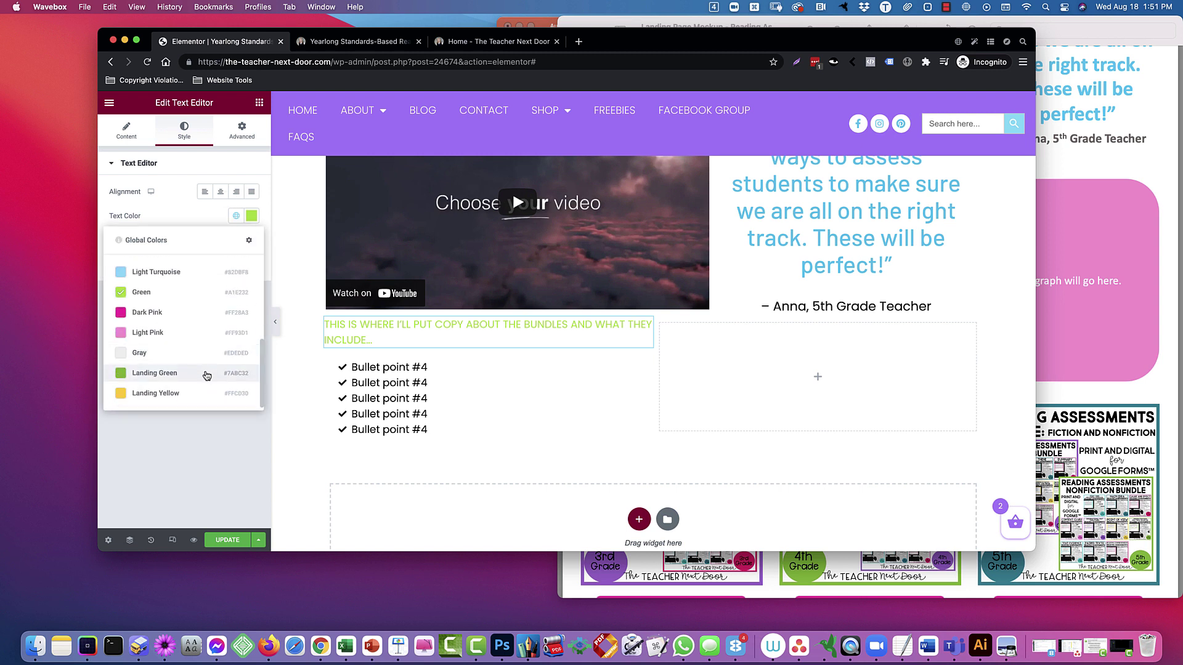
left_click(206, 370)
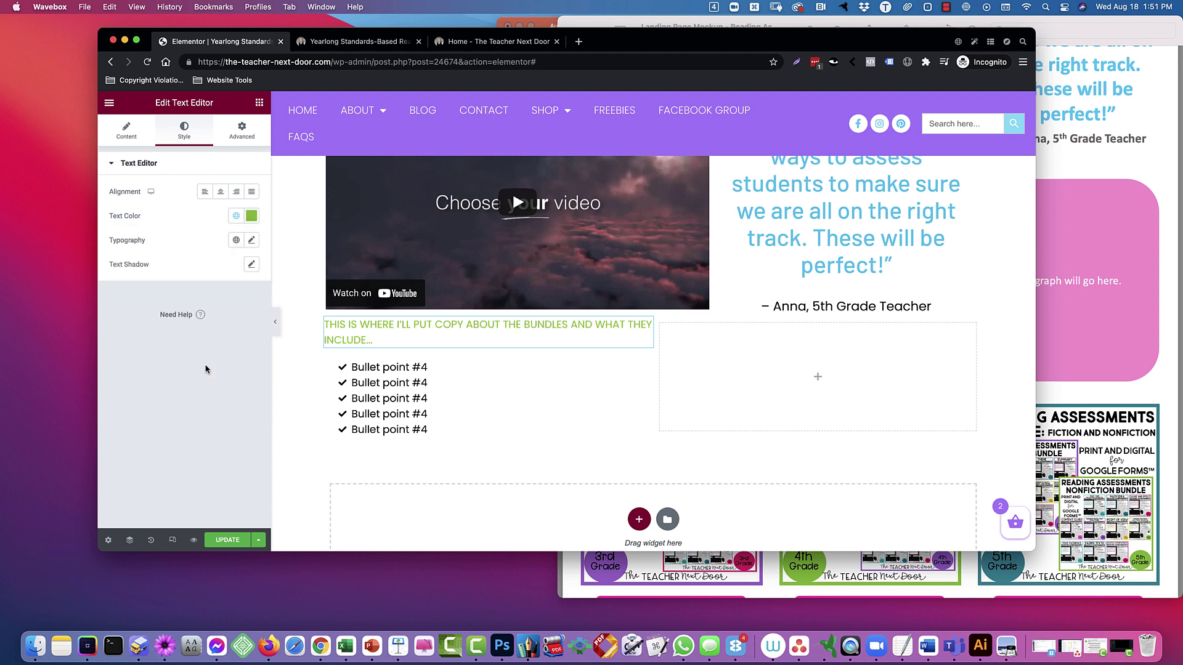
- Set the green heading's font family to Barlow and its size to 29 px
left_click(250, 240)
left_click(222, 295)
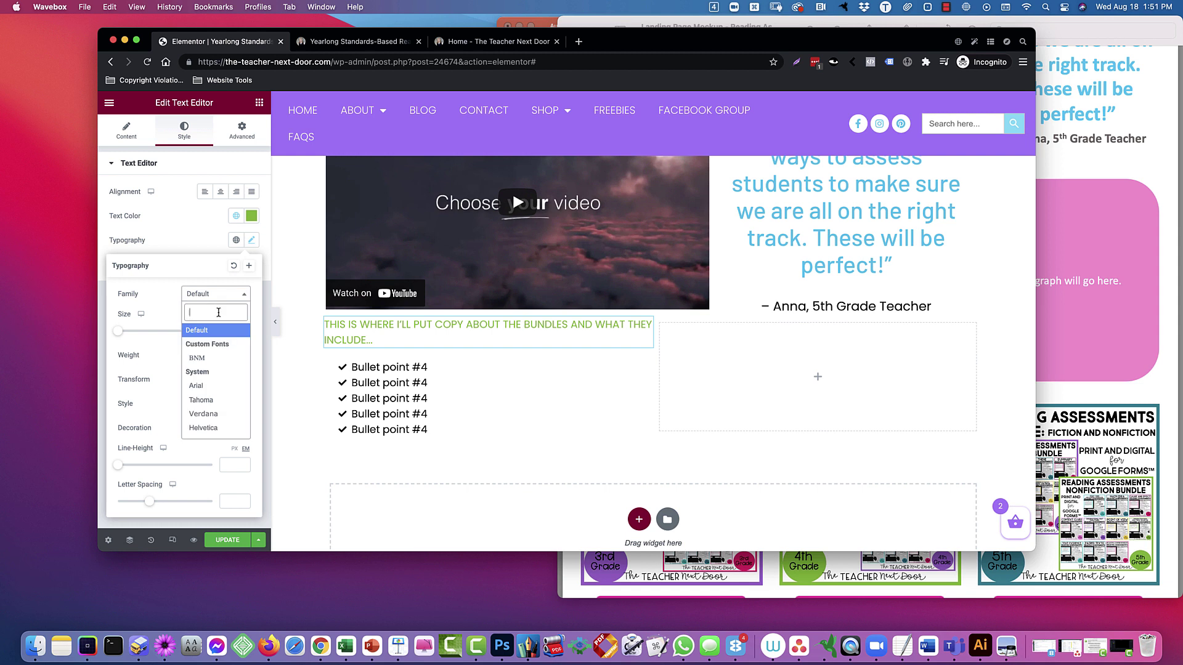
type("barlow")
left_click(219, 343)
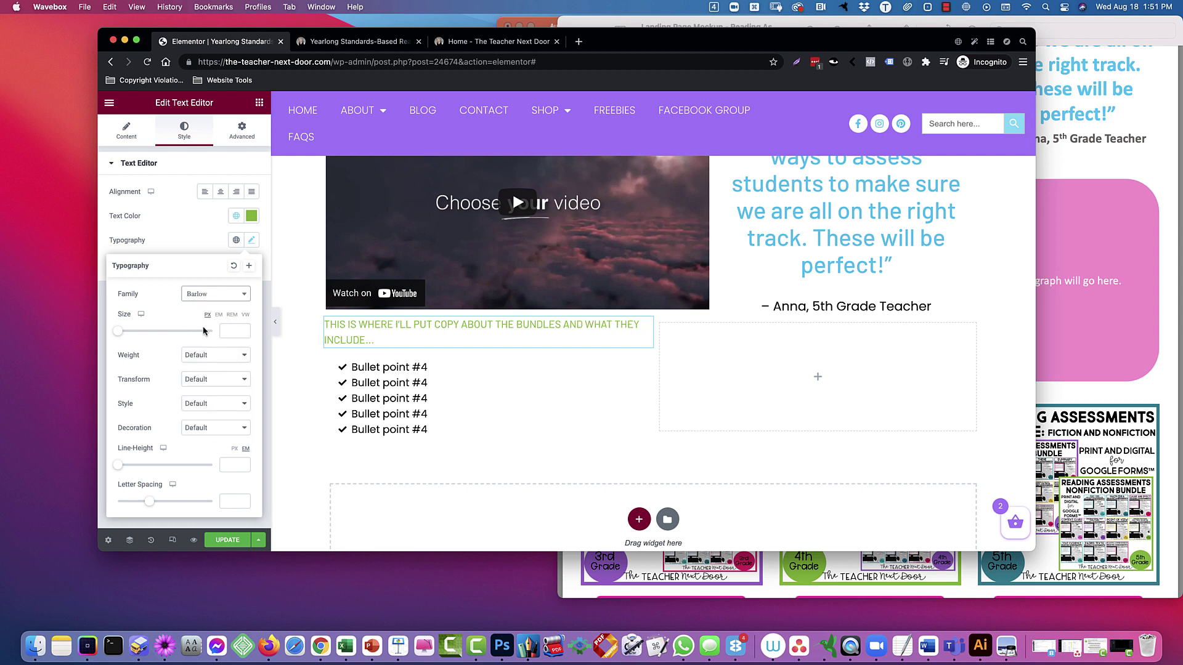
left_click_drag(117, 335, 131, 335)
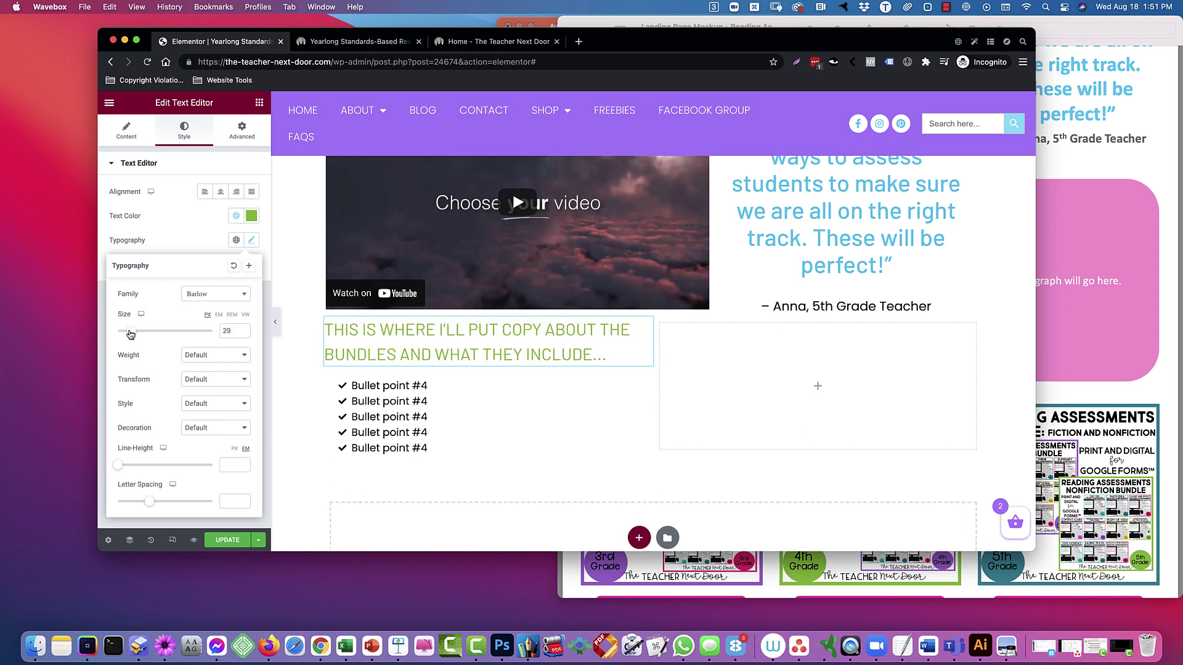
- Set the green heading's font weight to 700 and its line height to 1.1 em, using the mockup as reference
left_click(183, 355)
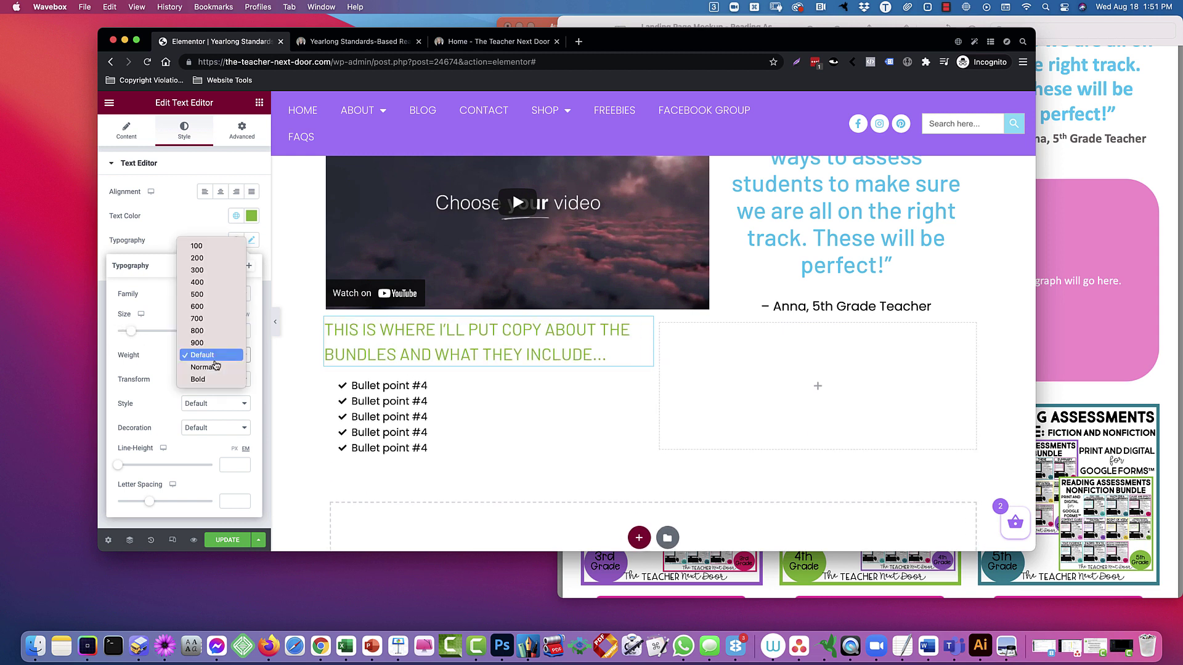
left_click(200, 307)
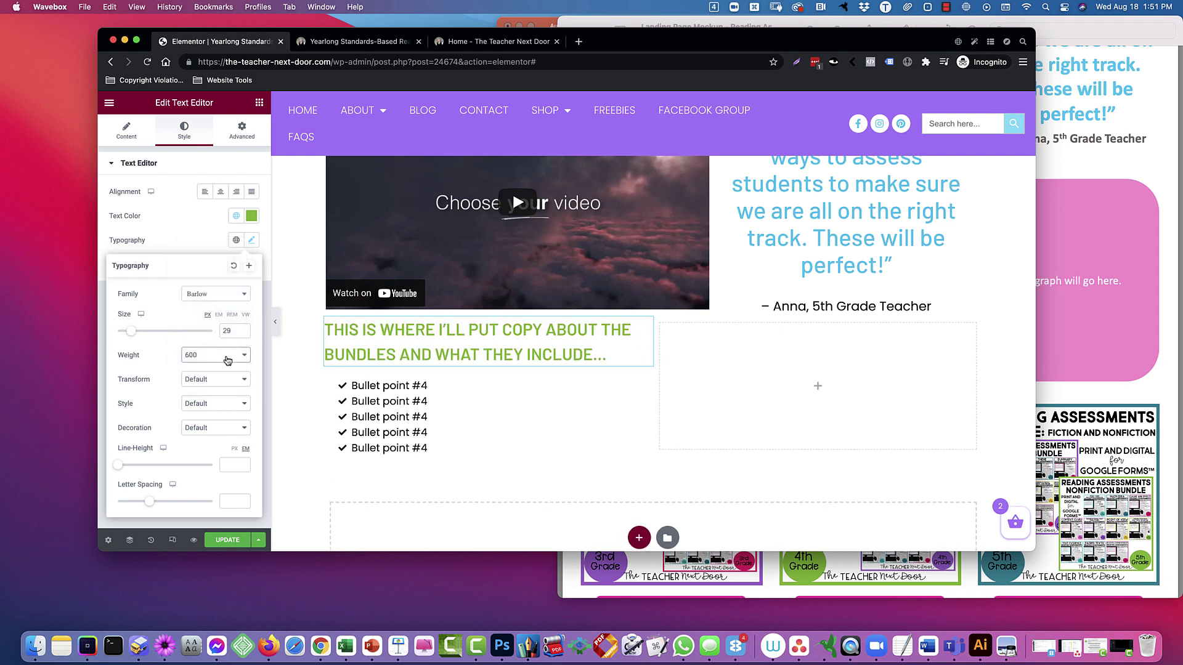
left_click(1067, 342)
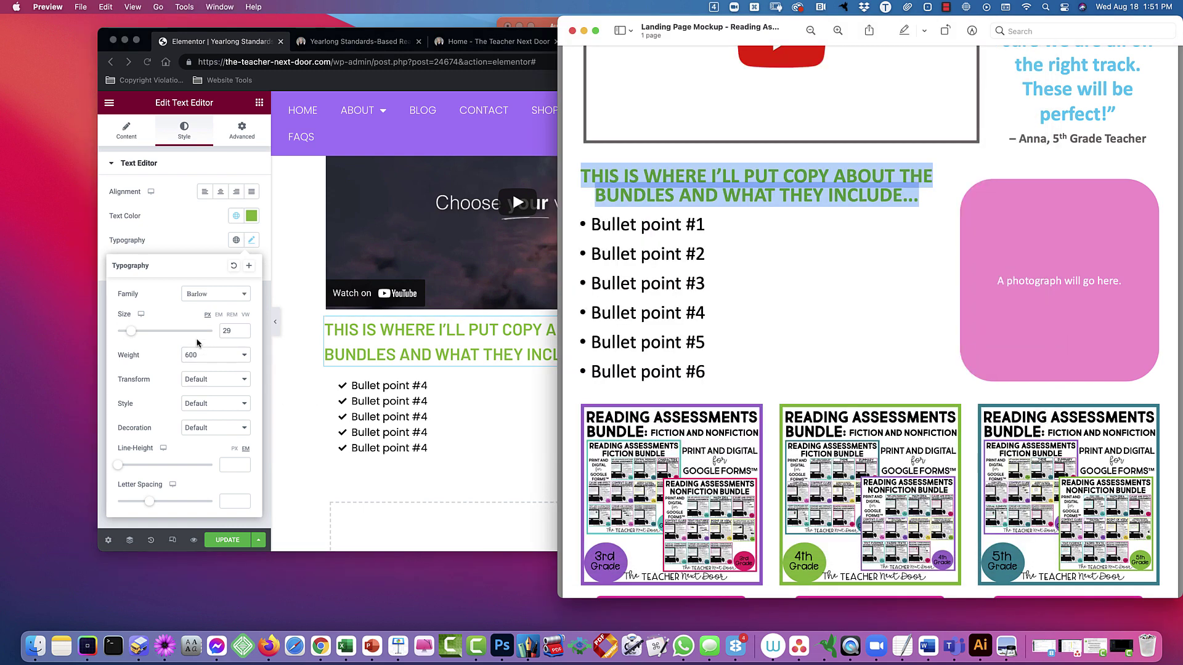
left_click(197, 355)
left_click(203, 368)
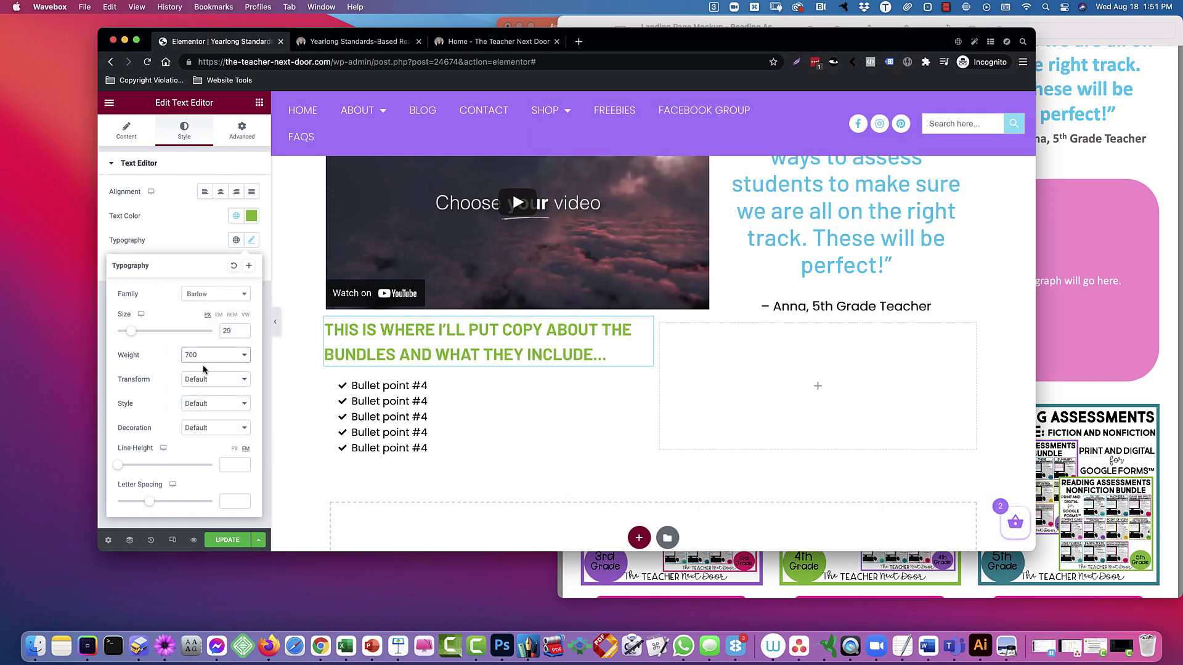
left_click_drag(119, 468, 127, 465)
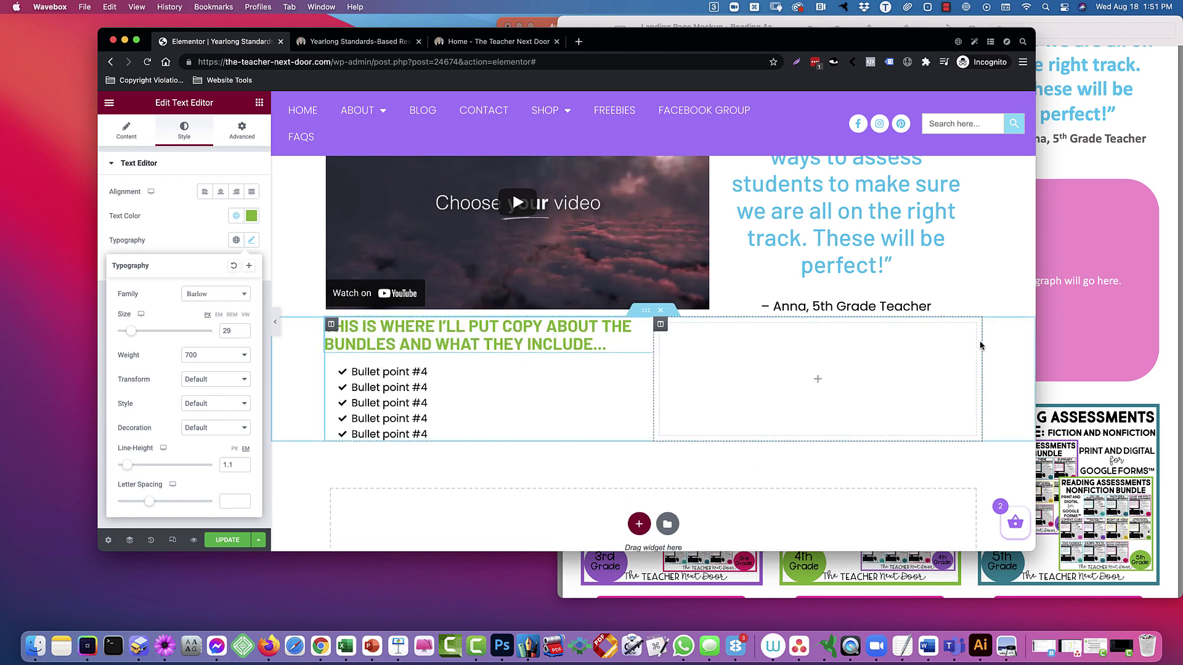
- Add an Image widget with the puzzle pieces inferences picture to the empty column beside the bullets, and narrow that column
scroll(1004, 339, "down", 2)
scroll(1003, 339, "up", 2)
scroll(1004, 342, "down", 2)
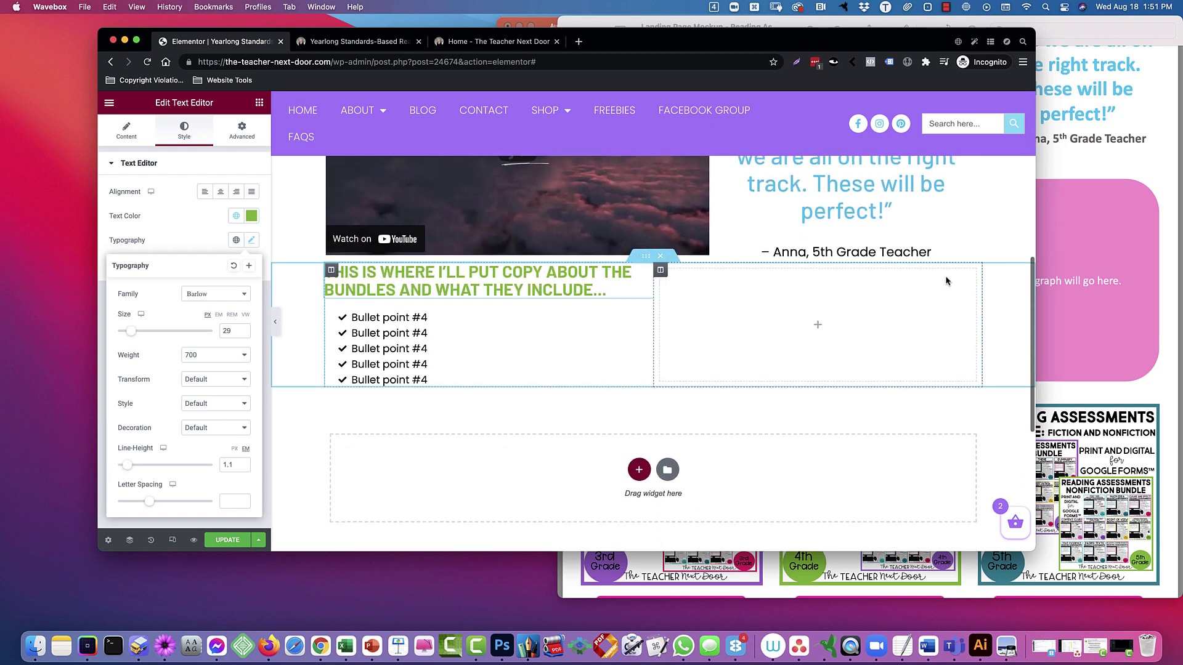
left_click(259, 102)
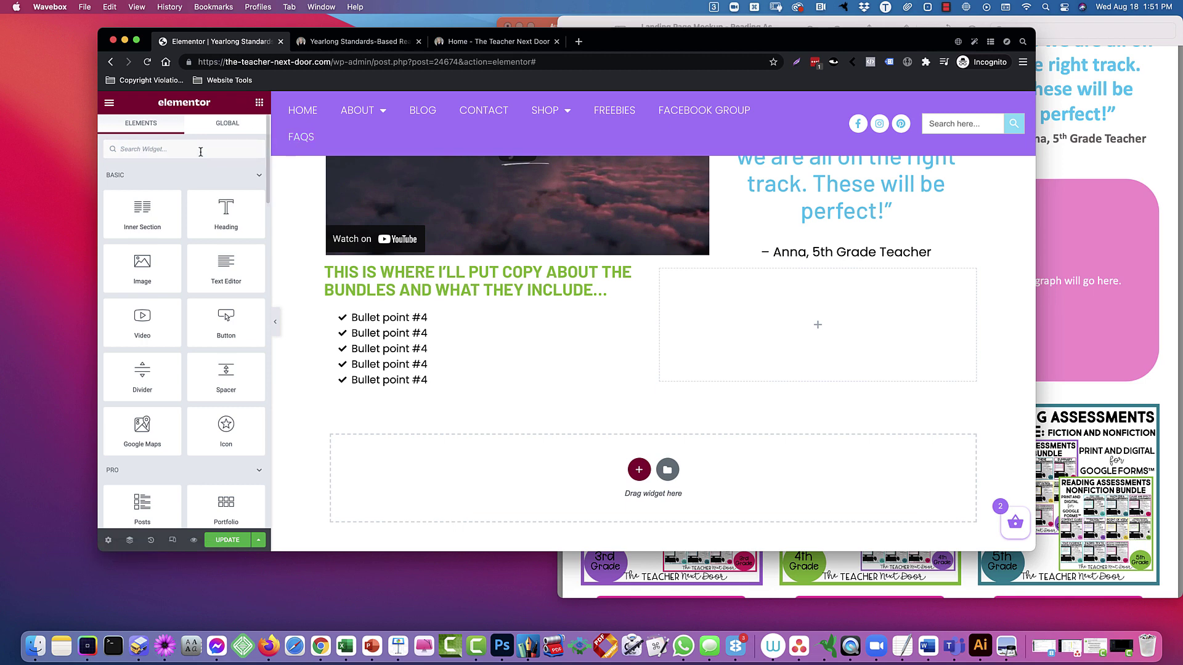
type("i")
left_click_drag(142, 240, 817, 325)
left_click(189, 227)
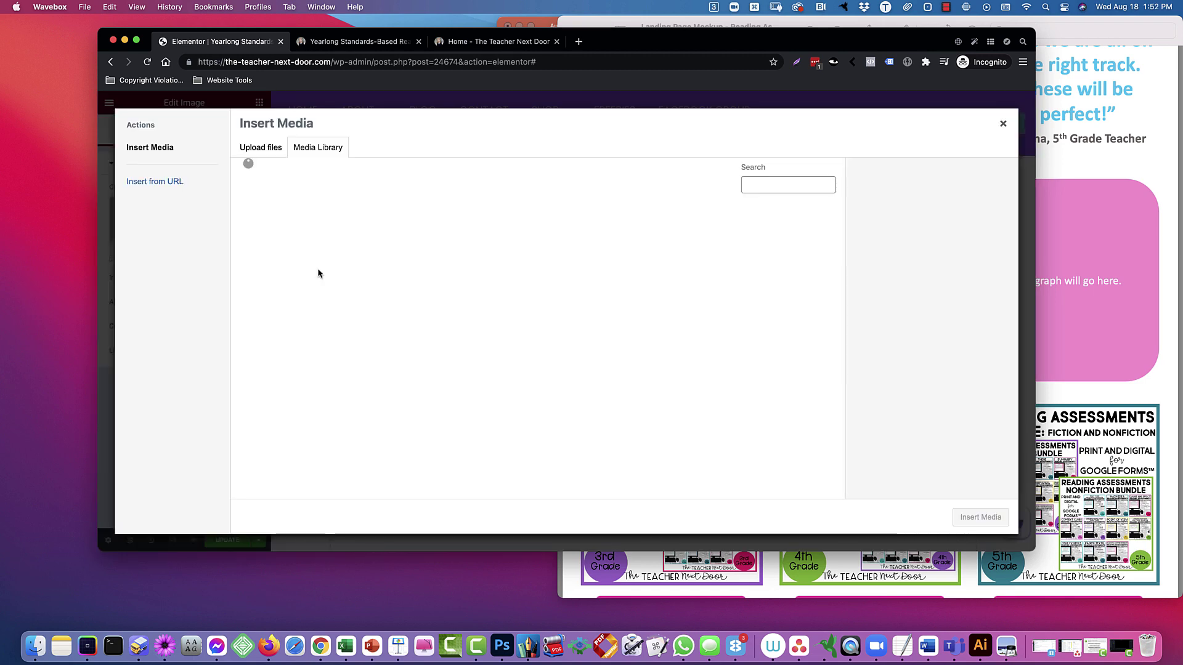
scroll(626, 309, "down", 10)
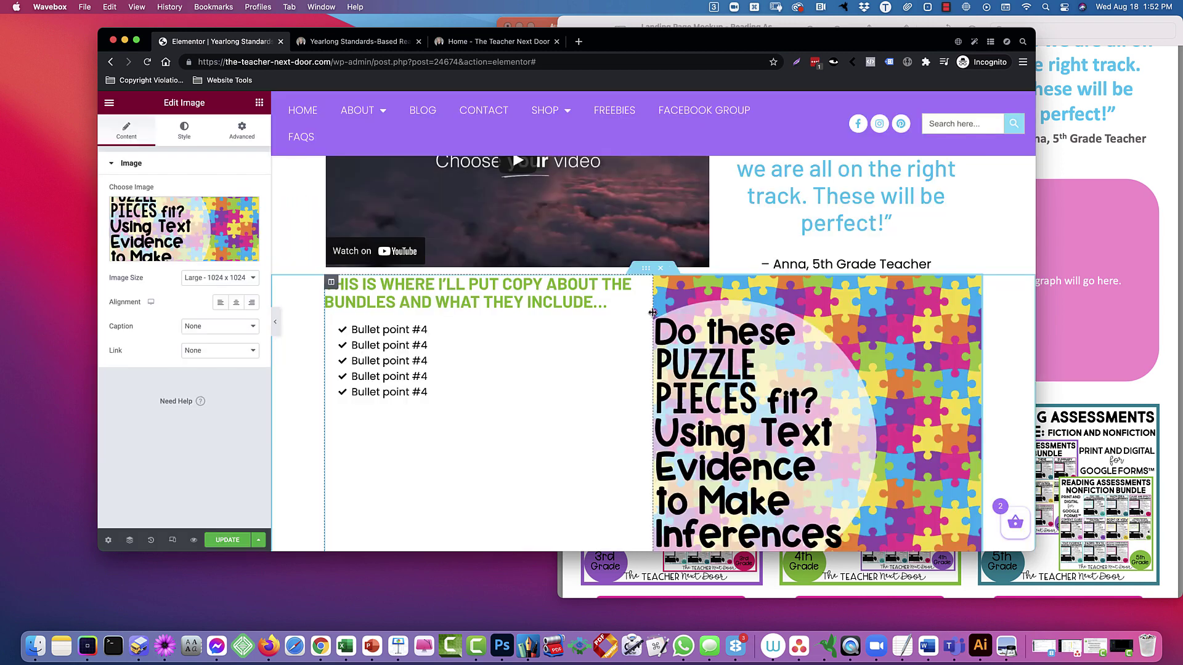
left_click_drag(652, 312, 756, 297)
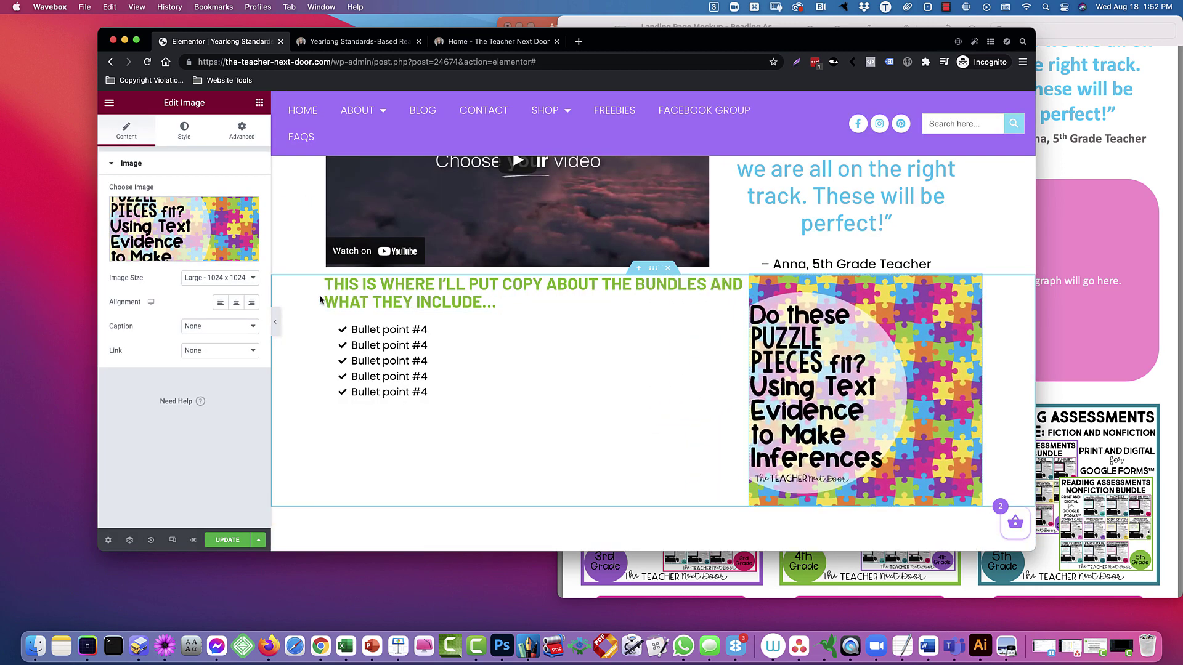
- Unlink the image column's padding values and set only its left padding to 25 px, with the other sides at 0
left_click(756, 282)
left_click(259, 102)
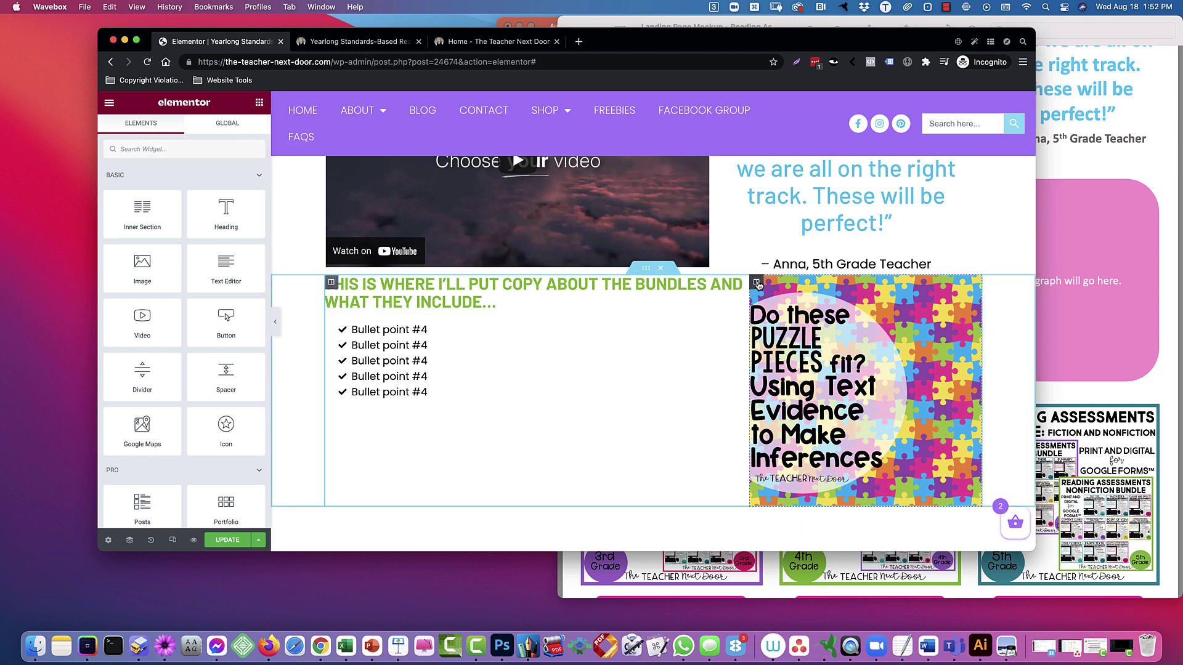
left_click(756, 282)
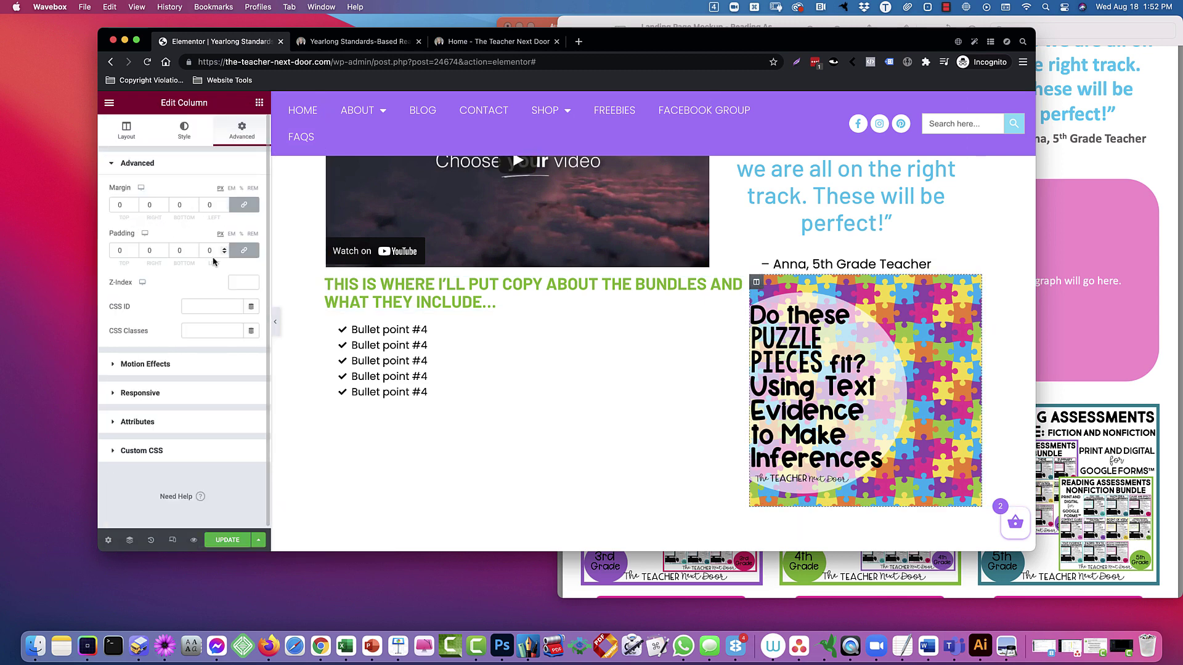
left_click(244, 250)
type("25")
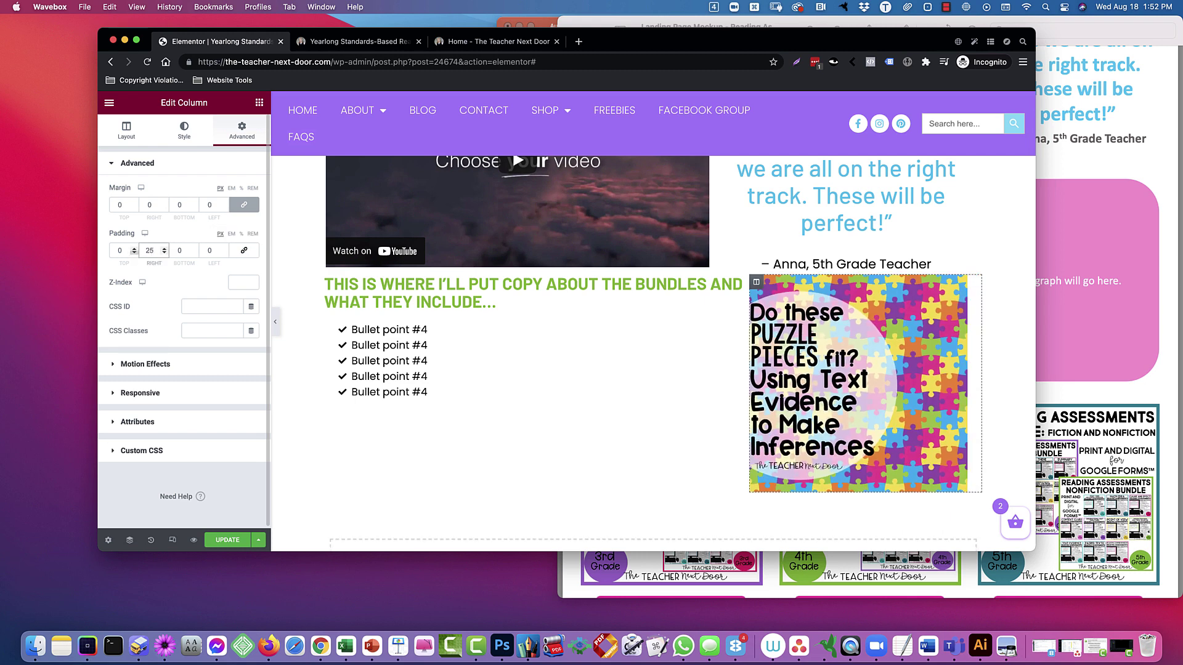
double_click(131, 253)
double_click(124, 252)
type("00")
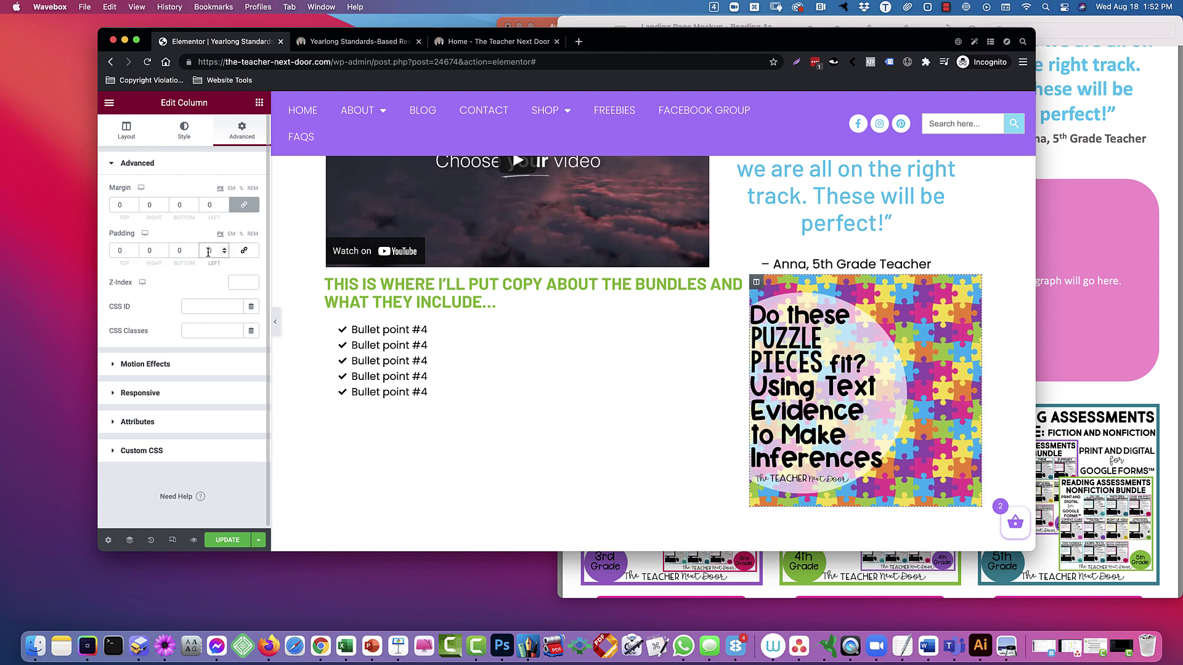
type("25")
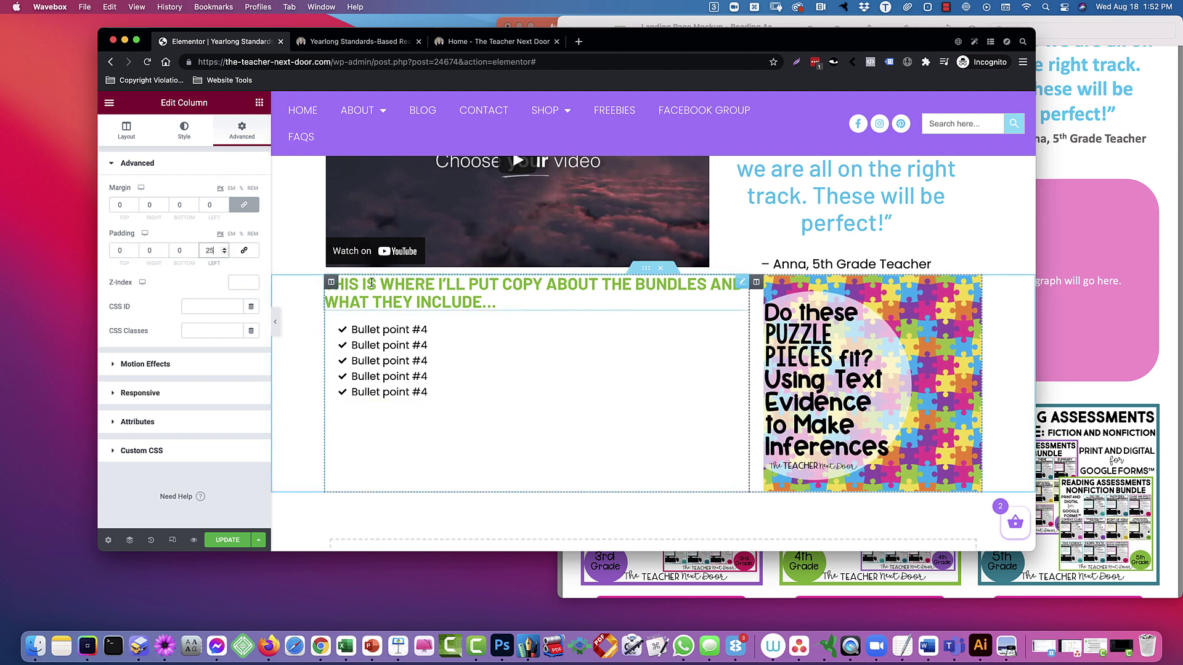
- Unlink the padding values of the column with the green heading and bullets and set its right padding to 25 px
left_click(242, 254)
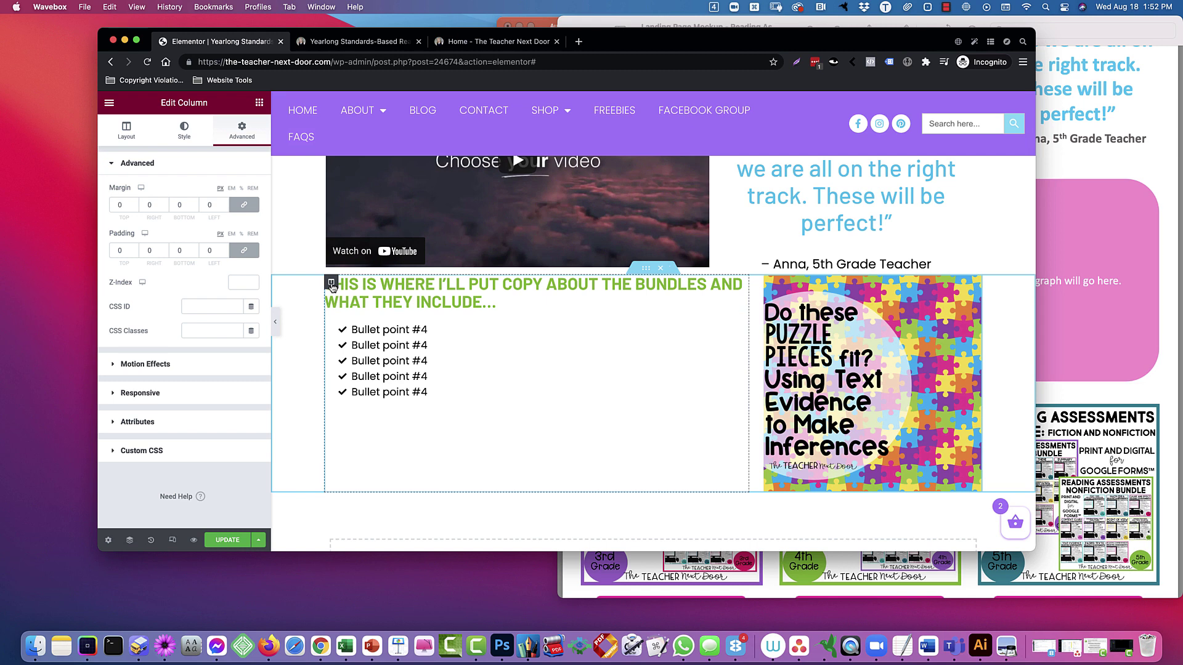
left_click(244, 254)
type("25")
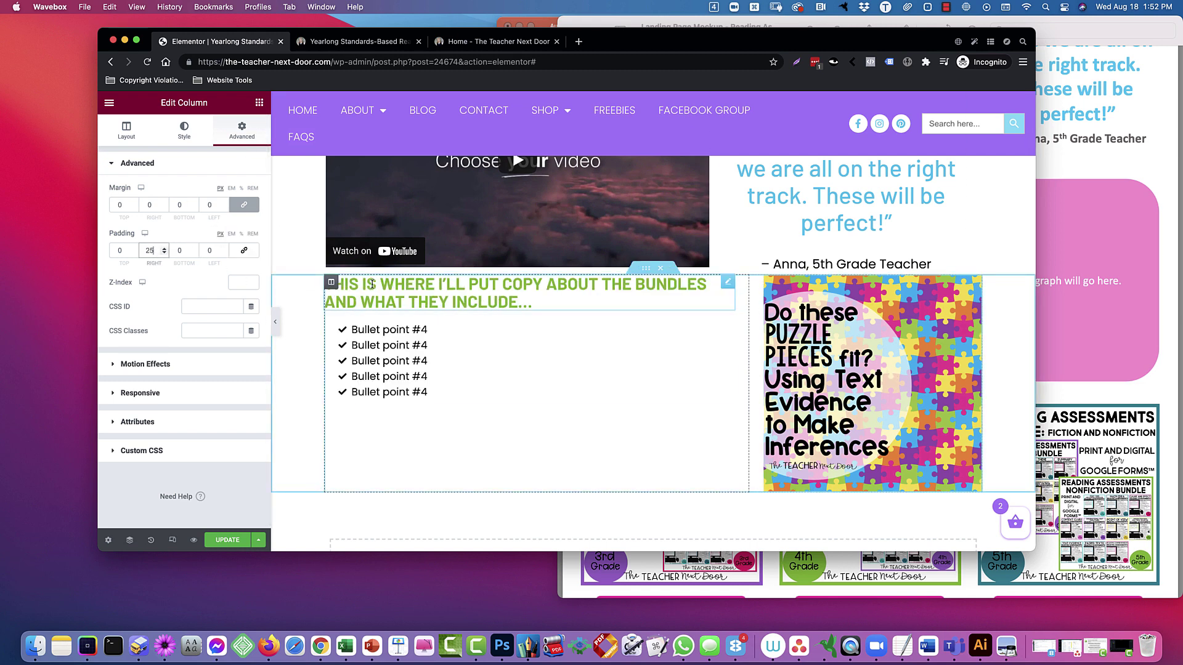
- Set the vertical alignment to Middle for both the heading and bullets column and the image column
left_click(331, 283)
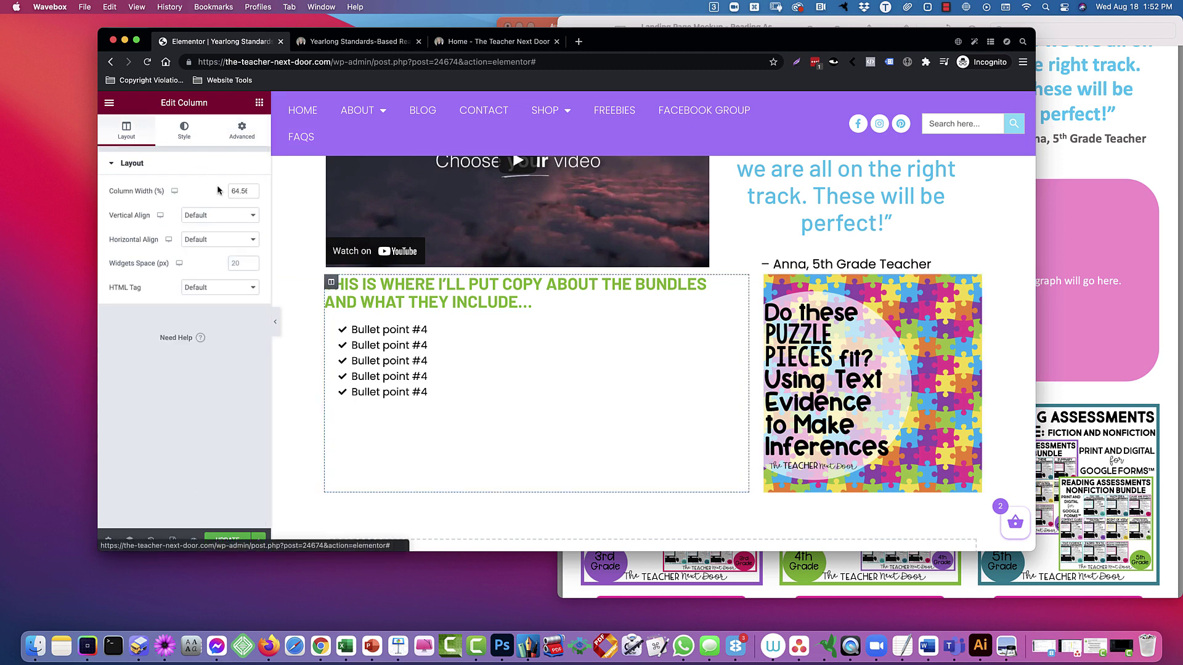
left_click(219, 215)
left_click(218, 240)
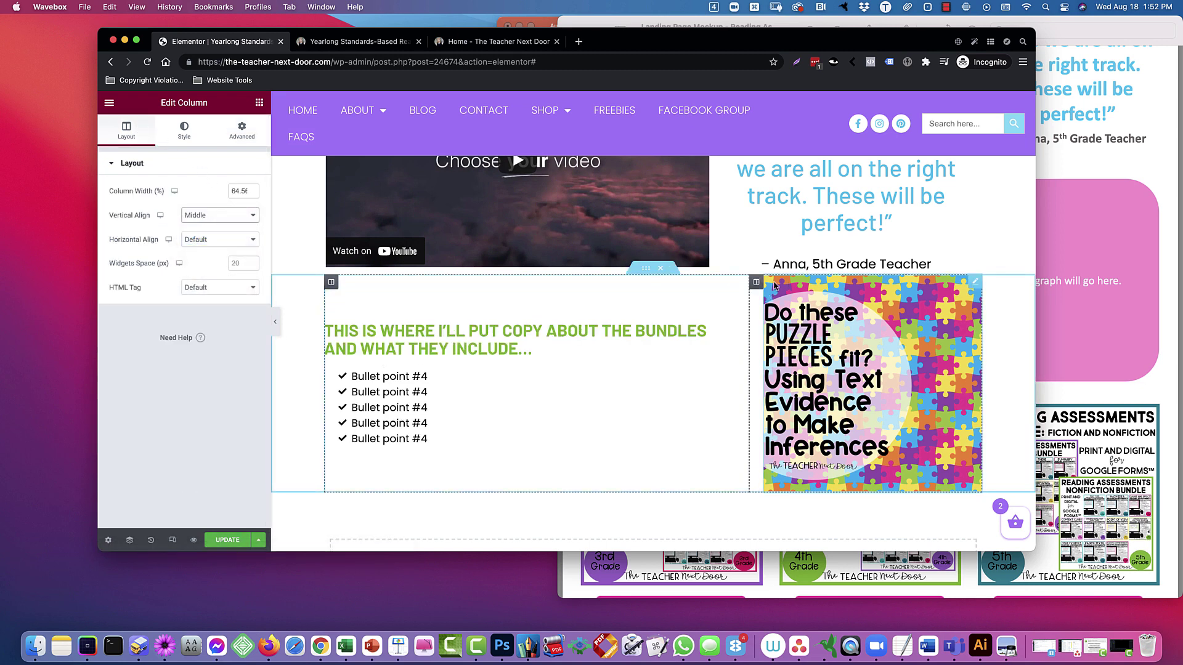
left_click(756, 281)
left_click(126, 130)
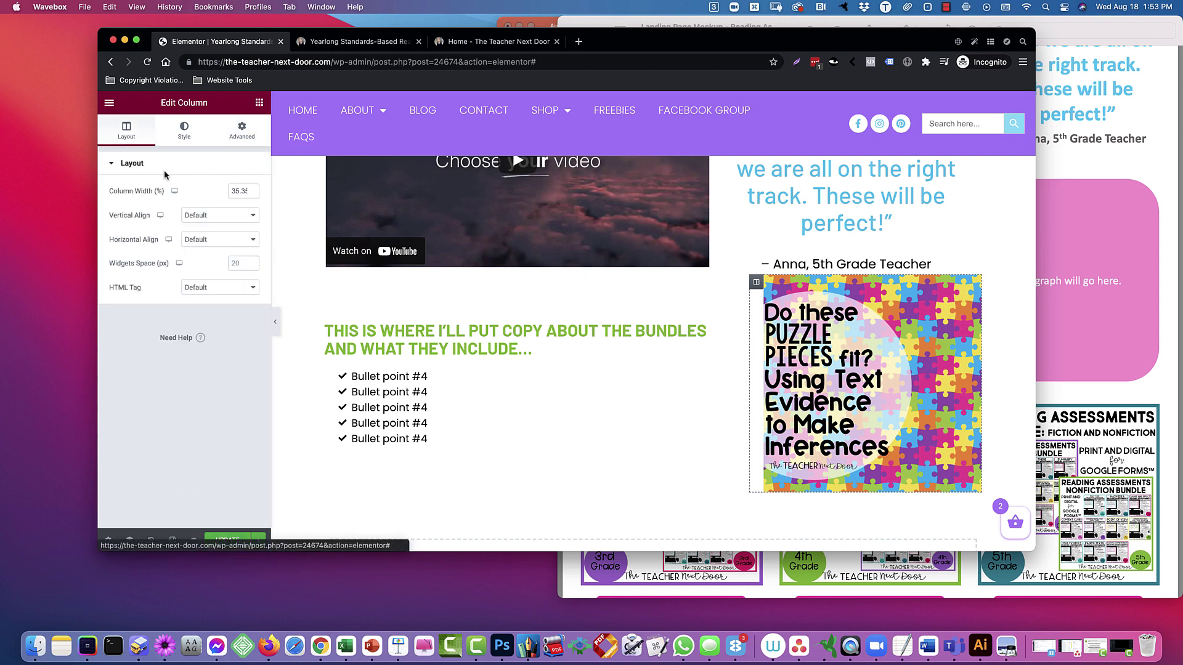
left_click(212, 215)
left_click(213, 240)
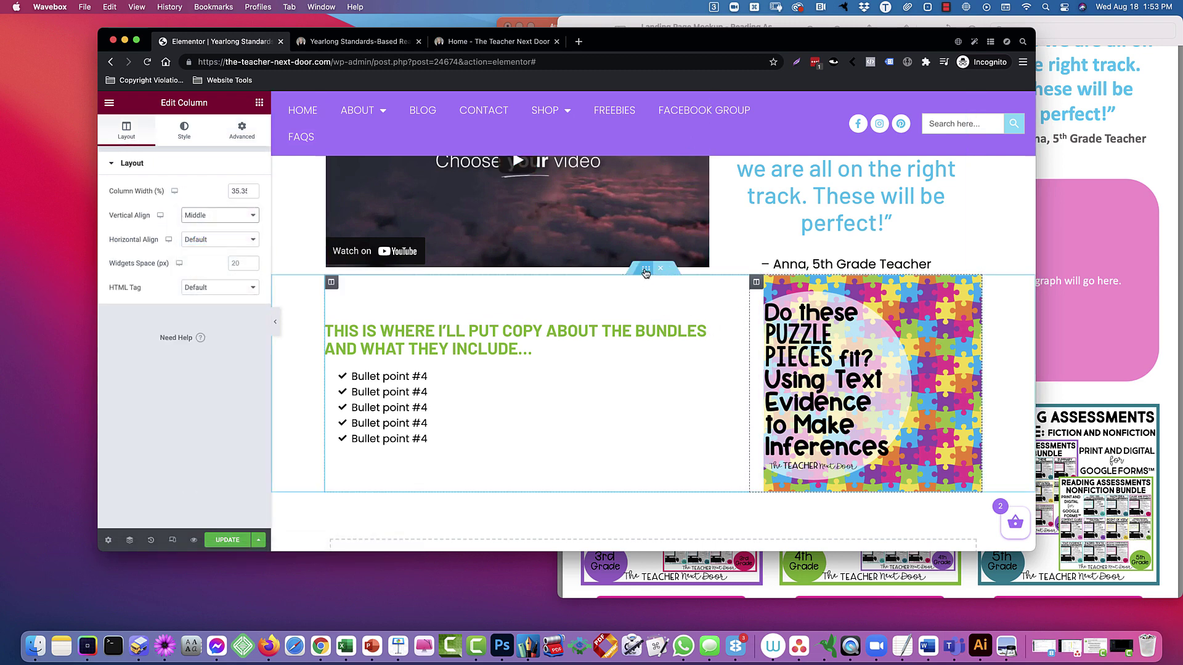
- Open the Navigator and select the outer section that contains the bullets and the puzzle image
scroll(645, 272, "up", 2)
scroll(665, 259, "down", 4)
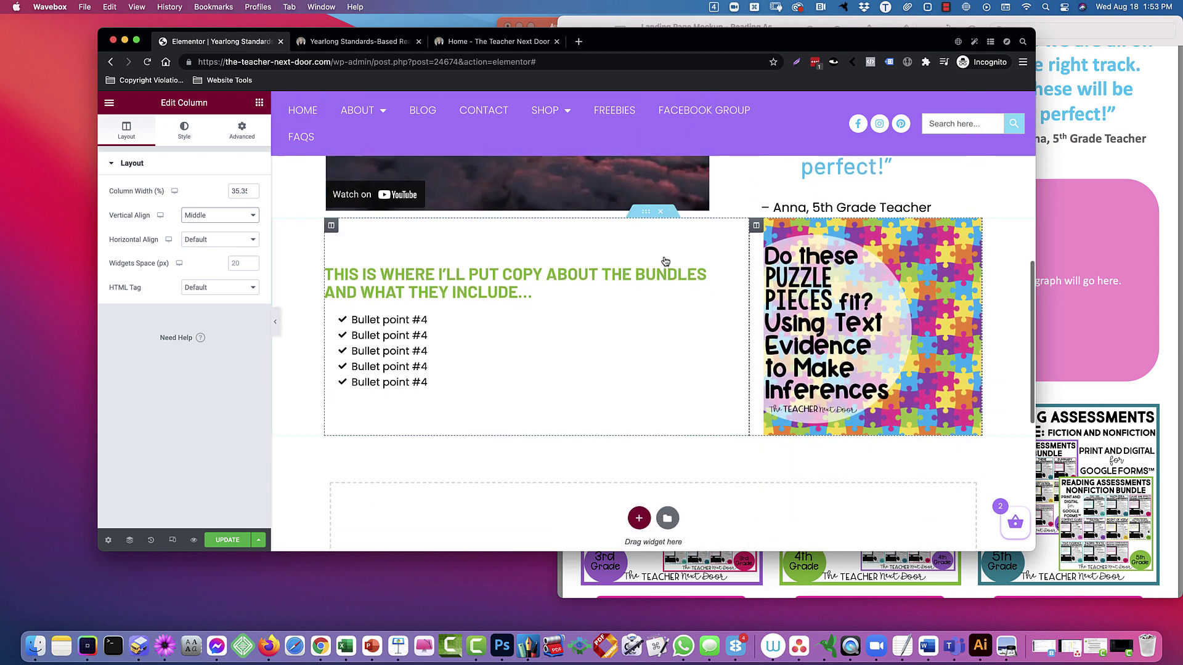
right_click(686, 246)
left_click(718, 387)
left_click_drag(718, 386, 695, 241)
left_click(933, 217)
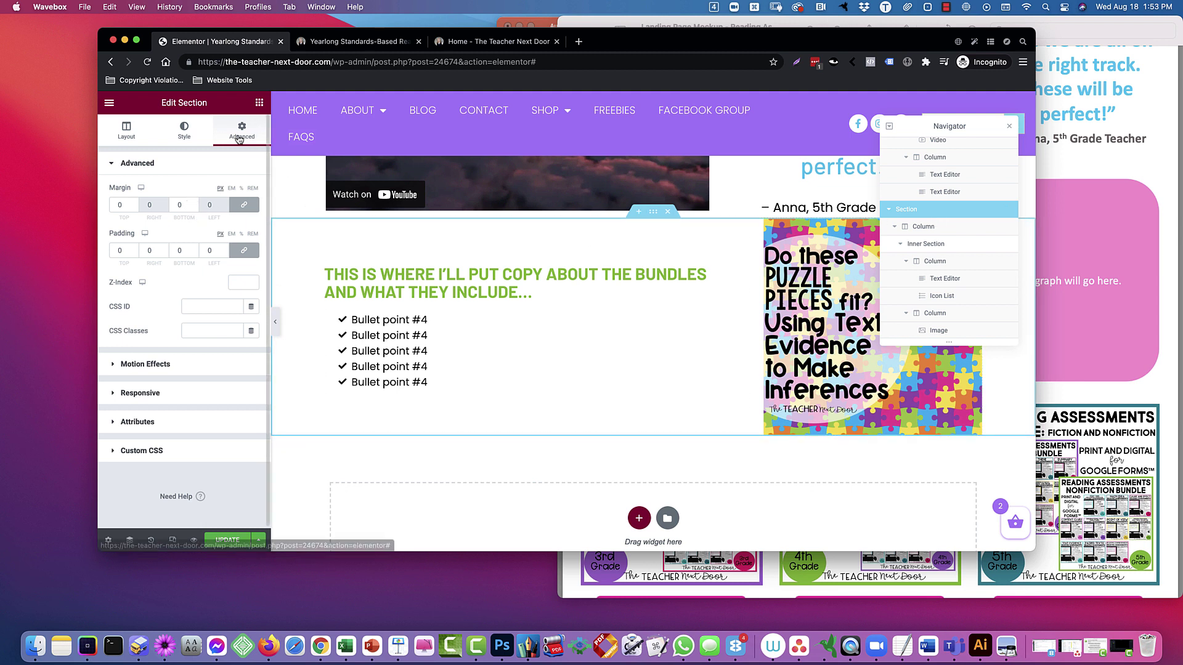
- Unlink the section's margin values and set its top margin to 65 px and its bottom margin to 0
left_click_drag(127, 204, 94, 208)
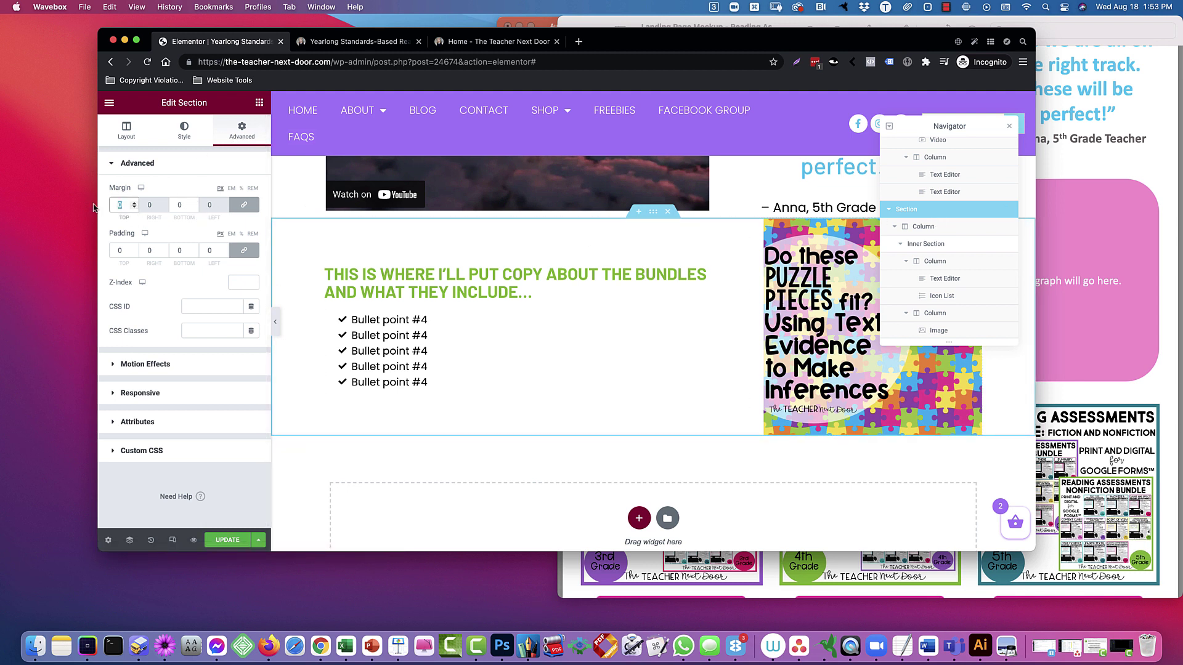
type("50")
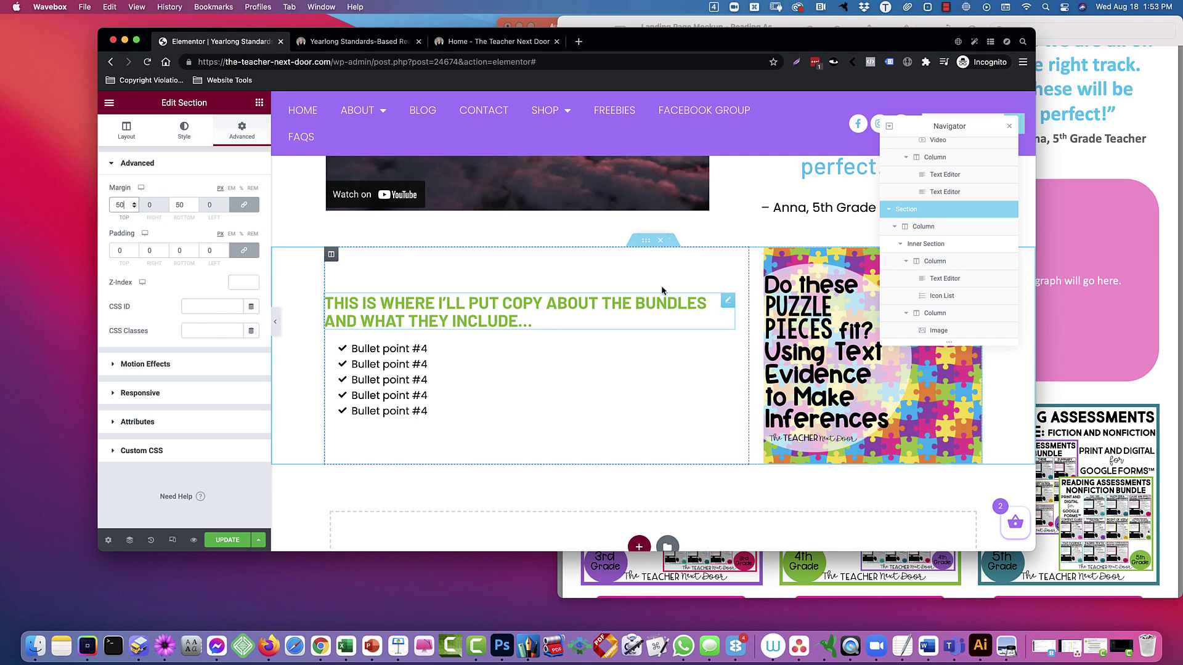
left_click(243, 205)
left_click_drag(184, 205, 87, 205)
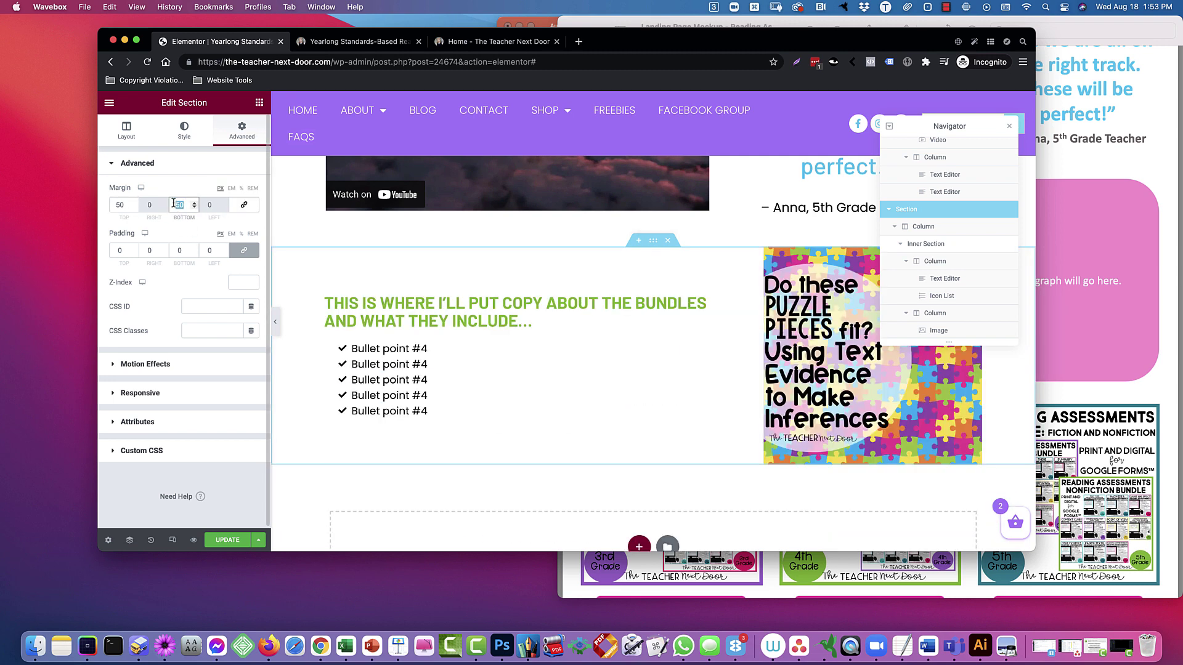
type("0")
double_click(115, 204)
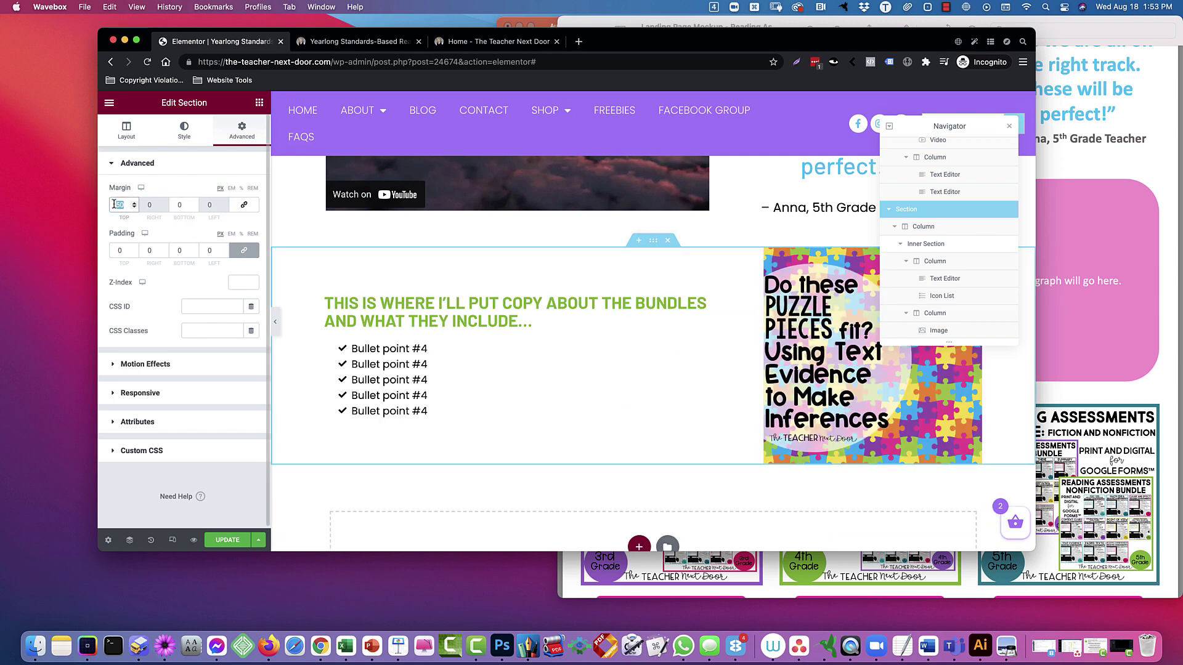
type("65")
- Check the bundle row in the mockup in Preview, and add an Inner Section with three columns below the bullets section on the page
scroll(462, 271, "up", 6)
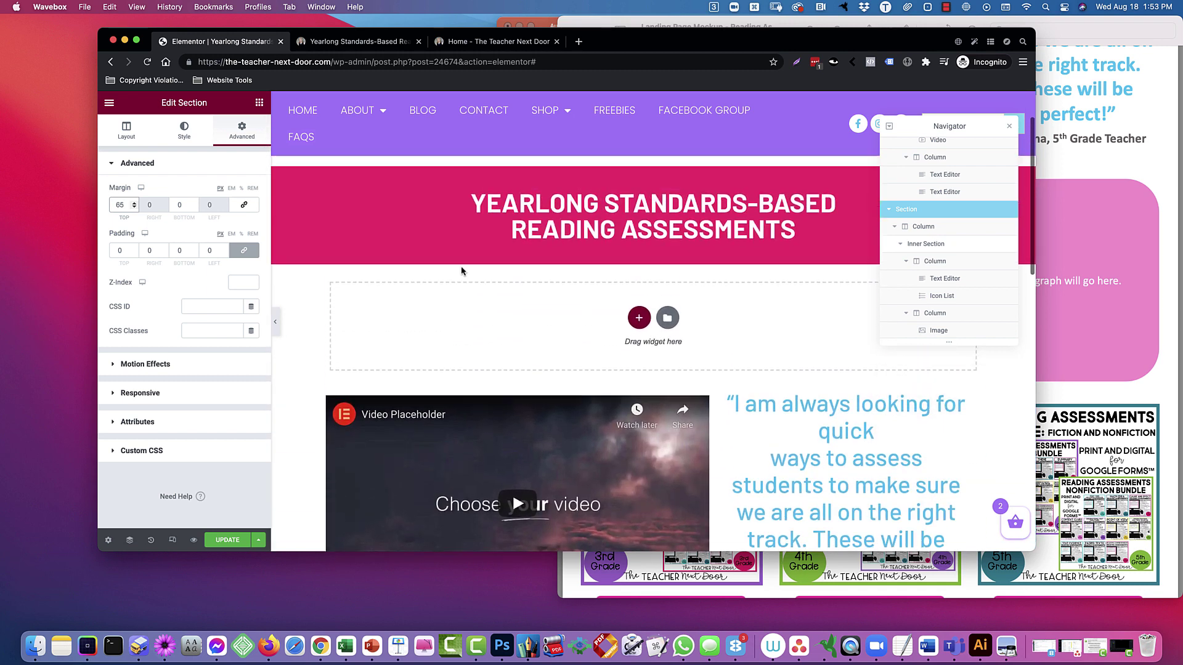
scroll(461, 271, "down", 2)
left_click(1075, 288)
scroll(703, 223, "down", 4)
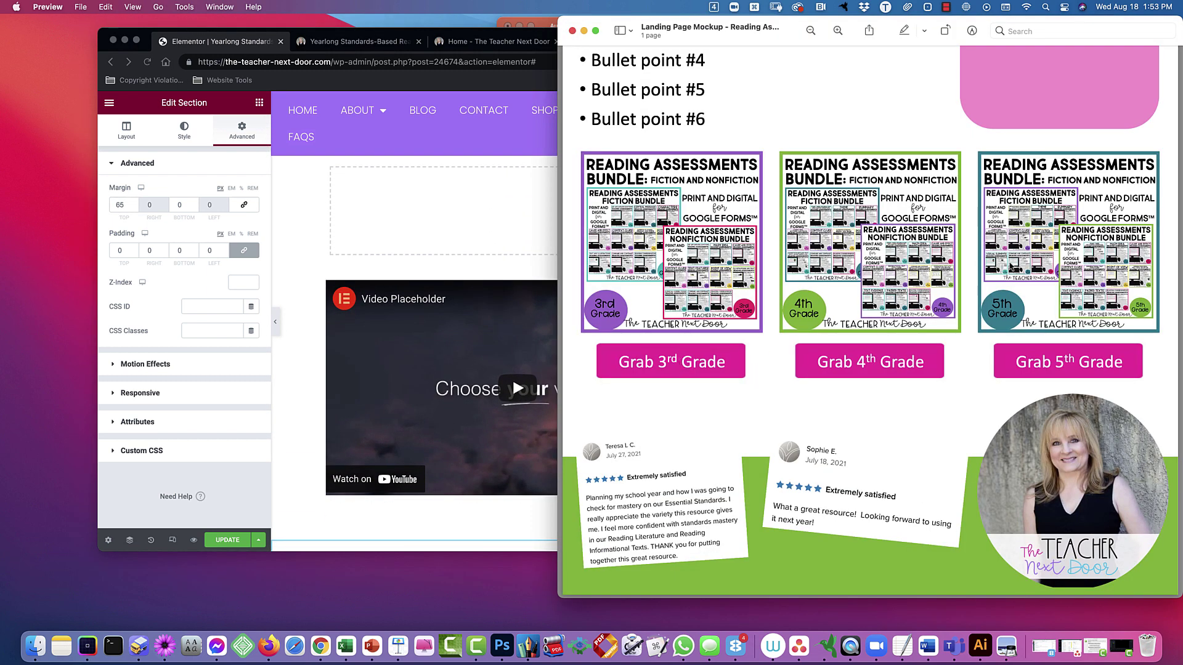
left_click(429, 240)
scroll(430, 240, "down", 5)
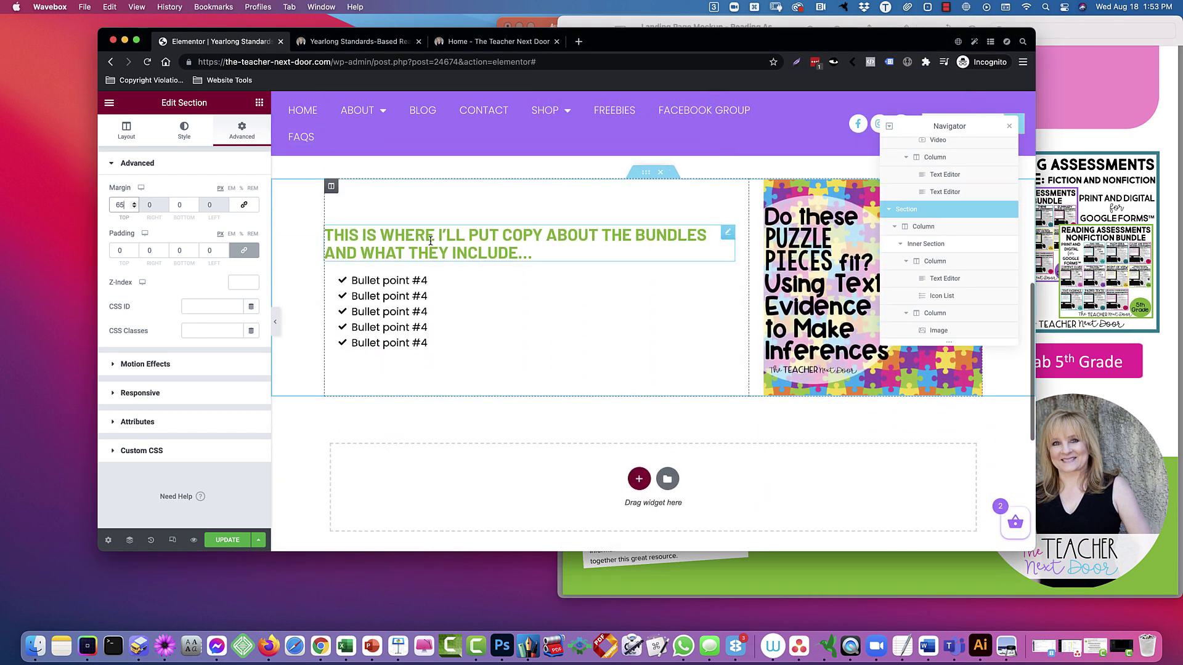
scroll(430, 239, "down", 3)
left_click(259, 102)
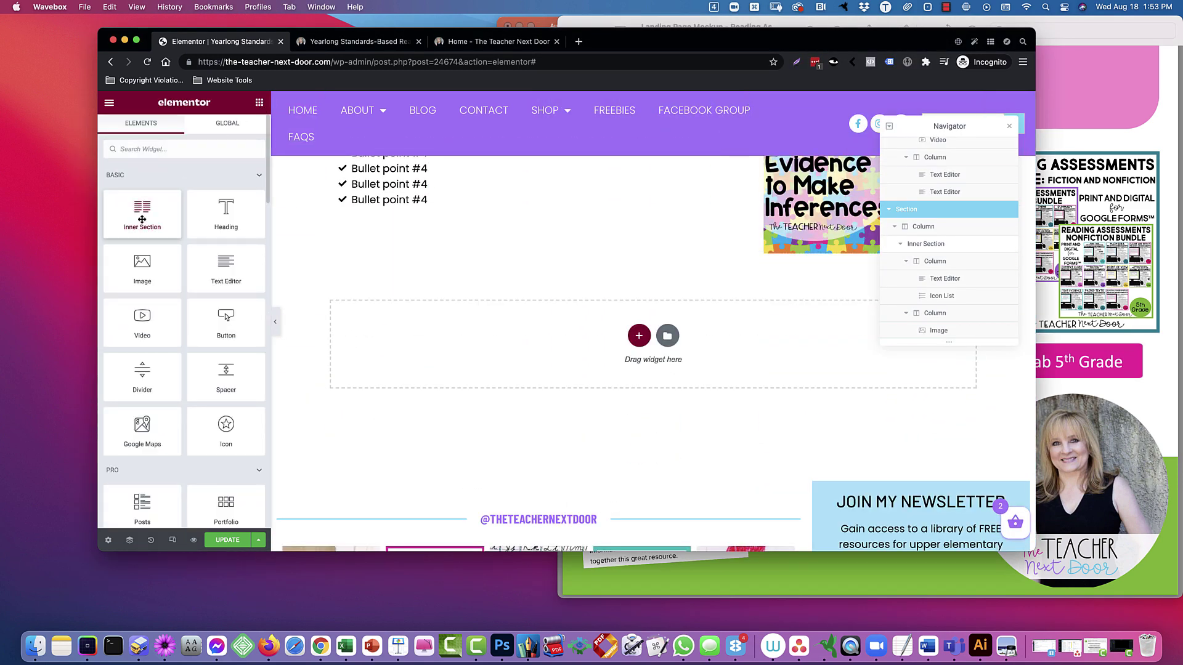
left_click_drag(142, 219, 487, 299)
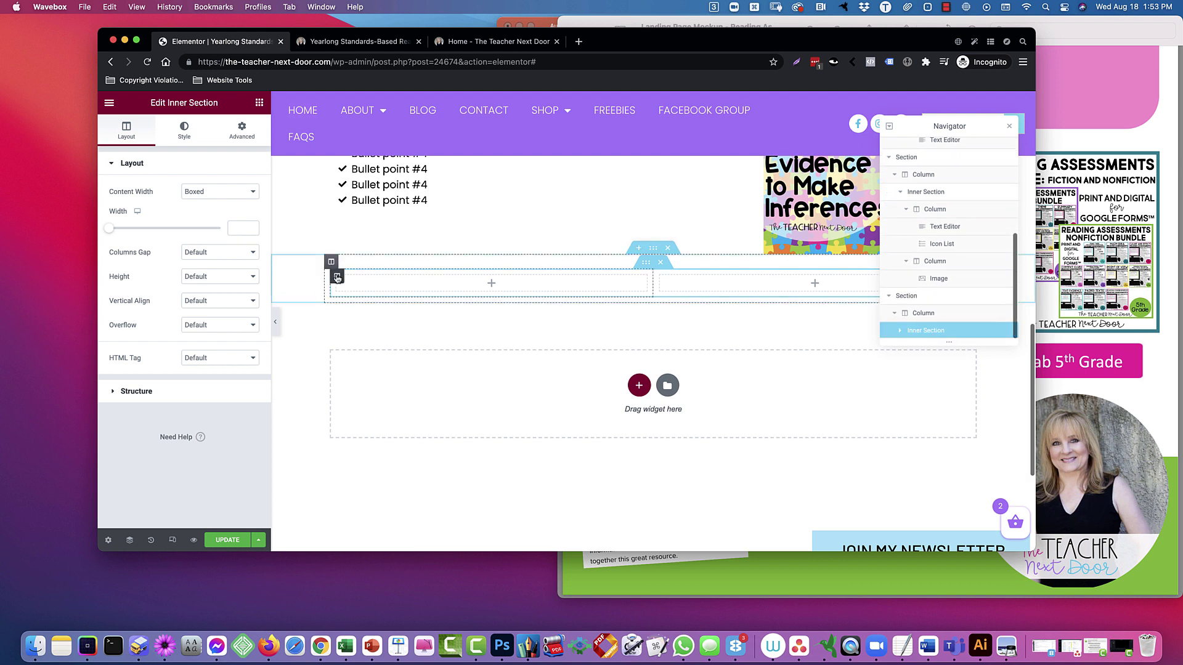
right_click(337, 277)
left_click(370, 303)
left_click_drag(337, 278, 401, 275)
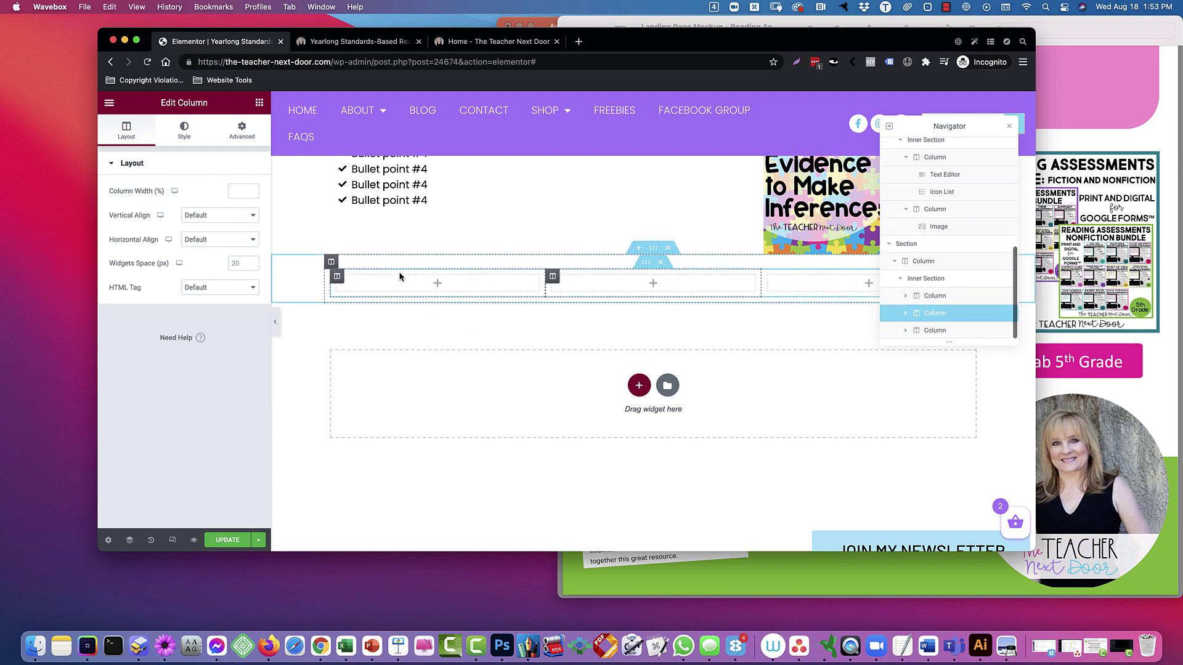
- Set the margin and padding of the new outer section and its three-column inner section to 0
left_click(648, 249)
left_click(253, 129)
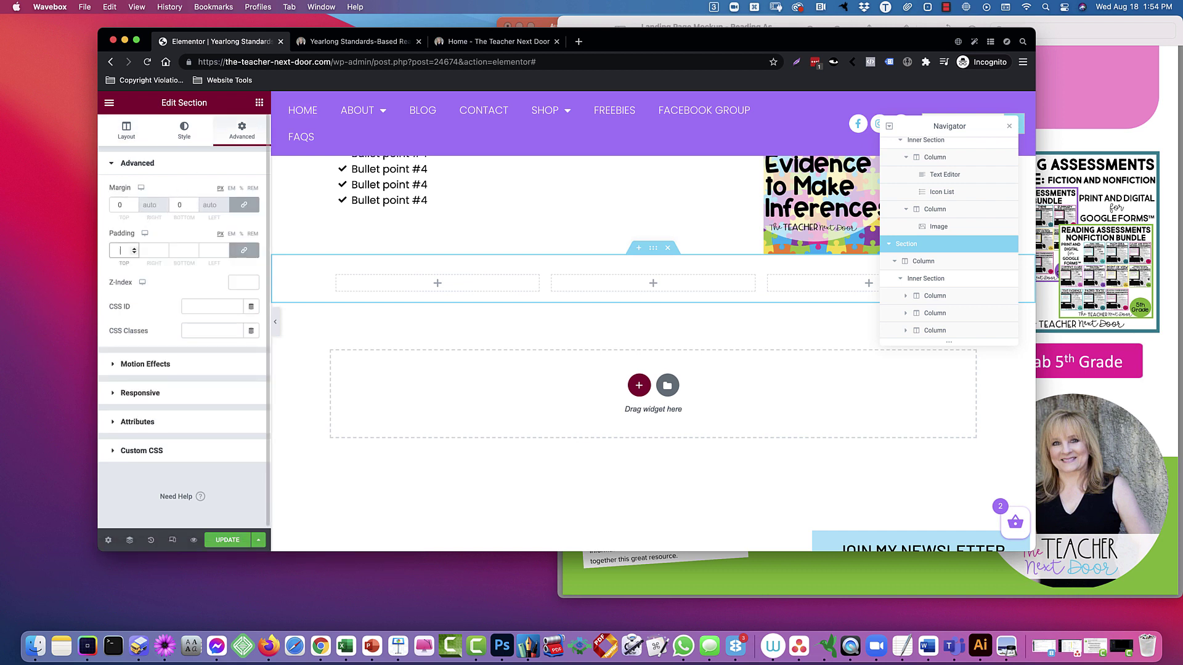
type("0")
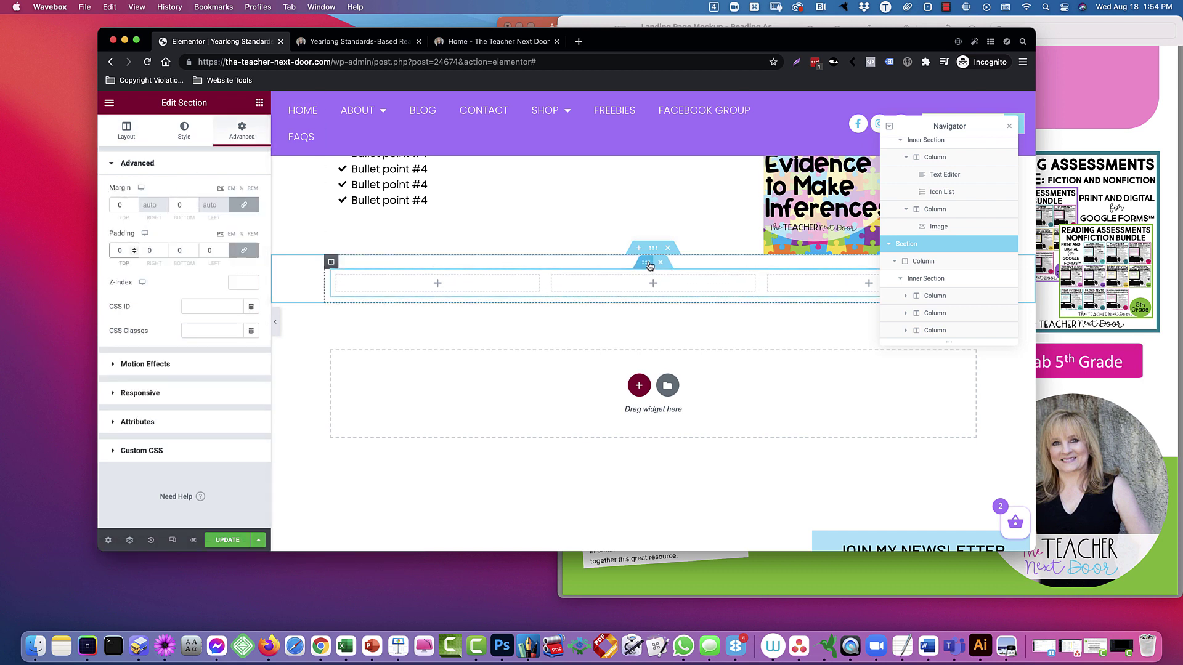
left_click(336, 263)
left_click(239, 129)
left_click(122, 203)
type("0")
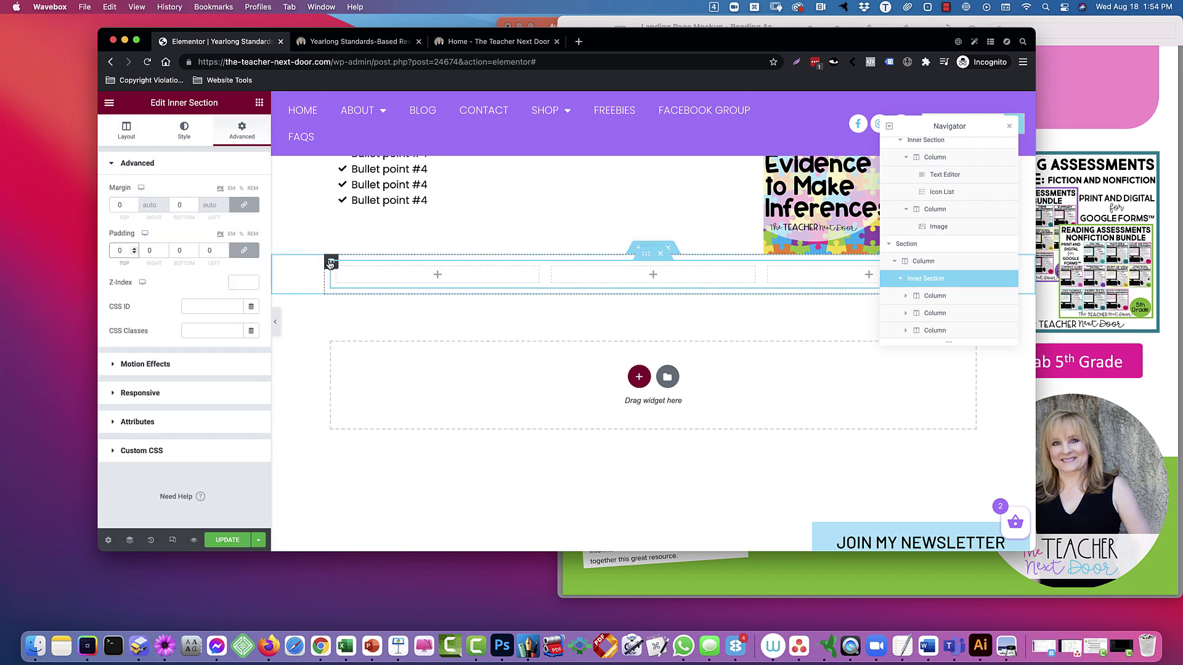
- Set the margin and padding of the column that holds the three-column inner section to 0
left_click(330, 263)
left_click(121, 201)
type("0")
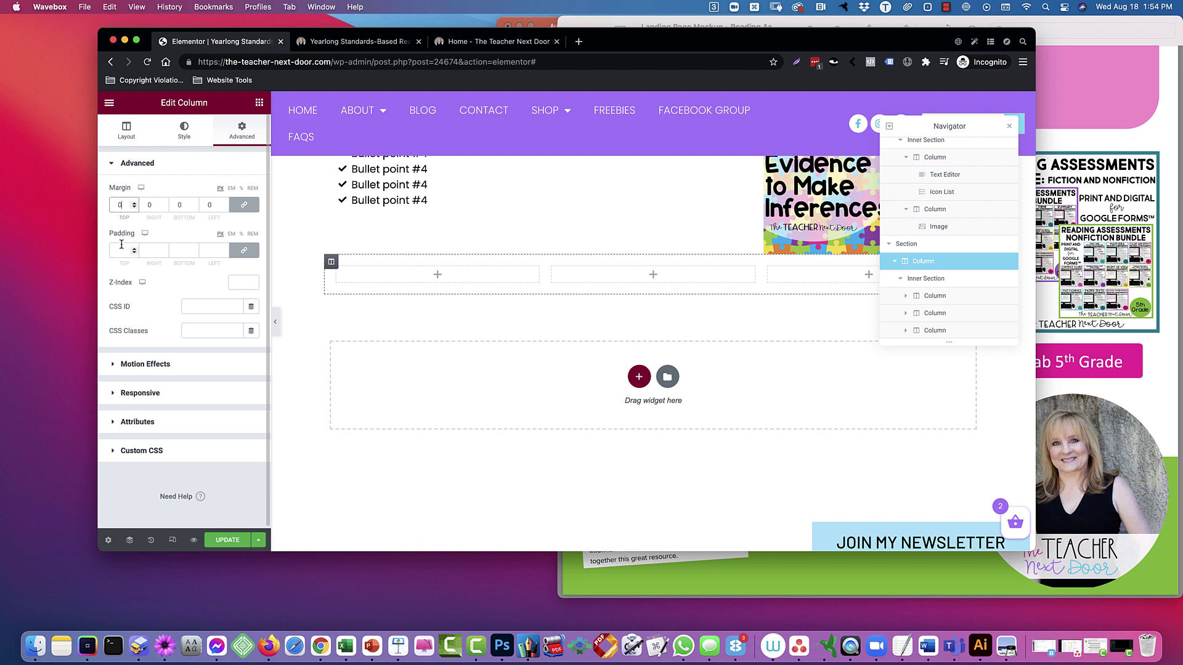
left_click(121, 248)
type("0")
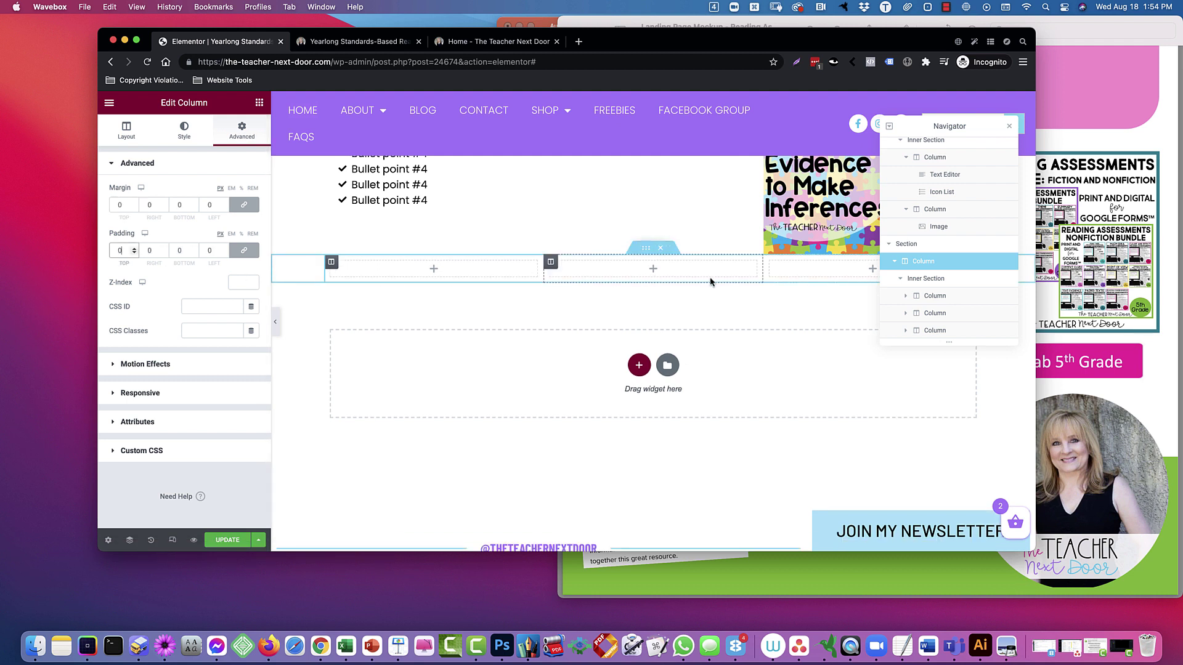
- Add an Image widget to the first of the three columns with the 3rd grade bundle picture Reading-Assessments.jpg from the media library
left_click(422, 269)
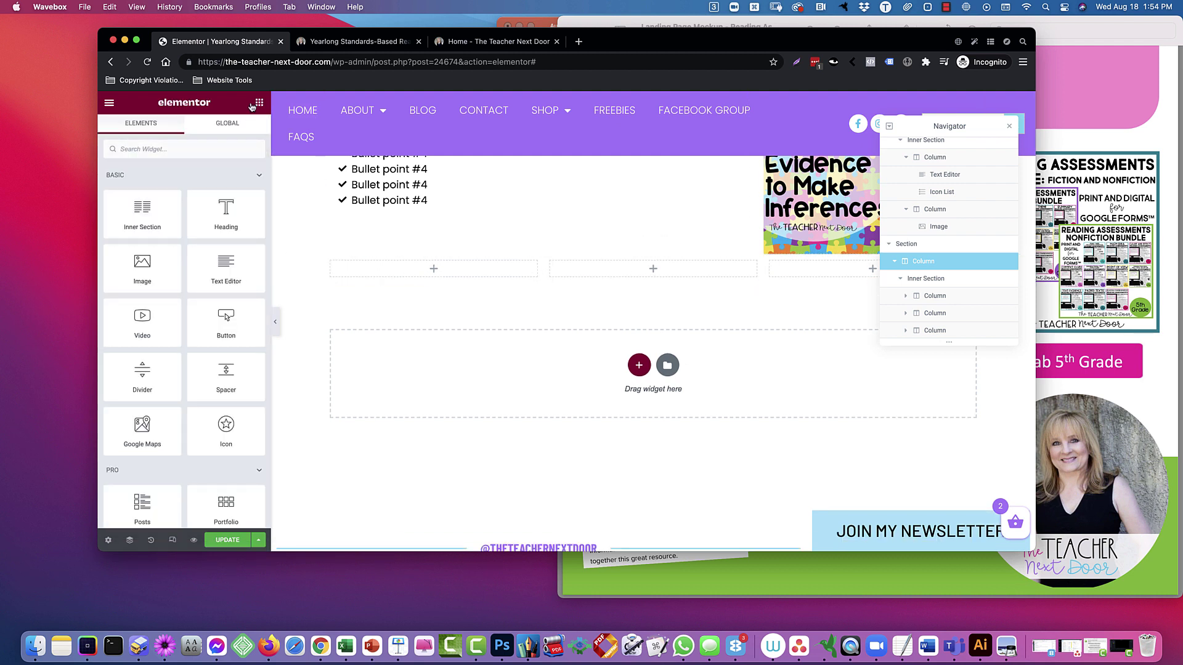
type("image")
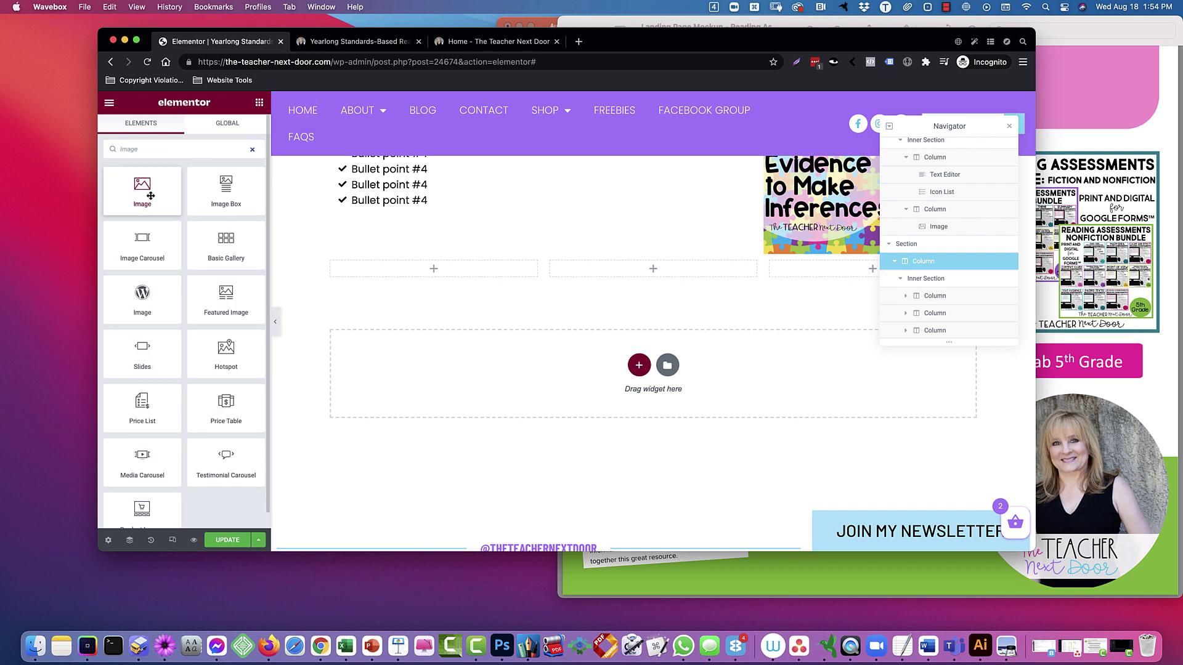
left_click_drag(146, 196, 433, 268)
left_click(238, 240)
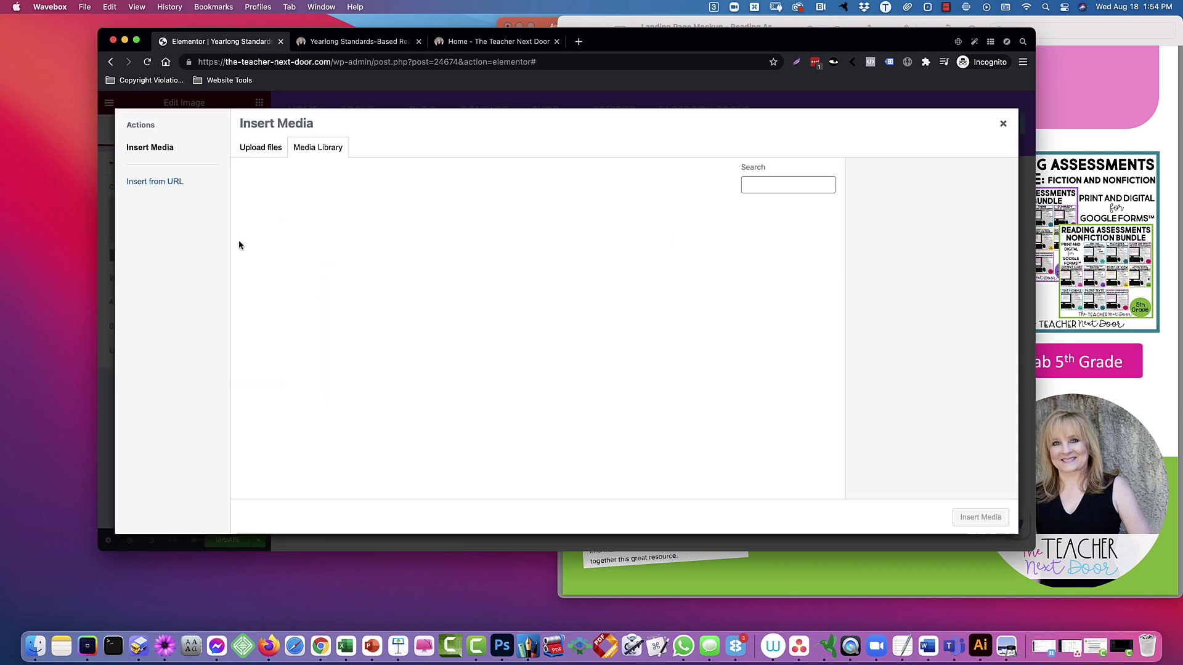
left_click(1066, 282)
left_click(435, 182)
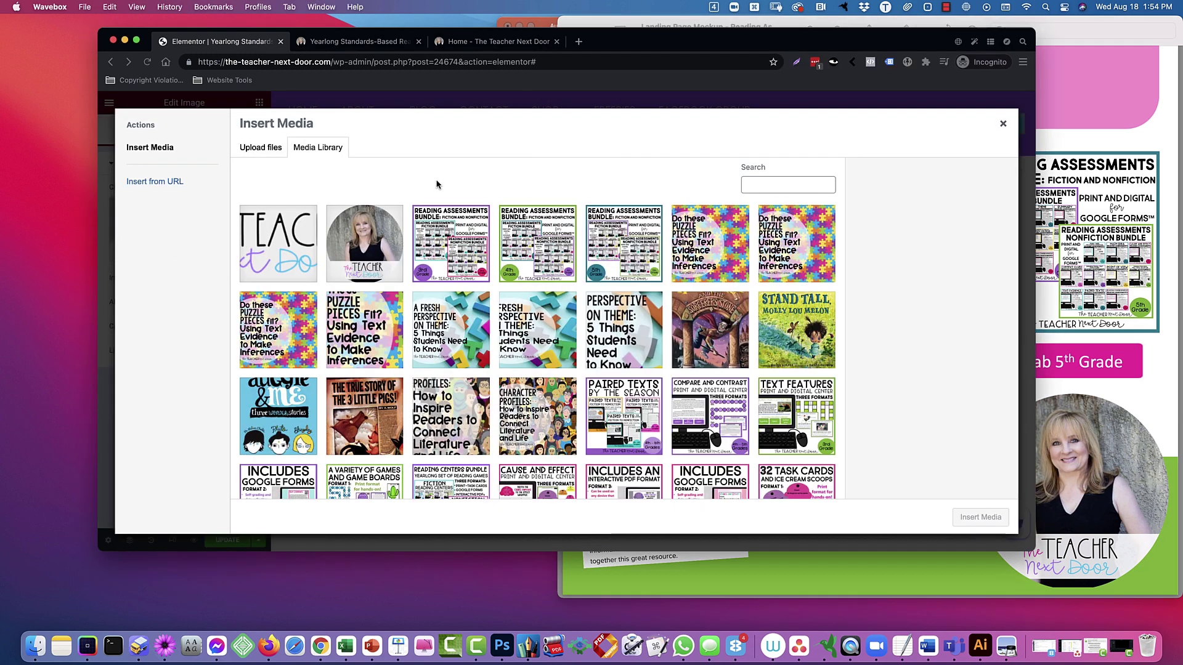
left_click(451, 235)
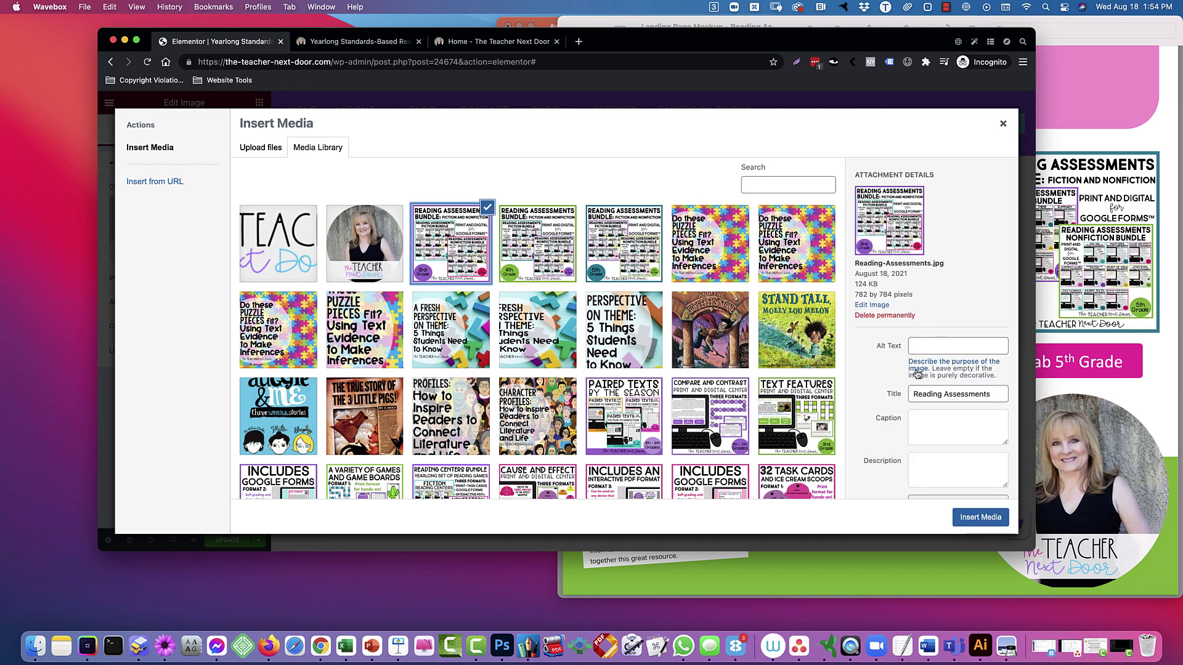
left_click(980, 517)
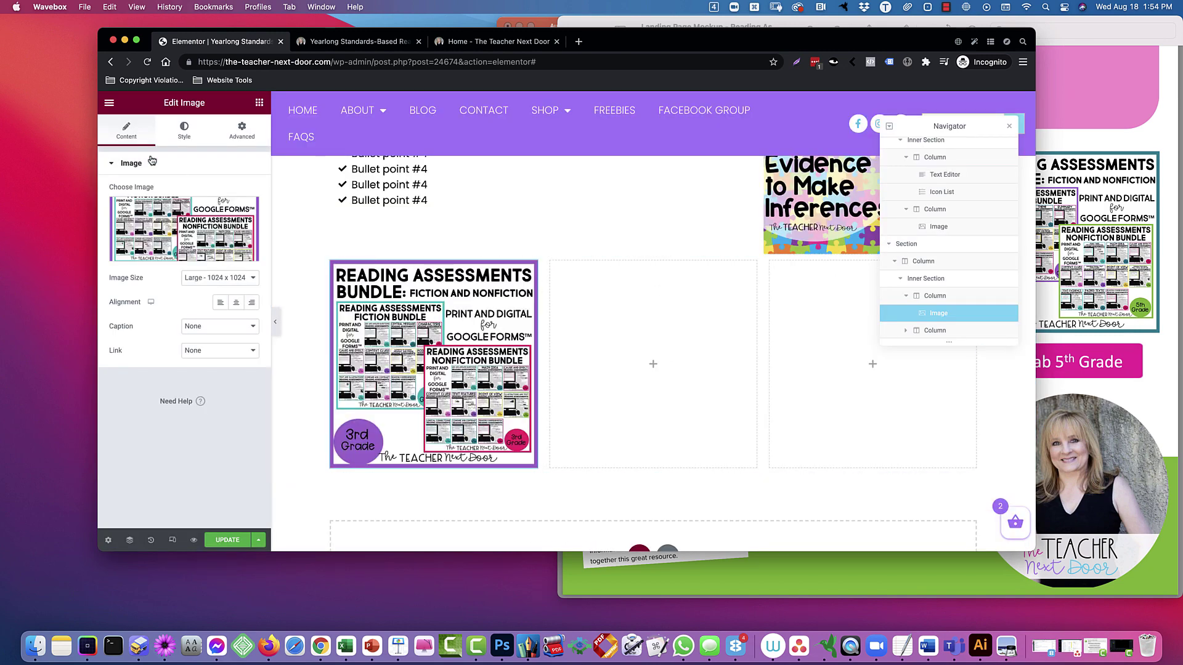
left_click(258, 103)
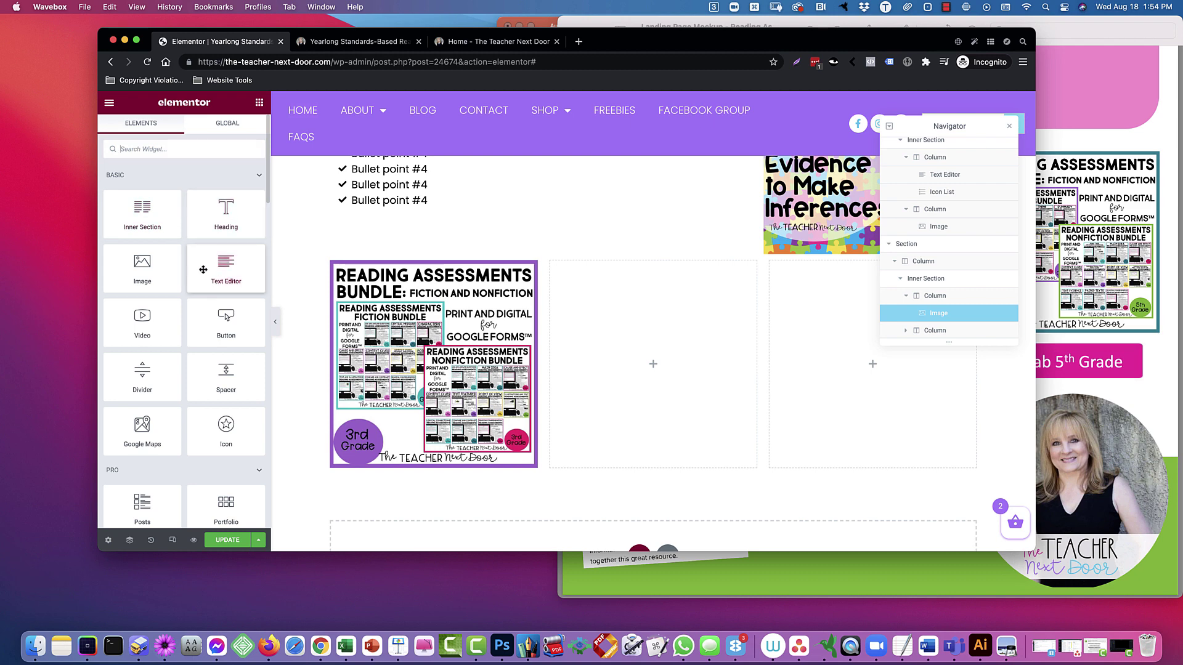
- Add an Image widget to the middle column with the 4th grade bundle picture Nonfiction-bundle.jpg from the media library
left_click_drag(180, 252, 651, 363)
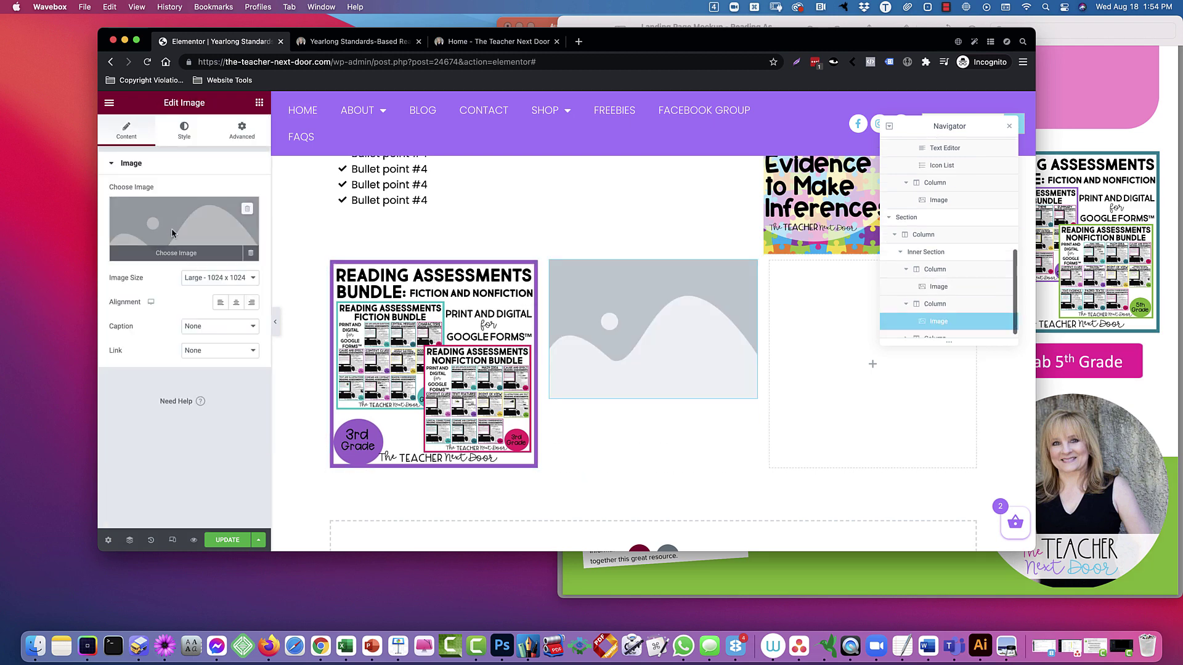
left_click(171, 228)
left_click(554, 239)
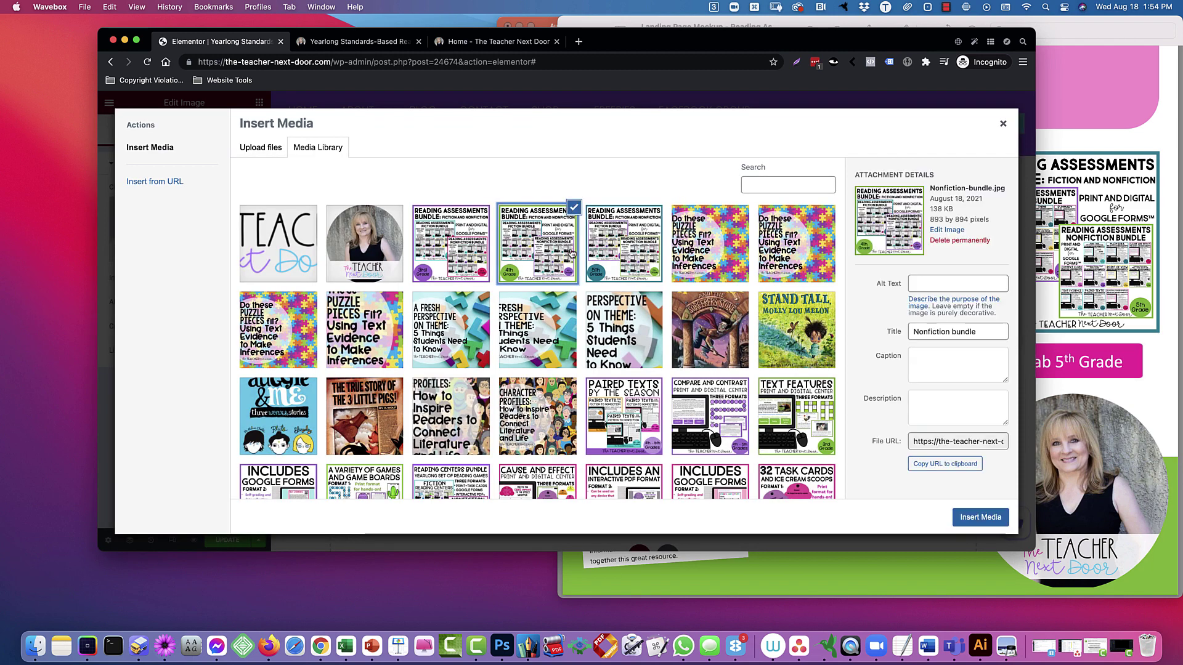
left_click(980, 517)
- Add an Image widget to the third column with the 5th grade bundle picture from the media library
left_click(258, 102)
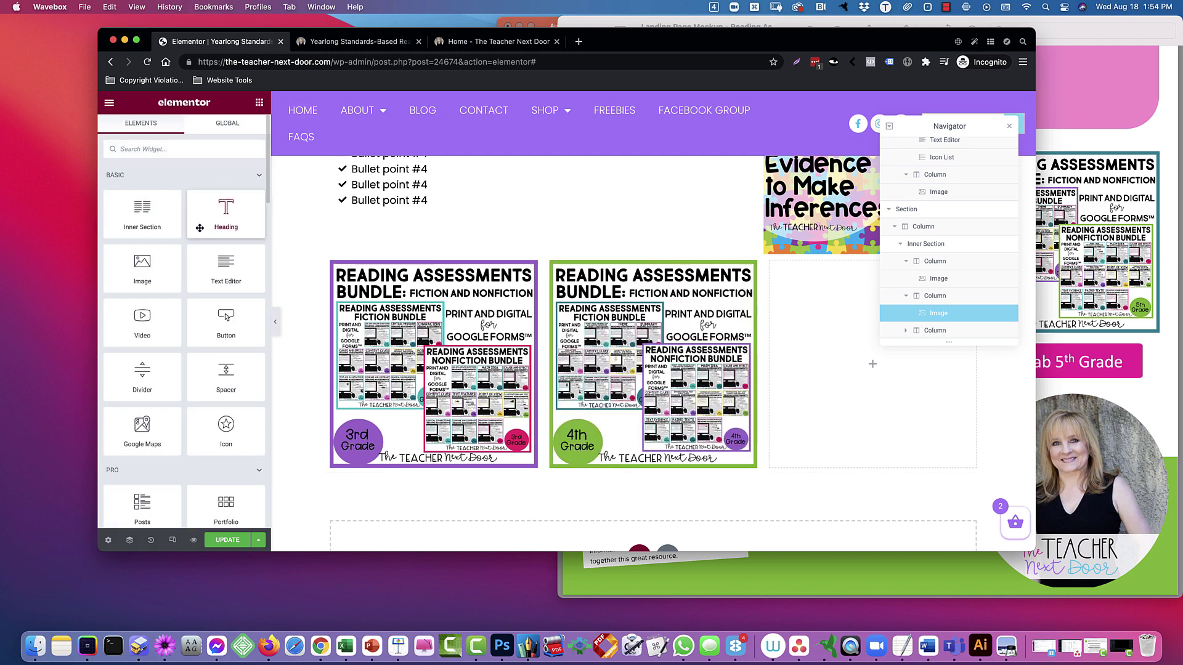
left_click_drag(142, 266, 778, 369)
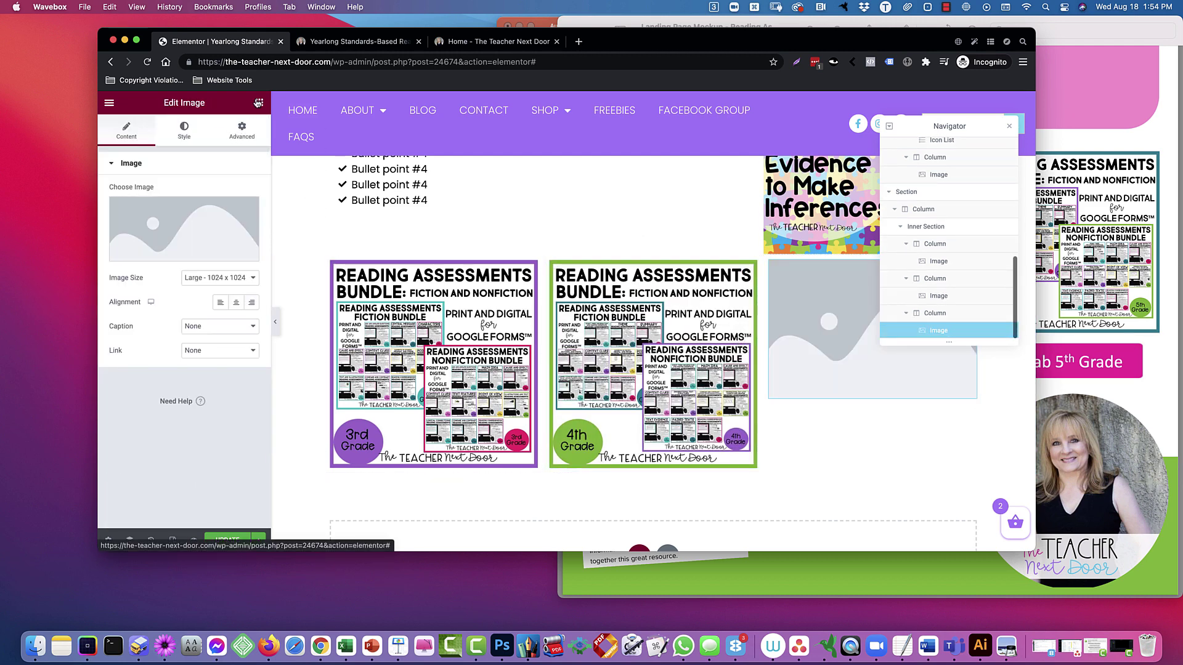
left_click(207, 209)
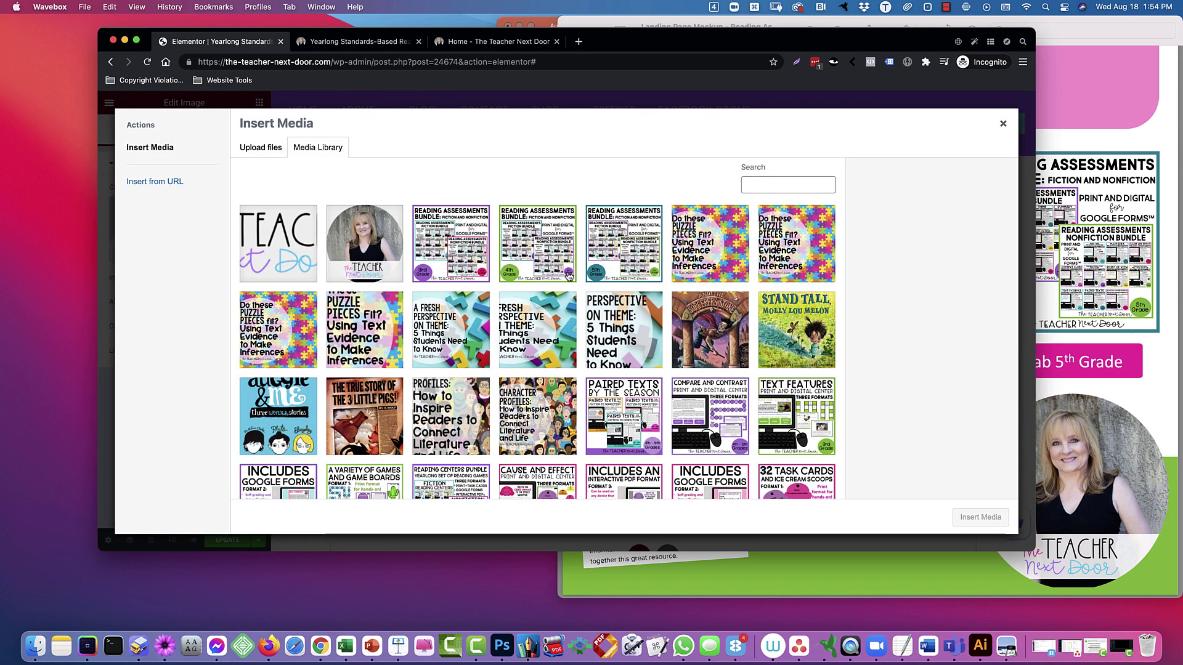
left_click(646, 262)
left_click(979, 517)
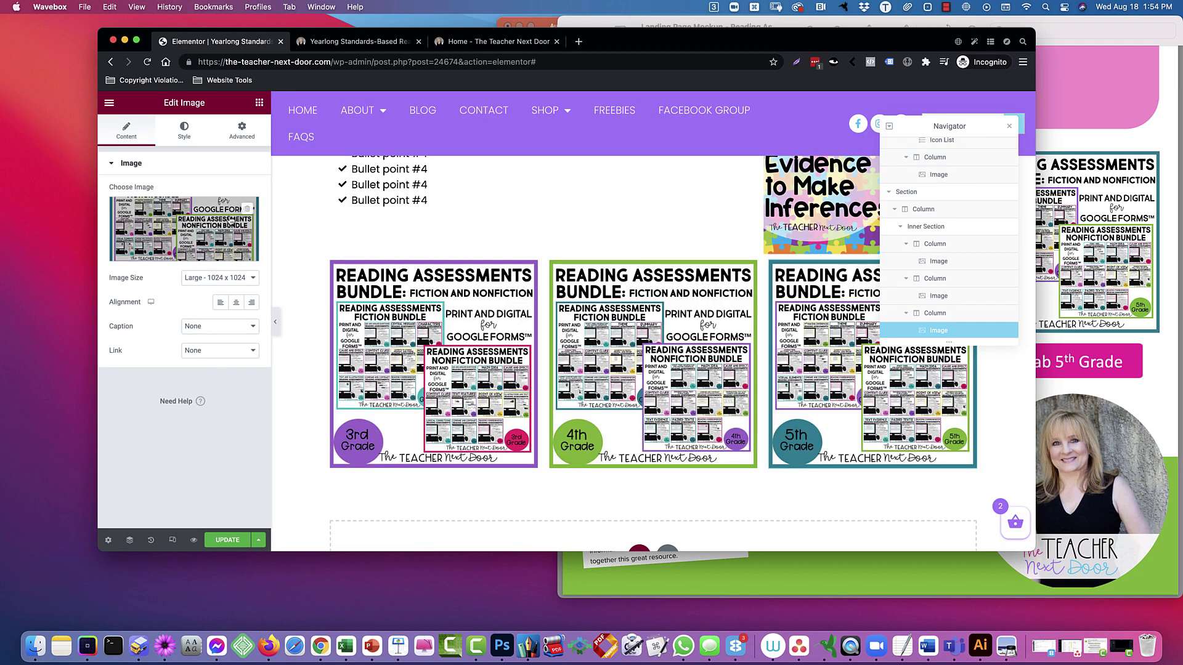
- Add a Button widget below the 3rd grade bundle image in the first column
left_click(259, 102)
type("b")
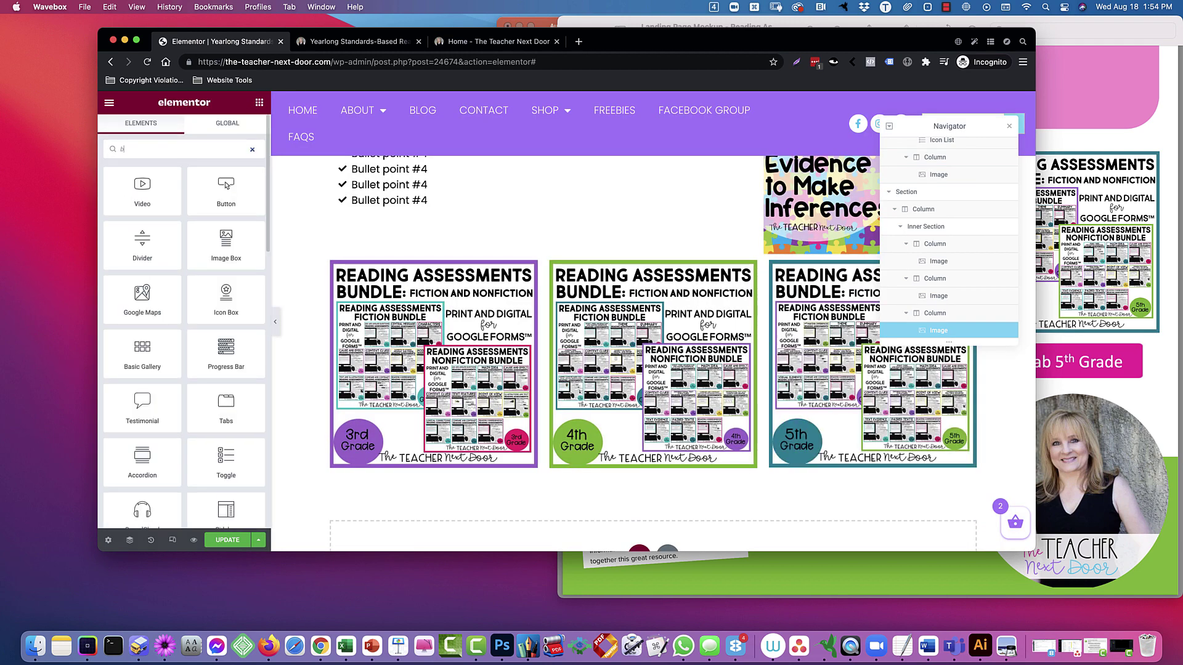
type("utt")
left_click_drag(151, 186, 442, 454)
scroll(443, 440, "down", 3)
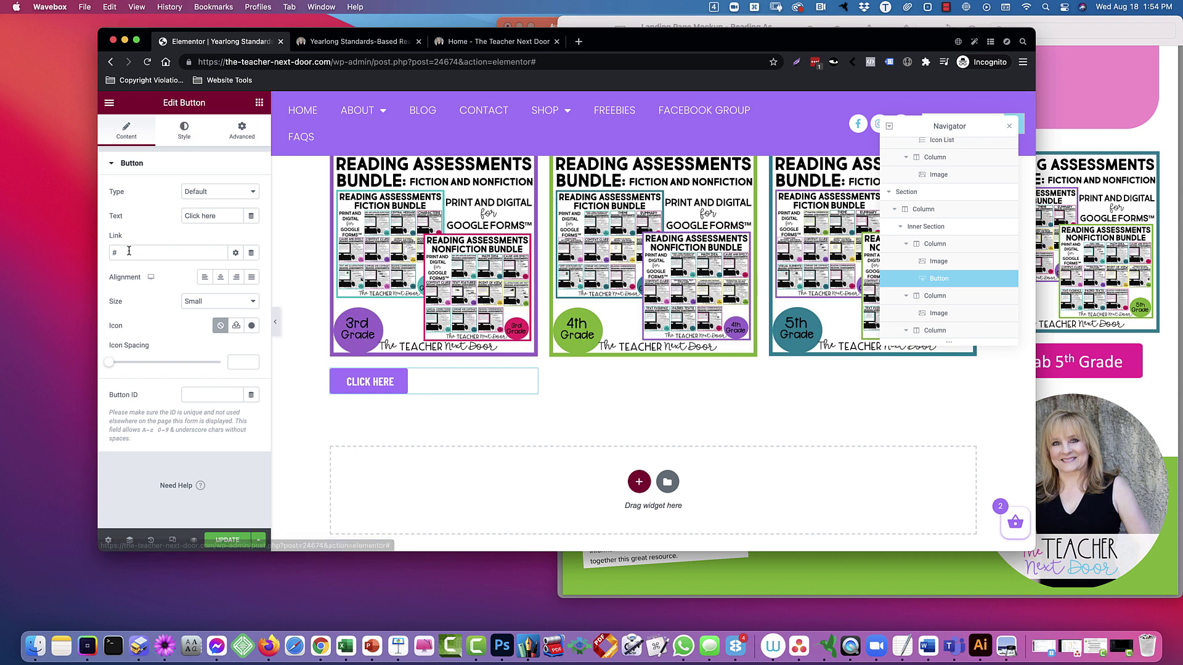
- Check the button wording in the Preview mockup and set the new button's text to "Grab 3rd Grade"
left_click(1170, 342)
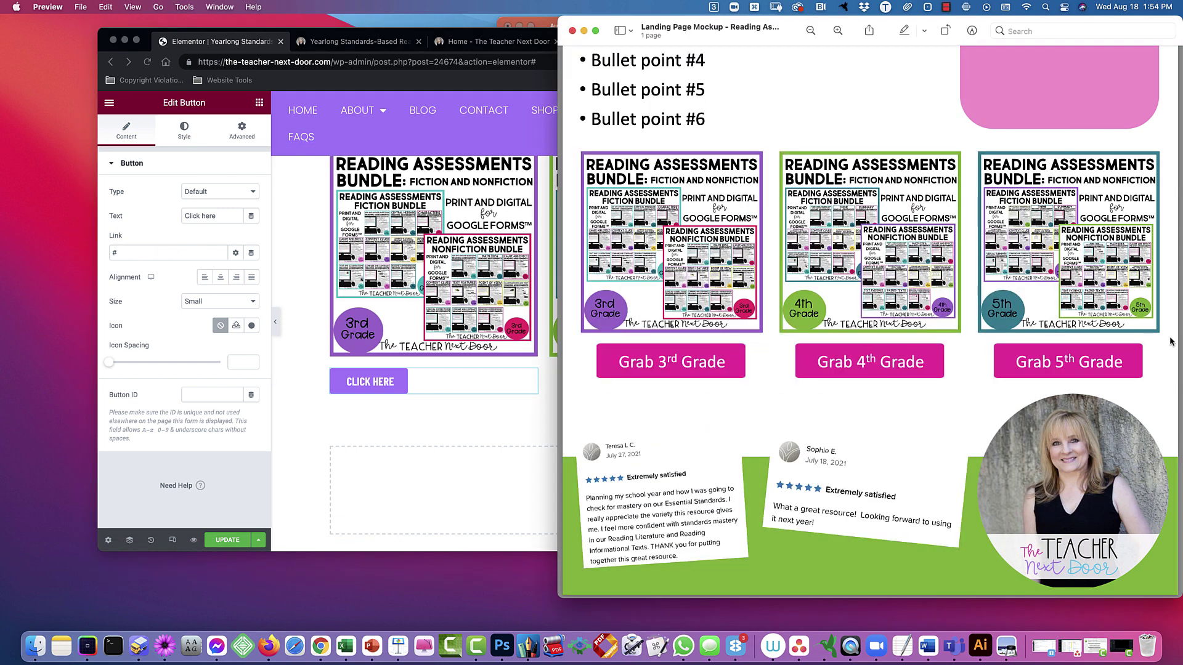
left_click(203, 239)
type("G")
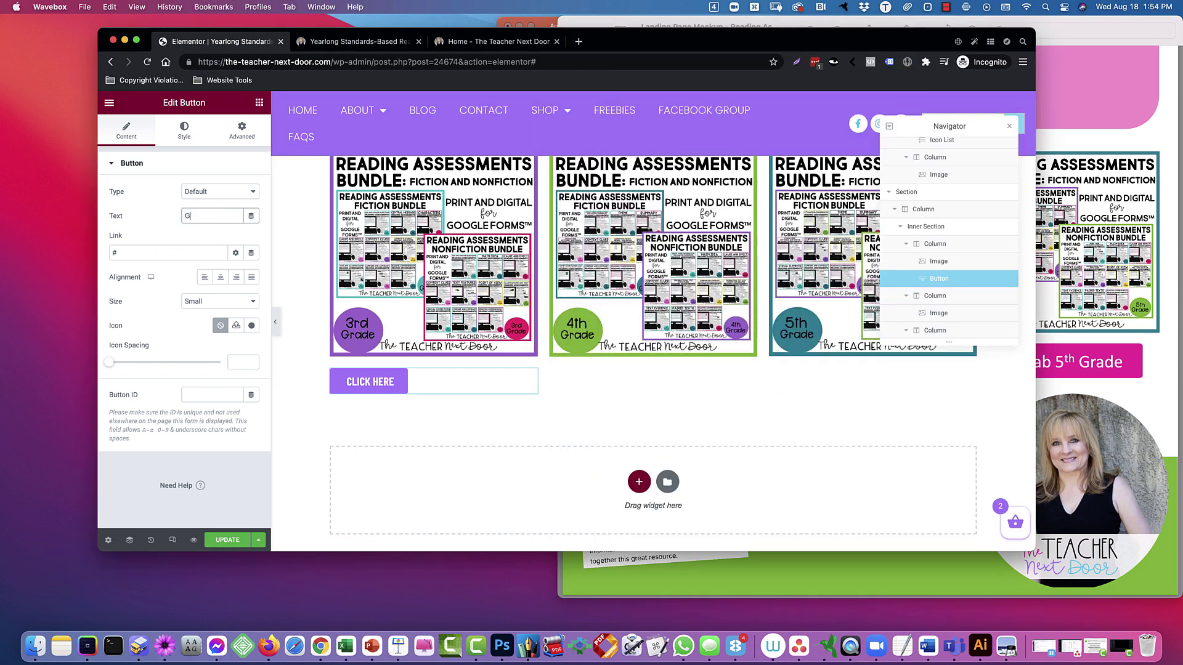
type("rab 3rd Grade")
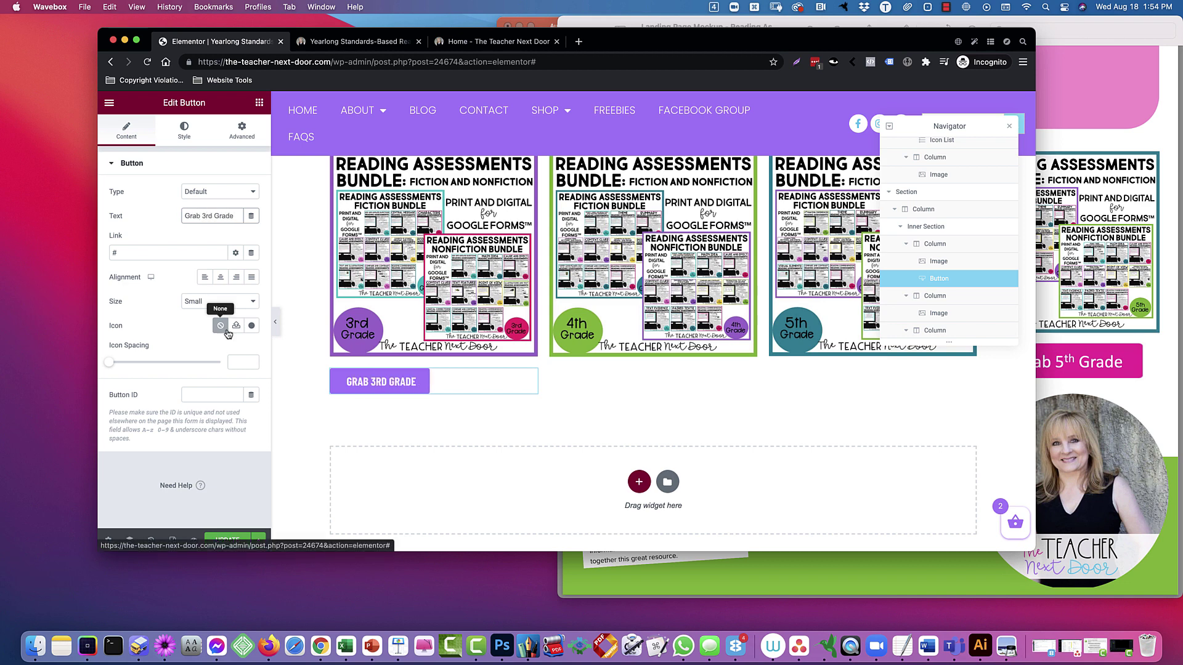
- Center the 3rd grade button in its column and set its size to Large
left_click(217, 278)
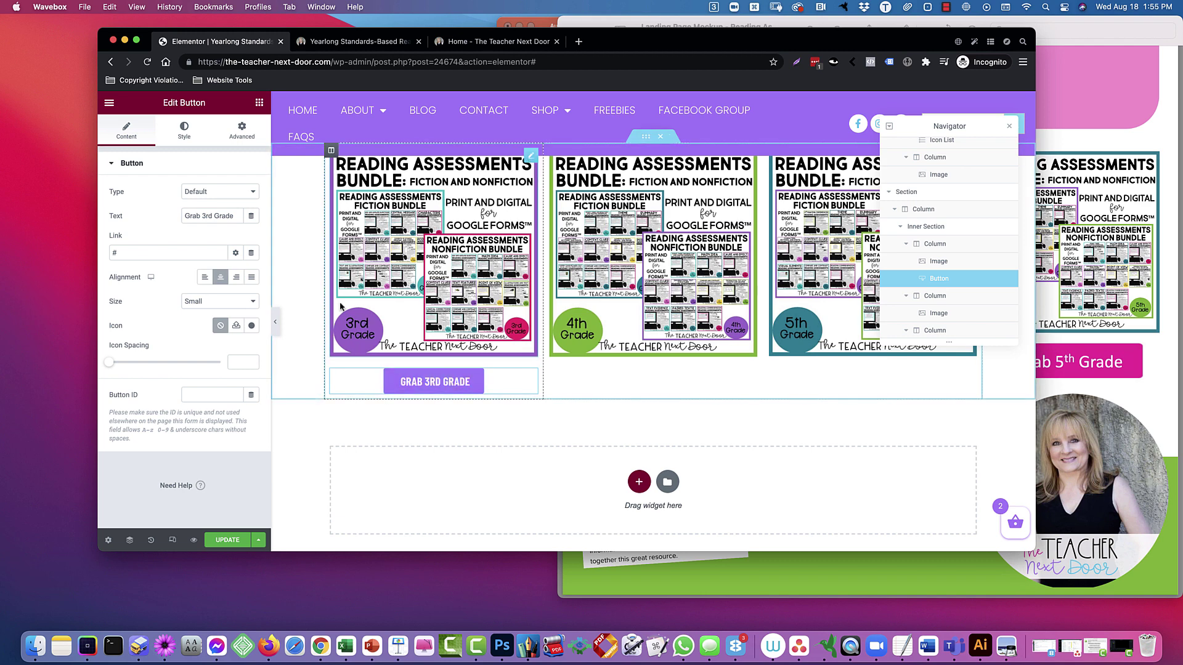
left_click(201, 306)
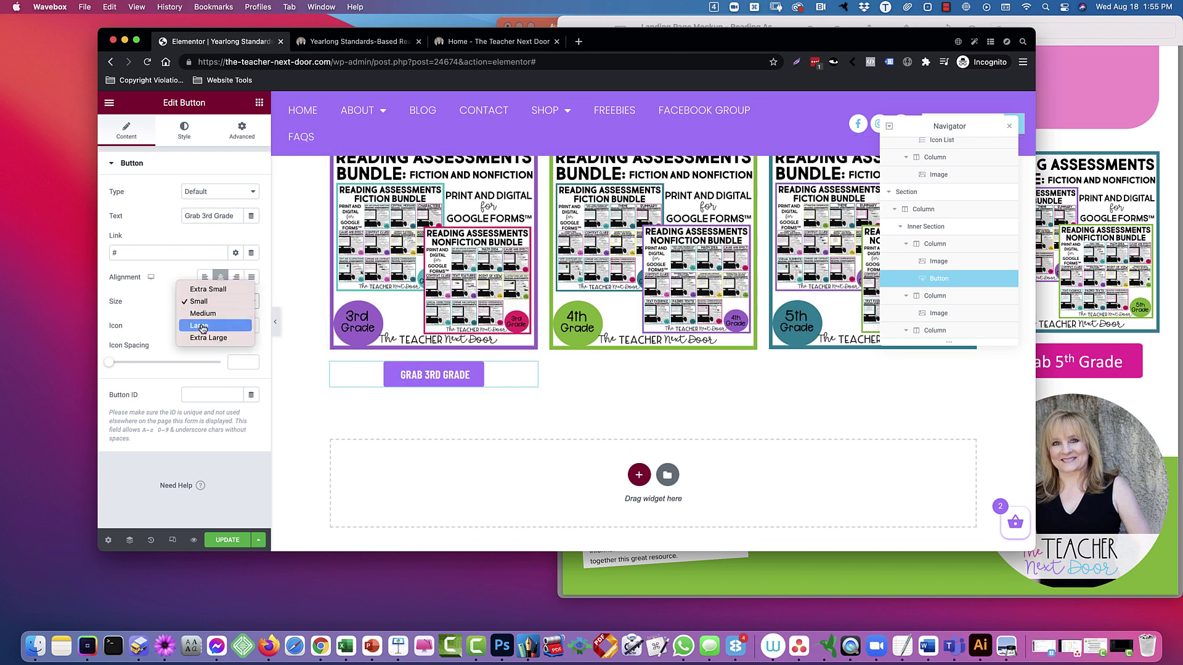
left_click(201, 325)
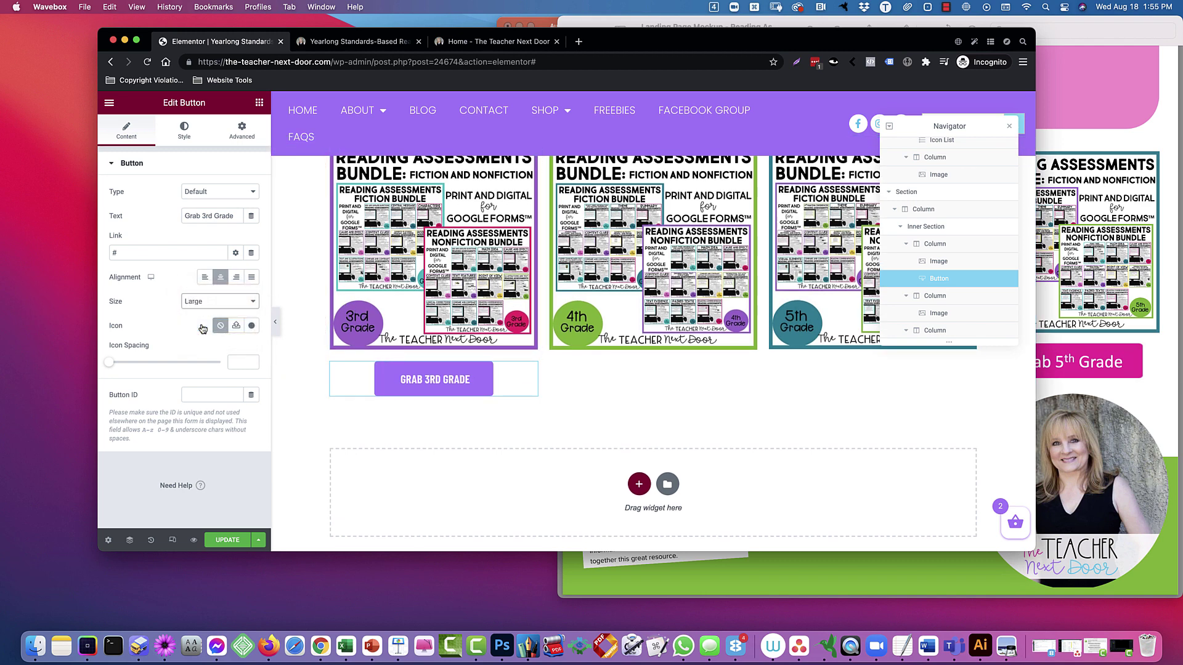
- Set the 3rd grade button's background color to the global color Dark Pink
left_click(196, 125)
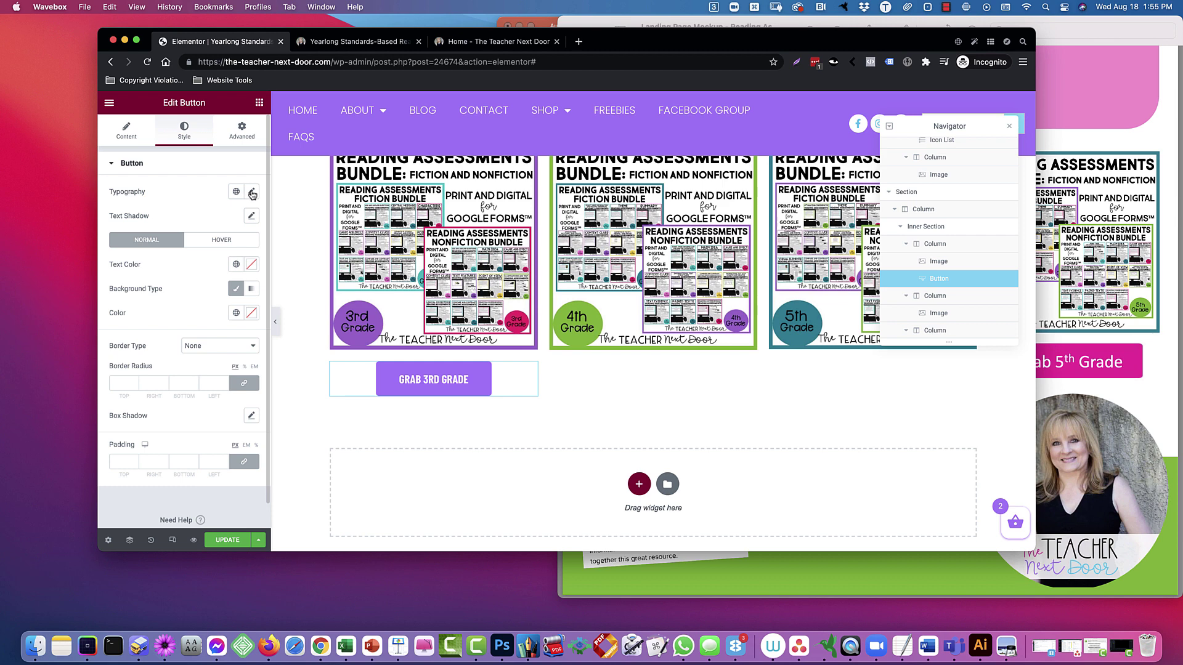
left_click(236, 313)
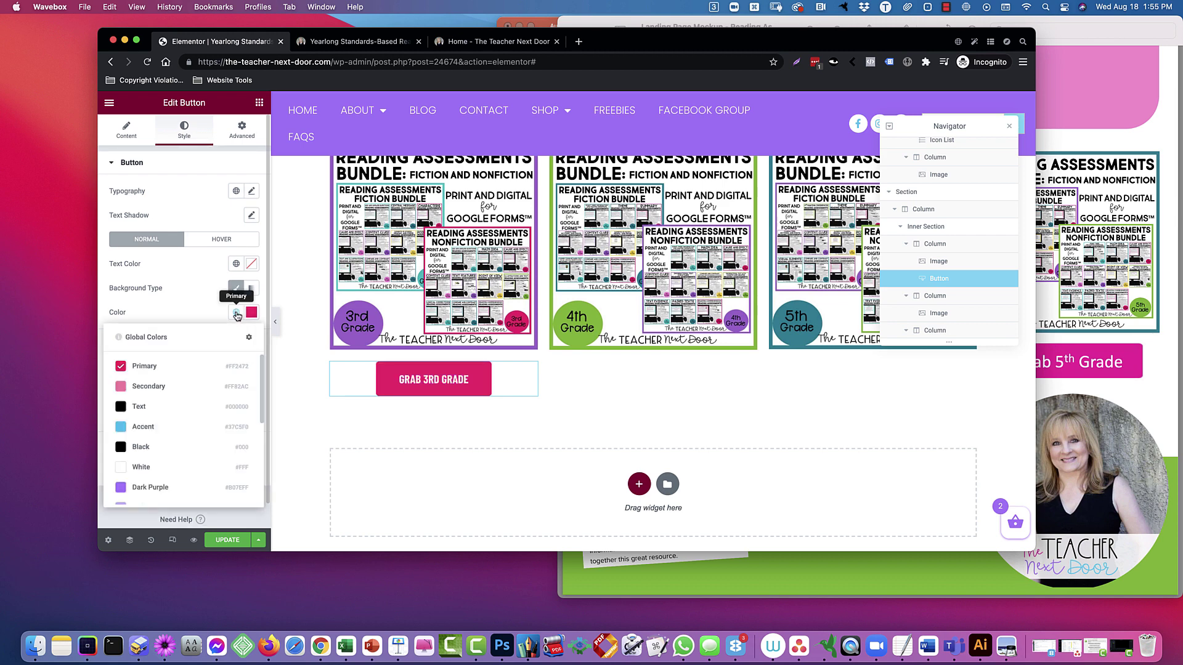
scroll(222, 417, "down", 5)
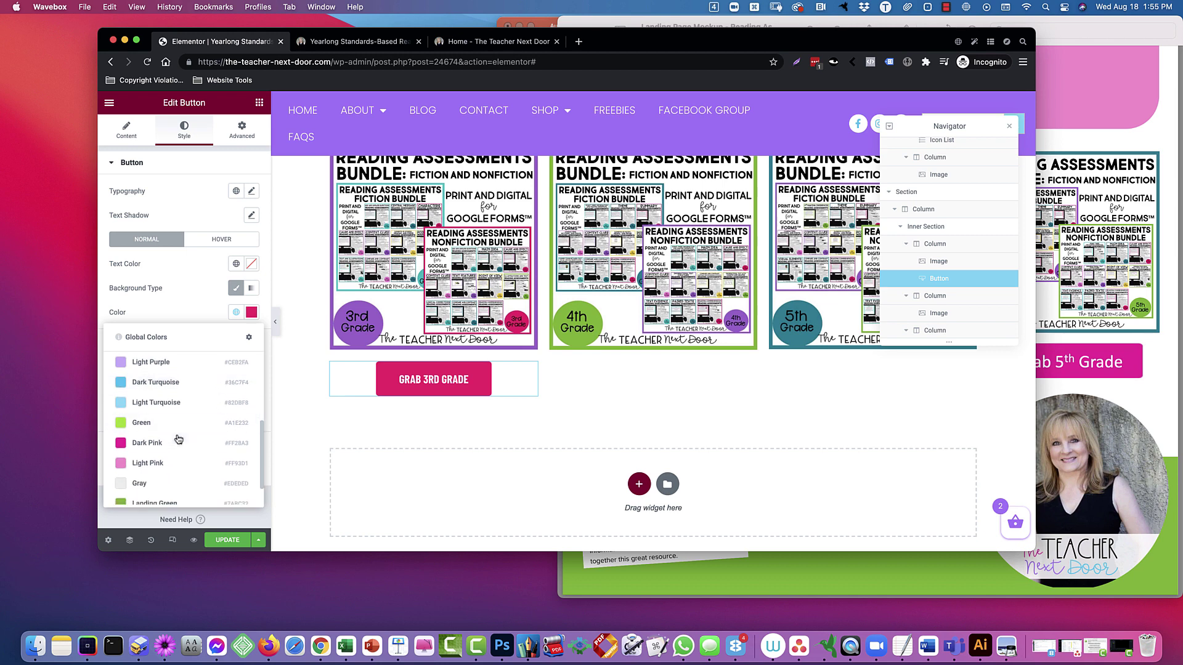
left_click(174, 444)
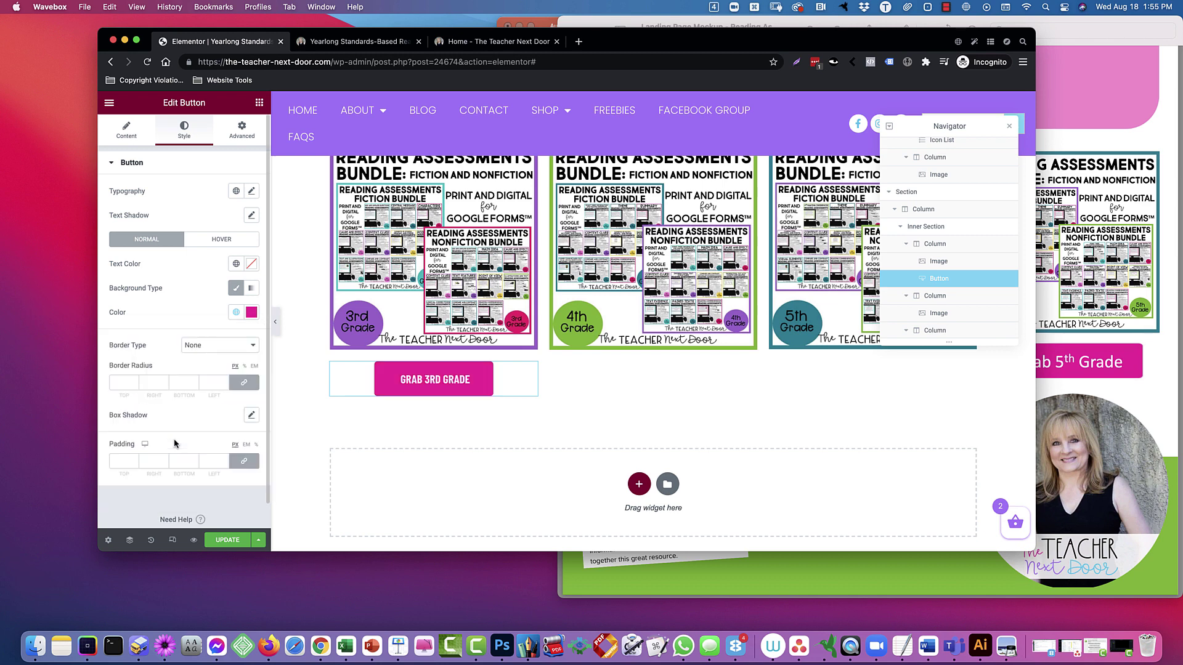
- Copy the 3rd grade button and paste it below the bundle images in the second and third columns
right_click(527, 372)
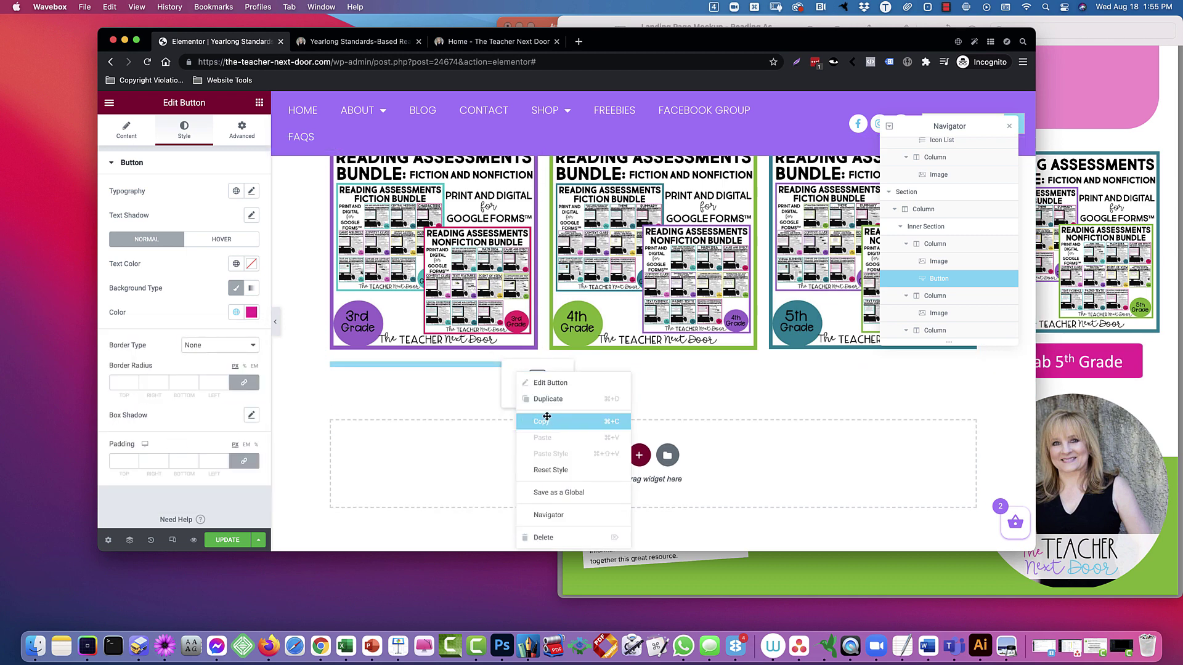
left_click_drag(528, 369, 456, 372)
right_click(639, 376)
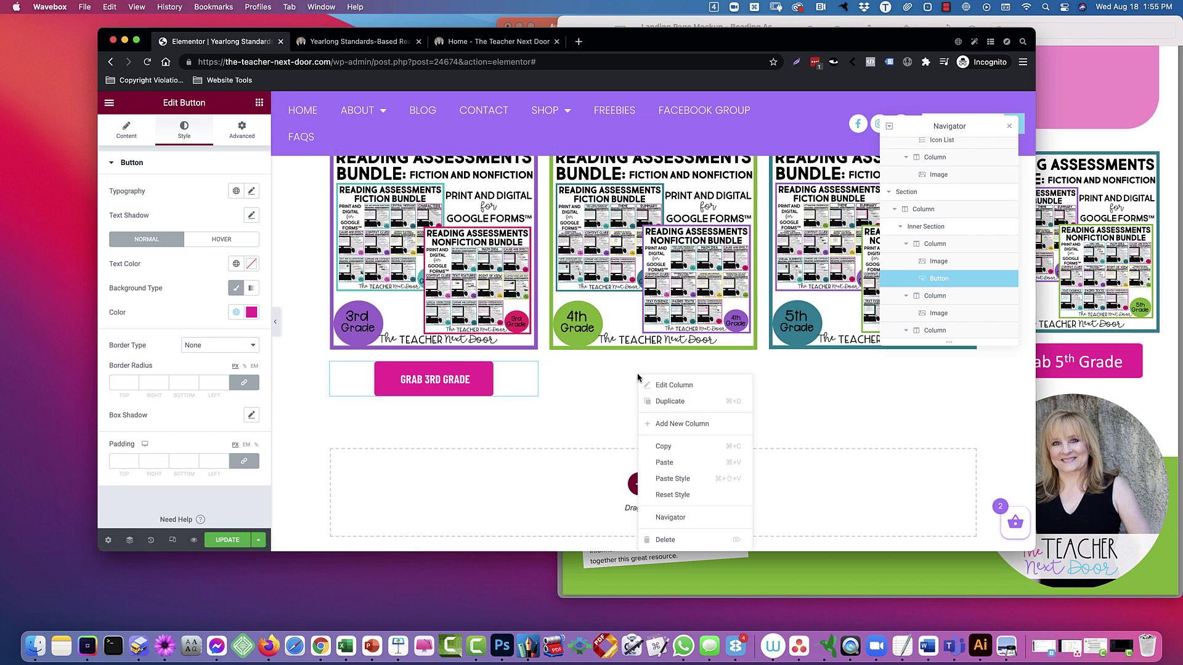
left_click(664, 462)
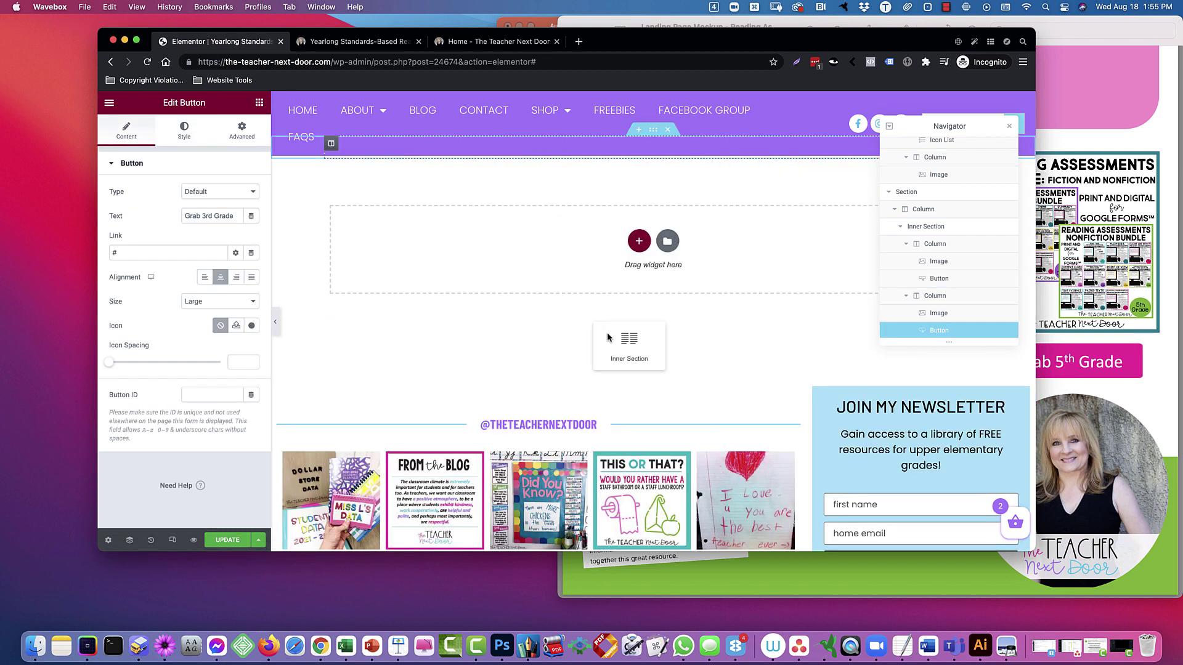
scroll(612, 340, "up", 4)
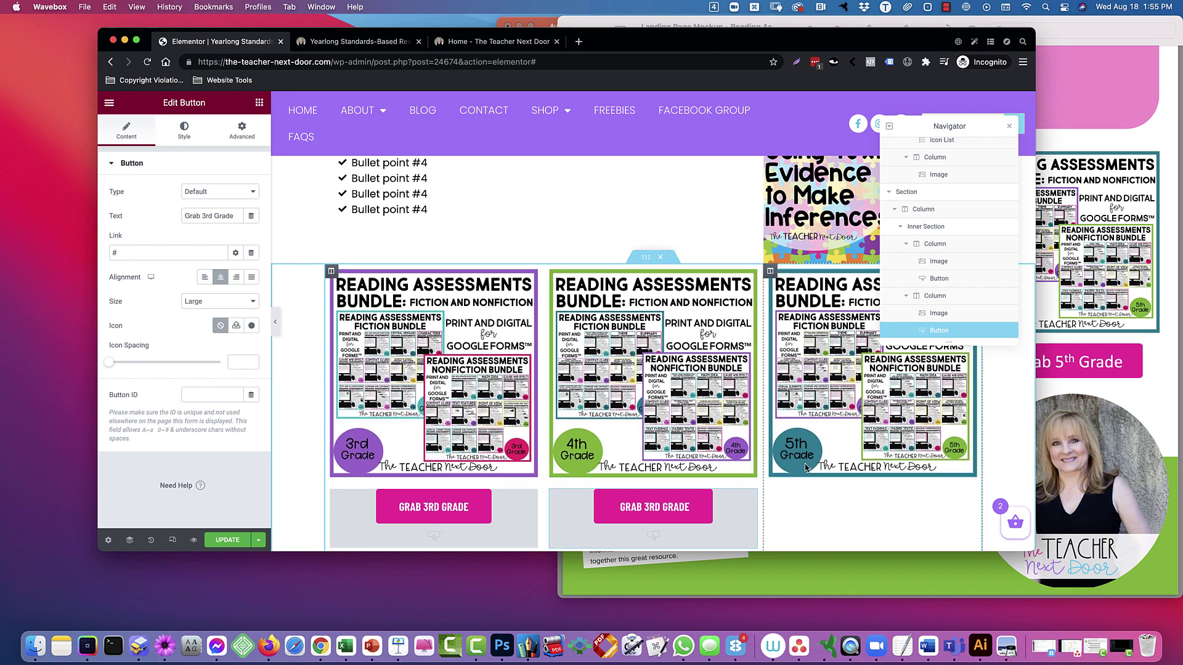
scroll(810, 460, "down", 4)
right_click(873, 379)
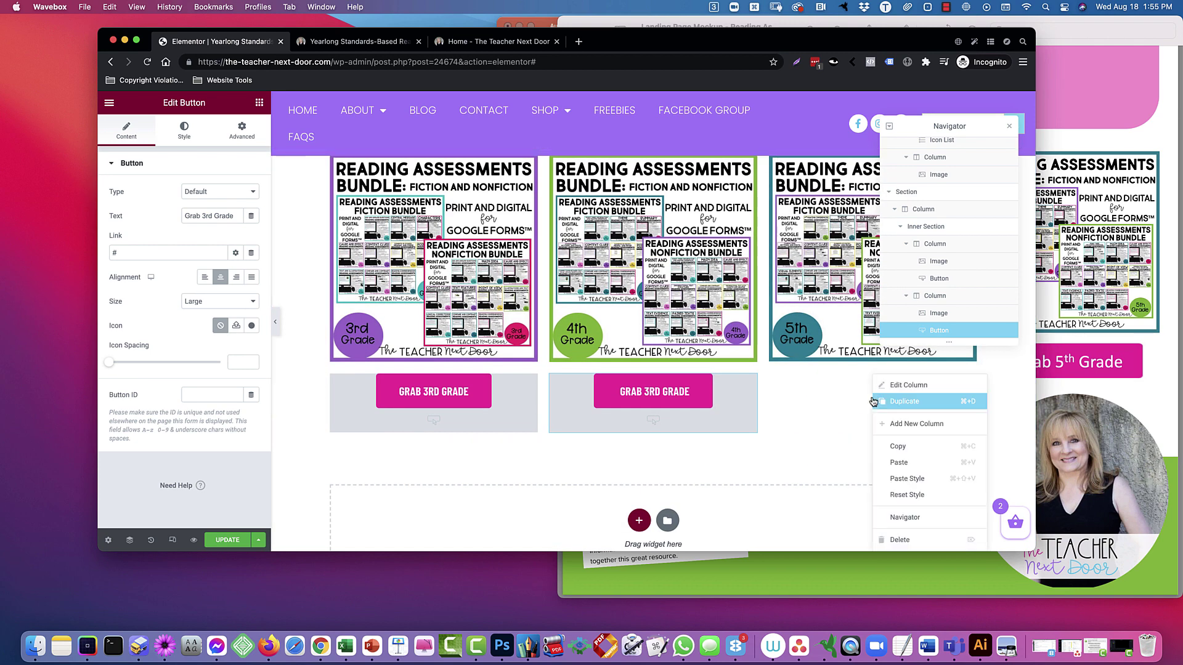
left_click(917, 463)
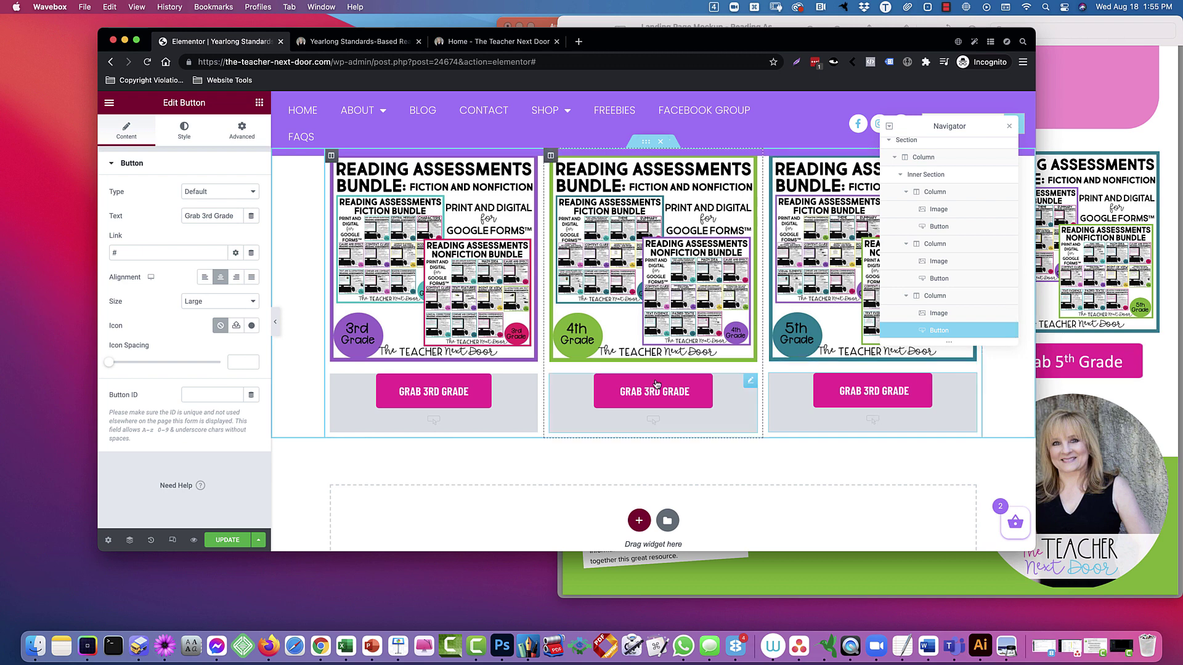
- Change the text of the second column's button to "Grab 4th Grade" and the third column's to "Grab 5th Grade"
left_click(1008, 128)
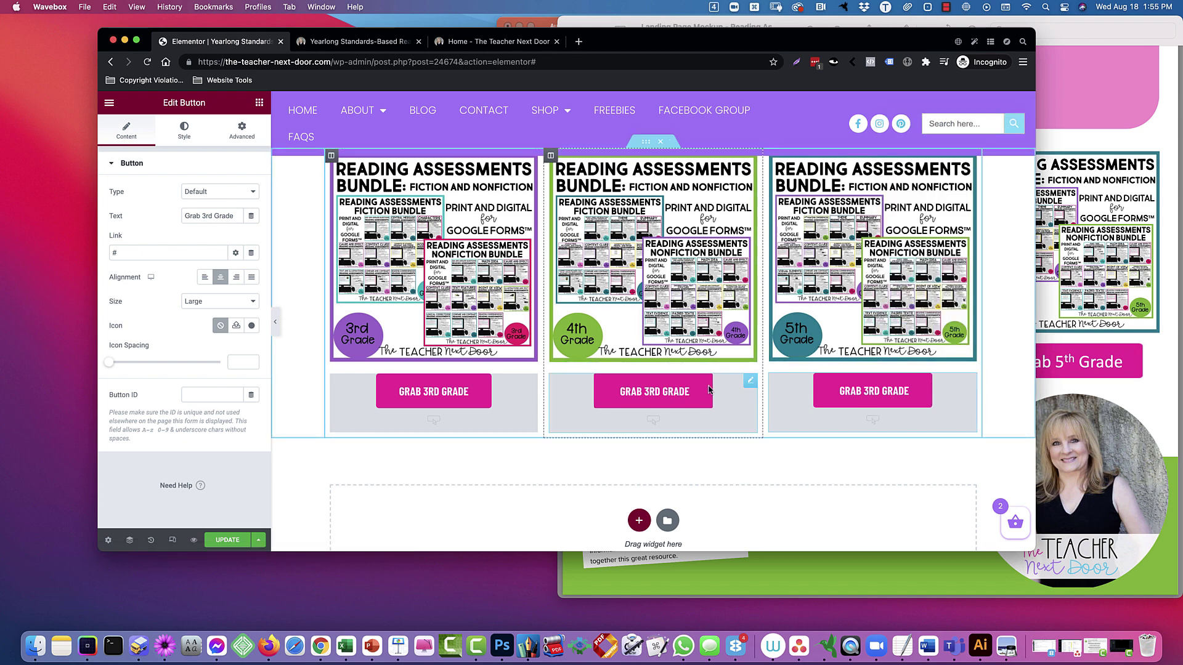
left_click(748, 386)
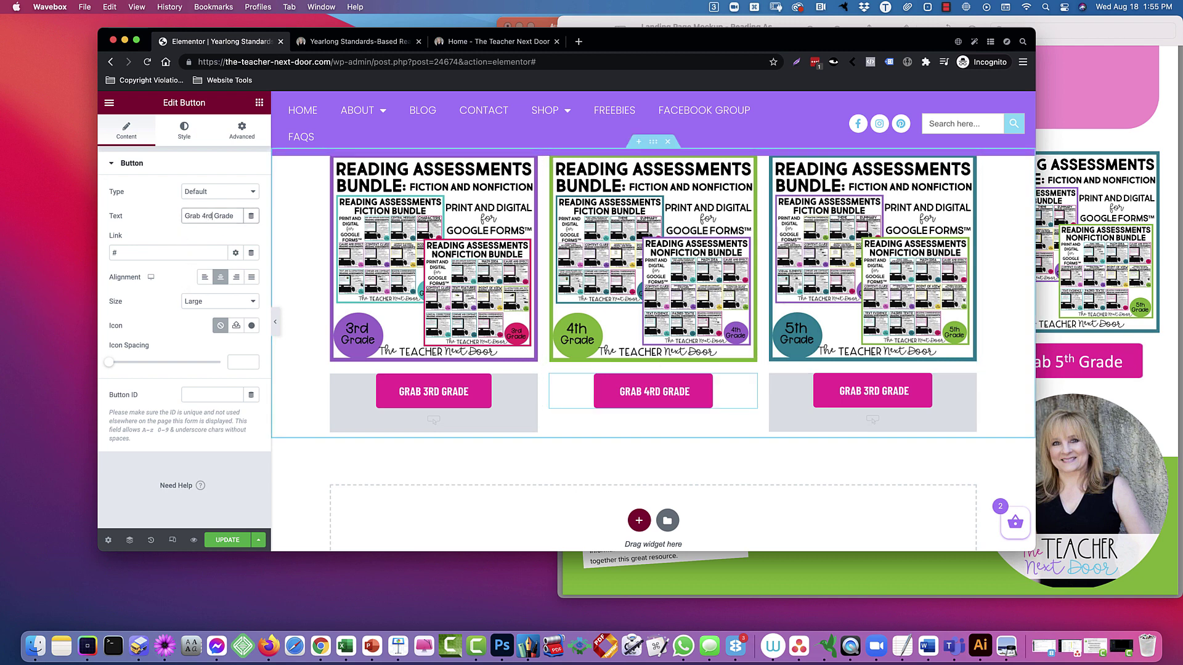
key("BackSpace")
key("BackSpace")
type("th")
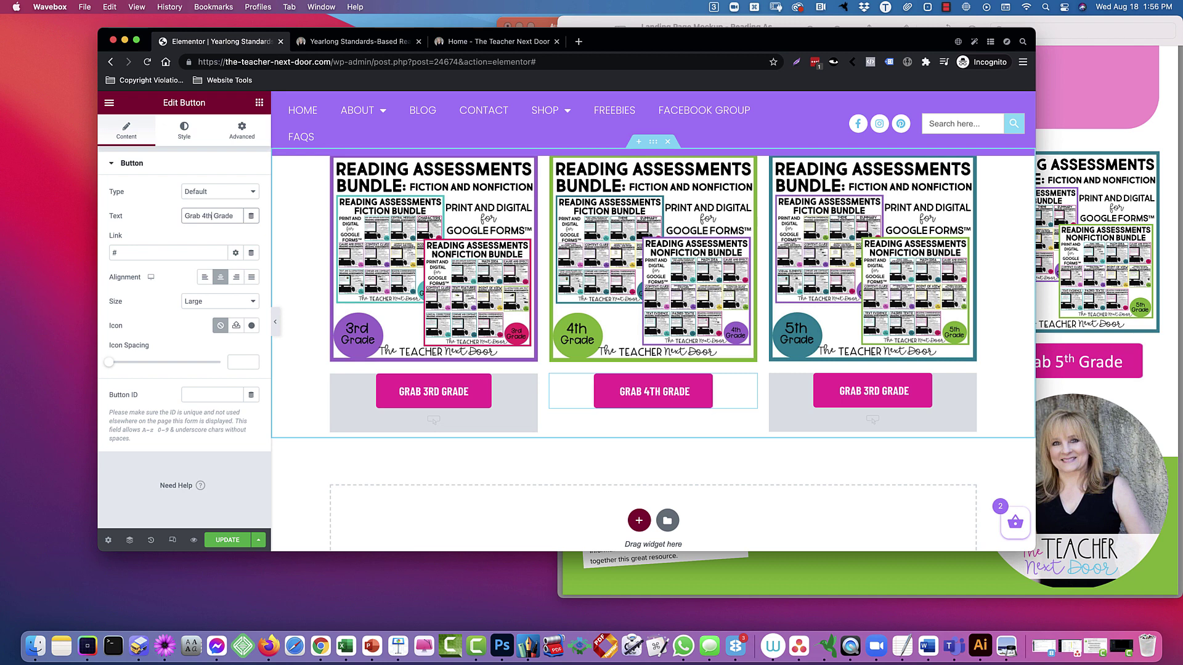
left_click(909, 391)
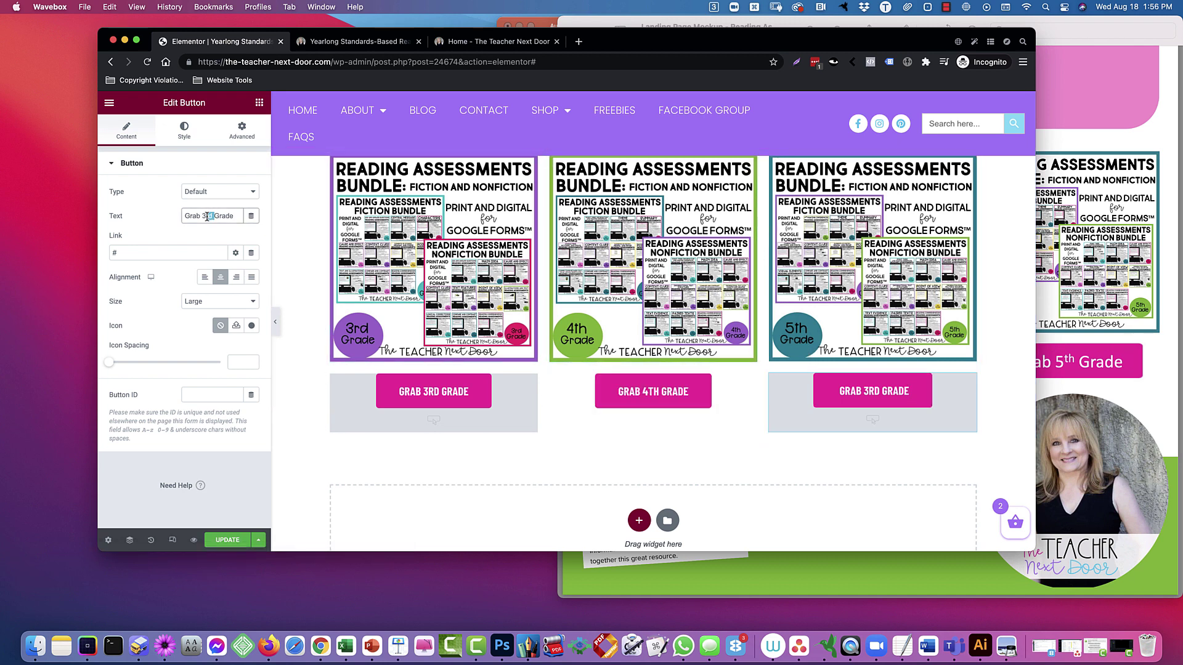
type("5th")
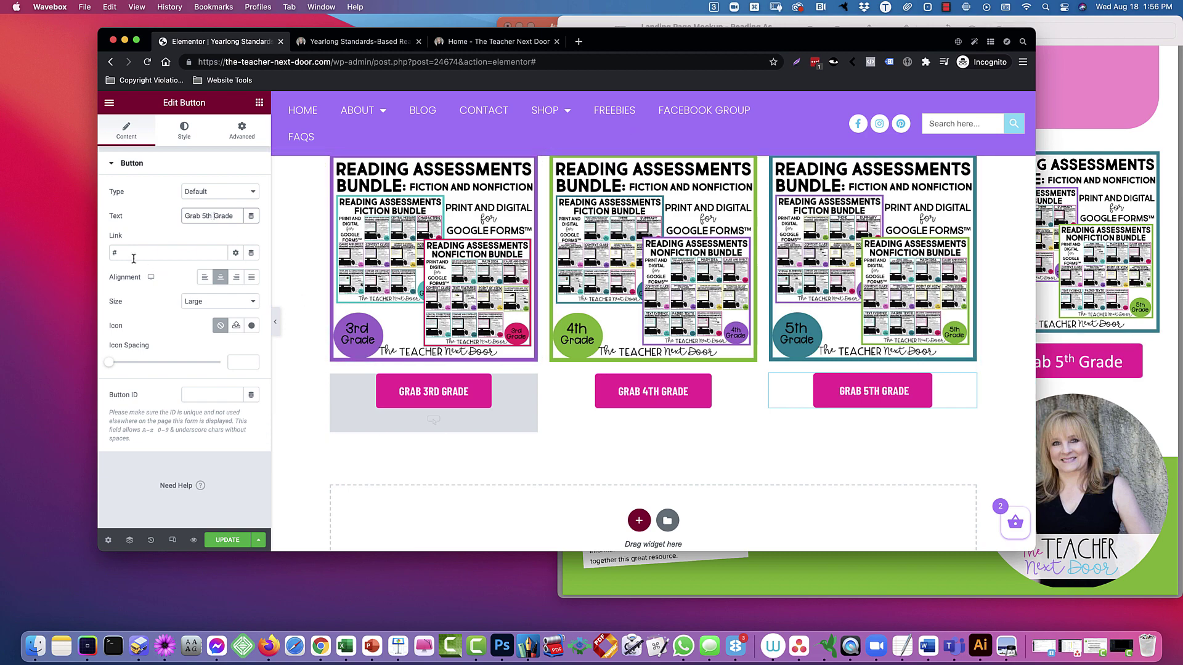
- Unlink the margin values of the section holding the three grade bundles and set its top margin to 65 px
scroll(634, 388, "down", 1)
scroll(690, 355, "up", 4)
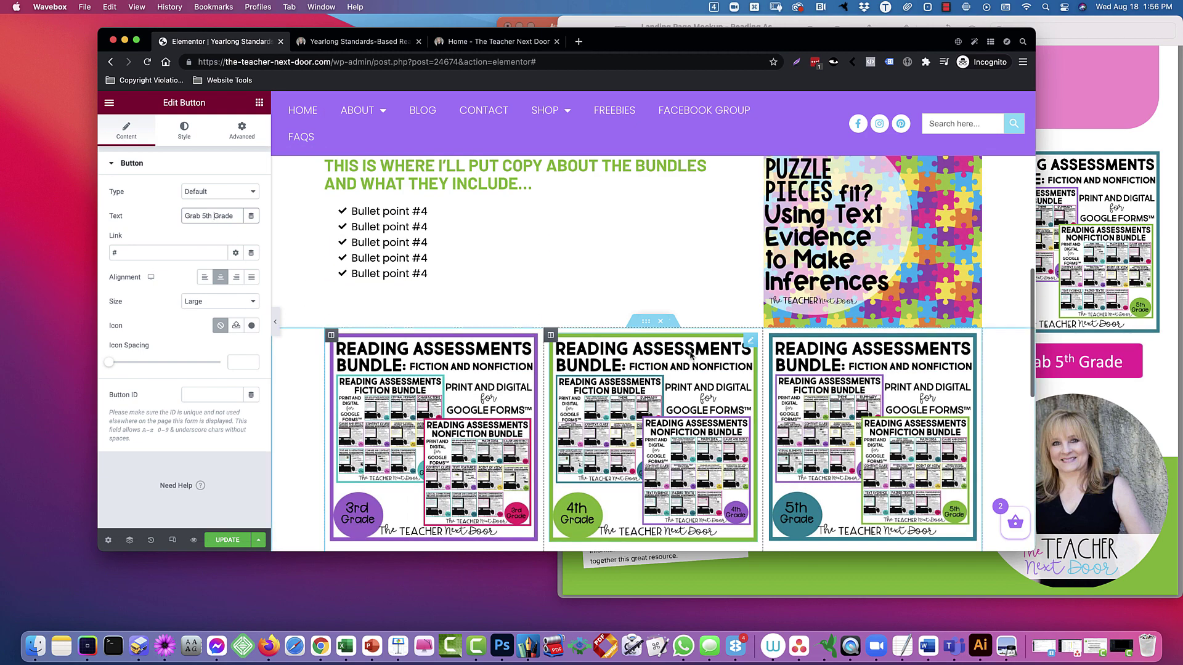
right_click(653, 374)
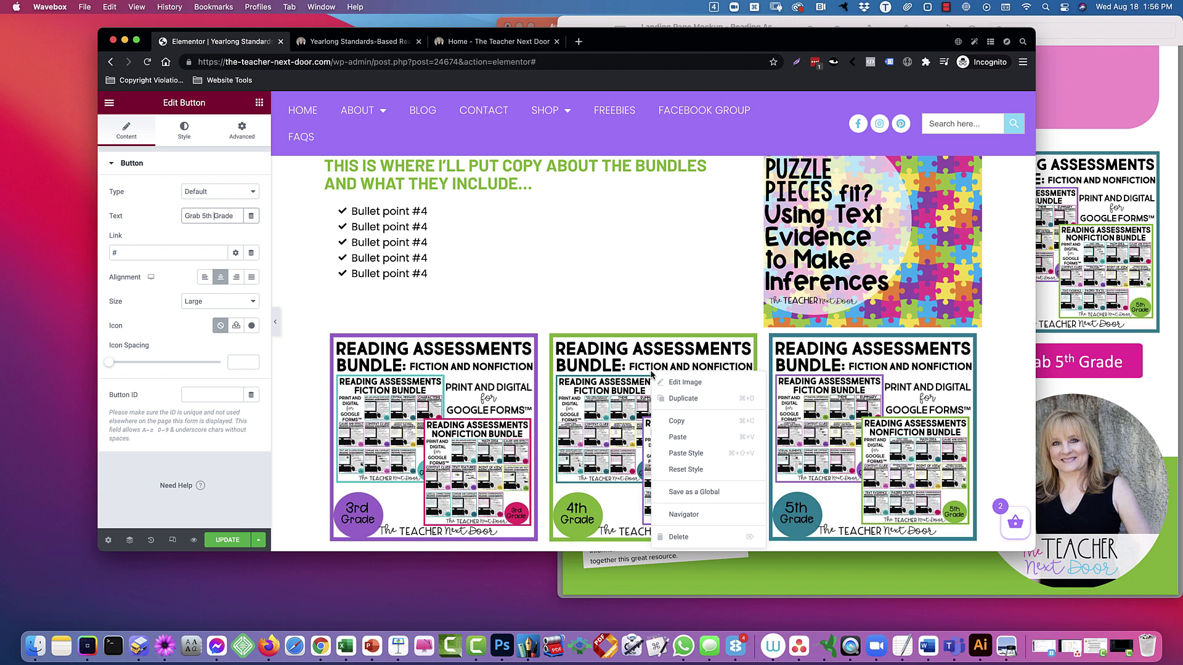
left_click(684, 513)
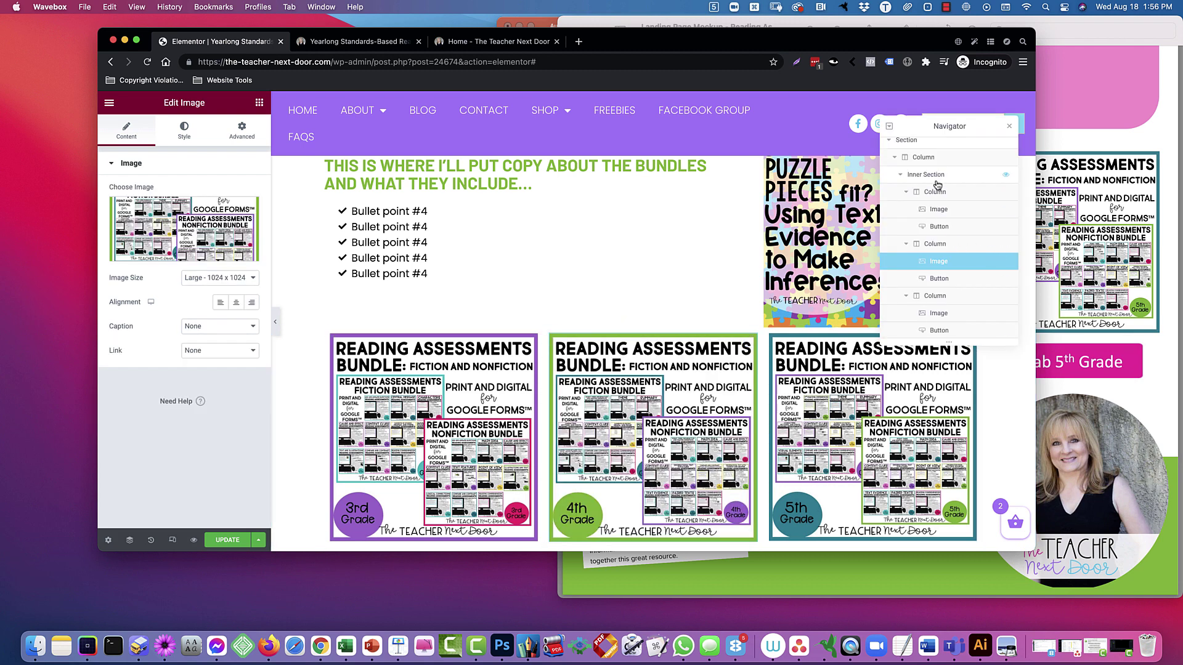
scroll(926, 177, "up", 3)
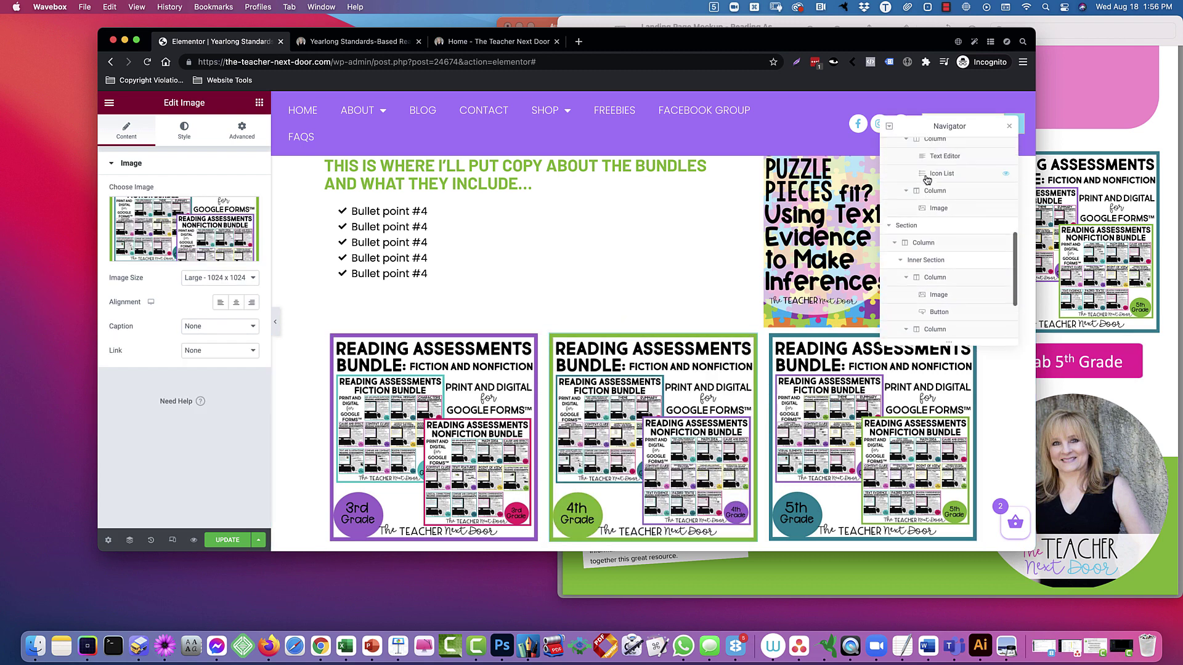
left_click(931, 225)
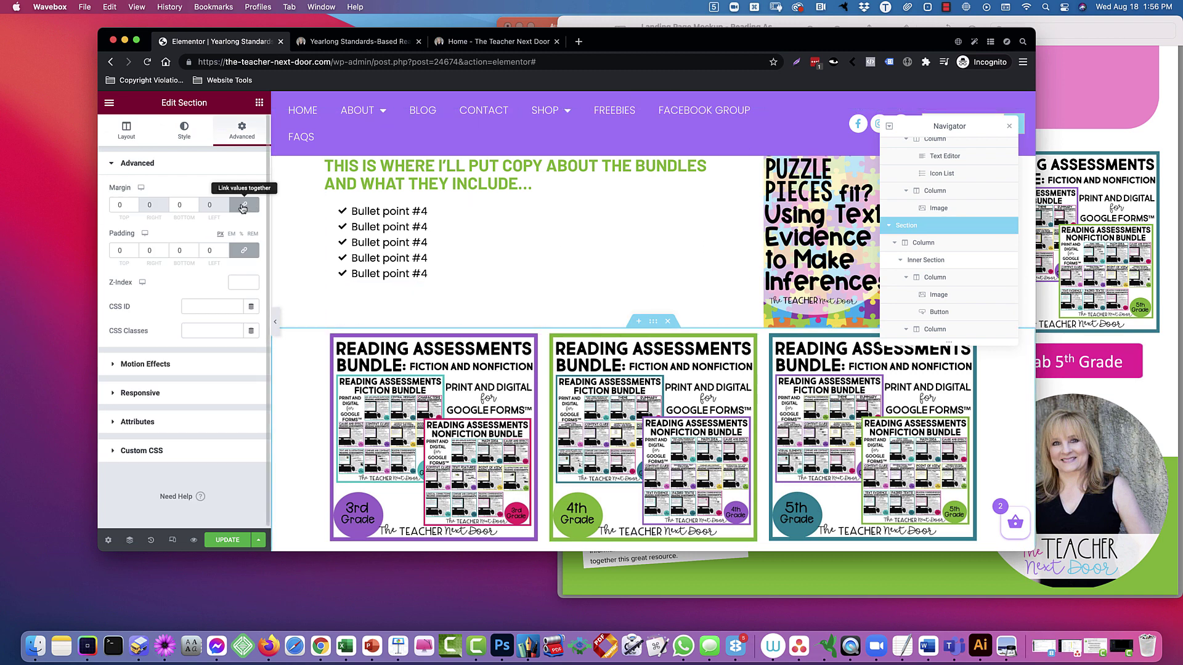
left_click(243, 206)
double_click(121, 204)
type("478")
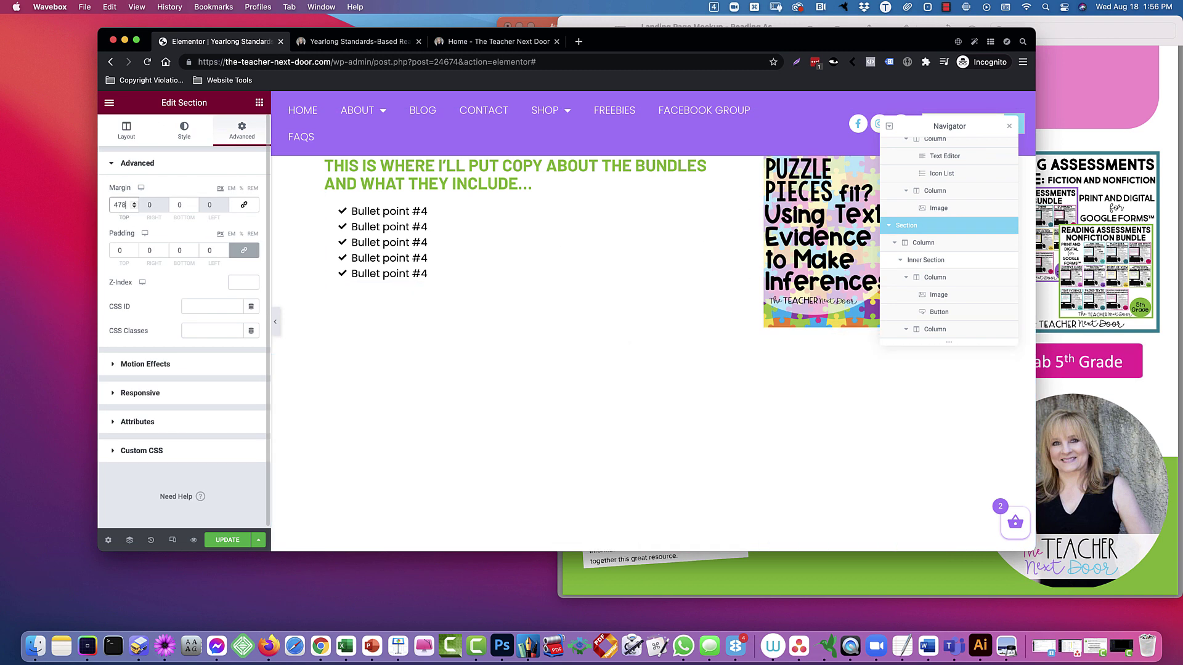
type("65")
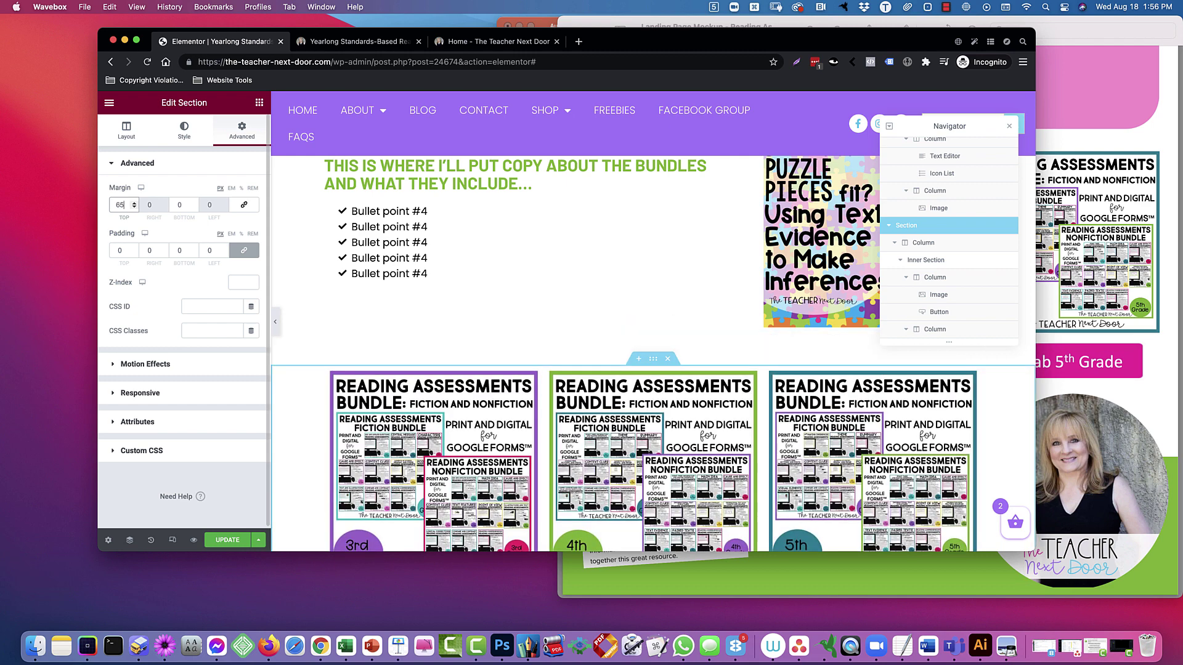
scroll(544, 305, "down", 3)
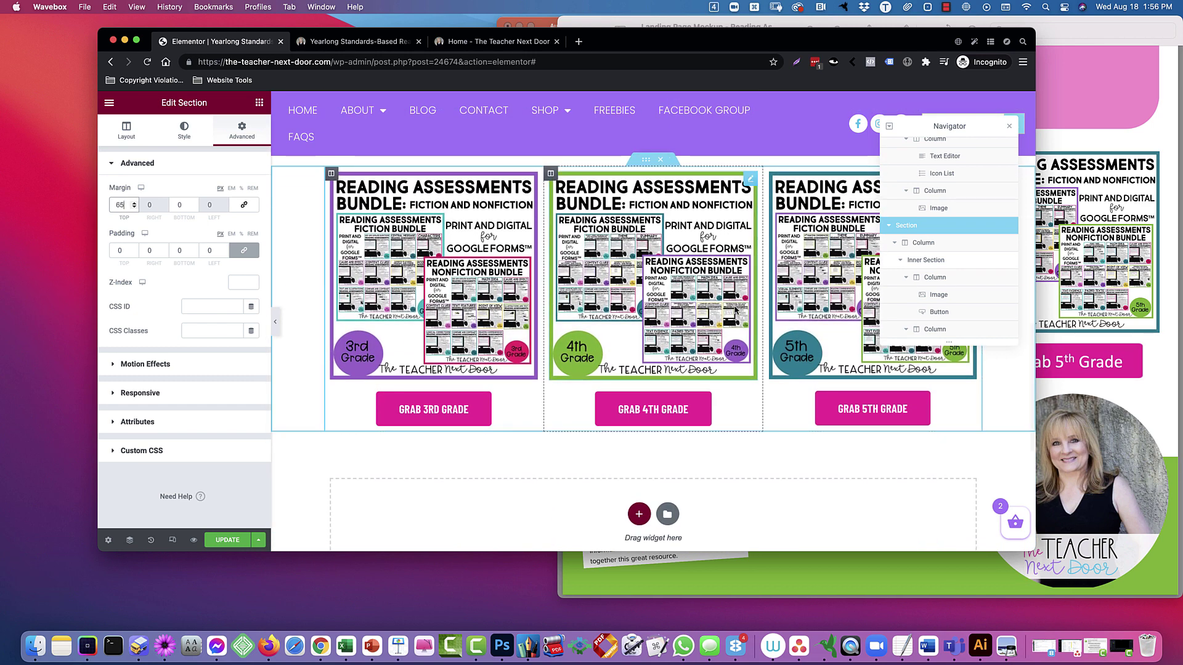
scroll(616, 311, "up", 2)
scroll(615, 311, "down", 2)
scroll(616, 311, "up", 1)
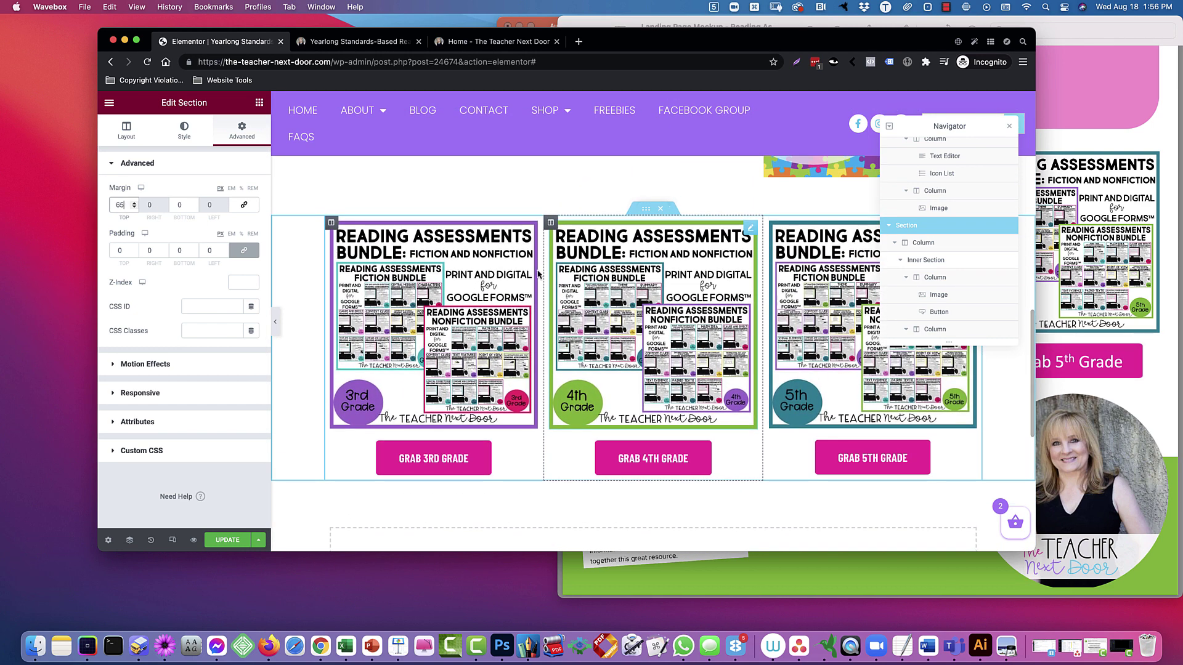
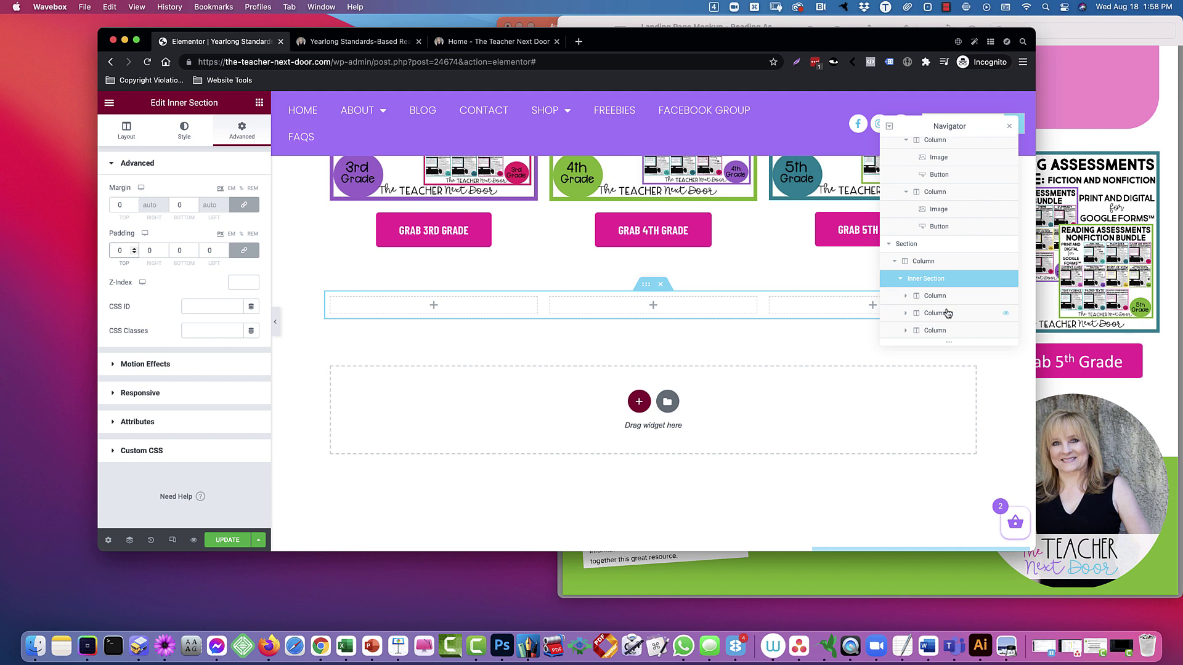
- Give the new section with the three empty columns a Classic background in the global color Landing Green
left_click(932, 264)
left_click(930, 244)
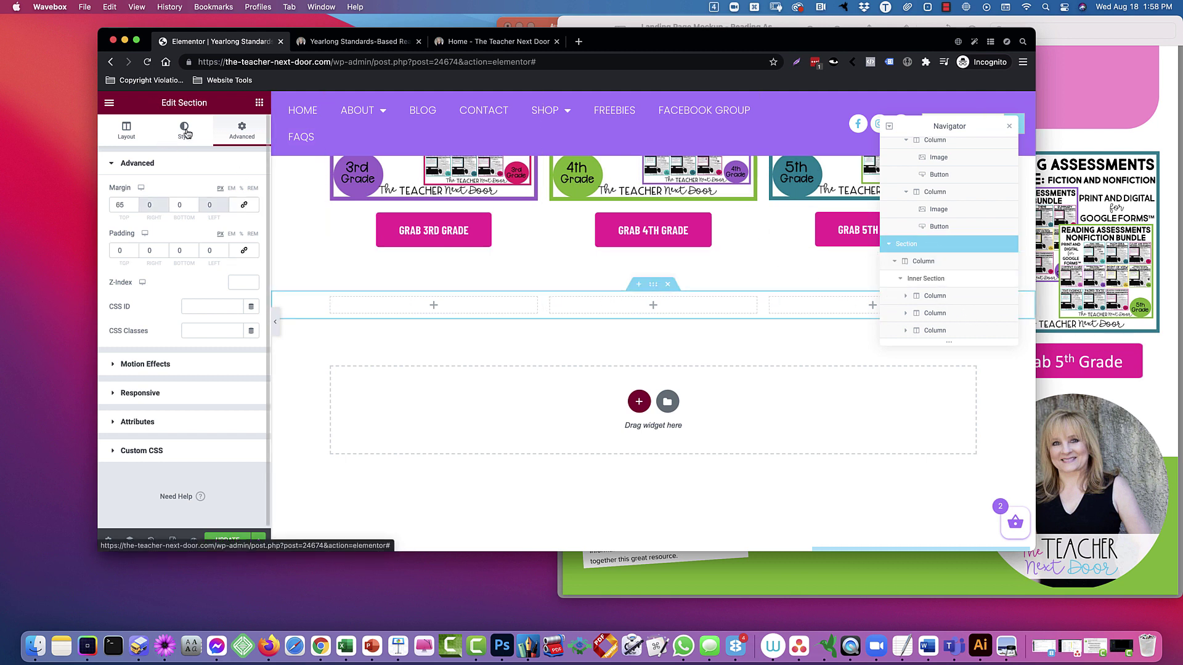
left_click(126, 131)
left_click(215, 192)
left_click(215, 205)
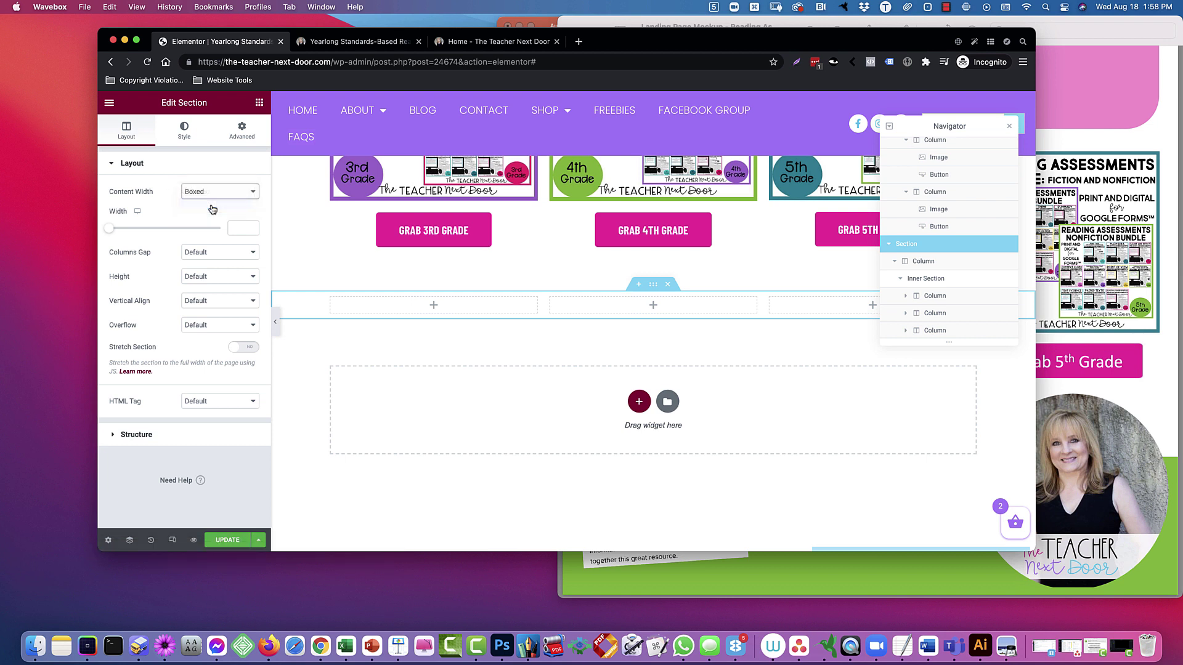
left_click(185, 131)
left_click(205, 215)
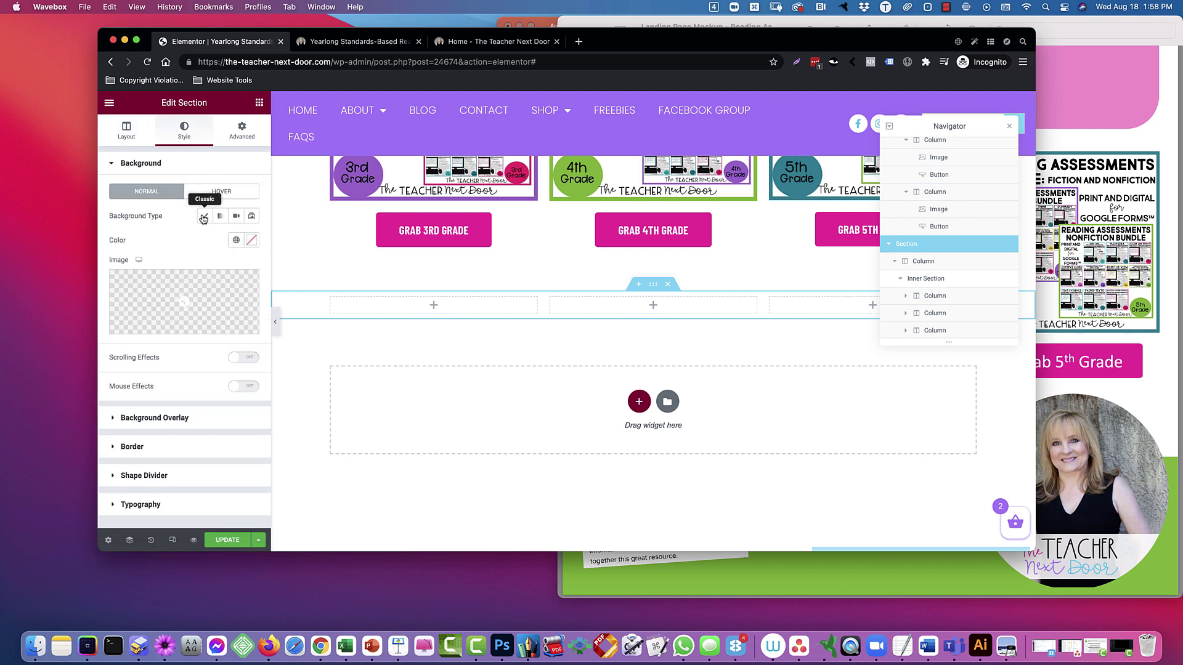
left_click(236, 239)
scroll(175, 322, "down", 5)
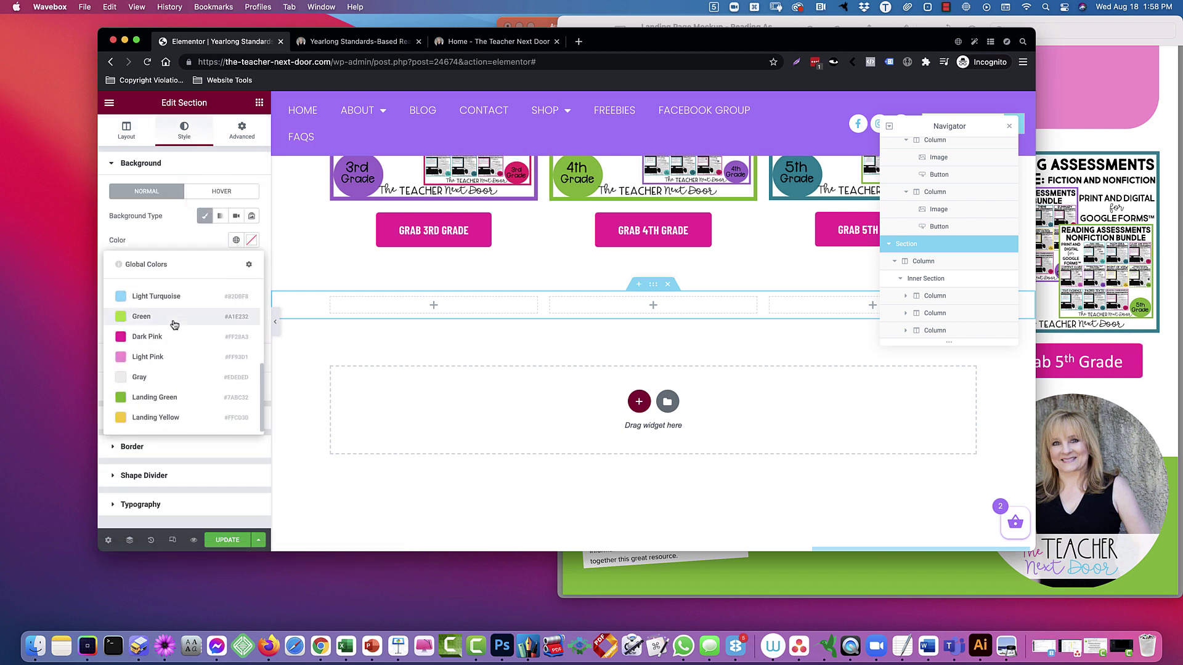
left_click(182, 396)
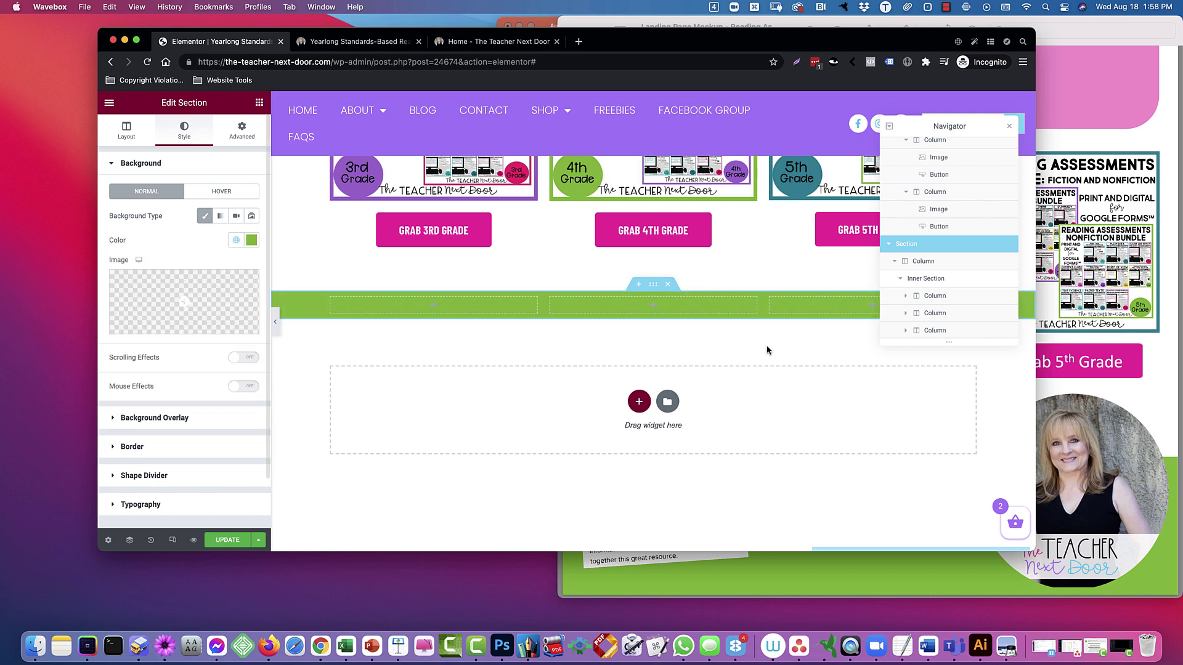
scroll(596, 304, "up", 3)
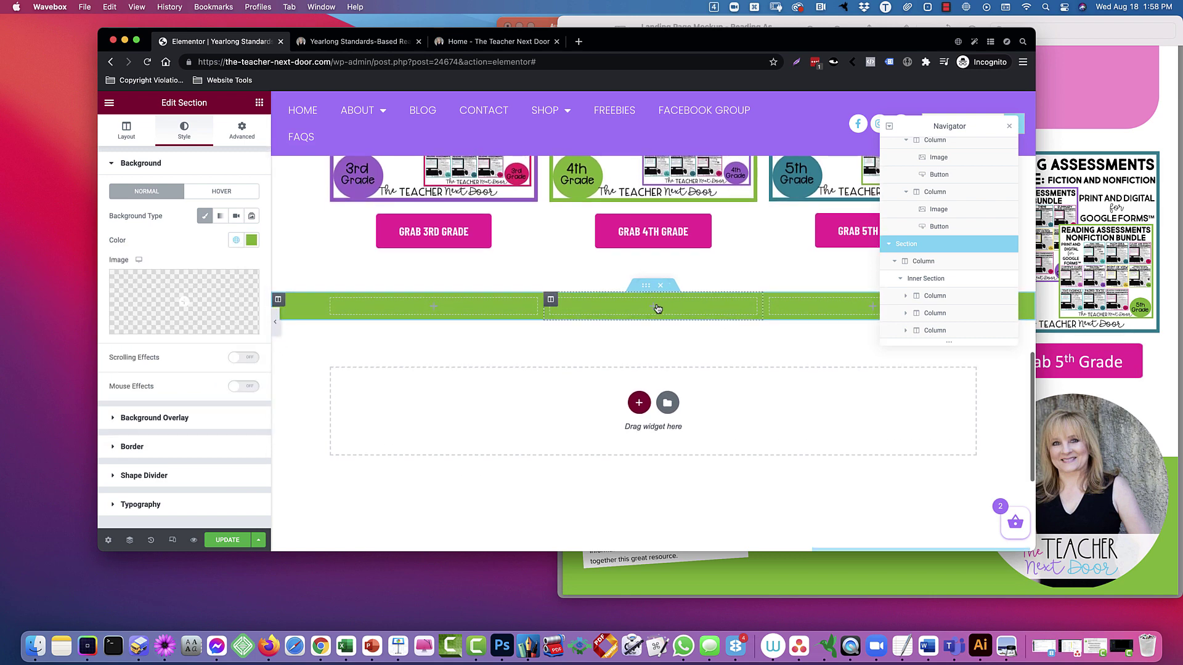
scroll(434, 300, "up", 3)
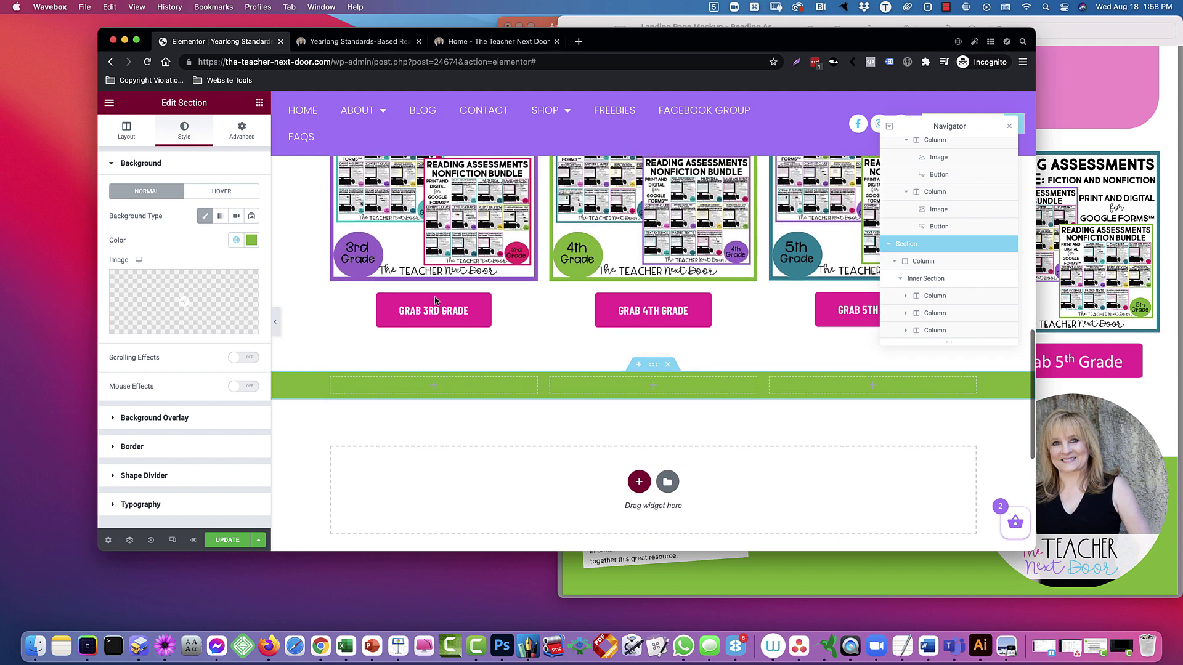
scroll(435, 301, "down", 5)
scroll(434, 301, "up", 1)
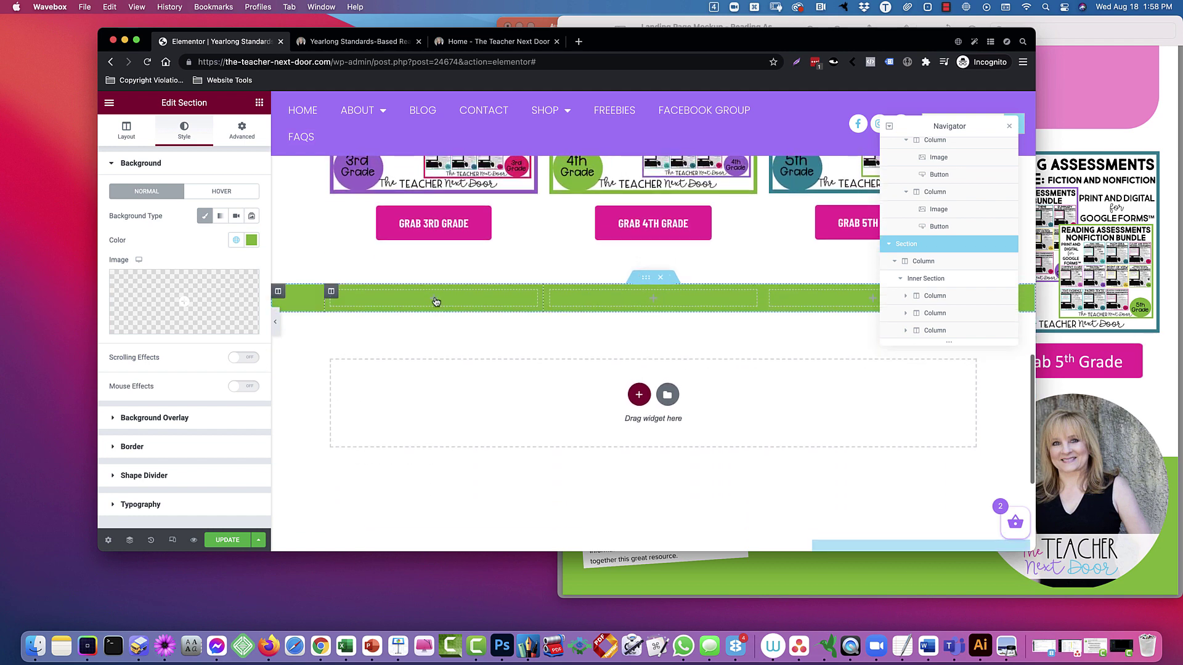
- Add an Image widget to the green section's first column and fill it with the "32 Task Cards and a Game Board" picture
left_click(260, 102)
left_click_drag(142, 271, 419, 295)
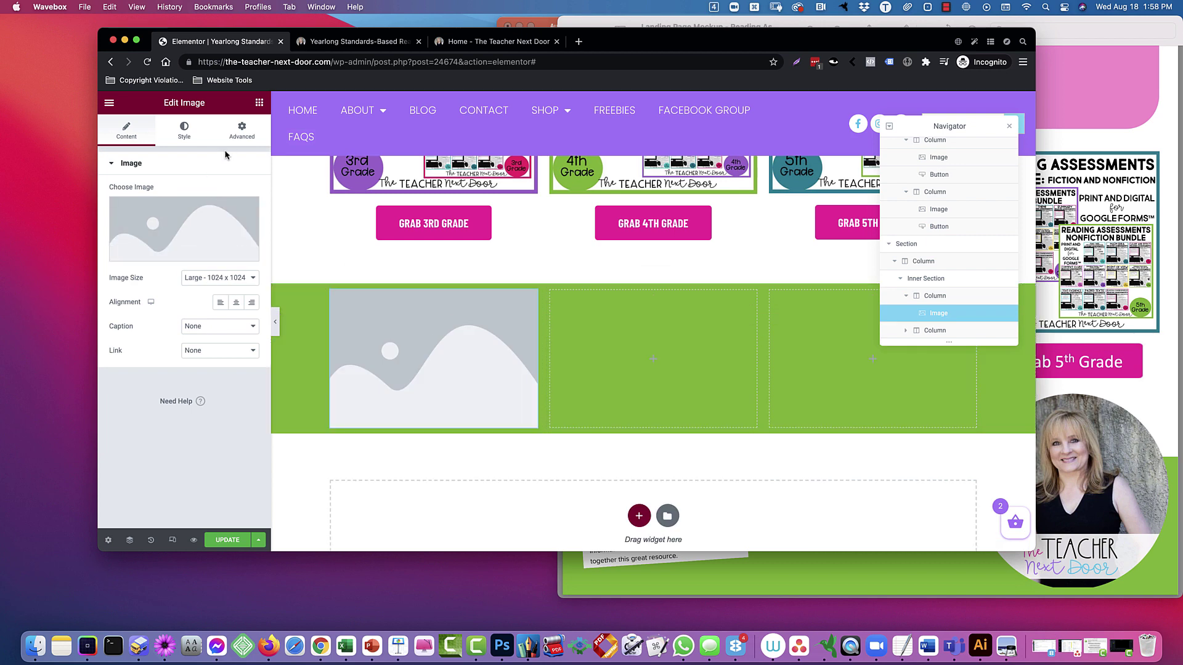
left_click(213, 228)
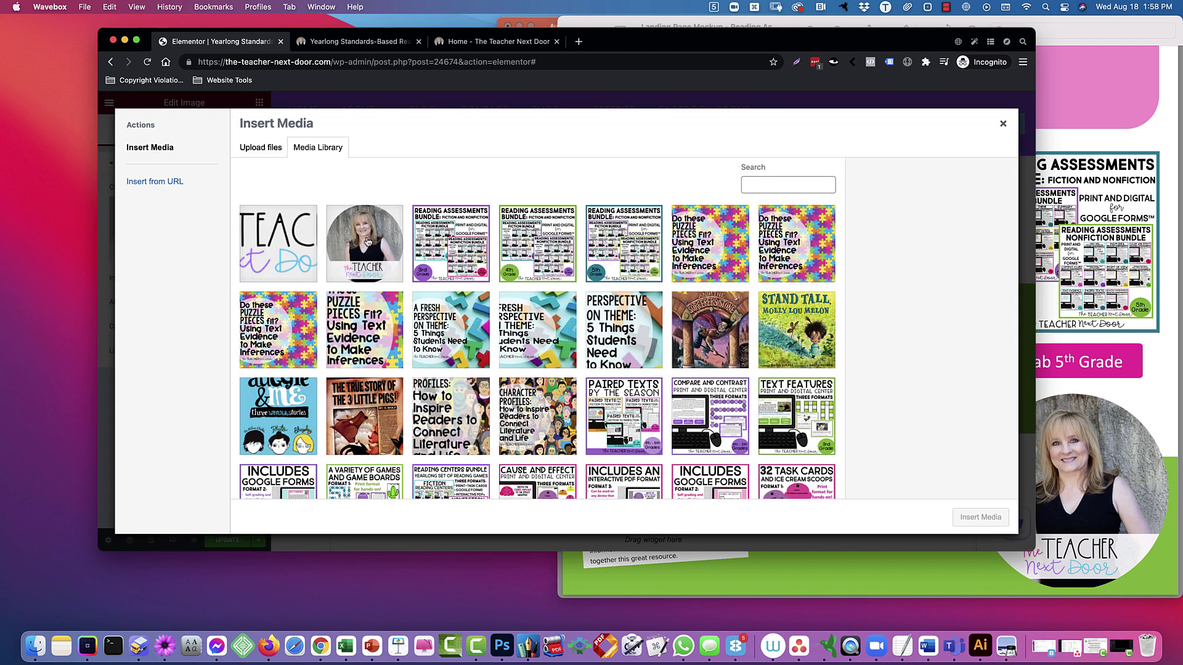
scroll(490, 268, "down", 5)
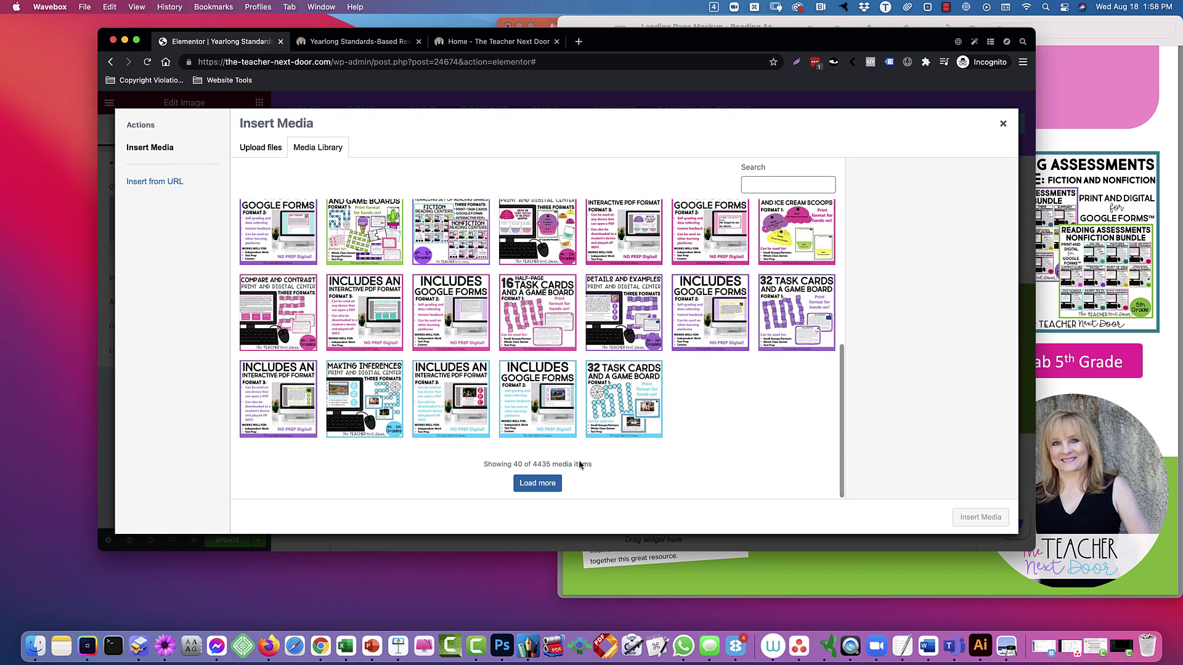
left_click(610, 410)
left_click(980, 517)
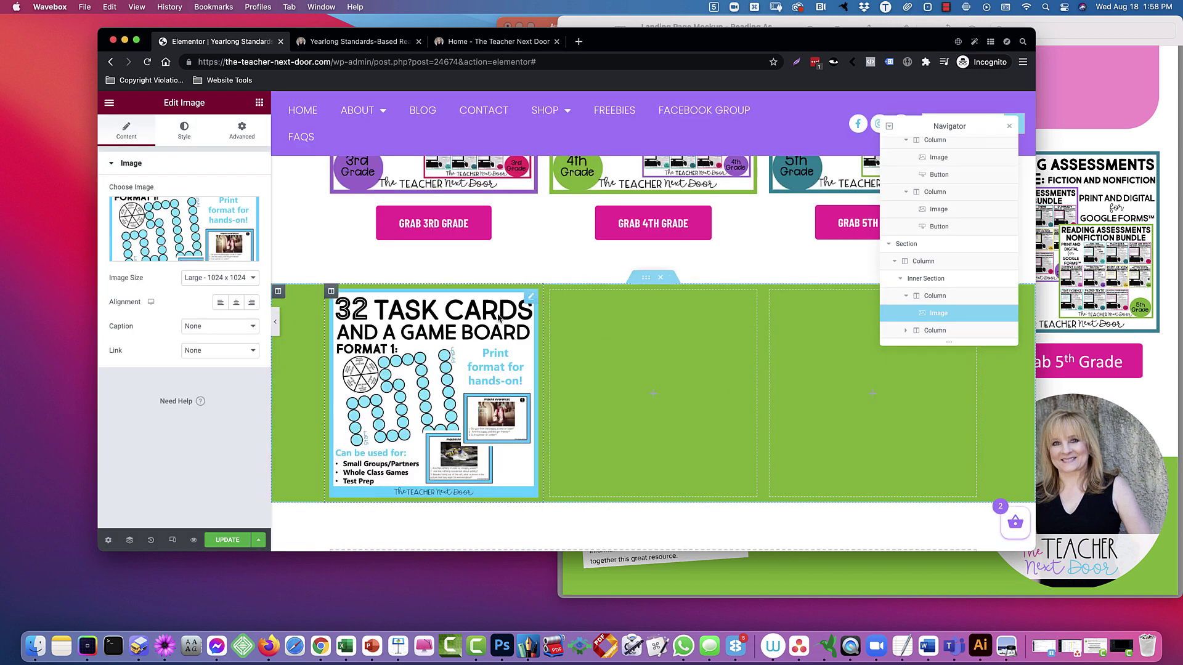
- Add an Image widget to the green section's second column using the "A Fresh Perspective on Theme" cover from the media library
left_click(259, 103)
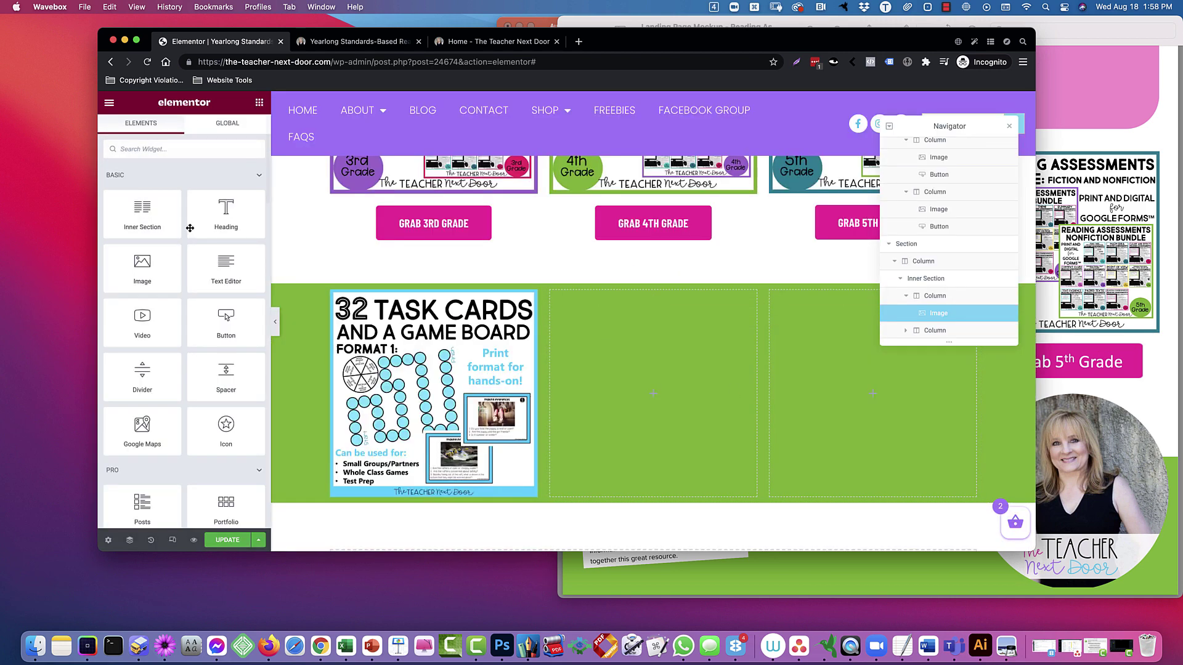
left_click_drag(142, 271, 622, 360)
left_click(622, 361)
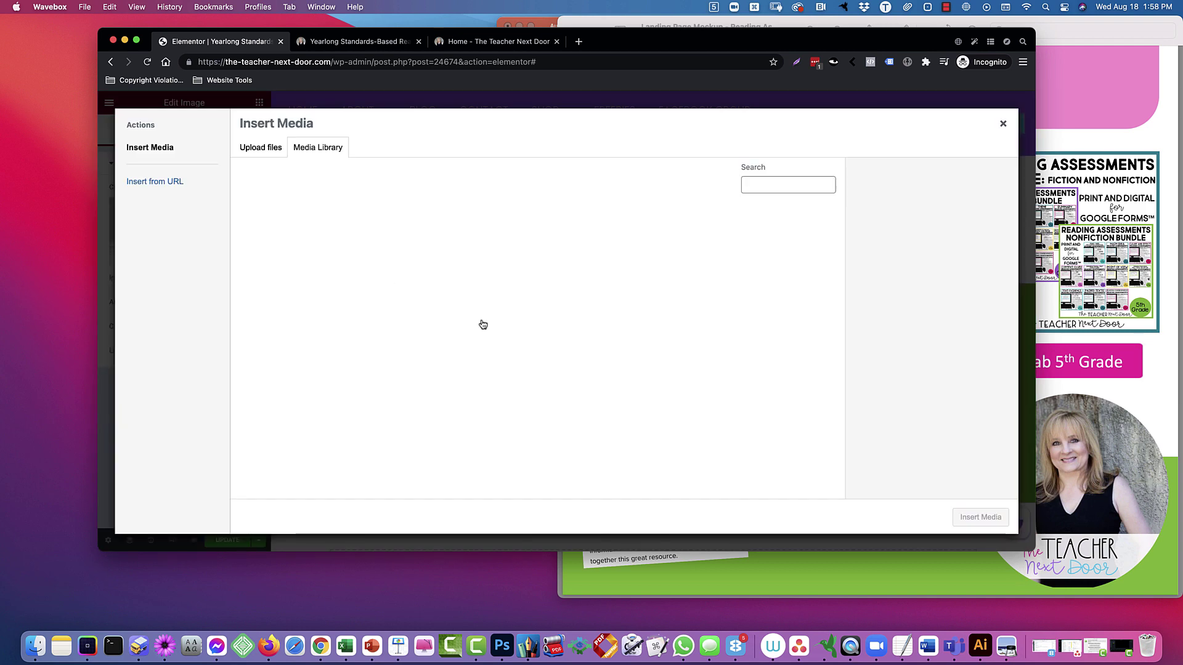
left_click(442, 345)
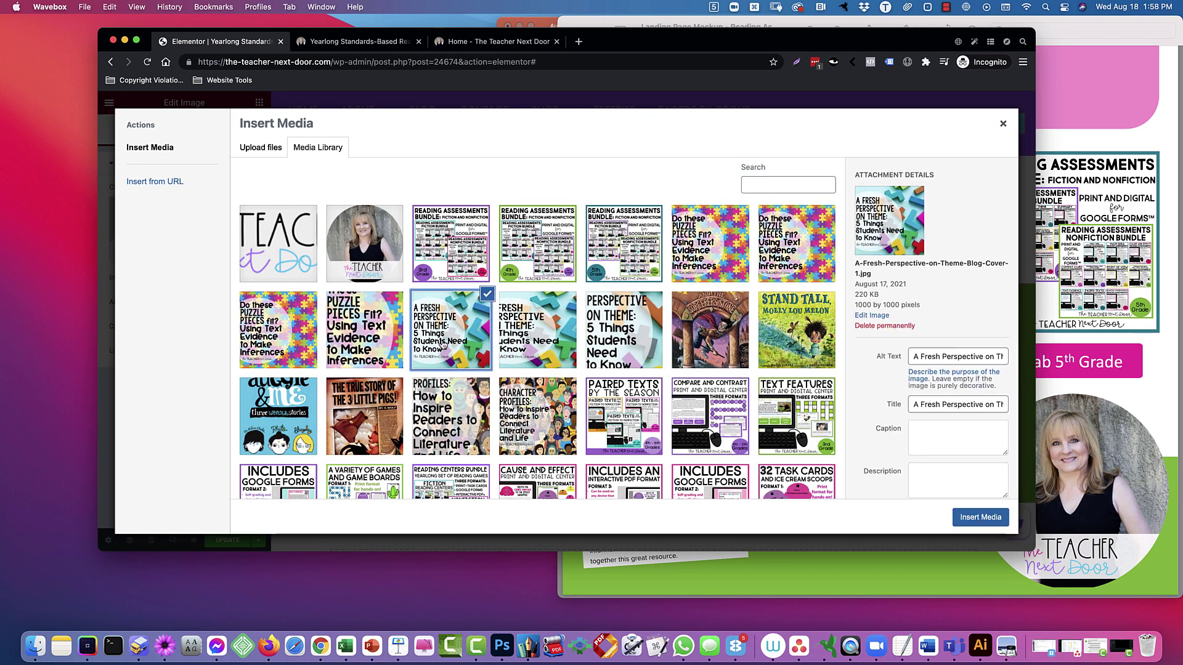
left_click(978, 517)
- Add an Image widget to the green section's third column using the round The Teacher Next Door portrait from the media library
left_click(259, 103)
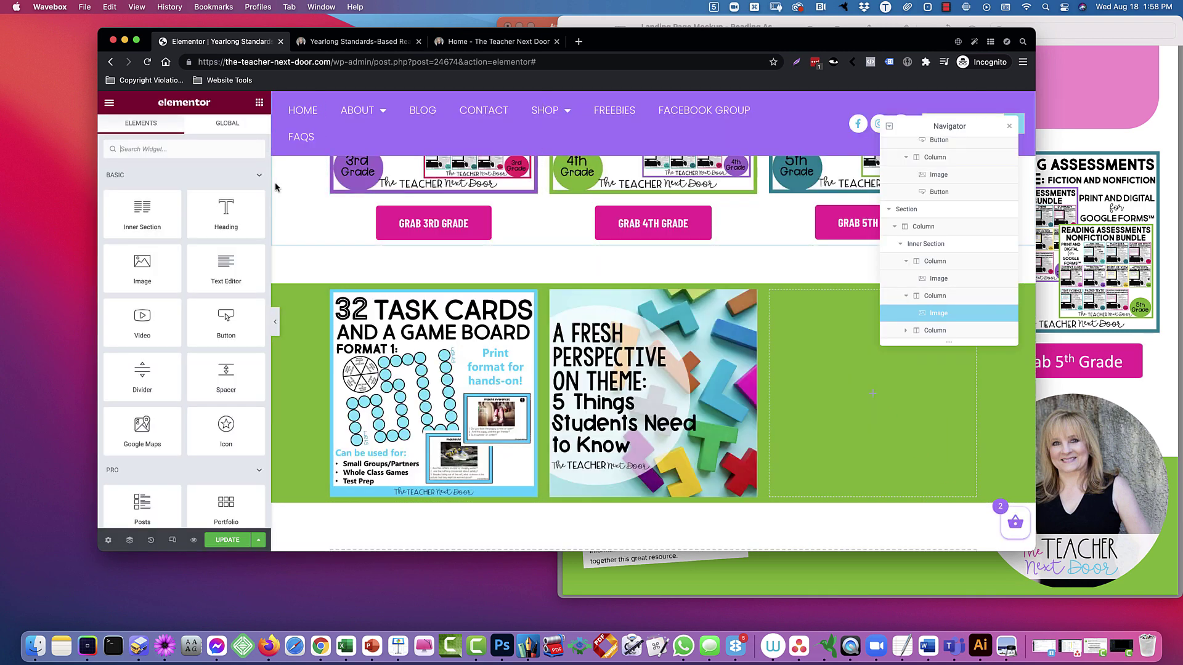
left_click_drag(142, 265, 869, 398)
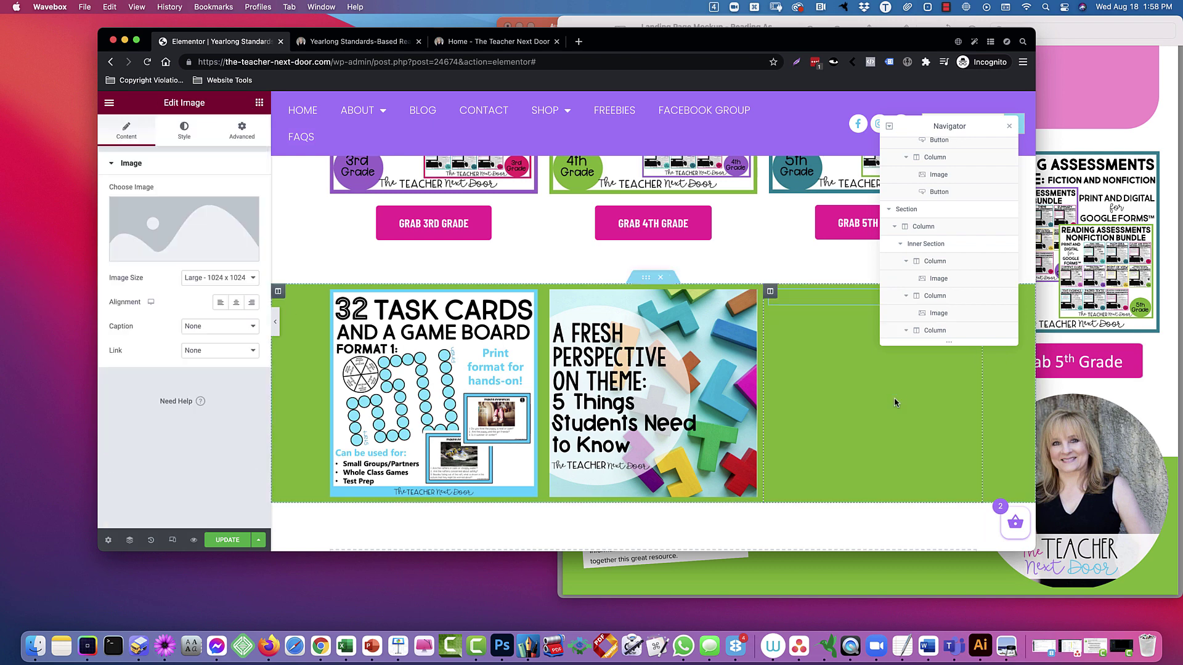
left_click(180, 235)
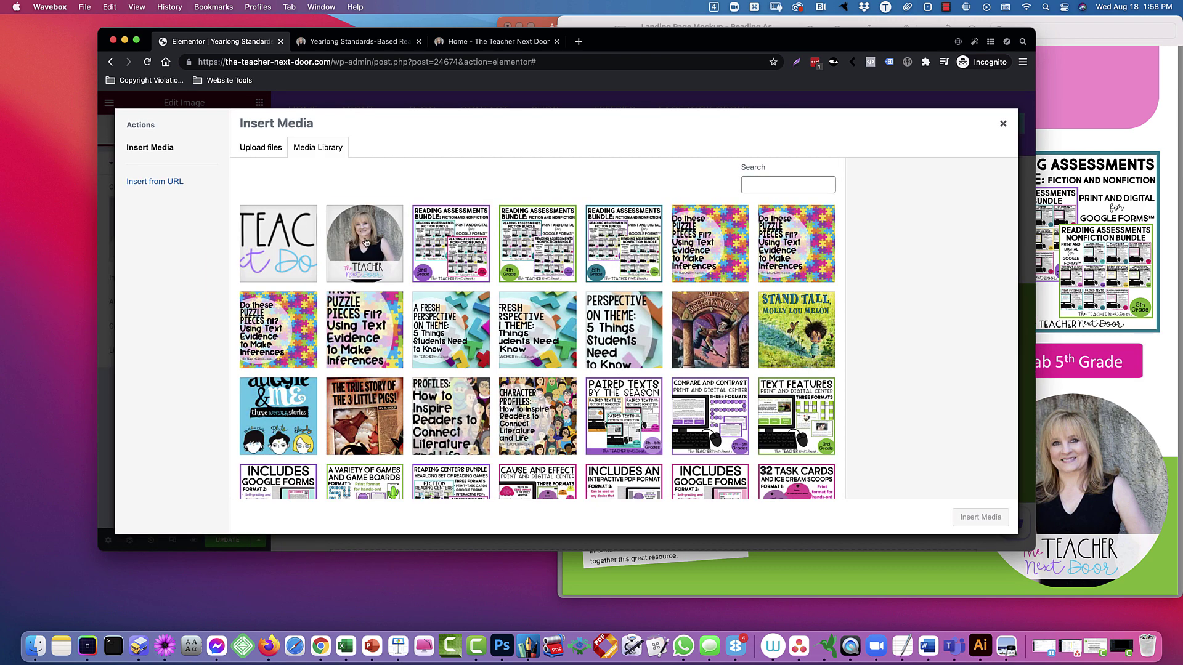
left_click(365, 242)
left_click(985, 517)
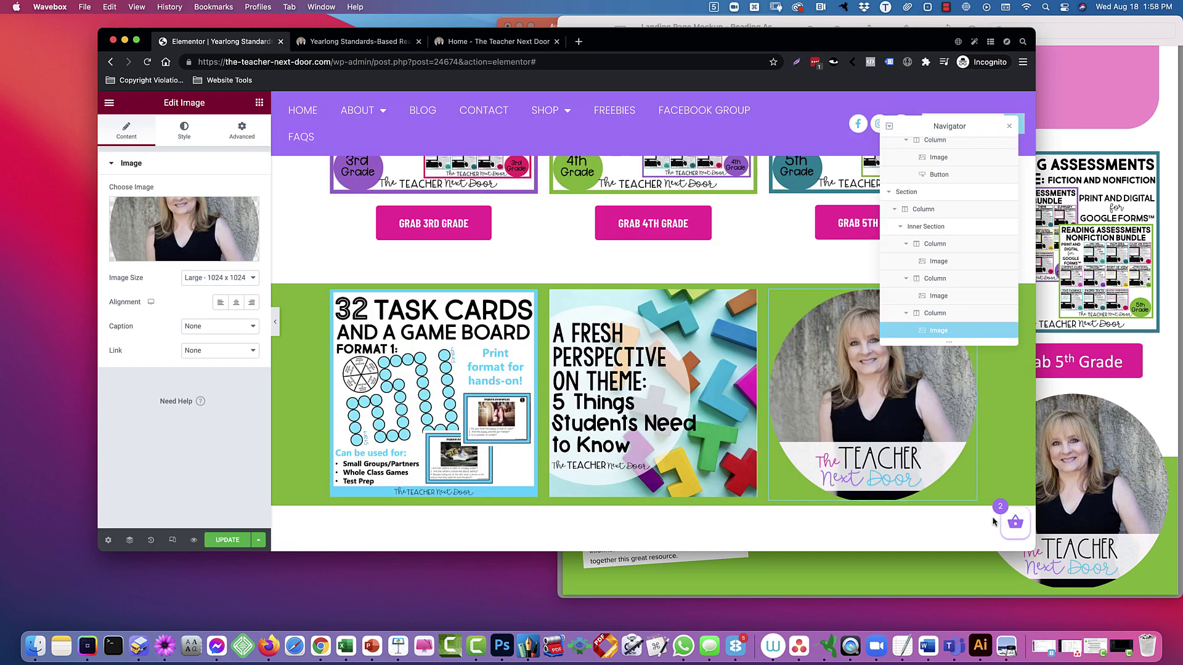
- Check the mockup's bottom section, close the Navigator, and set the portrait column's padding to 0 on all sides
left_click(1013, 560)
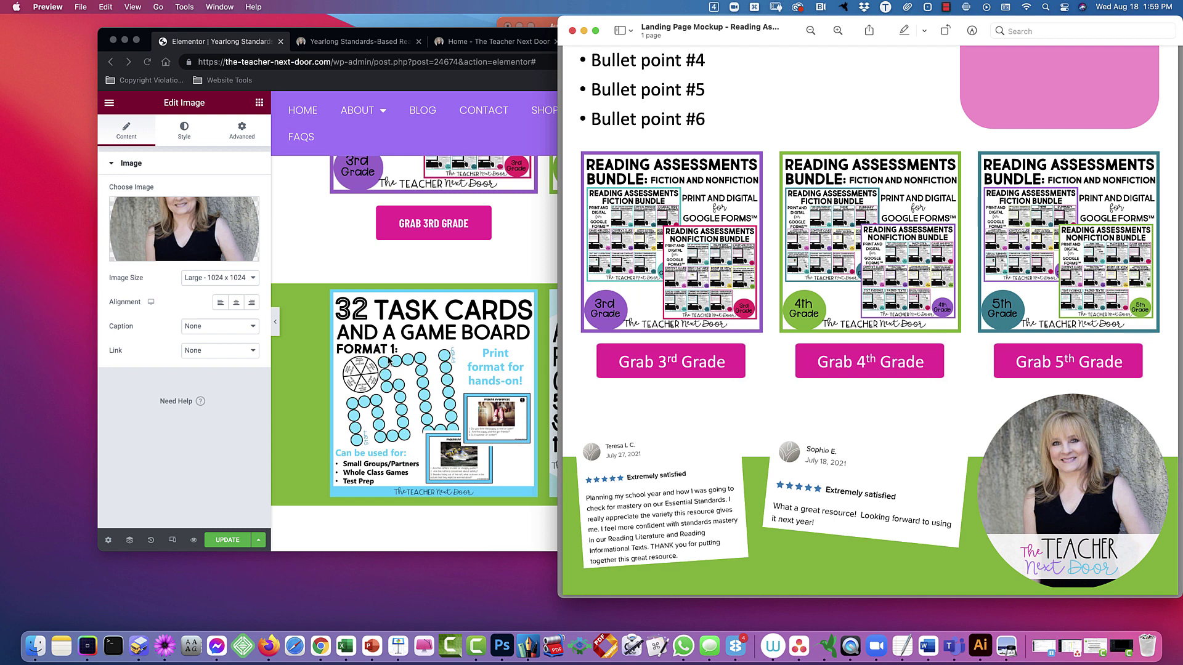
left_click(389, 362)
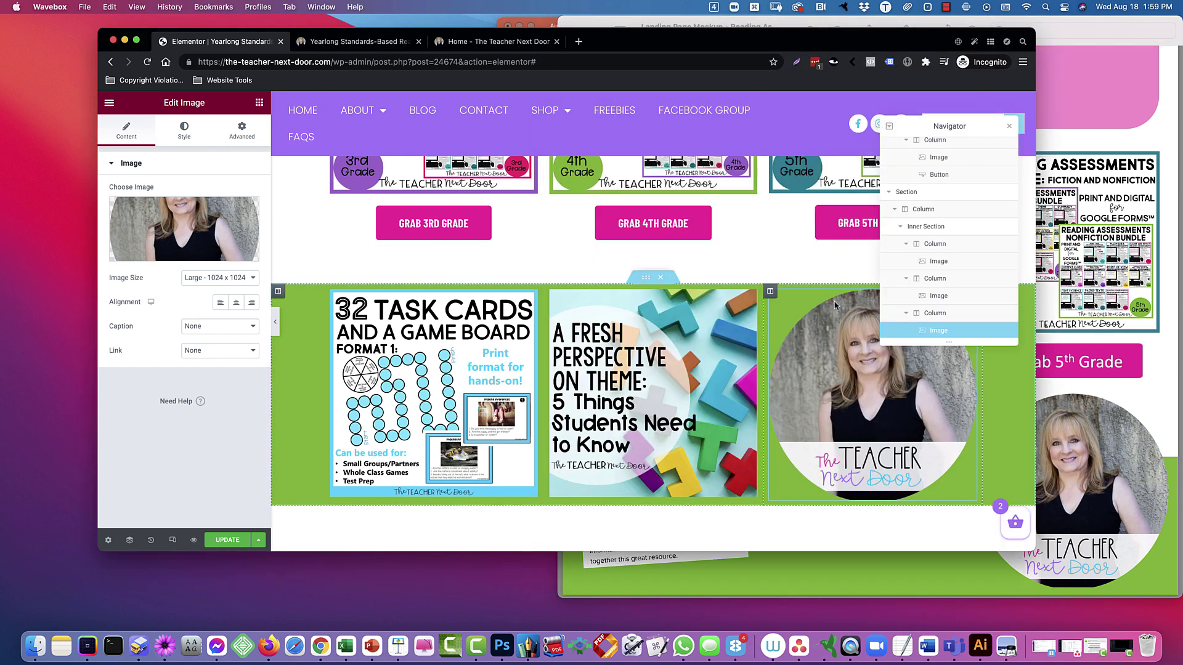
left_click(1009, 128)
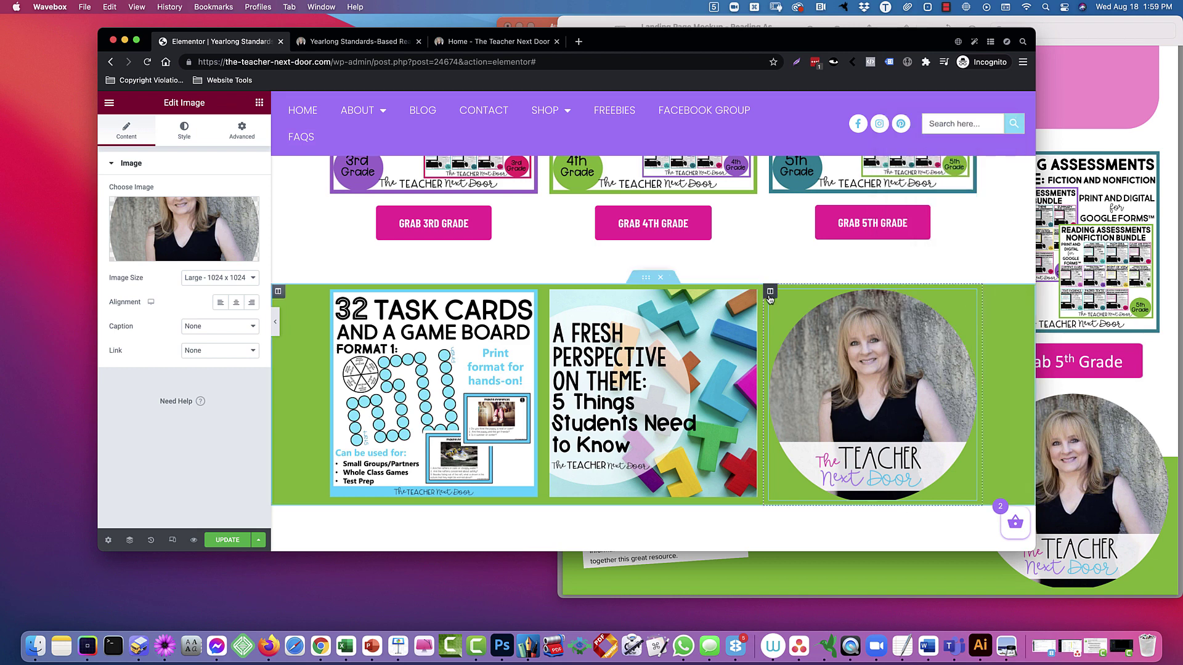
left_click(771, 291)
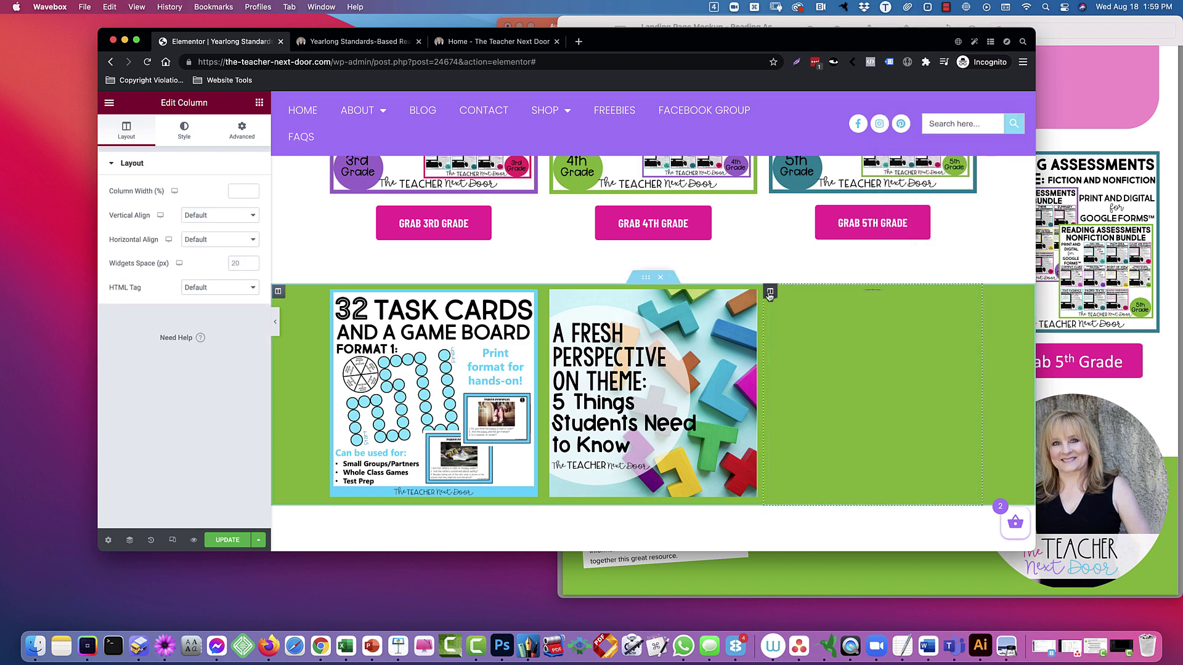
left_click(249, 135)
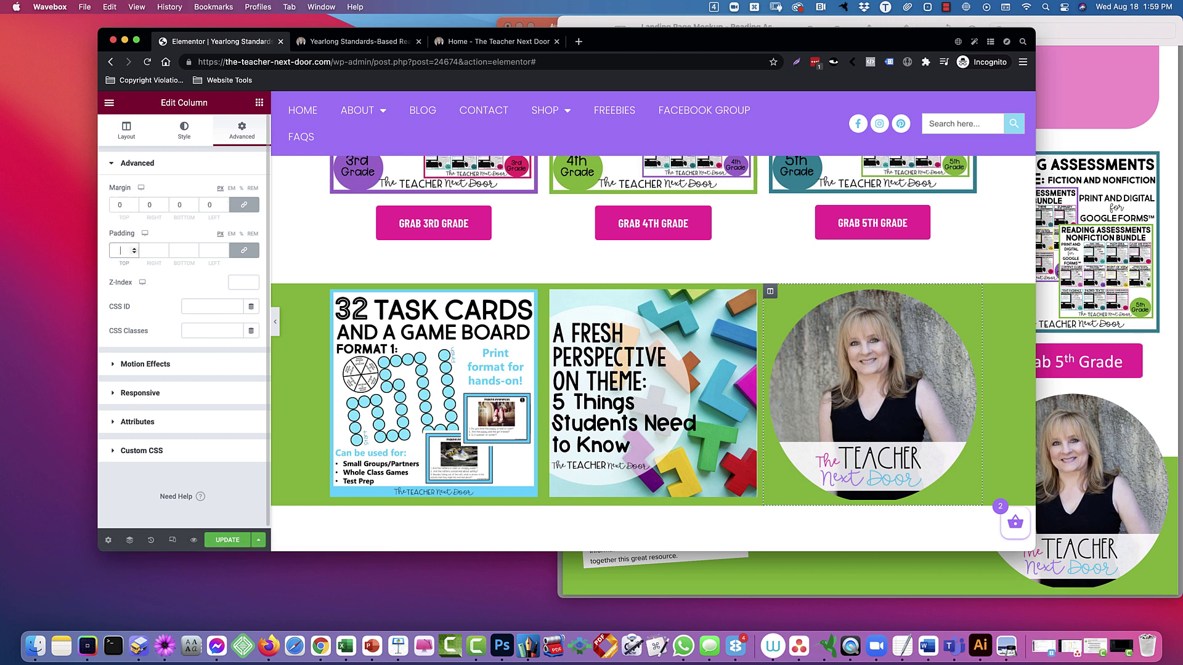
type("0")
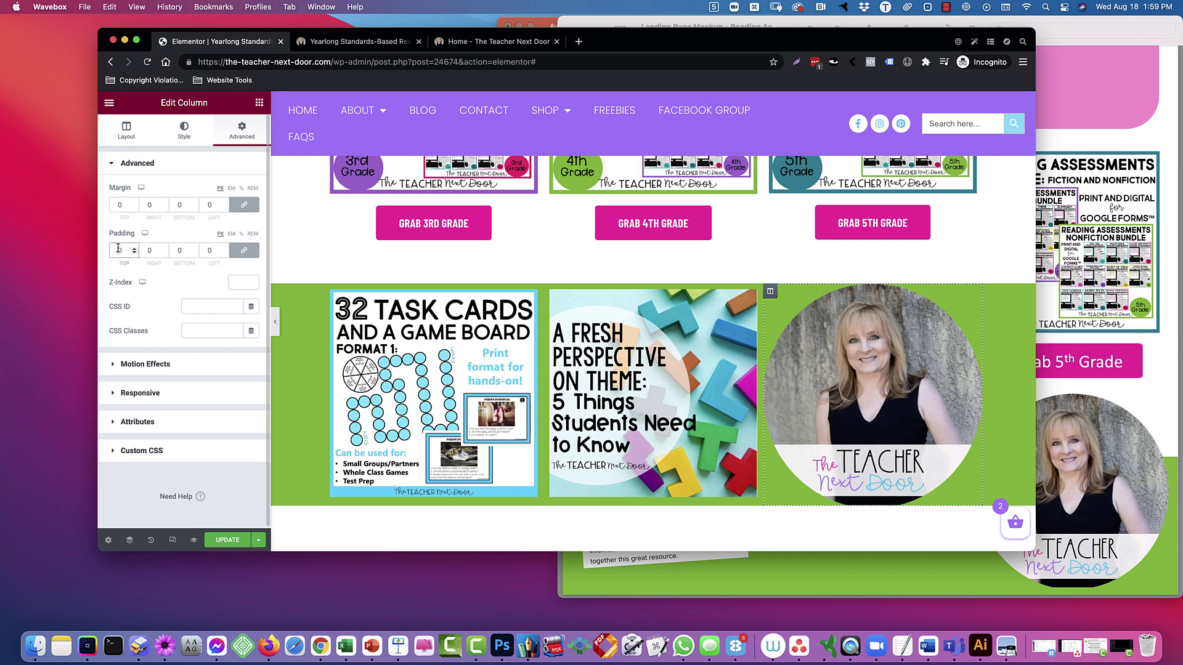
- Clear the portrait column's padding, unlink its margin values, and set only the top margin to -94
key("BackSpace")
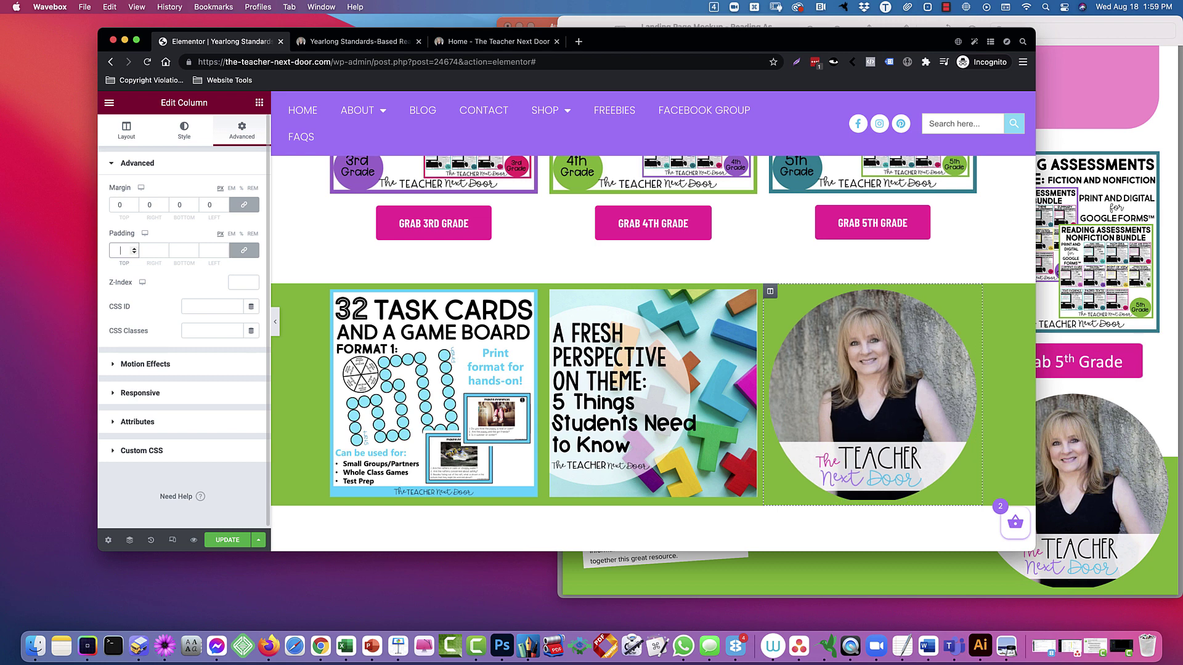
left_click(244, 205)
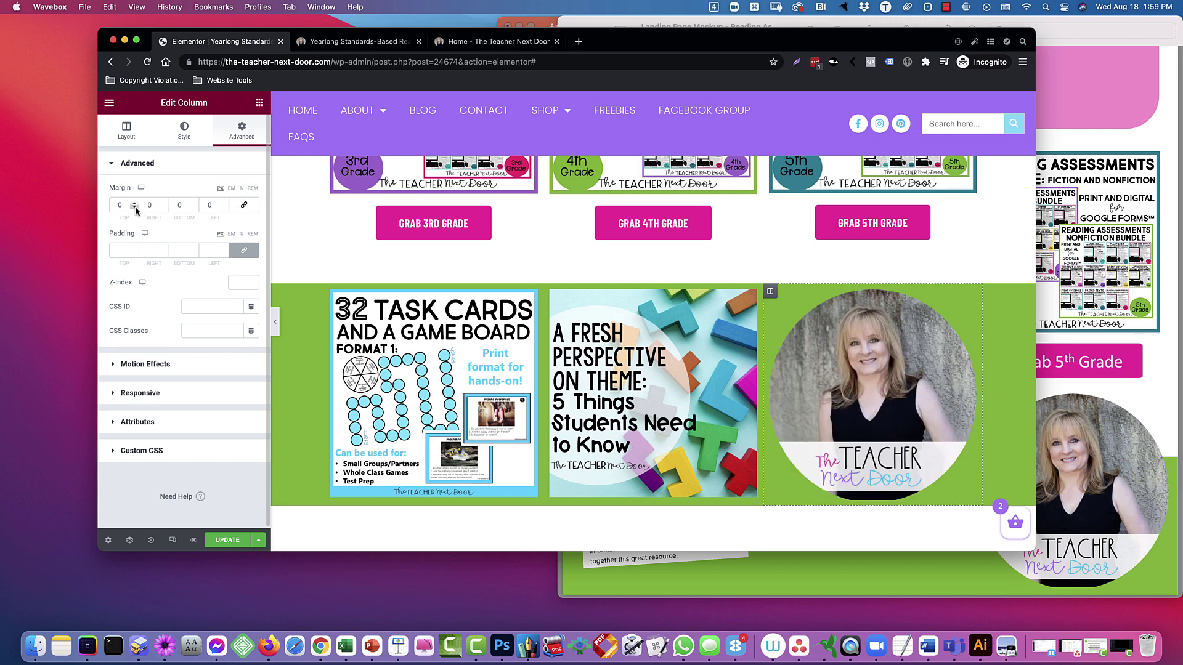
left_click_drag(135, 210, 135, 210)
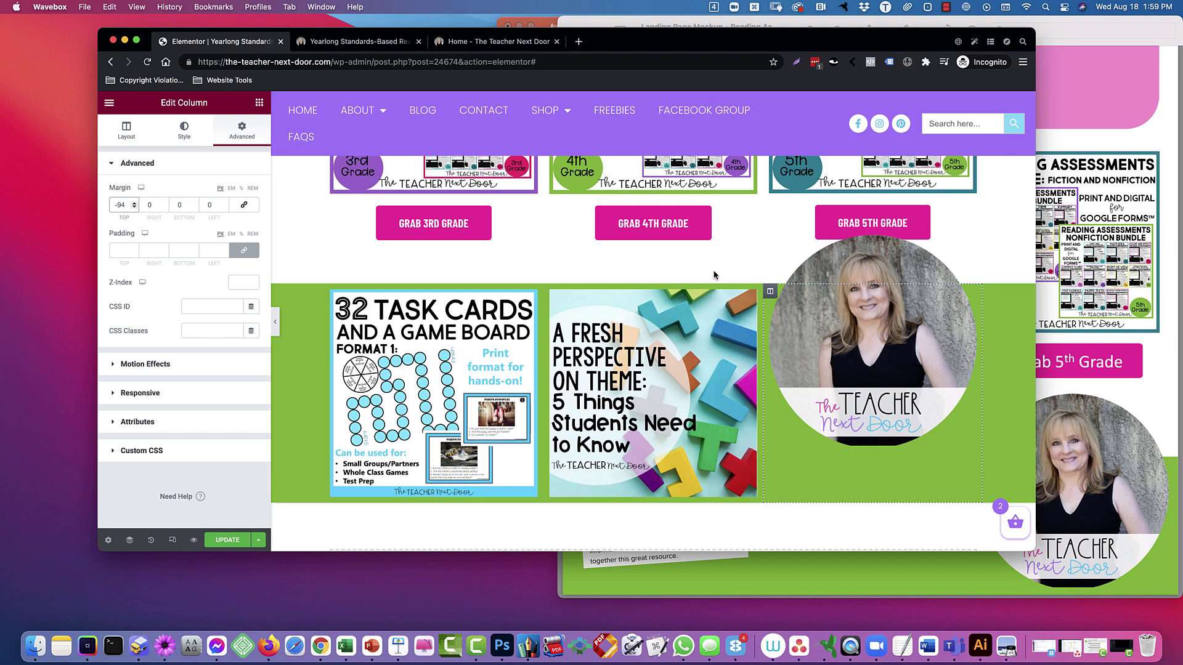
- Select the outer green section through the Navigator and set its top margin to 150
scroll(714, 275, "up", 3)
scroll(714, 275, "down", 1)
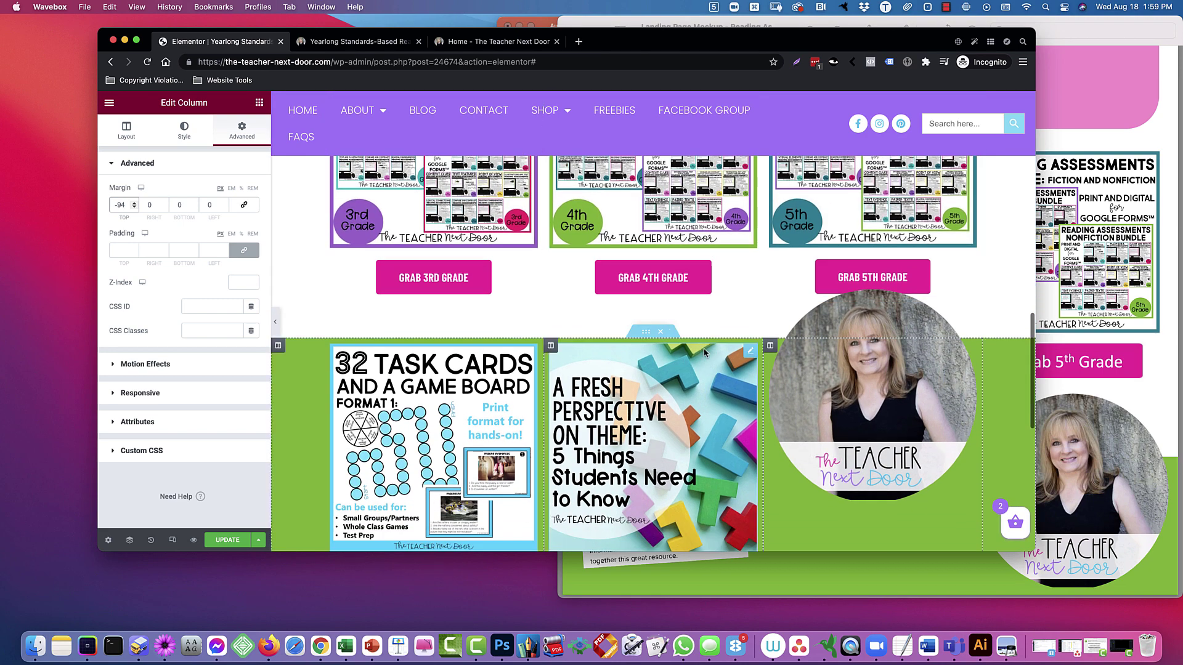
right_click(645, 339)
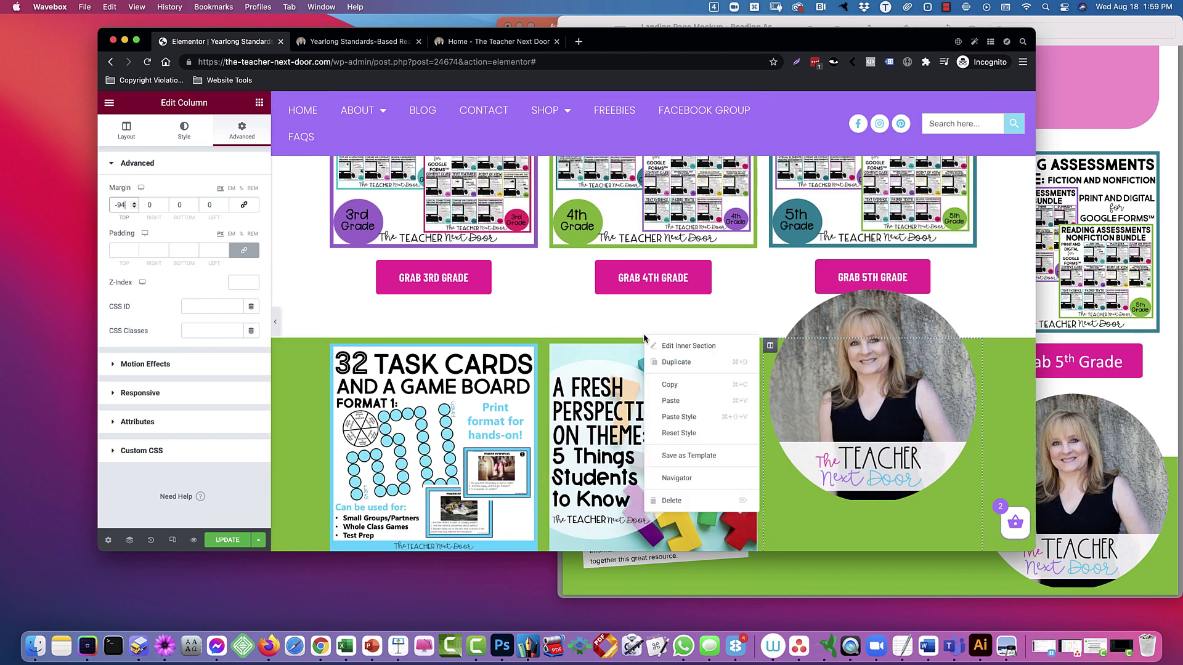
left_click(672, 346)
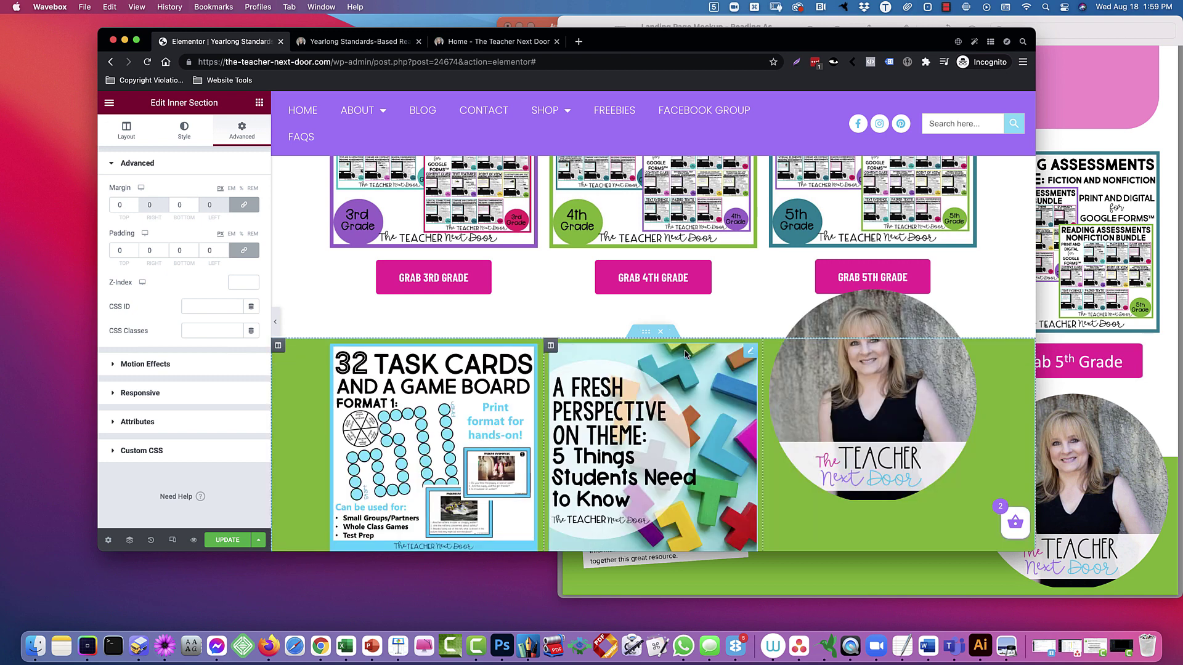
right_click(771, 420)
left_click(861, 511)
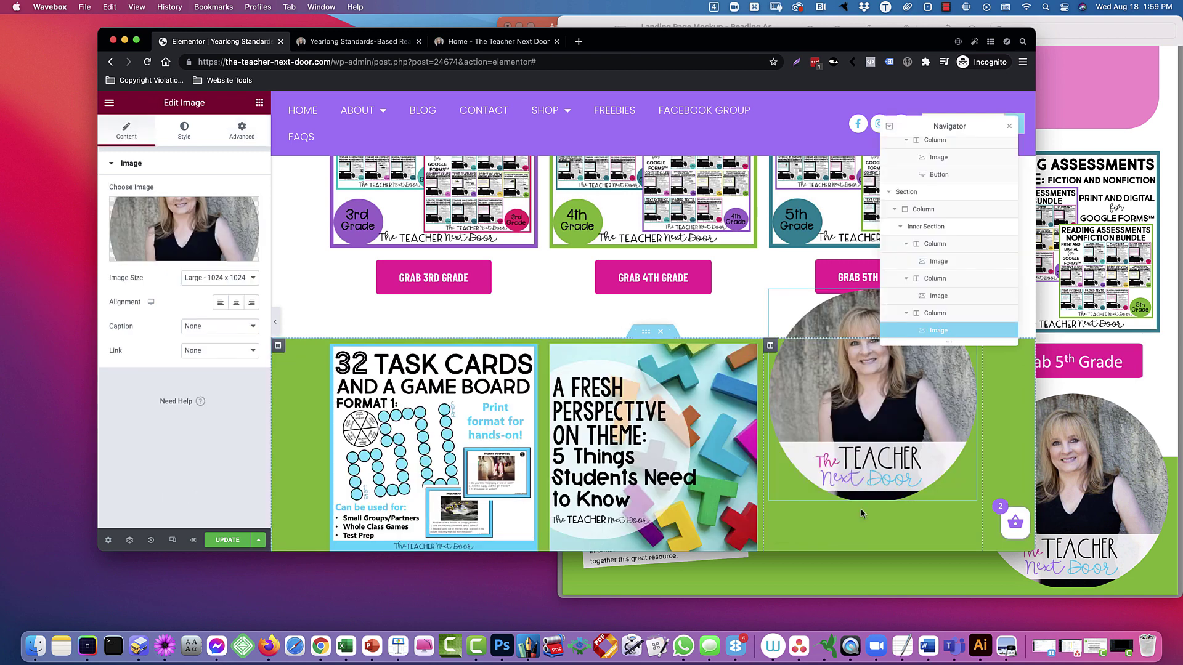
left_click_drag(862, 511, 936, 376)
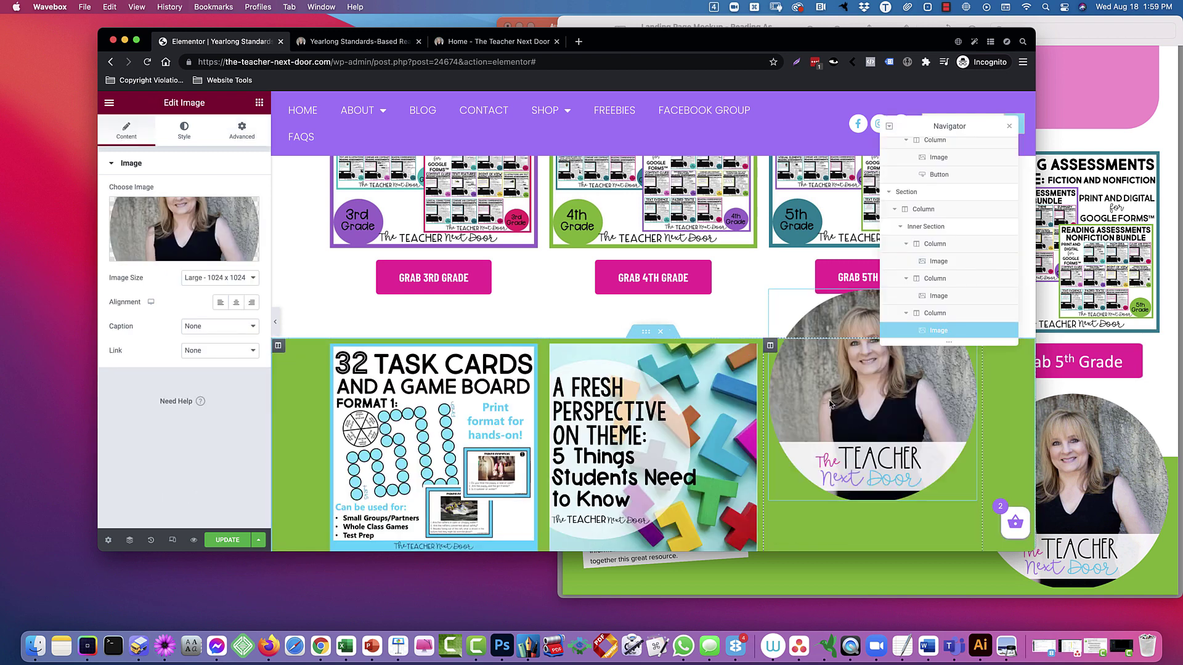
left_click(948, 191)
left_click(242, 129)
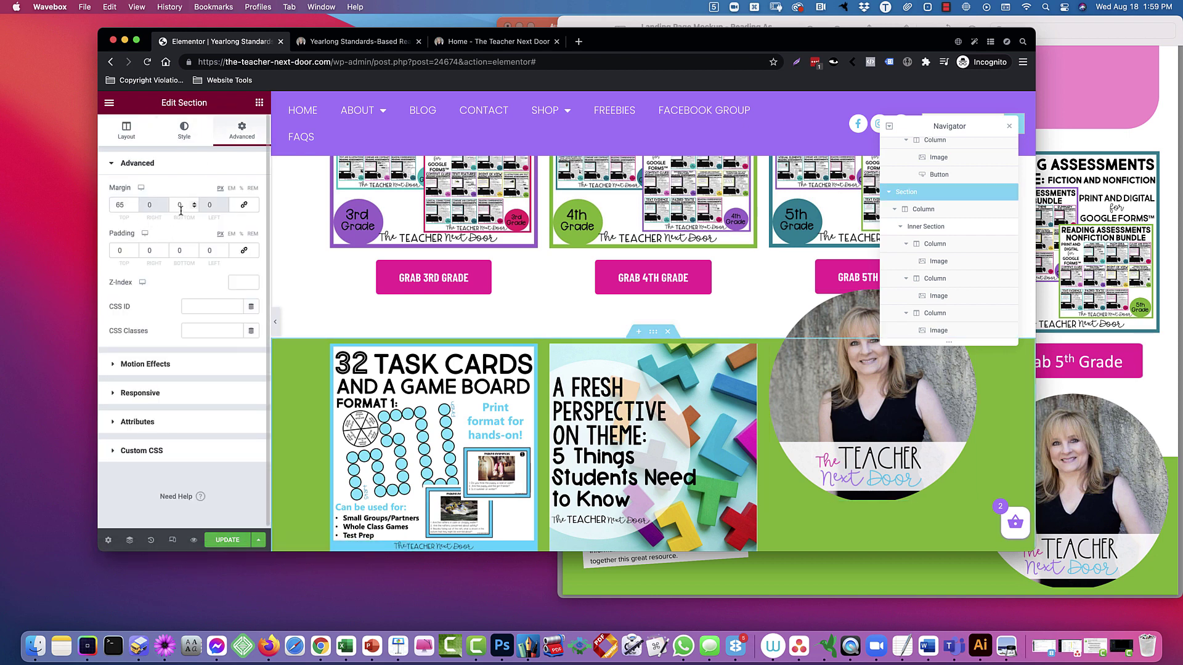
double_click(124, 207)
type("150")
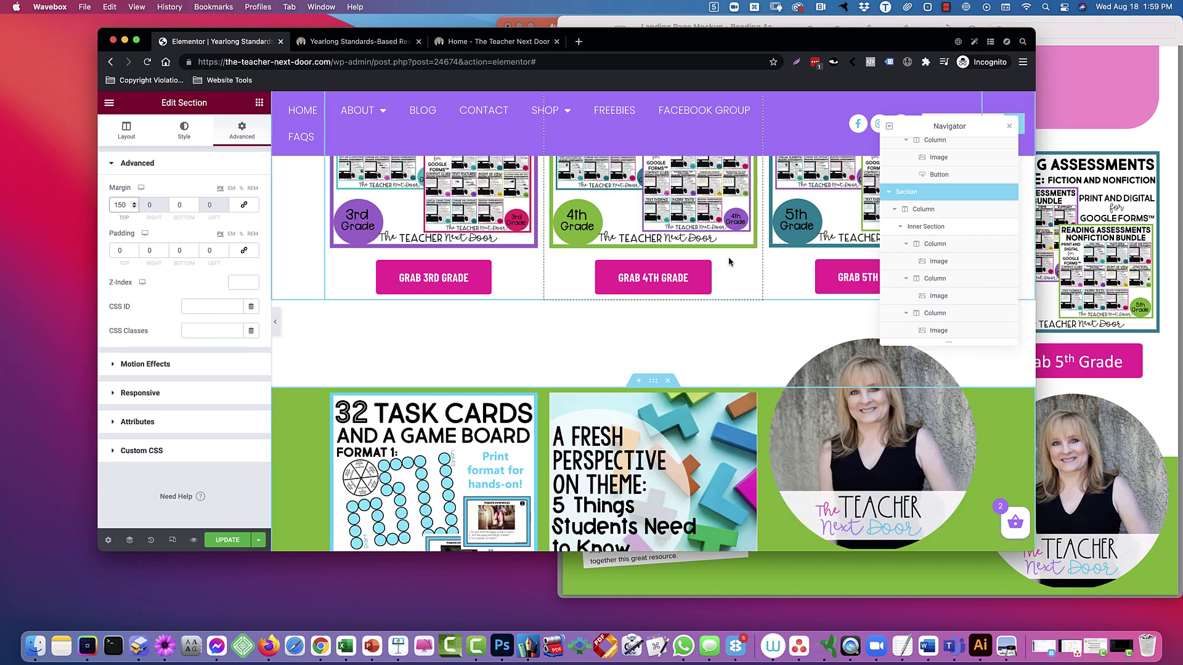
scroll(629, 348, "down", 2)
scroll(629, 349, "down", 3)
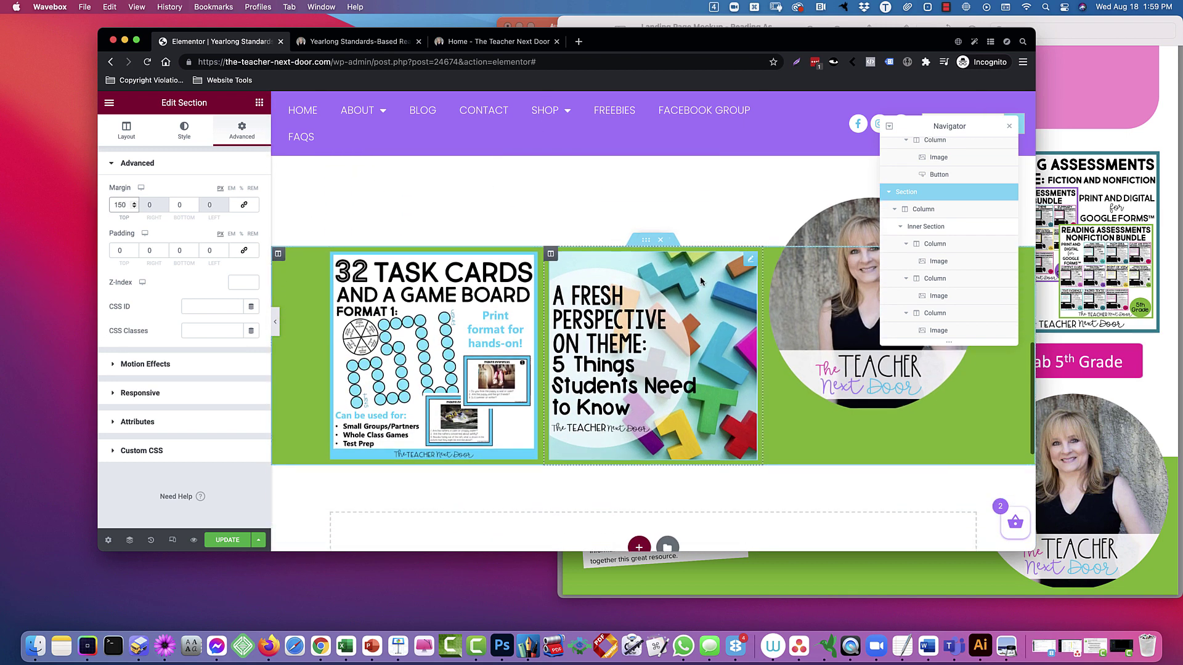
scroll(699, 276, "up", 3)
- Close the Navigator and check the portrait column's top margin
left_click(858, 366)
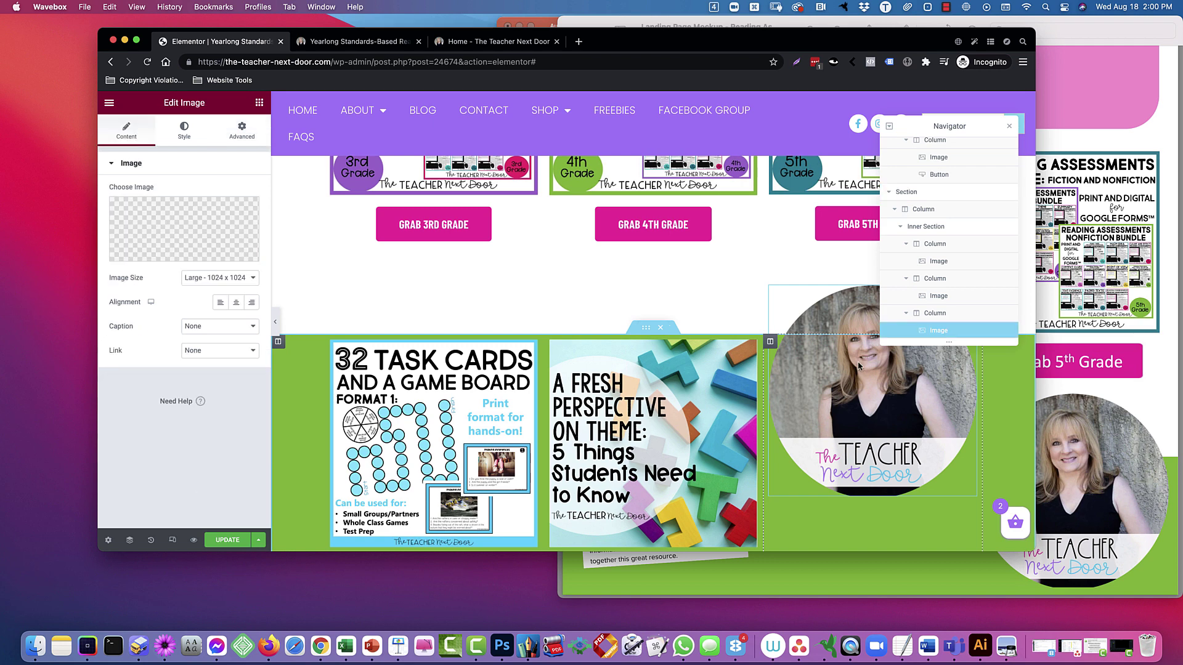
left_click(1010, 128)
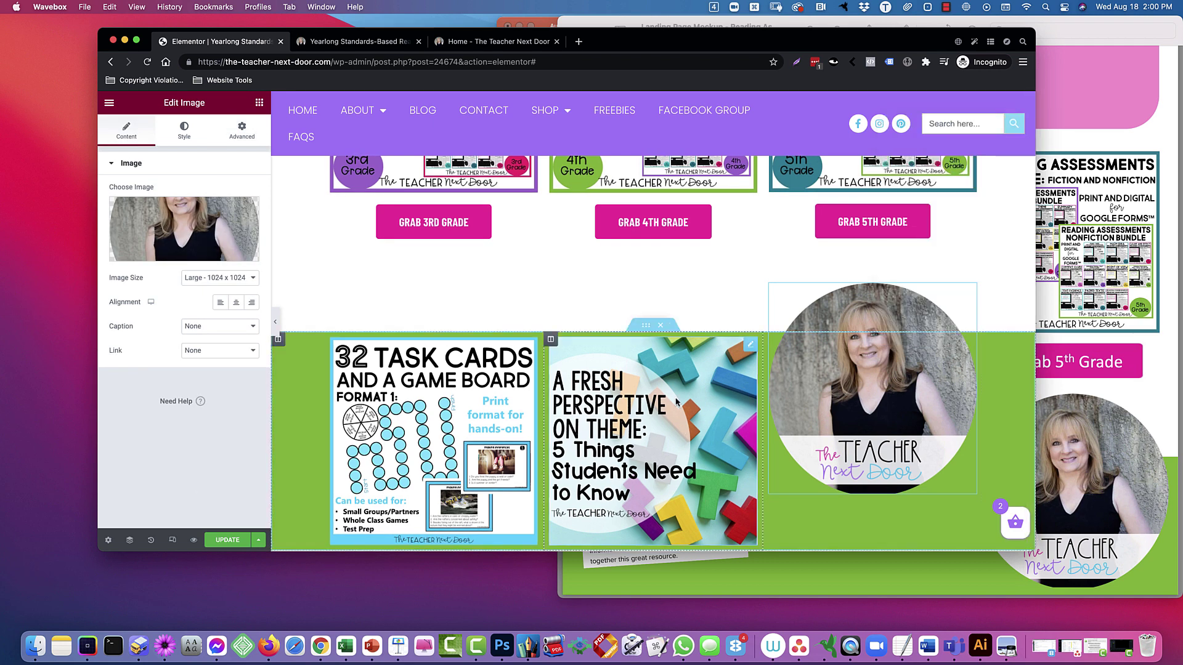
left_click(243, 131)
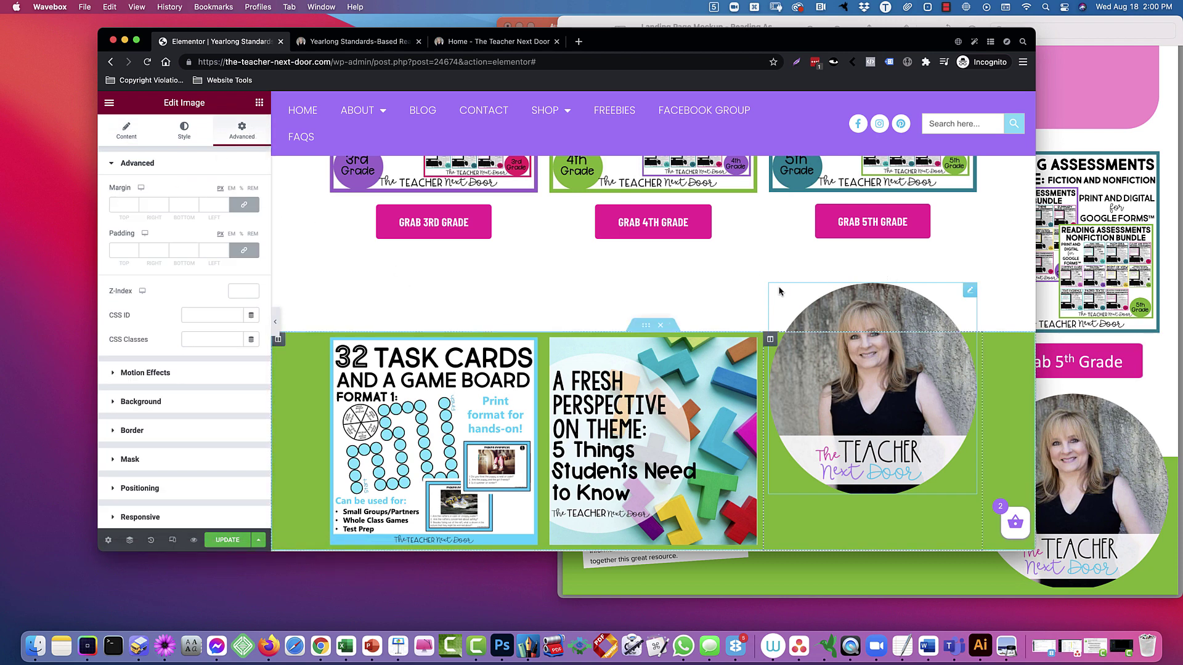
left_click(770, 339)
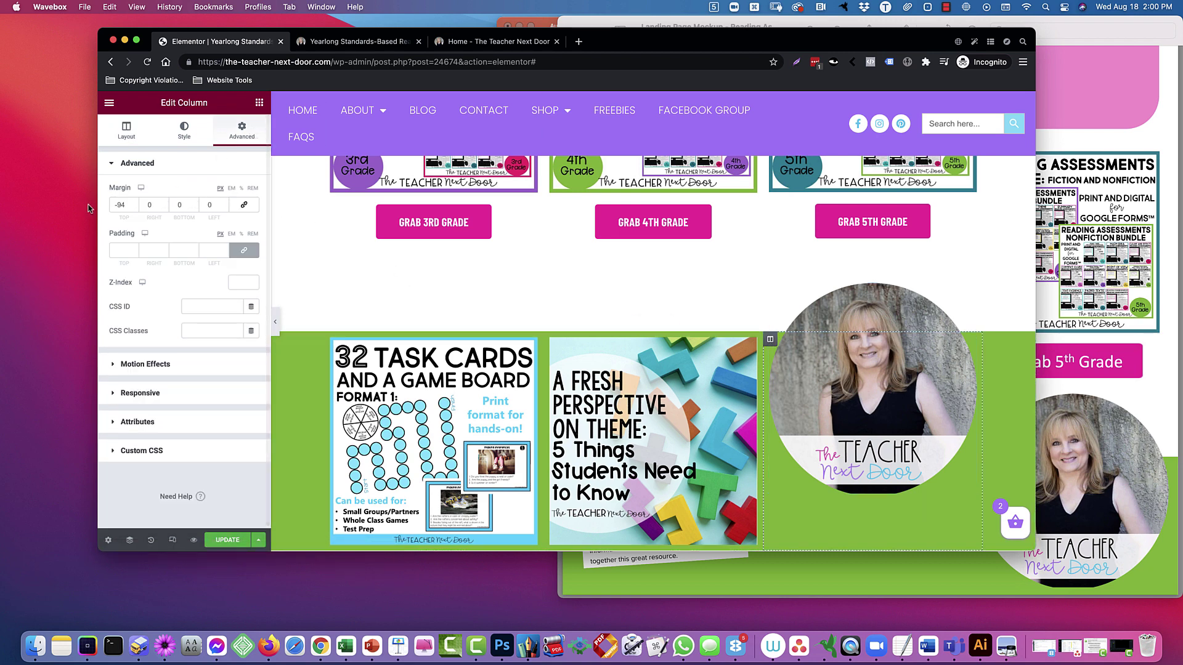
- Unlink the margin values of the "A Fresh Perspective on Theme" column and clear its padding
left_click(551, 339)
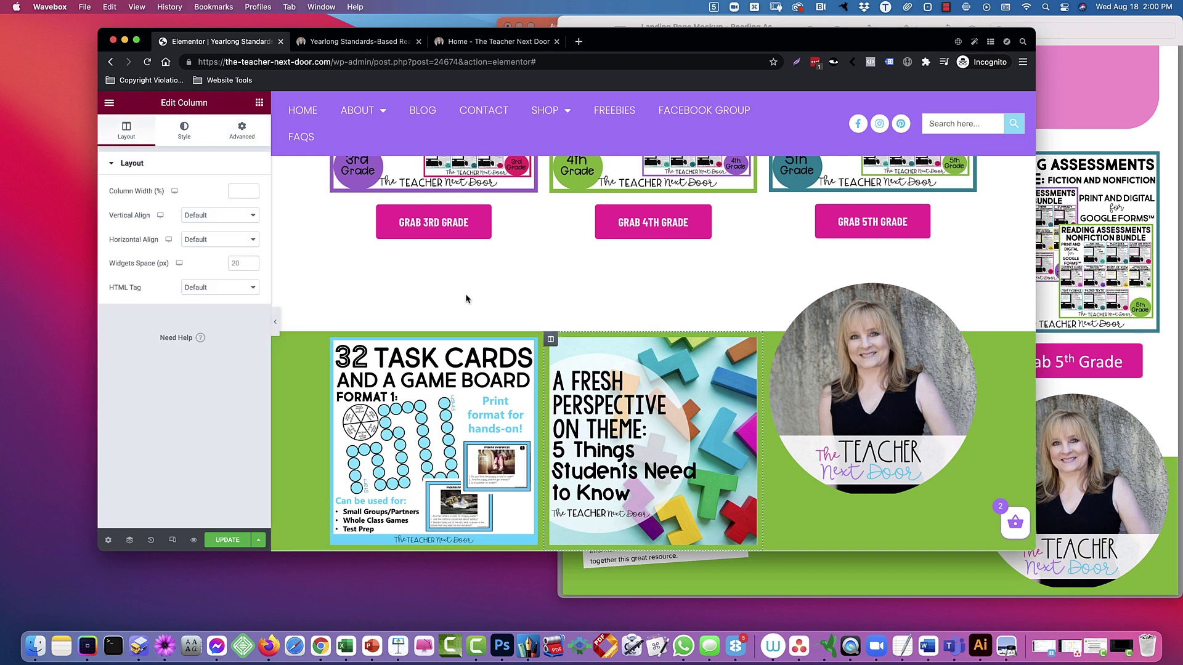
left_click(241, 128)
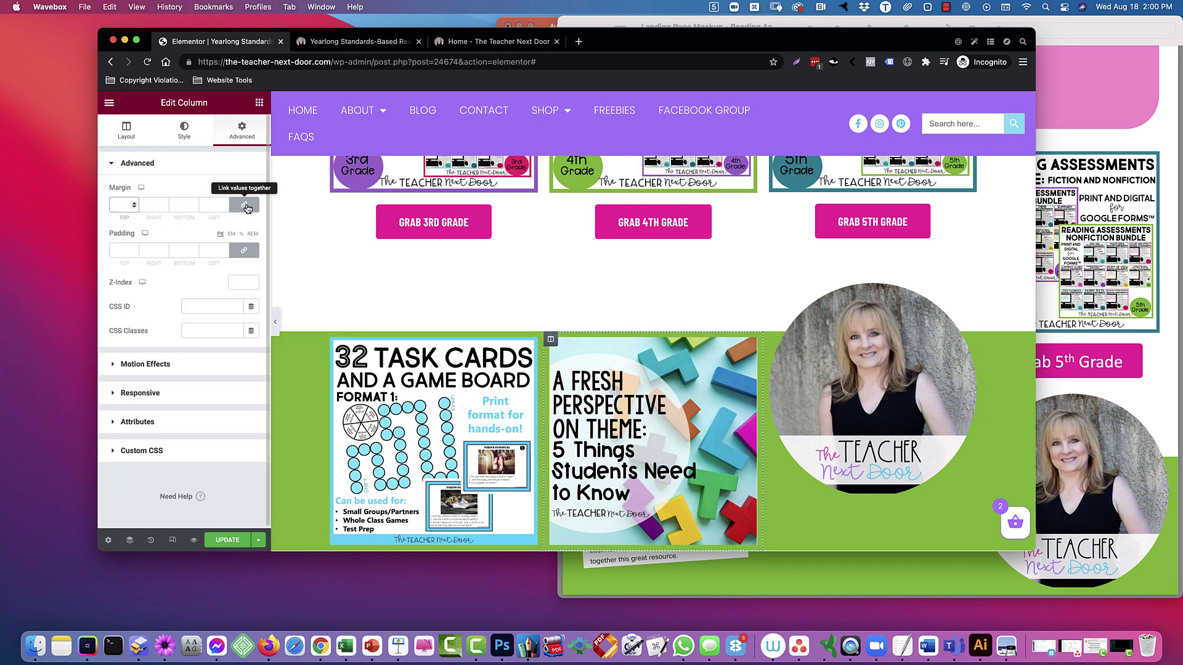
left_click(242, 252)
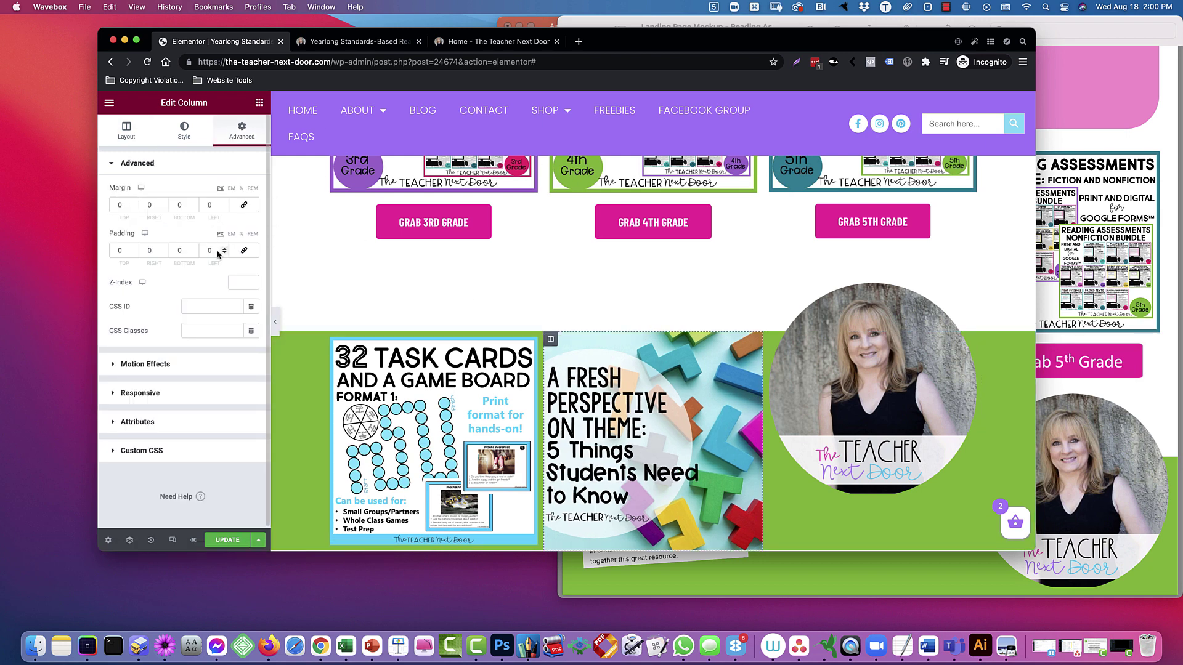
left_click(242, 251)
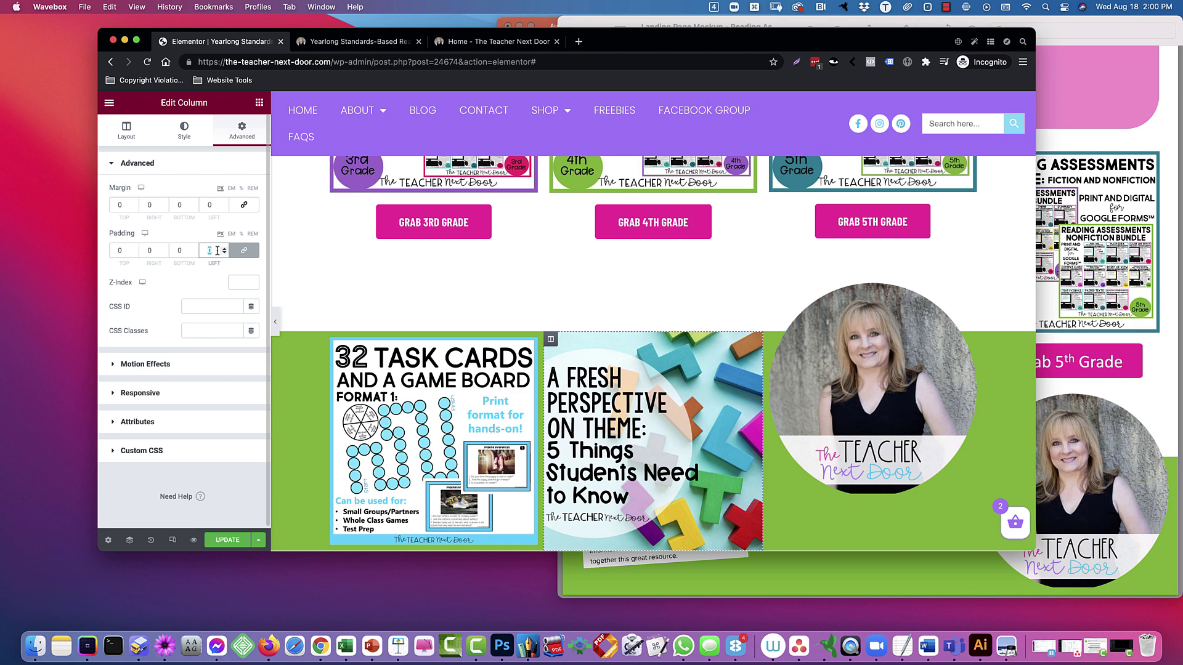
key("BackSpace")
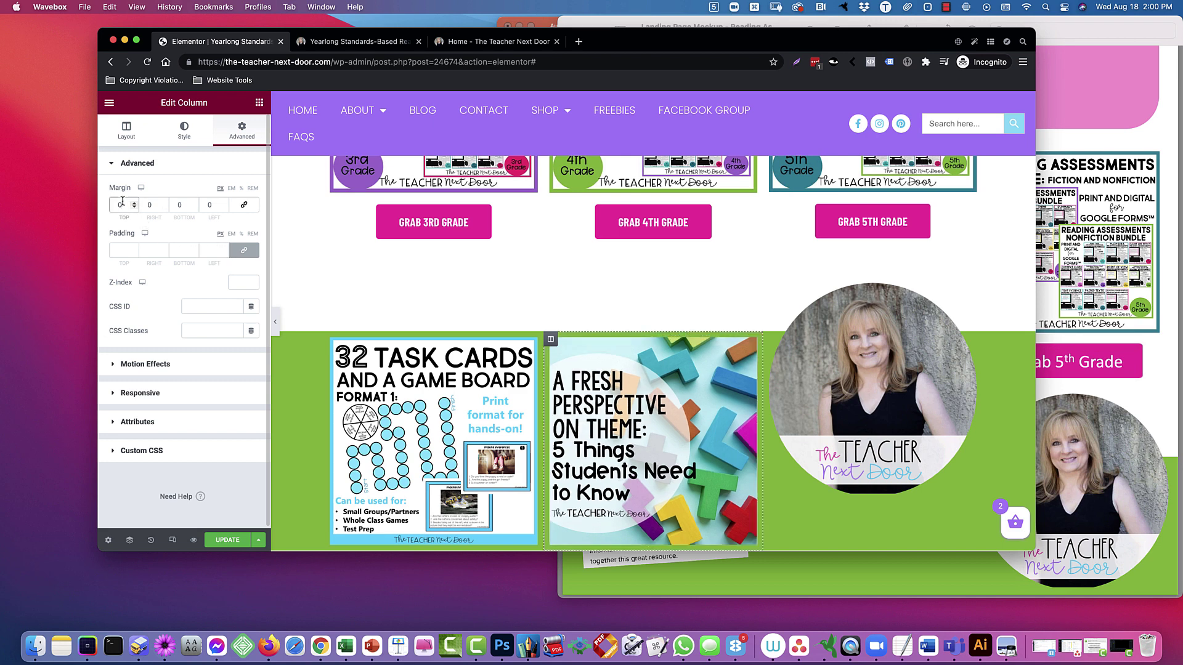
- Set the top margin of the "A Fresh Perspective on Theme" column to -94
type("94")
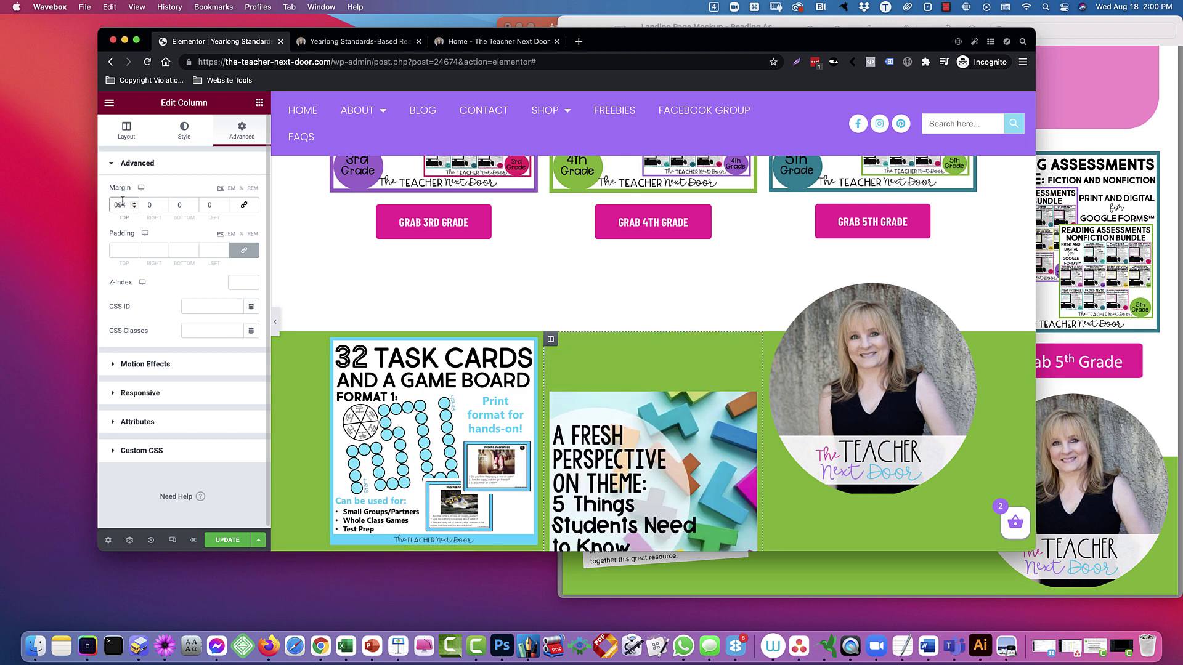
key("BackSpace")
key("BackSpace")
left_click(135, 207)
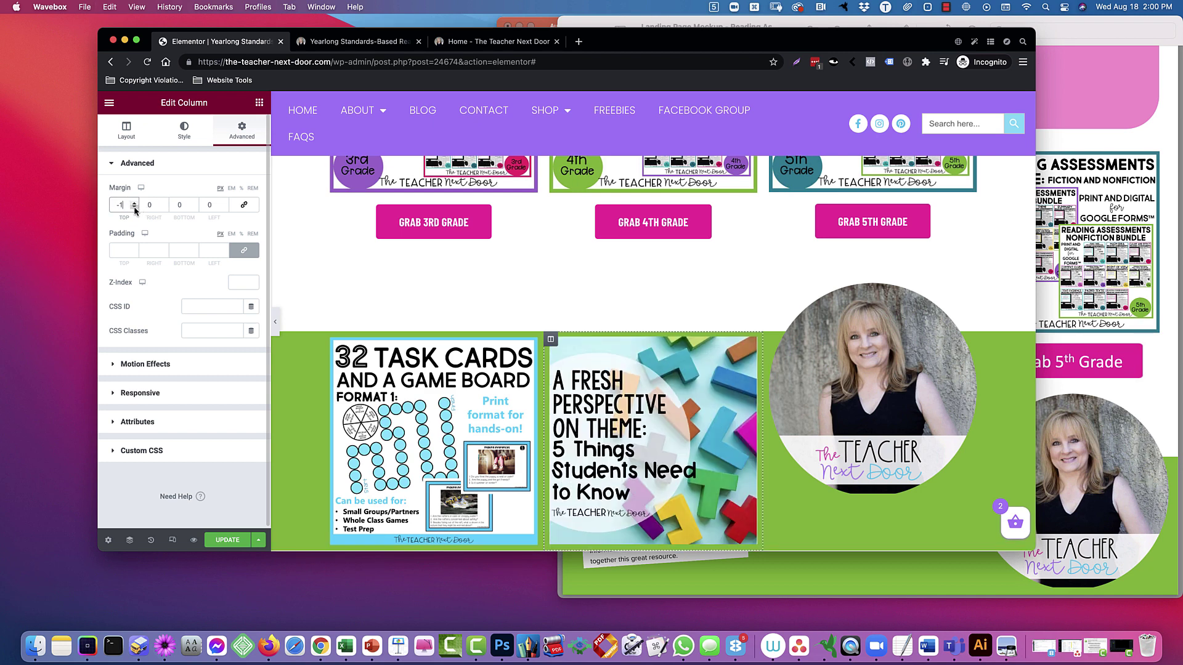
left_click(134, 207)
left_click(135, 207)
left_click(134, 207)
left_click(135, 207)
left_click(134, 207)
left_click(134, 207)
left_click(134, 207)
left_click(134, 207)
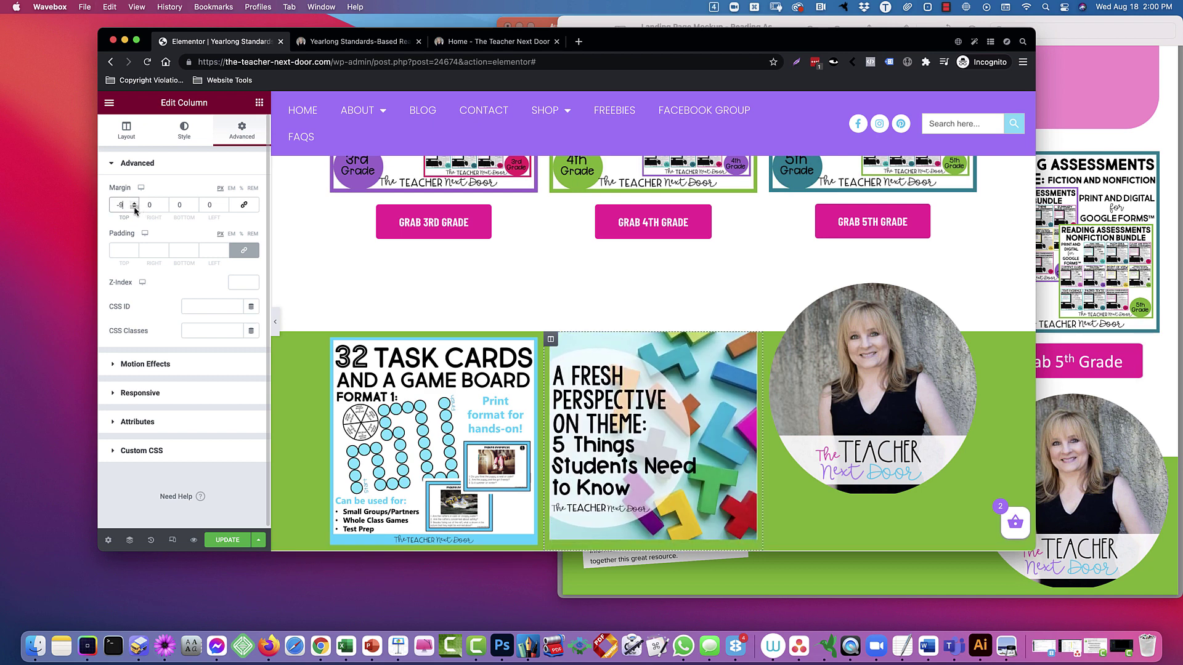
type("4")
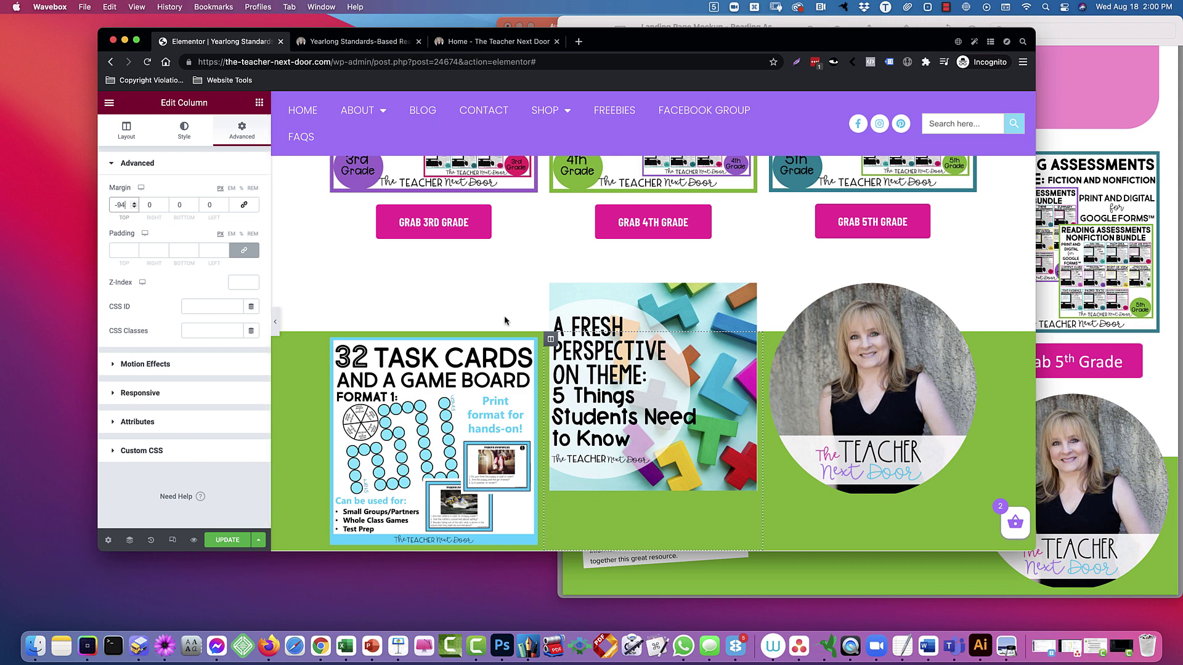
- Unlink the margin values of the "32 Task Cards" column and set its top margin to -94
left_click(331, 340)
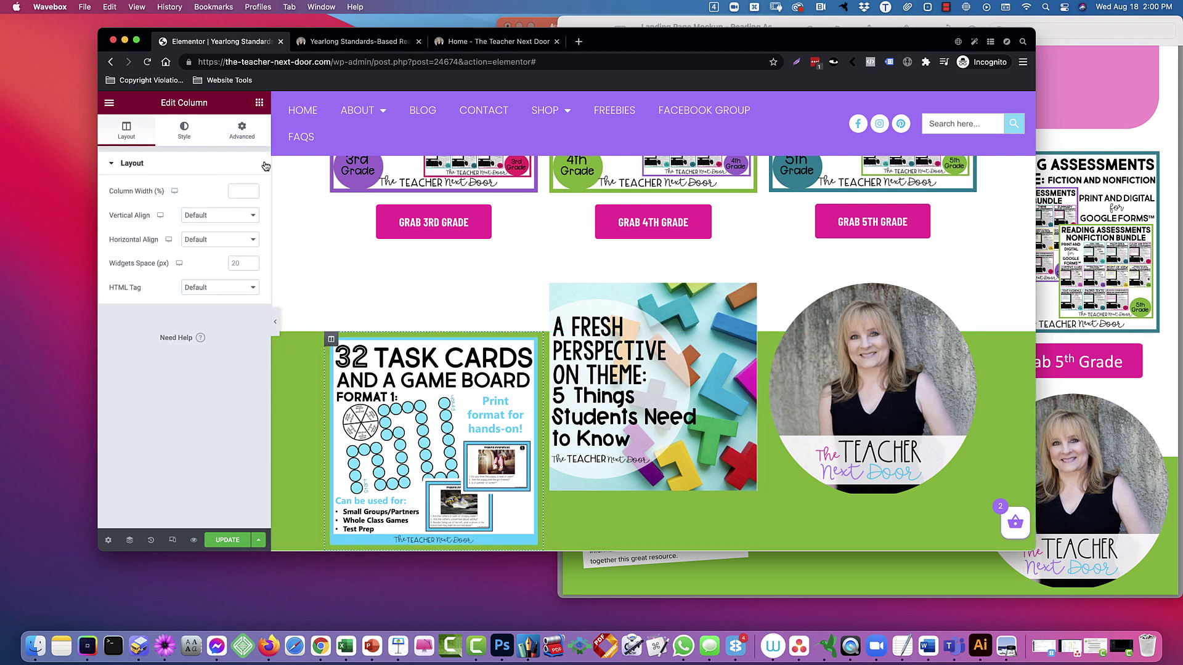
left_click(244, 127)
left_click(243, 205)
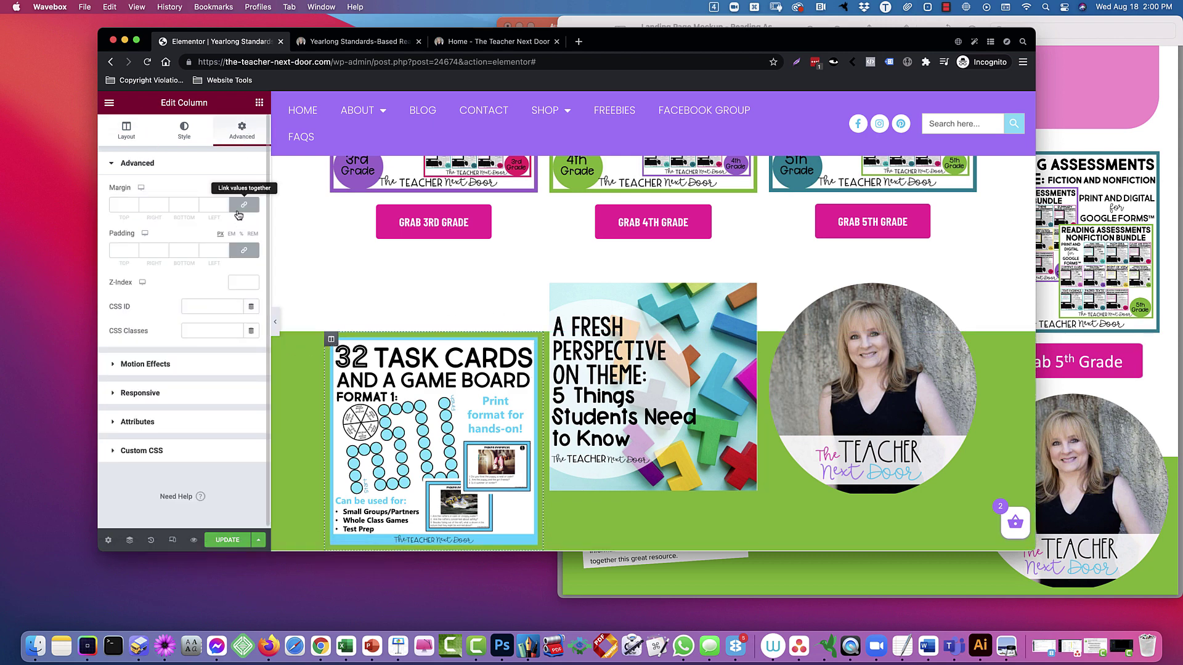
left_click(133, 208)
left_click(132, 207)
left_click(133, 207)
left_click(134, 207)
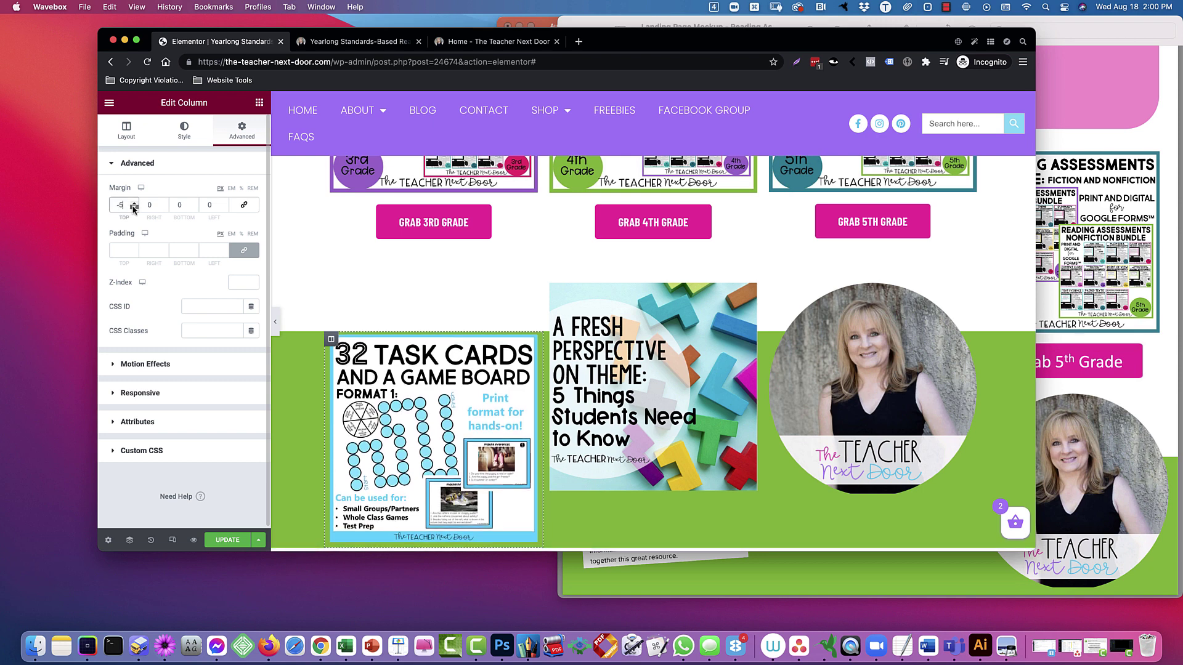
left_click(133, 207)
left_click(133, 208)
left_click(133, 208)
left_click(133, 208)
type("4")
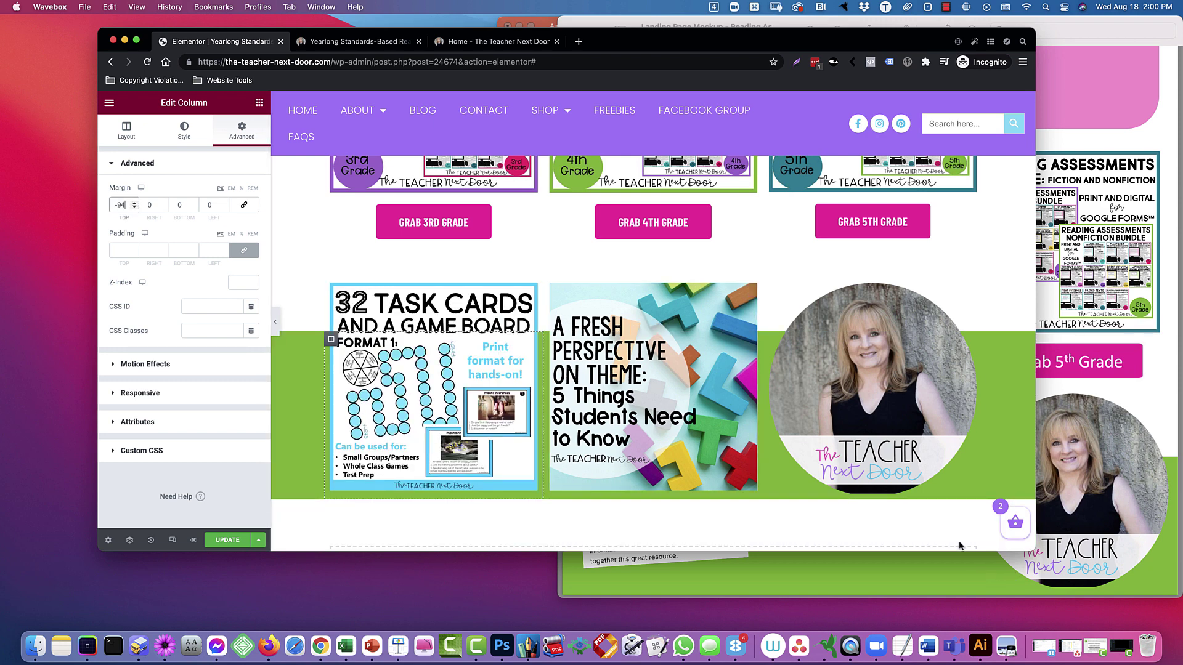
- Rotate the "32 Task Cards and a Game Board" image to 352 degrees
scroll(959, 545, "down", 5)
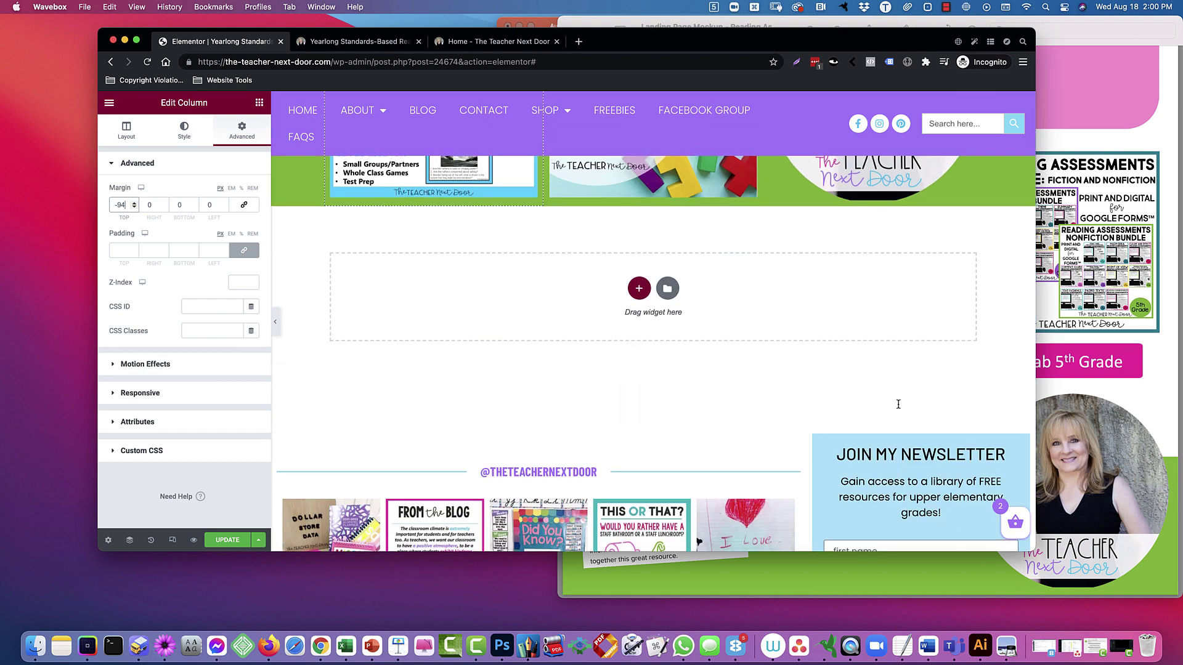
left_click(924, 562)
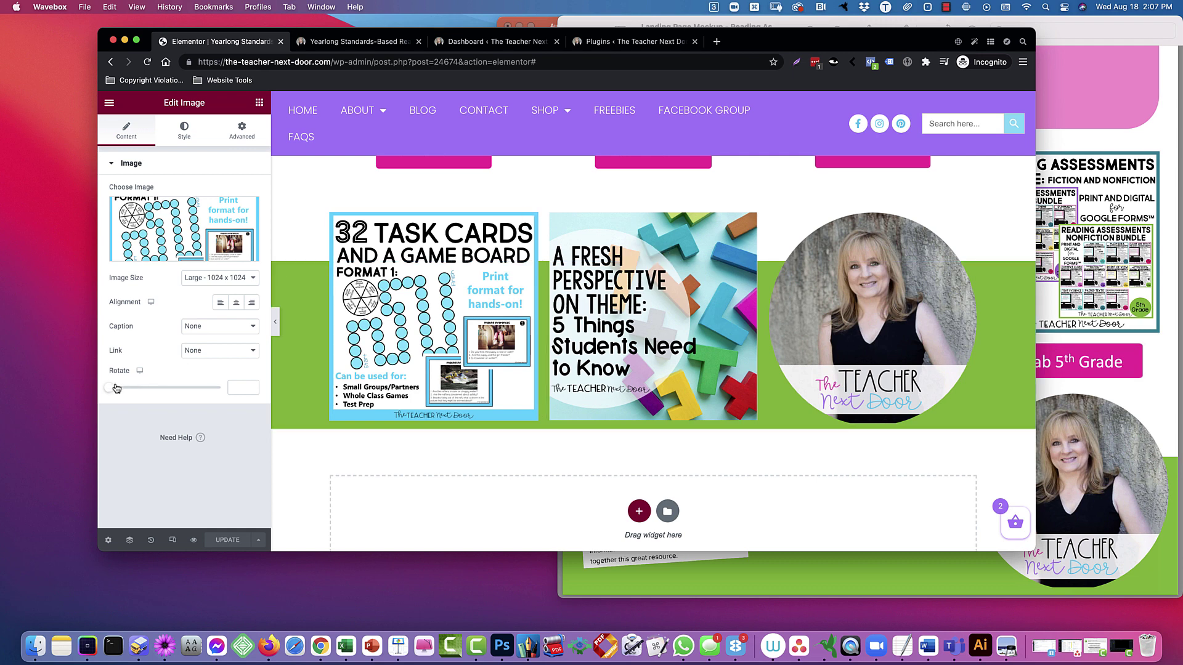
left_click_drag(117, 388, 96, 391)
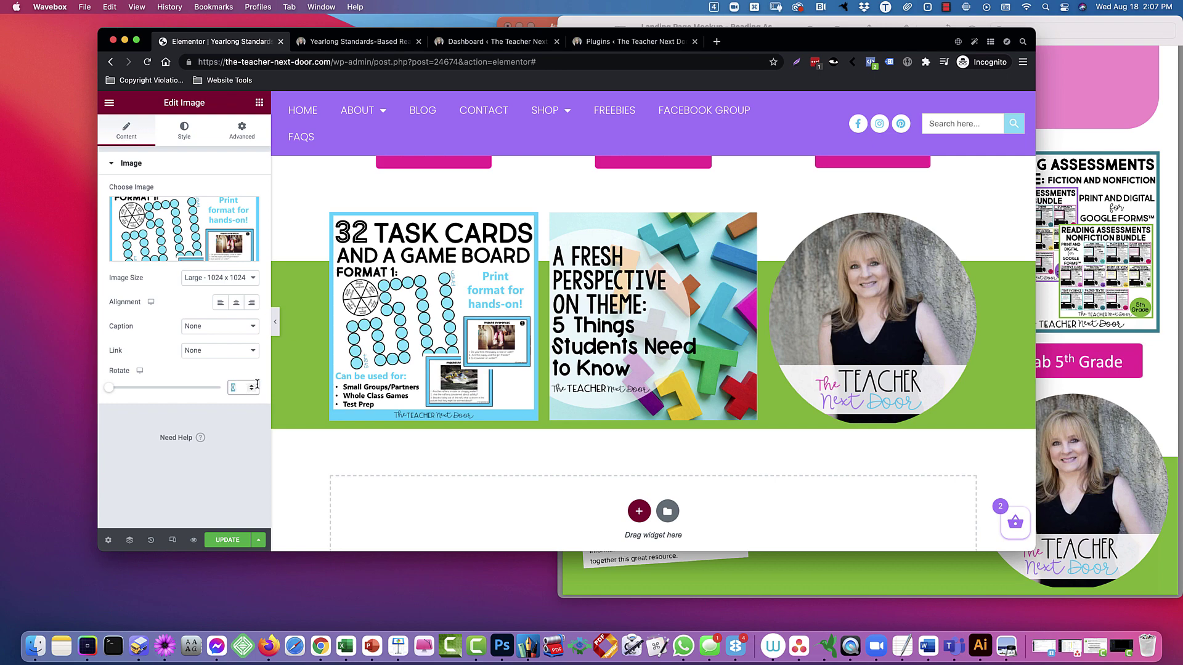
left_click_drag(107, 393, 218, 387)
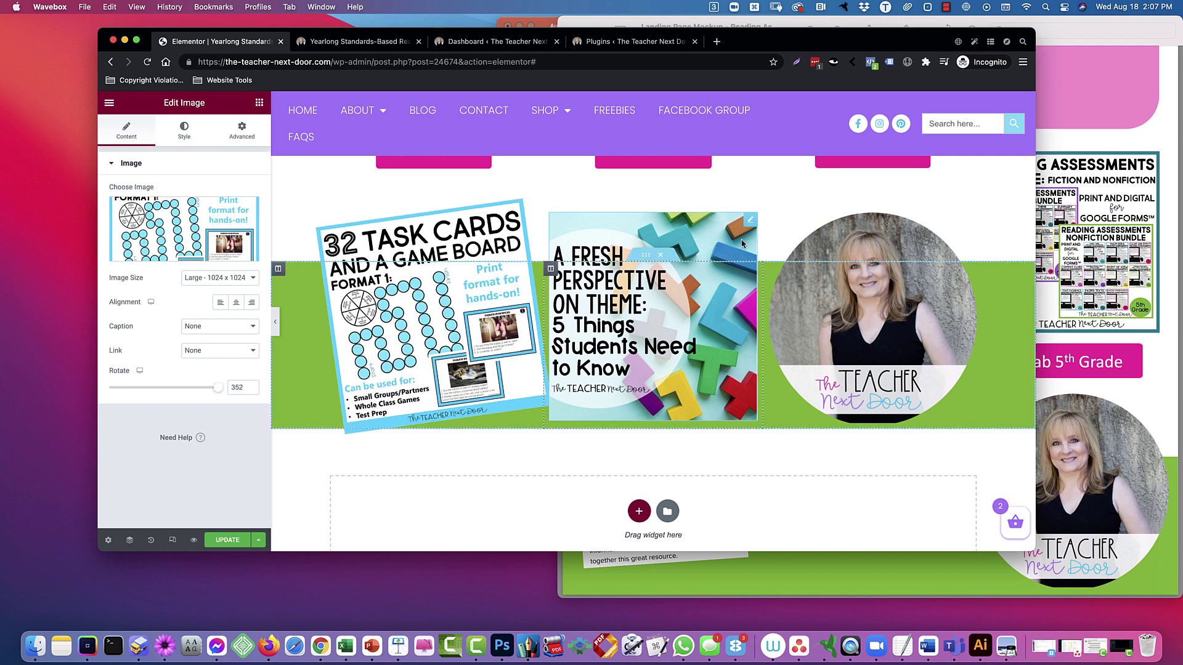
- Rotate the "A Fresh Perspective on Theme" image to 7 degrees
left_click(757, 565)
left_click(550, 247)
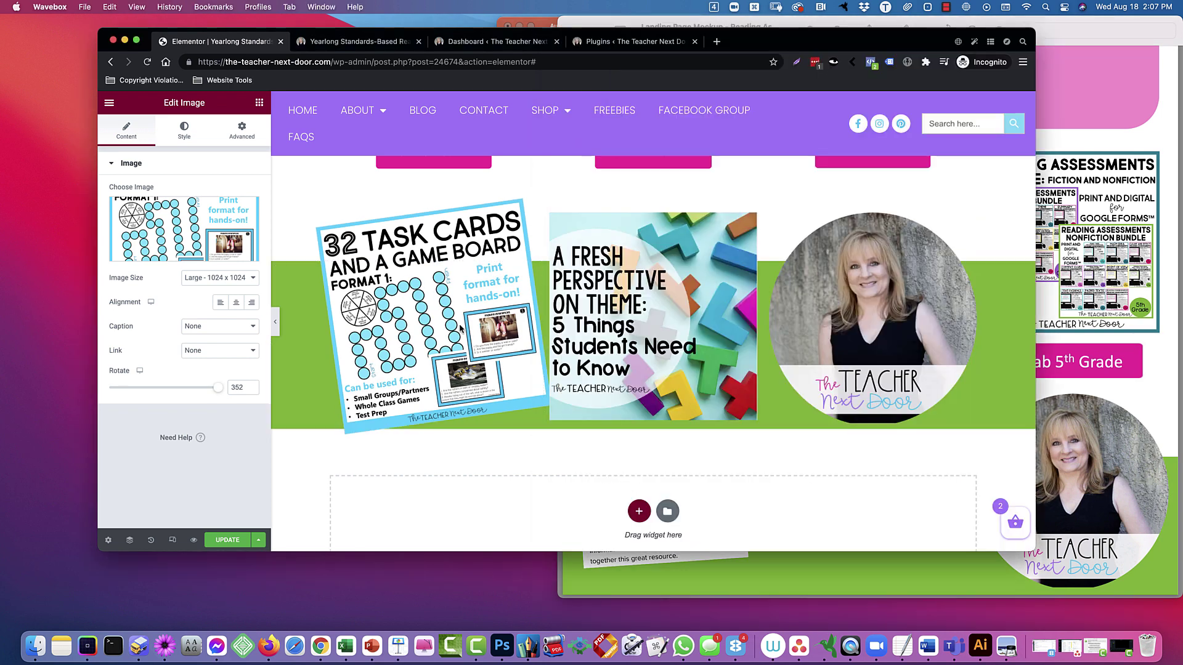
left_click(751, 221)
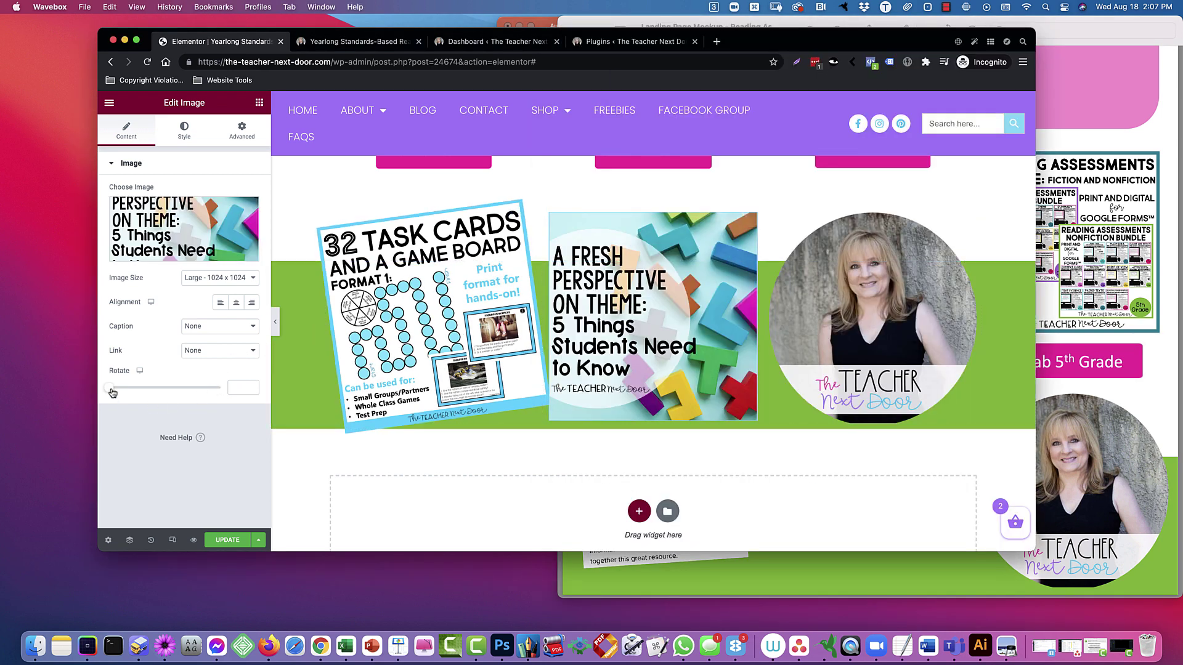
left_click_drag(112, 391, 114, 396)
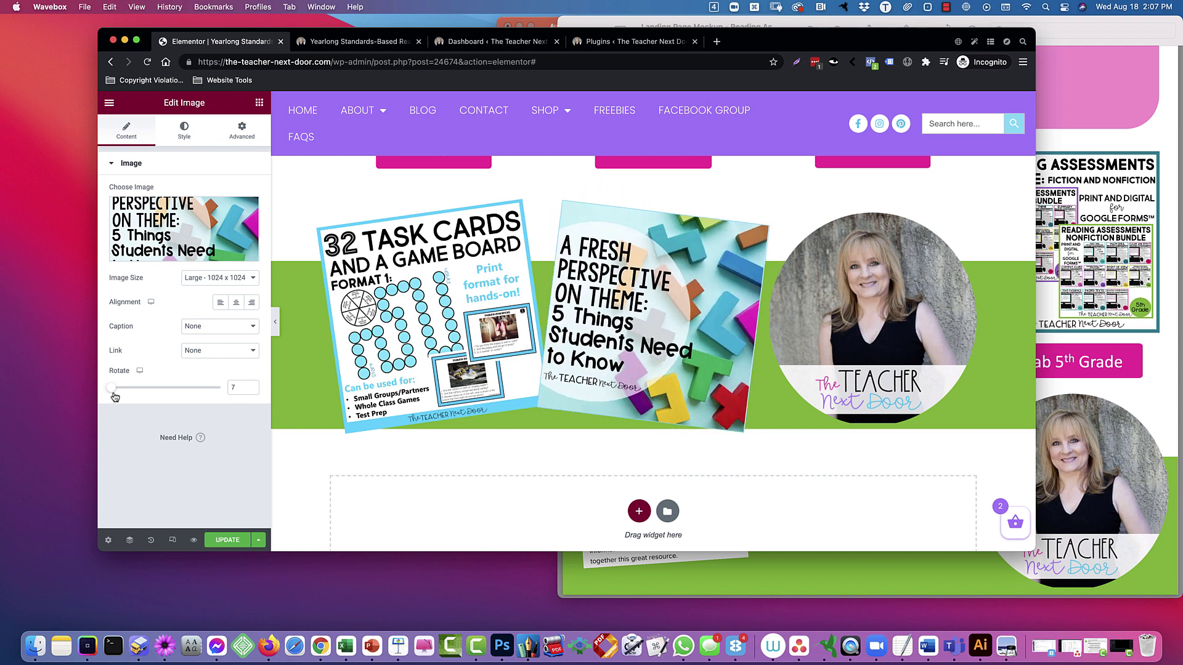
- Check the images against the mockup and set the padding of the "32 Task Cards" column to 25 on all sides
left_click(758, 566)
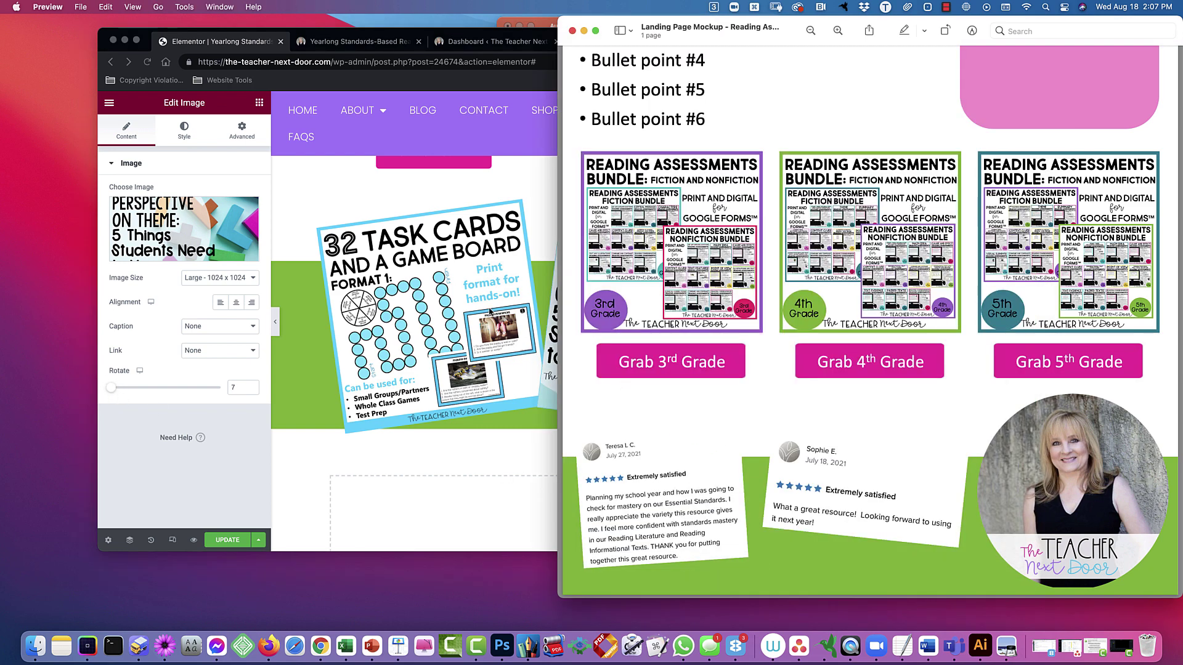
left_click(490, 311)
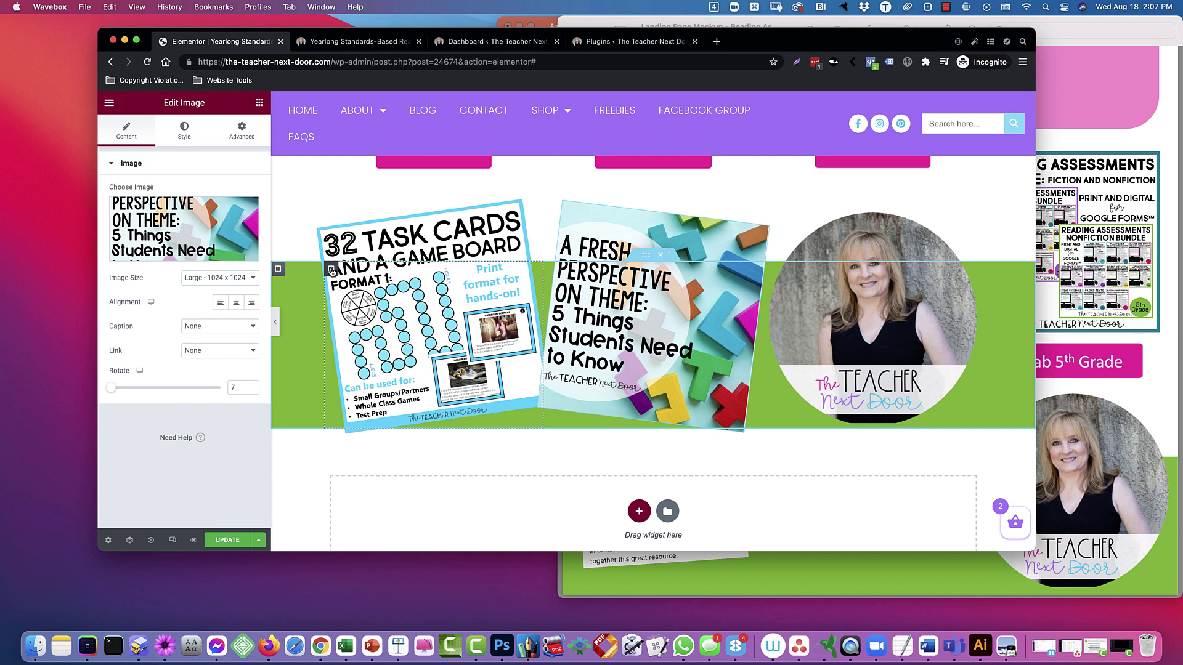
left_click(332, 269)
left_click(242, 130)
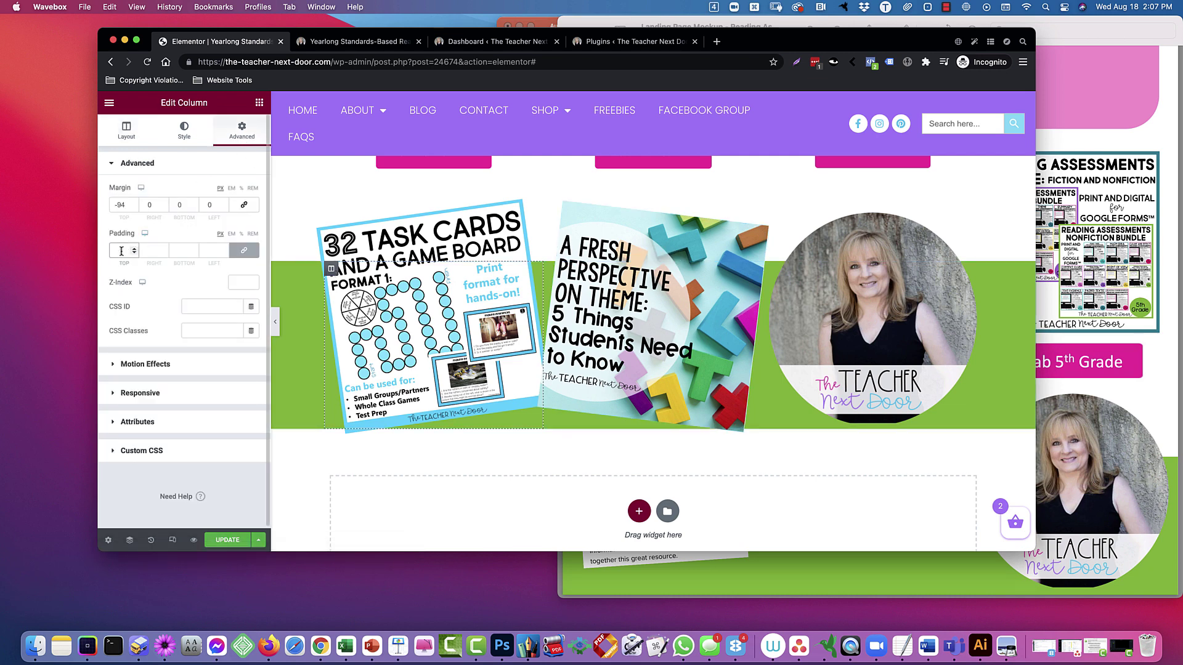
type("15")
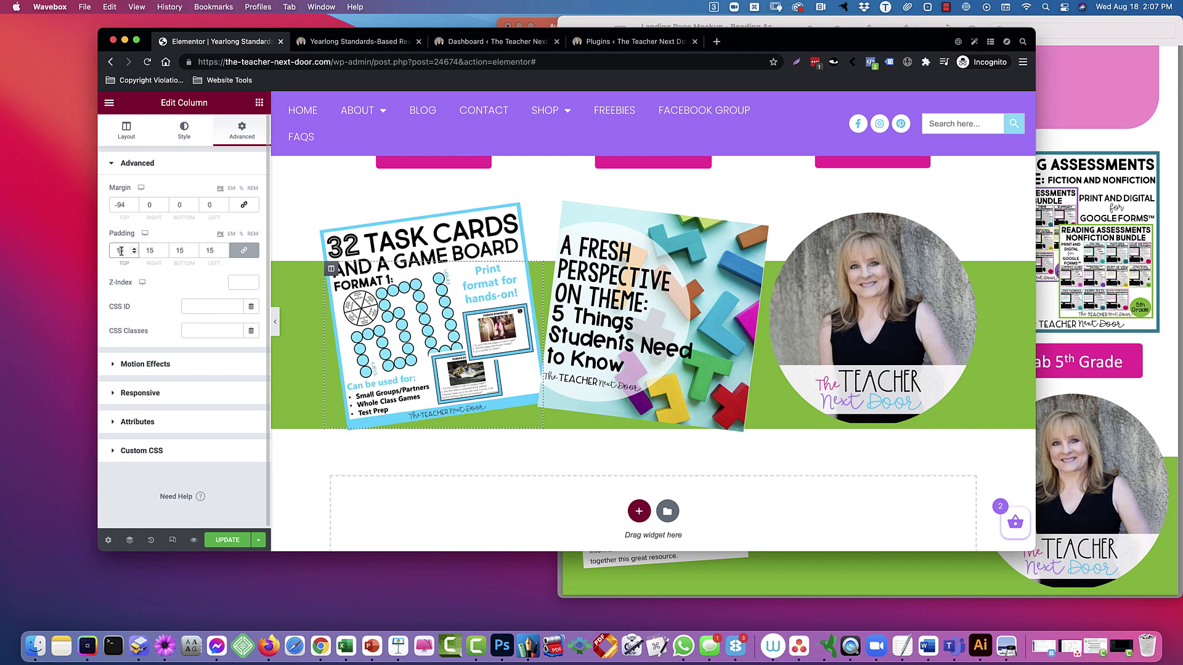
type("25")
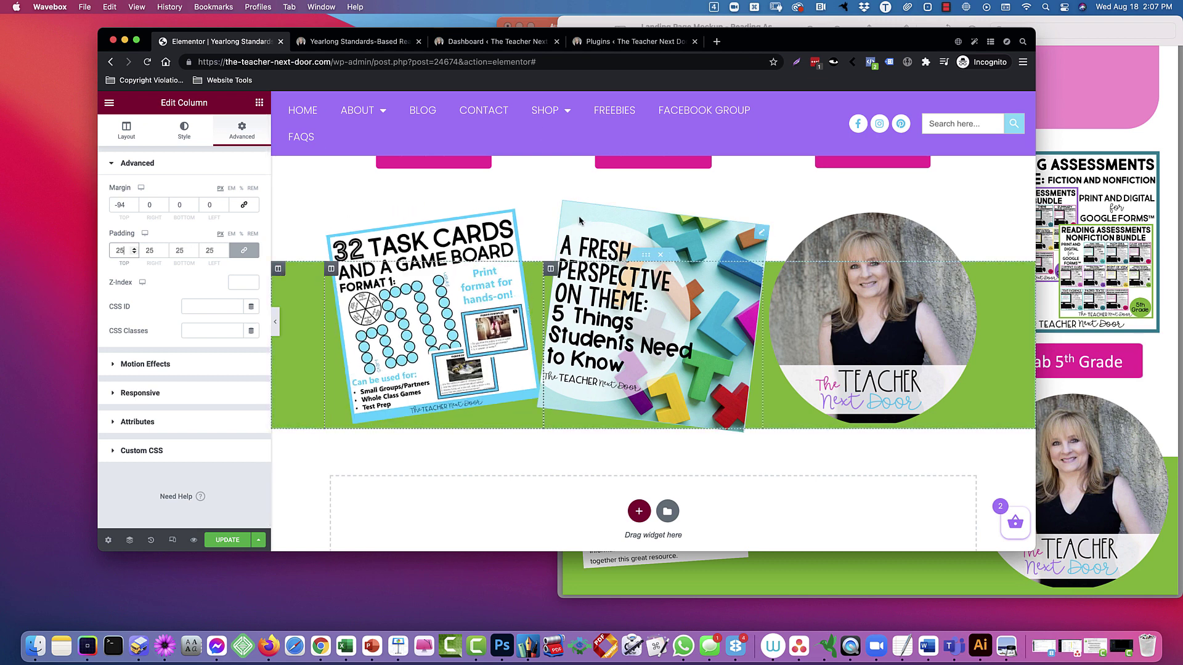
- Set the padding of the "A Fresh Perspective on Theme" column to 28 on all sides and compare the layout with the mockup
left_click(552, 268)
left_click(242, 131)
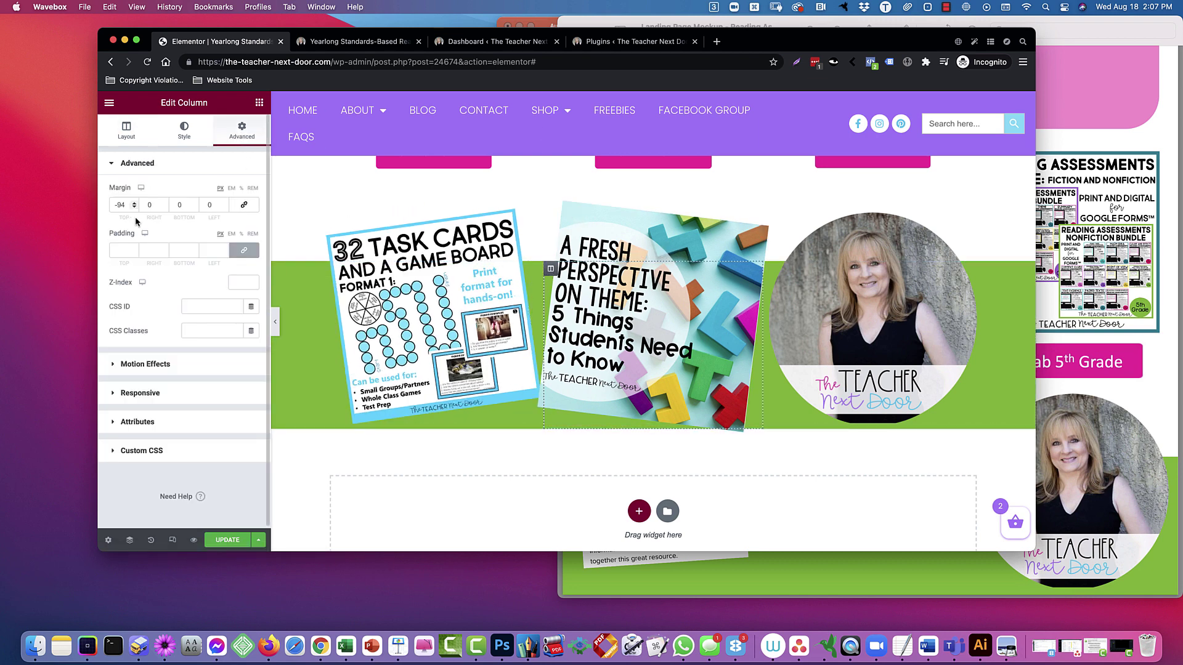
type("25")
key("Up")
key("Up")
key("Up")
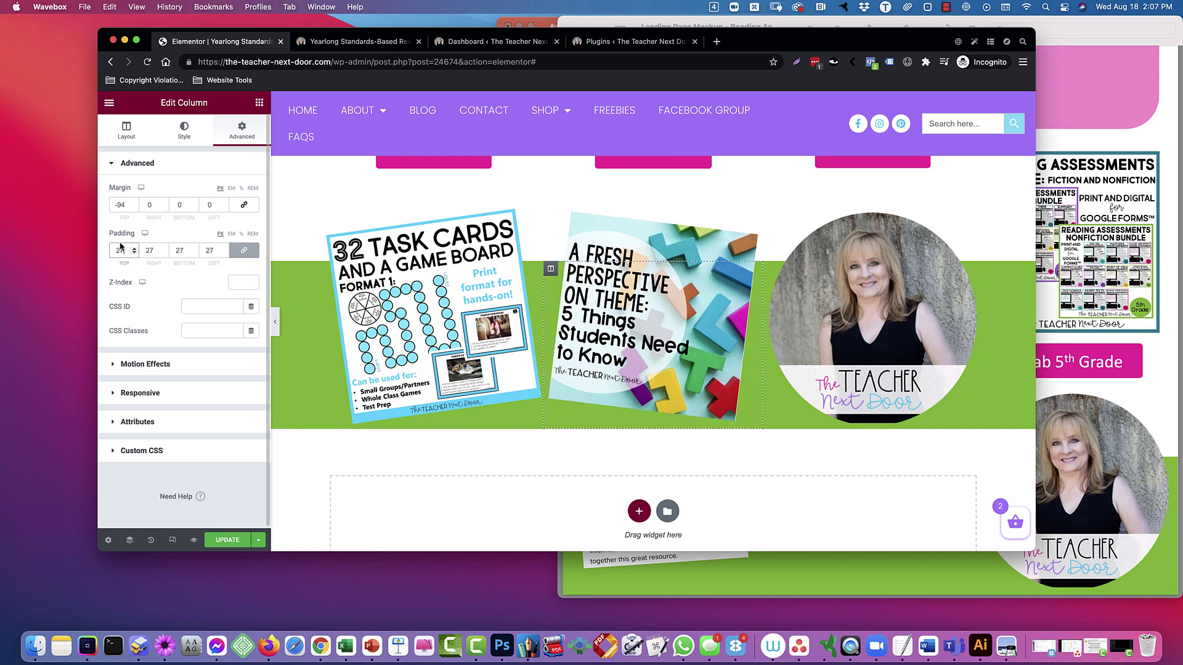
left_click(794, 564)
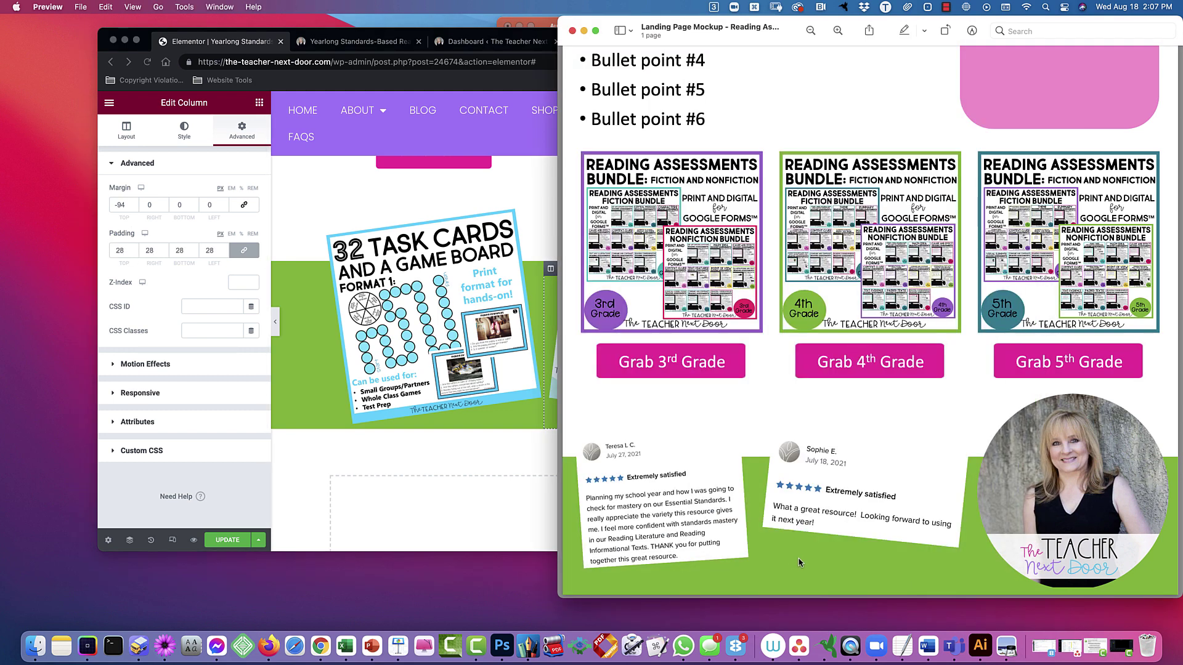
left_click(396, 341)
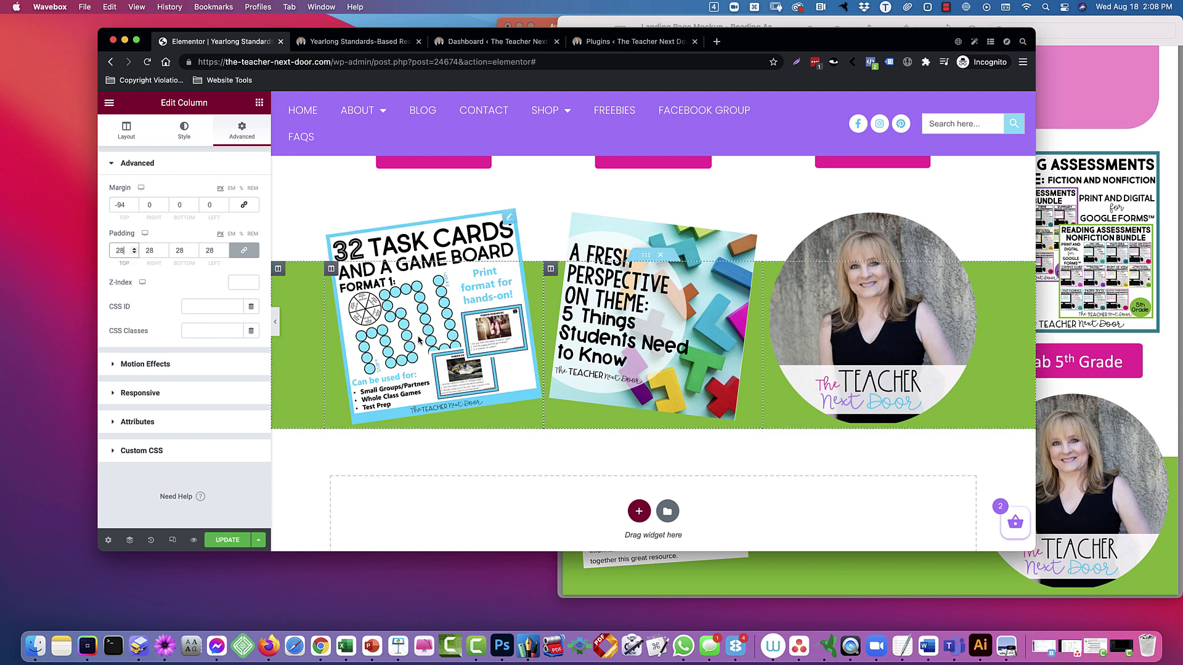
- Set the bottom padding of the green section containing the three images to 13
scroll(689, 354, "down", 1)
scroll(689, 354, "up", 1)
scroll(708, 376, "down", 1)
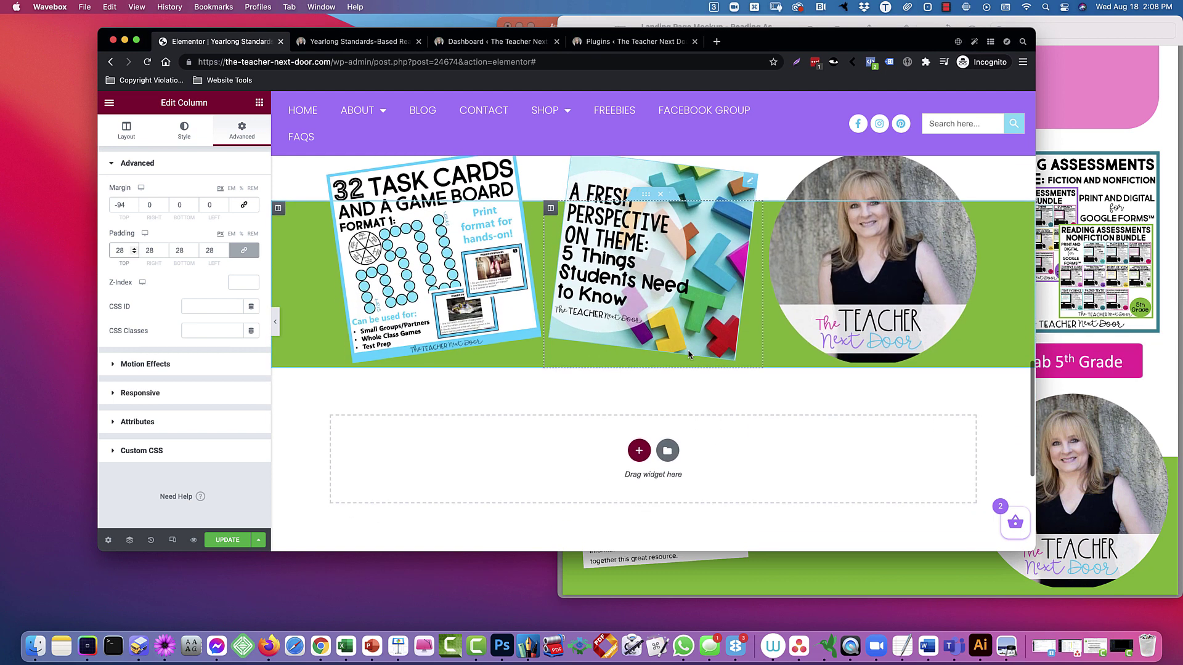
scroll(731, 396, "up", 2)
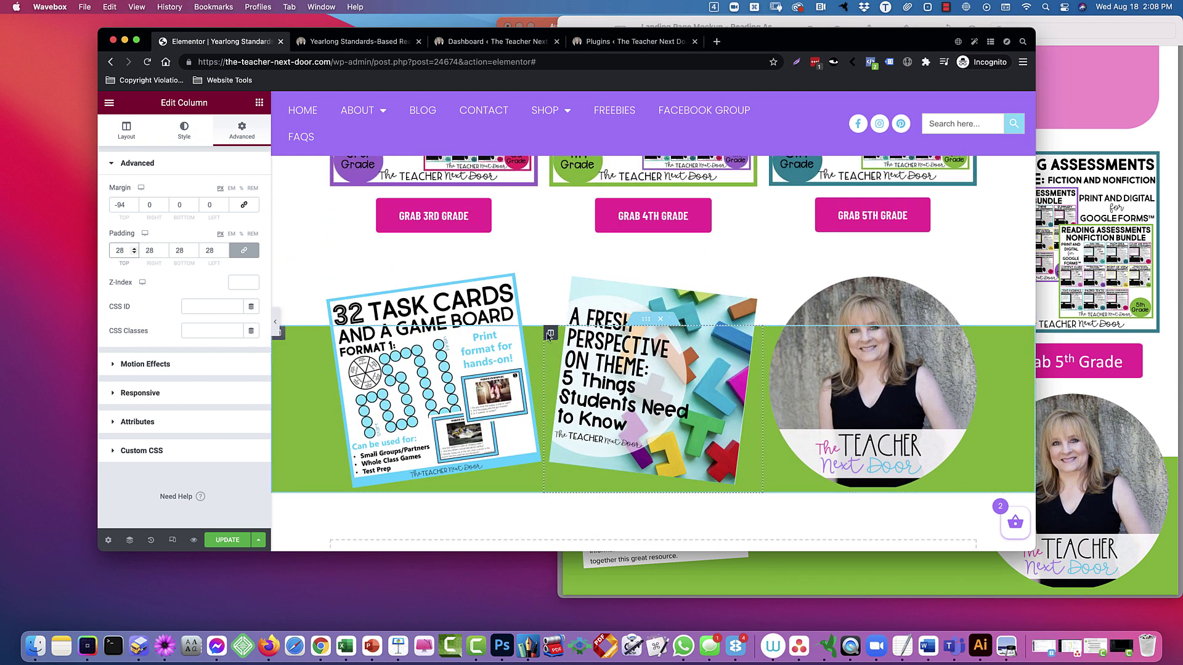
right_click(845, 383)
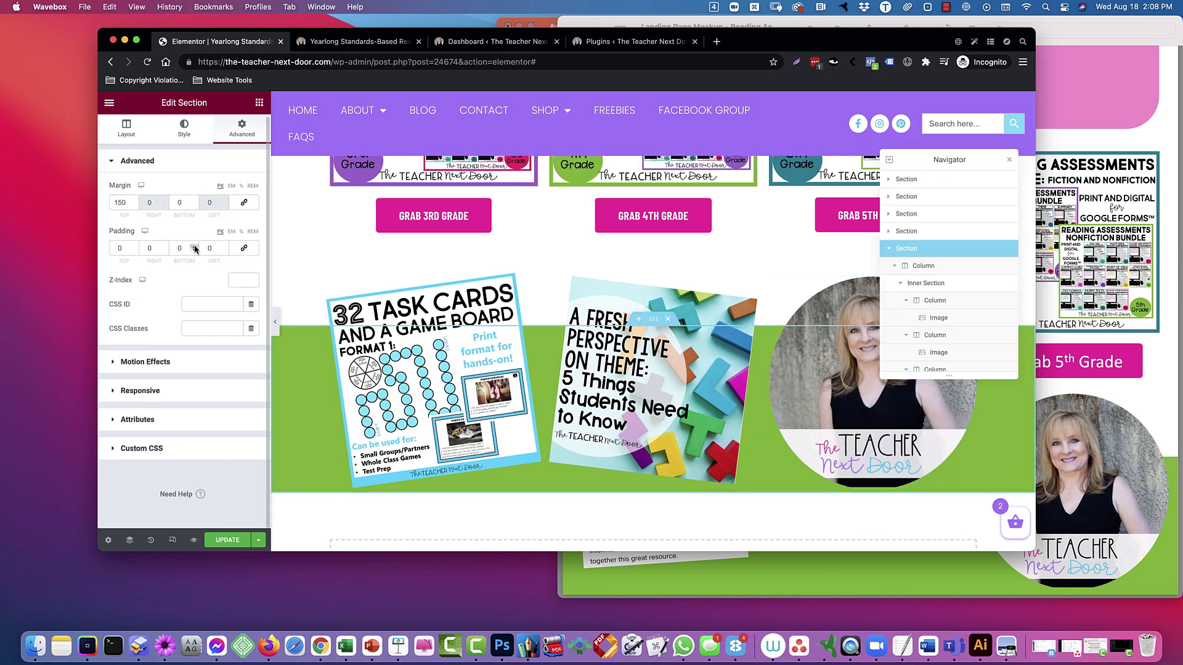
left_click(194, 246)
left_click_drag(194, 247, 194, 247)
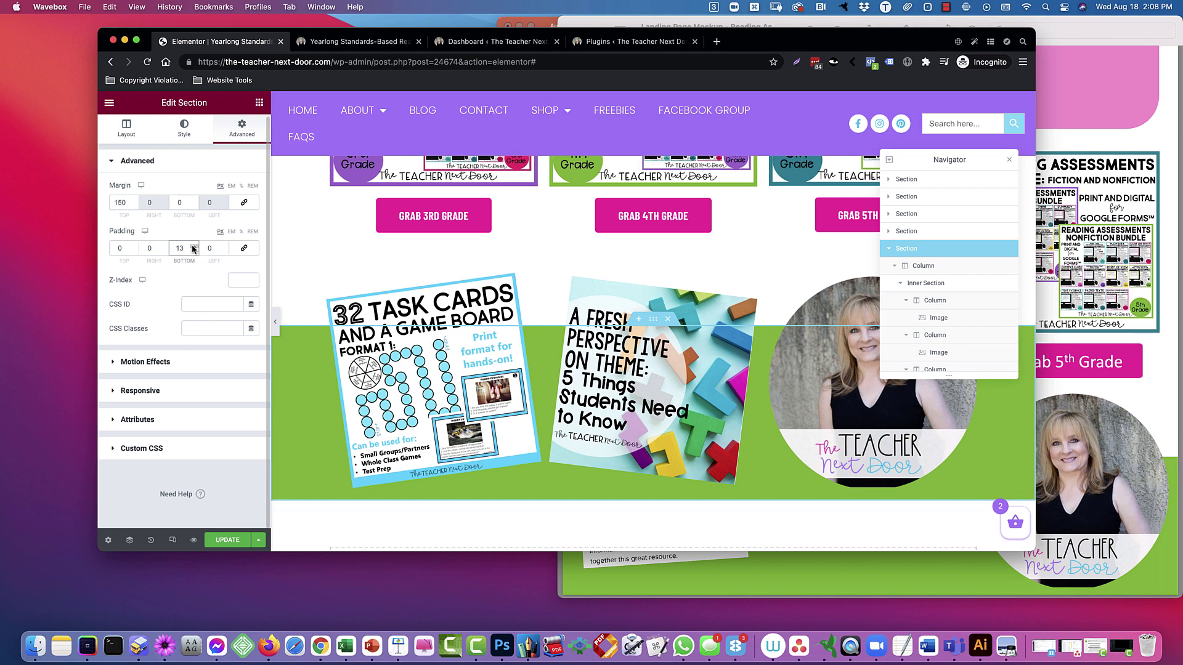
scroll(534, 294, "up", 3)
scroll(535, 294, "down", 3)
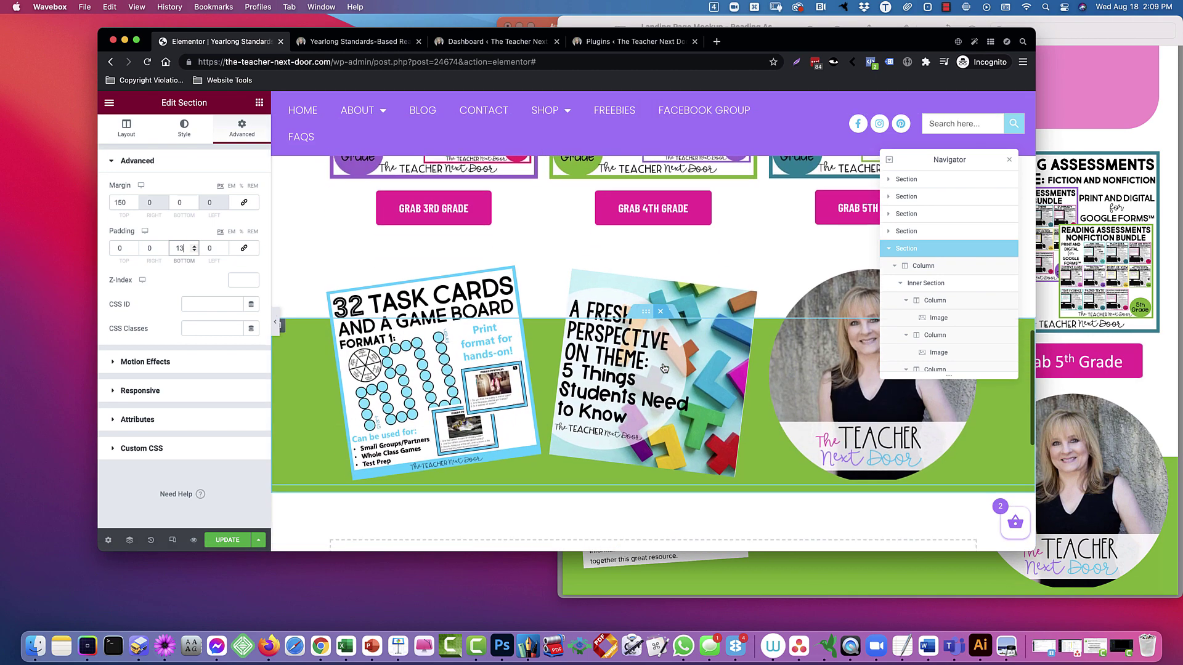
- Apply a Zoom In entrance animation to the "32 Task Cards and a Game Board" image
left_click(509, 275)
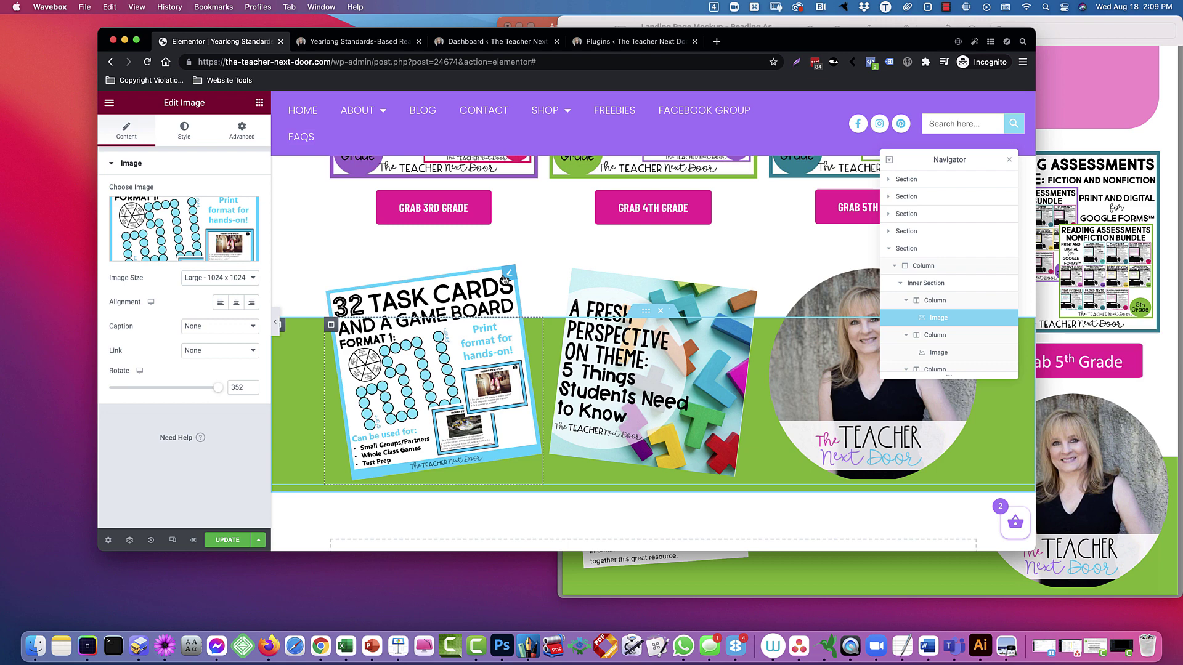
left_click(227, 130)
left_click(167, 373)
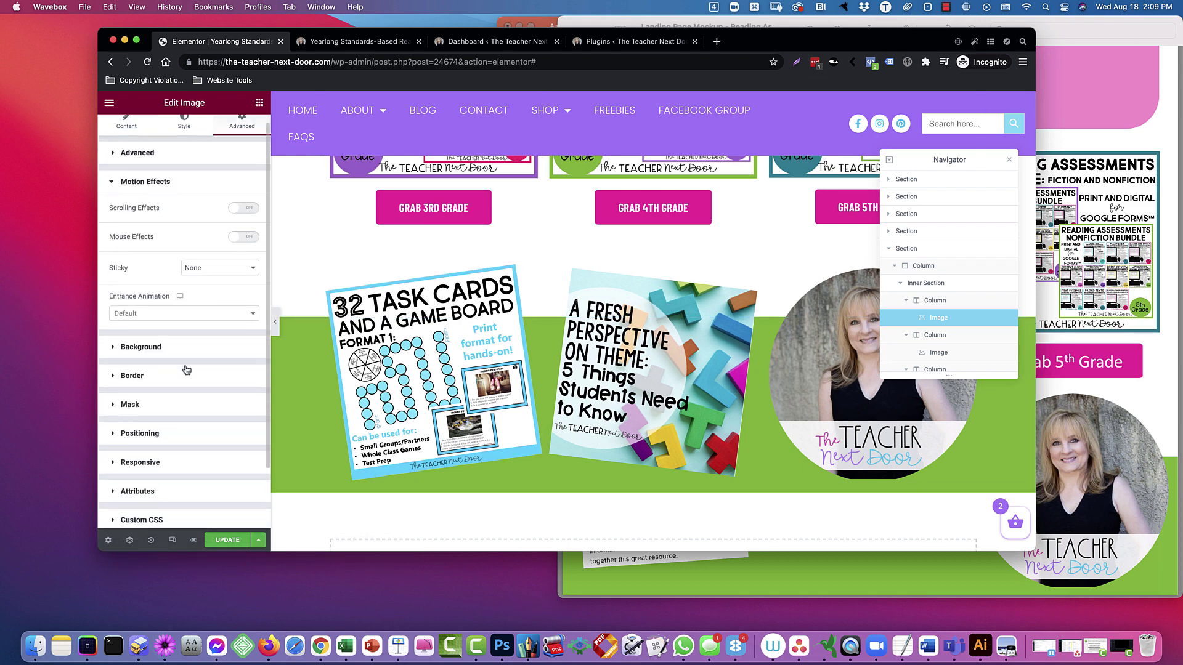
scroll(186, 369, "down", 2)
left_click(193, 247)
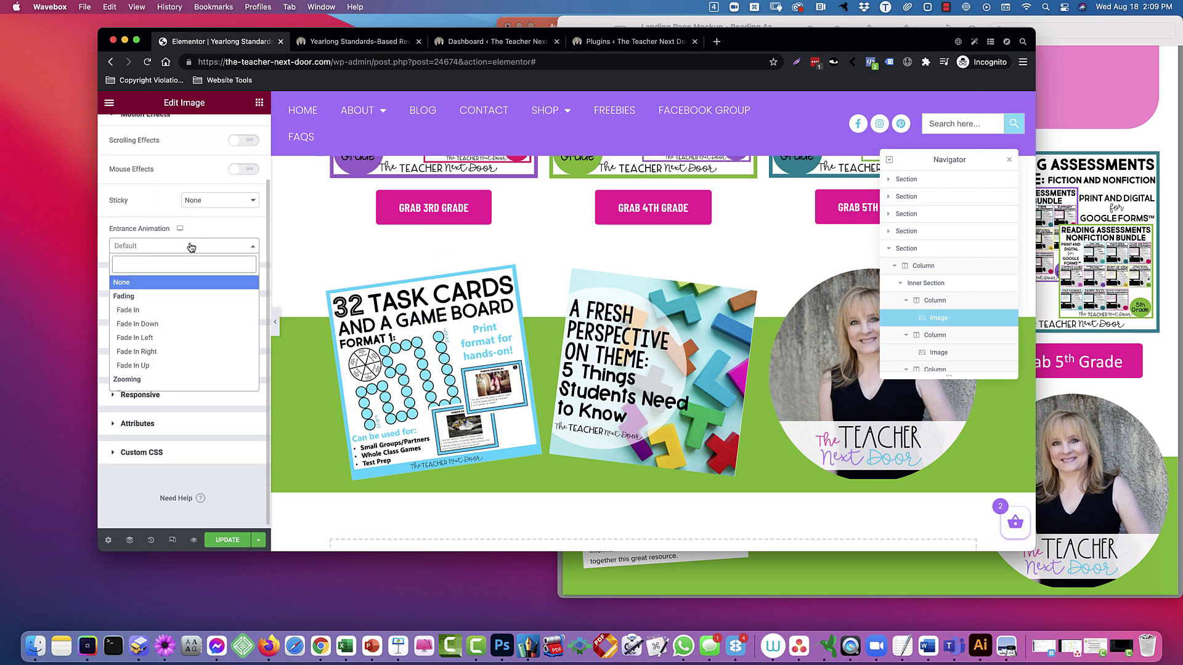
scroll(183, 320, "down", 2)
left_click(179, 314)
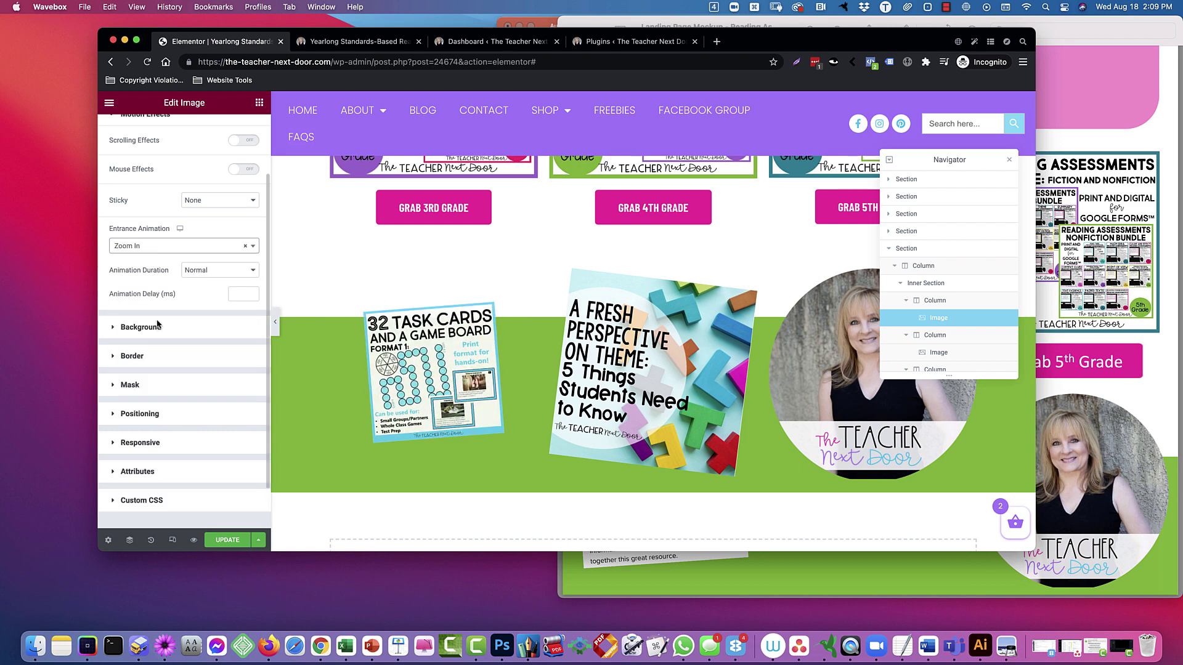
- Apply a Zoom In entrance animation to the "A Fresh Perspective on Theme" image
left_click(753, 308)
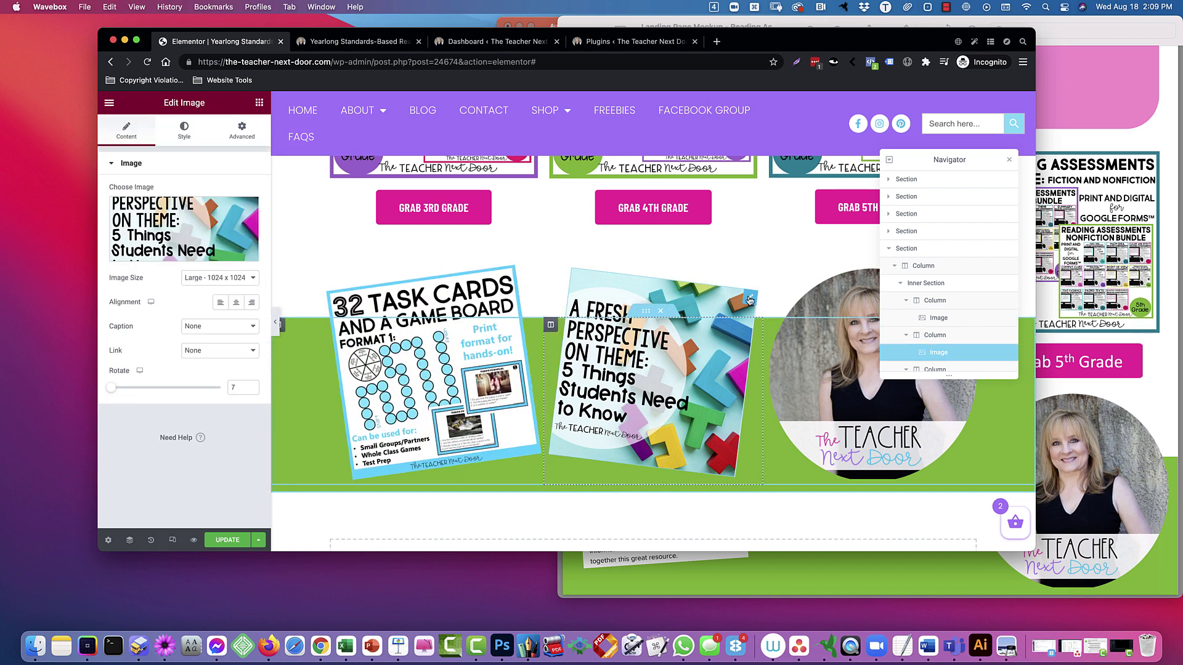
left_click(241, 131)
left_click(170, 376)
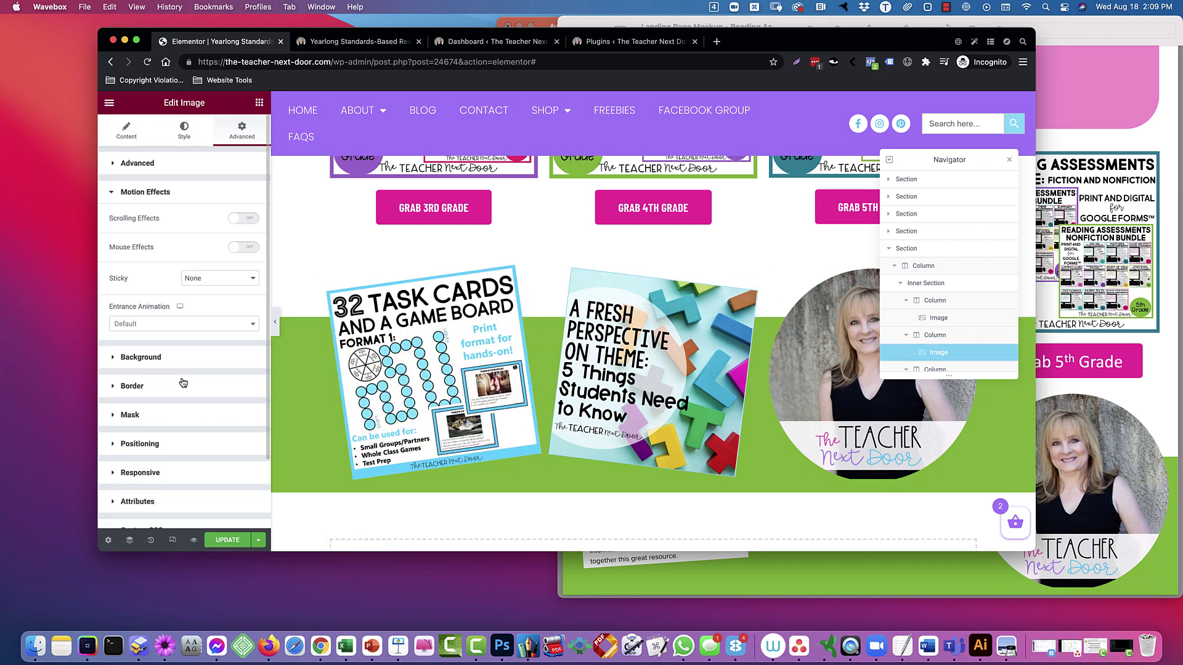
left_click(202, 278)
left_click(172, 248)
left_click(175, 324)
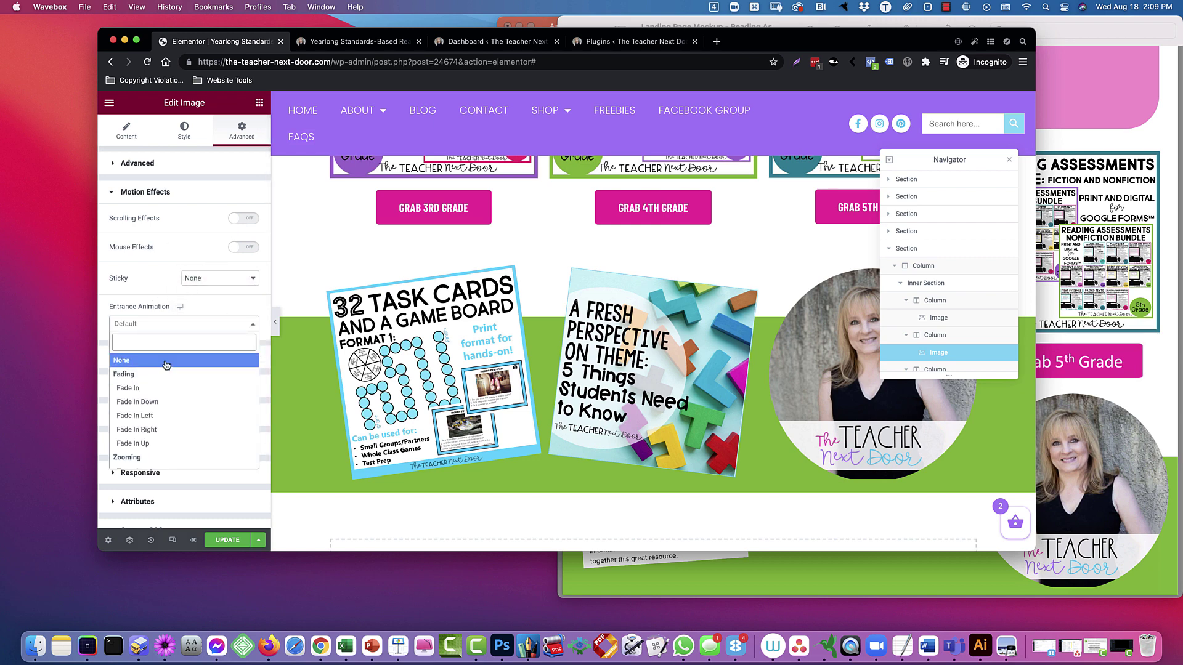
scroll(176, 431, "down", 2)
left_click(175, 432)
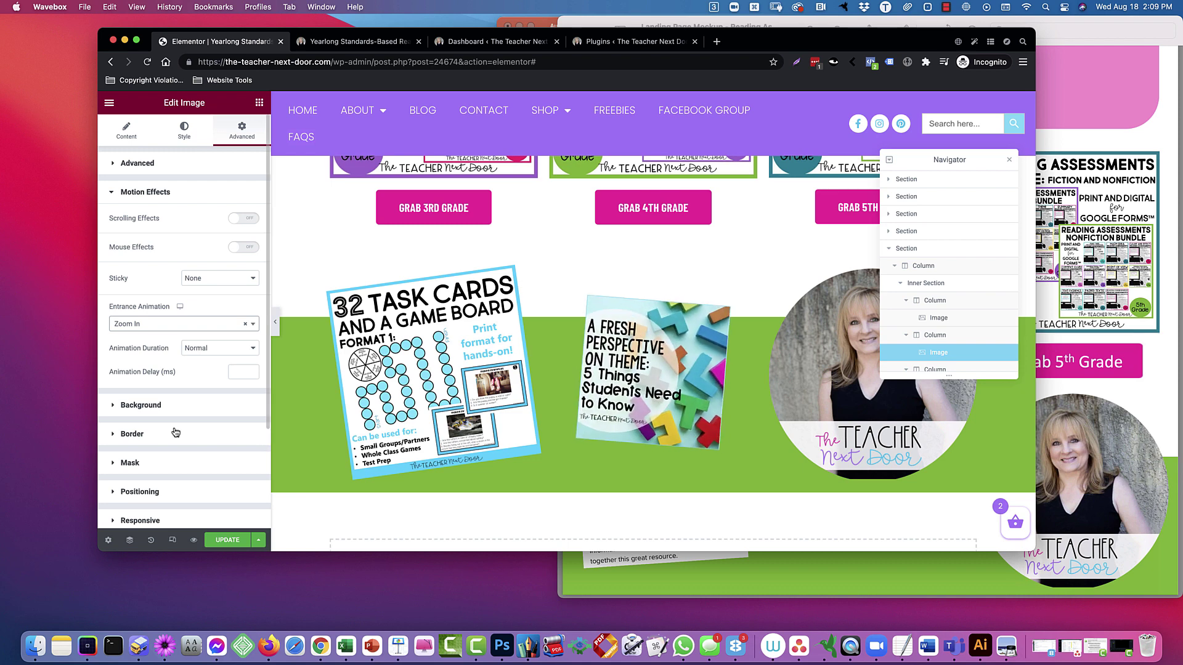
- Review the published reading assessments page down to the green section and check how its animated images display
left_click(354, 42)
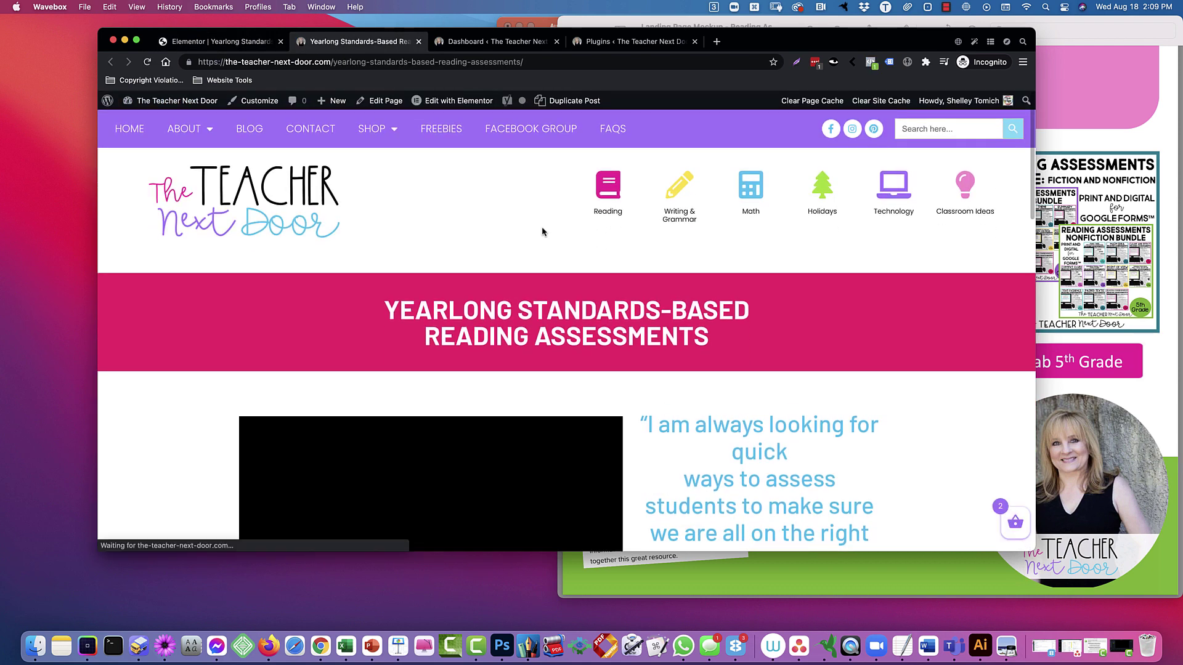
scroll(541, 231, "down", 10)
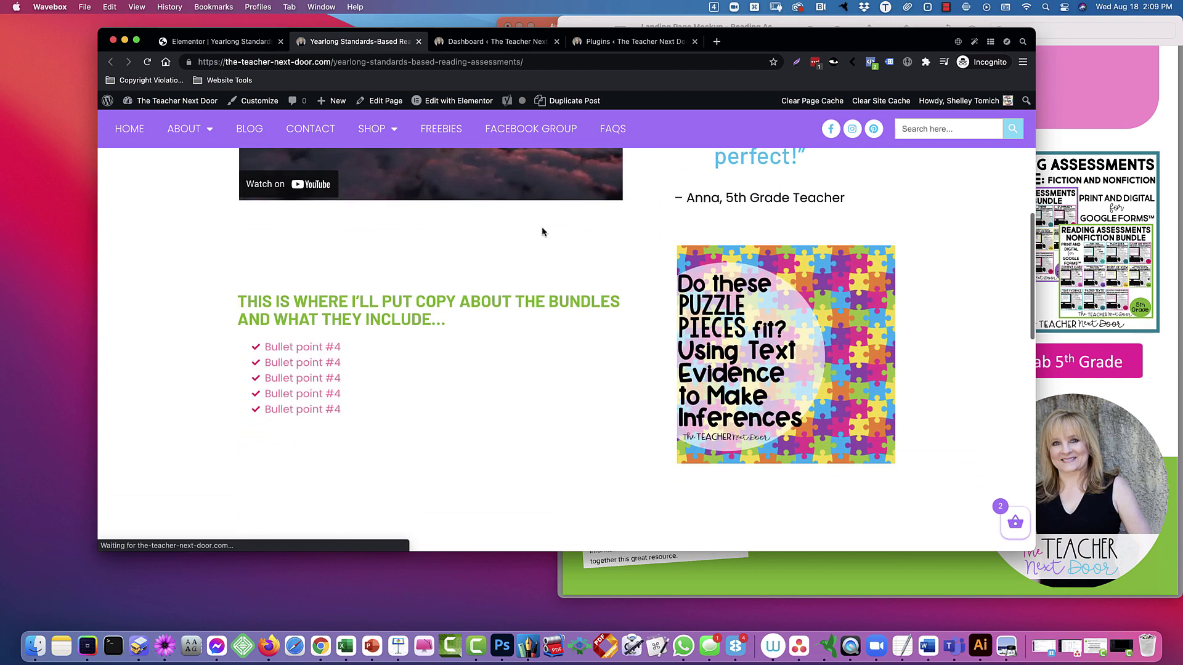
scroll(541, 232, "down", 12)
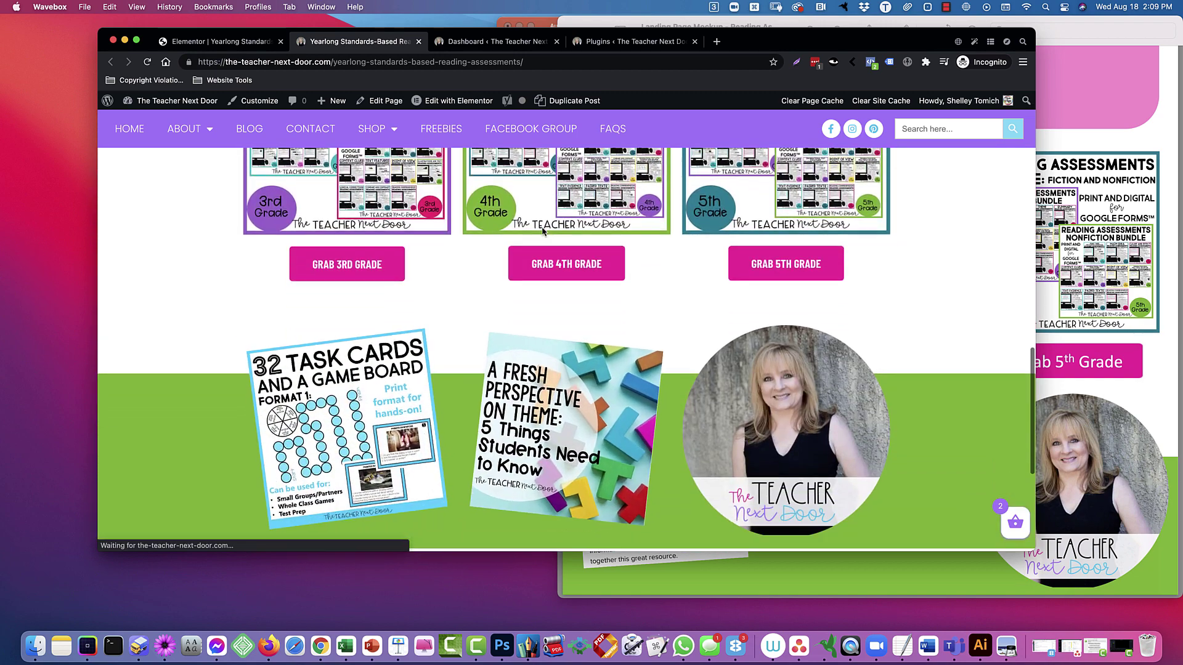
scroll(542, 232, "down", 1)
scroll(542, 231, "down", 4)
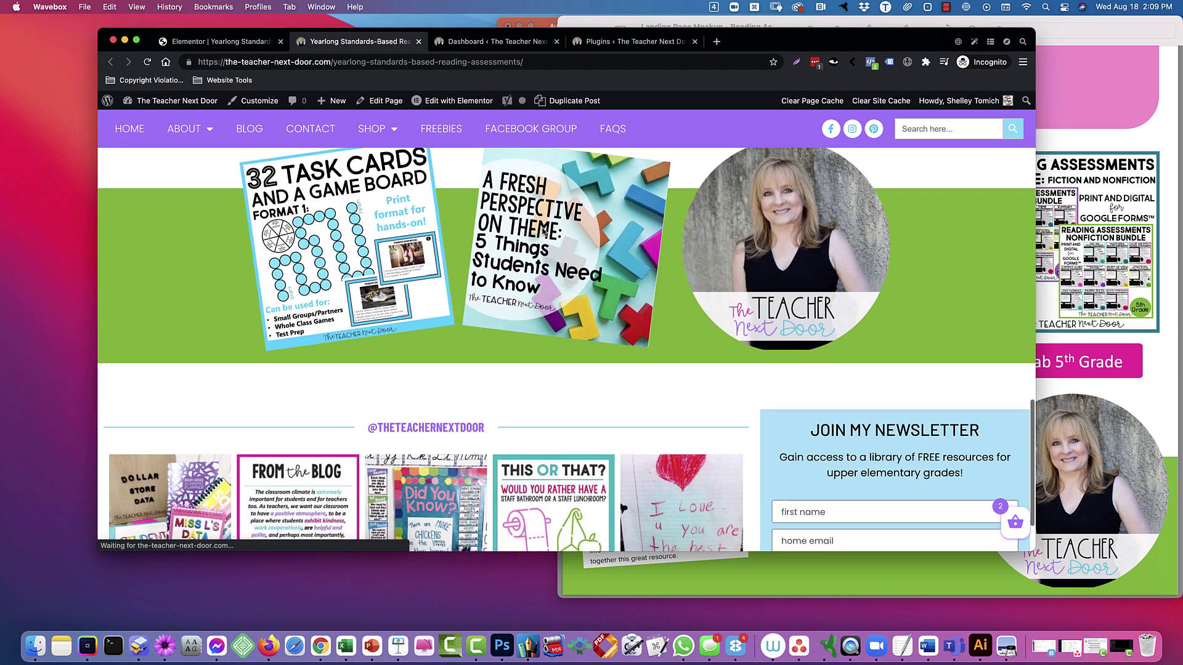
scroll(542, 232, "up", 6)
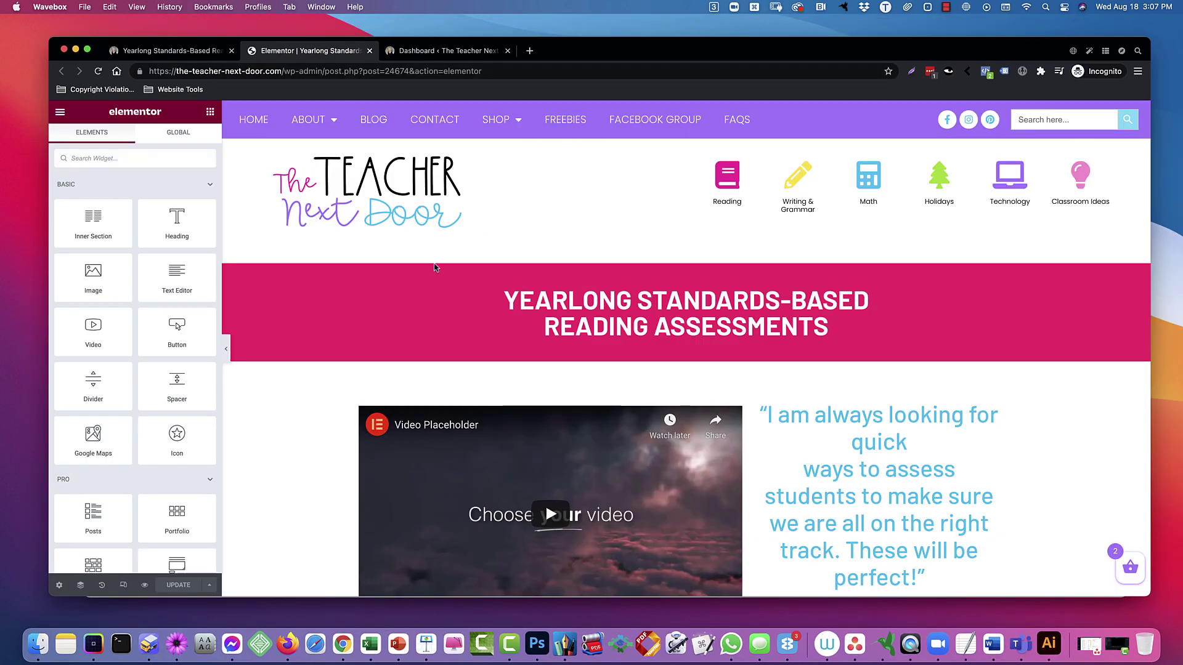
- Switch the editor to responsive mode with the tablet preview and examine the upper part of the page
scroll(434, 268, "down", 2)
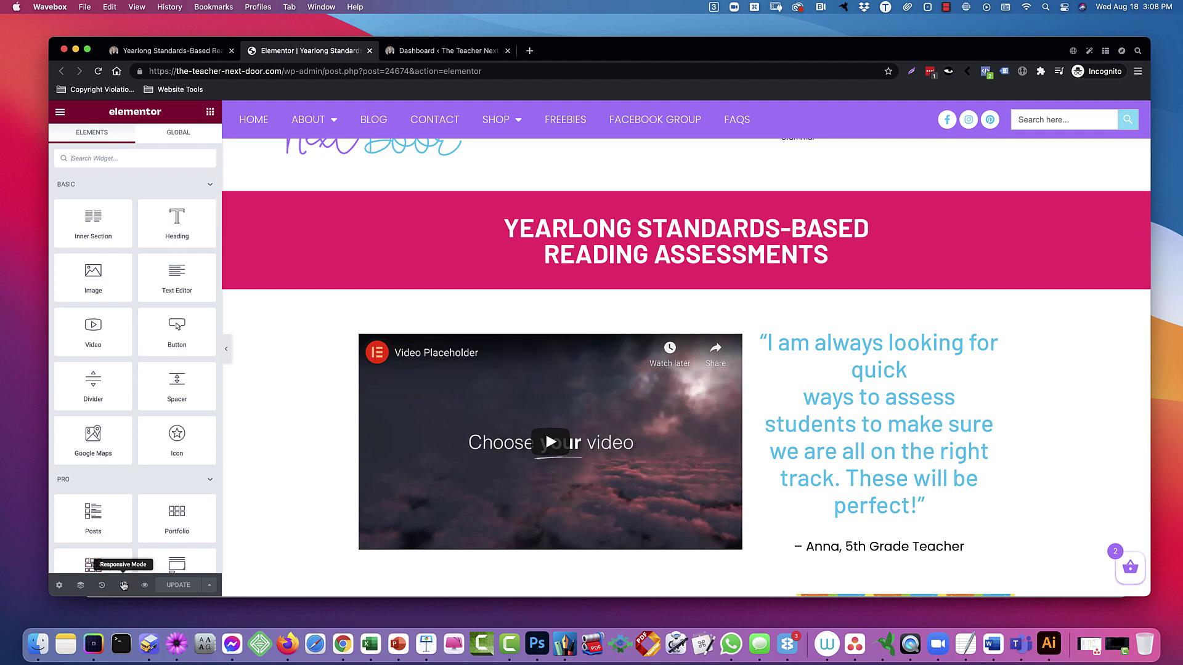
left_click(123, 585)
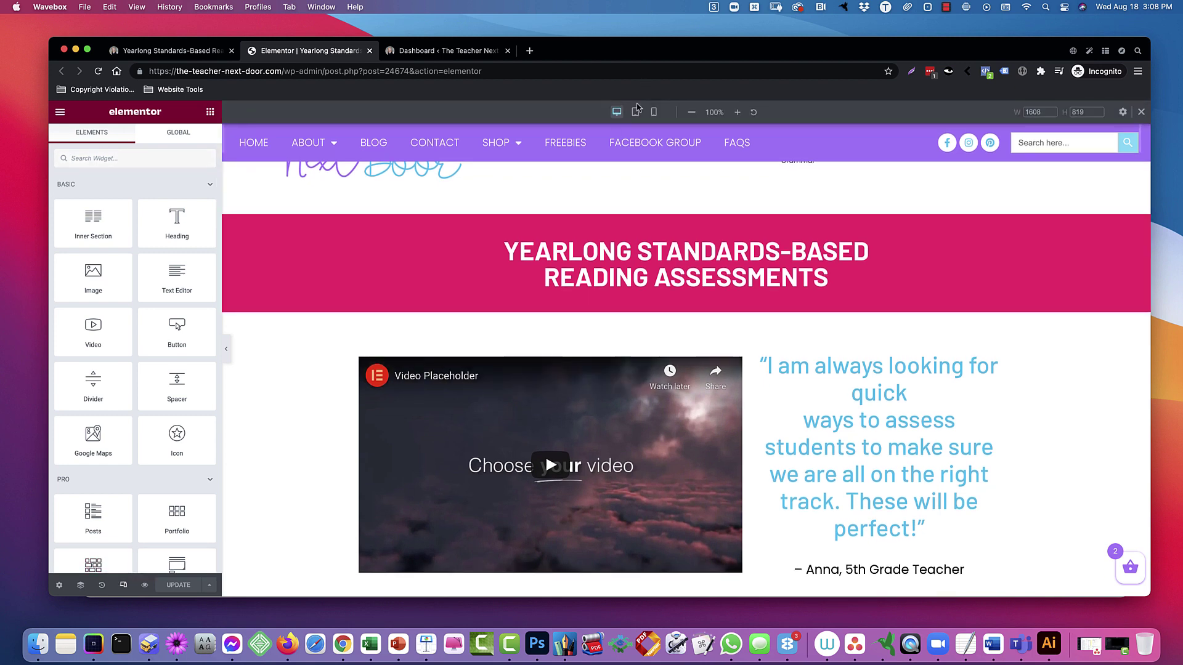
left_click(634, 112)
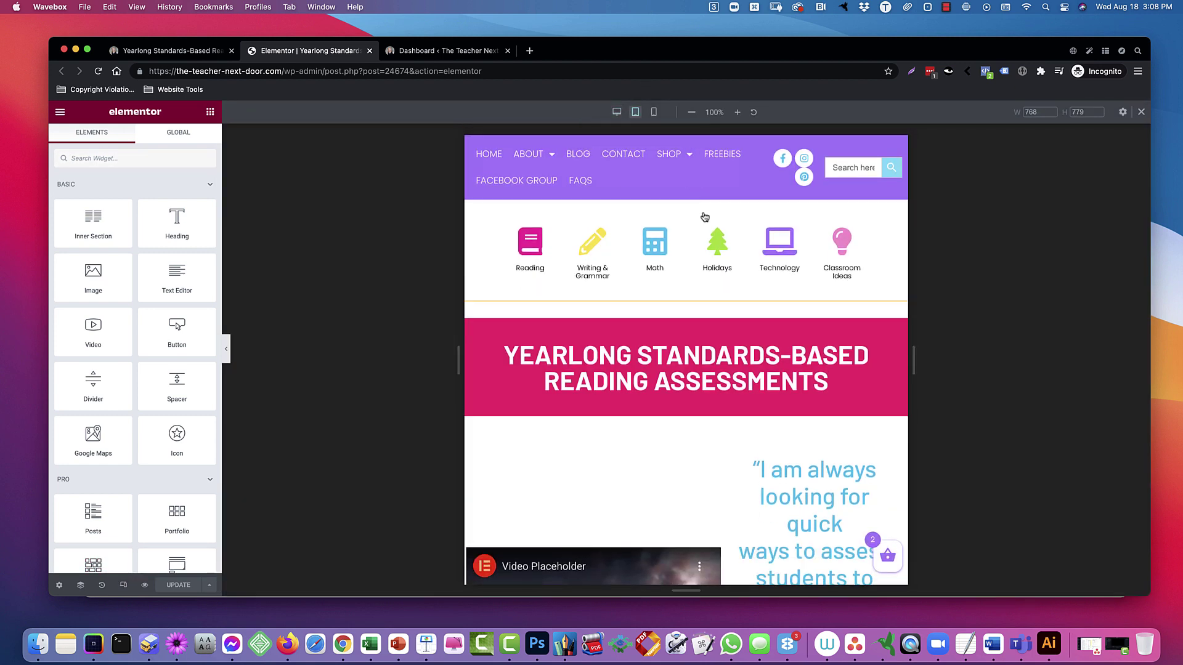
scroll(704, 216, "down", 5)
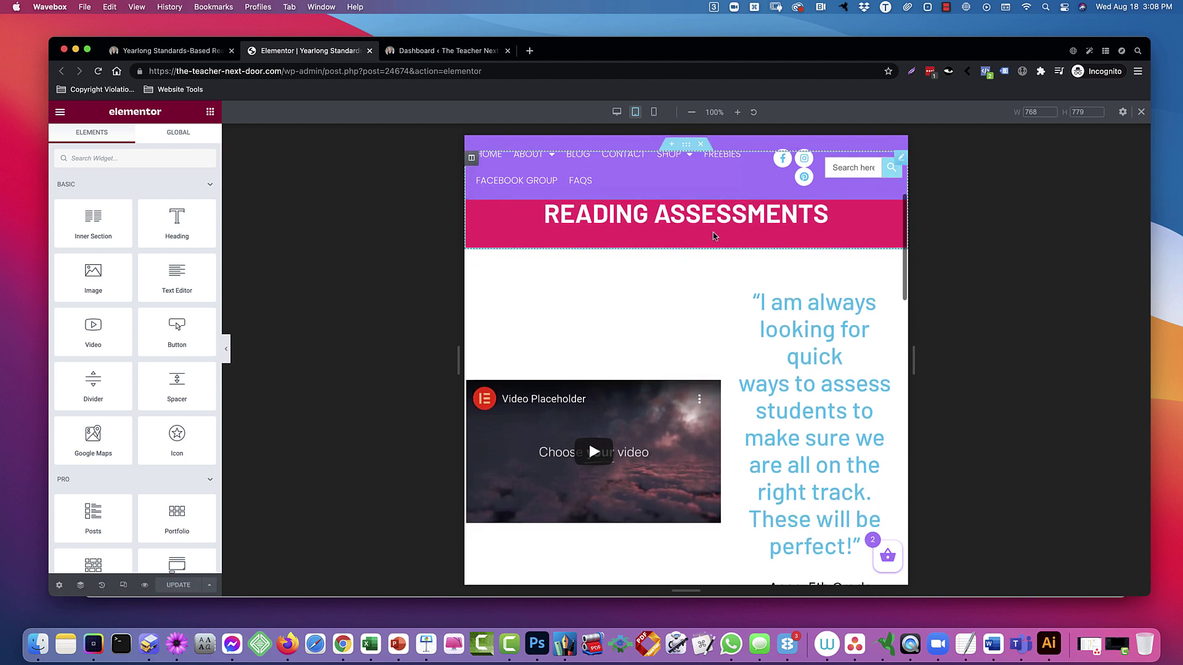
scroll(713, 236, "up", 6)
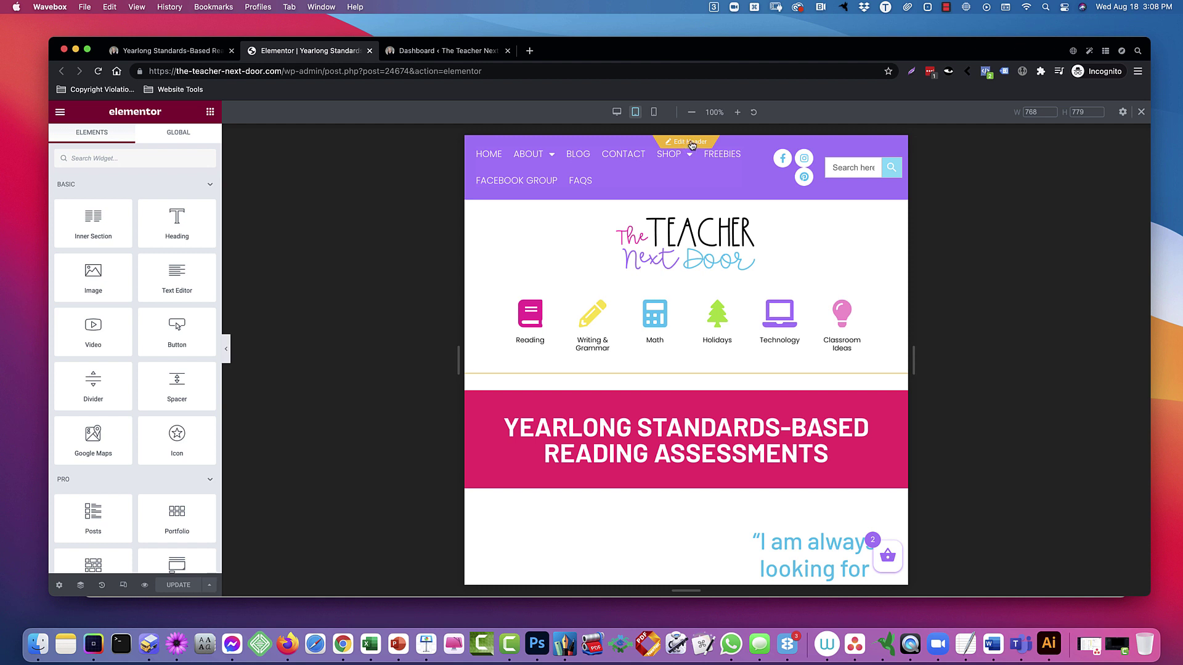
- Open the site header for editing and set the navigation menu column's tablet width to 100%
right_click(692, 144)
left_click(692, 145)
left_click(682, 143)
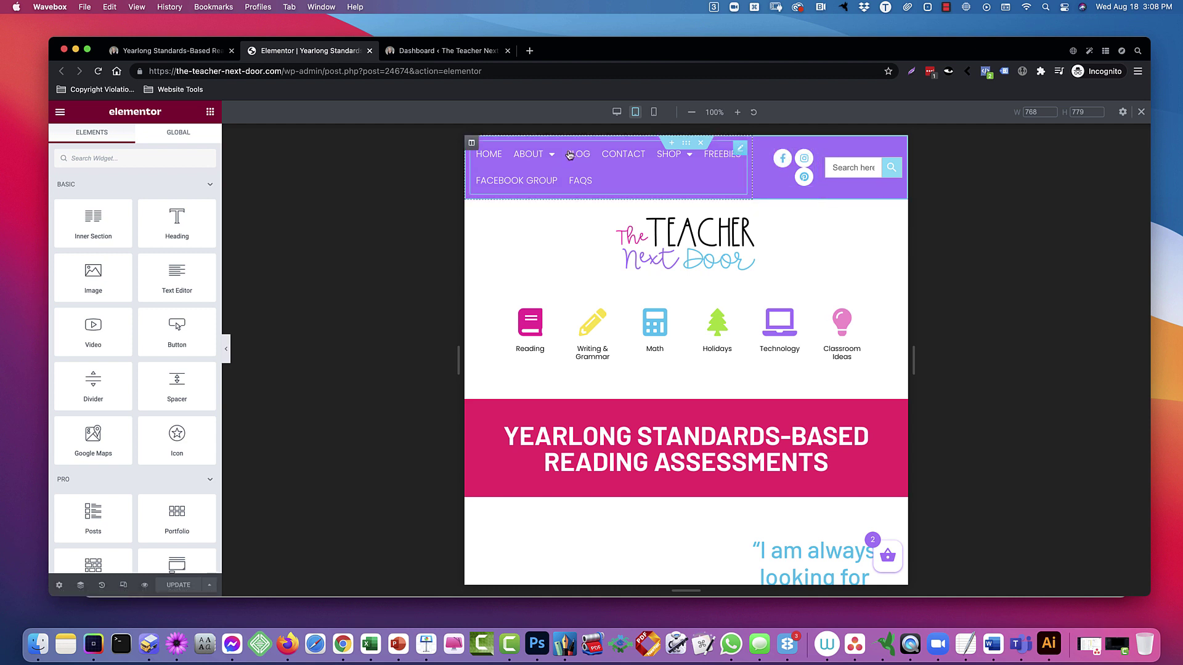
left_click(471, 143)
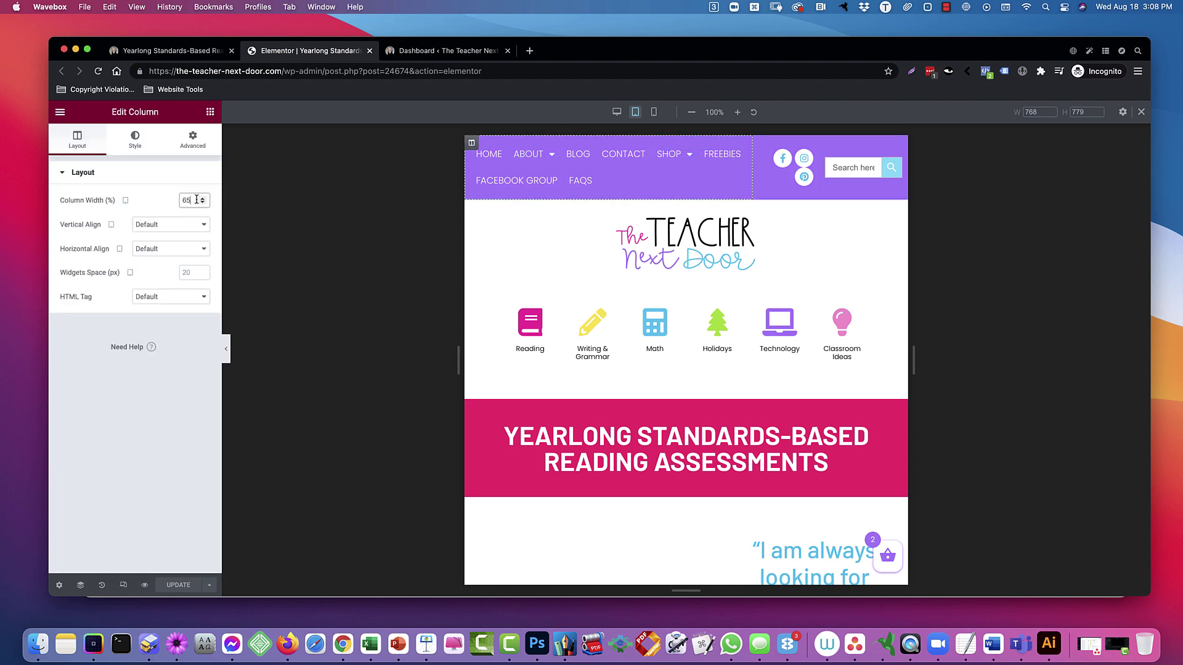
type("100")
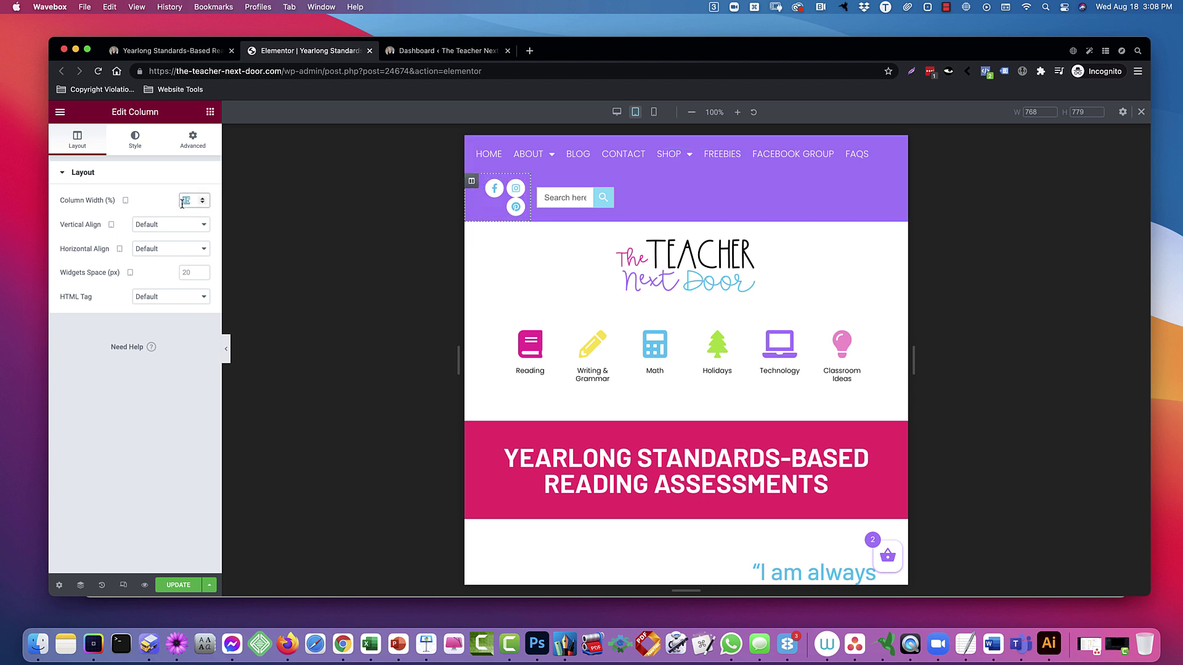
- Set the header's social icons and search columns to 50% tablet width and center the social icons
type("50")
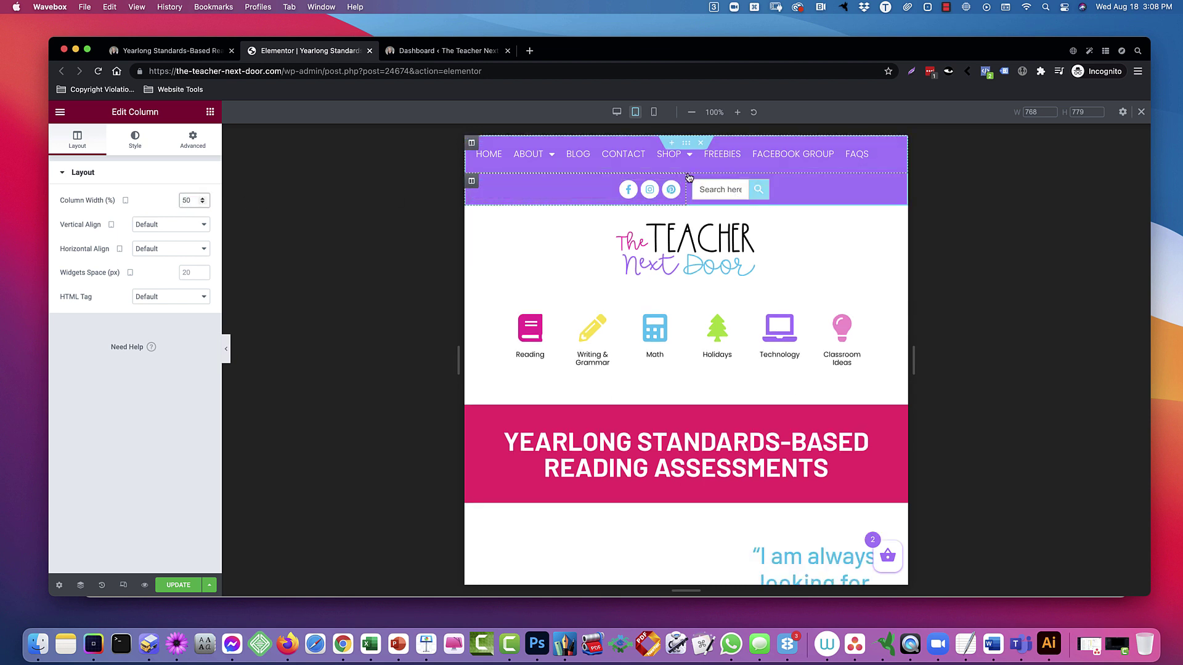
type("50")
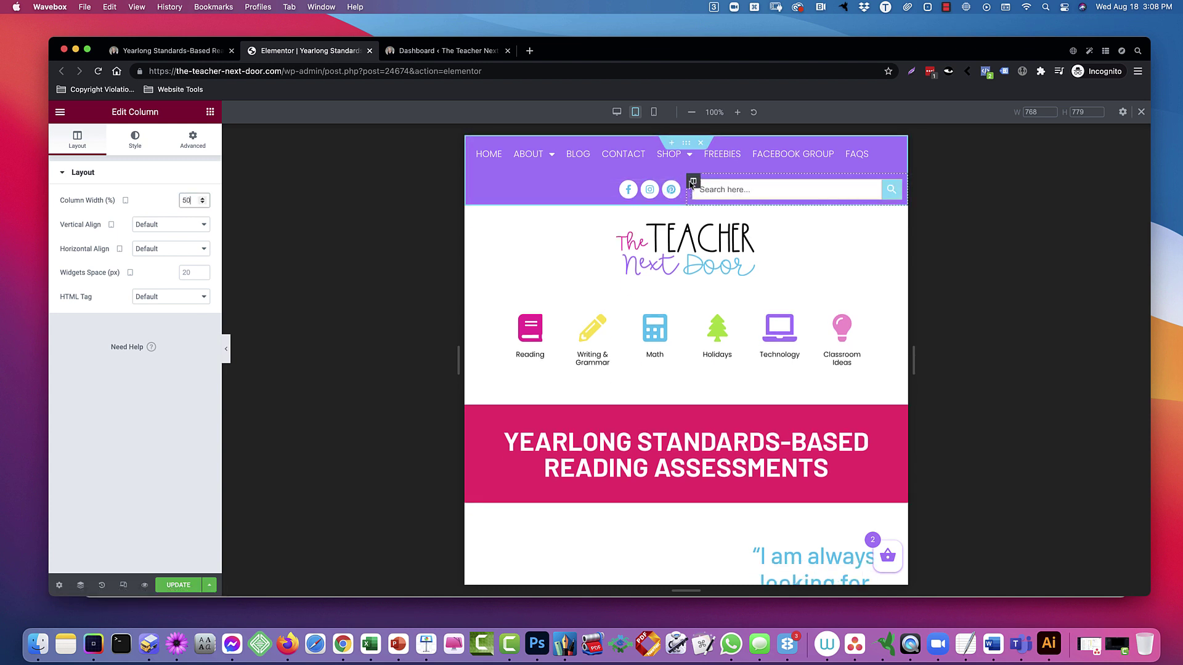
left_click(669, 191)
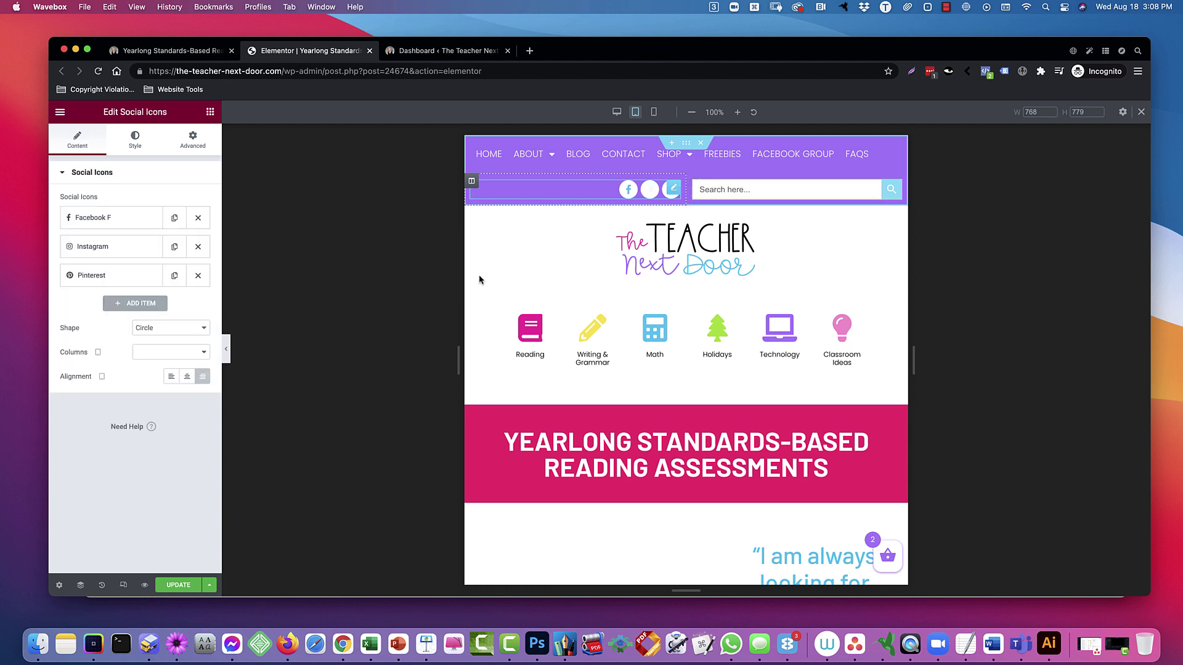
left_click(189, 377)
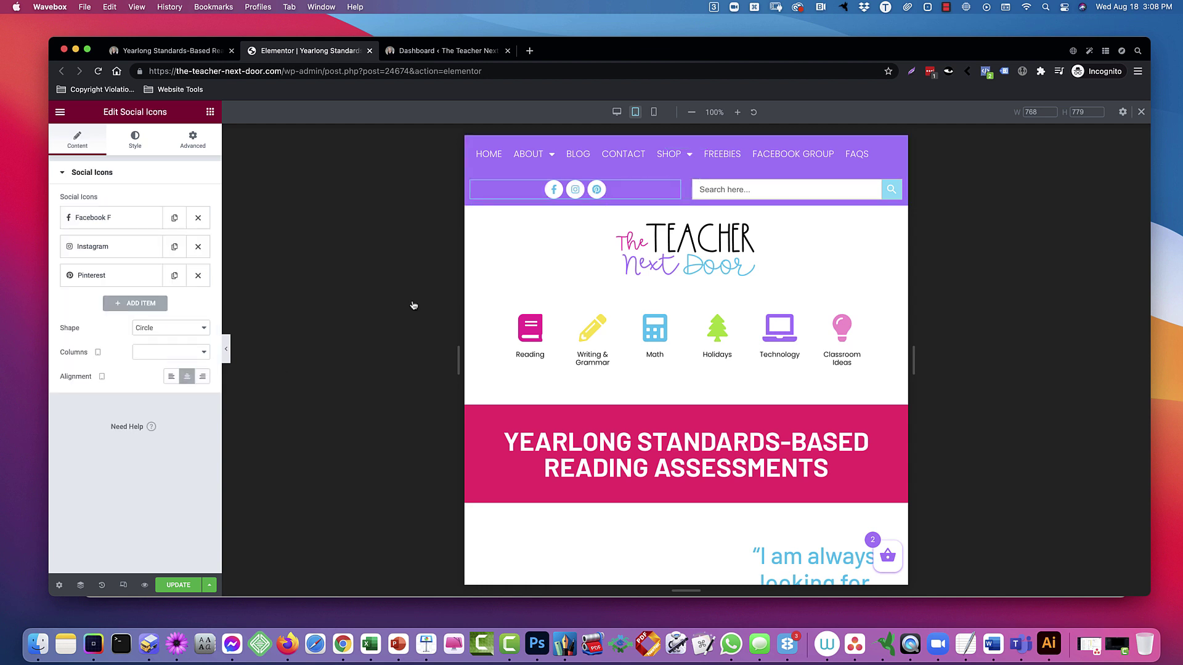
- Reopen the reading assessments page in Elementor from its published version and show it in the tablet preview
left_click(655, 113)
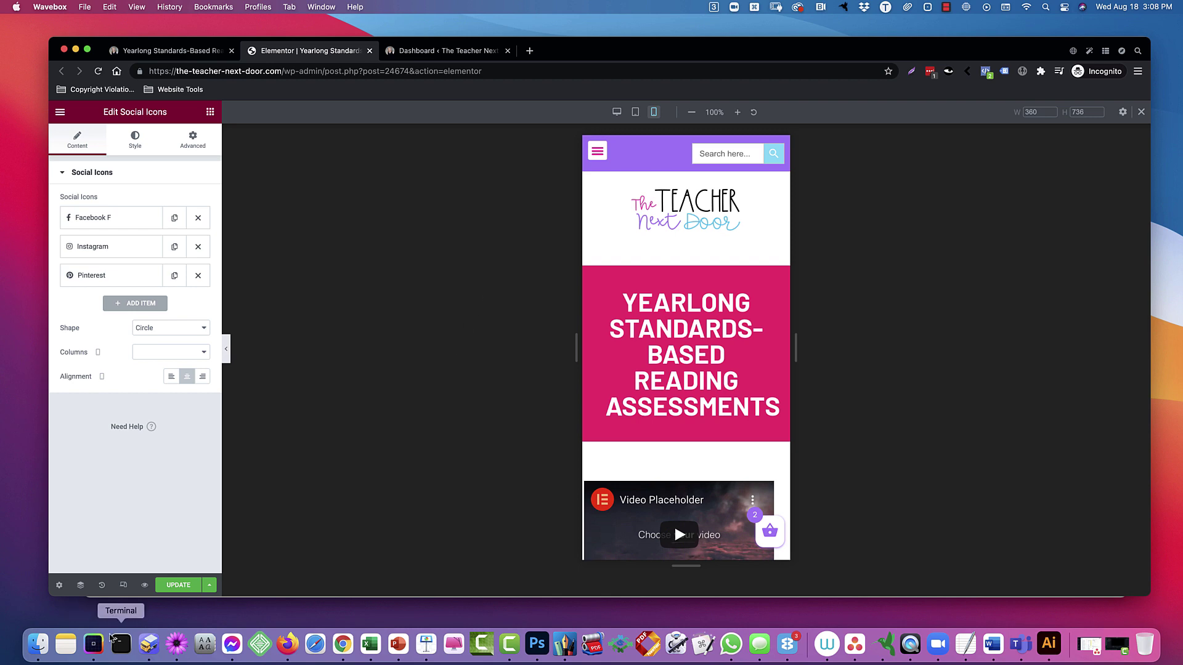
left_click(154, 52)
left_click(389, 115)
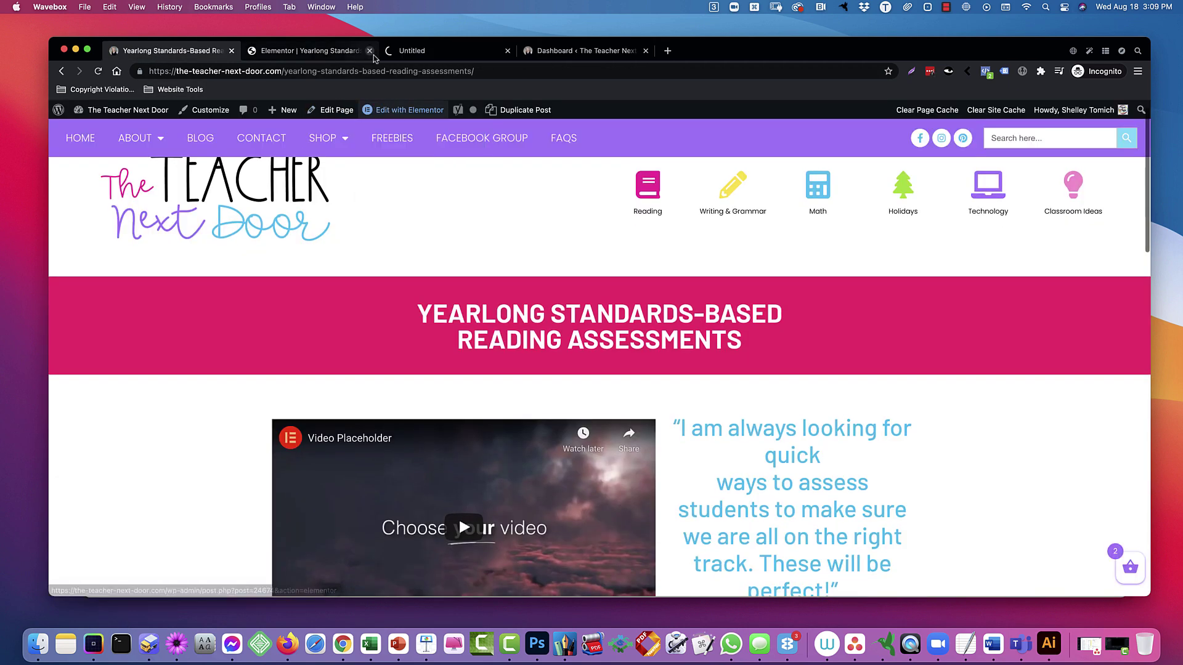
left_click(324, 57)
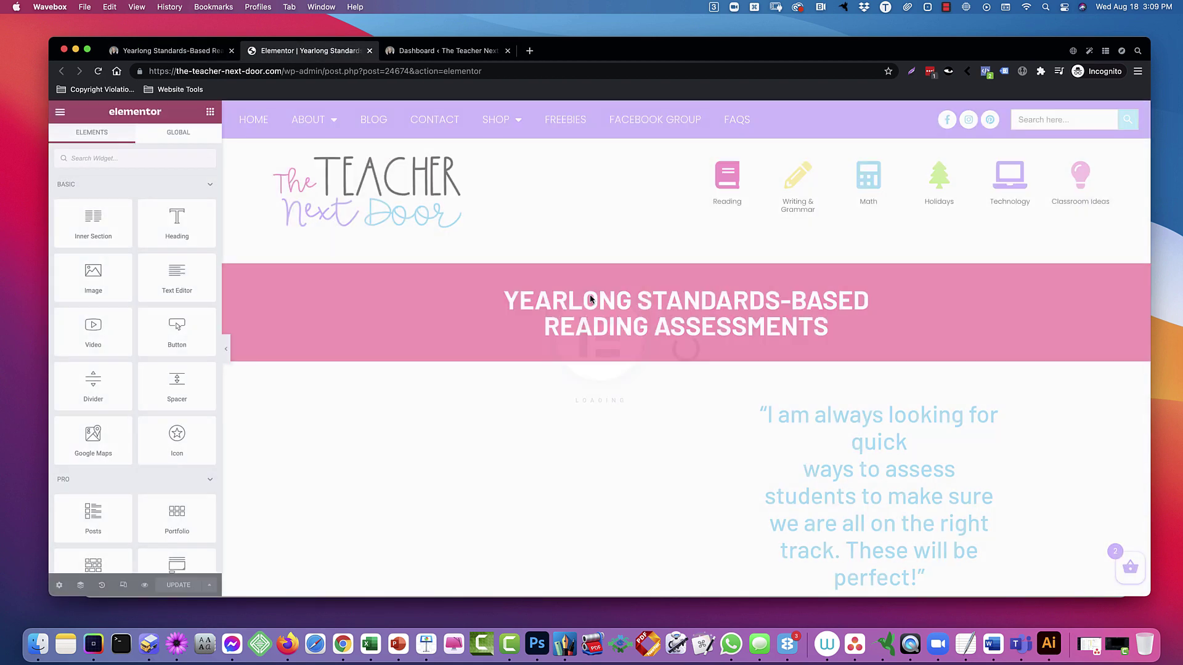
left_click(126, 586)
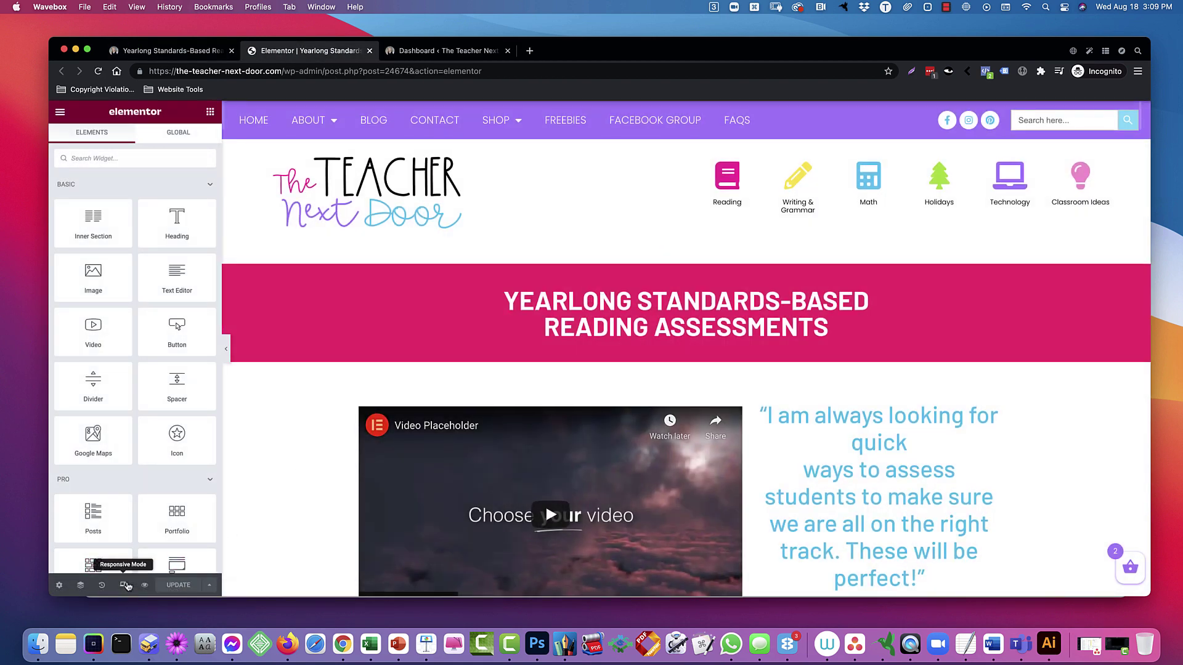
left_click(634, 113)
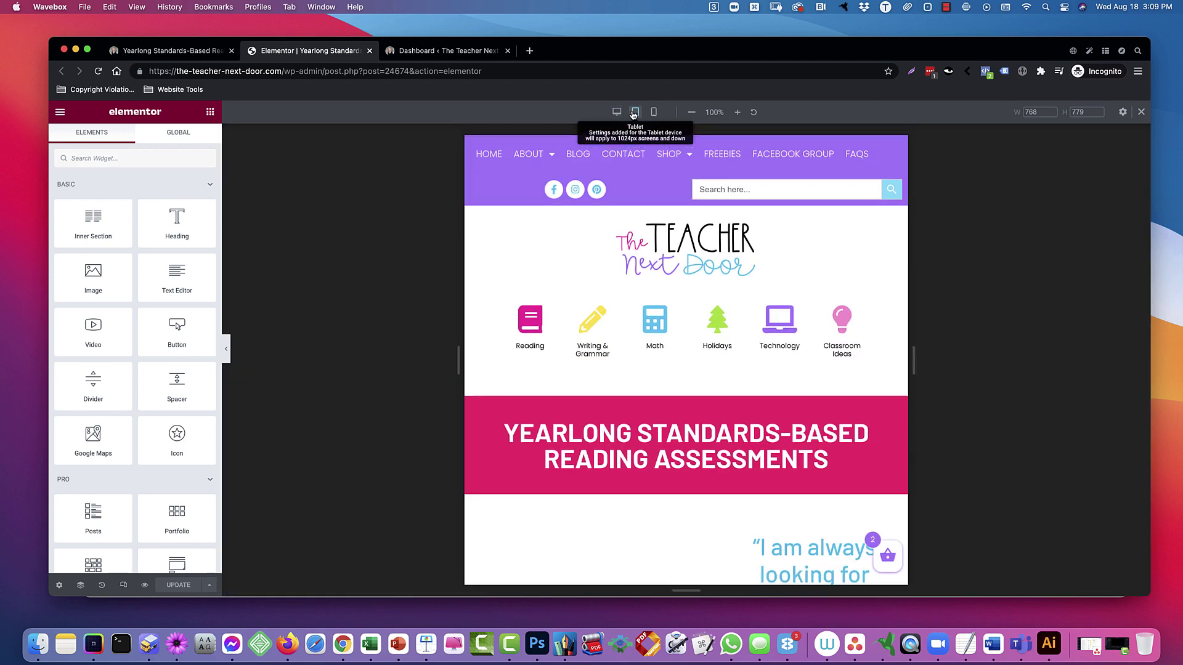
- Set the tablet width of the video column below the page title to 100%
scroll(745, 274, "down", 2)
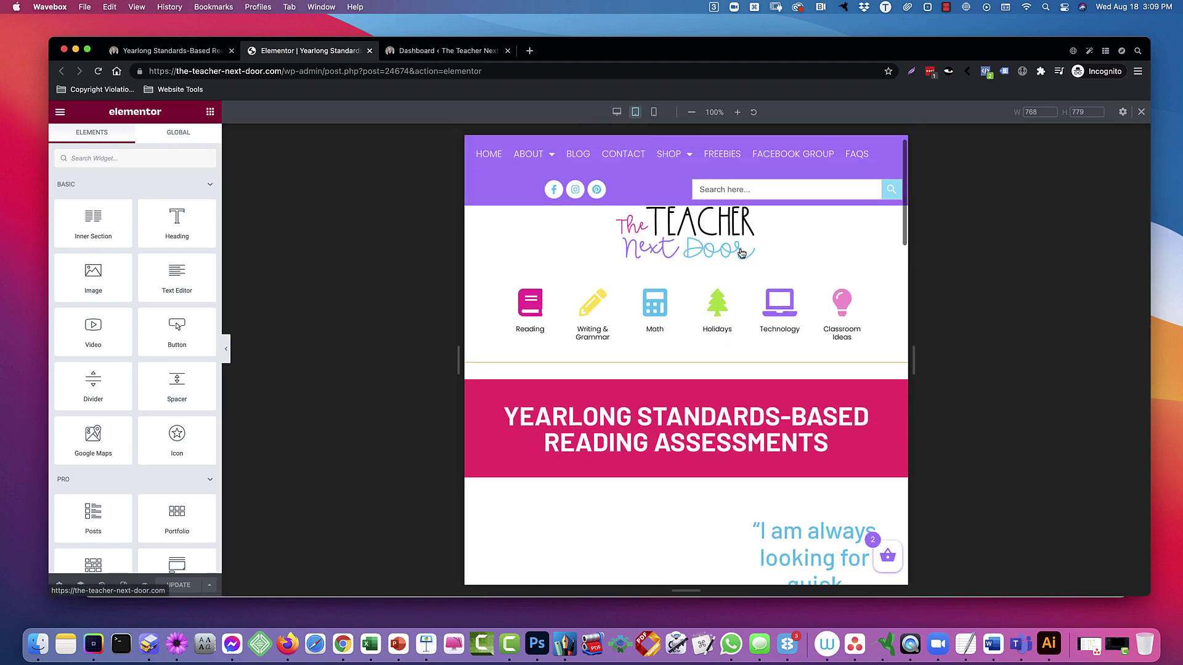
scroll(739, 250, "down", 5)
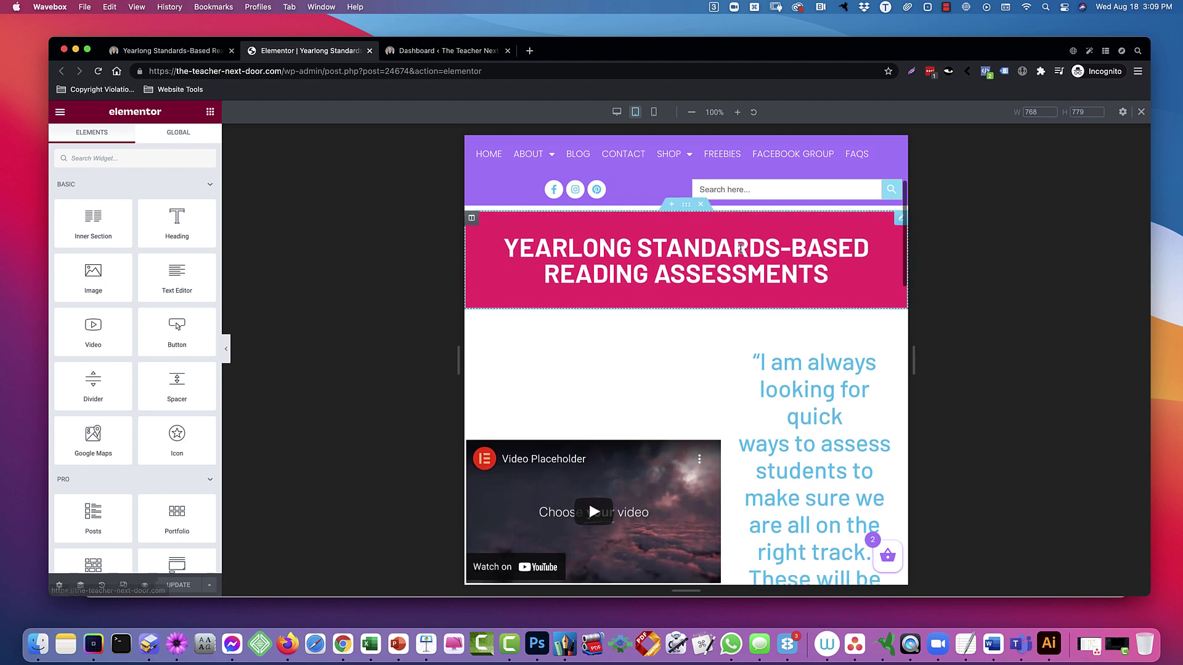
scroll(736, 246, "down", 3)
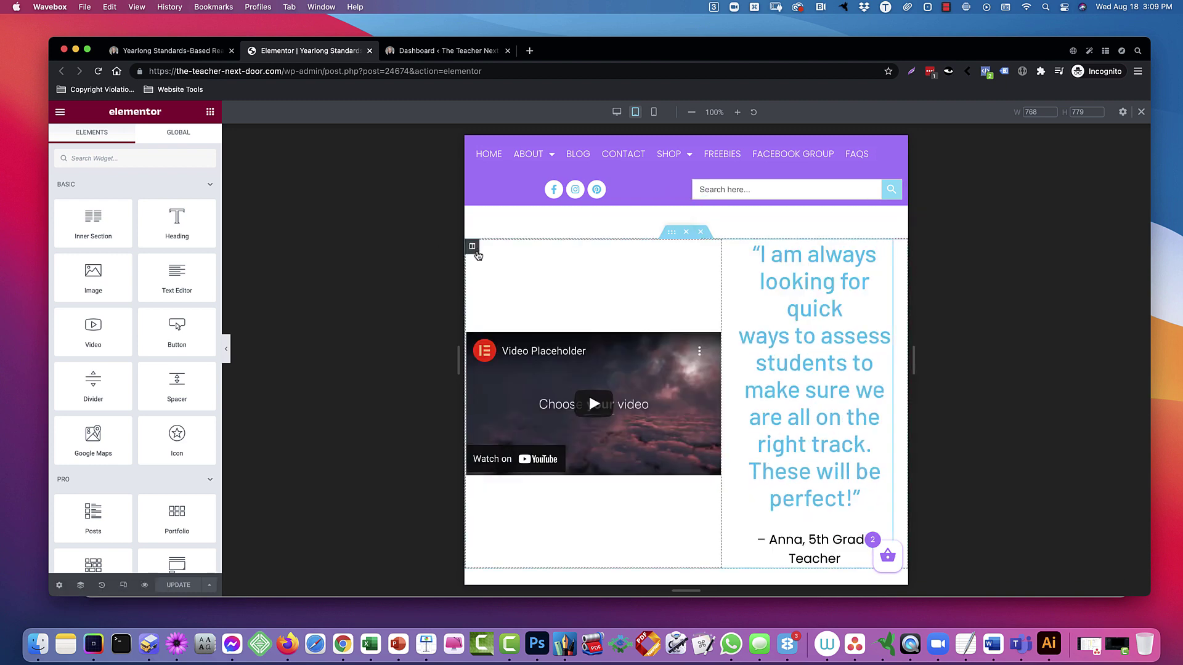
left_click(473, 247)
type("100")
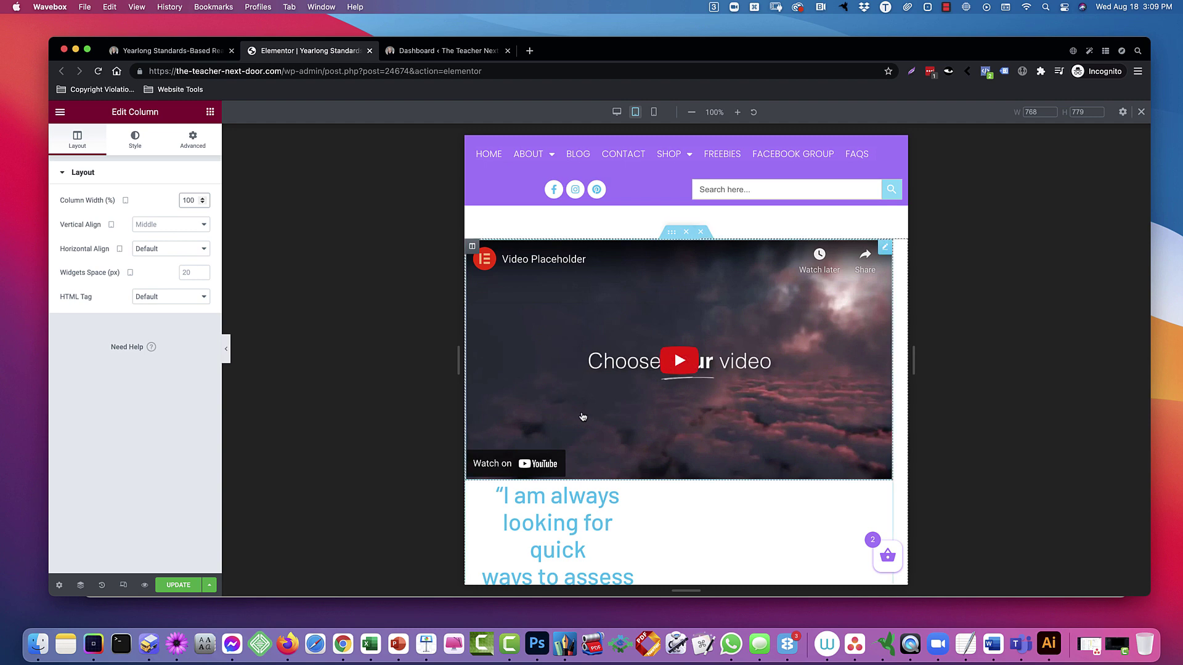
- Set the tablet width of the teacher quote column below the video to 100%
scroll(552, 395, "down", 2)
scroll(552, 395, "down", 1)
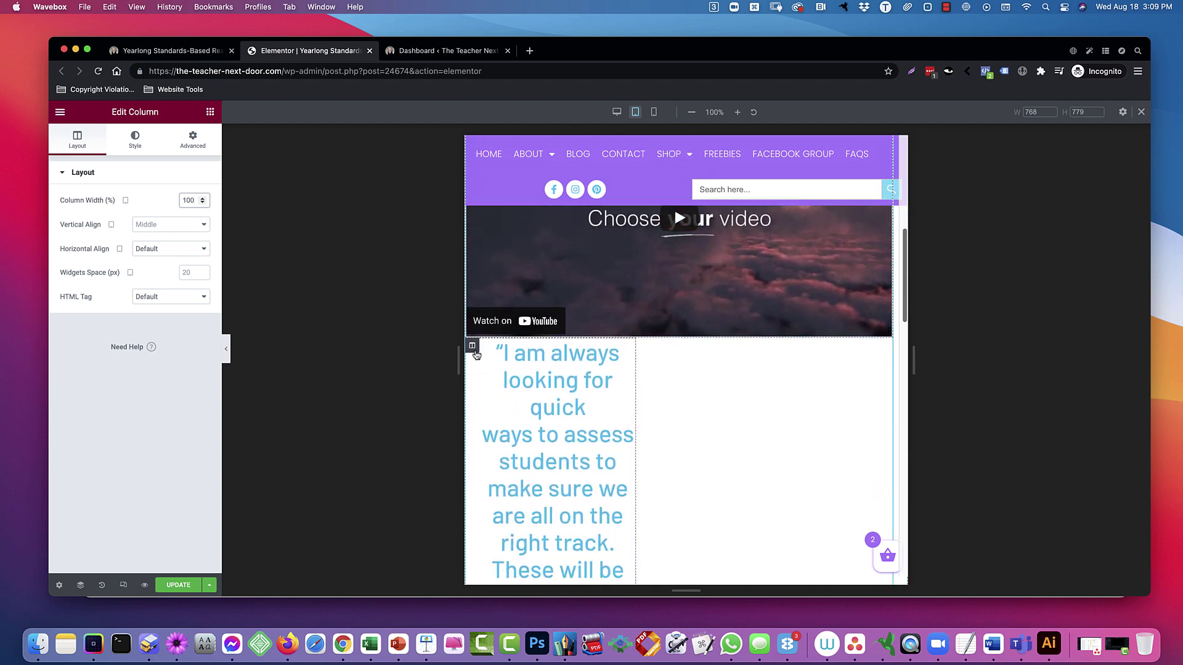
left_click(473, 346)
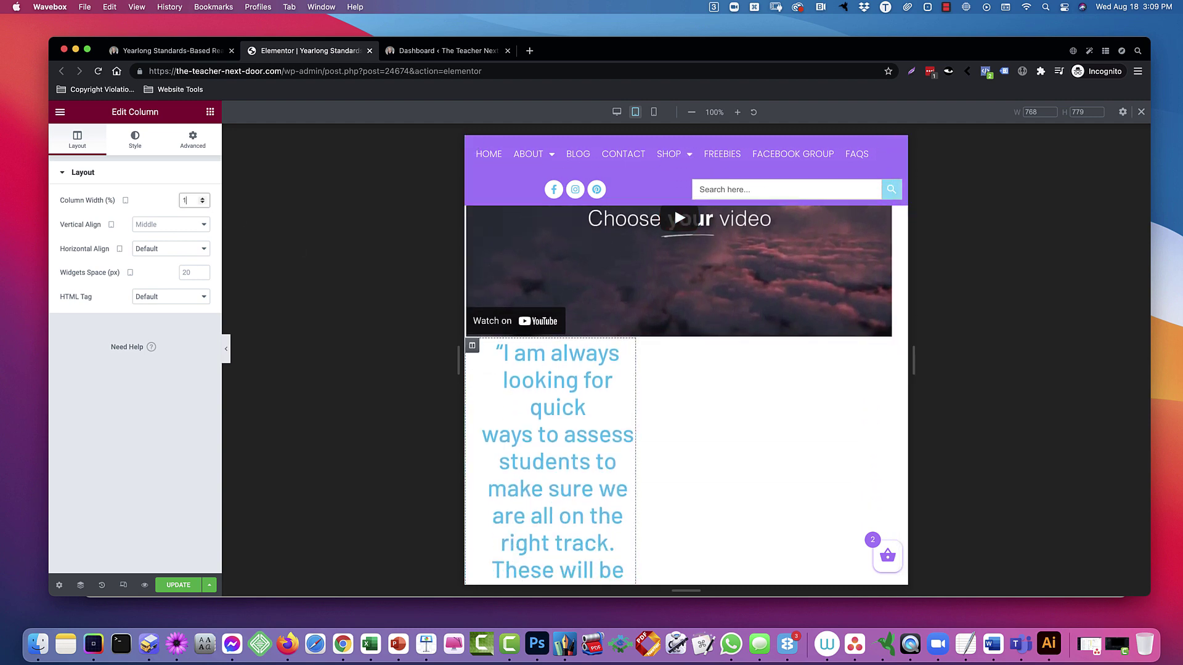
type("100")
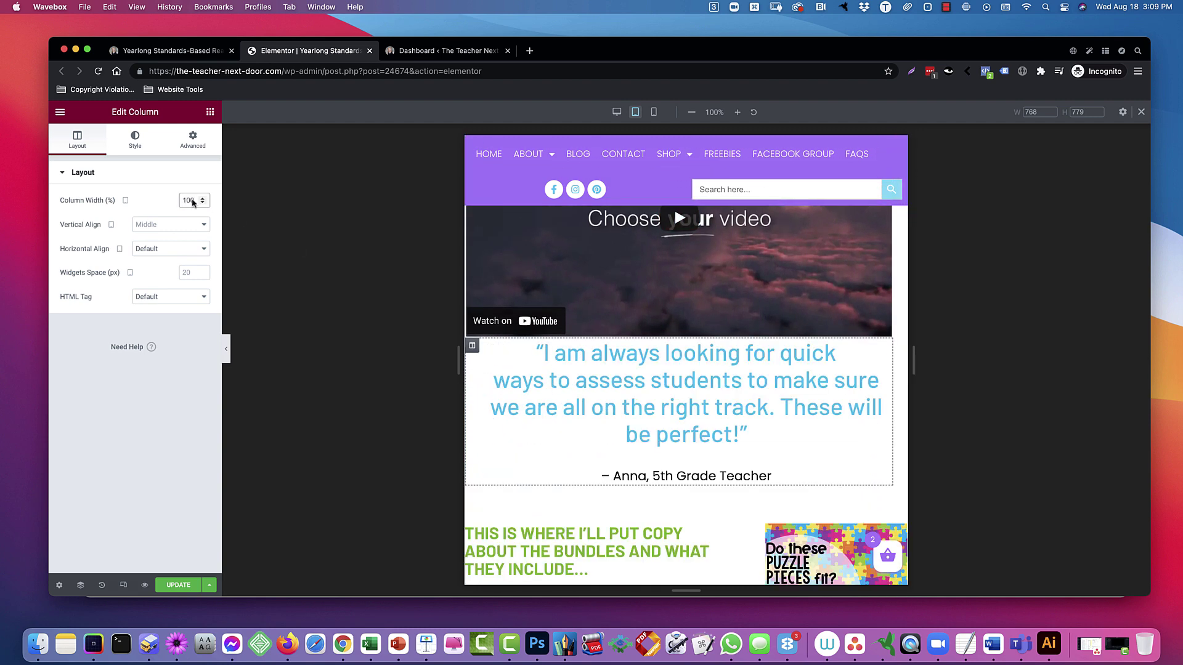
- Give the inner section with the bullet points and puzzle image 25 px tablet padding on its right and left sides
scroll(679, 353, "down", 5)
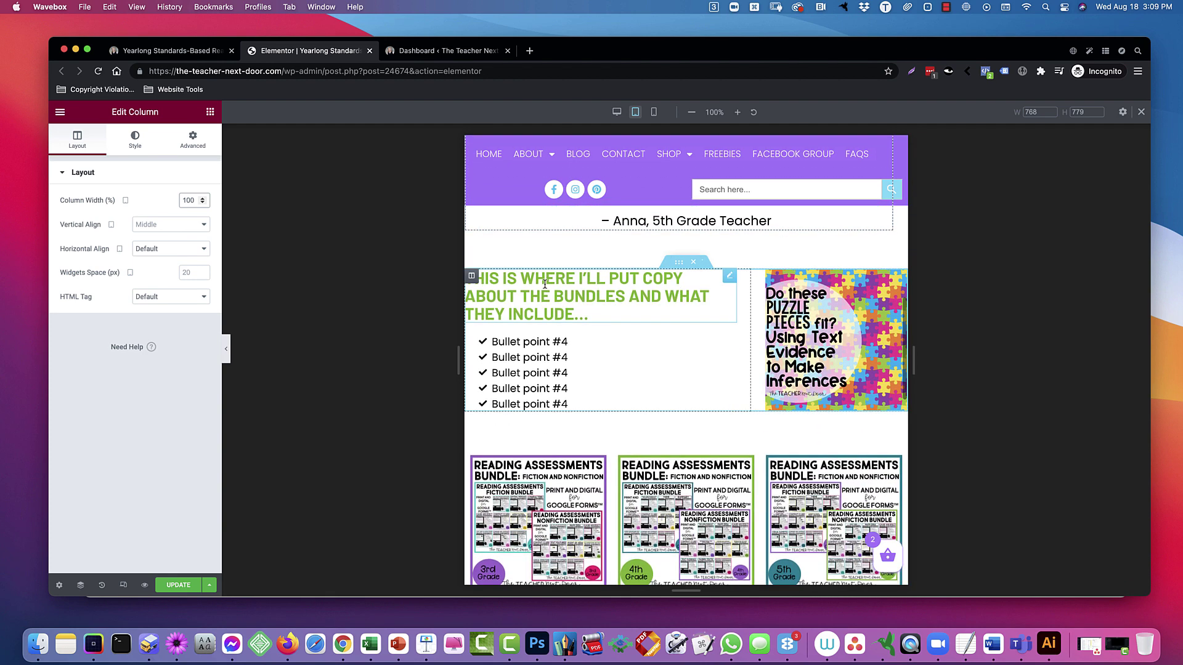
left_click(679, 265)
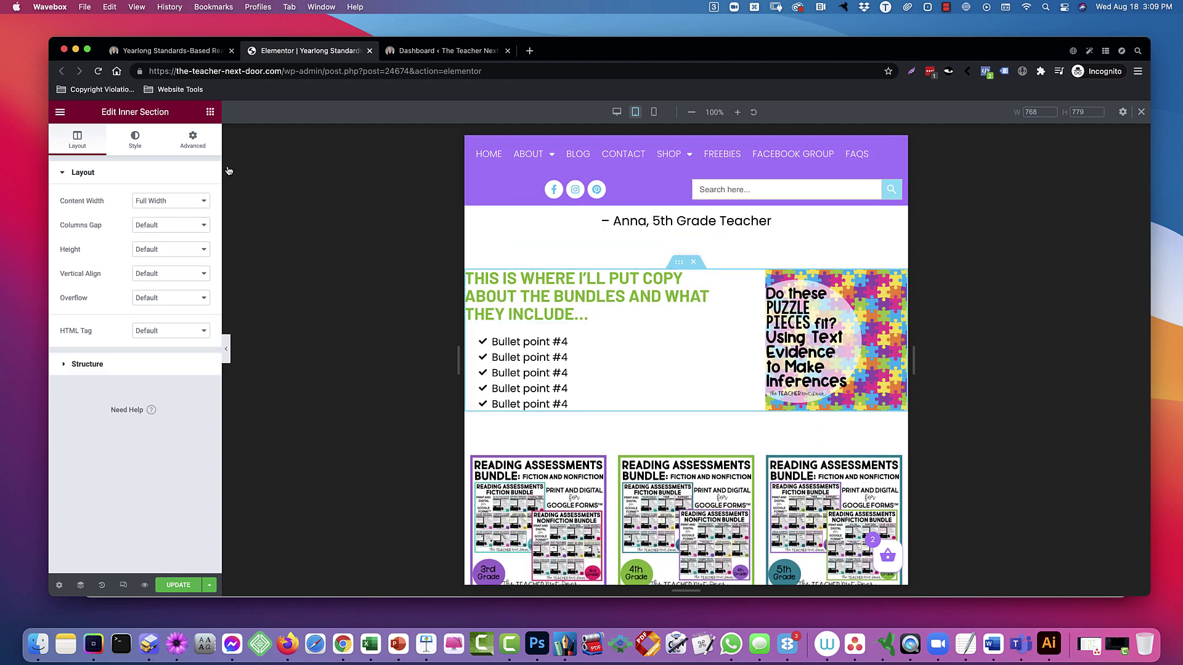
left_click(193, 139)
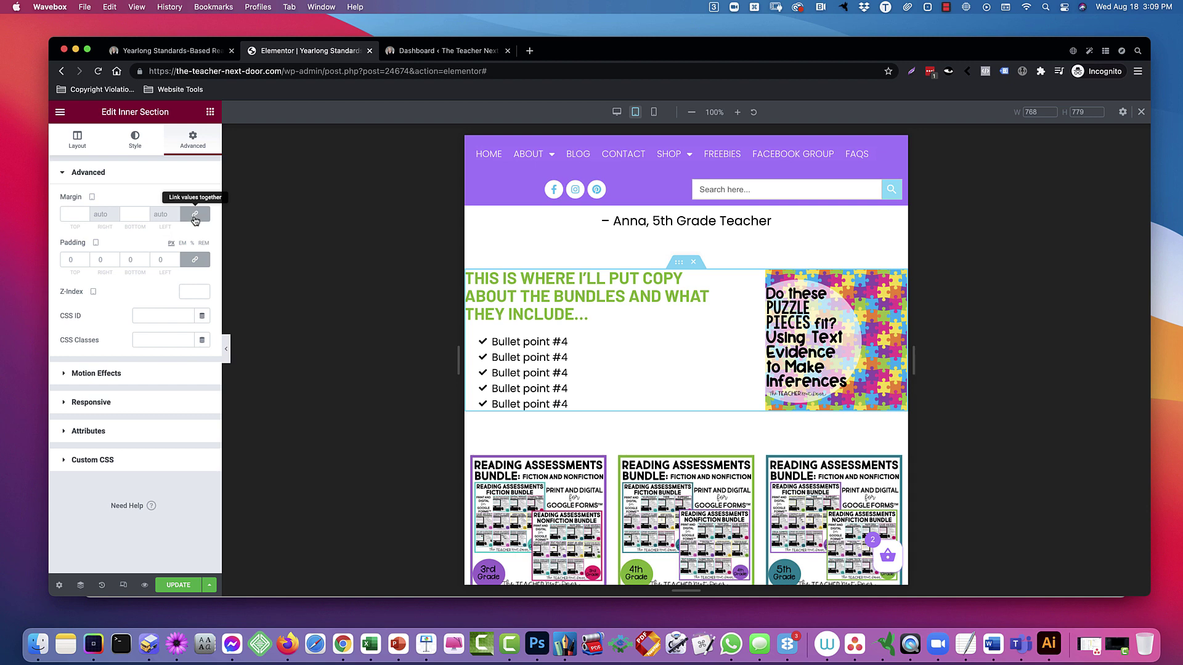
left_click(195, 215)
left_click(194, 257)
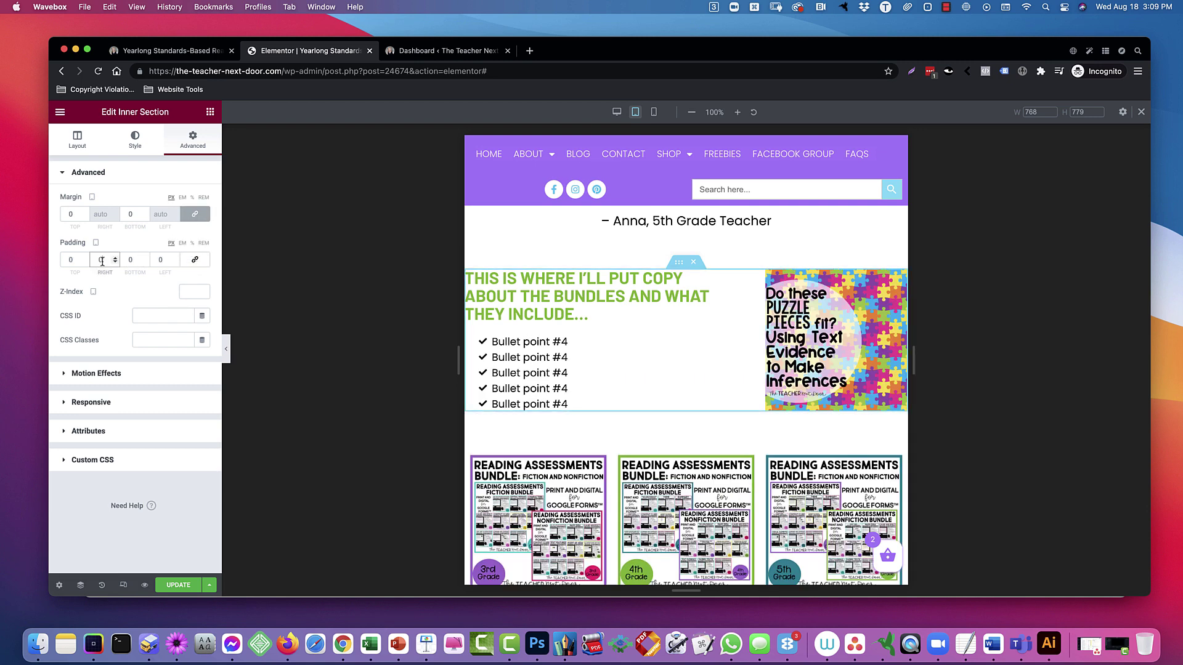
type("25")
left_click(161, 259)
type("25")
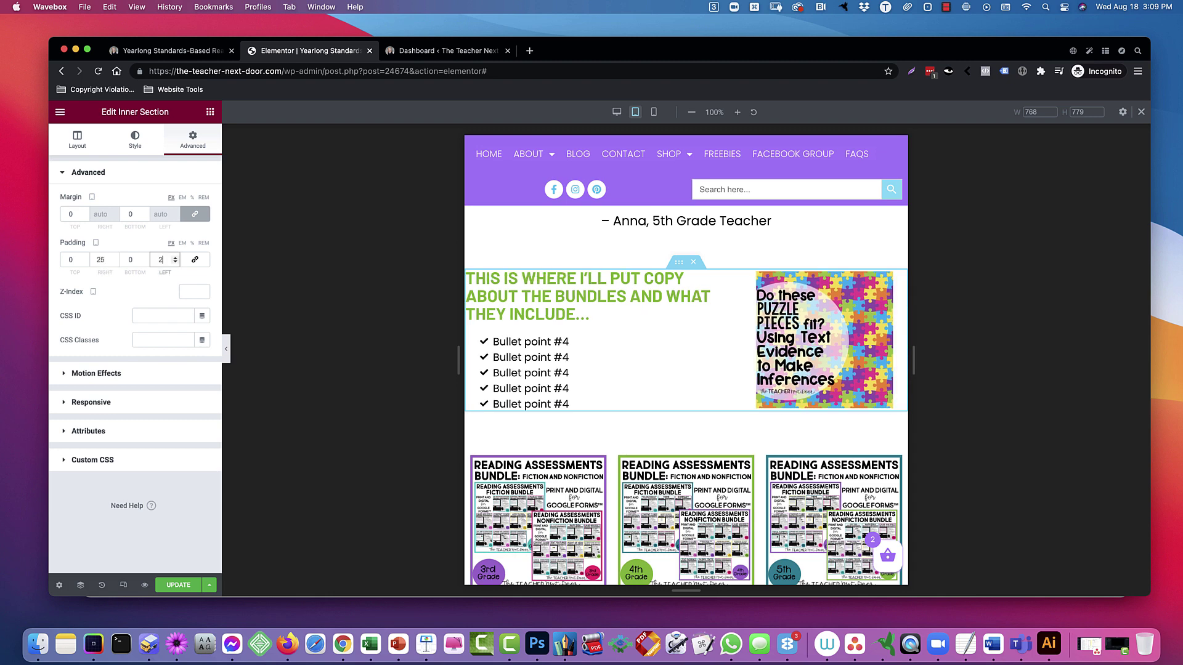
- Give the inner section with the three grade bundles 25 px tablet padding on its right and left sides
scroll(607, 315, "down", 4)
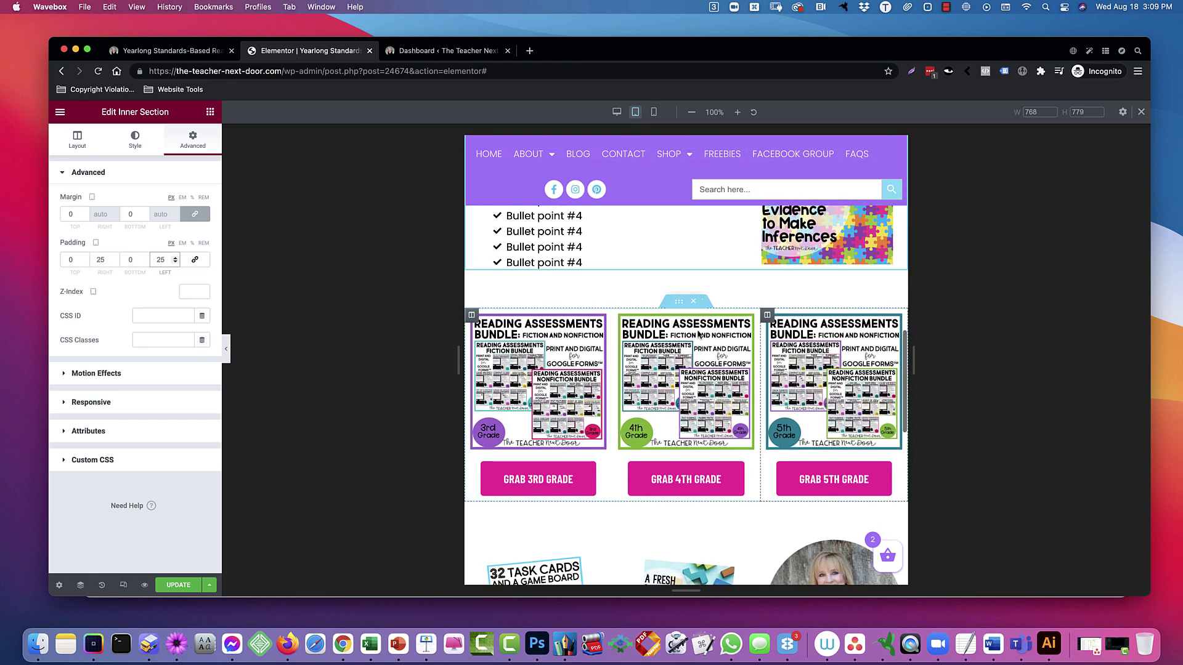
left_click(679, 304)
left_click(192, 142)
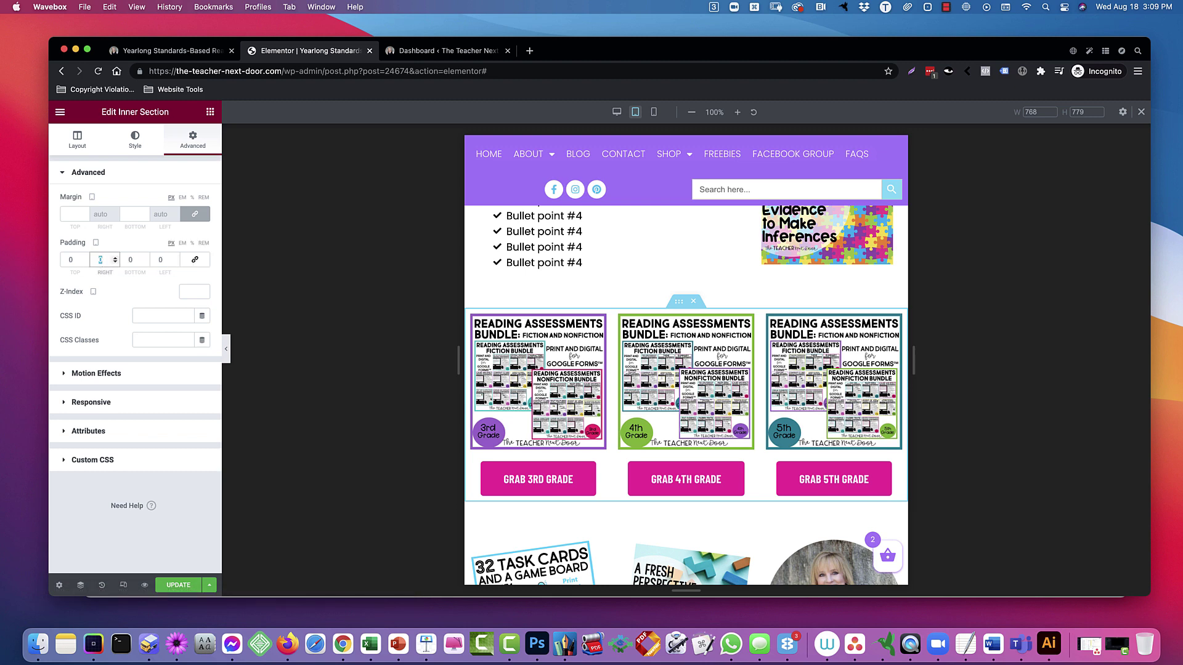
left_click(99, 259)
type("2525")
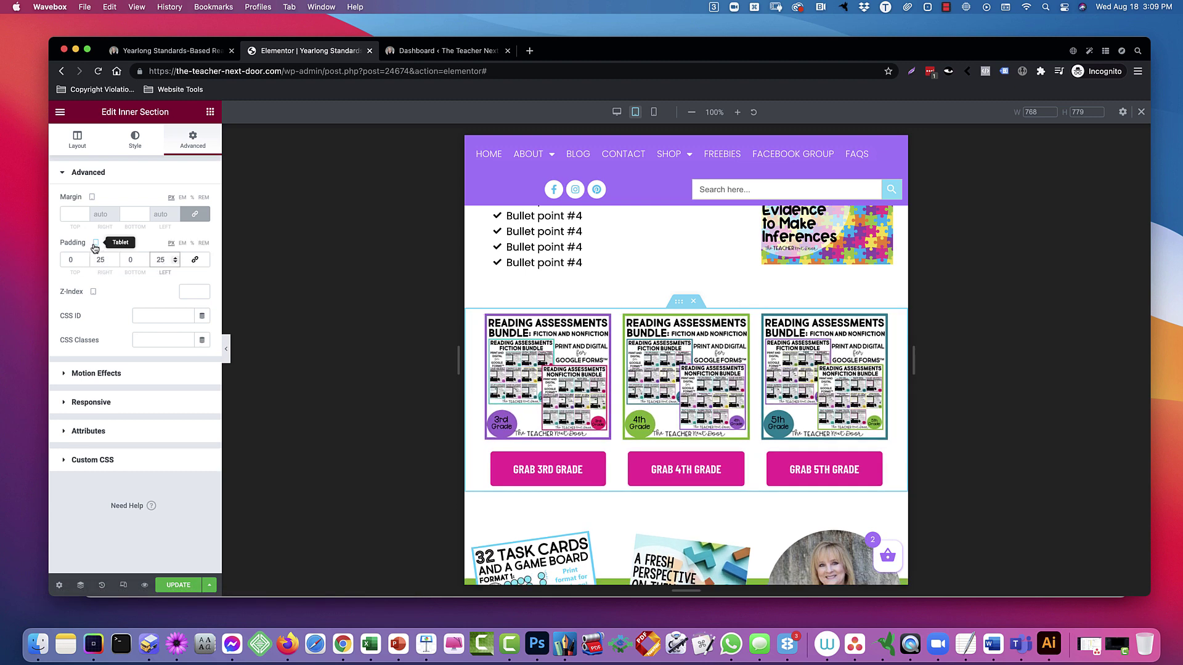
- Review the tablet layout down to the green section, and look through the page in the mobile preview
scroll(622, 312, "down", 5)
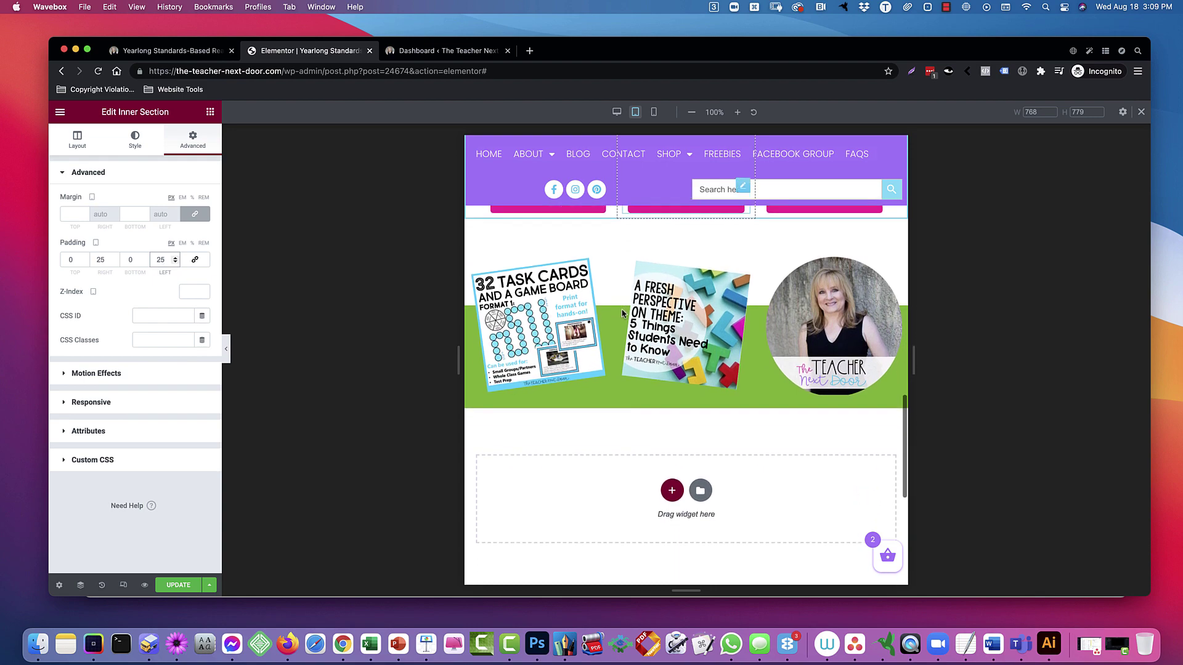
scroll(622, 313, "down", 1)
scroll(622, 314, "up", 16)
scroll(622, 313, "down", 16)
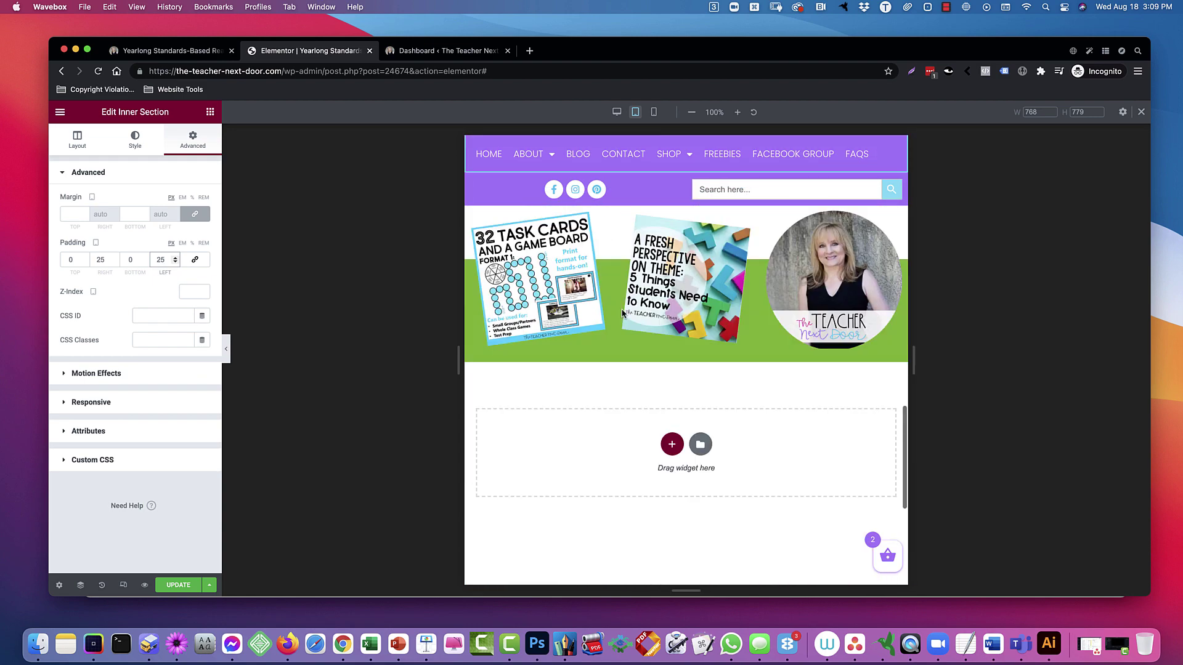
scroll(622, 314, "down", 5)
scroll(622, 313, "up", 20)
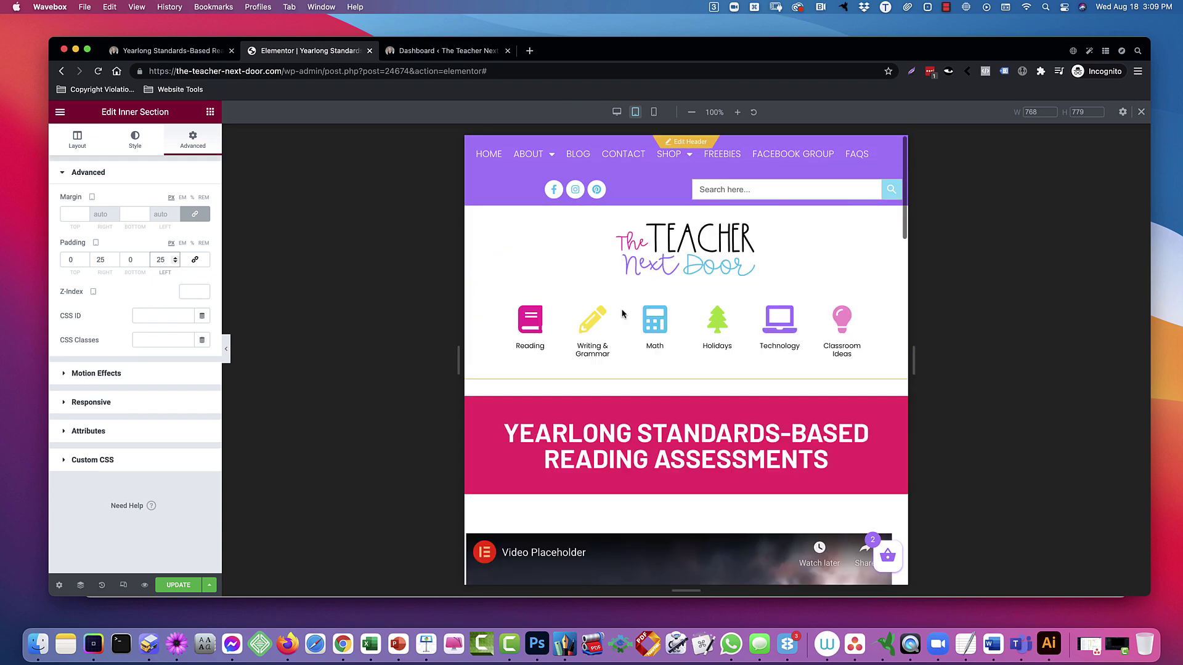
left_click(654, 111)
scroll(700, 217, "down", 10)
scroll(700, 218, "up", 15)
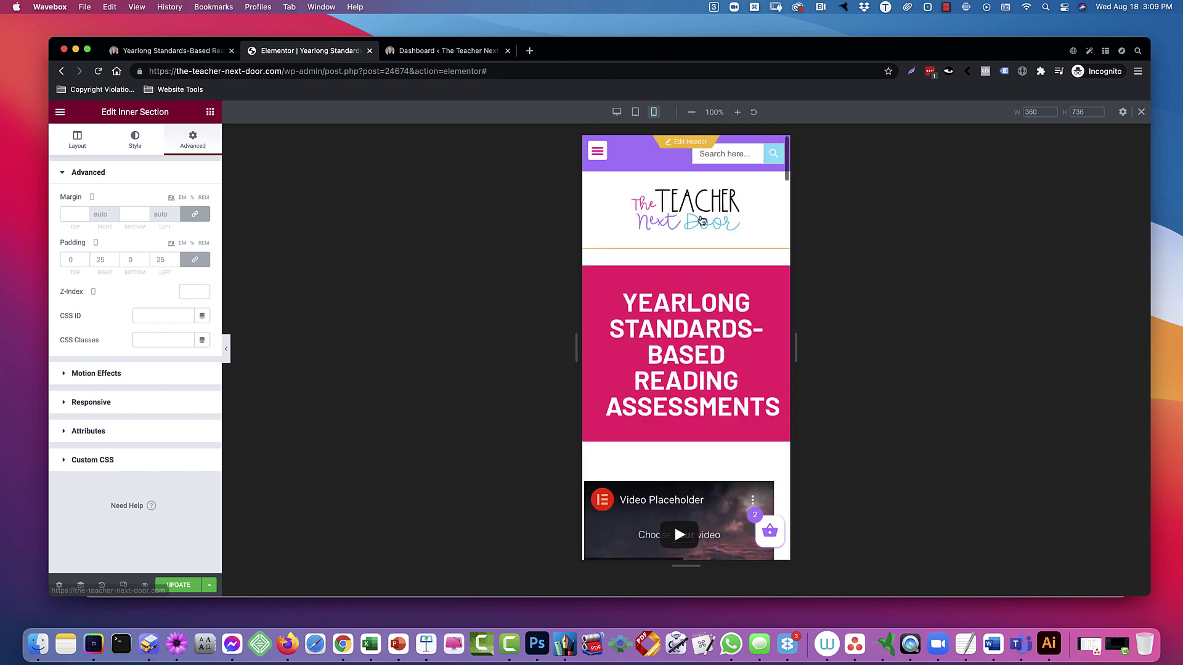
- Set the mobile width of the video column to 100%
scroll(700, 217, "down", 3)
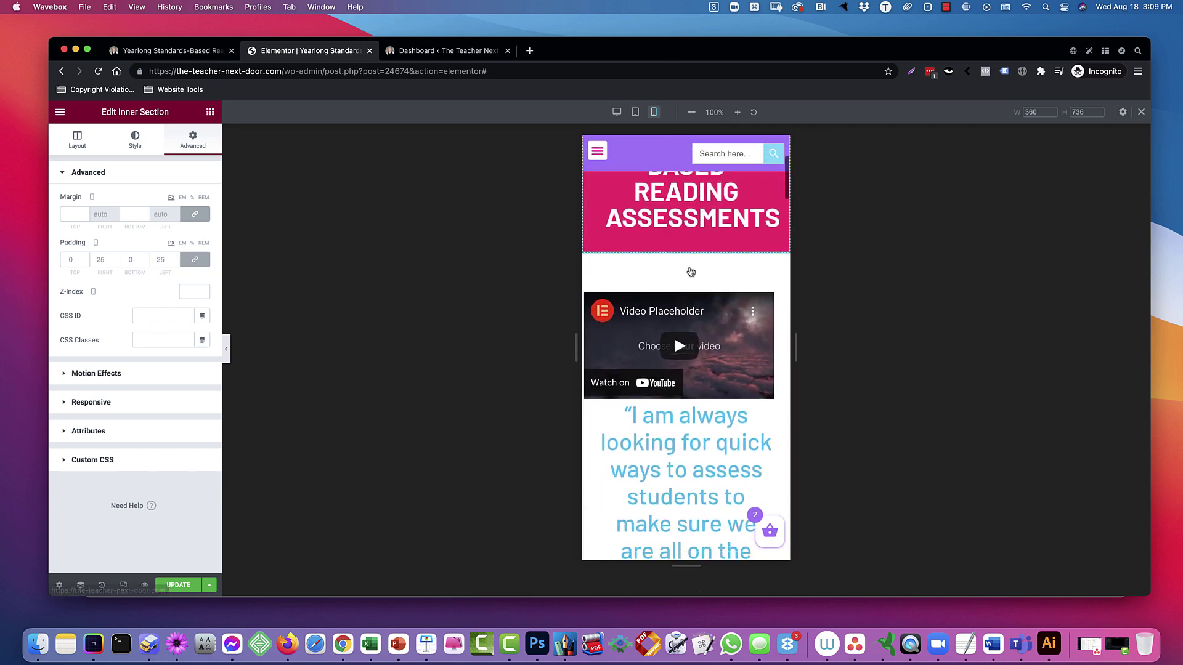
left_click(590, 301)
left_click(183, 200)
type("2")
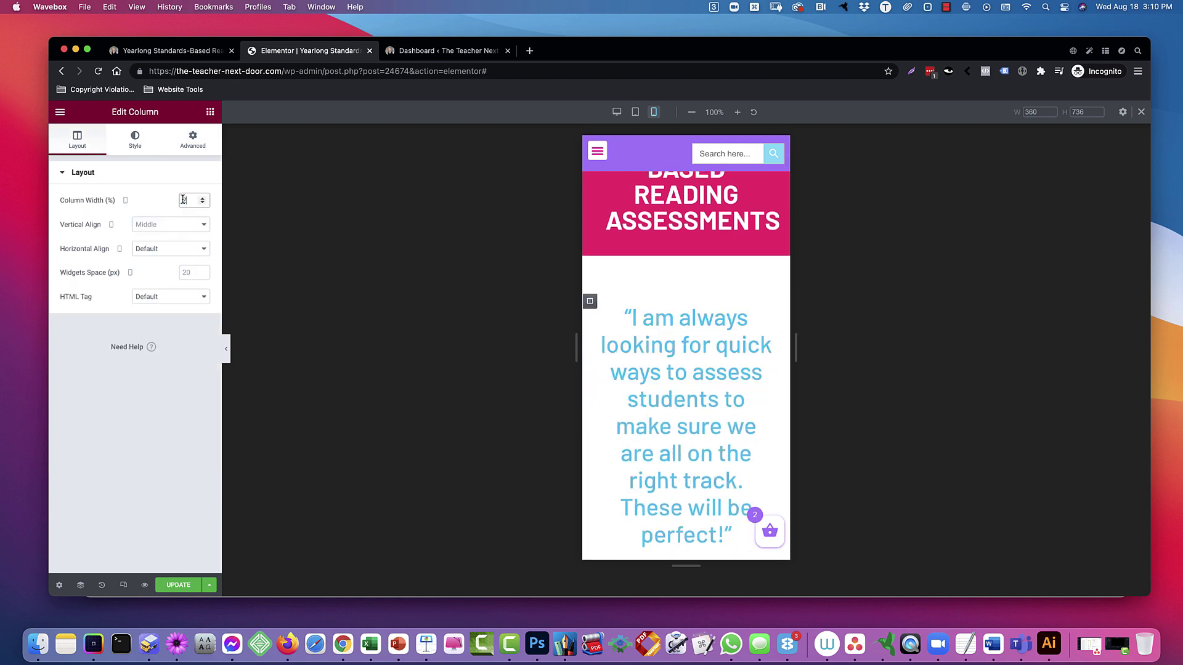
key("BackSpace")
type("100")
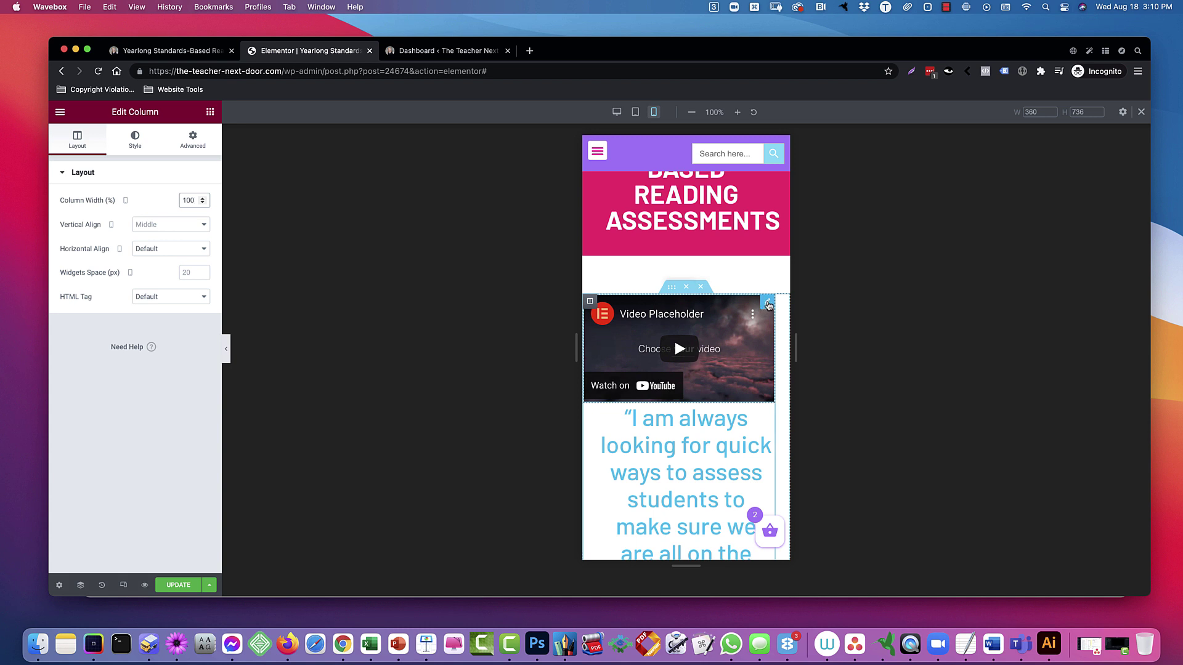
- Check the spacing and layout settings of the video's inner section and its columns in the mobile preview
left_click(671, 287)
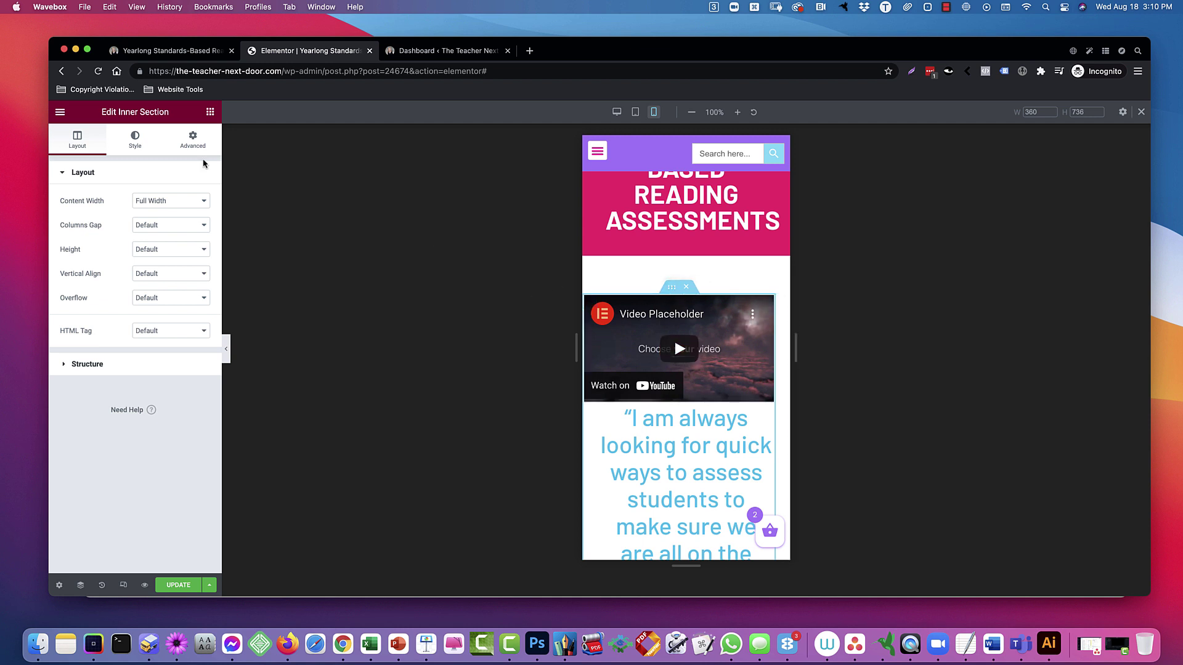
left_click(190, 146)
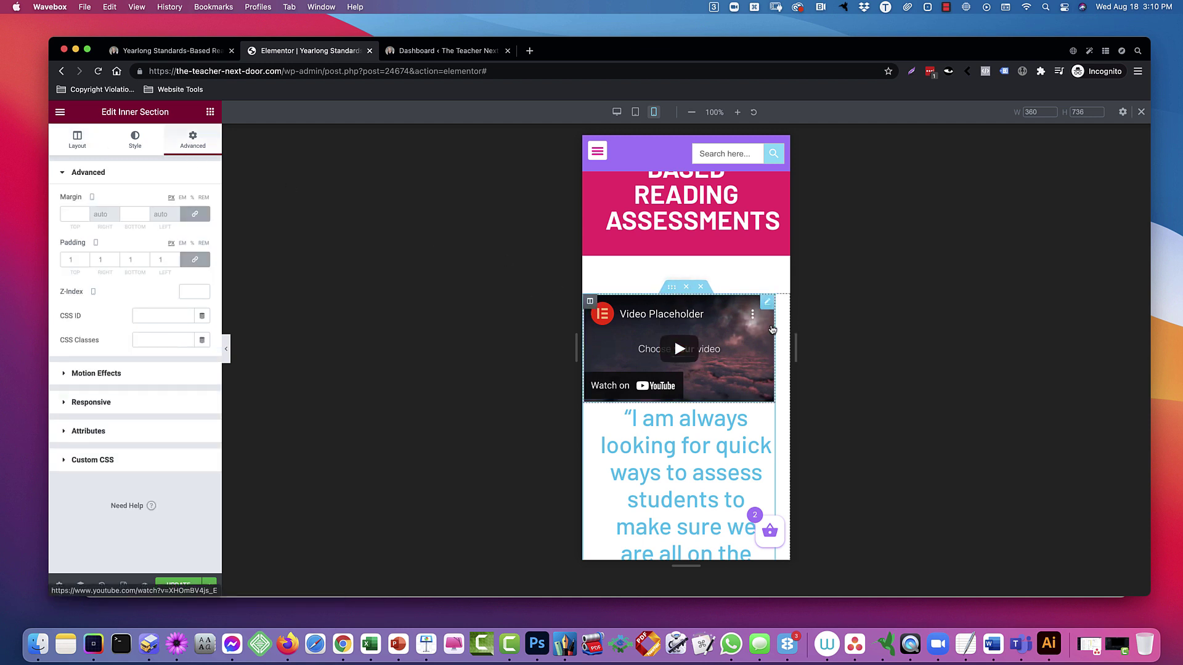
scroll(754, 373, "down", 3)
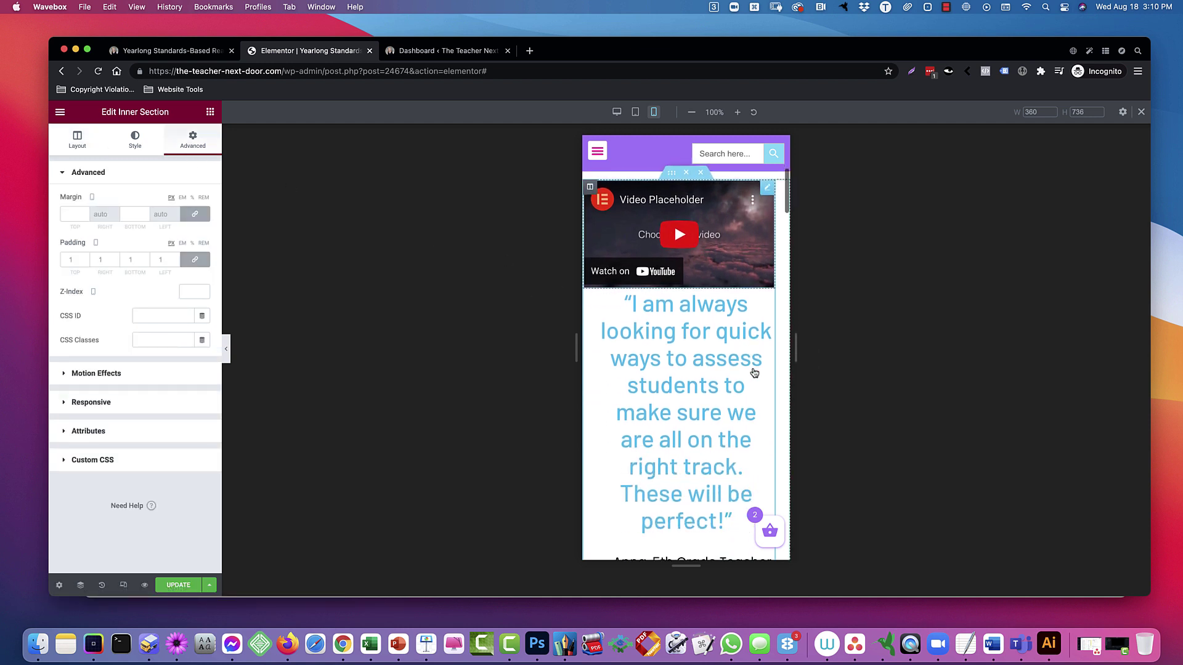
left_click(589, 295)
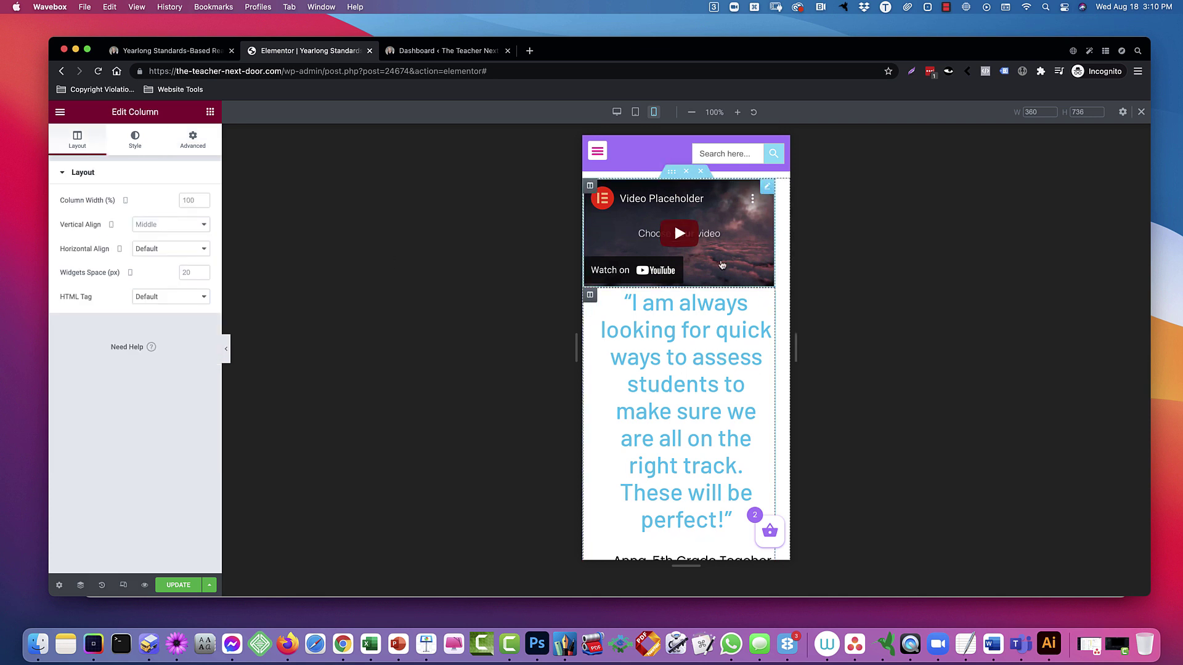
scroll(708, 246, "up", 3)
right_click(732, 326)
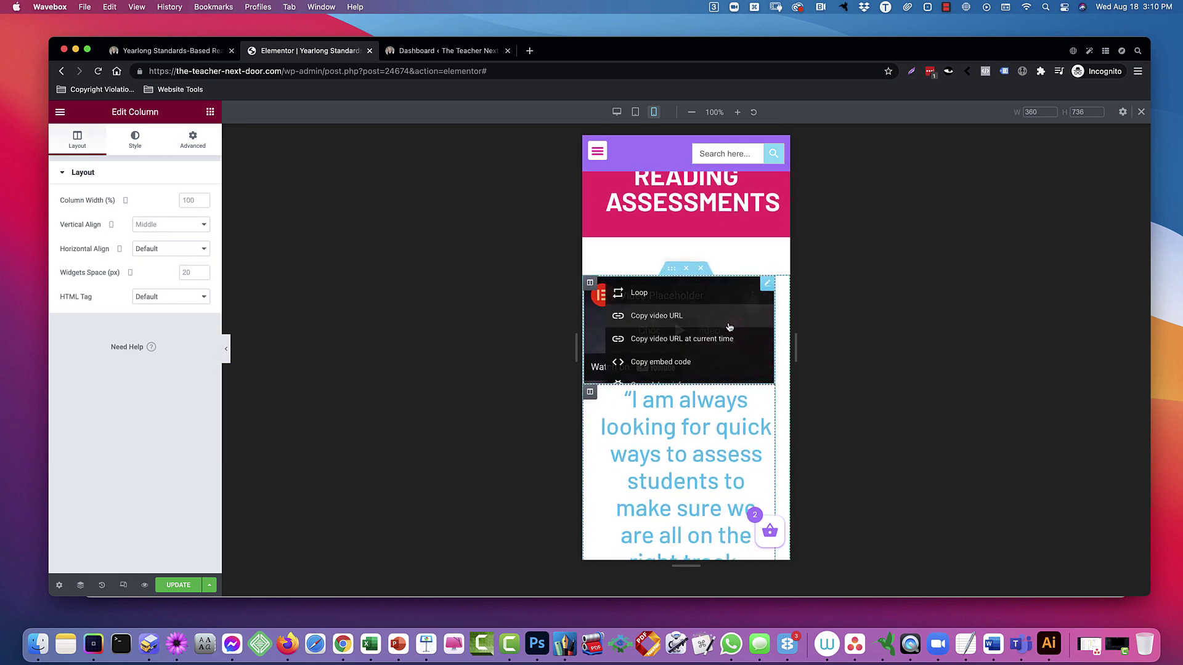
right_click(782, 342)
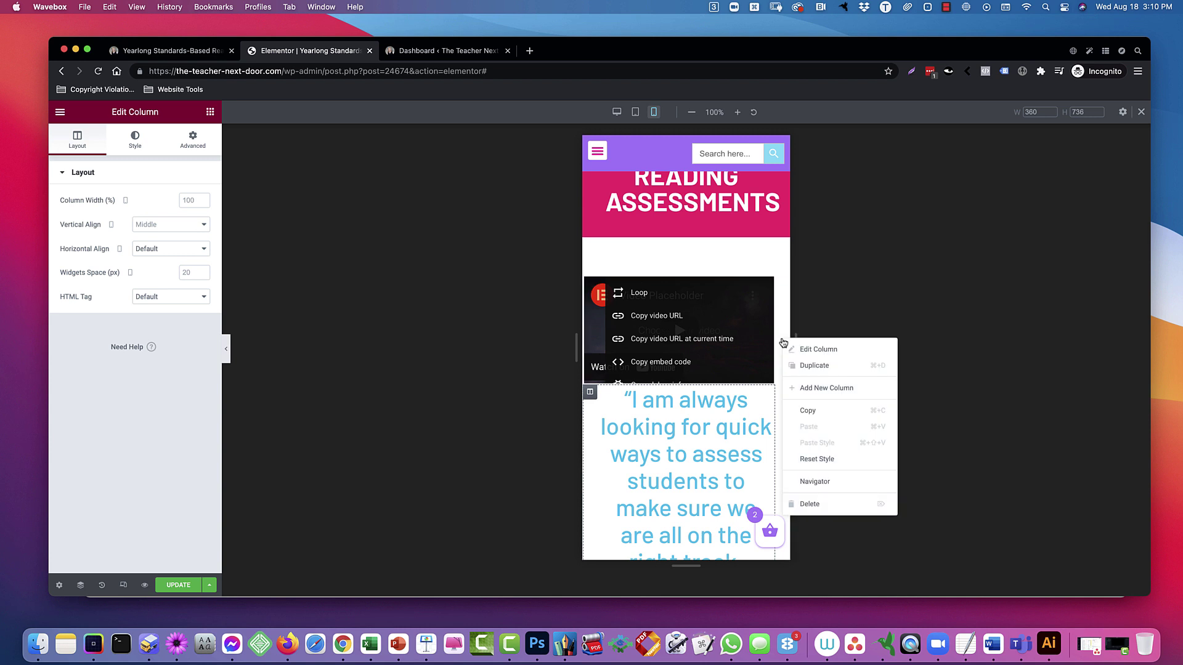
- Open the Navigator and set the mobile top and bottom margins of the section containing the video to 0
left_click(814, 481)
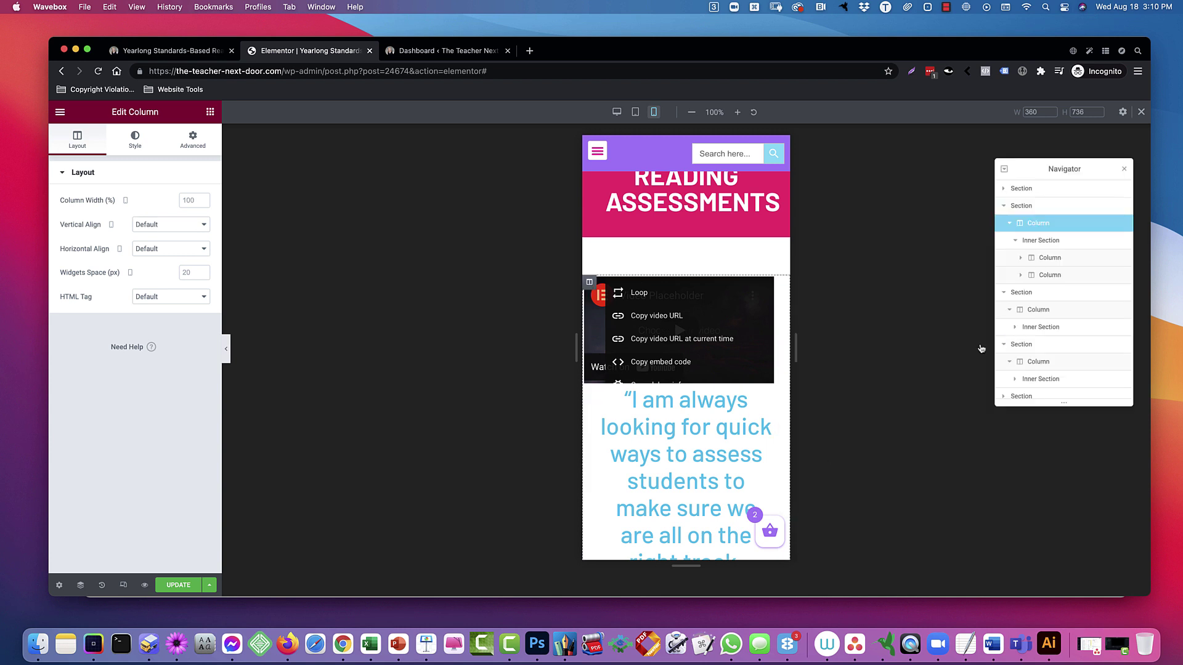
left_click(1047, 206)
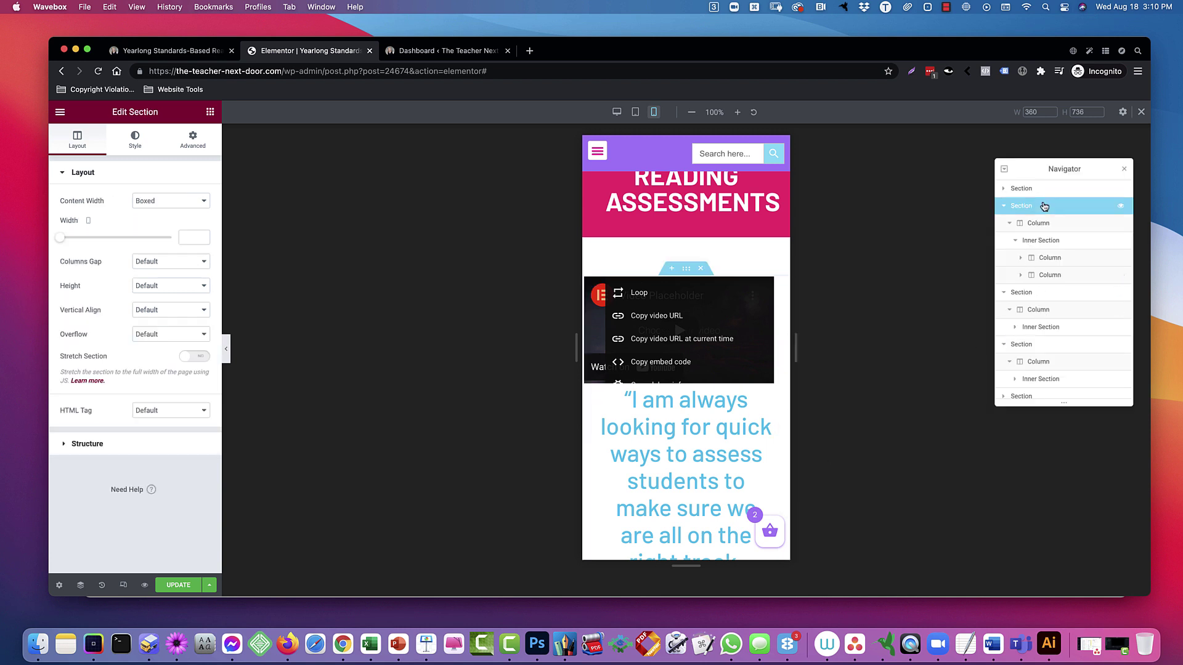
left_click(193, 140)
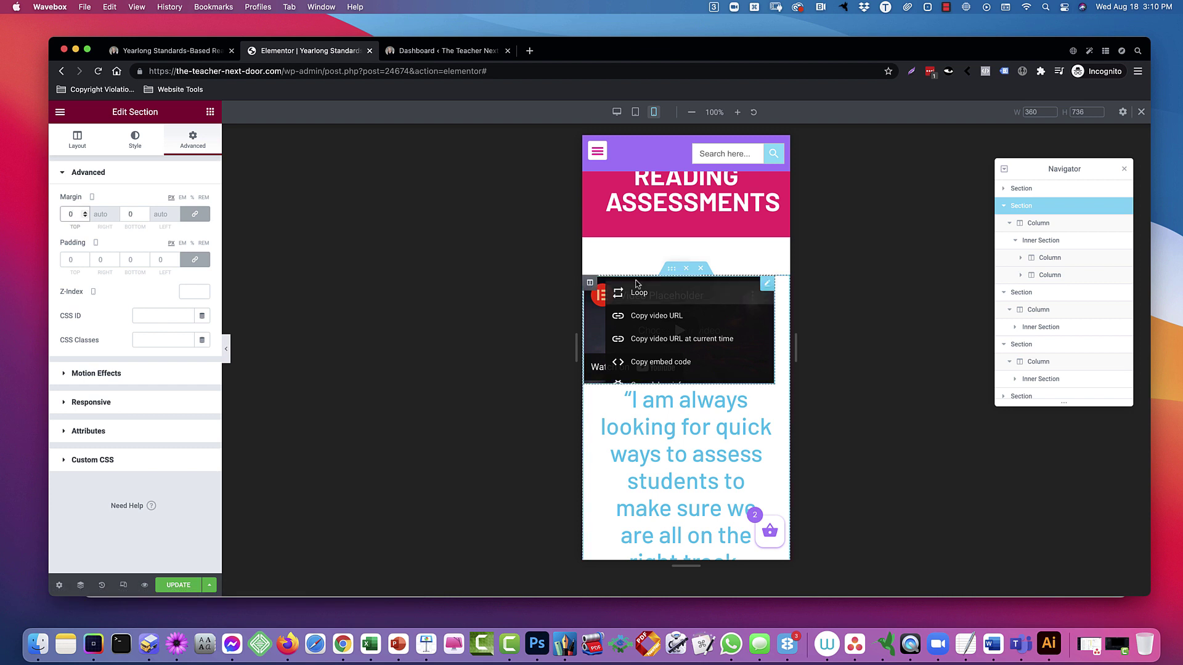
- Set the mobile padding of the outer column around the video and quote to 0 on all sides
left_click(1072, 224)
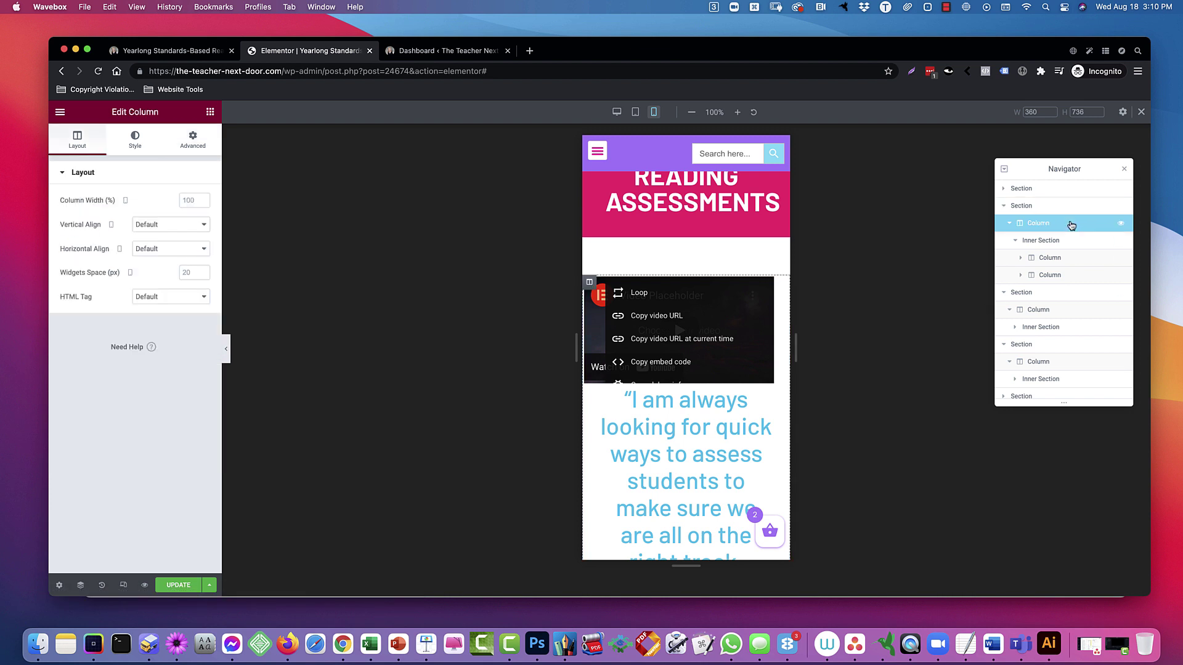
left_click(193, 145)
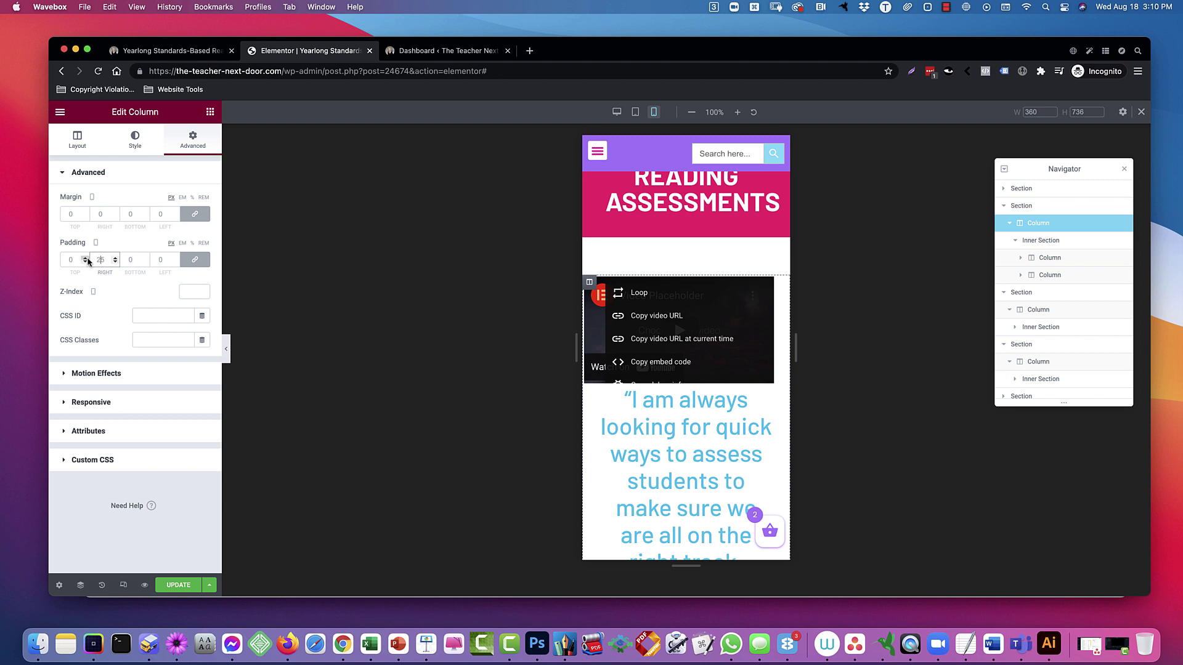
left_click(197, 260)
left_click_drag(109, 260, 94, 260)
type("0")
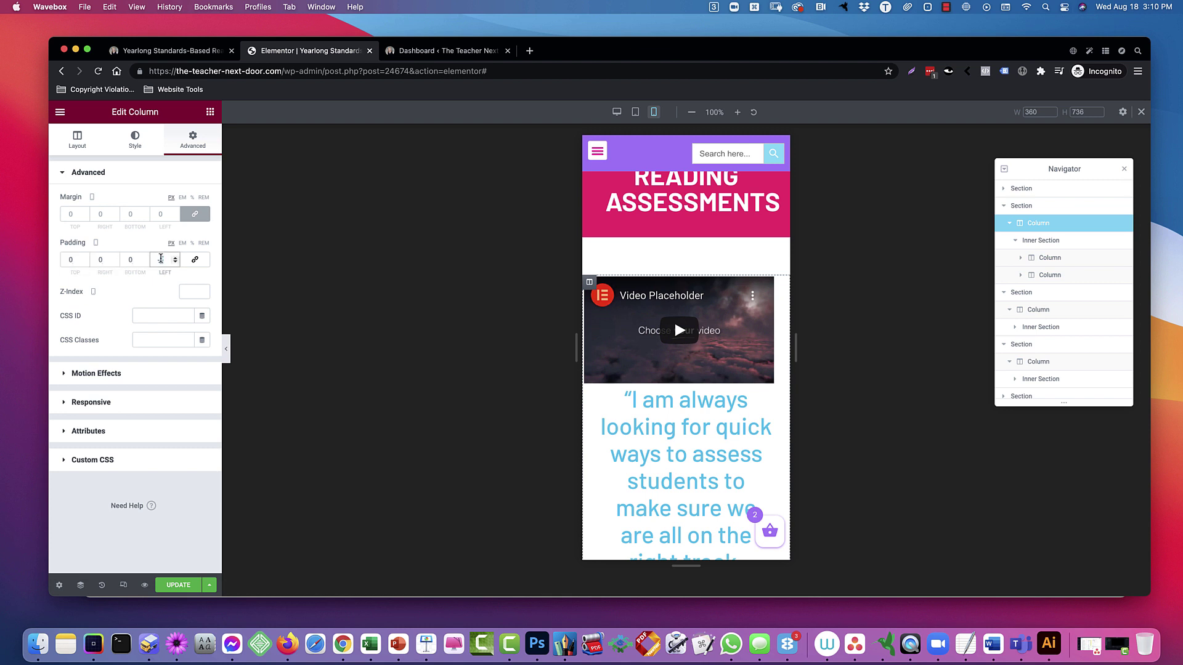
type("0")
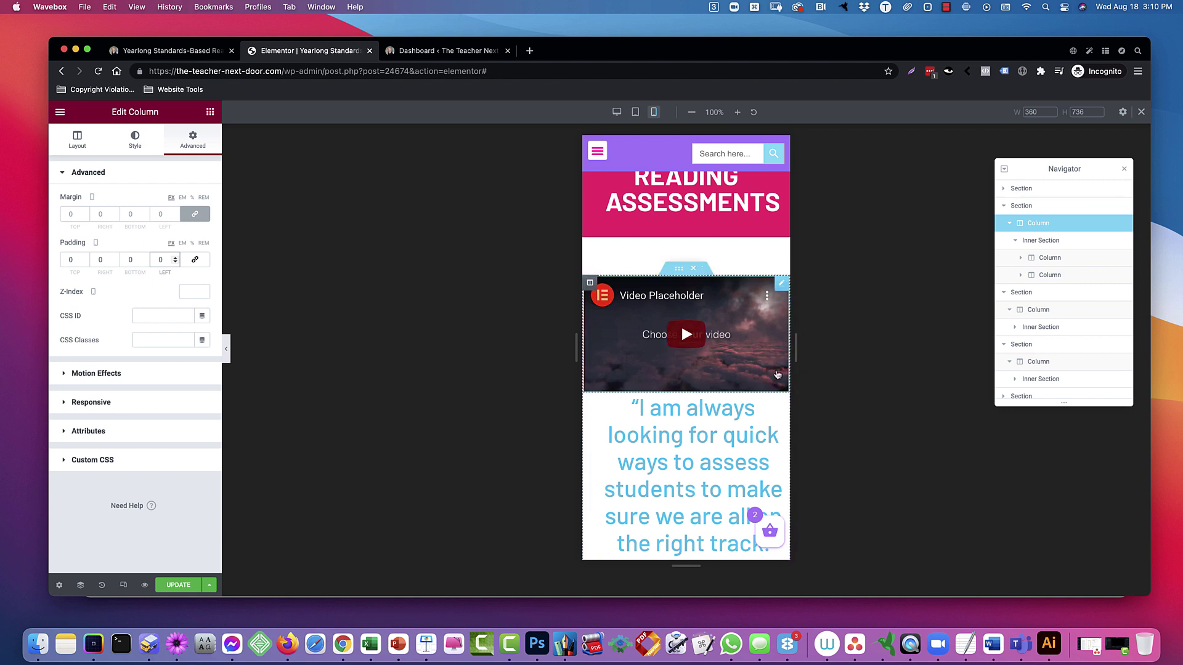
- Set the quote column's mobile padding to 0, and give the parent section 15 px padding on its right and left sides
left_click(589, 400)
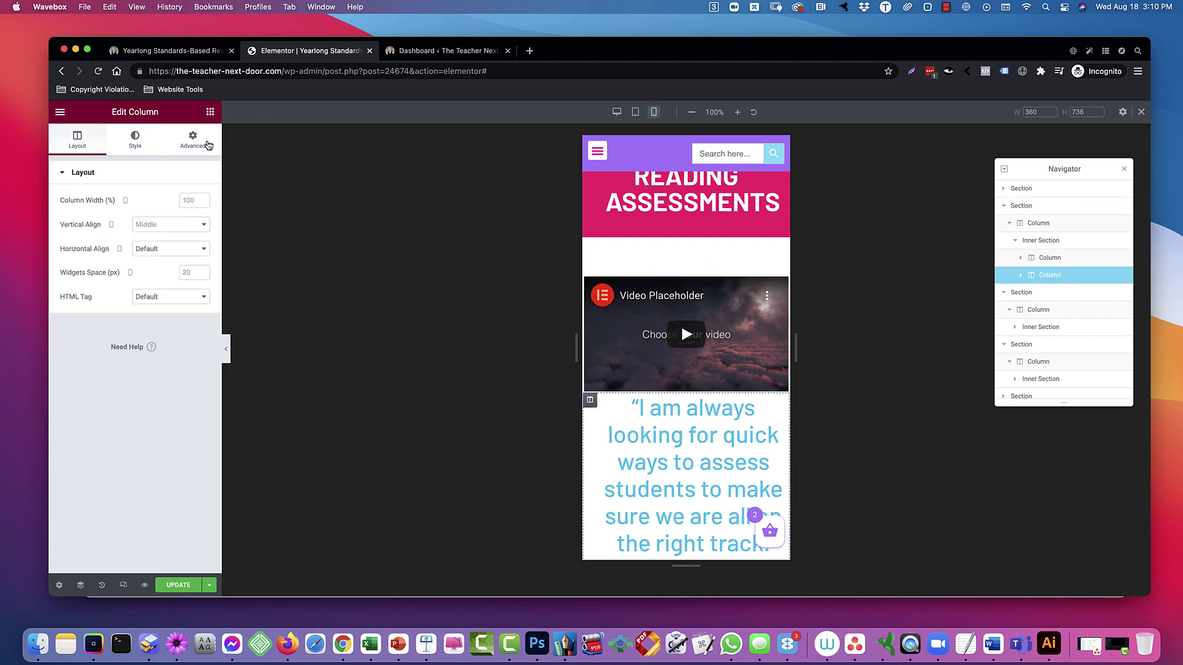
left_click(208, 145)
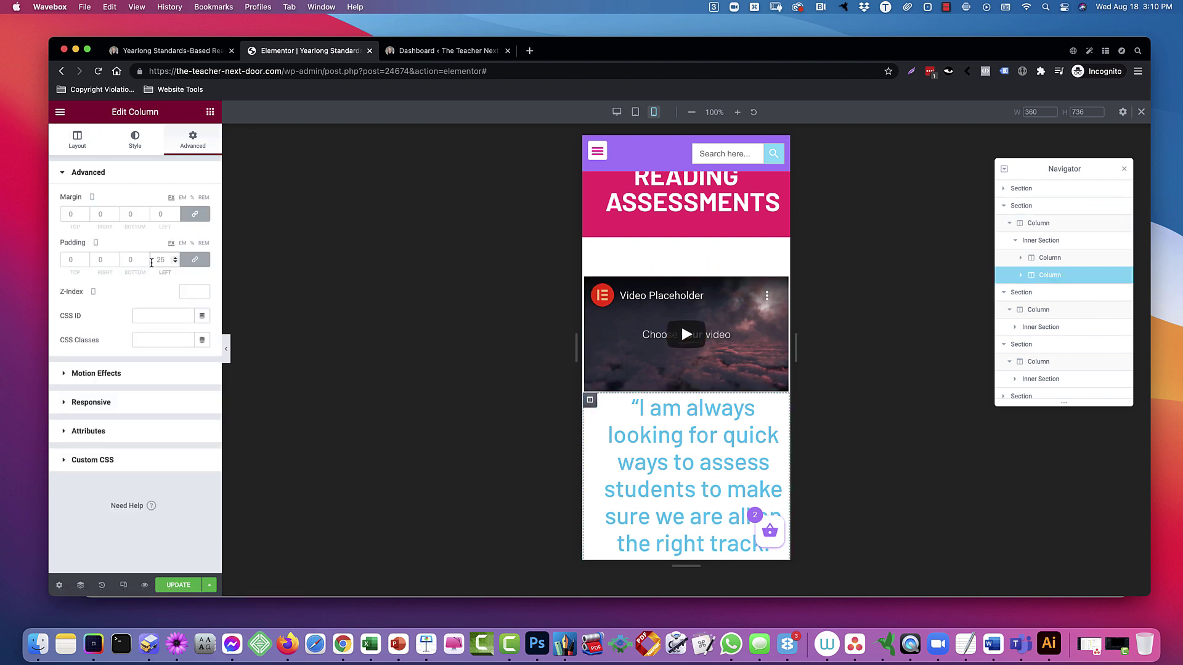
left_click(151, 263)
type("0")
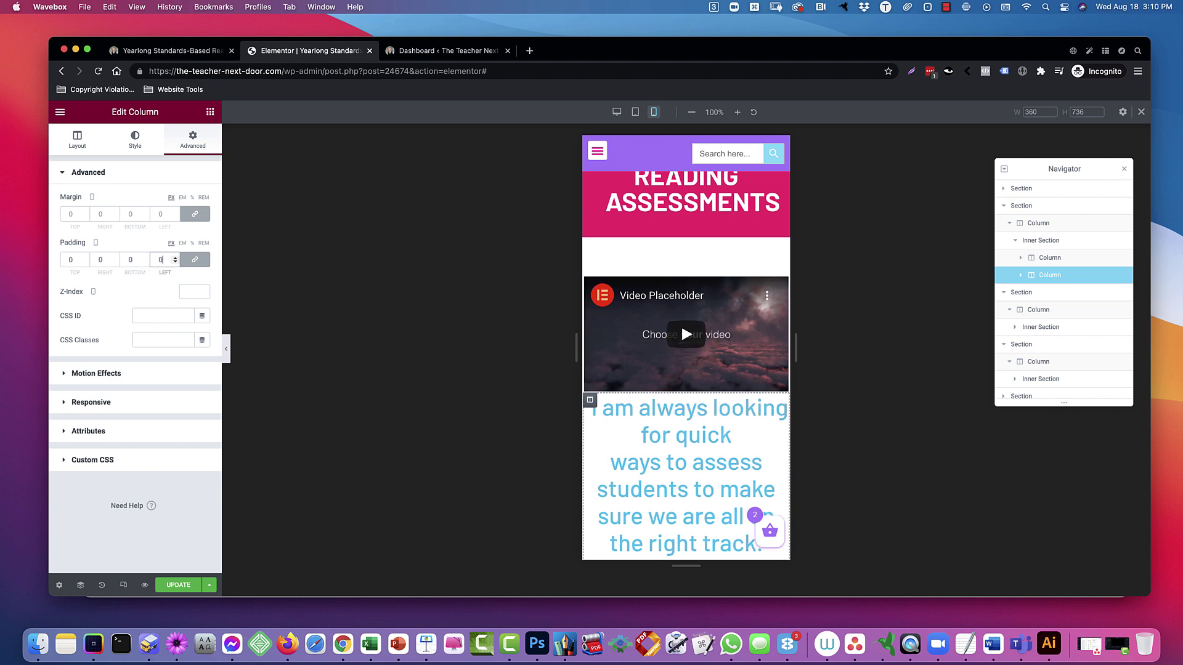
left_click(1050, 205)
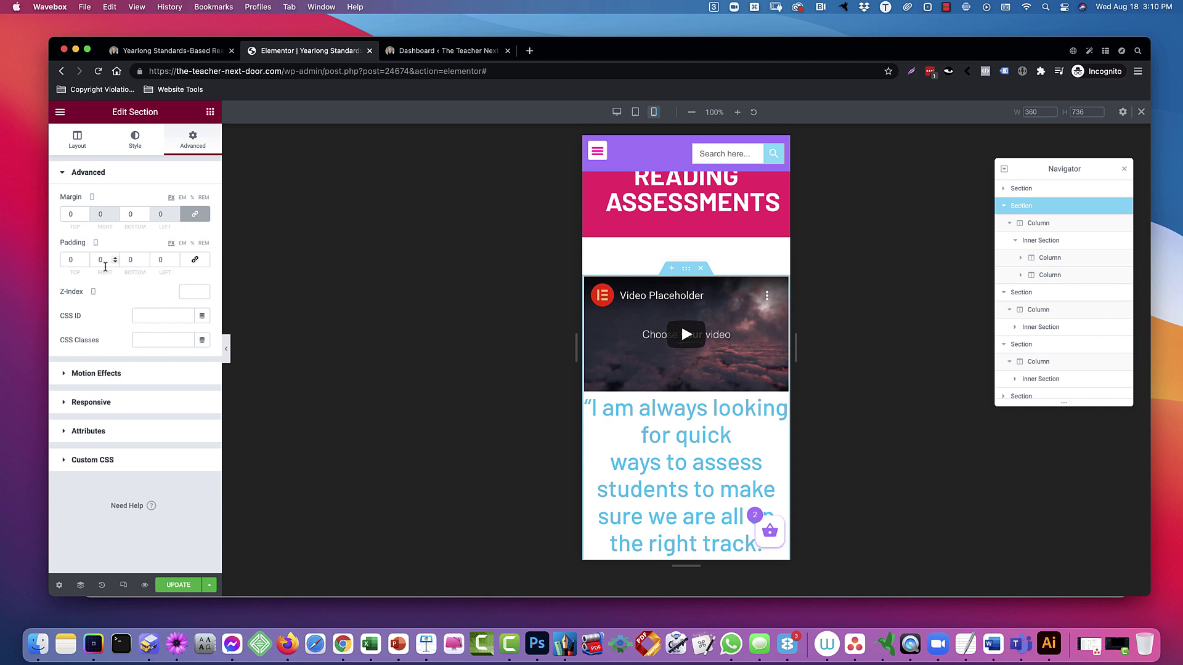
type("15")
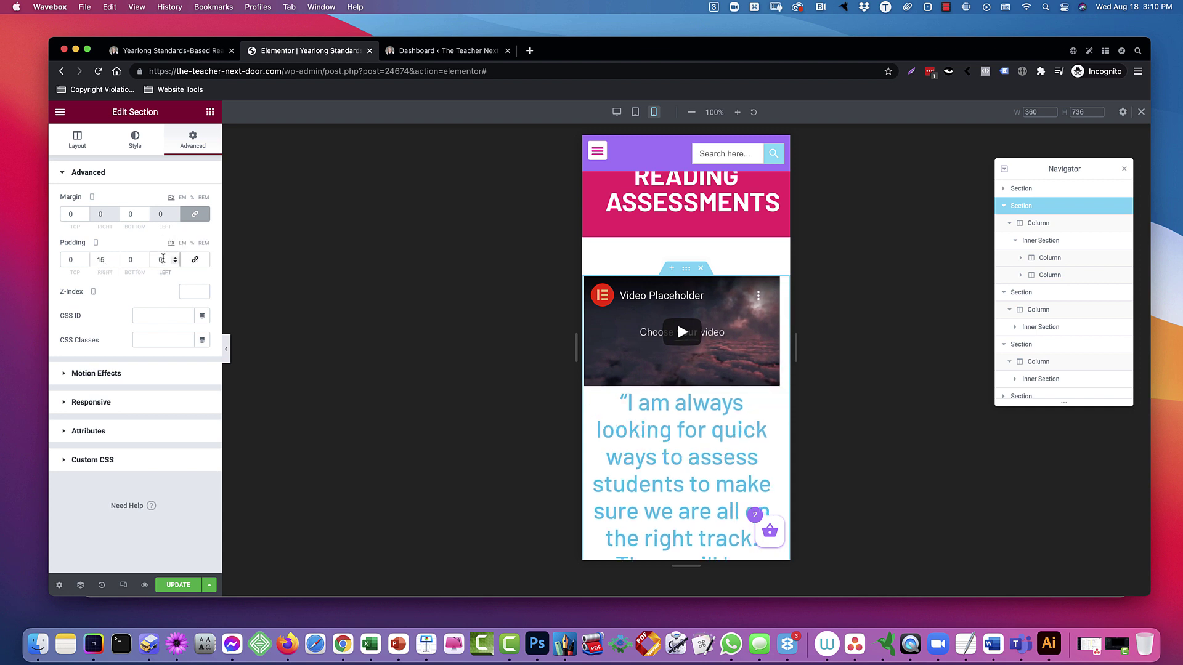
- Set the blue quote text to a mobile size of 25 px with a line height of 1.4 em
left_click(773, 393)
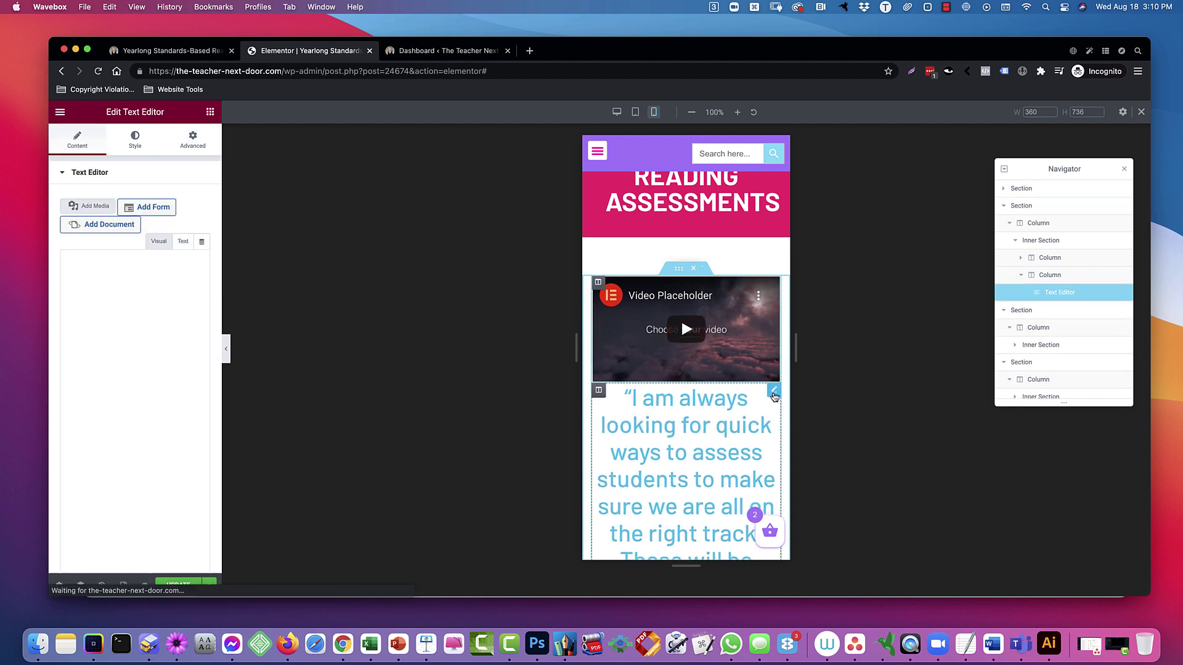
left_click(135, 140)
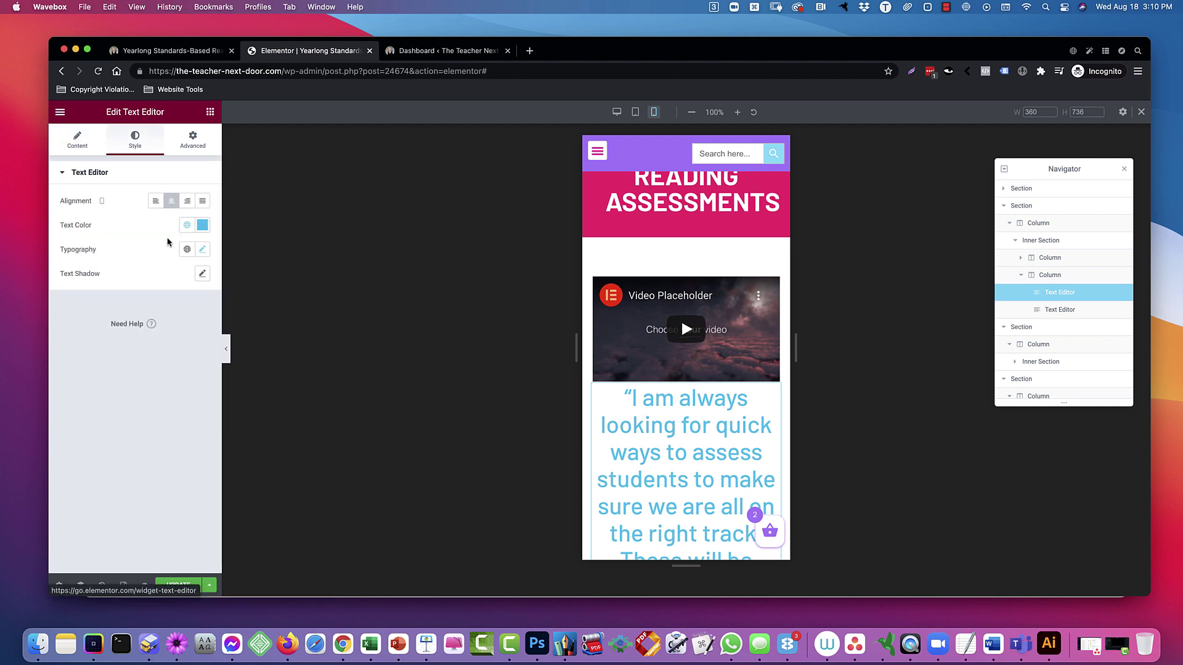
left_click(202, 249)
left_click_drag(129, 340, 79, 347)
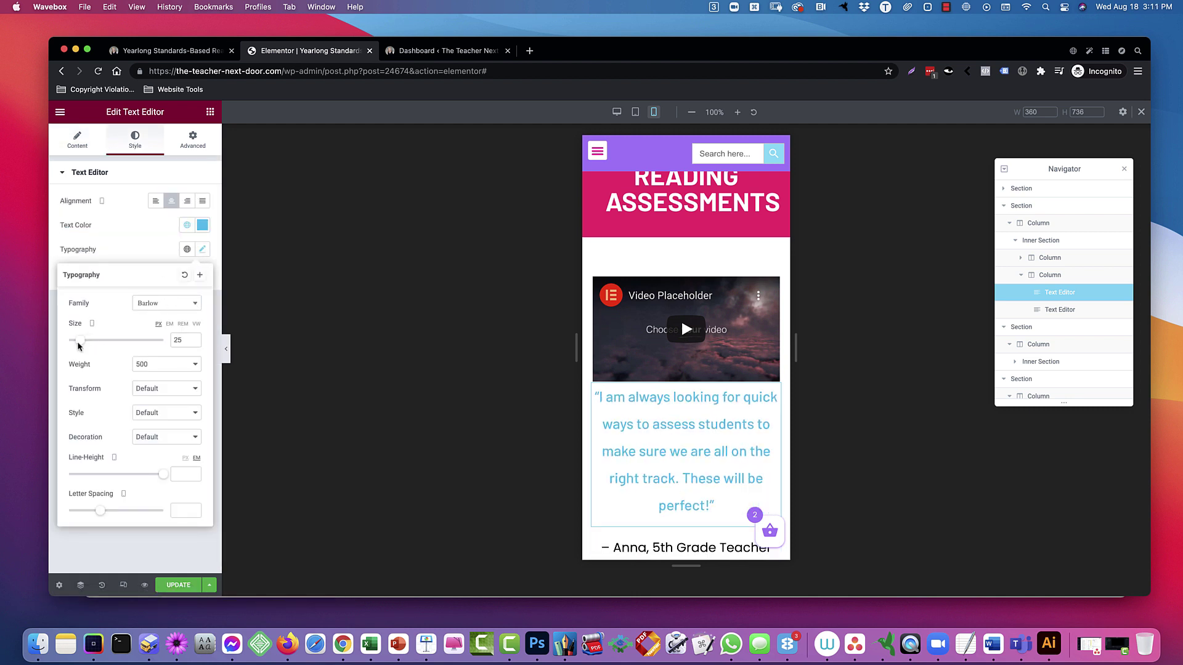
left_click_drag(163, 474, 79, 477)
- Give the section with the green bundle heading a mobile top margin of 25 px and a bottom margin of 0
scroll(609, 455, "down", 3)
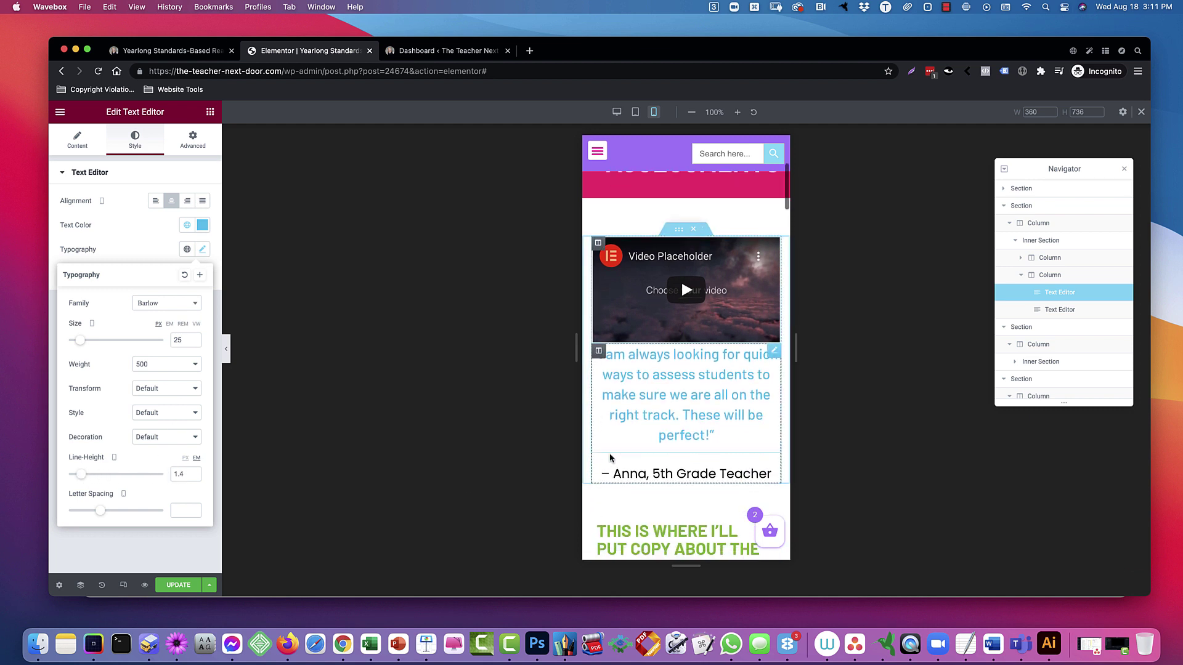
scroll(606, 455, "down", 2)
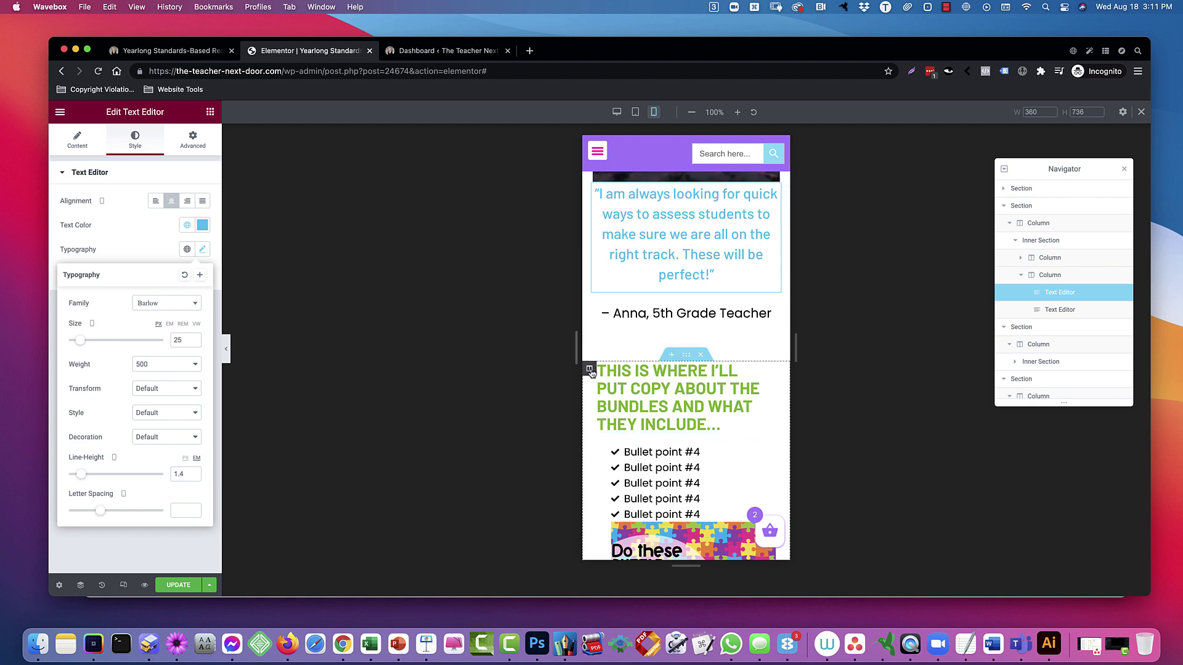
left_click(1056, 314)
left_click(1055, 331)
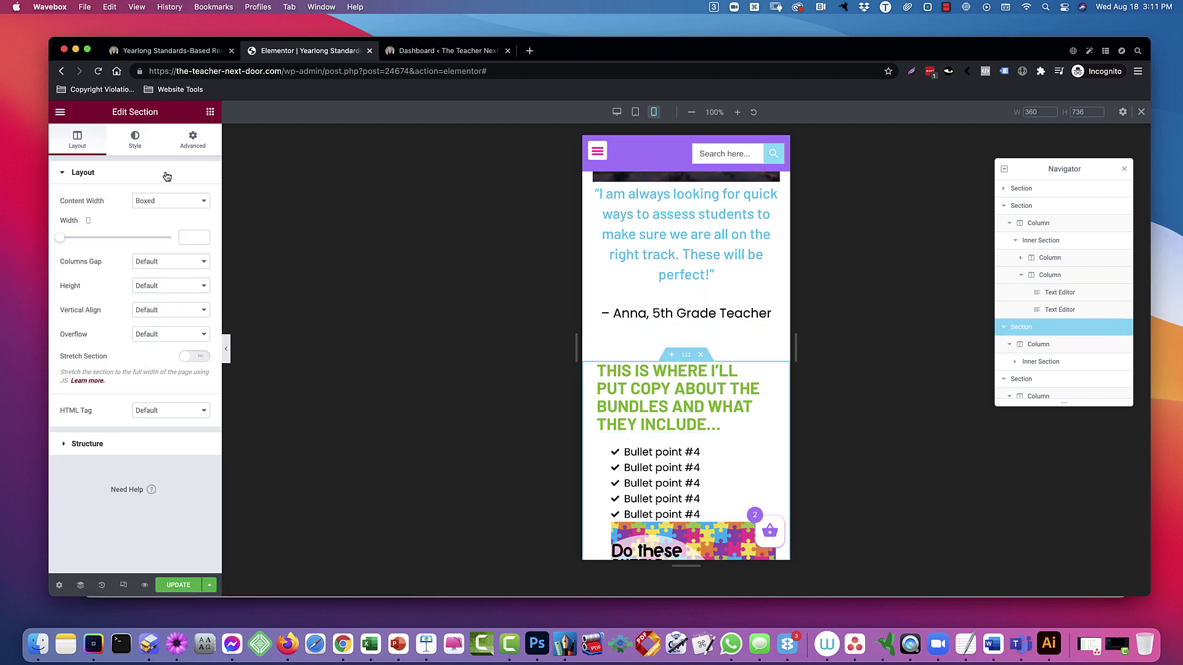
left_click(193, 139)
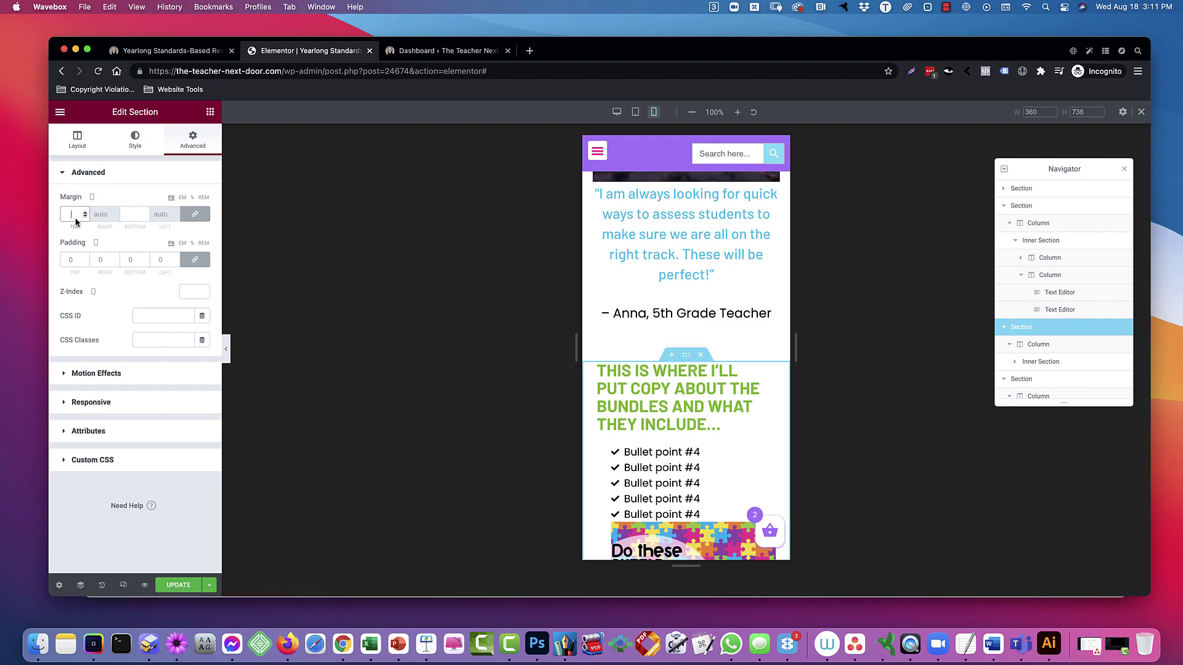
type("0")
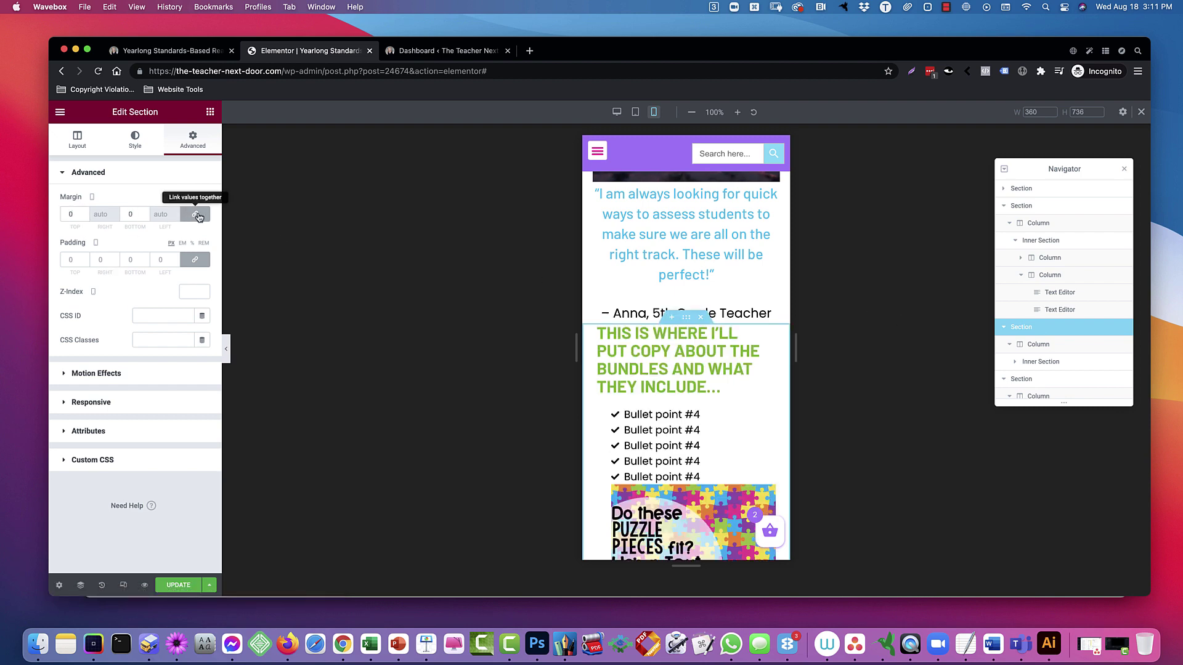
left_click(195, 213)
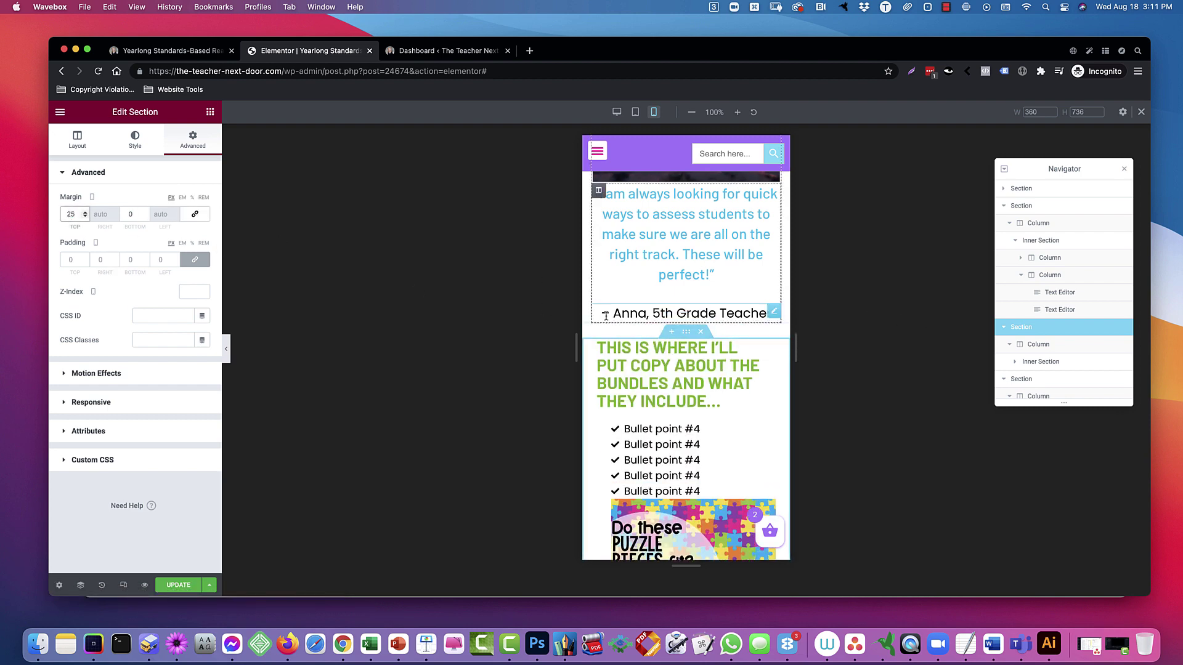
- Set the bullet-point inner section's mobile padding to 0 and its top and bottom margins to -10 px
left_click(1076, 348)
left_click(192, 139)
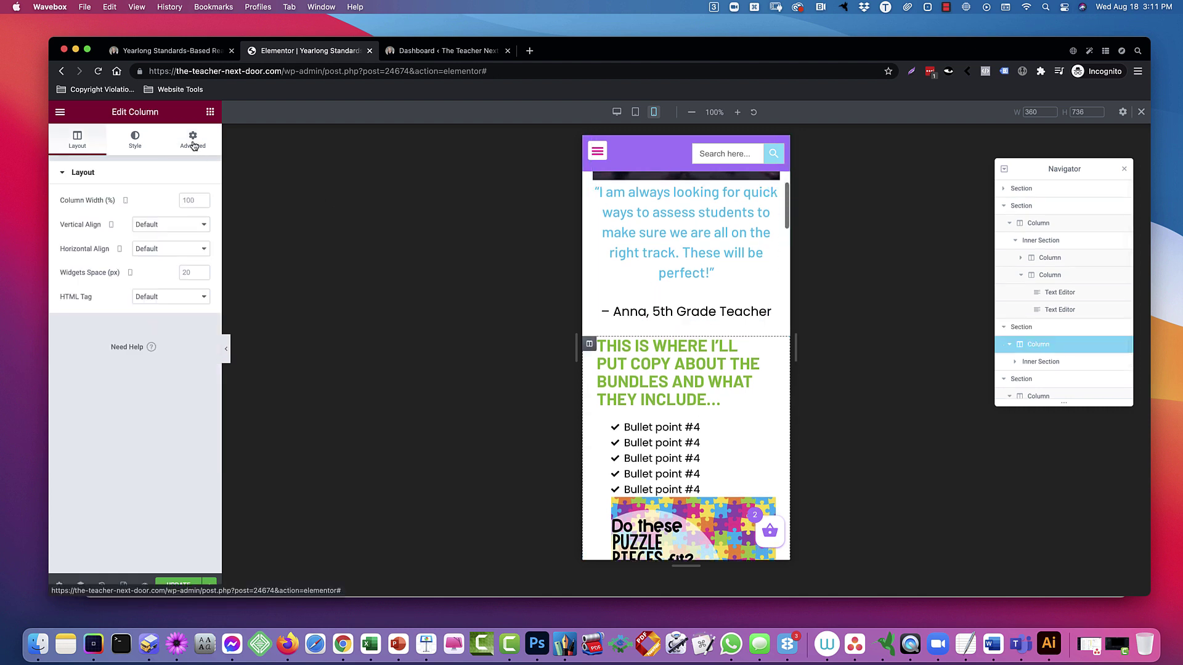
left_click(1027, 361)
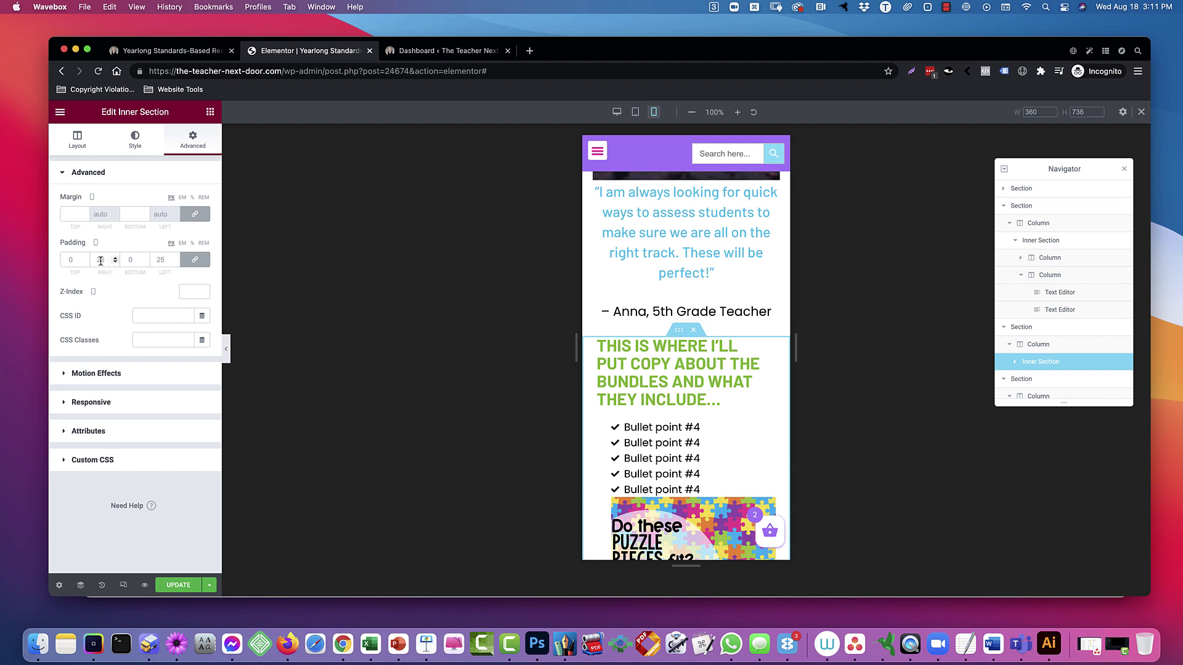
key("BackSpace")
key("BackSpace")
type("0")
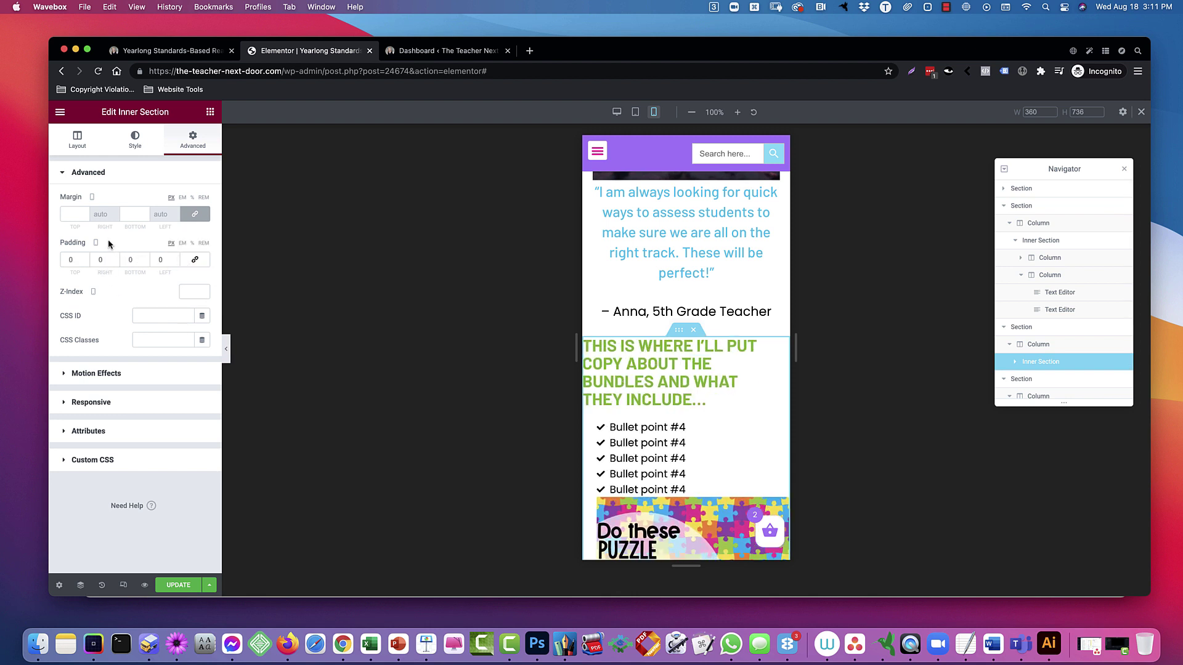
left_click(71, 213)
type("-10")
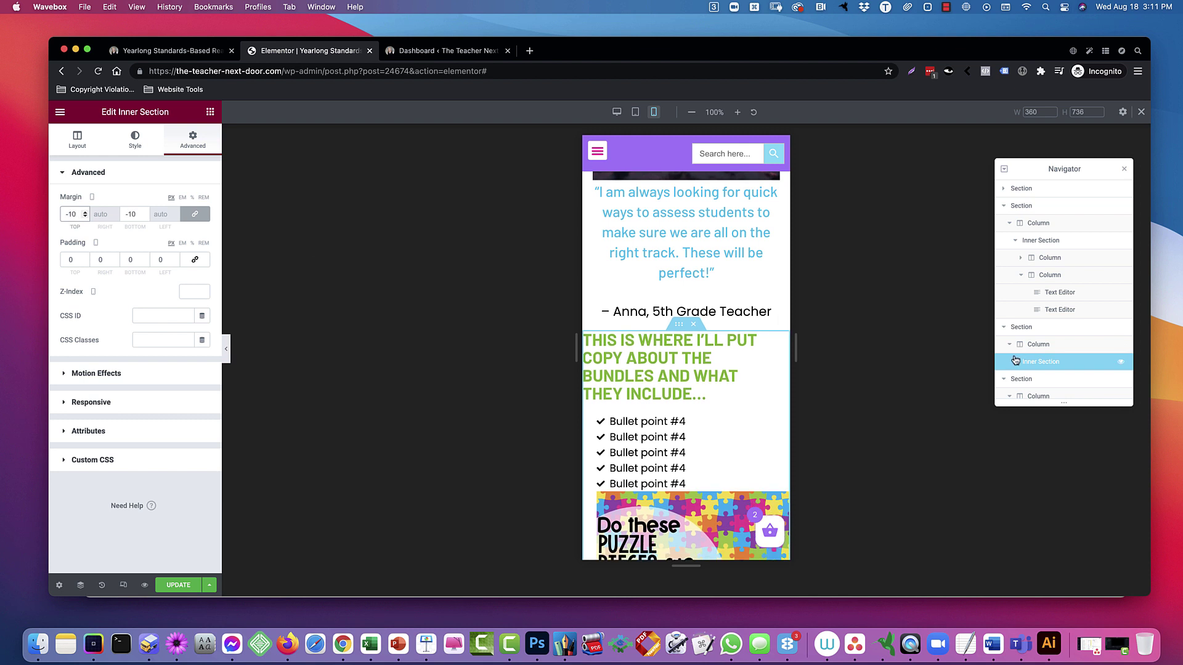
- Set the mobile right padding of the column with the green heading and bullet points to 0
left_click(1015, 362)
left_click(1060, 379)
scroll(1074, 342, "down", 3)
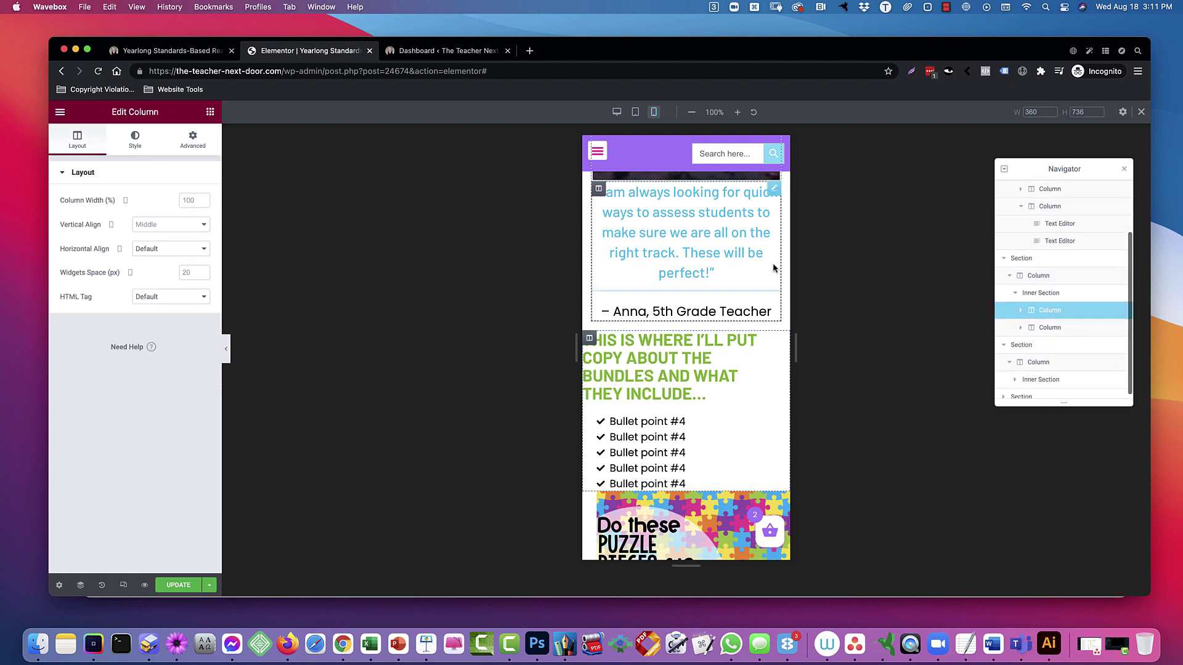
left_click(192, 140)
left_click(100, 258)
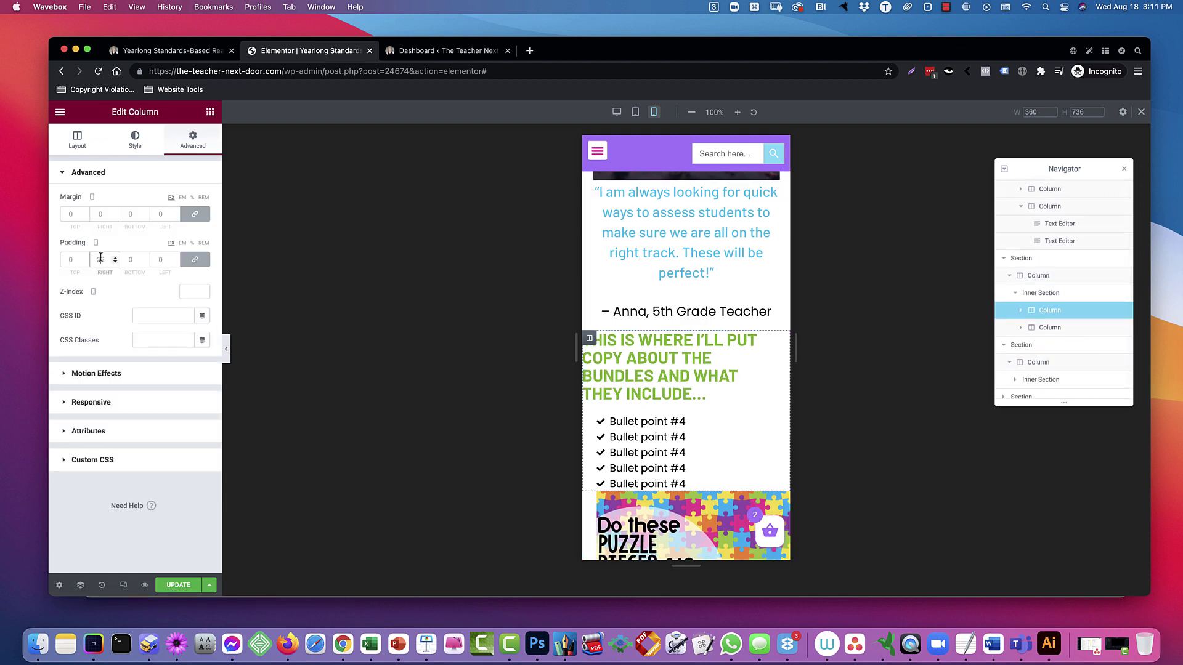
type("0")
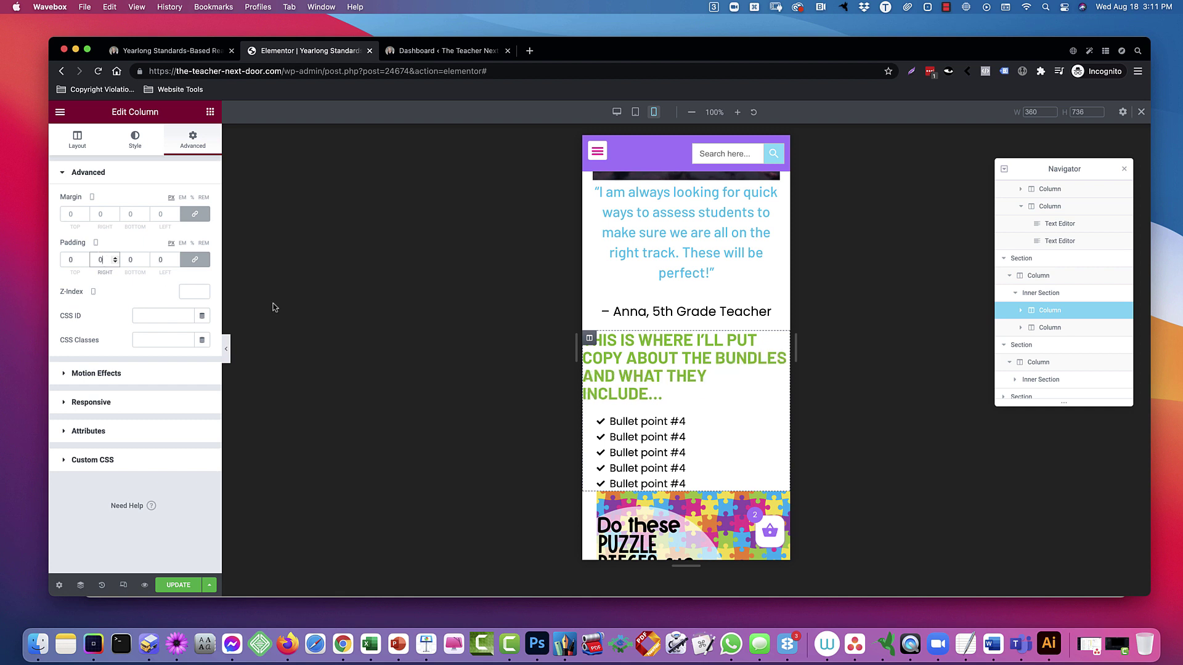
- Set the mobile padding of the column holding the puzzle pieces image to 0 on all sides
left_click(1020, 328)
left_click(1020, 309)
left_click(1050, 361)
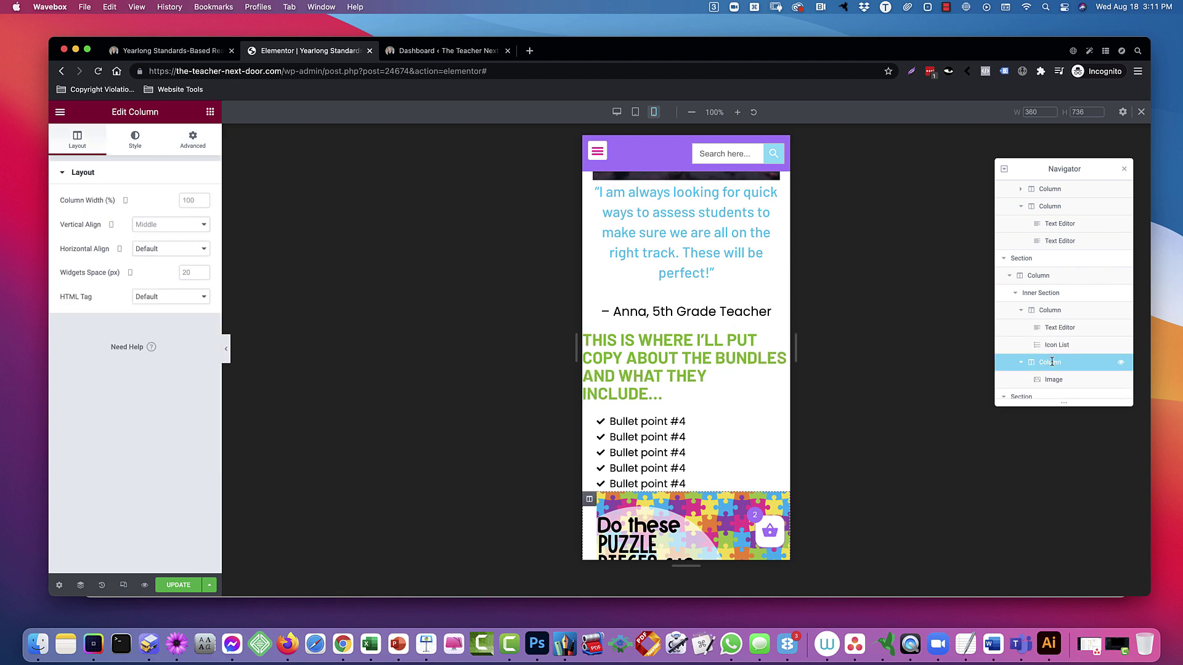
left_click(193, 139)
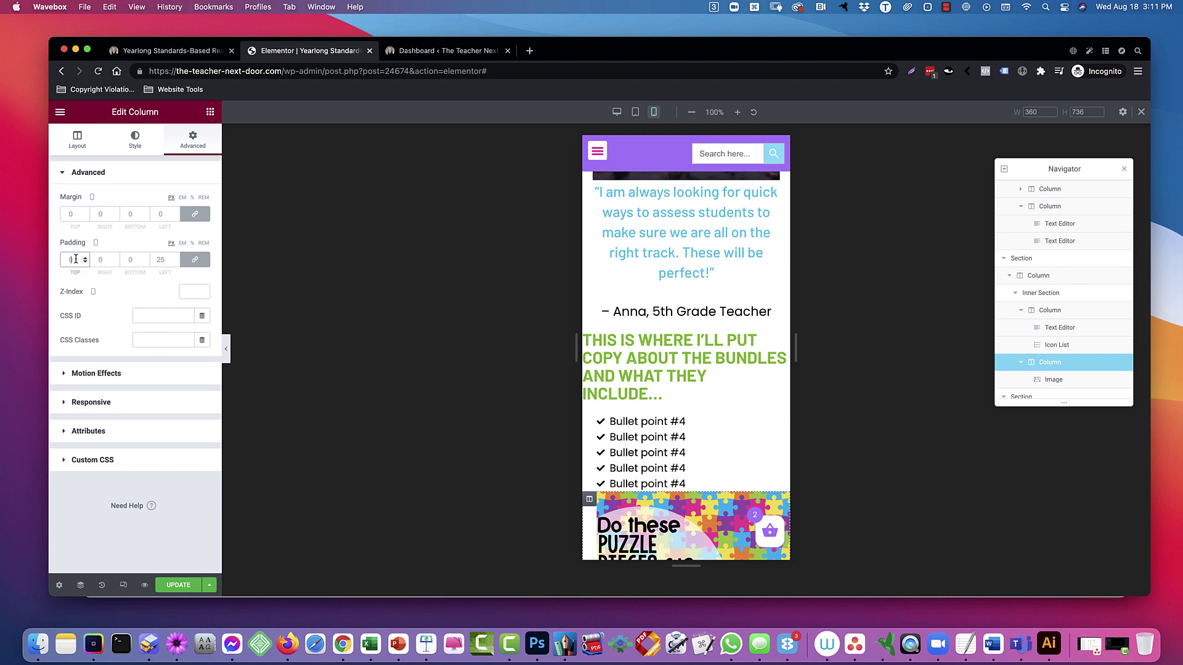
left_click(193, 262)
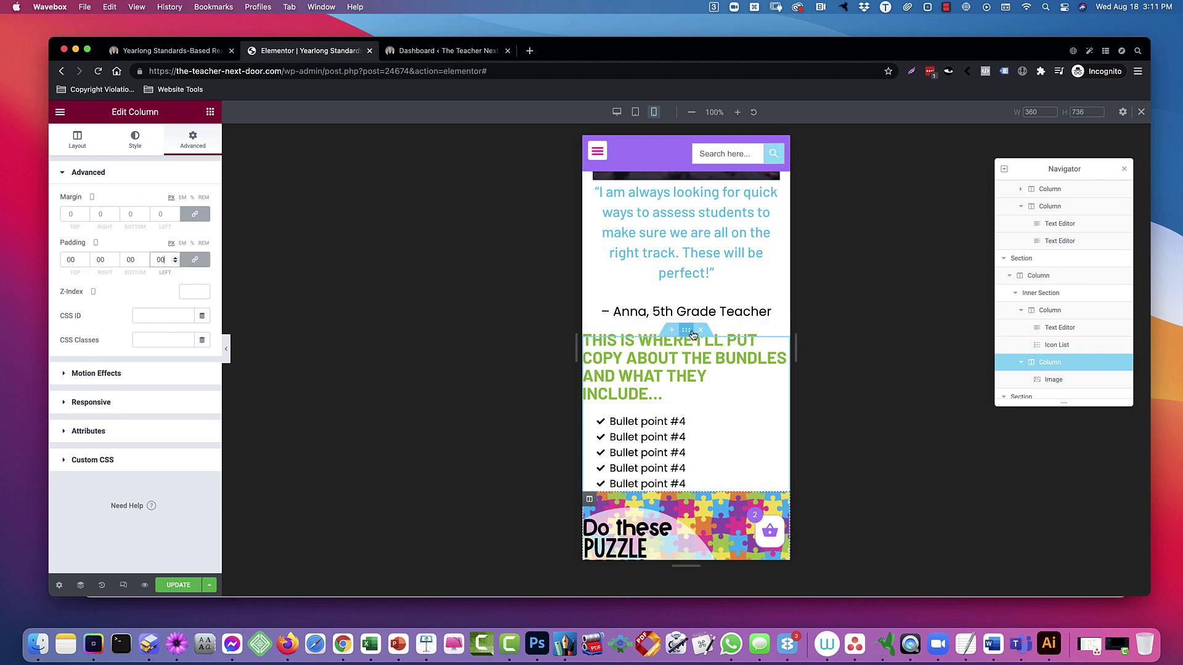
- Give the section containing the green heading and bullet points a mobile right and left padding of 15 px
left_click(1055, 295)
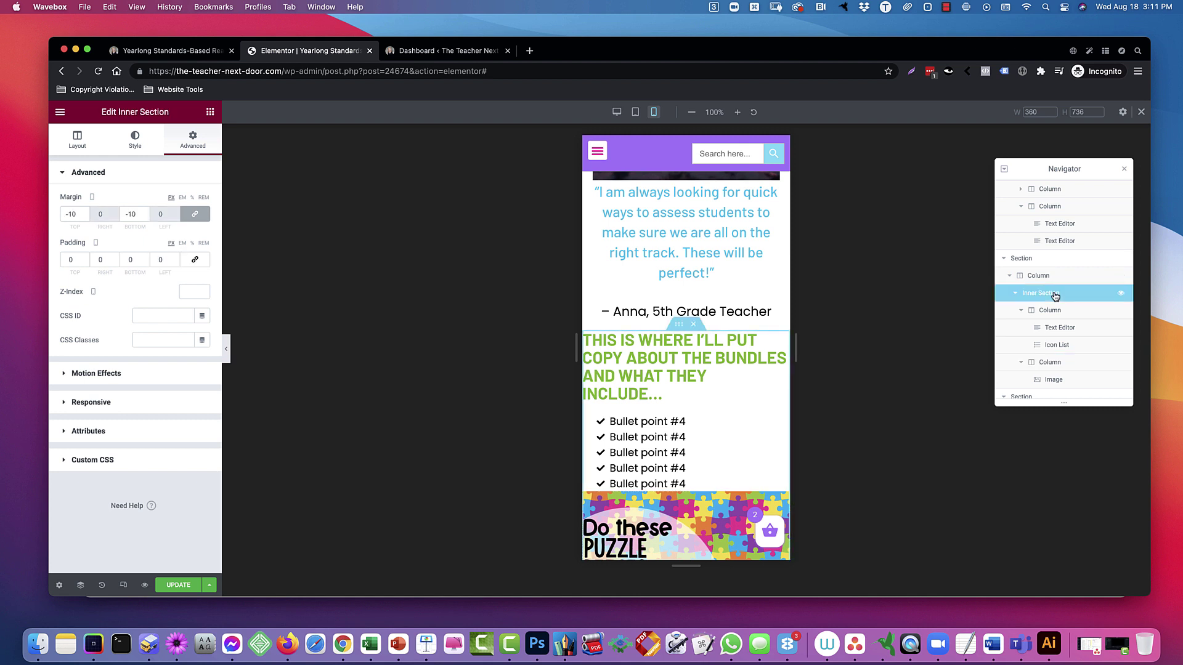
left_click(1041, 261)
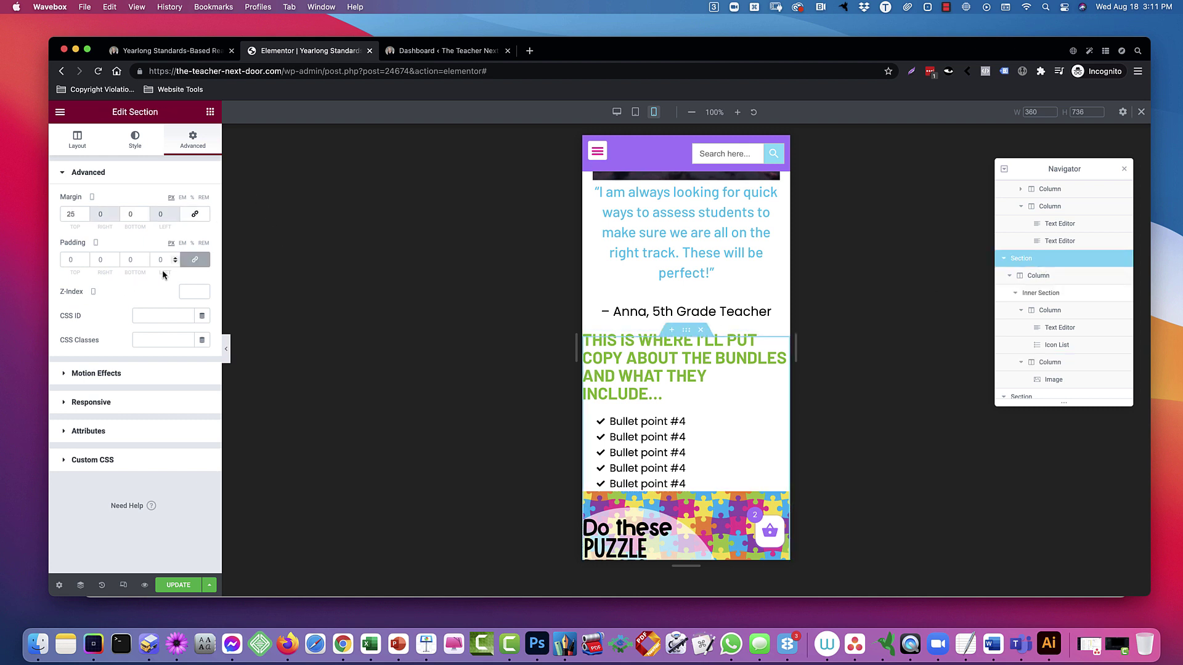
left_click(205, 262)
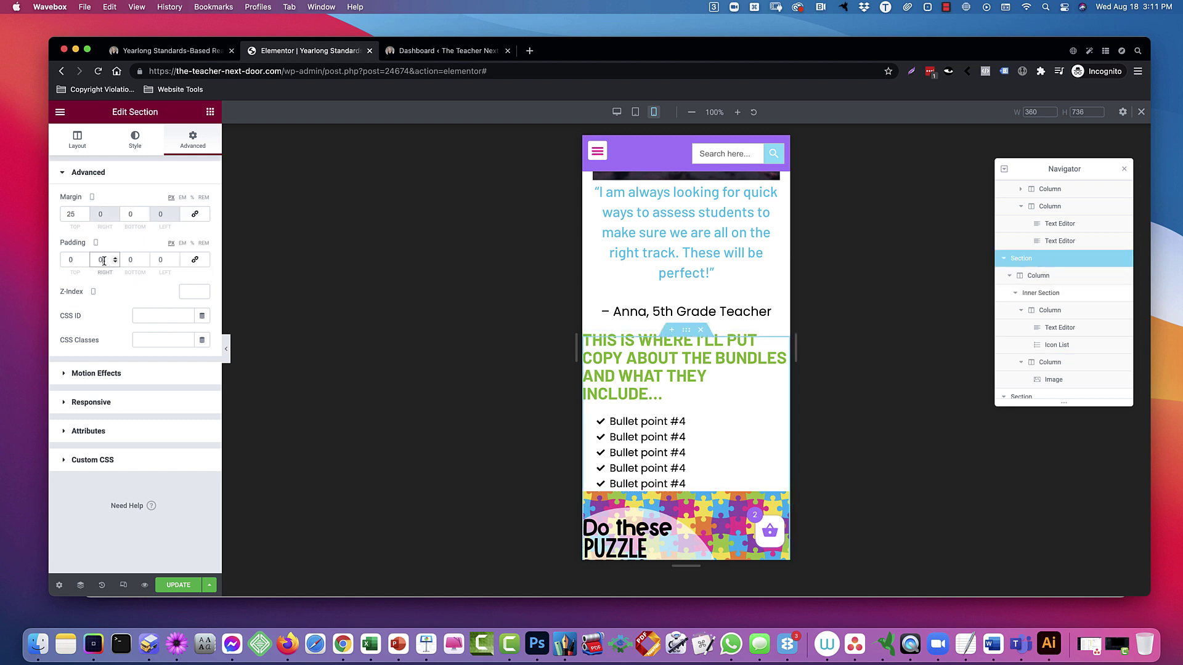
type("15")
left_click(154, 260)
type("15")
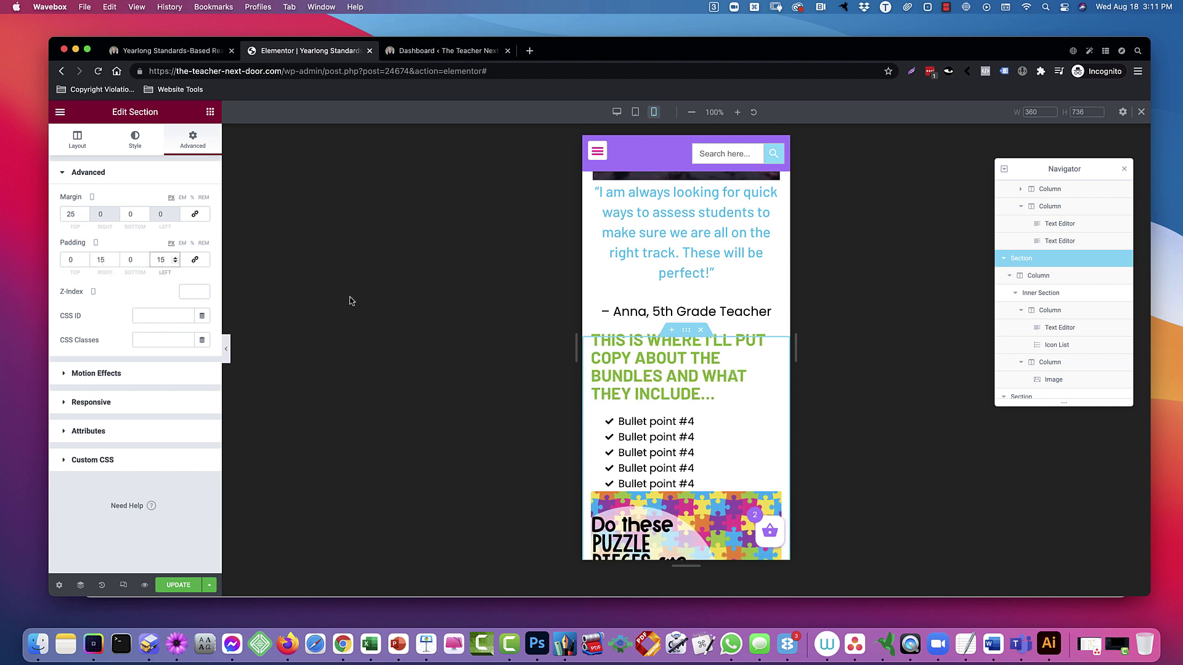
- Center the green bundle heading text on mobile
left_click(774, 341)
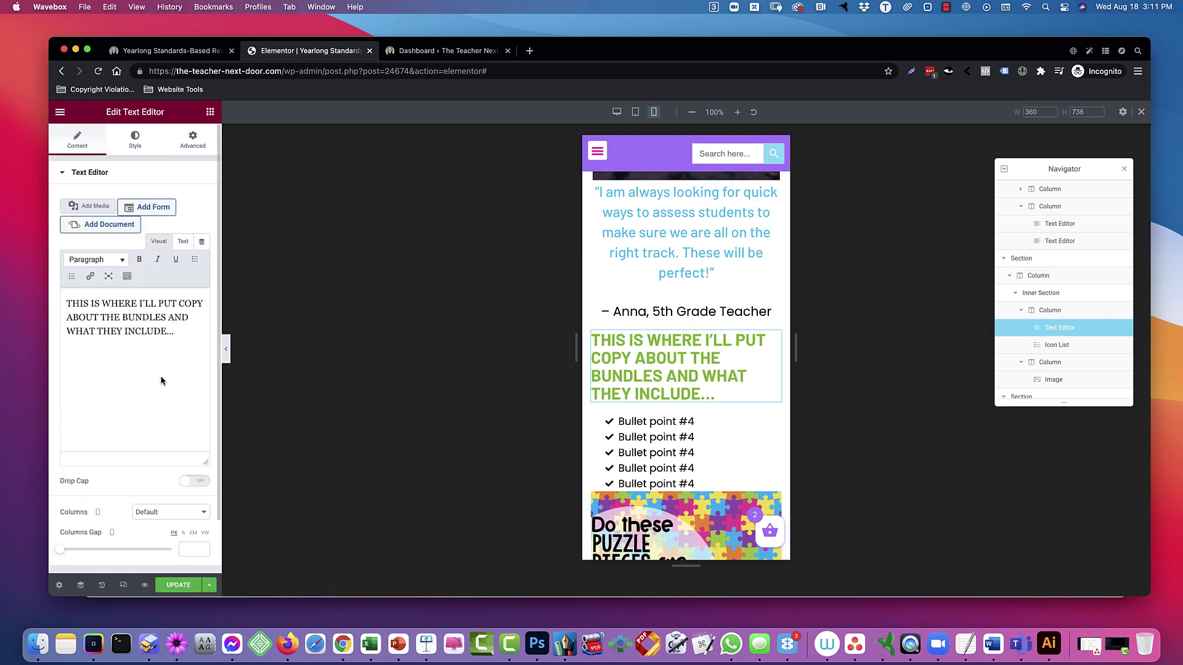
left_click(135, 138)
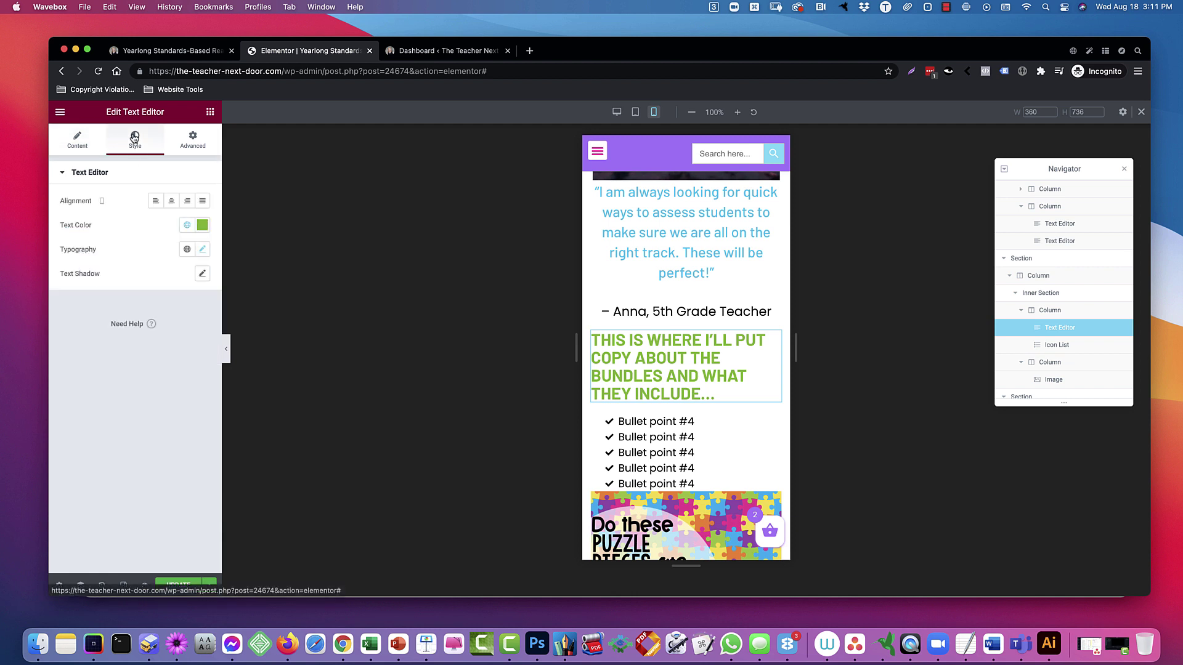
left_click(171, 200)
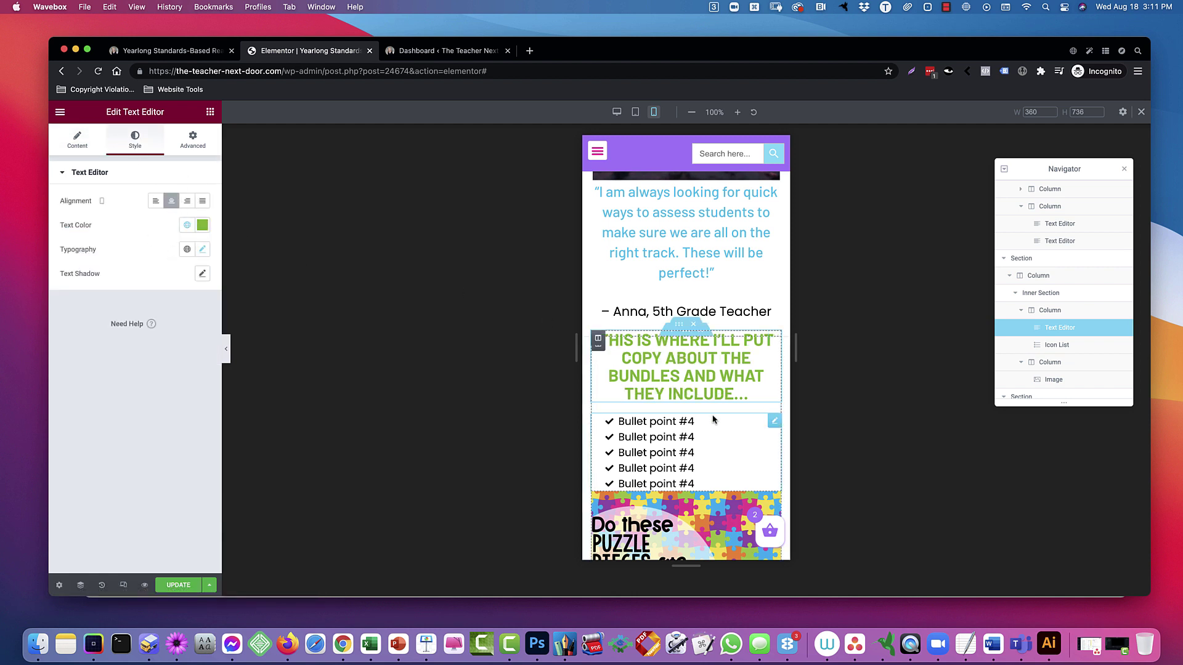
- Set the bullet-point icon list's mobile margin to 0 on all sides
left_click(773, 421)
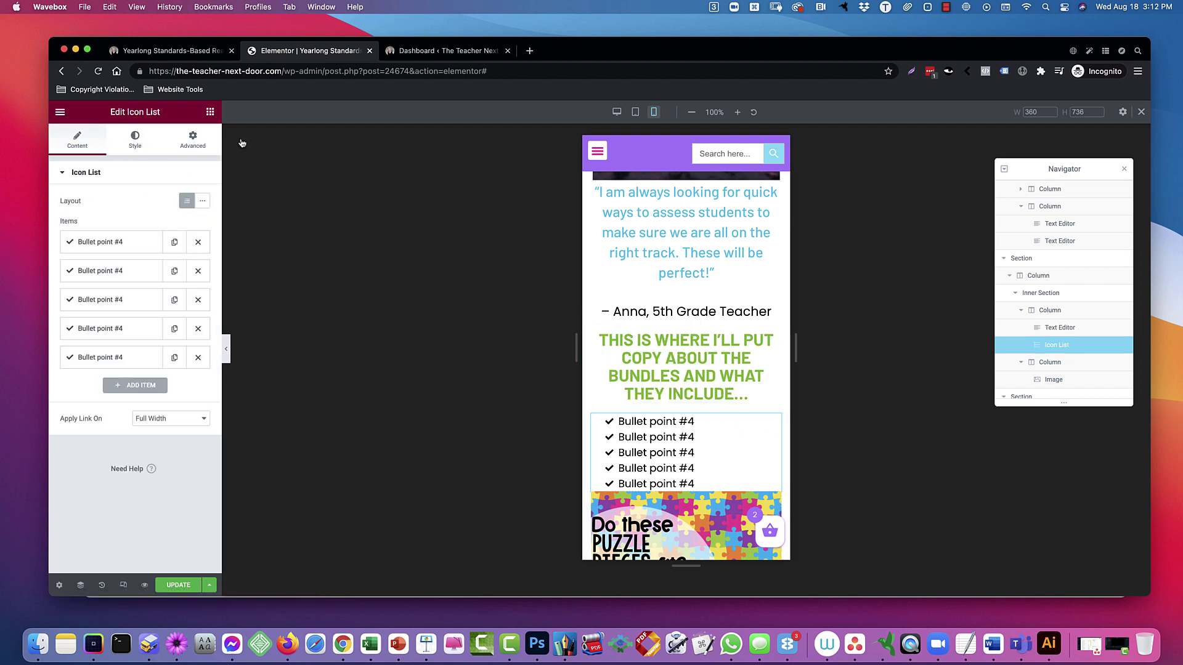
left_click(193, 138)
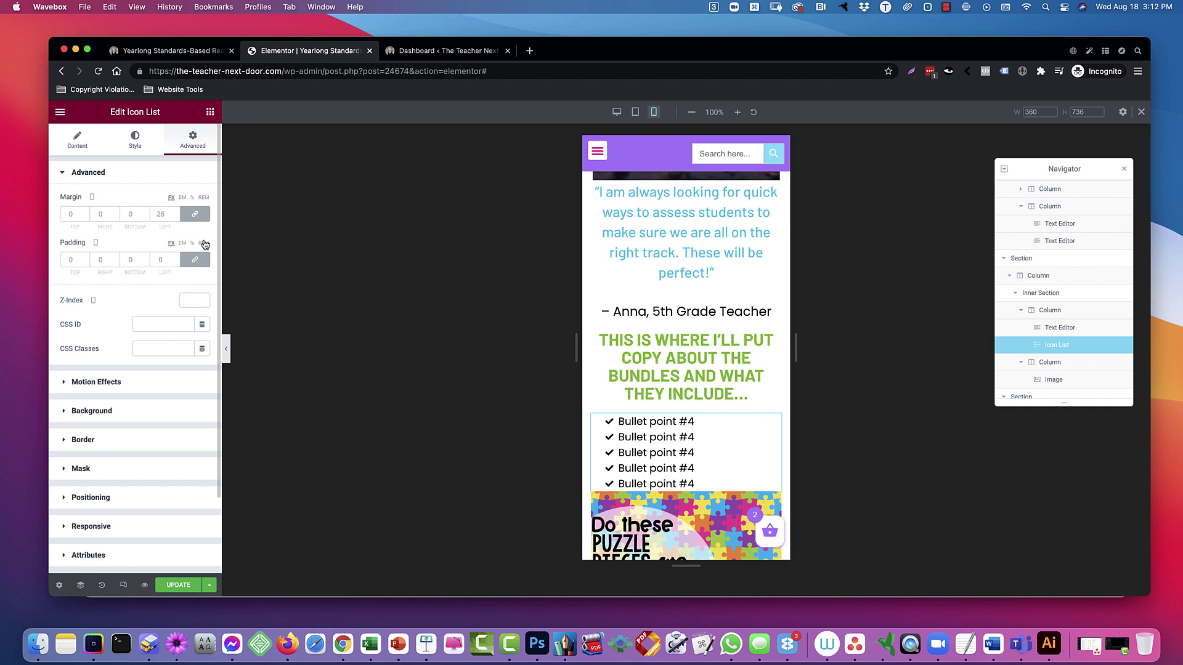
left_click(165, 214)
type("2")
key("BackSpace")
type("3")
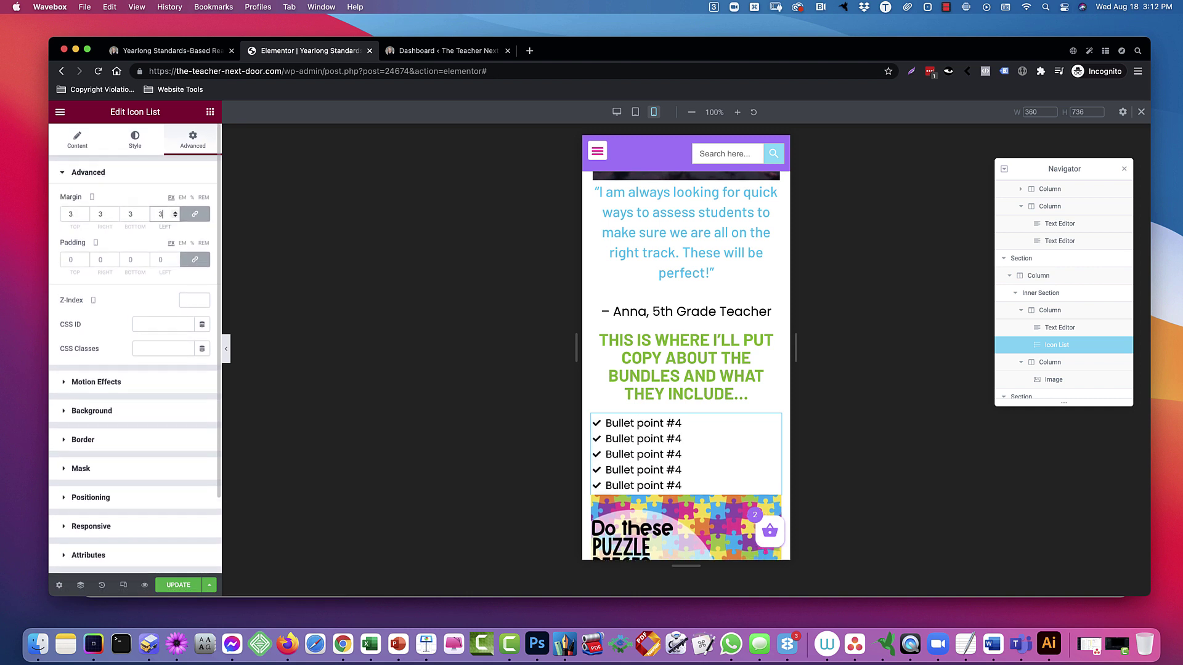
key("BackSpace")
type("2")
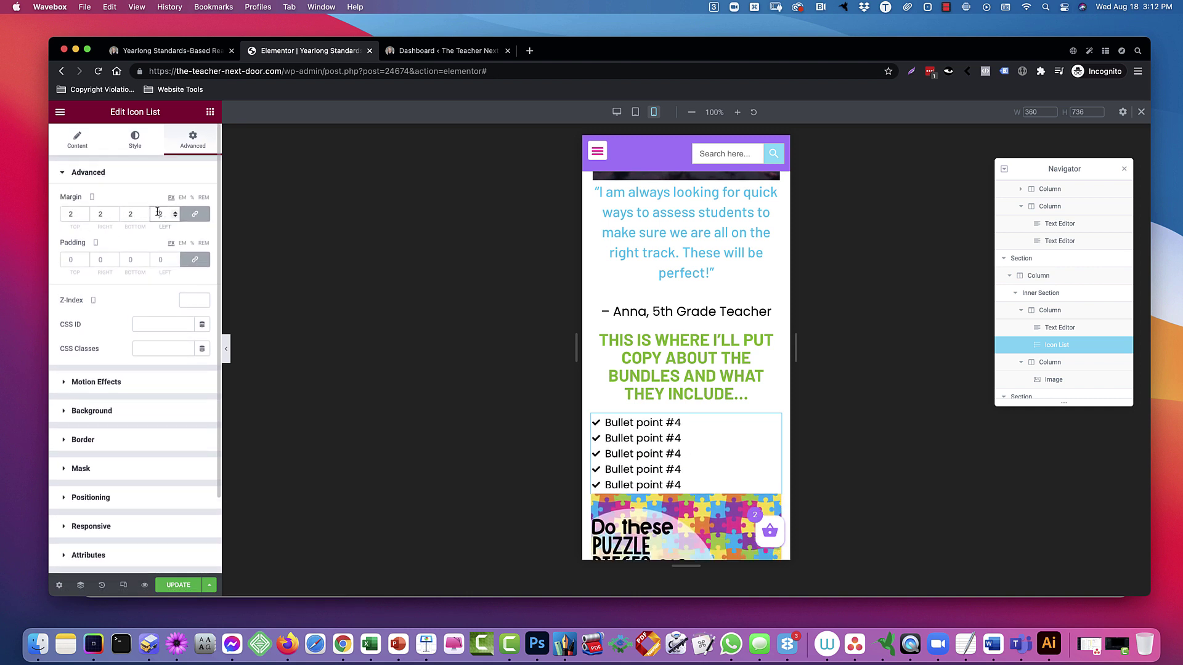
key("BackSpace")
type("0")
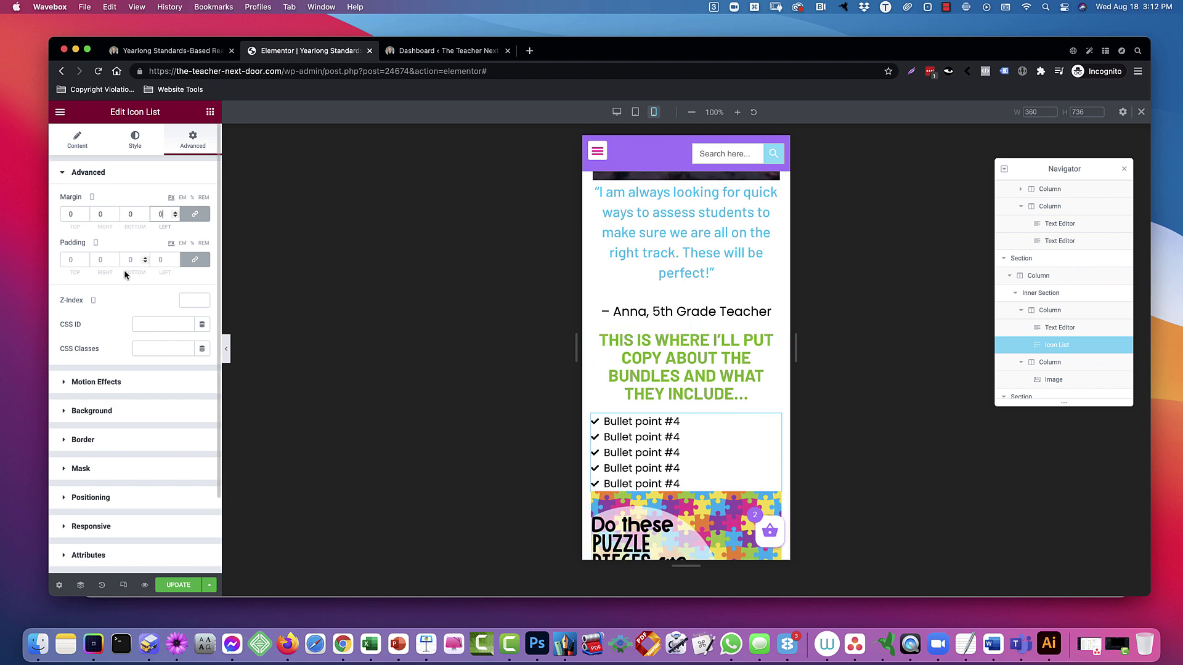
- Center the items of the bullet-point icon list on mobile
scroll(127, 271, "down", 1)
scroll(132, 215, "up", 1)
left_click(135, 141)
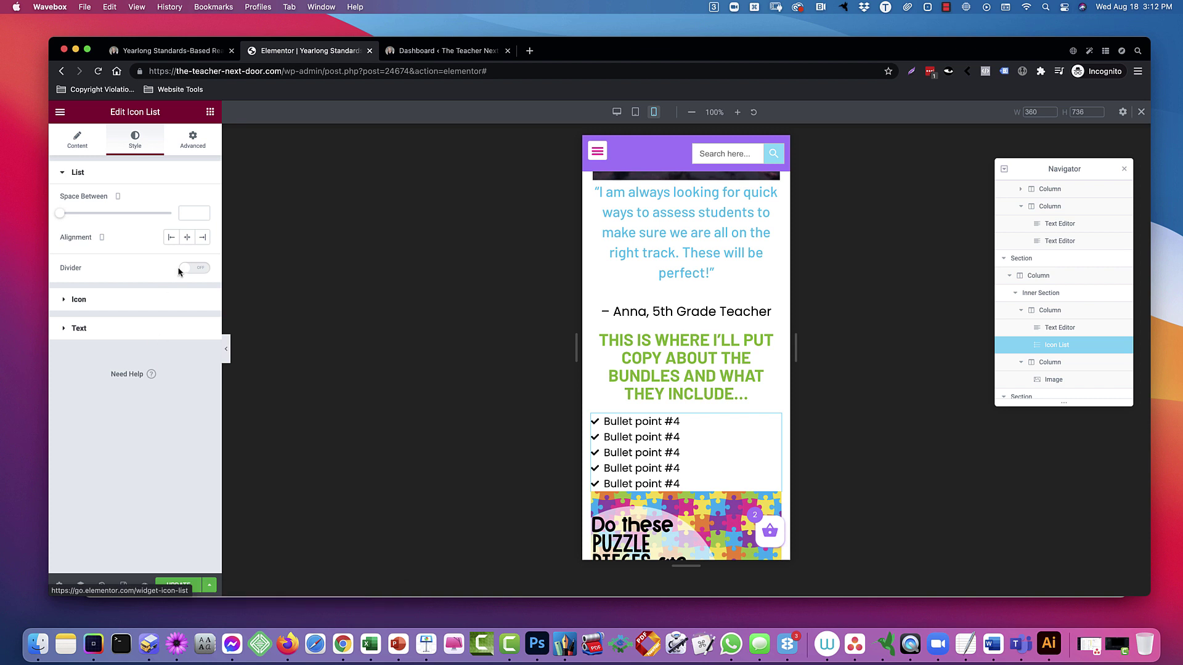
left_click(77, 141)
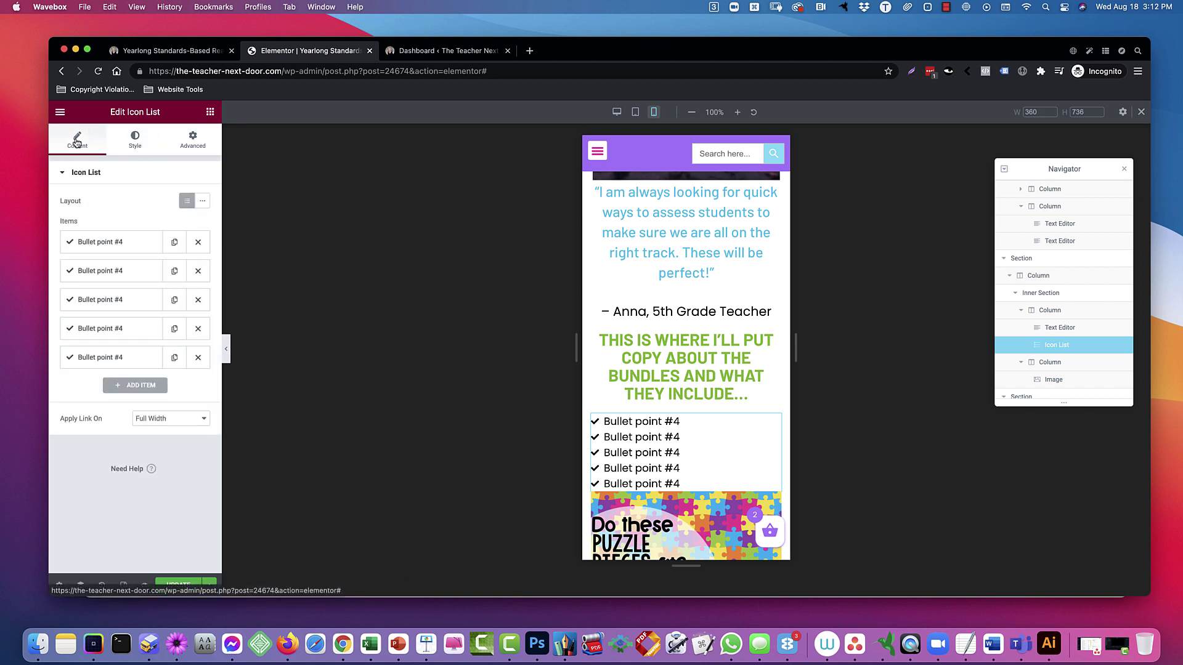
left_click(128, 135)
left_click(187, 237)
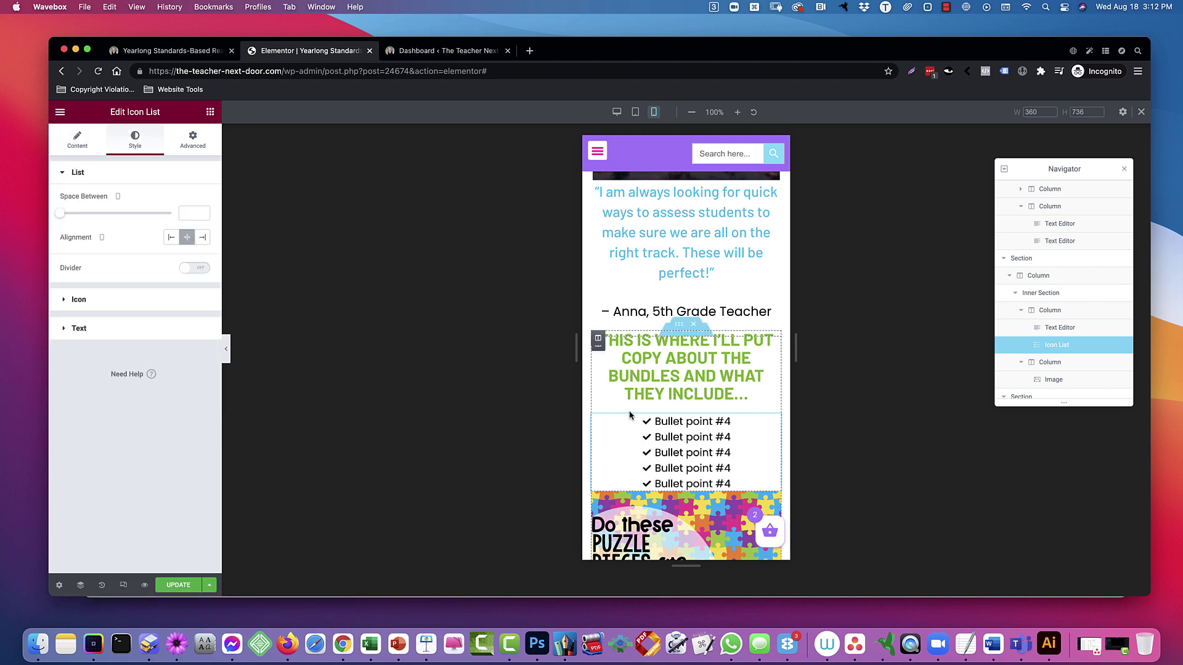
- Unlink the icon list's mobile margins and set its bottom margin to 30 px
left_click(190, 144)
left_click(195, 214)
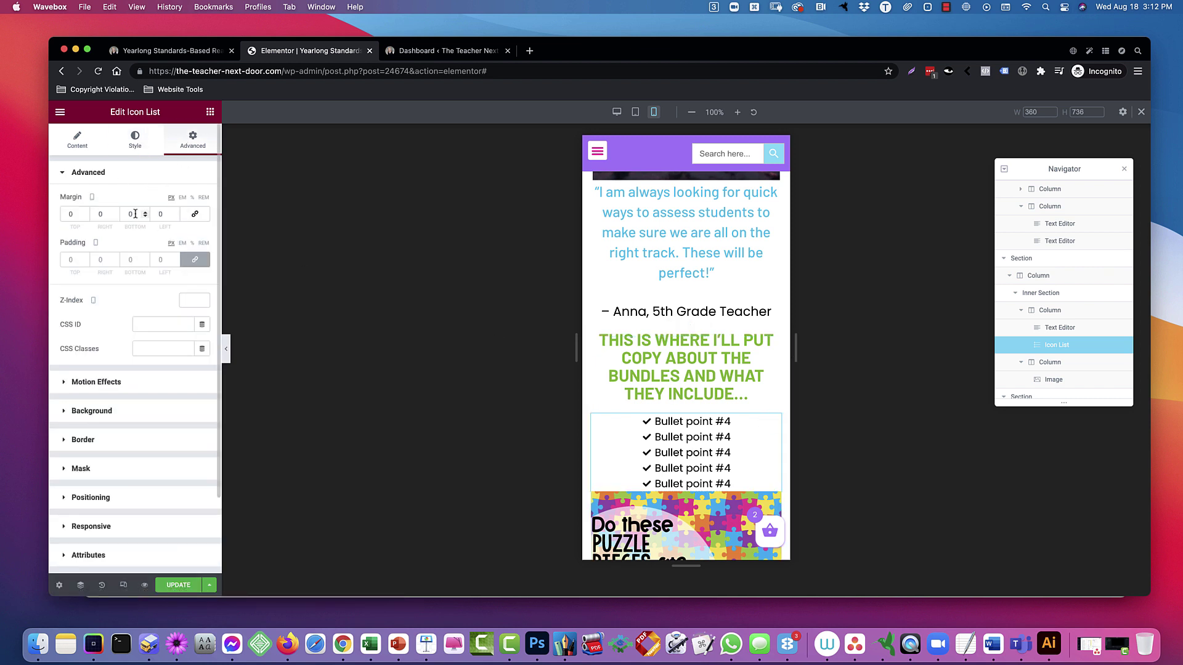
left_click(146, 214)
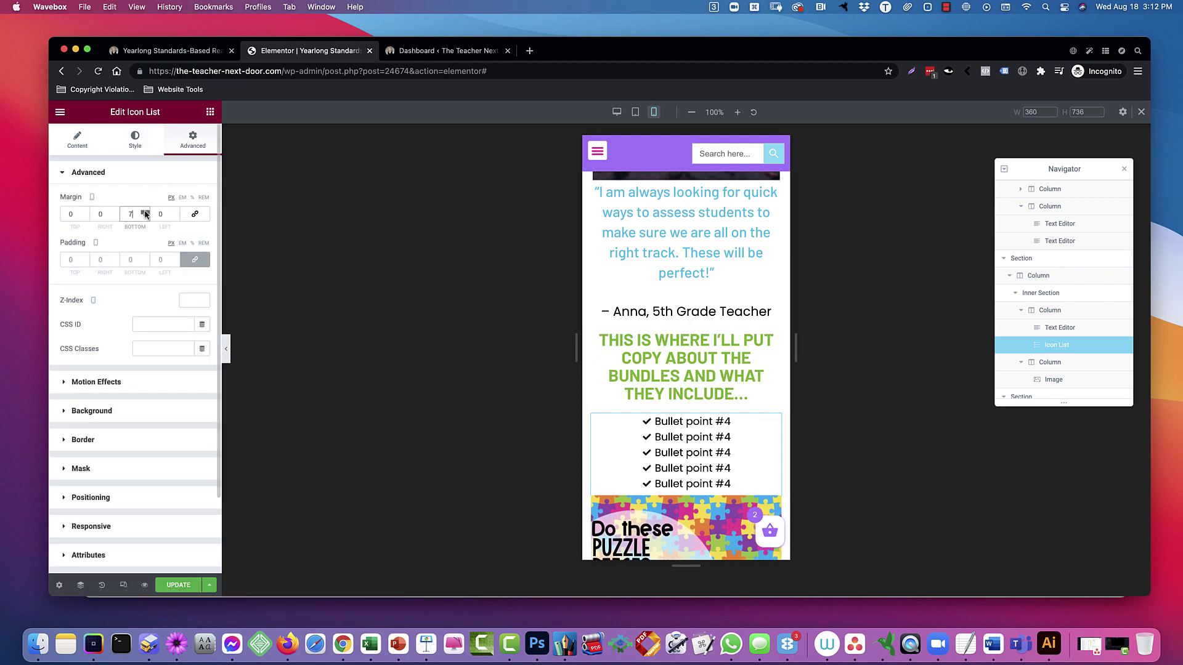
- Review the mobile layout below the bullet points, from the puzzle image and grade bundles to the green section's overlapping images
scroll(758, 448, "down", 4)
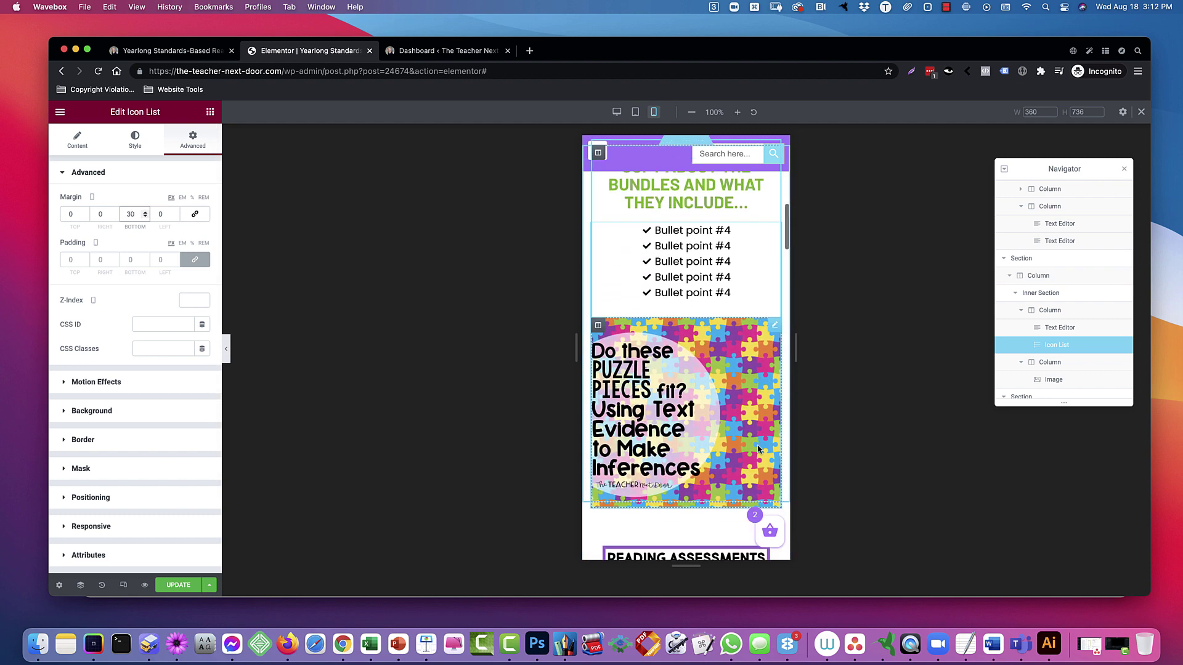
scroll(757, 448, "down", 5)
scroll(757, 448, "up", 5)
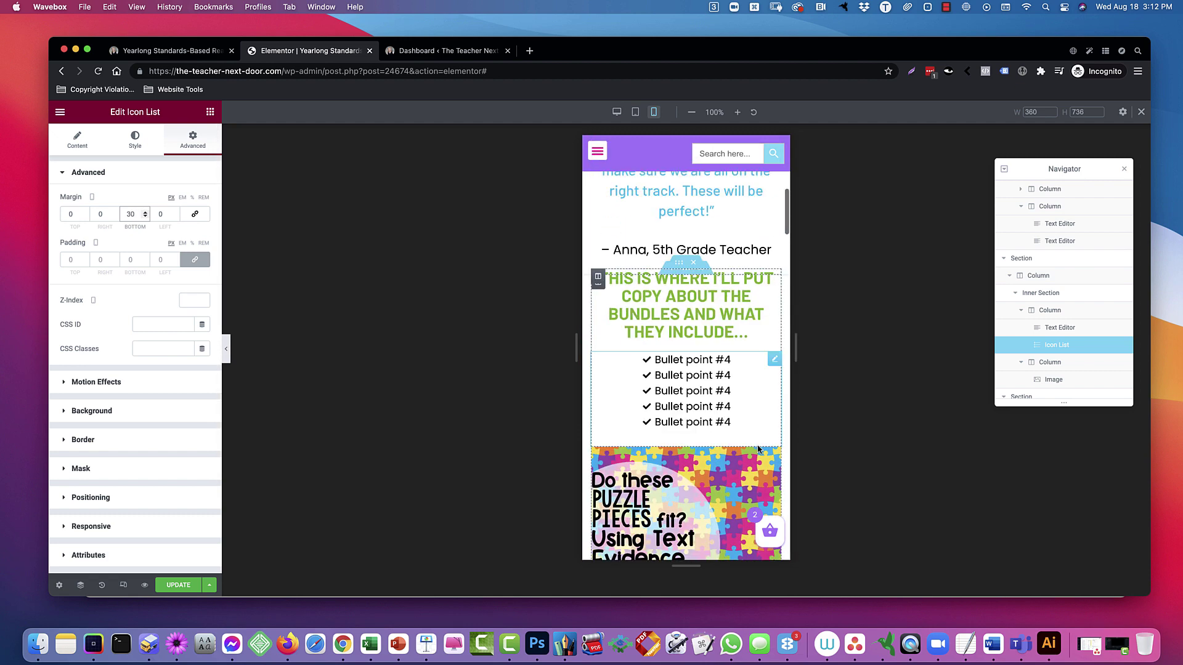
scroll(758, 449, "down", 2)
scroll(758, 448, "down", 10)
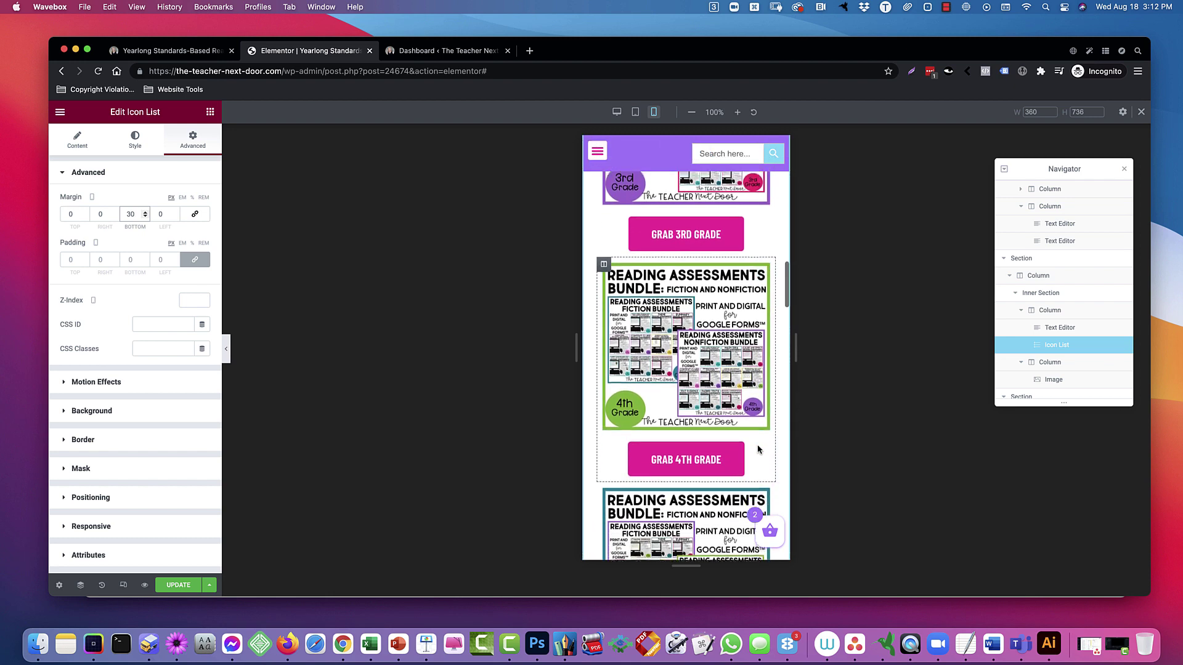
scroll(757, 449, "down", 8)
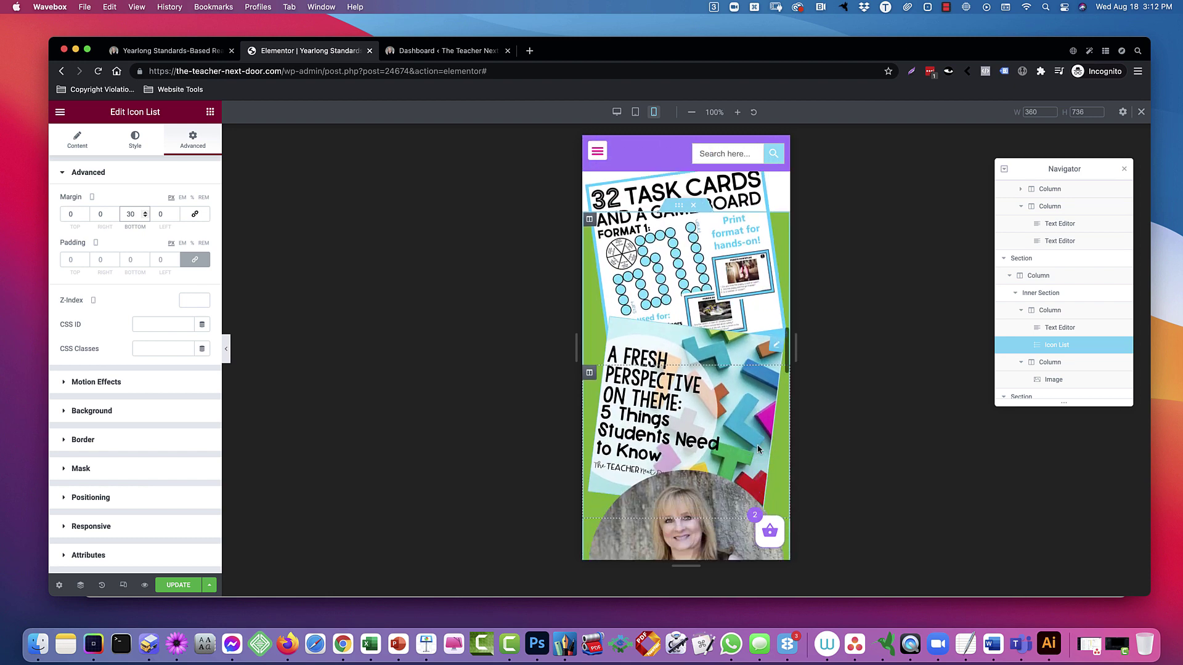
scroll(758, 448, "down", 5)
scroll(757, 449, "up", 6)
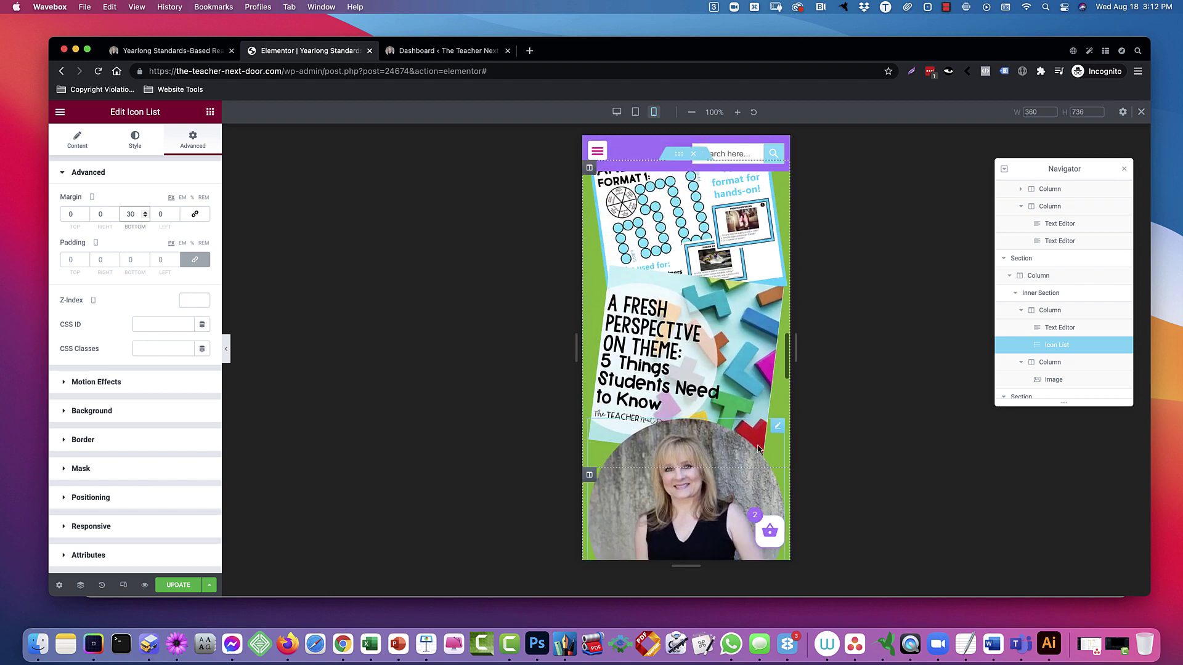
scroll(758, 449, "up", 1)
scroll(758, 449, "down", 1)
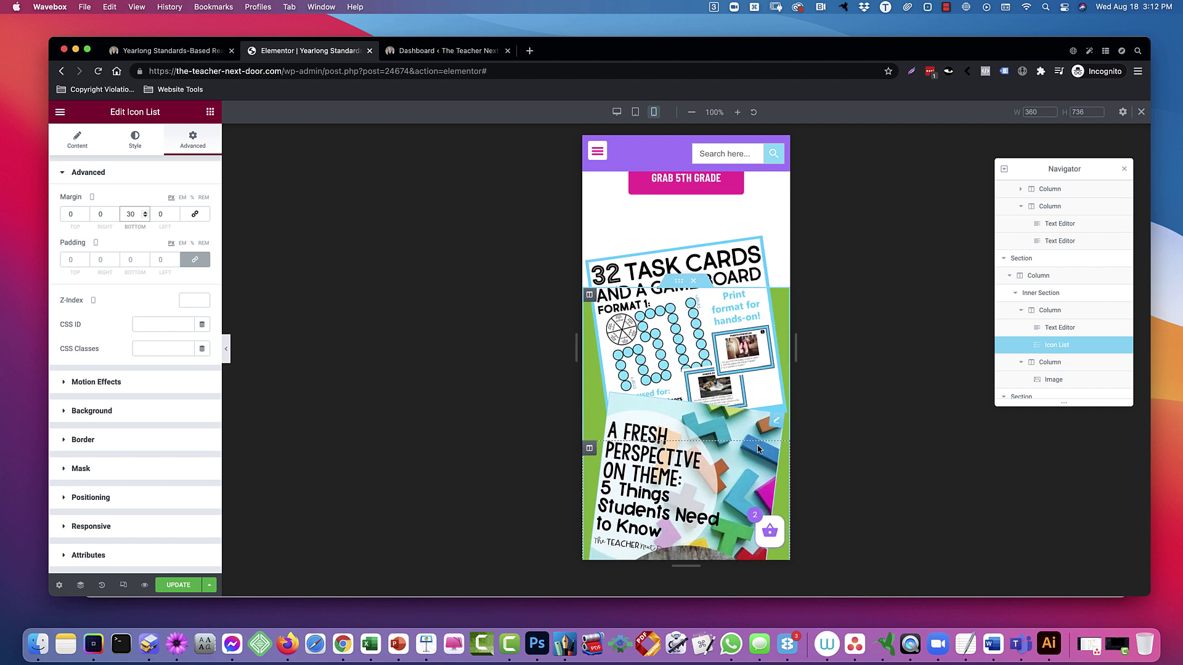
- Set the mobile rotation of both the task cards image and the theme image in the green section to 0
left_click(757, 245)
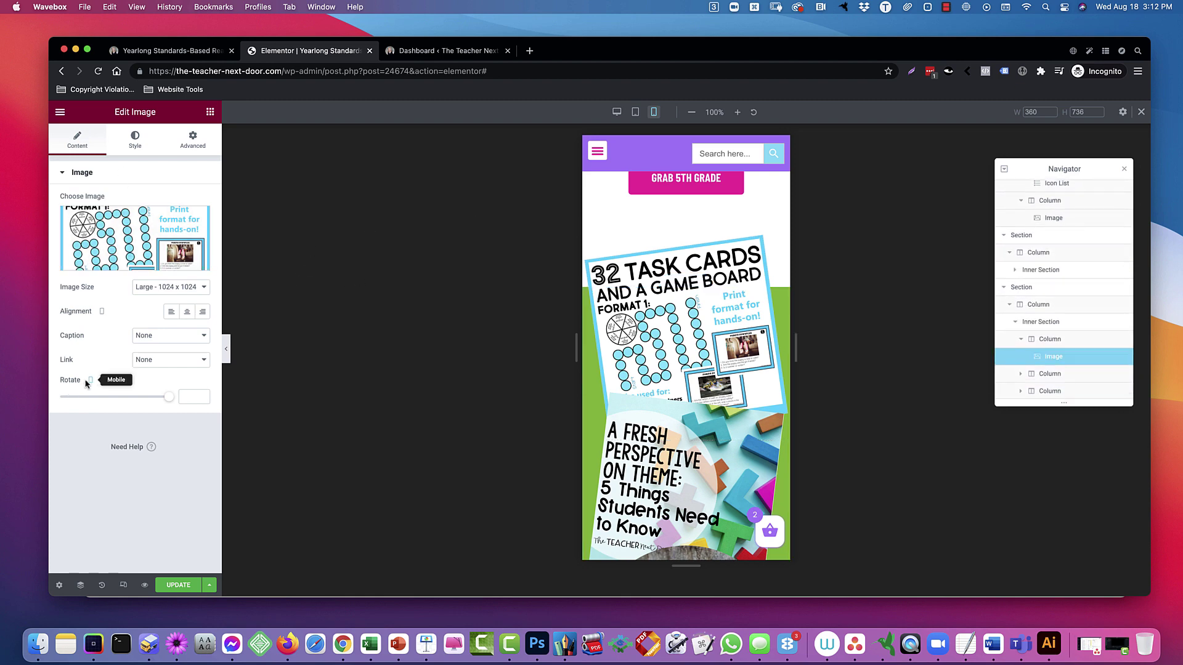
type("00")
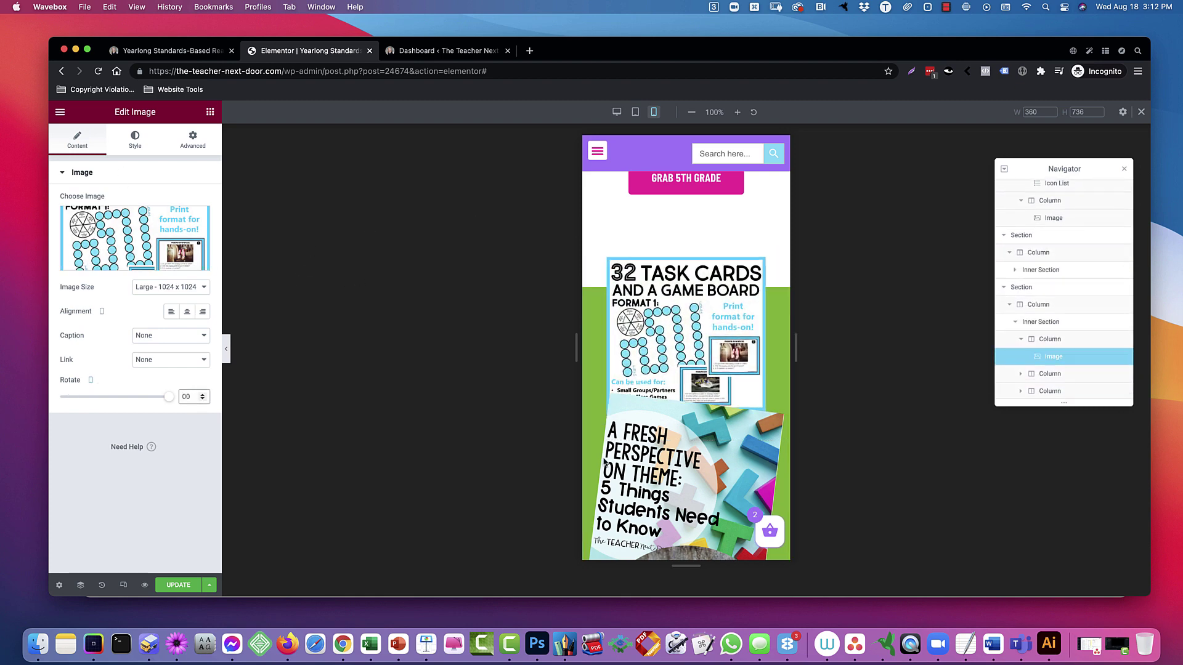
left_click(775, 426)
left_click(192, 398)
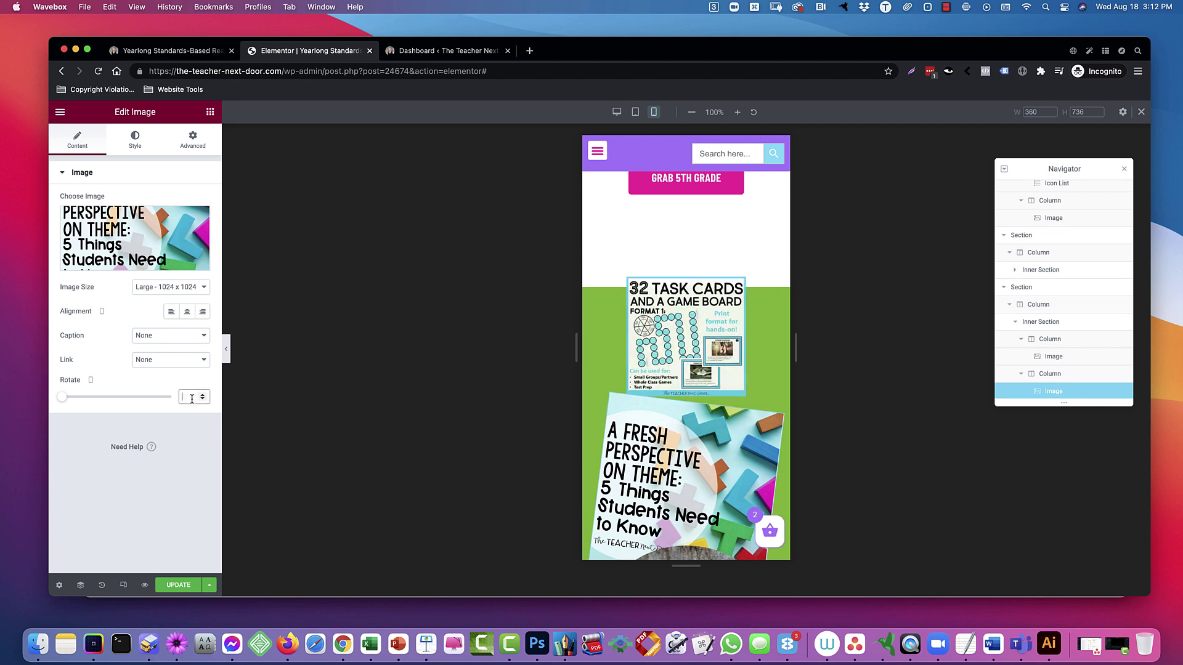
type("0")
- Set the mobile margin of the column holding the task cards image to 0 on all sides
scroll(714, 418, "down", 3)
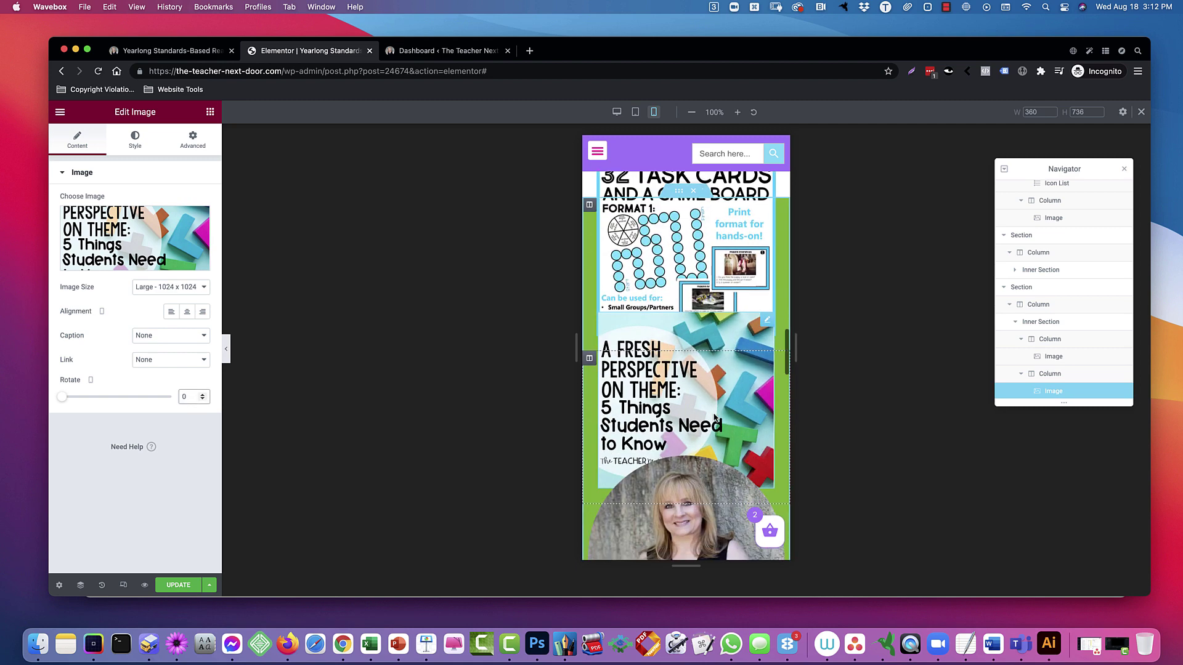
scroll(714, 417, "up", 4)
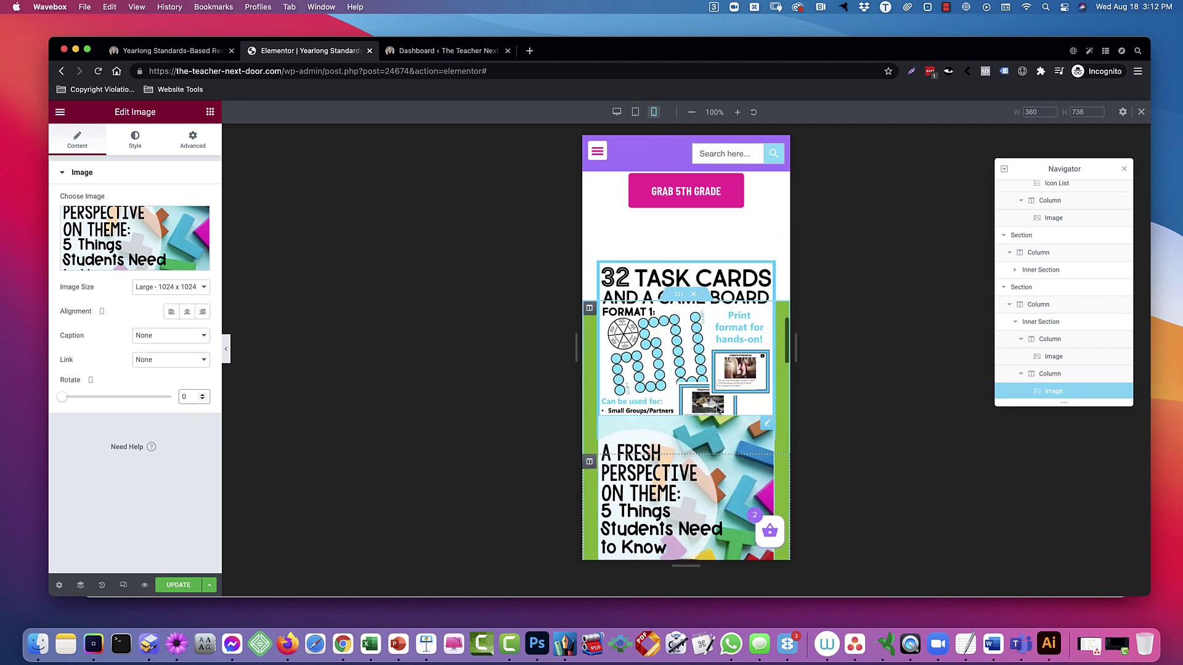
left_click(694, 328)
left_click(192, 139)
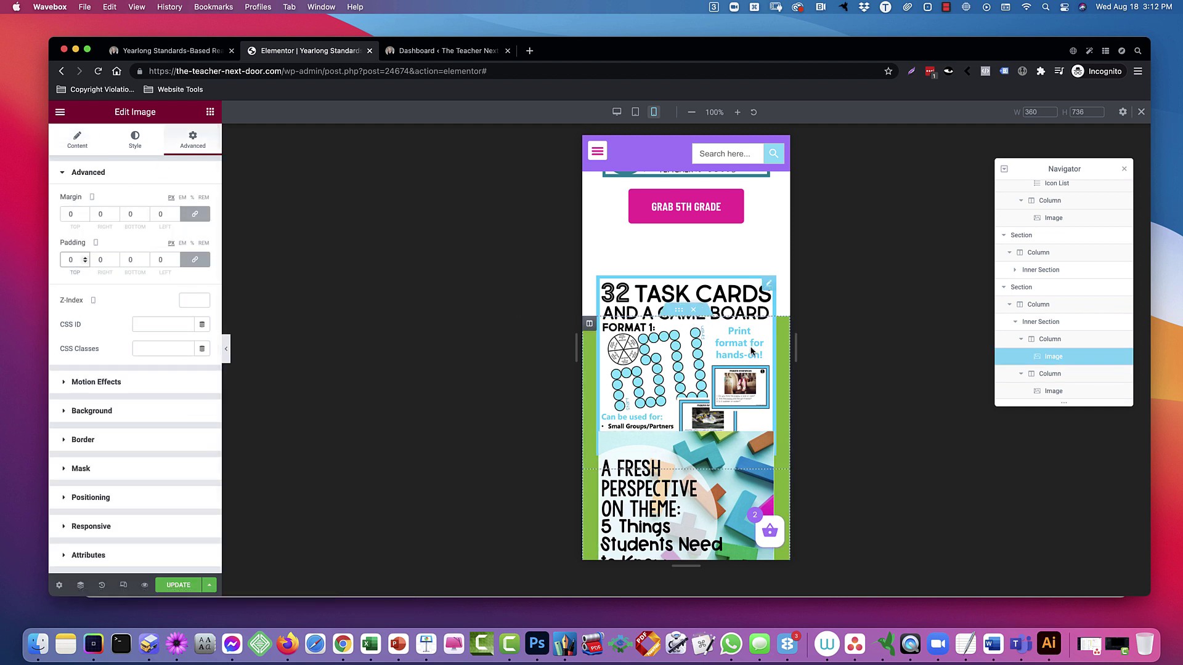
left_click(590, 323)
left_click(193, 138)
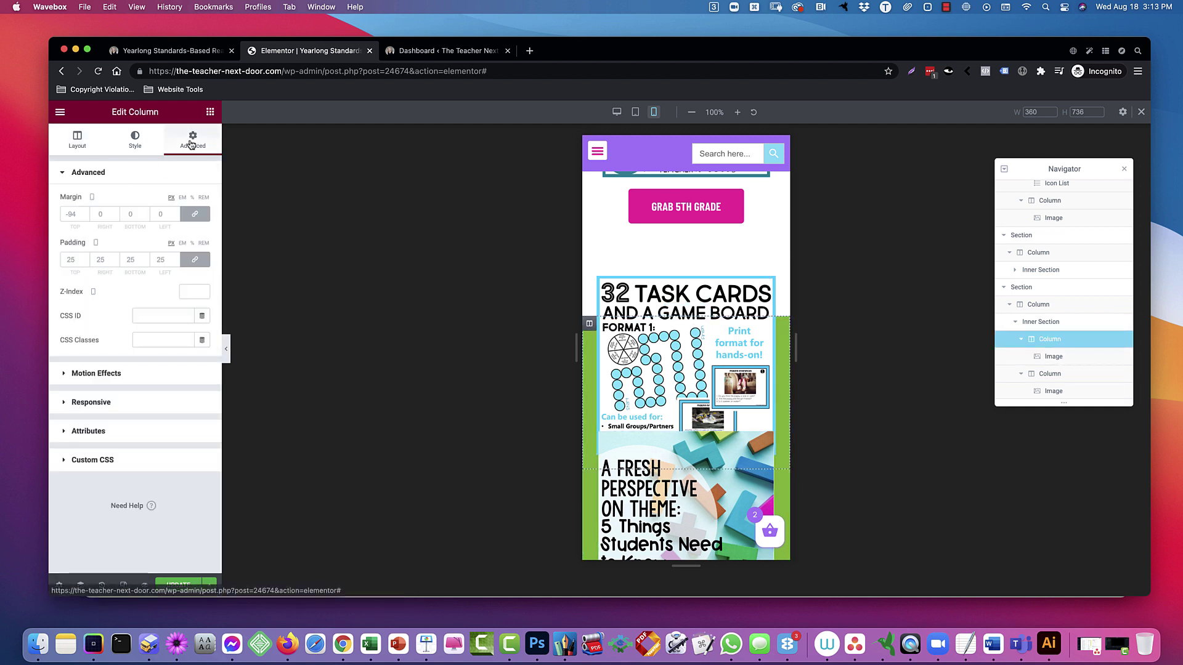
type("0")
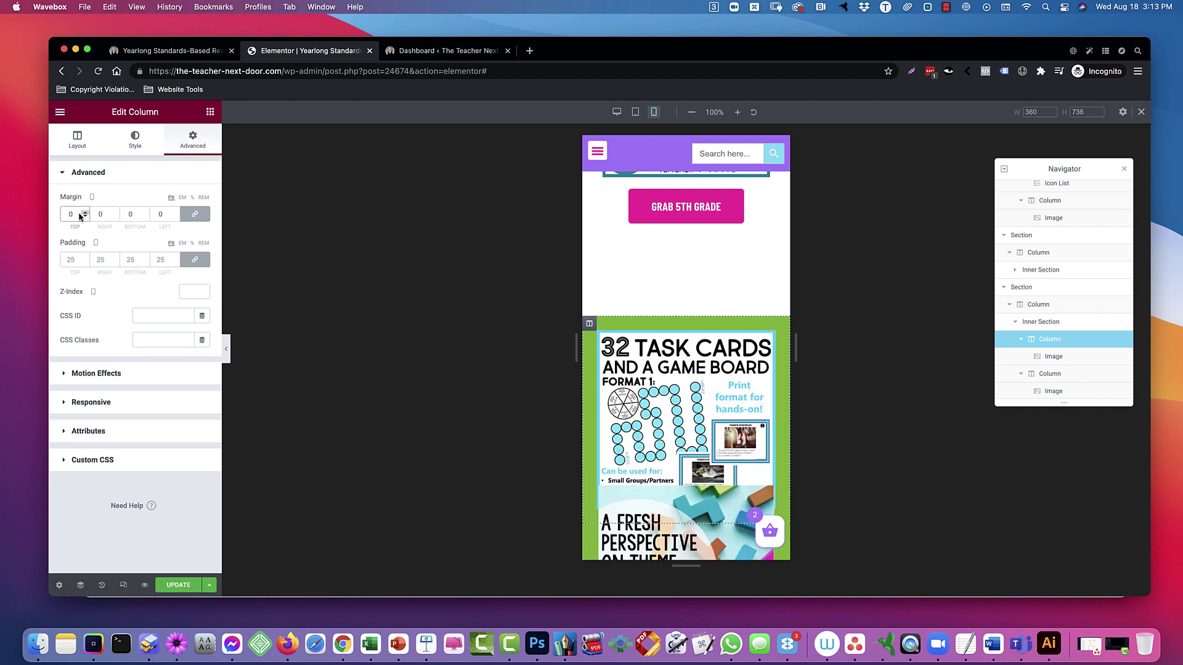
scroll(594, 331, "down", 3)
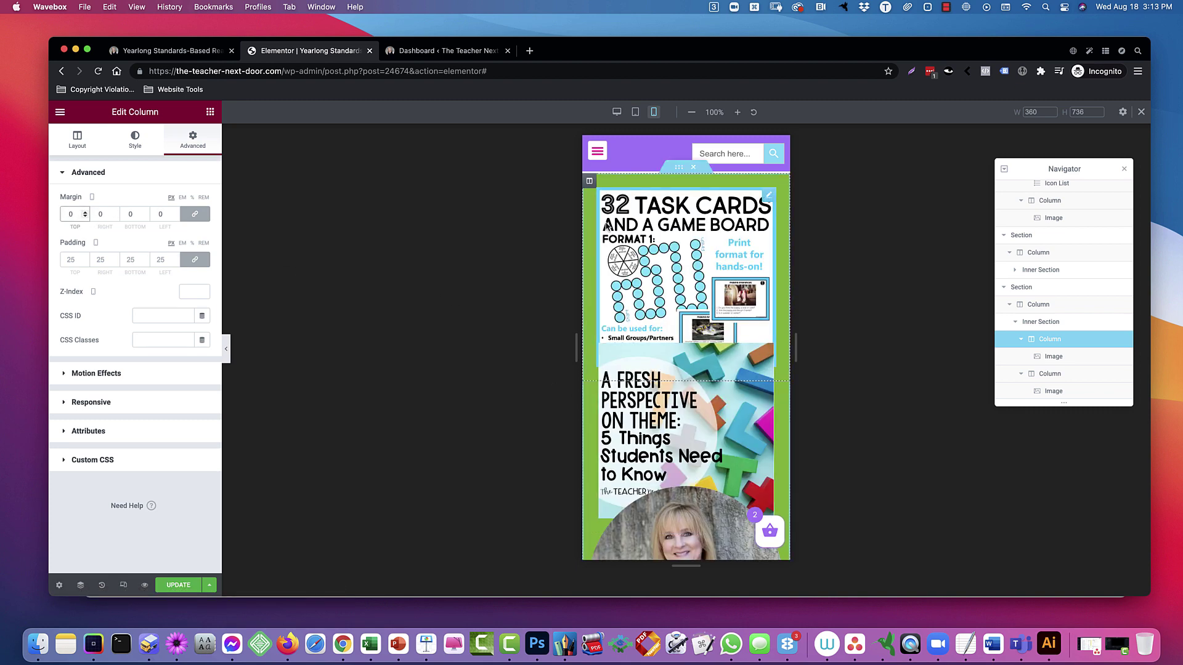
- Set the mobile margin of the column holding the theme image to 0 on all sides
left_click(589, 390)
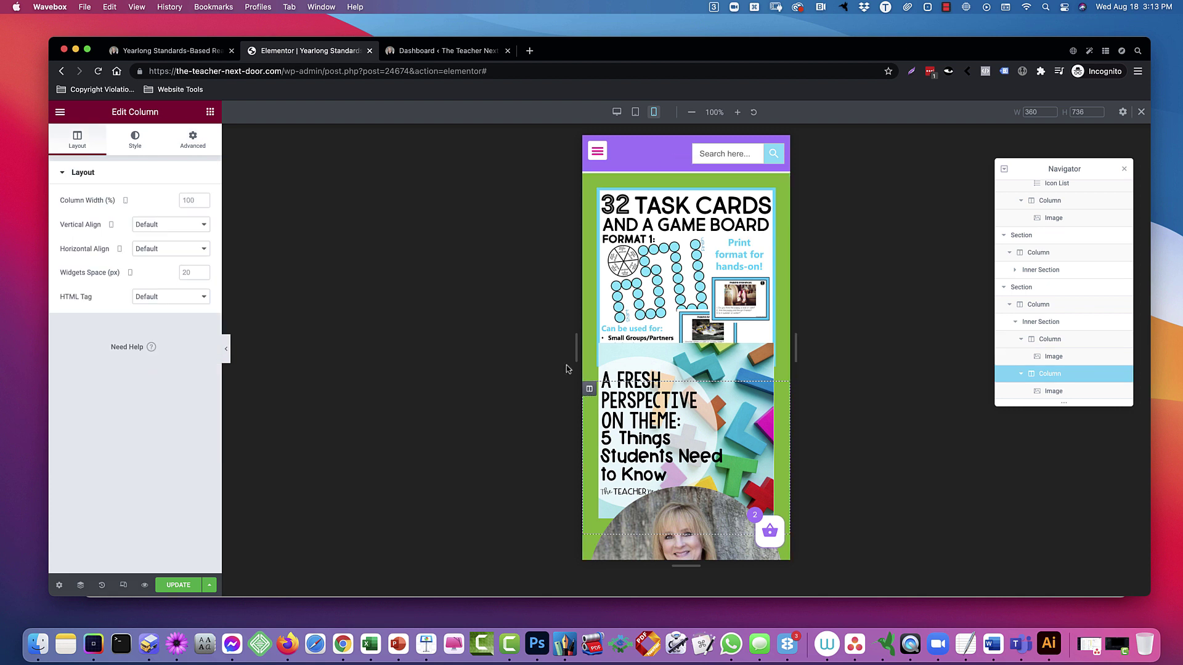
left_click(194, 139)
left_click(84, 217)
left_click(84, 217)
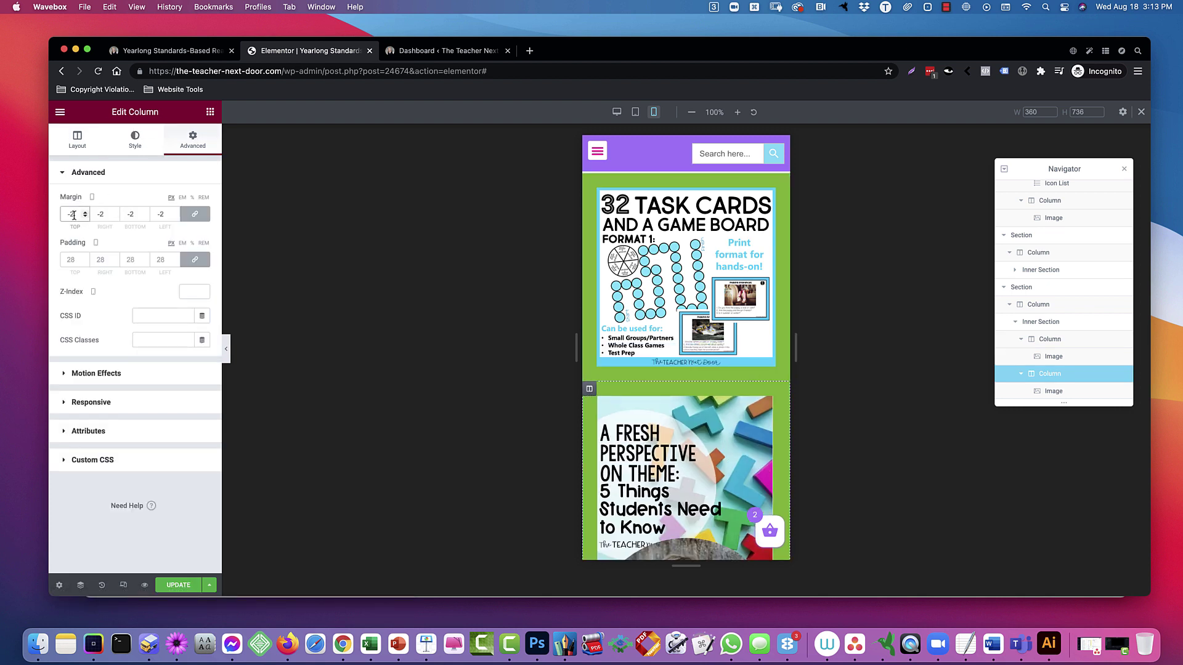
double_click(72, 214)
type("0")
- Set the mobile margin of the column holding the round portrait photo to 0 on all sides
scroll(702, 375, "down", 3)
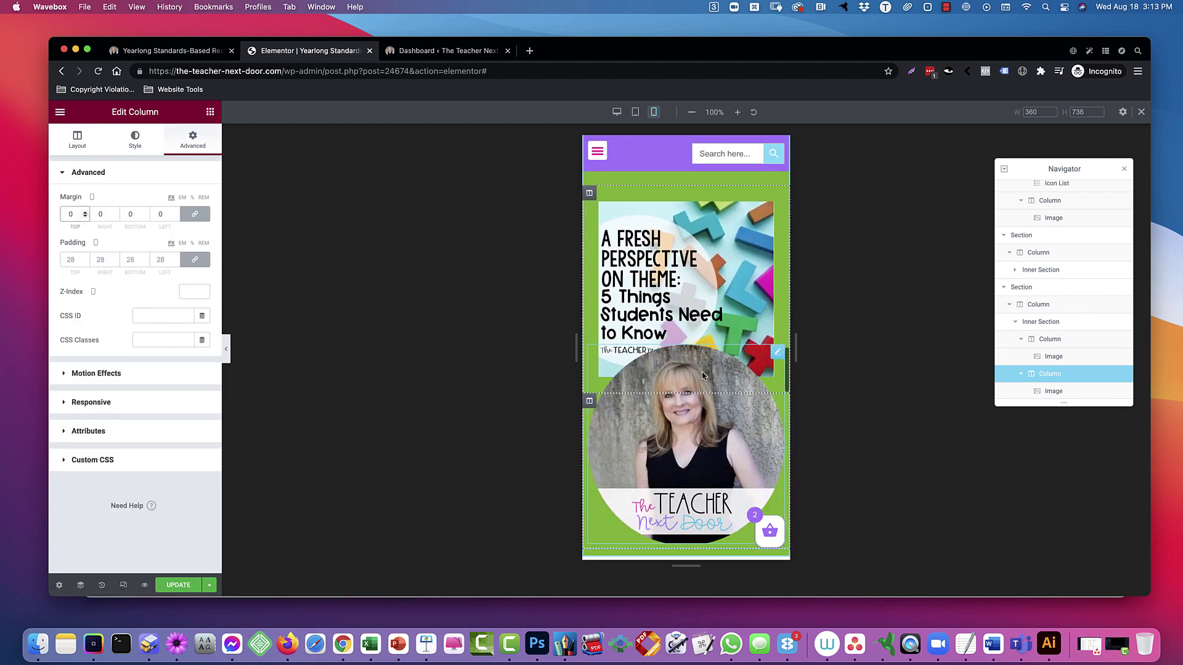
left_click(589, 401)
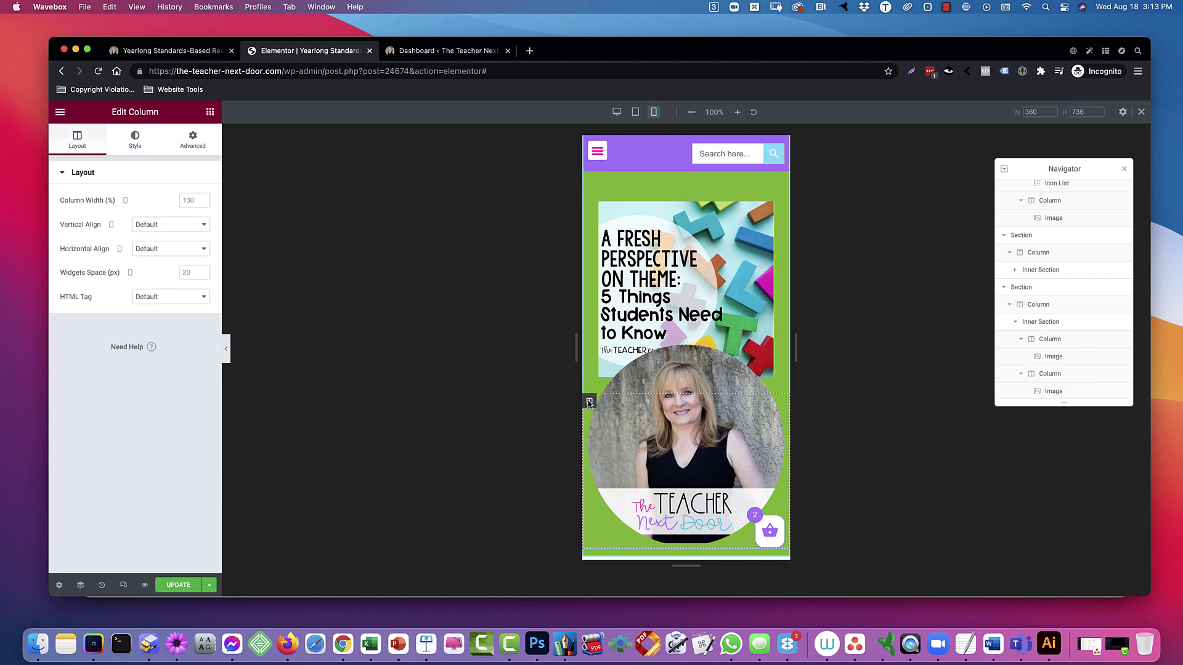
left_click(193, 139)
double_click(72, 214)
type("0")
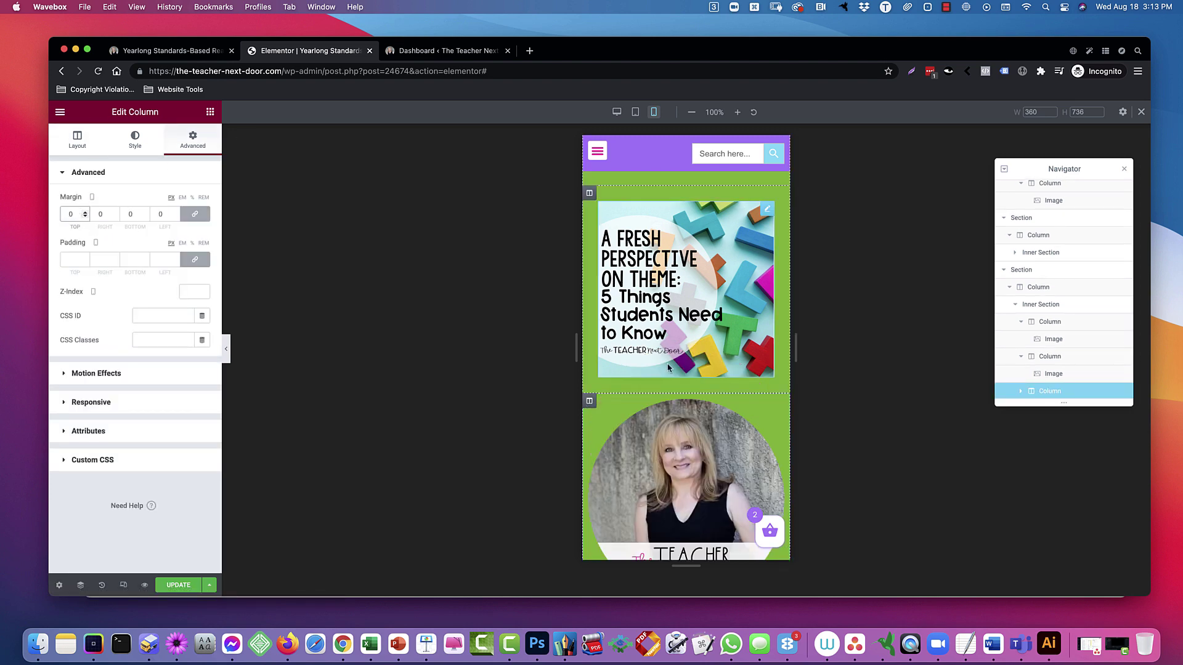
- Review the spacing of the stacked images in the green section of the mobile layout
scroll(658, 360, "up", 3)
scroll(659, 361, "up", 2)
scroll(659, 361, "down", 10)
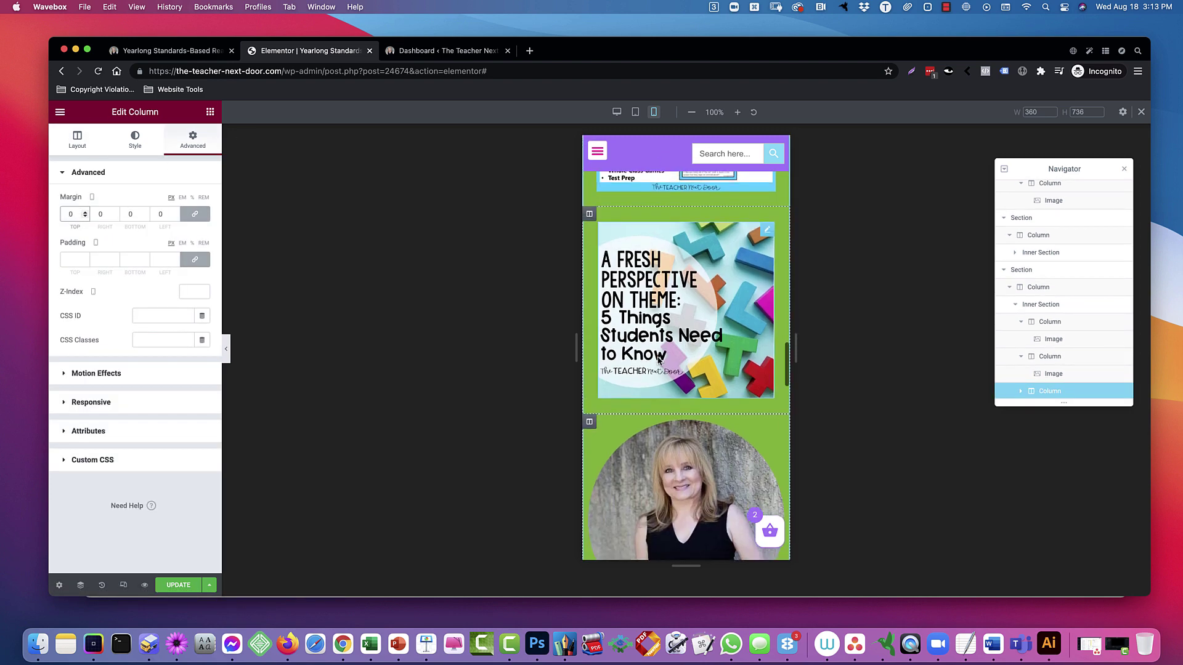
scroll(658, 361, "up", 4)
scroll(658, 362, "up", 5)
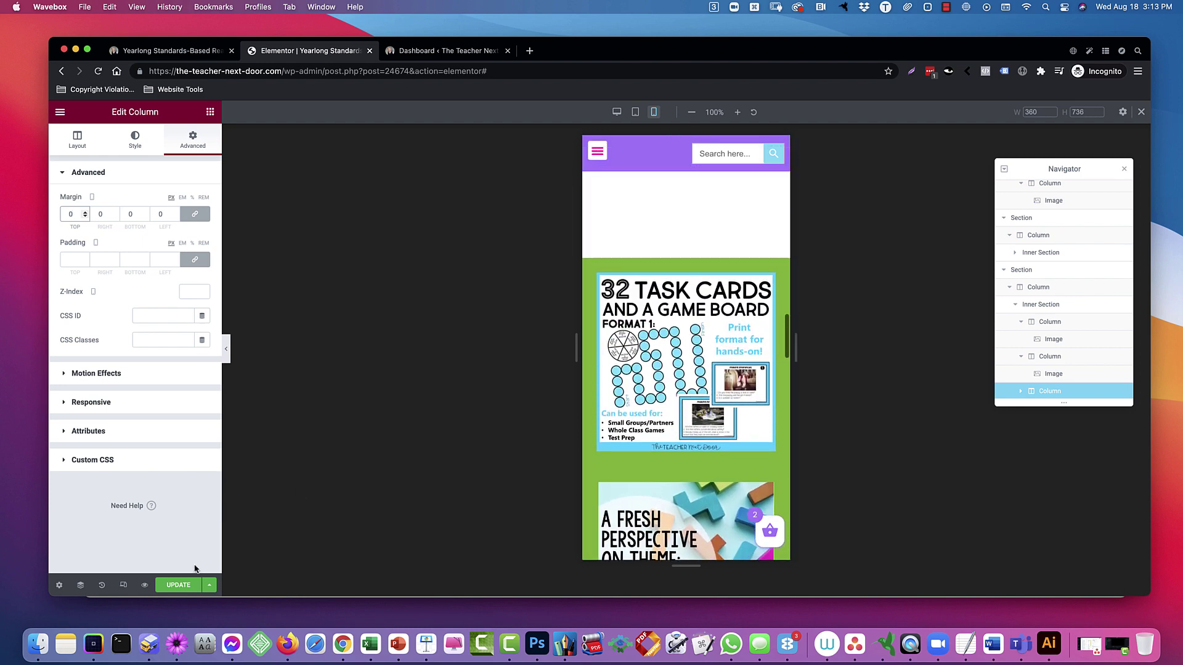
- Switch to the tablet preview and review the layout from the testimonial quote to the grade bundles
left_click(635, 111)
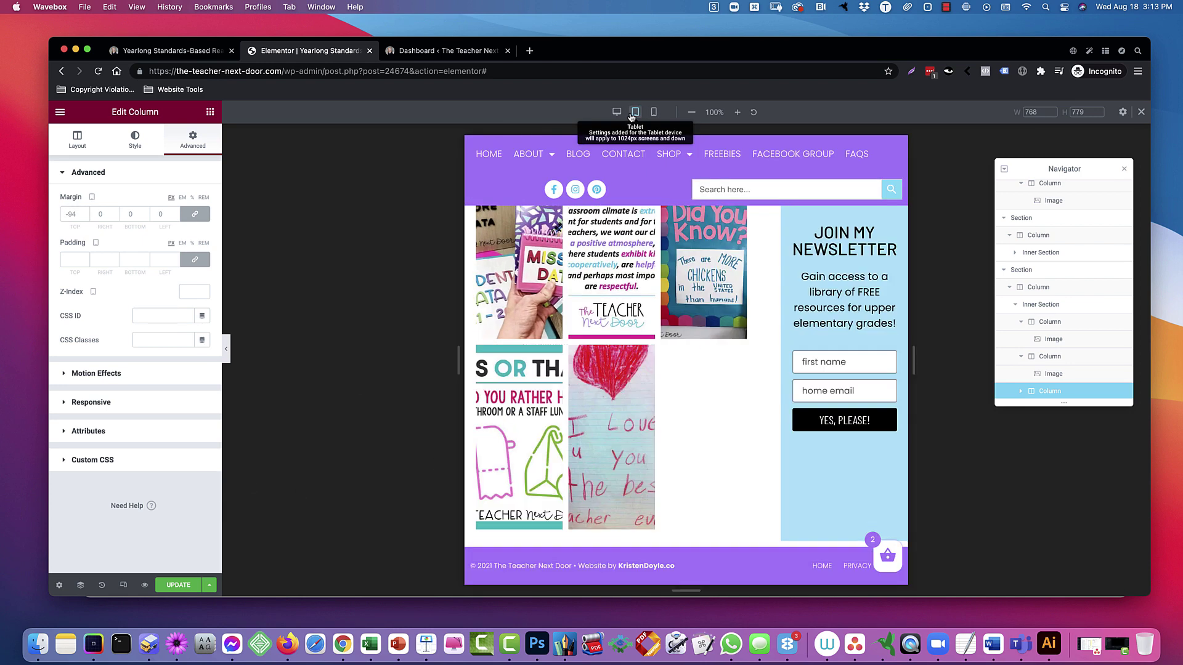
scroll(653, 238, "up", 5)
scroll(651, 243, "up", 15)
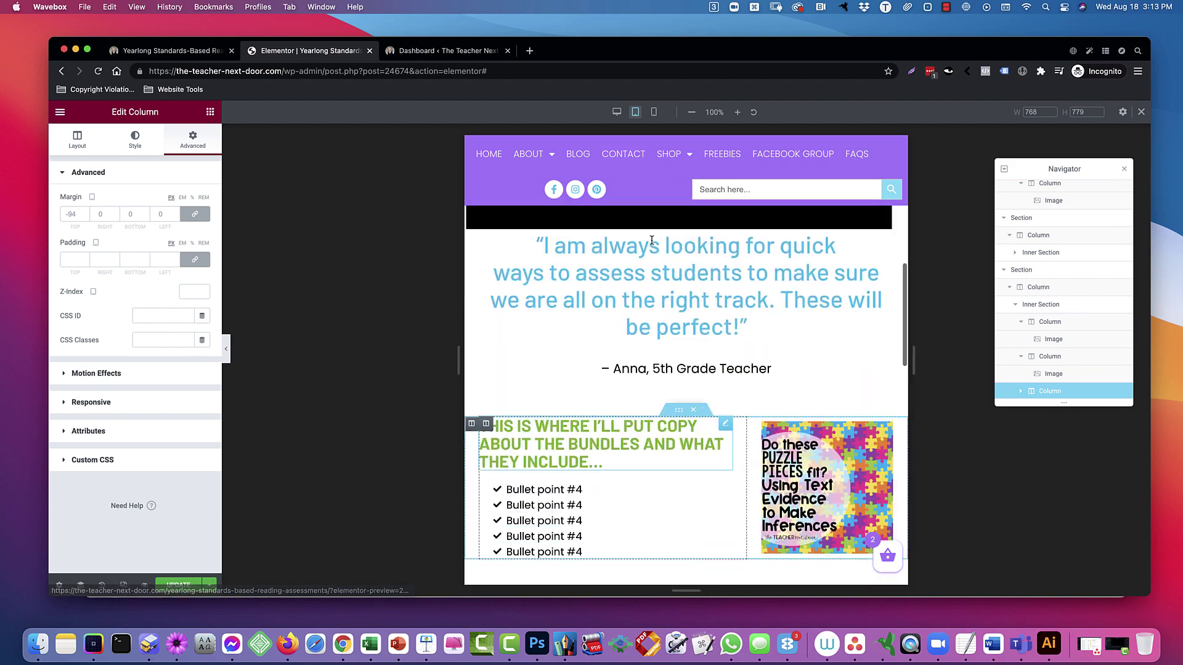
scroll(652, 241, "down", 8)
scroll(652, 241, "down", 5)
scroll(652, 240, "up", 4)
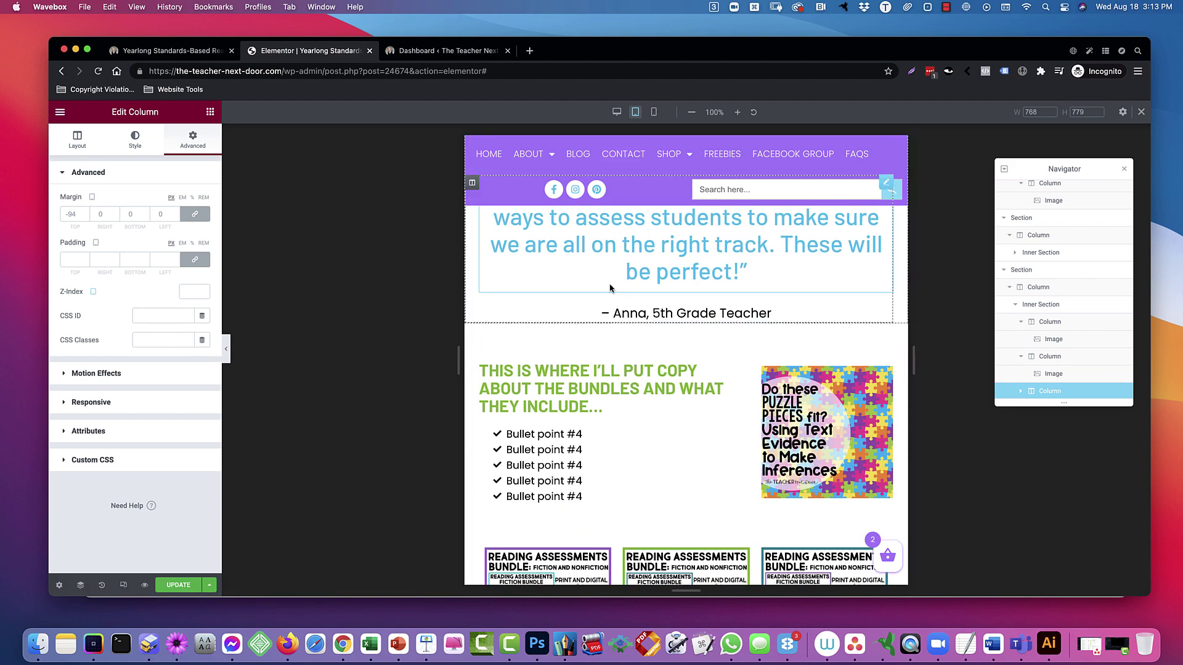
- Switch to the desktop preview and review the page from the header and title banner to the grade bundles
left_click(615, 112)
scroll(630, 232, "down", 8)
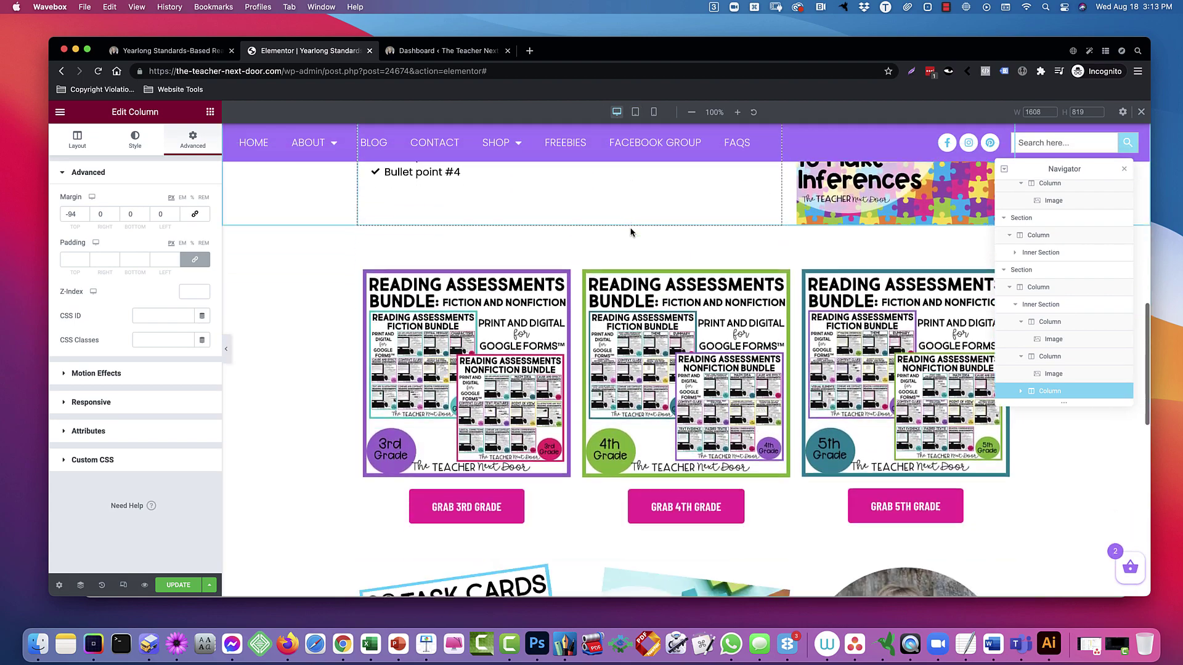
scroll(632, 234, "up", 18)
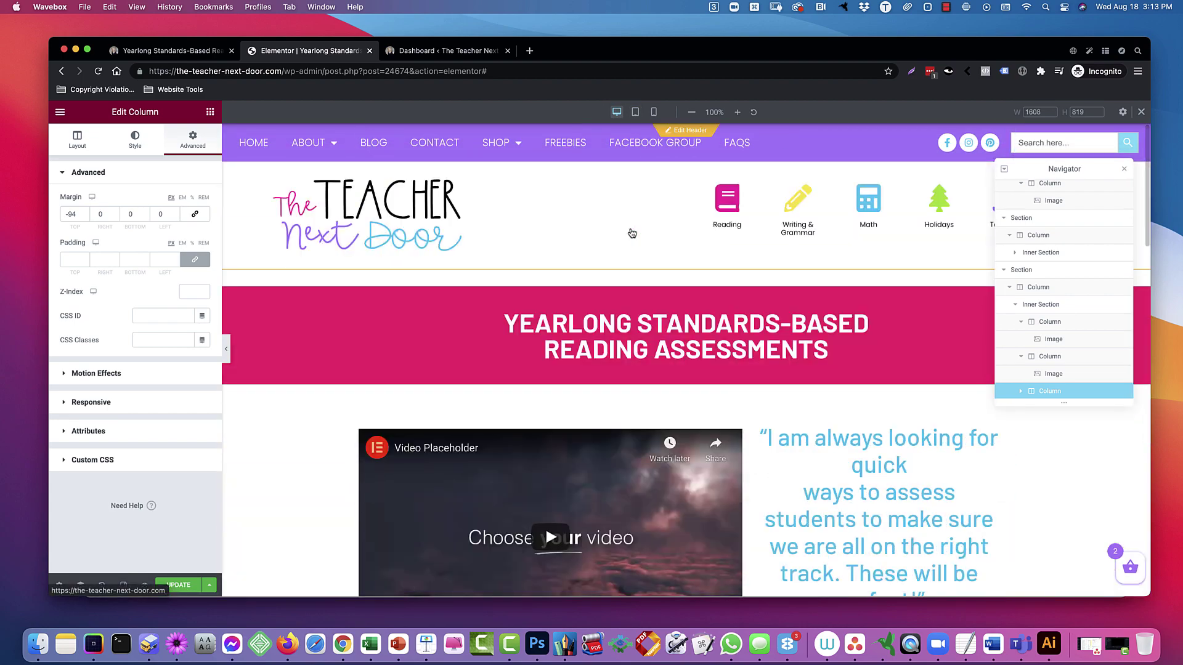
scroll(631, 233, "down", 6)
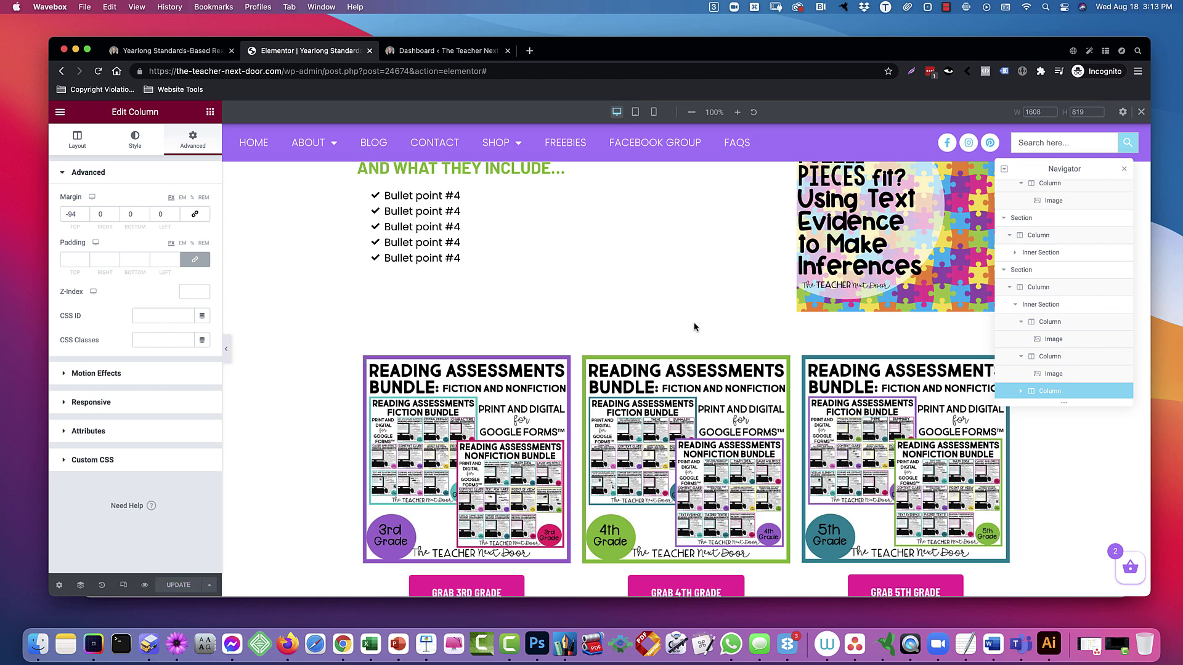
- Return to the tablet preview and move the browser window slightly higher on the desktop
left_click(636, 112)
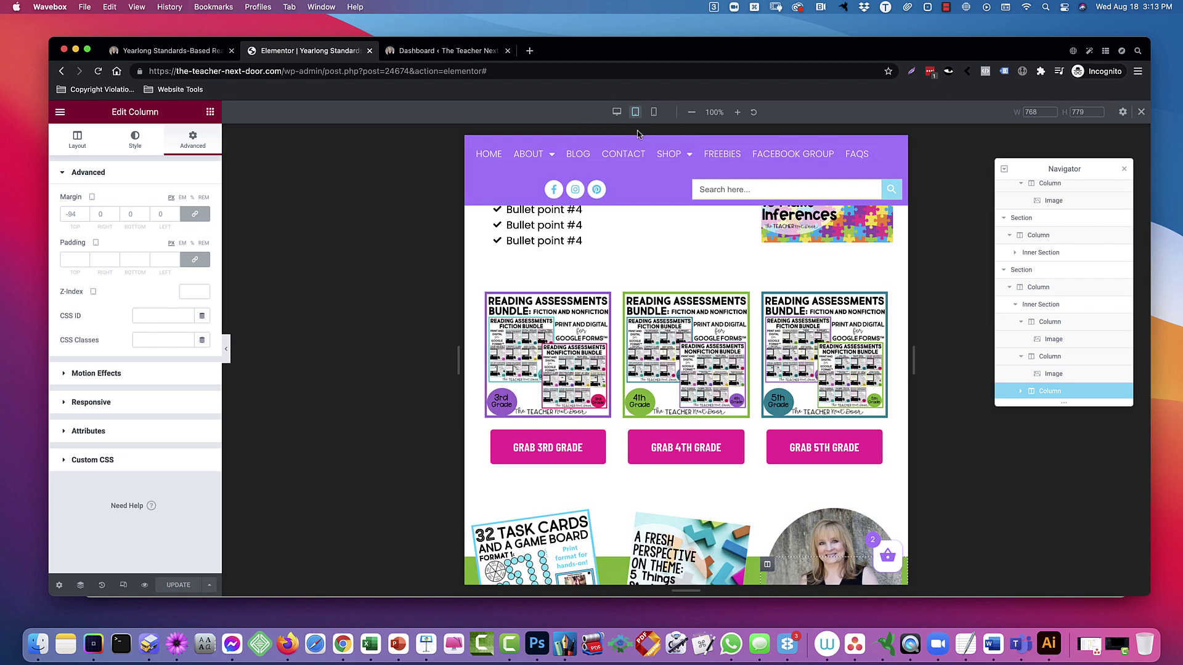
left_click_drag(669, 53, 669, 42)
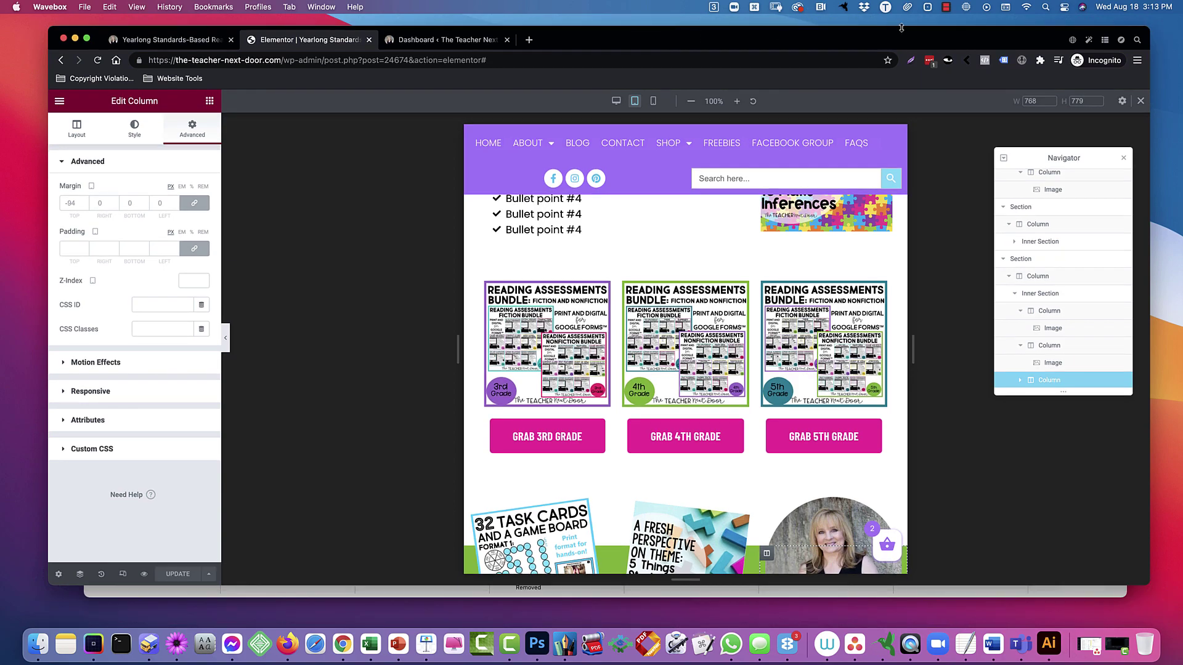